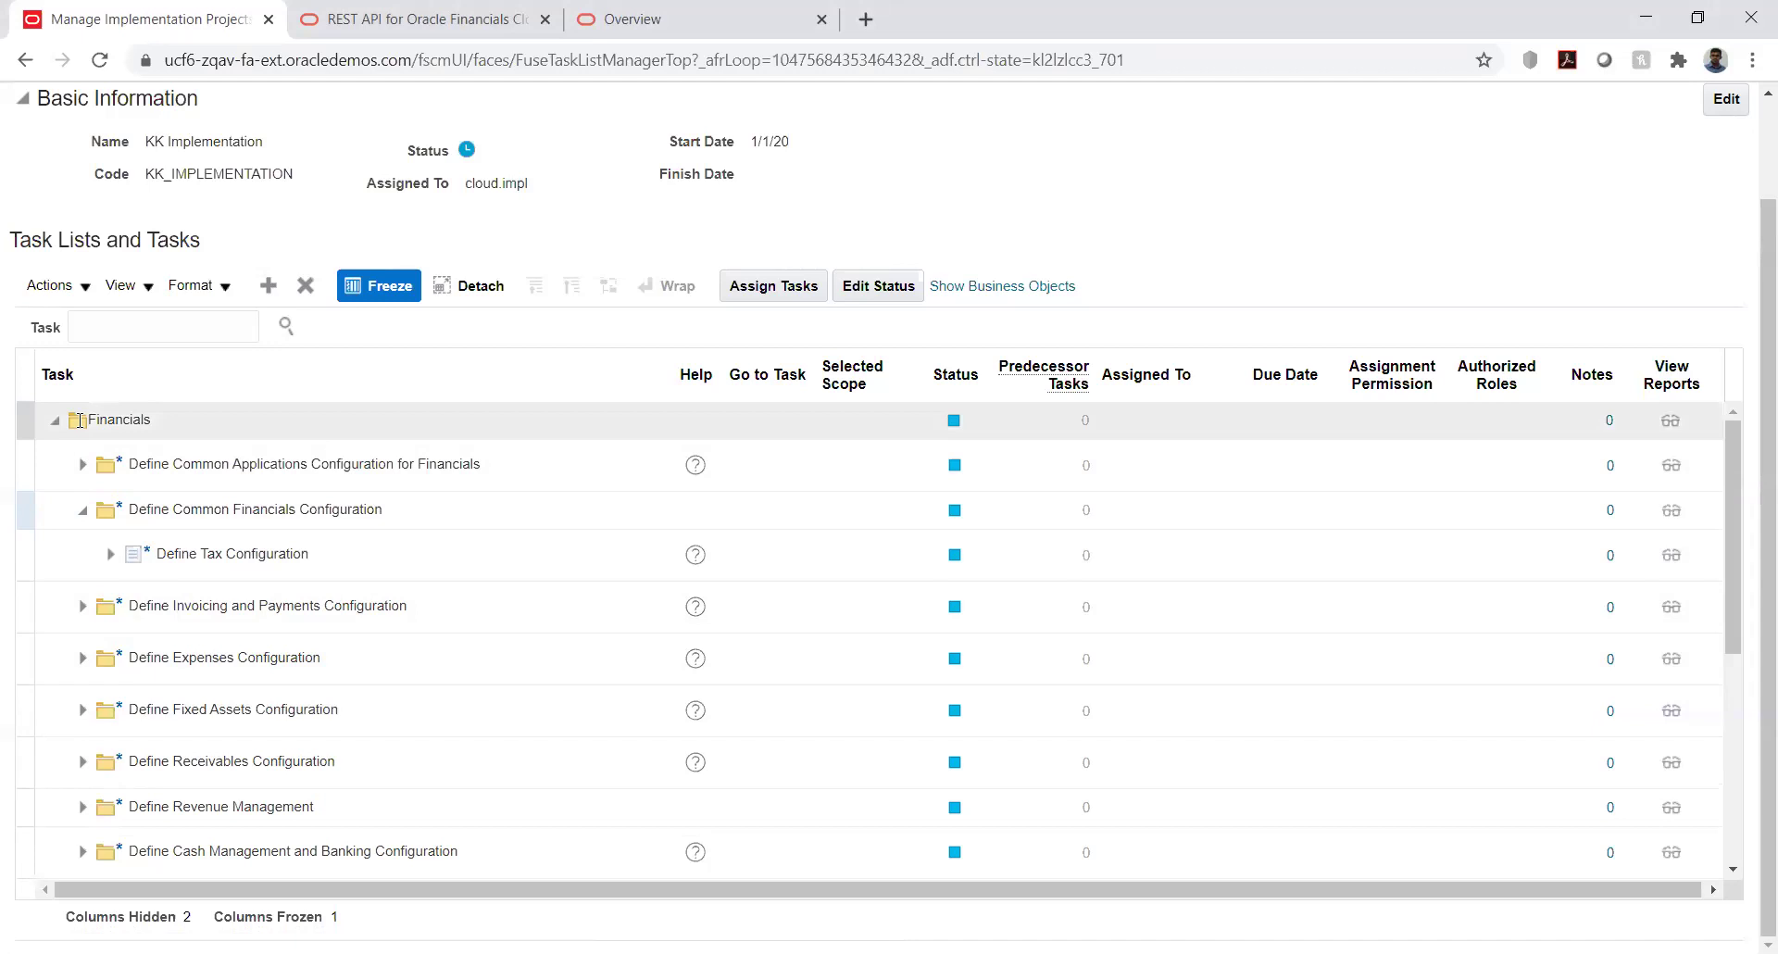
# Step: Expand Define Tax Configuration under Define Common Financials Configuration and go to the Manage Tax Regimes task
pyautogui.click(126, 507)
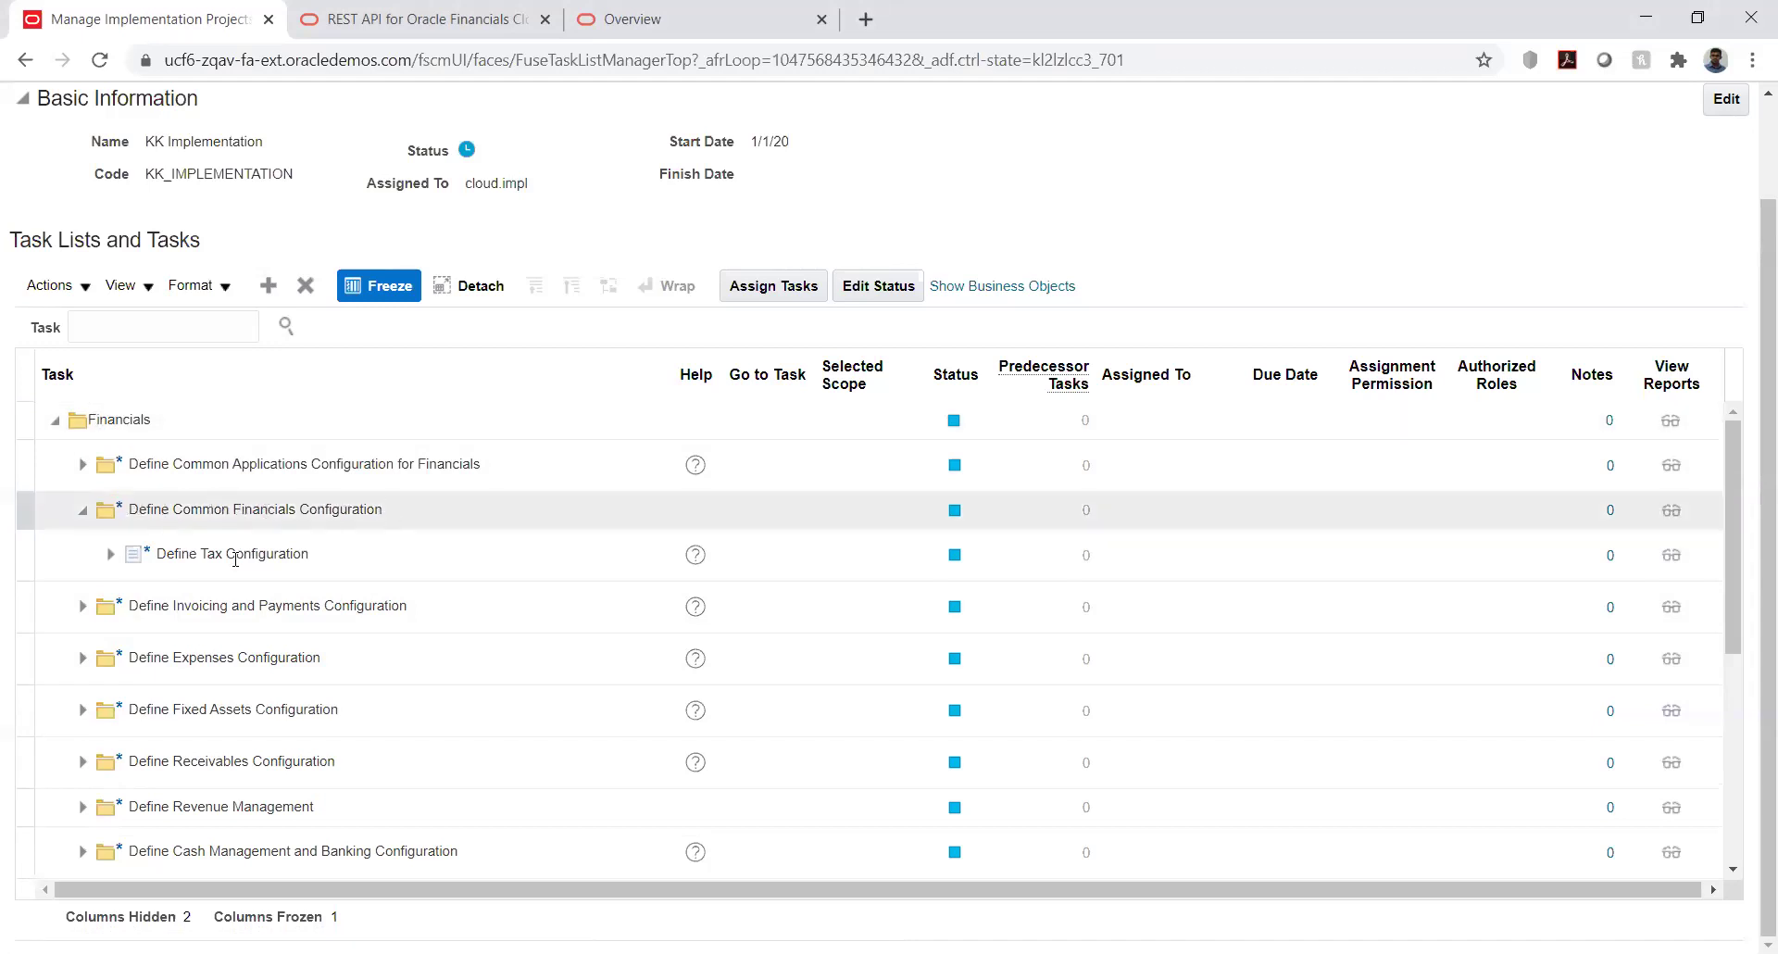
pyautogui.click(108, 556)
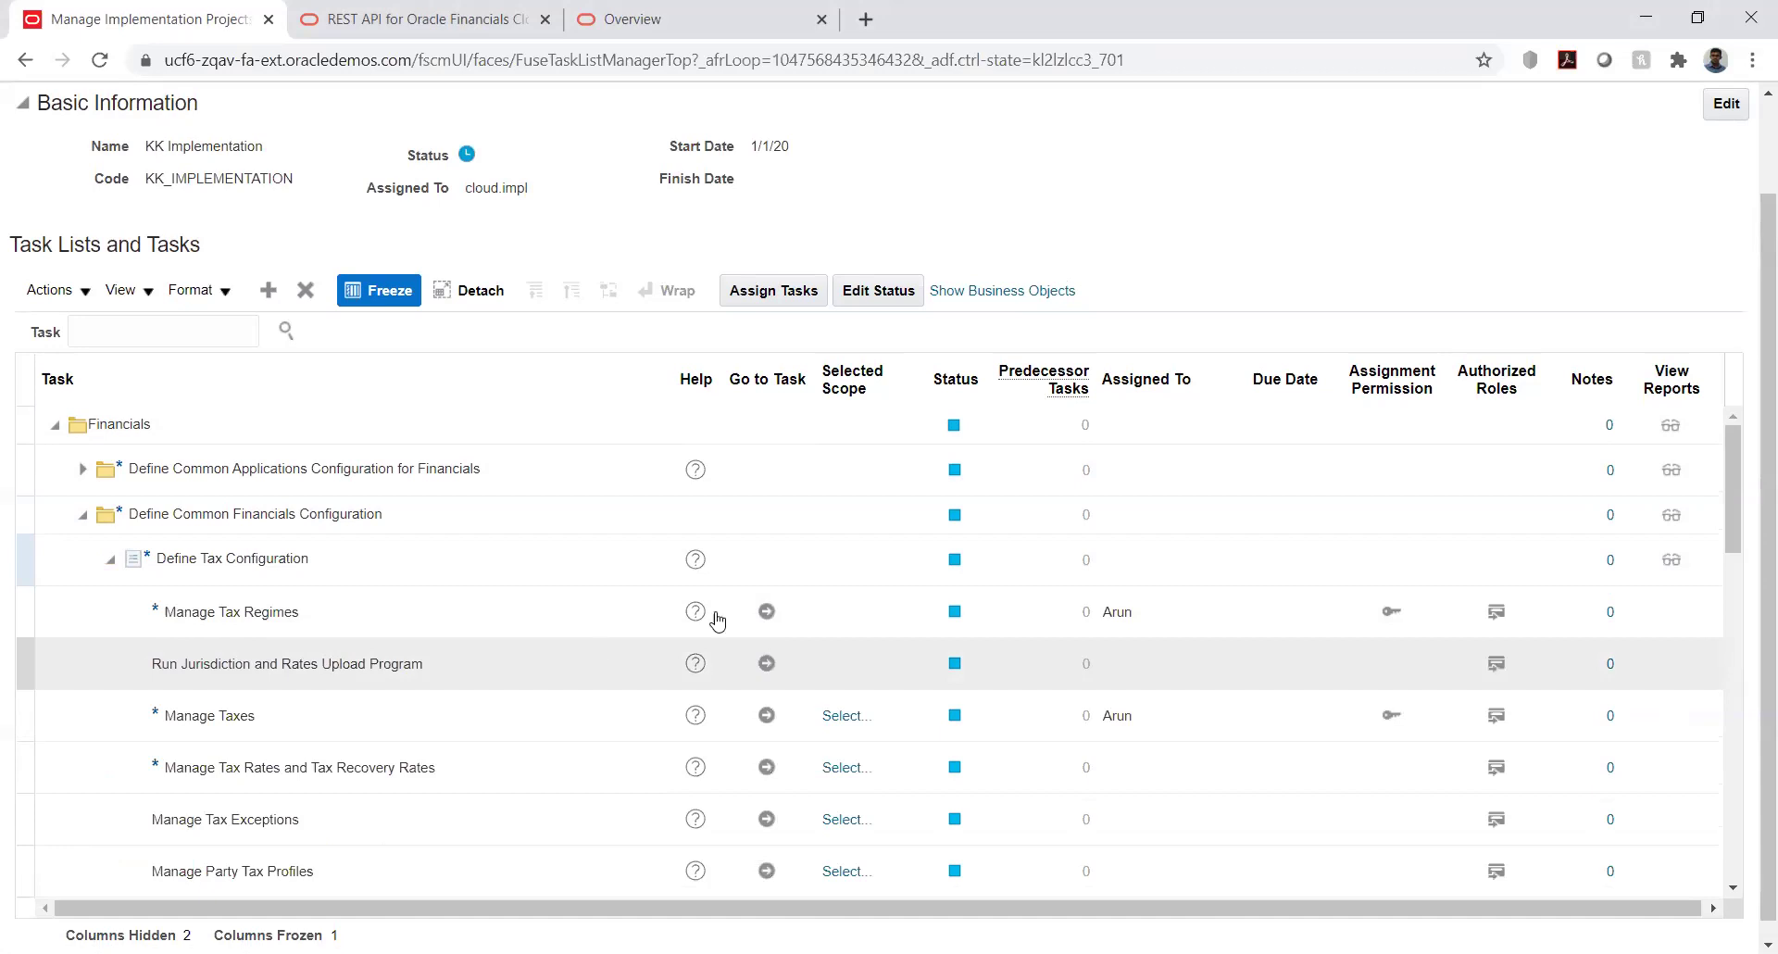
pyautogui.click(767, 612)
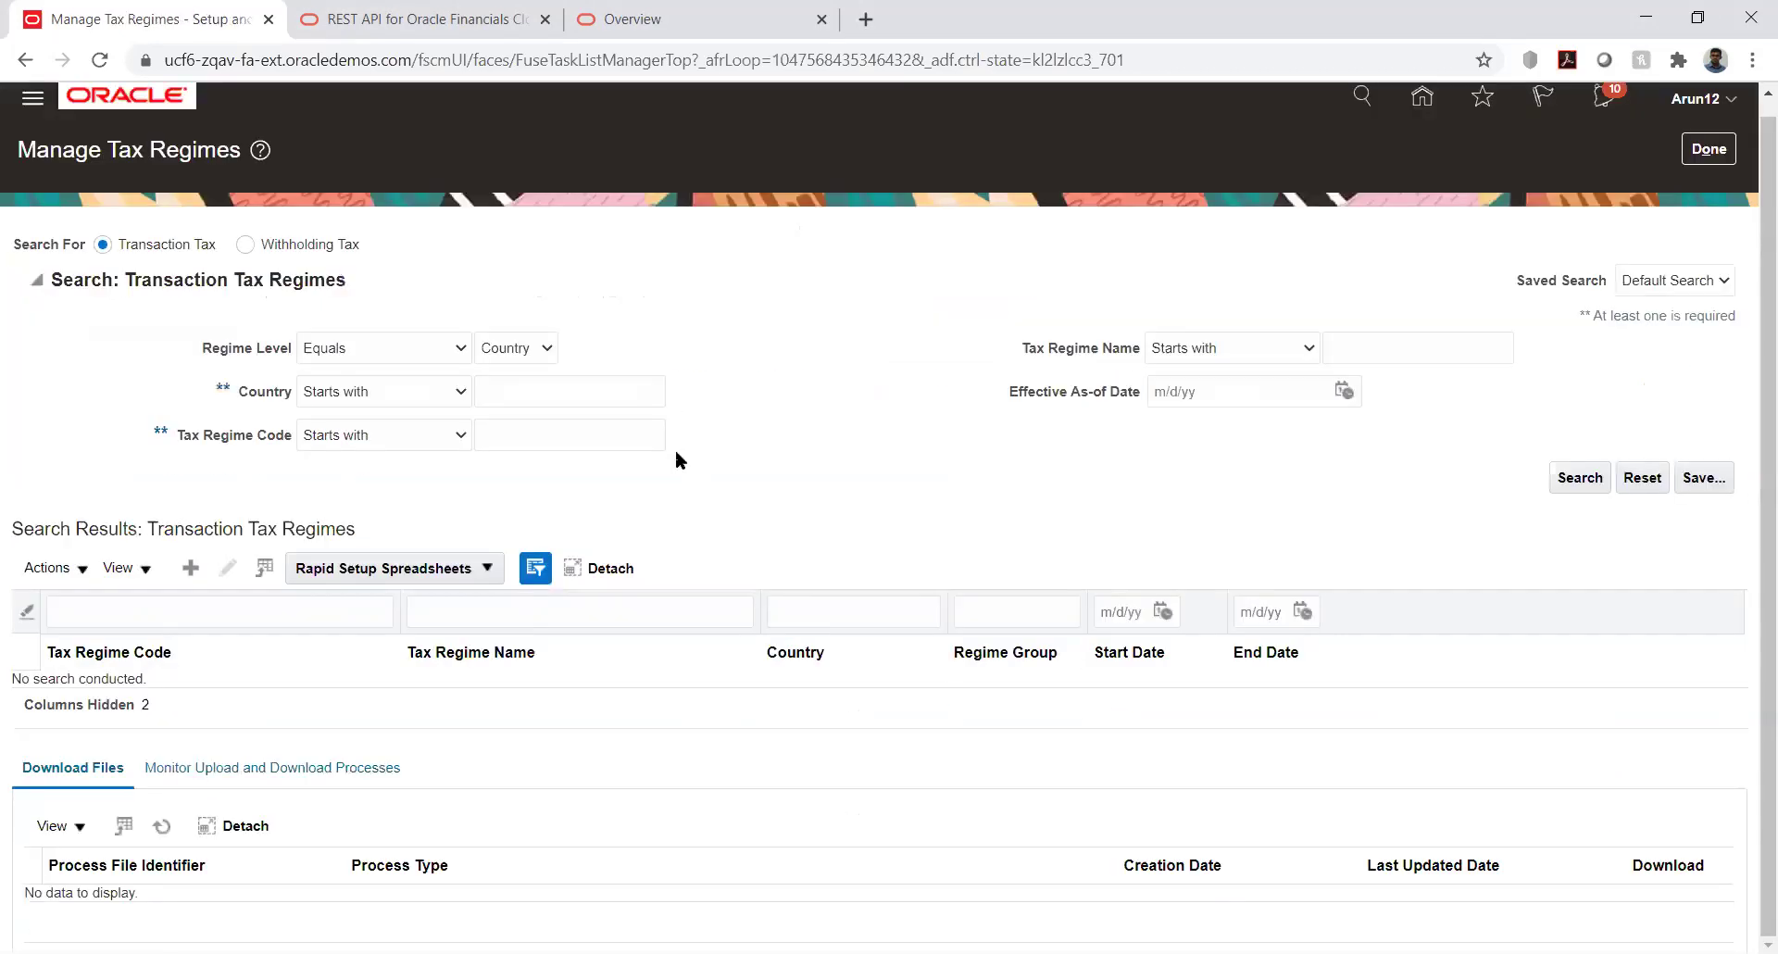
# Step: Search for transaction tax regimes whose tax regime code starts with KK
pyautogui.click(542, 426)
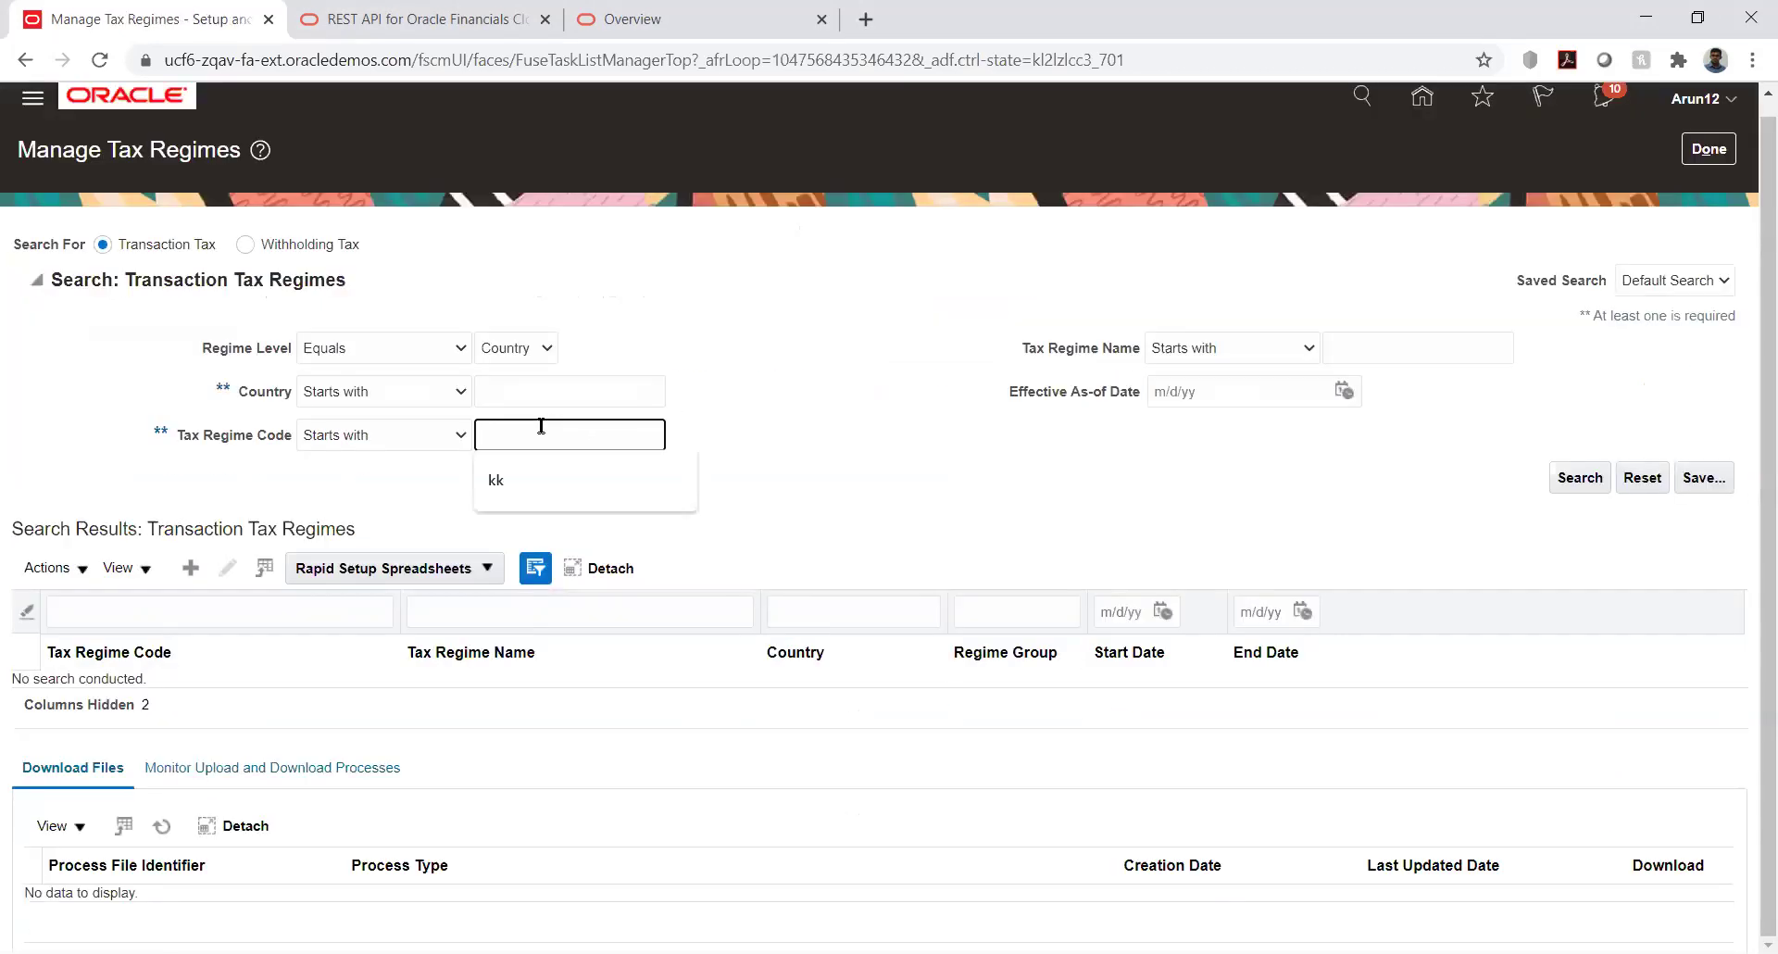
pyautogui.write('KK')
pyautogui.click(1580, 477)
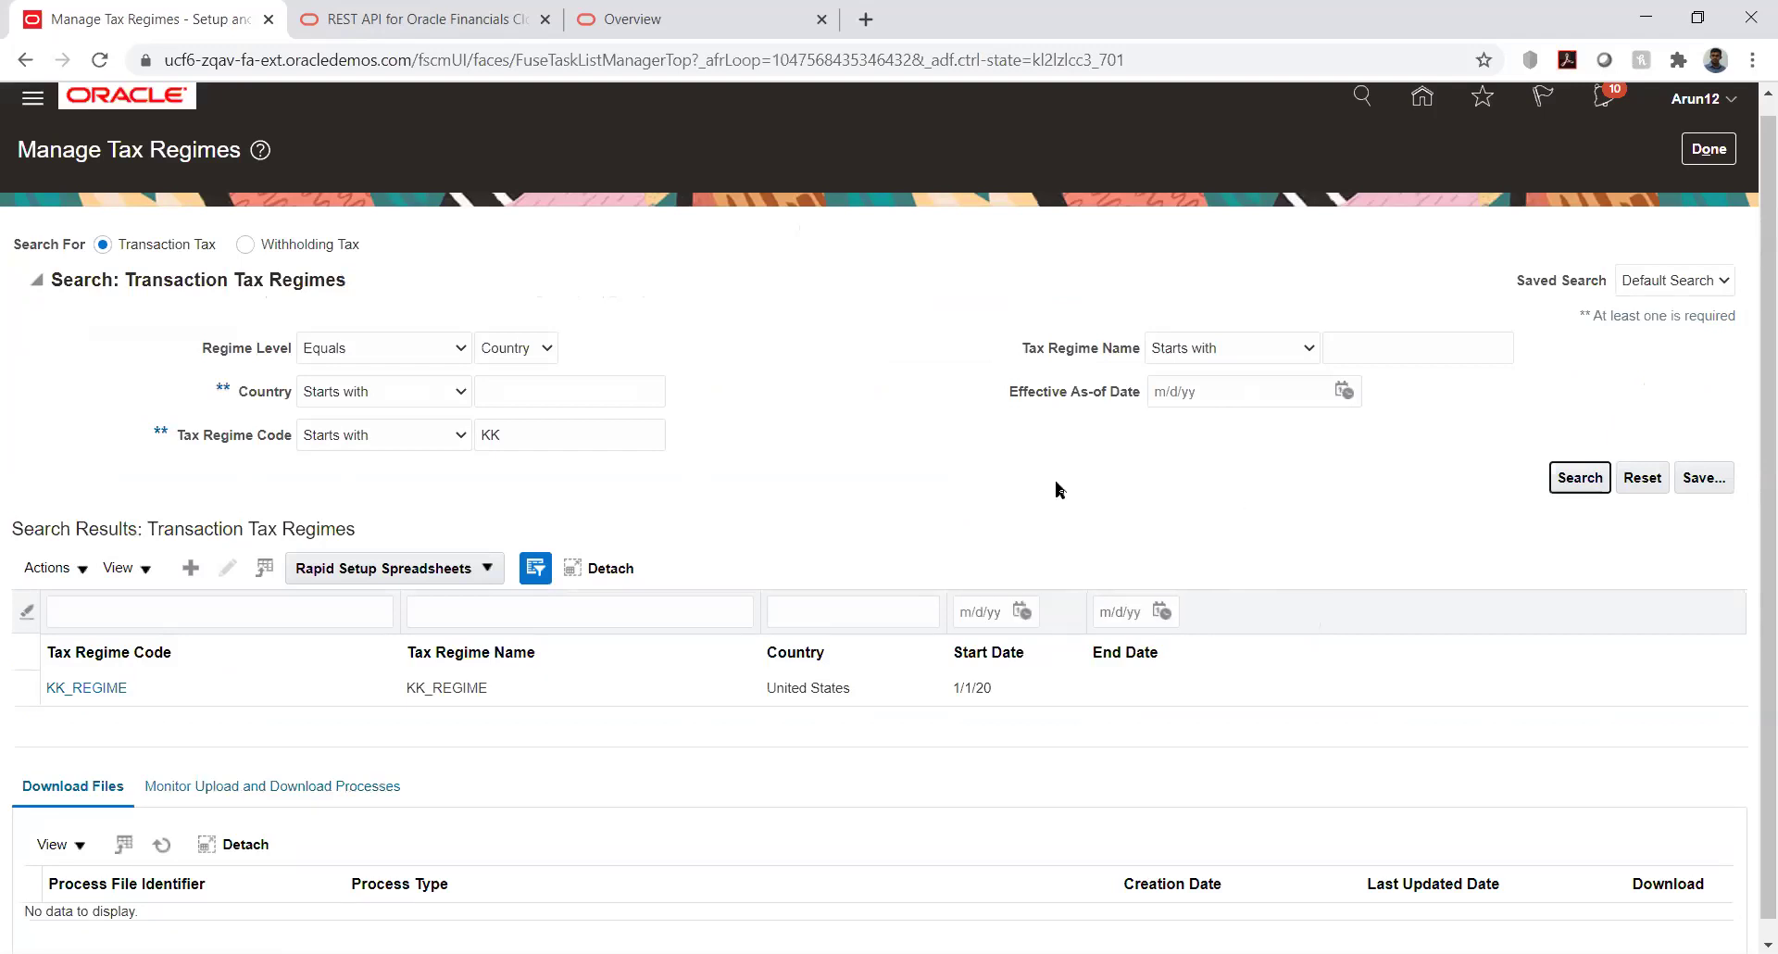
# Step: Open KK_REGIME, review its code, country, controls and defaults, and configuration options, and return to the regime search
pyautogui.click(93, 689)
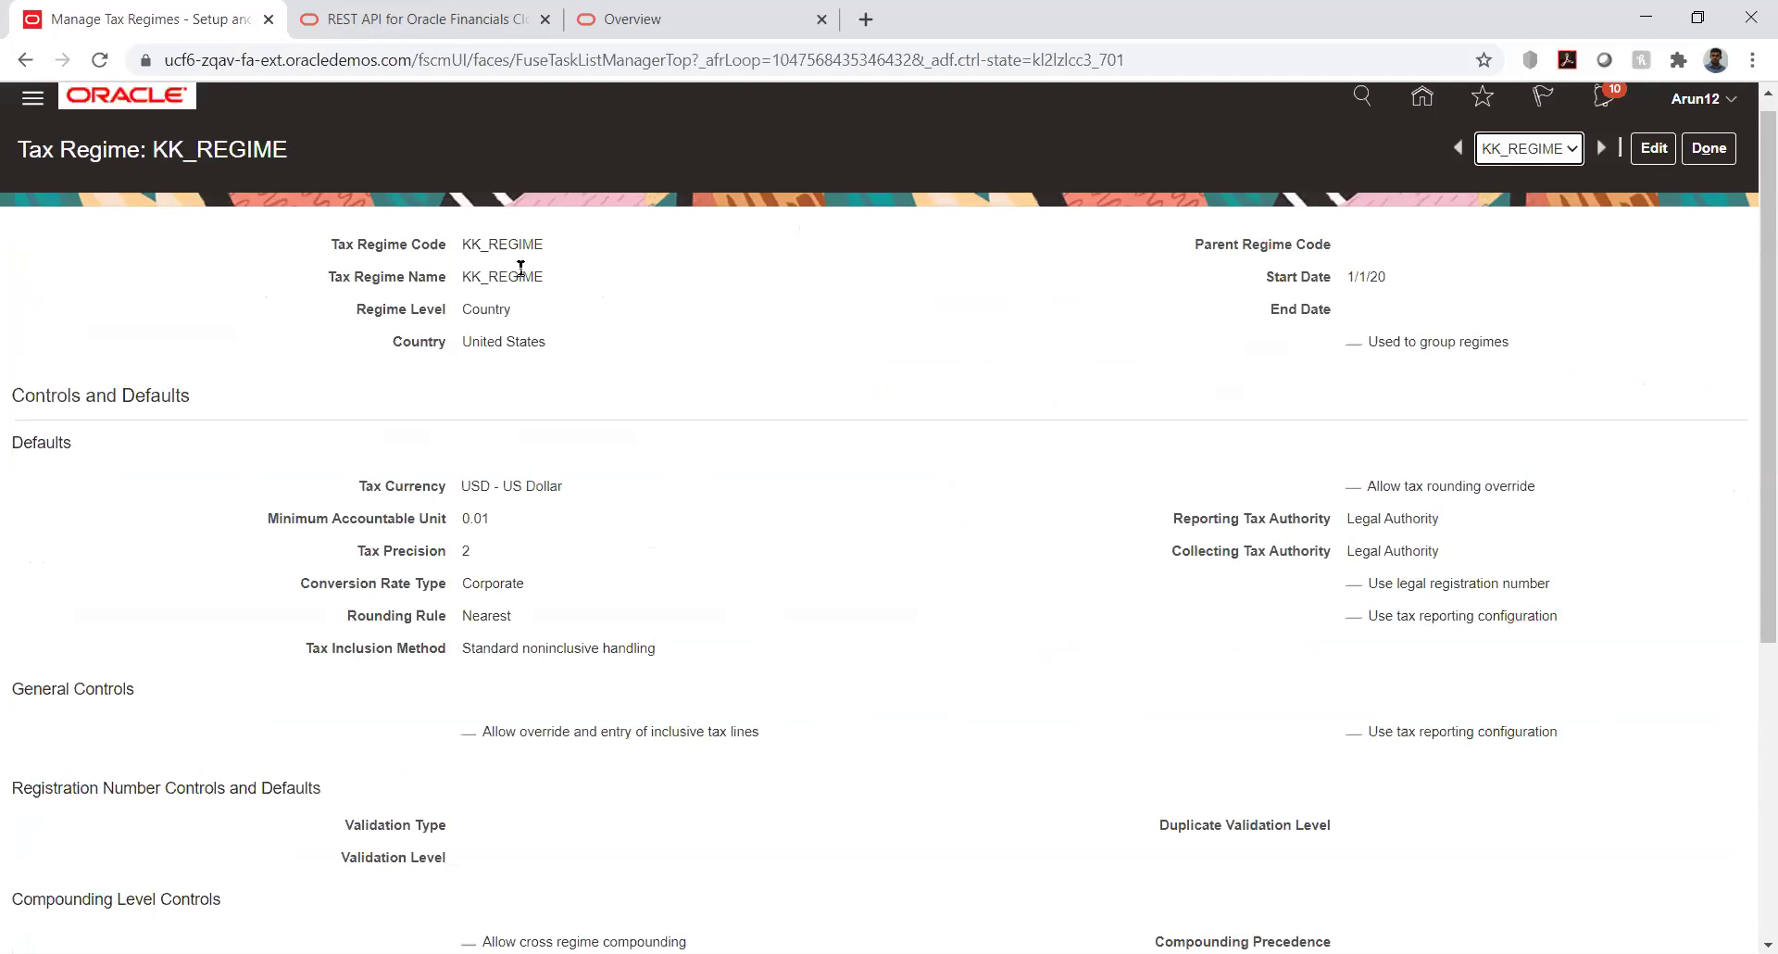
pyautogui.doubleClick(475, 245)
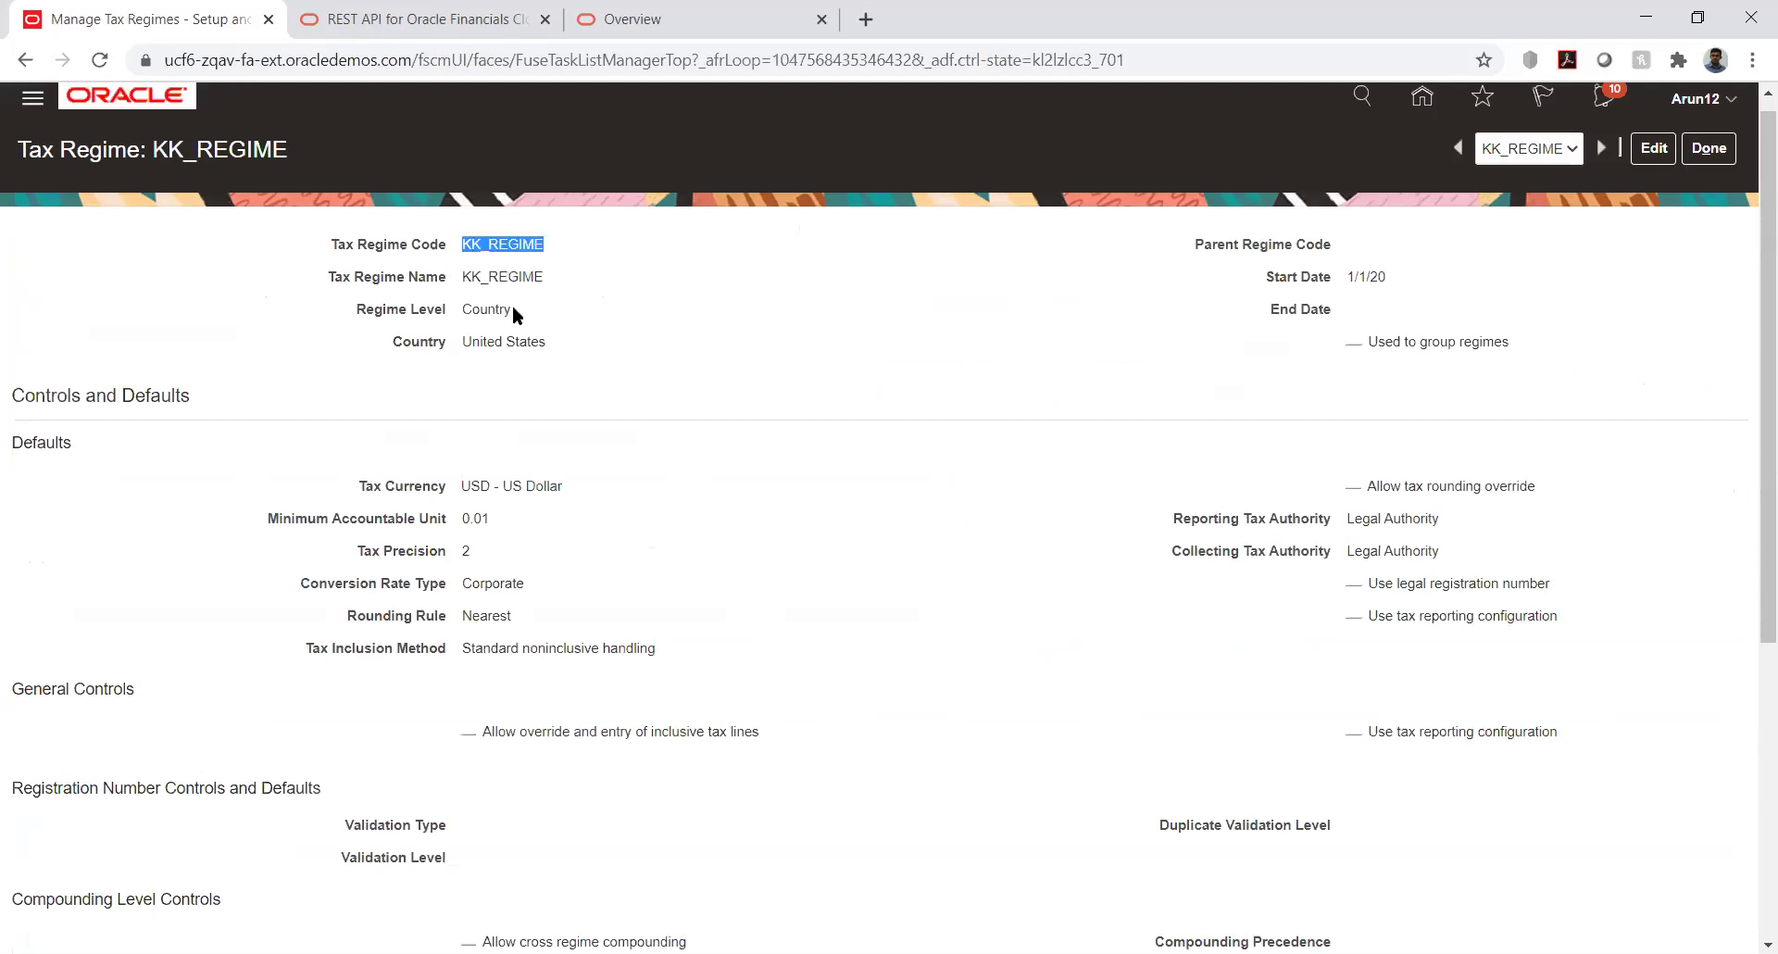
pyautogui.doubleClick(474, 342)
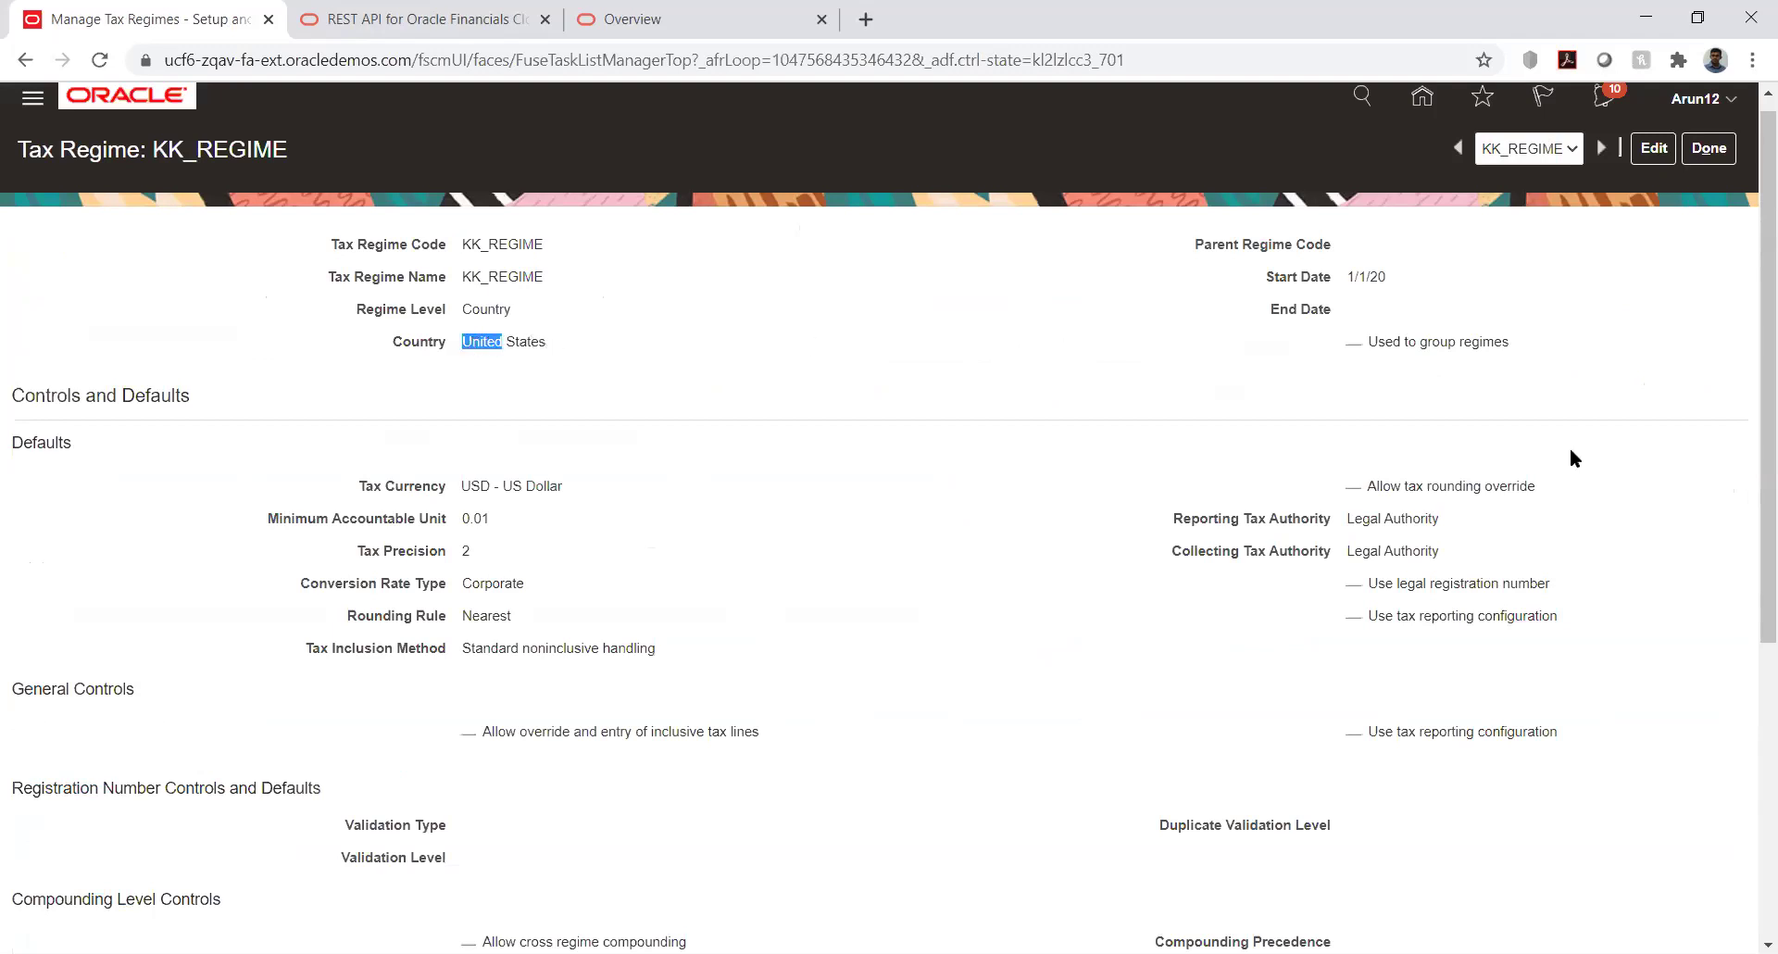
pyautogui.moveTo(1748, 433); pyautogui.dragTo(1746, 795)
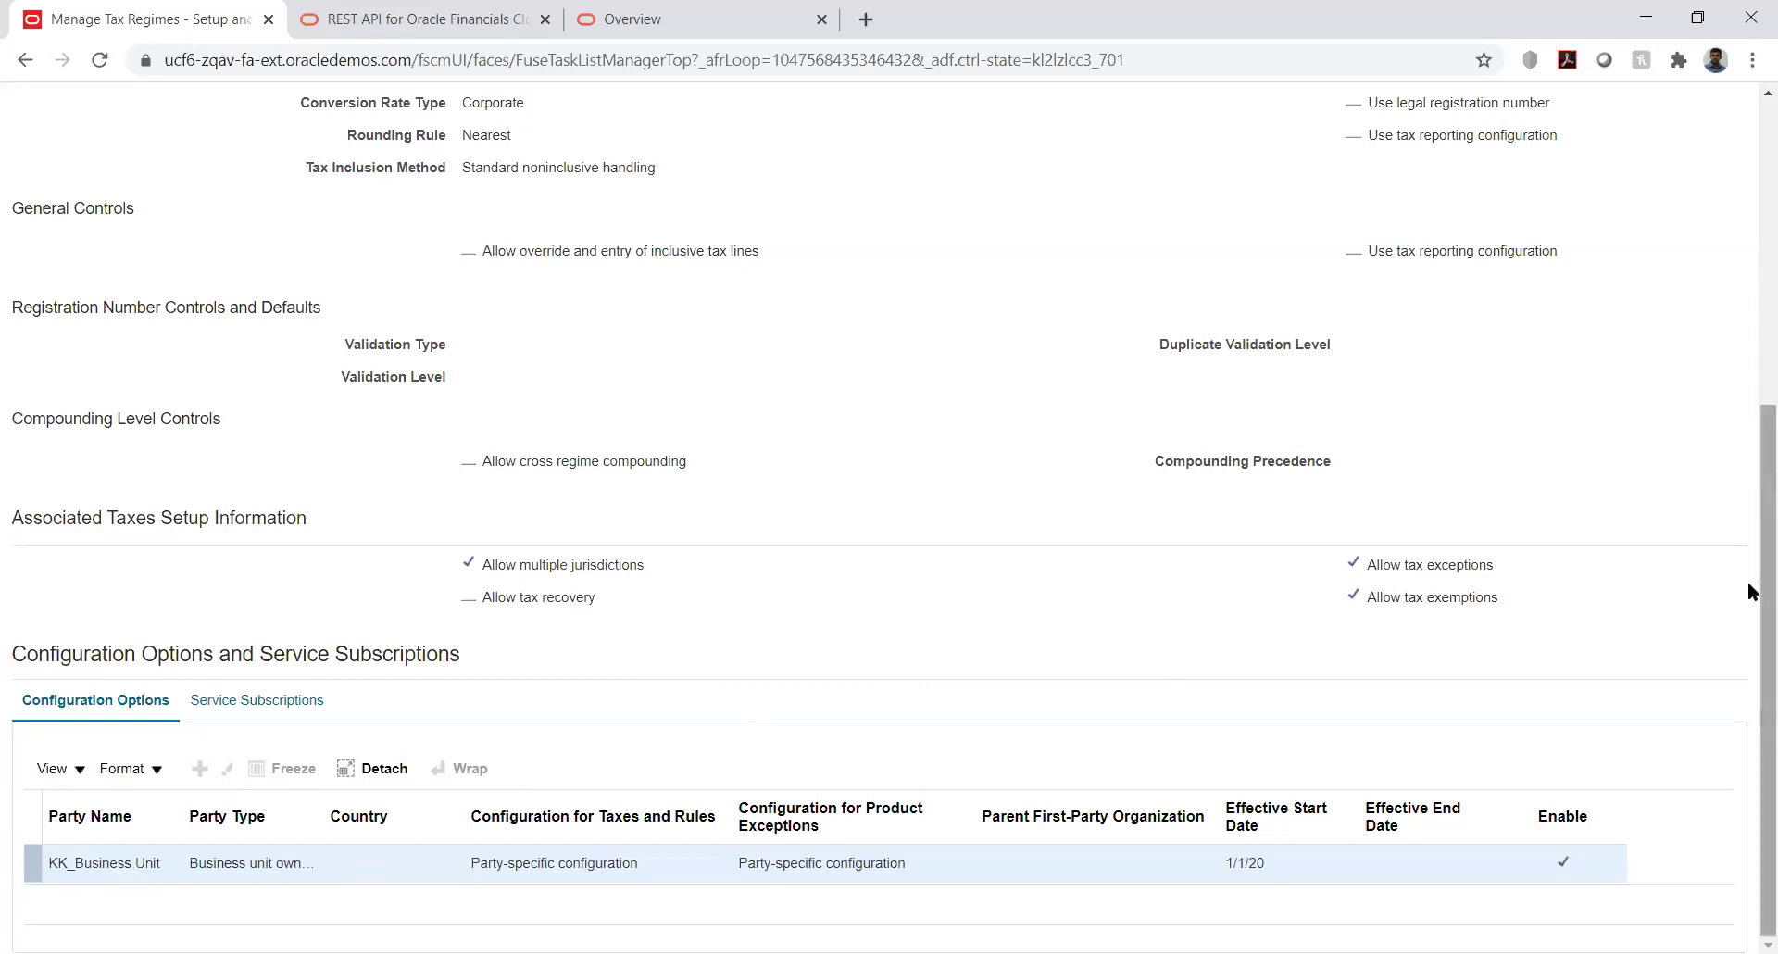
pyautogui.moveTo(1748, 584); pyautogui.dragTo(1747, 448)
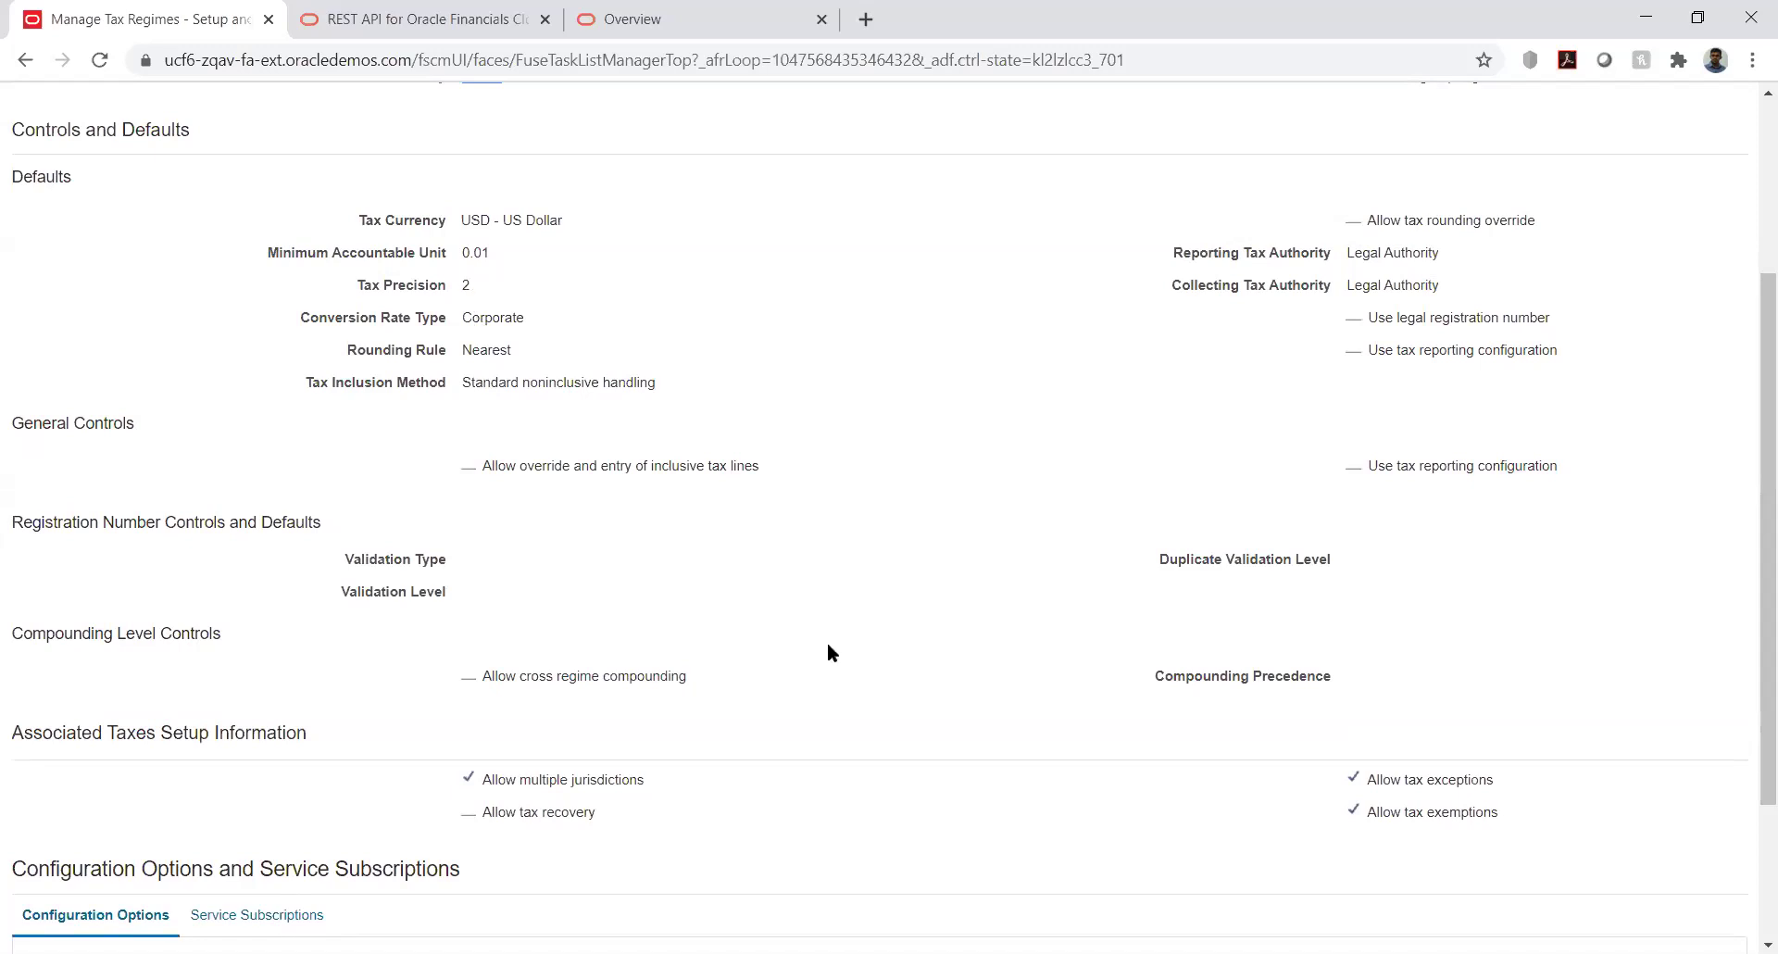
pyautogui.scroll(-2, 827, 646)
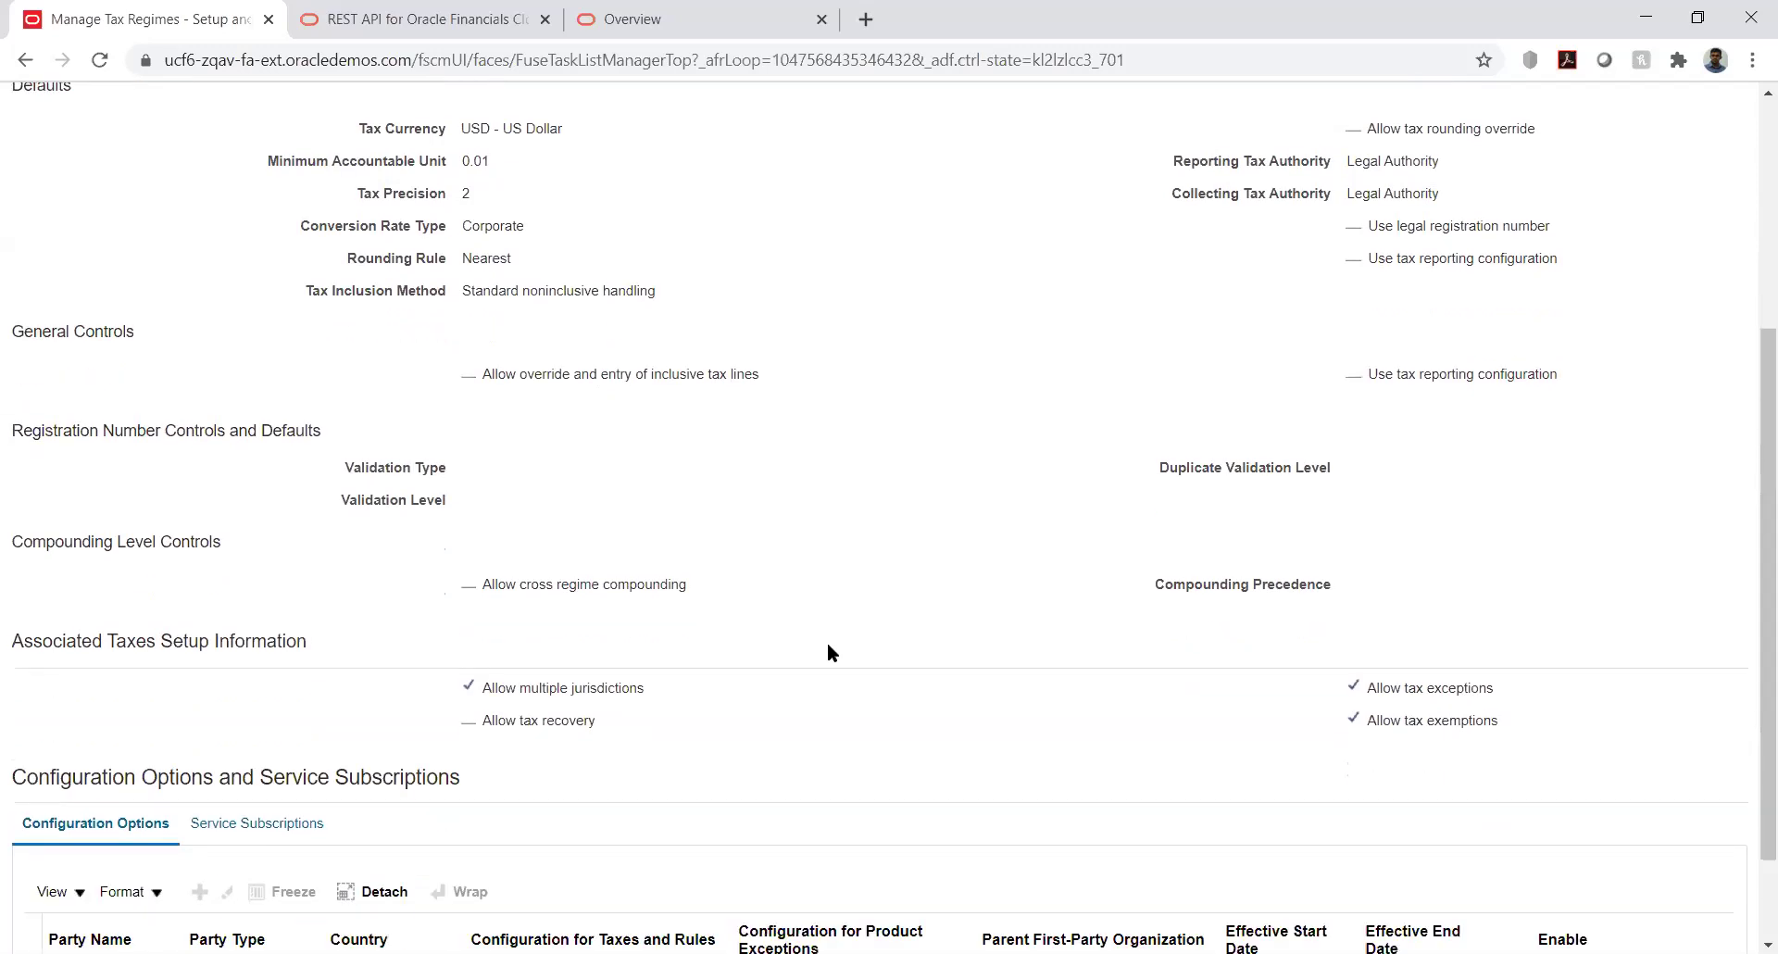
pyautogui.scroll(-1, 827, 653)
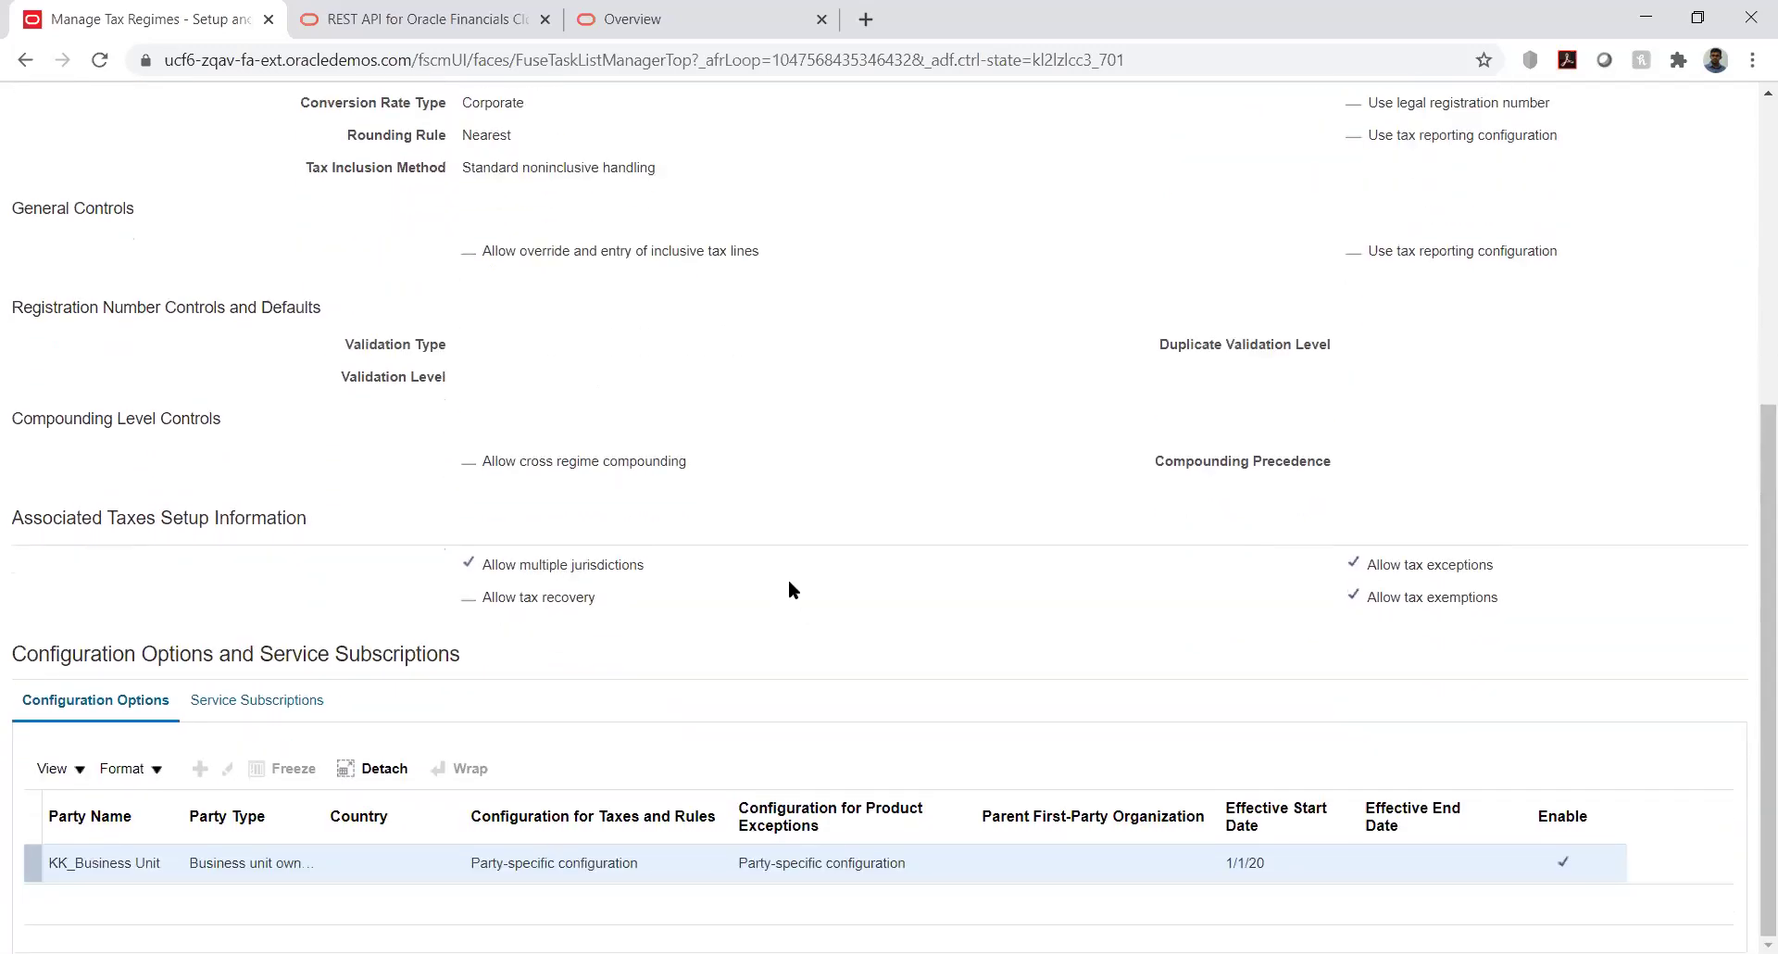
pyautogui.moveTo(1748, 632); pyautogui.dragTo(1750, 271)
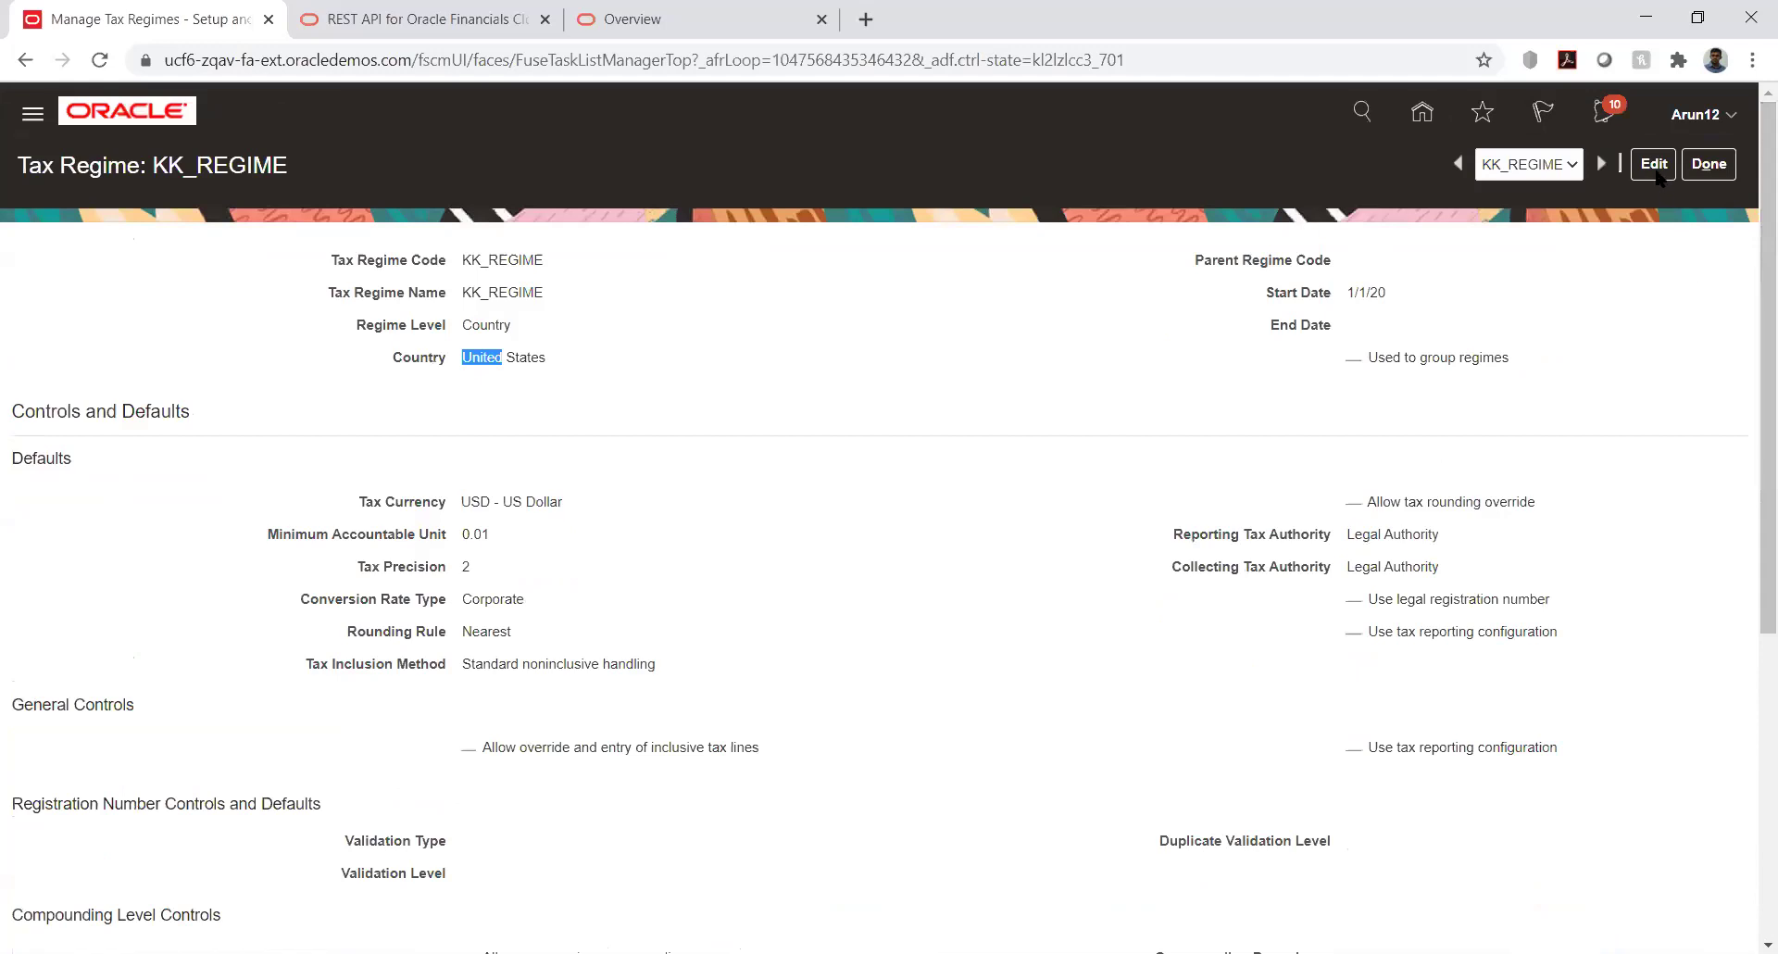
pyautogui.click(1713, 169)
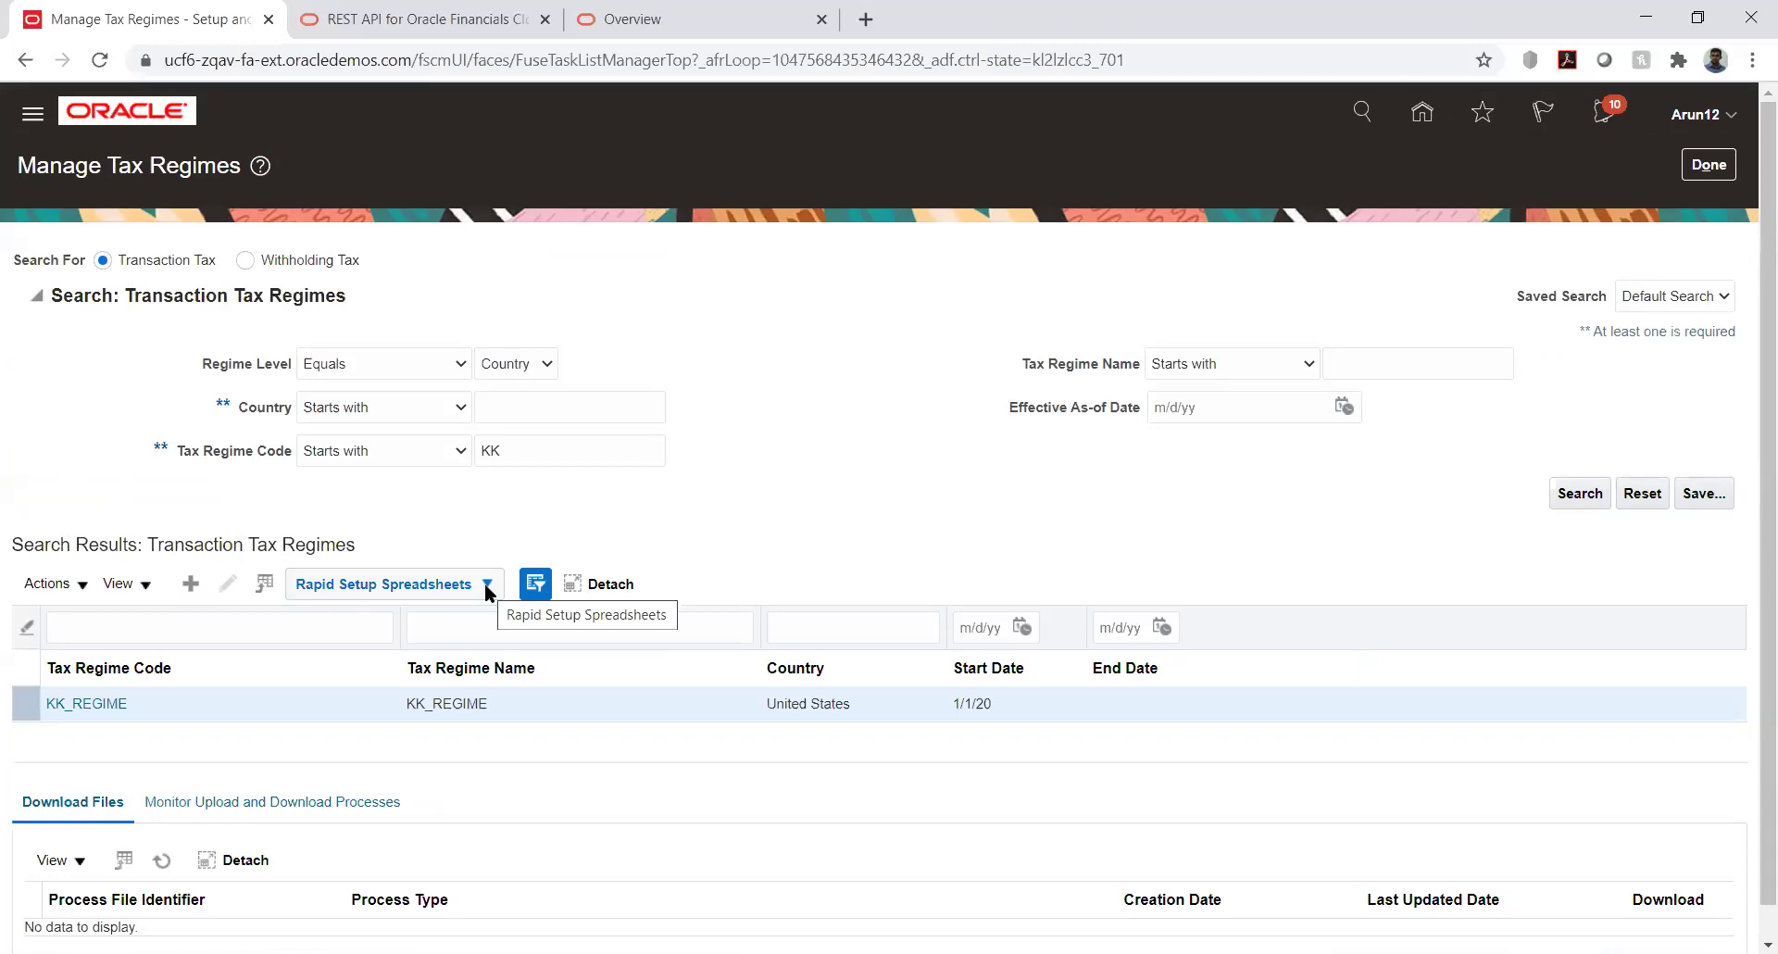
# Step: Download the Tax Configuration Workbook from the rapid setup spreadsheets
pyautogui.click(486, 591)
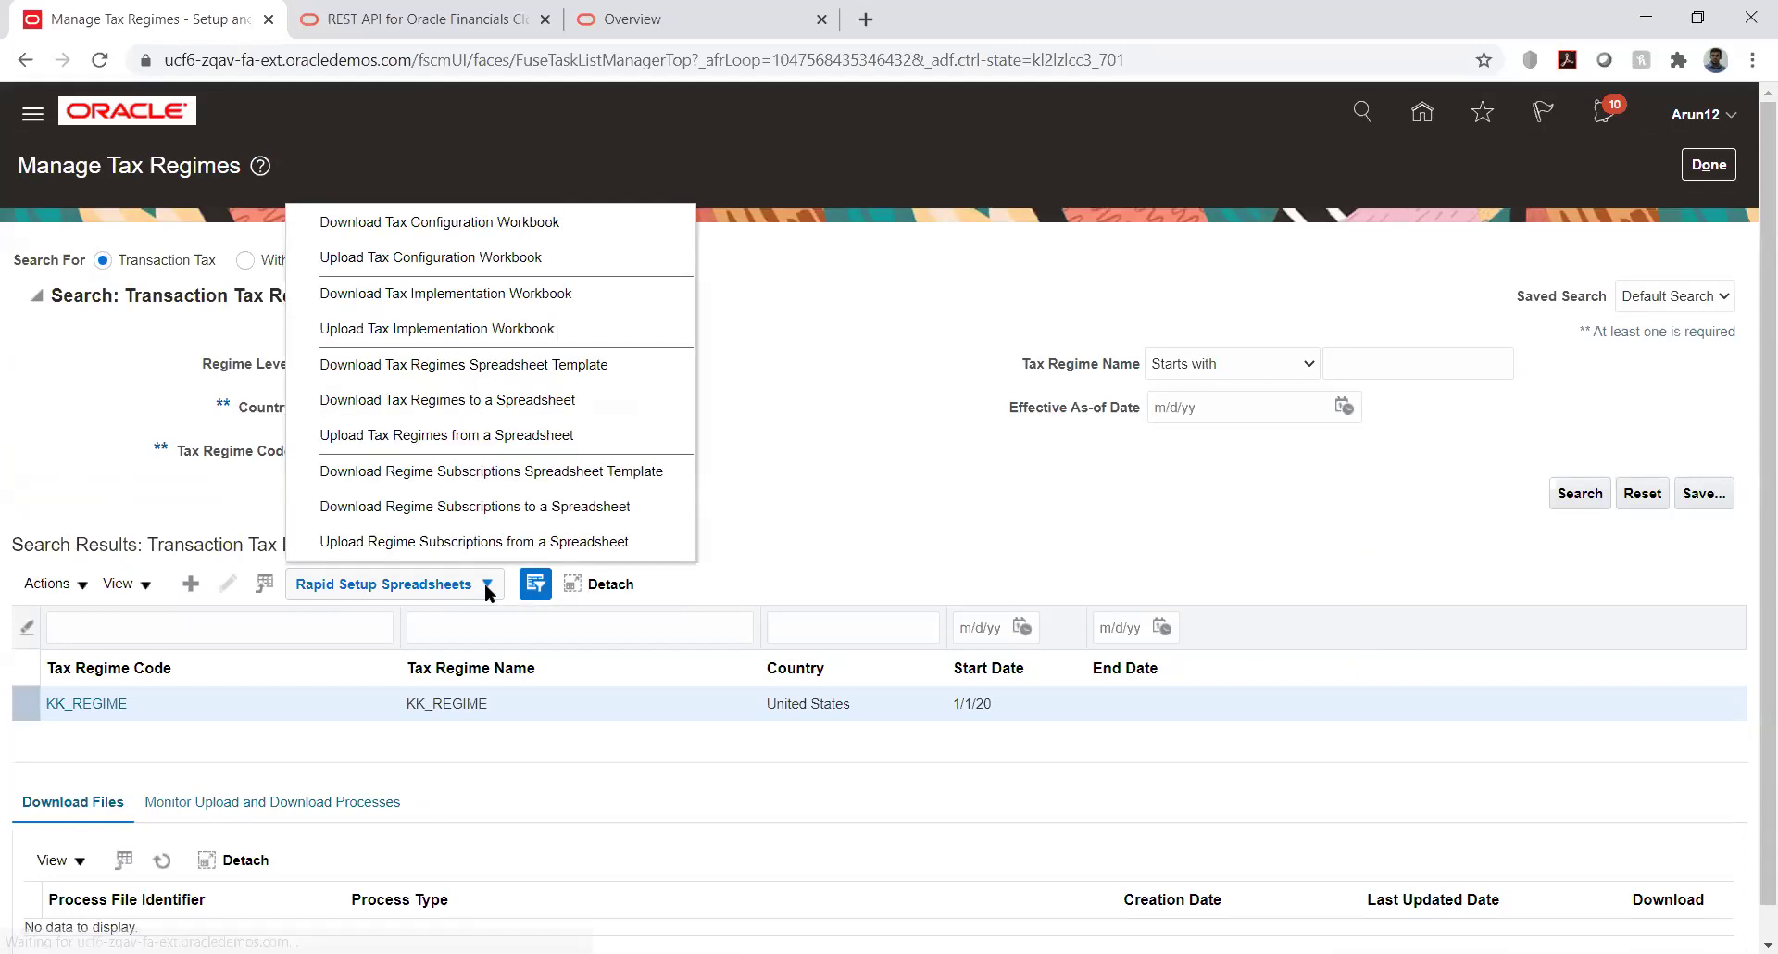
pyautogui.click(375, 229)
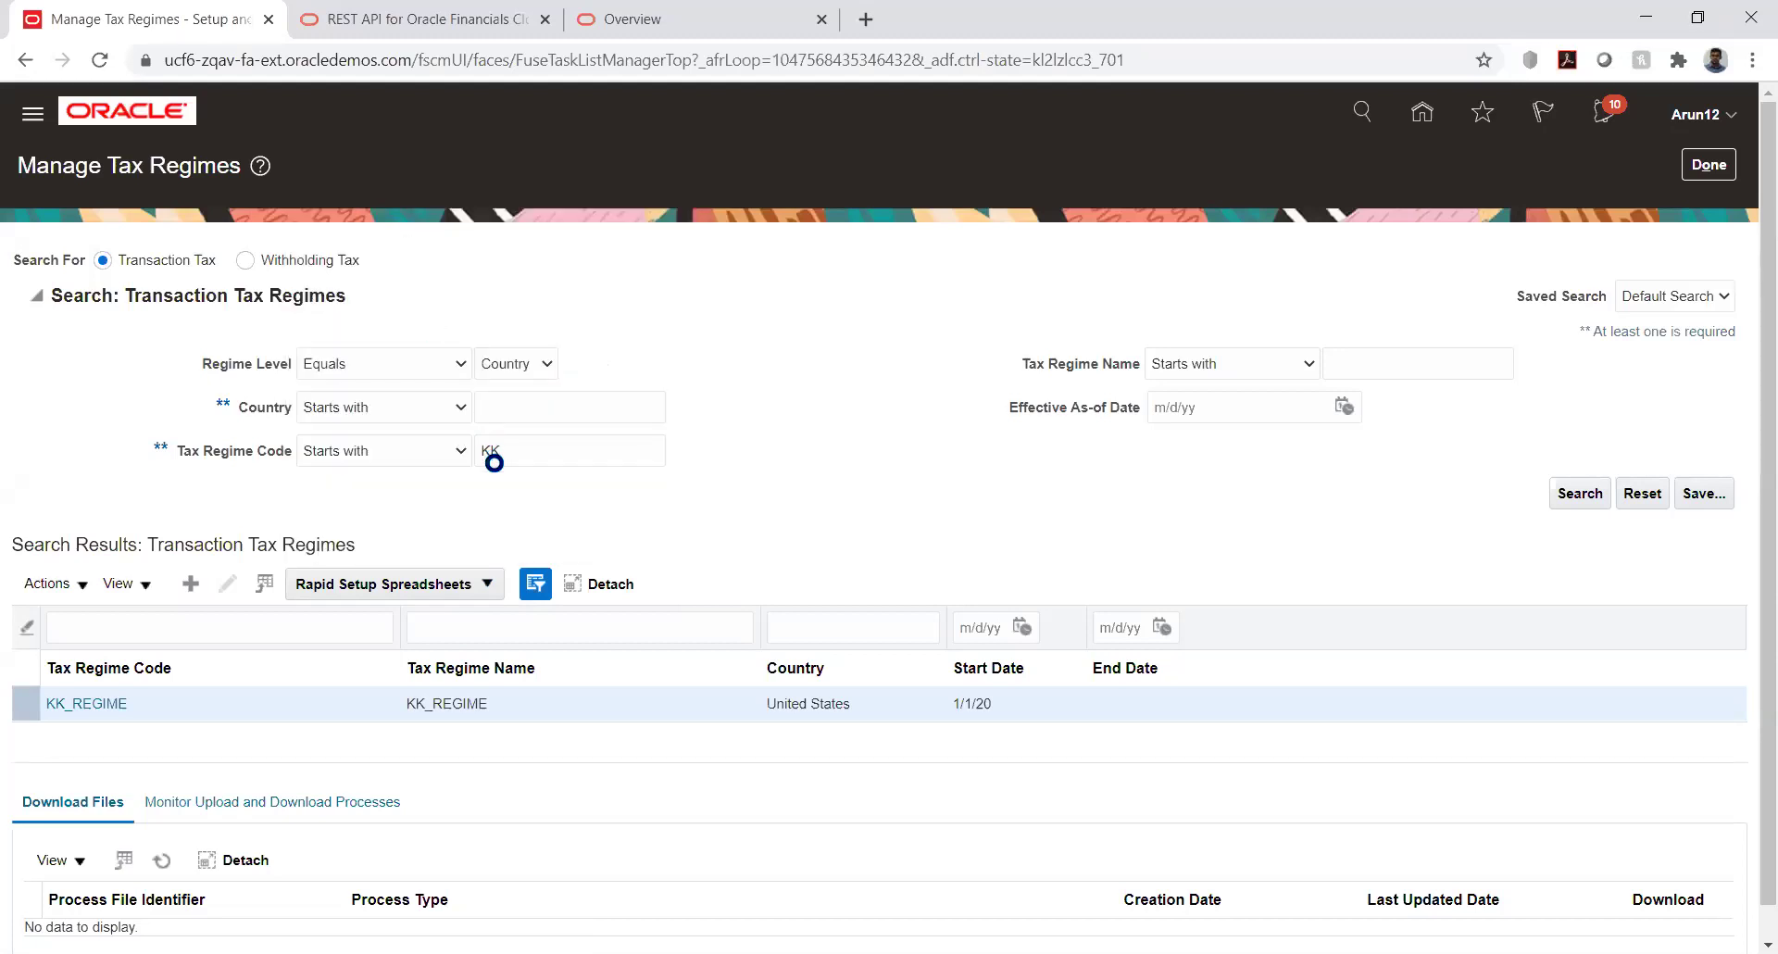
pyautogui.click(486, 585)
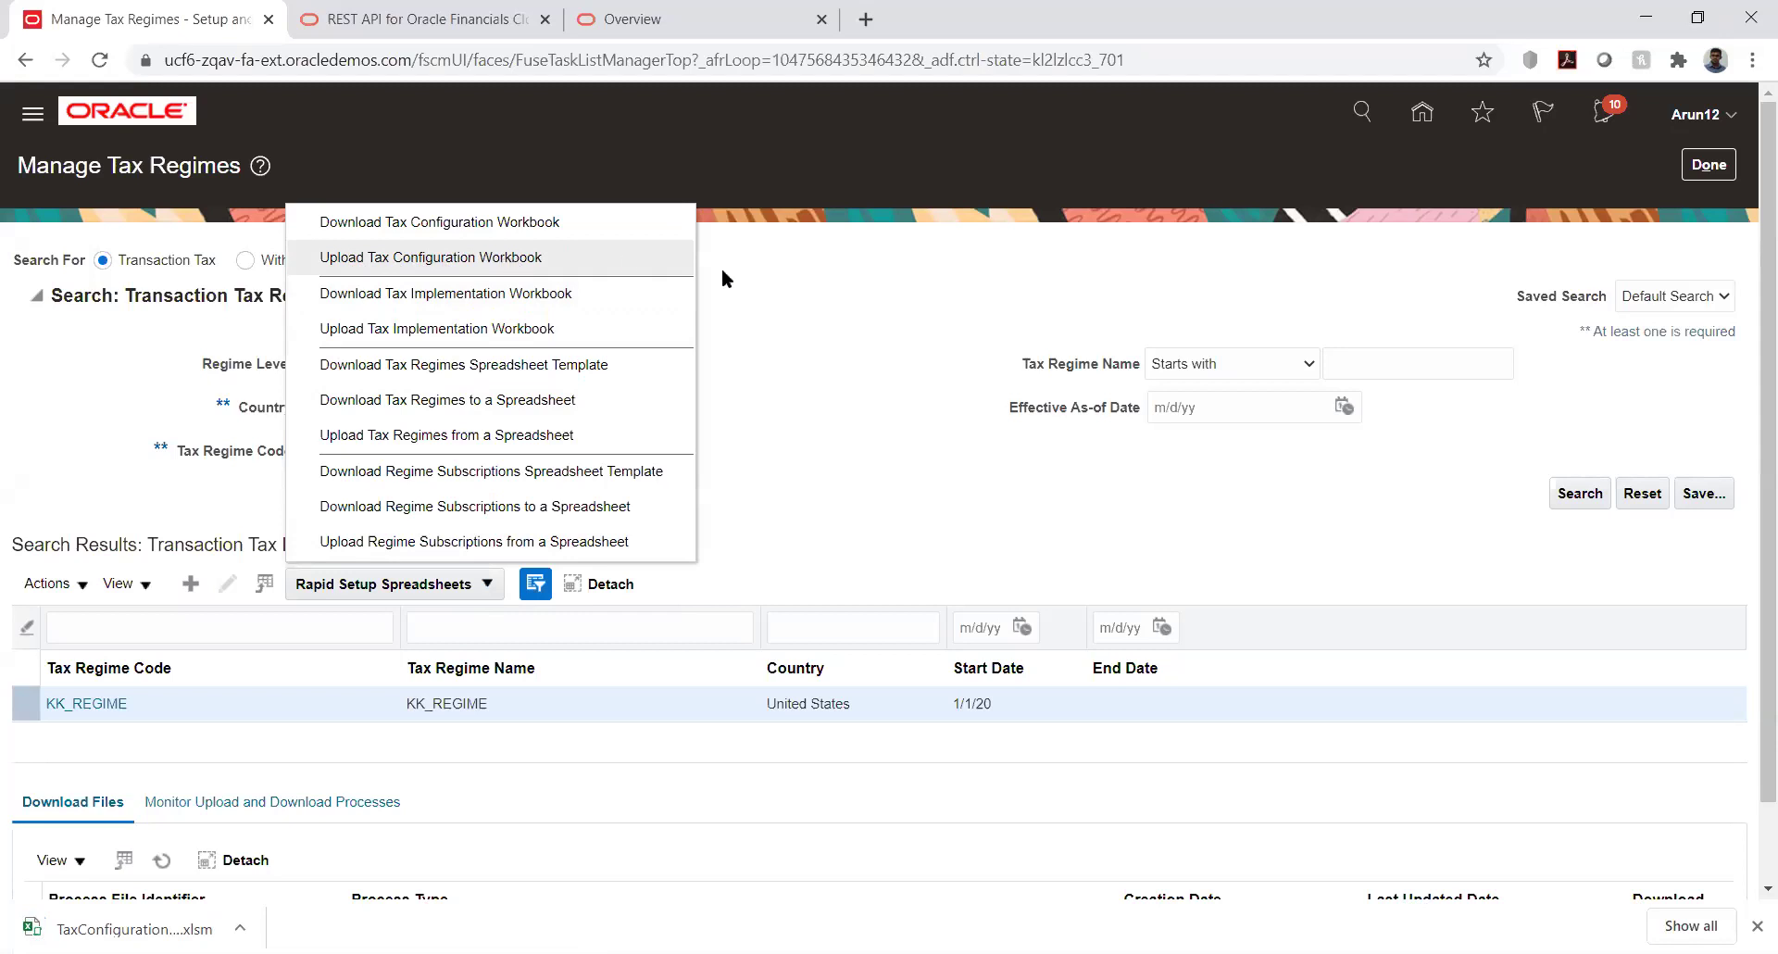
pyautogui.click(840, 419)
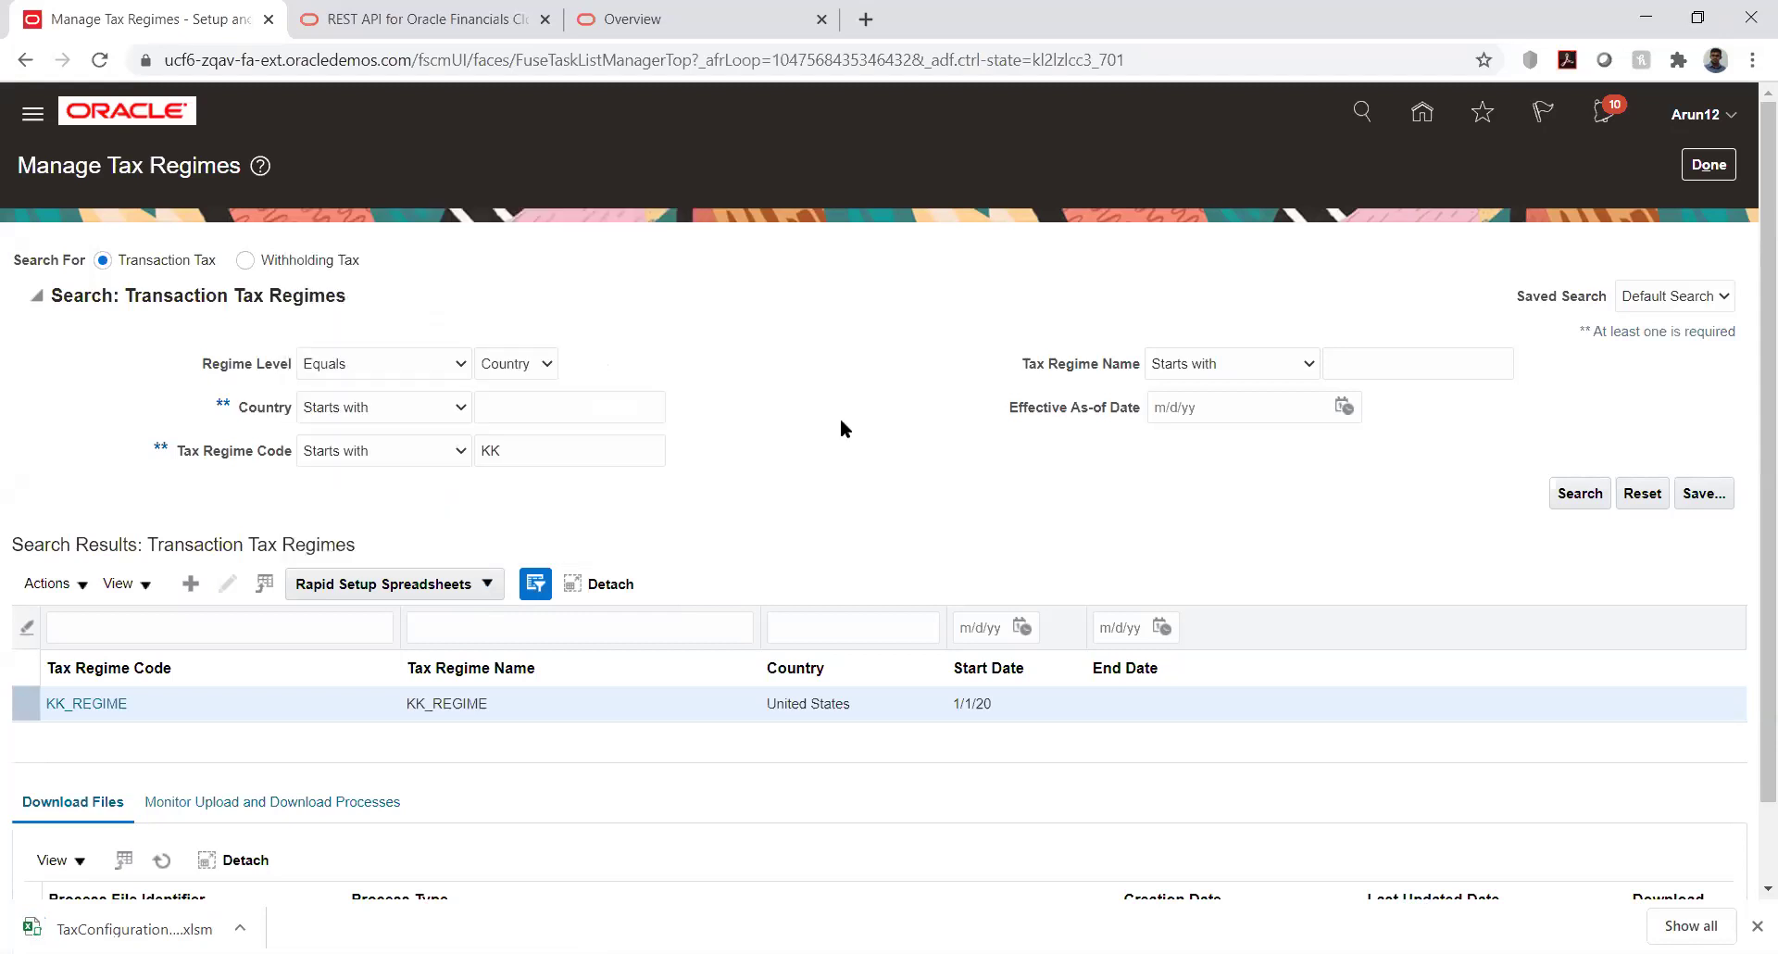
# Step: Open the downloaded tax configuration workbook in Excel, enable editing and active content, and continue without updating its links
pyautogui.click(134, 923)
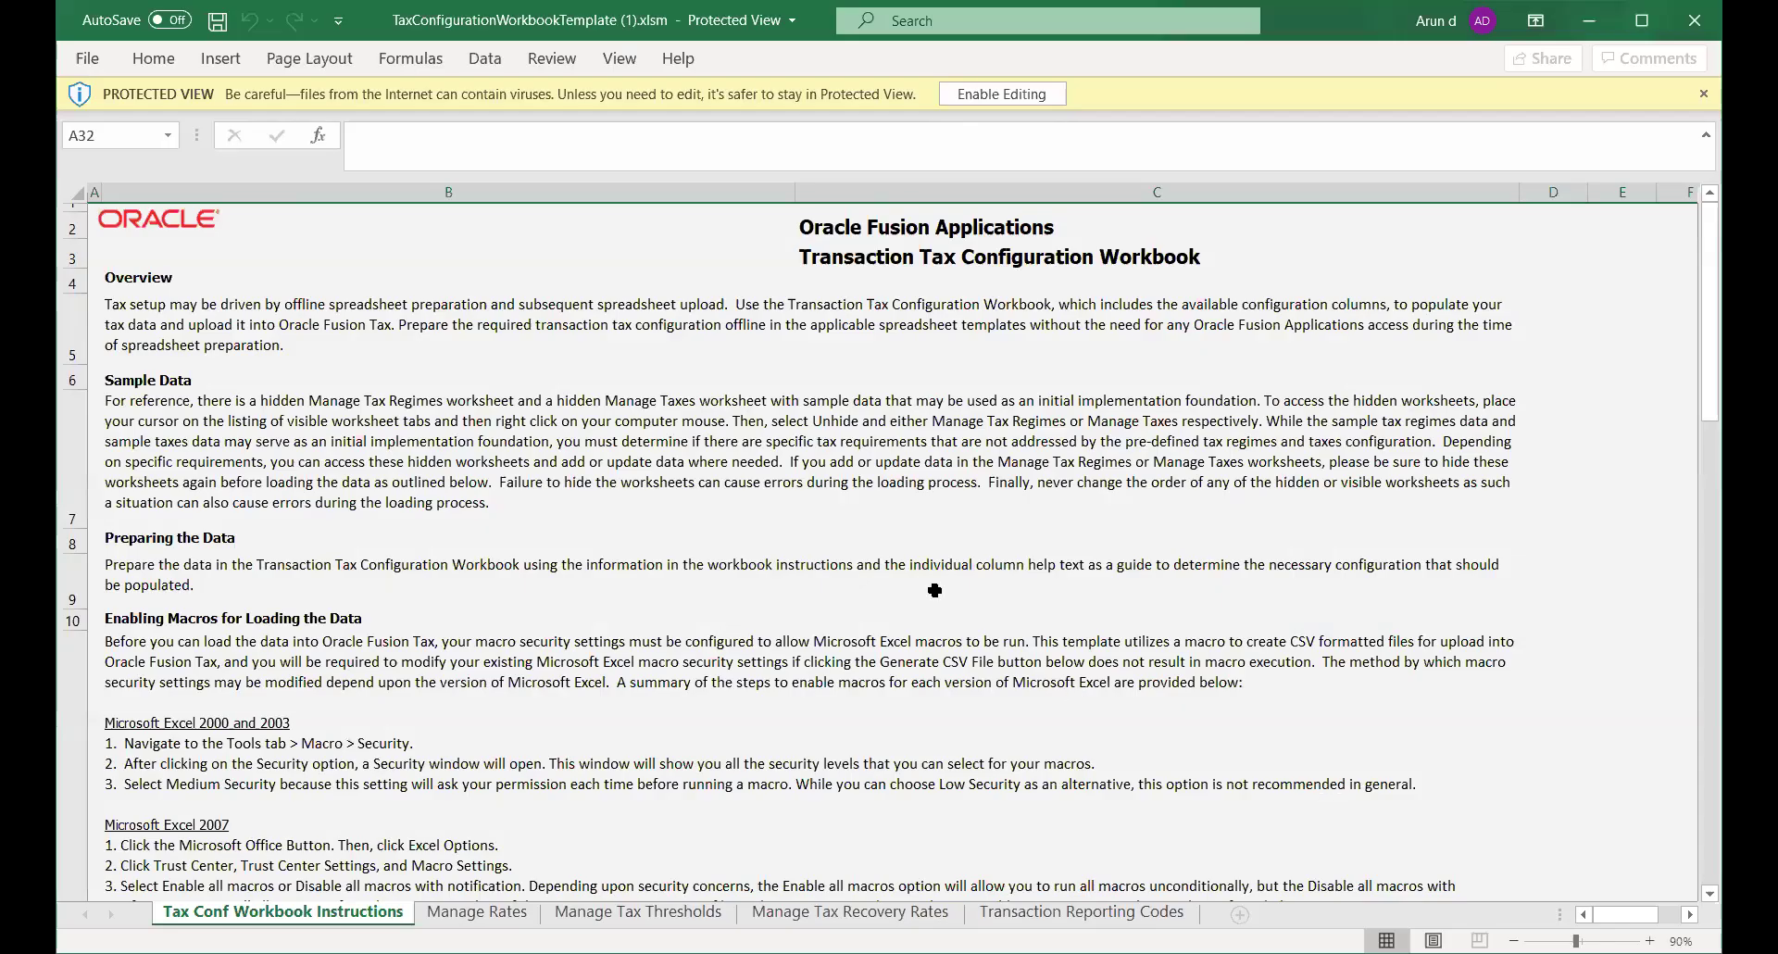
pyautogui.click(1641, 21)
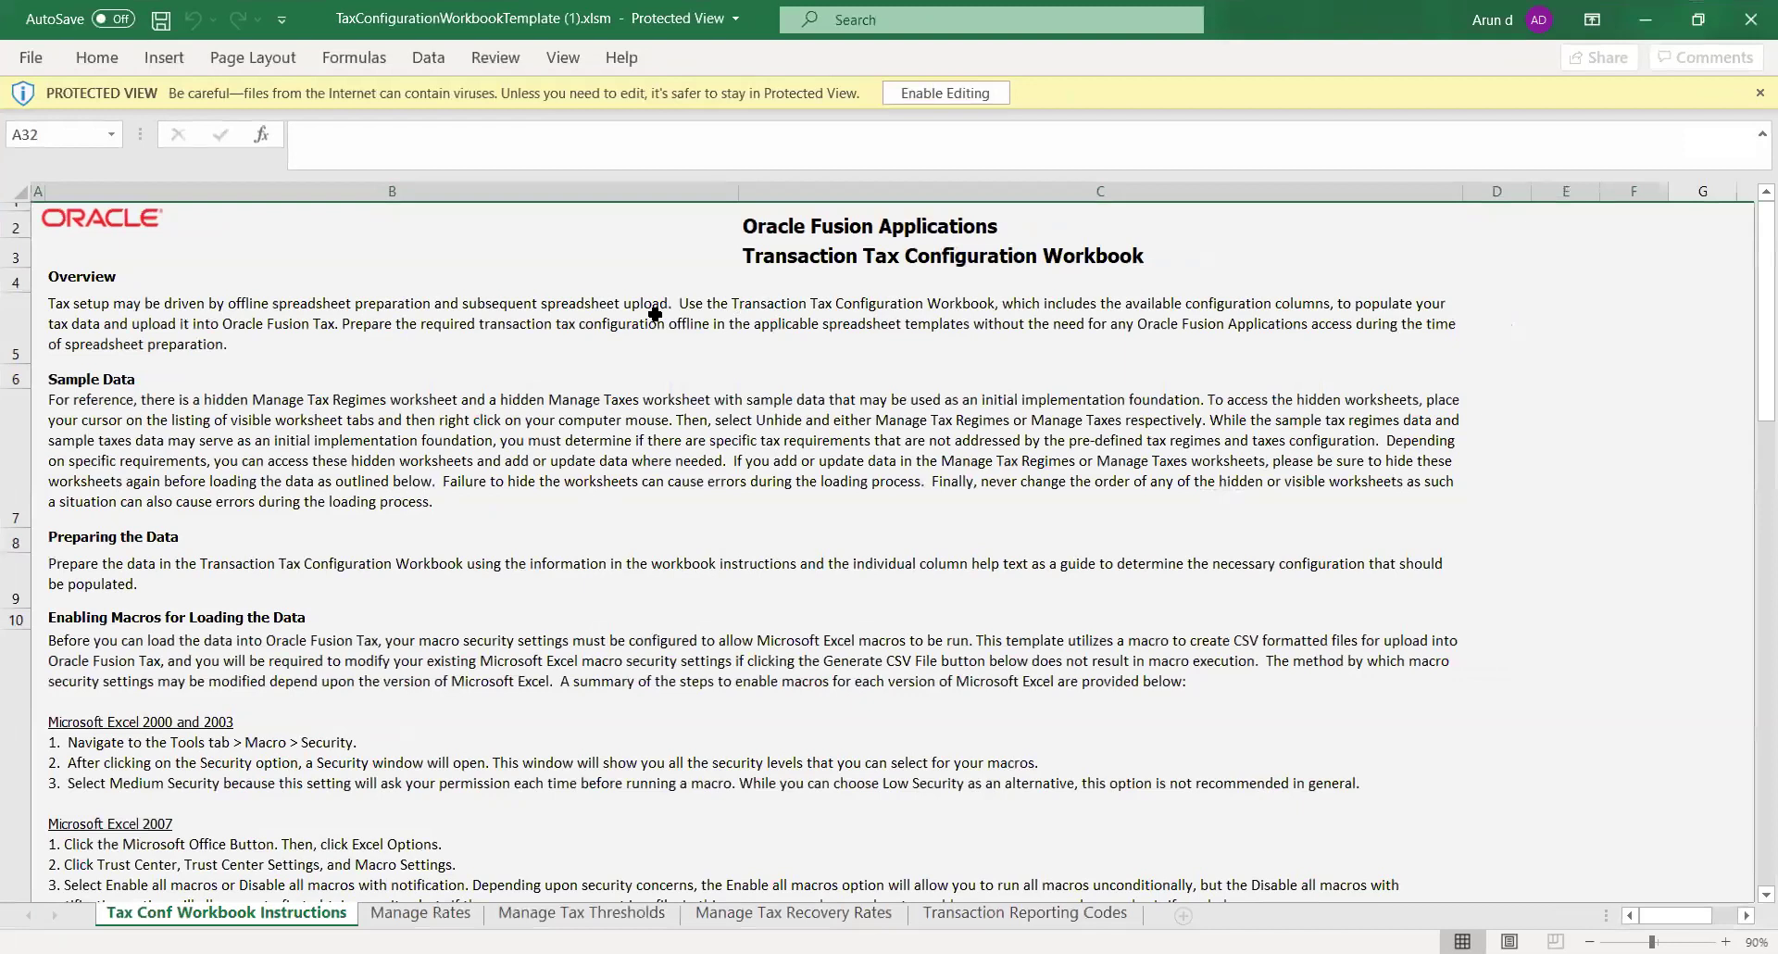
pyautogui.click(912, 93)
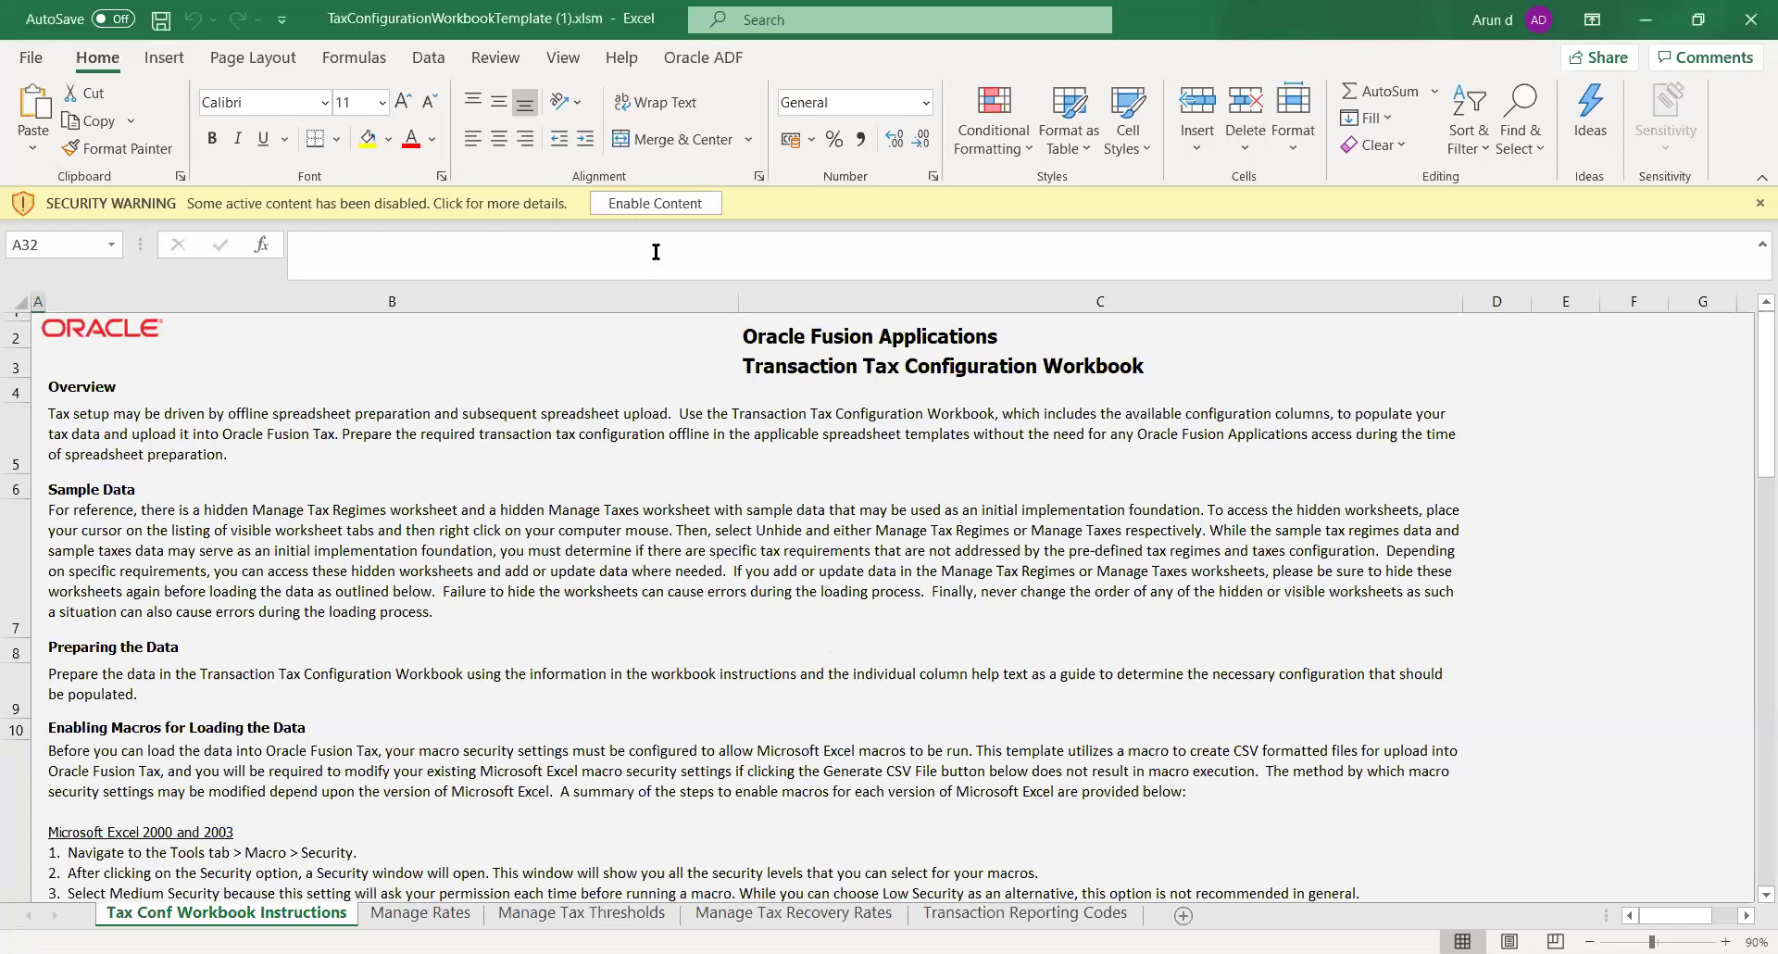
pyautogui.click(637, 204)
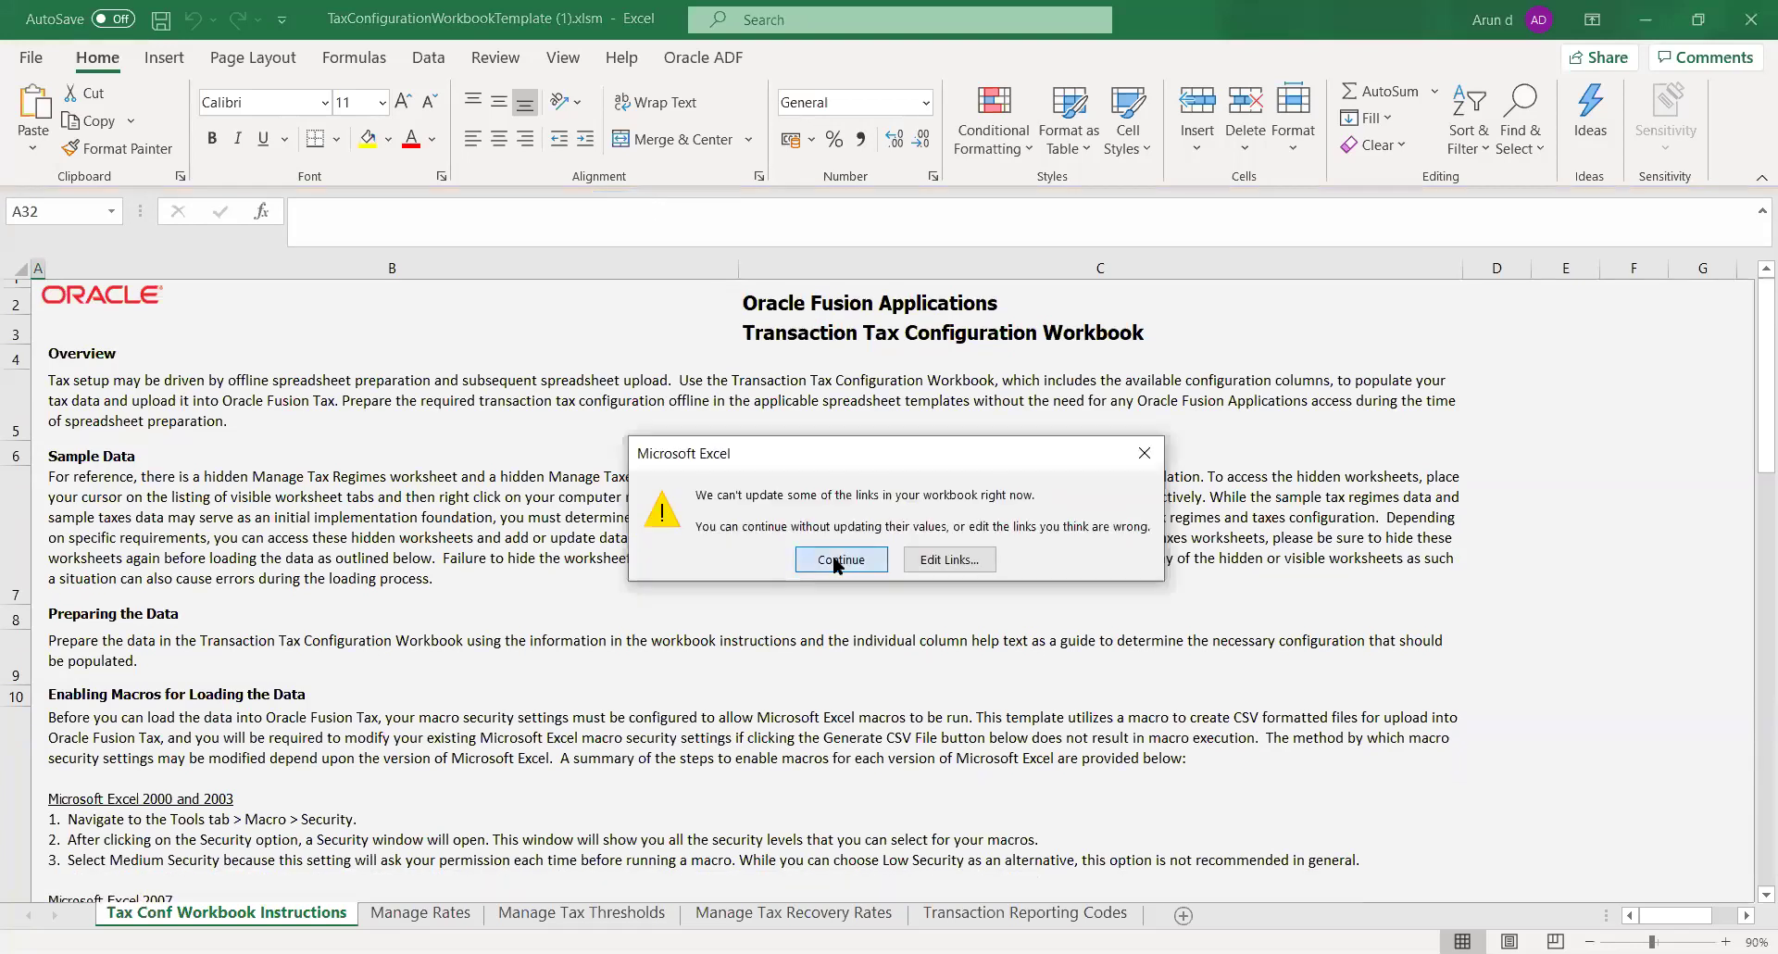
pyautogui.click(836, 562)
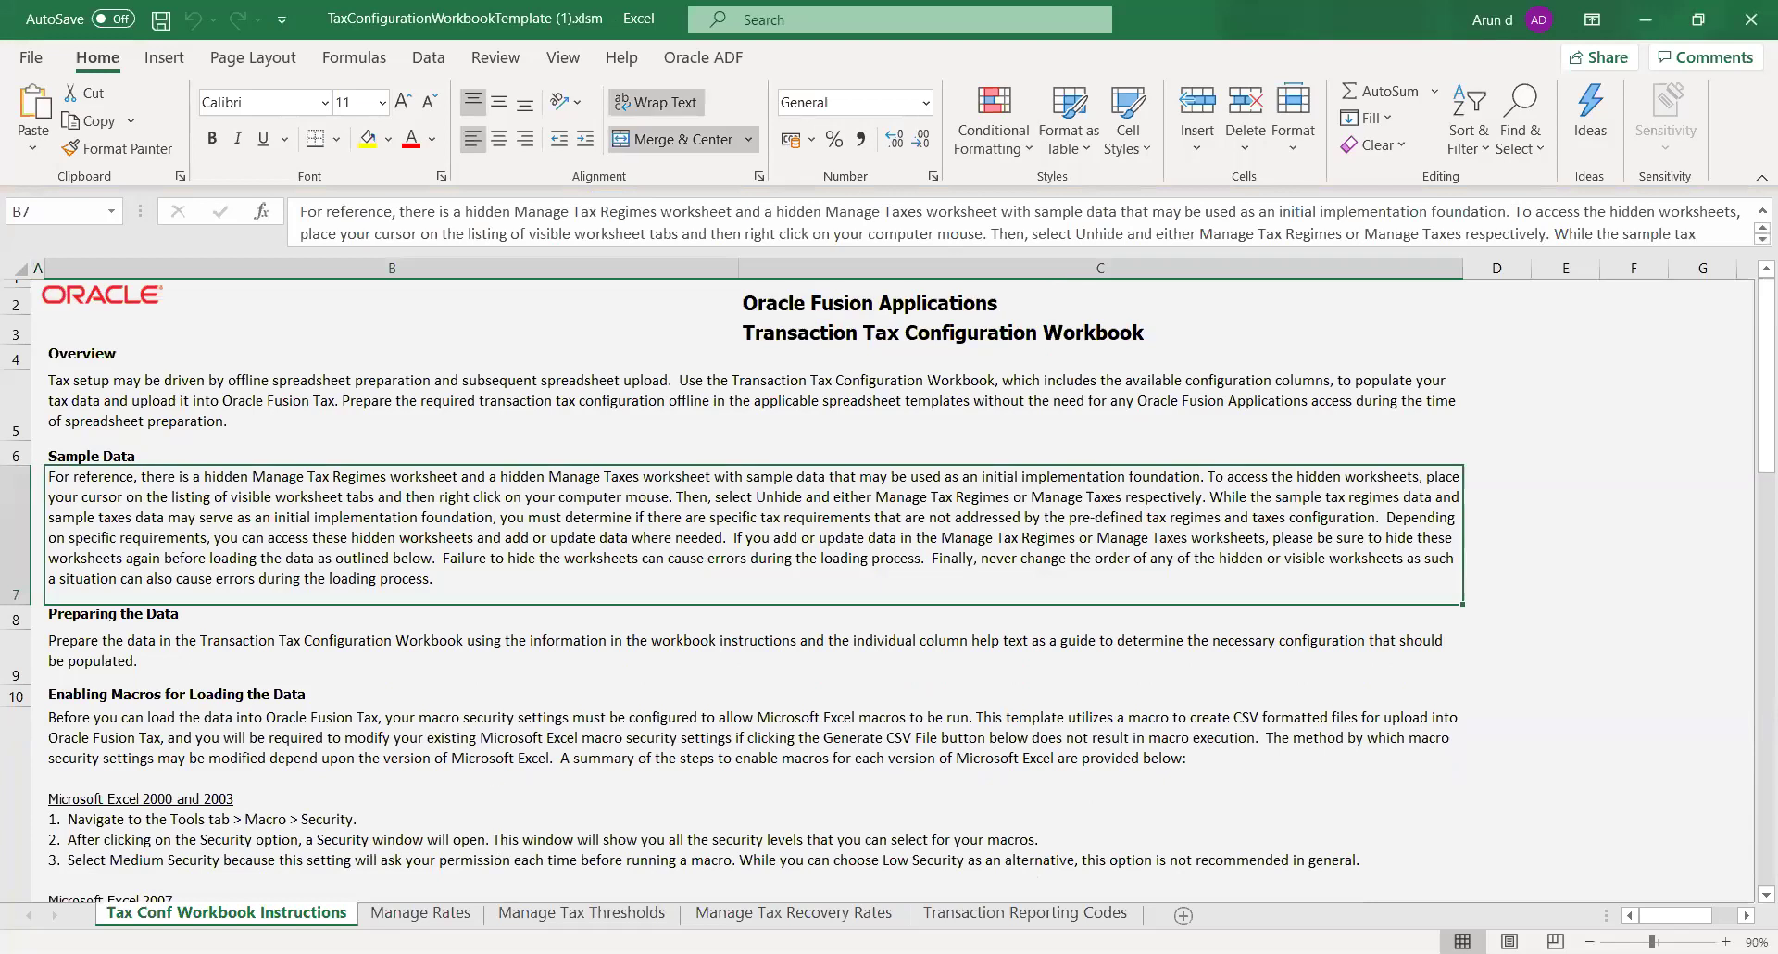
# Step: Examine the tax regime codes offered for cell A4 on the Manage Rates sheet without choosing one
pyautogui.click(421, 917)
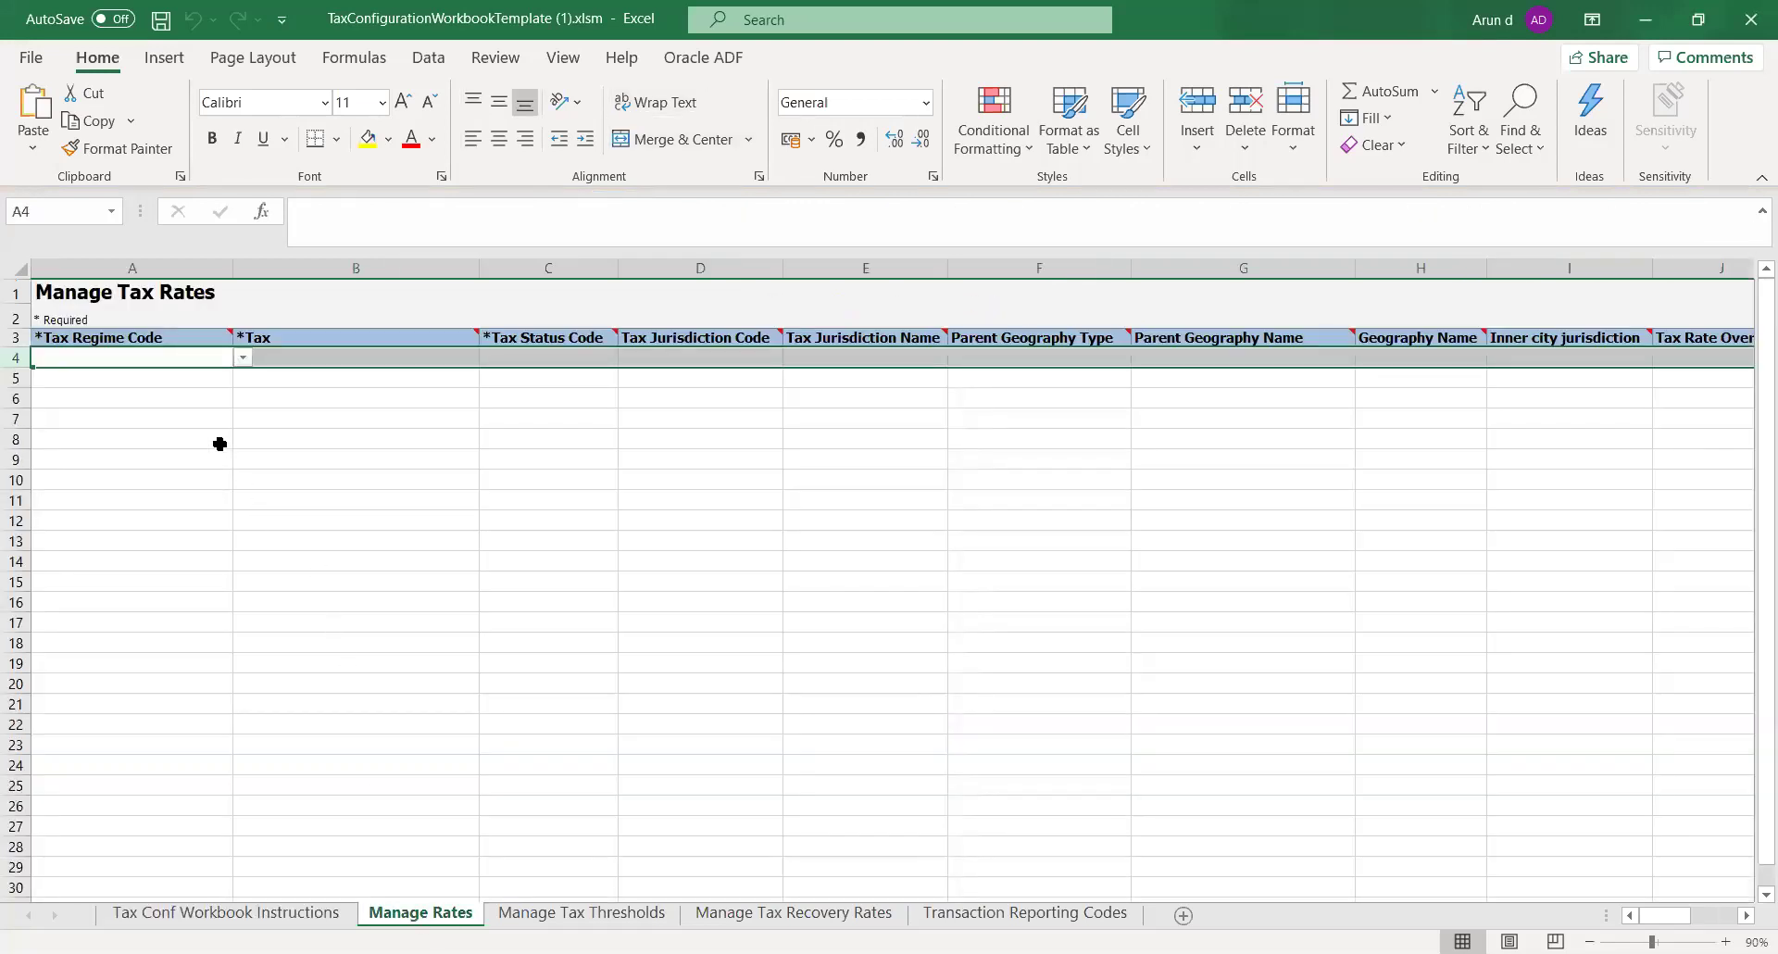
pyautogui.click(192, 420)
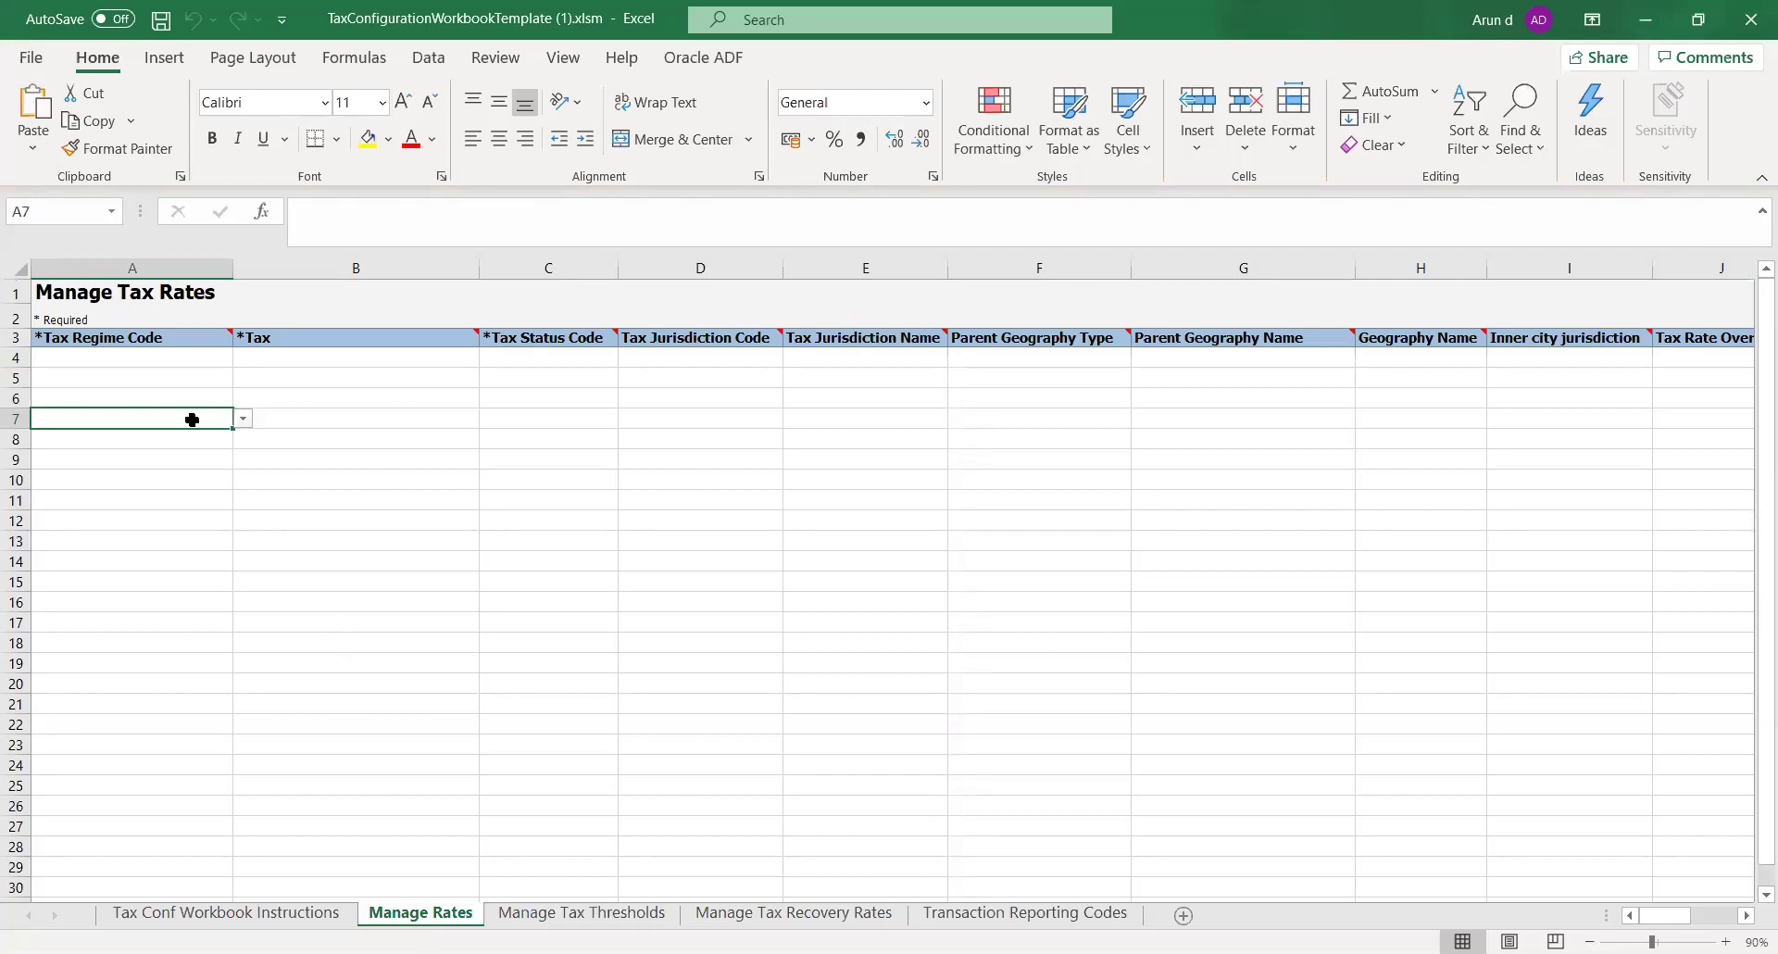
pyautogui.press('Up')
pyautogui.press('Up')
pyautogui.press('Up')
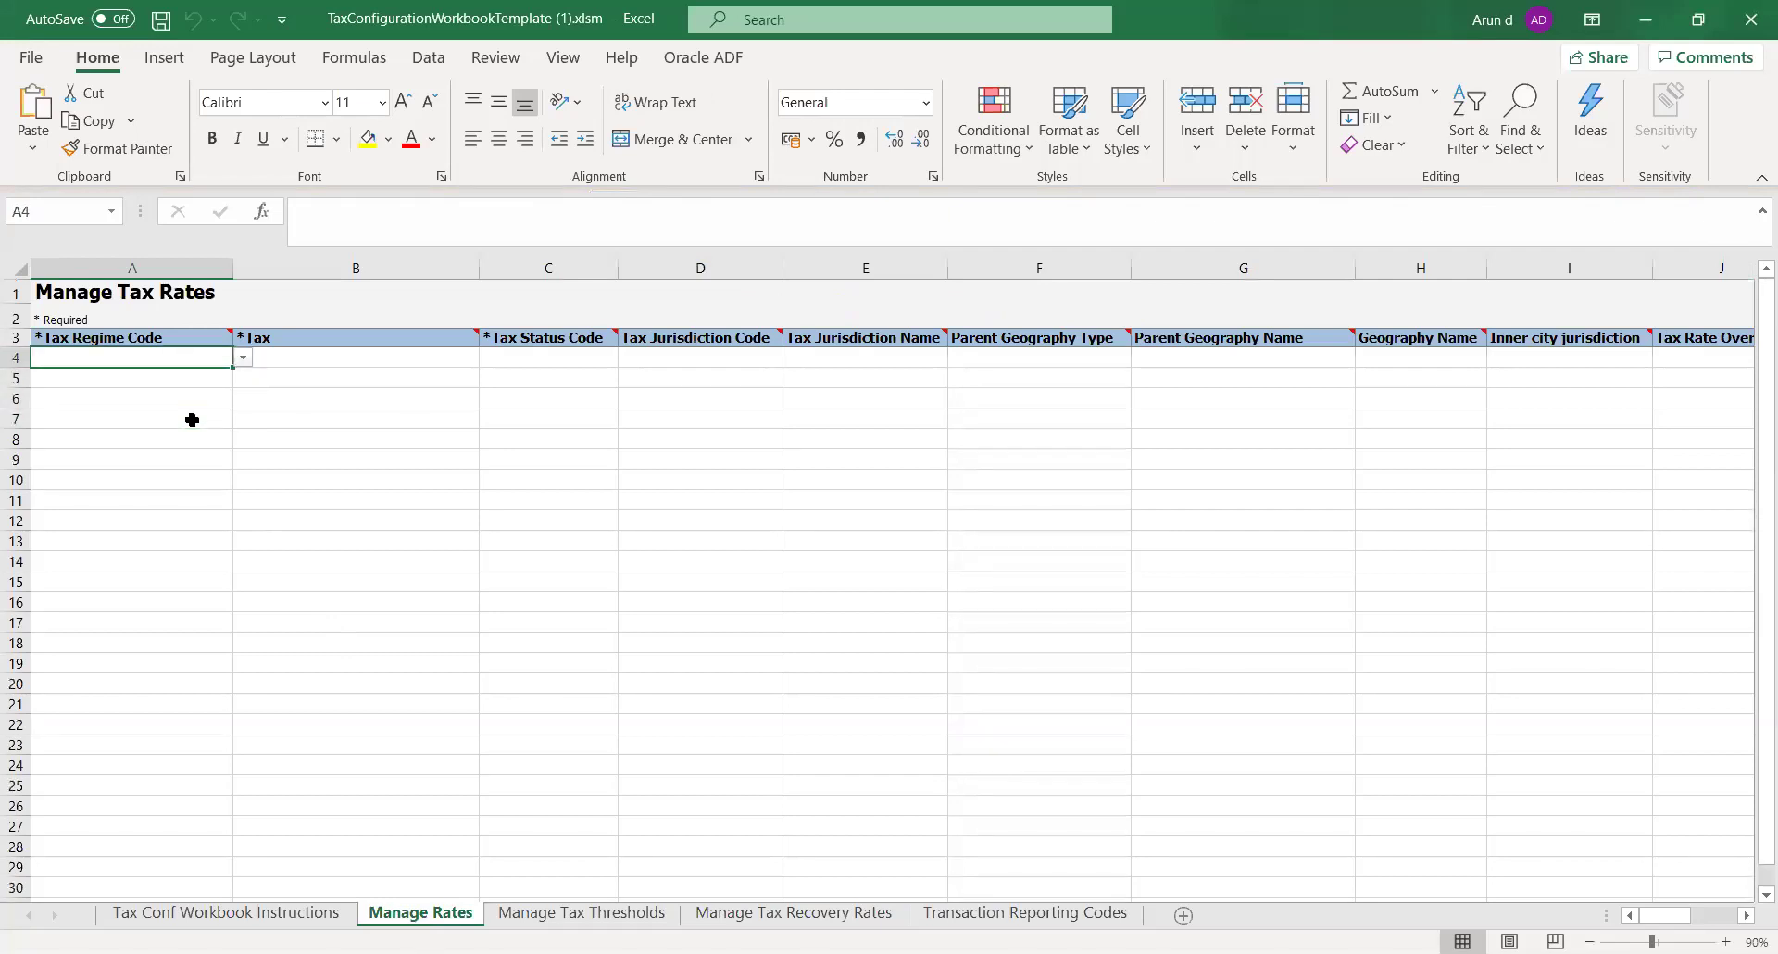
pyautogui.click(244, 357)
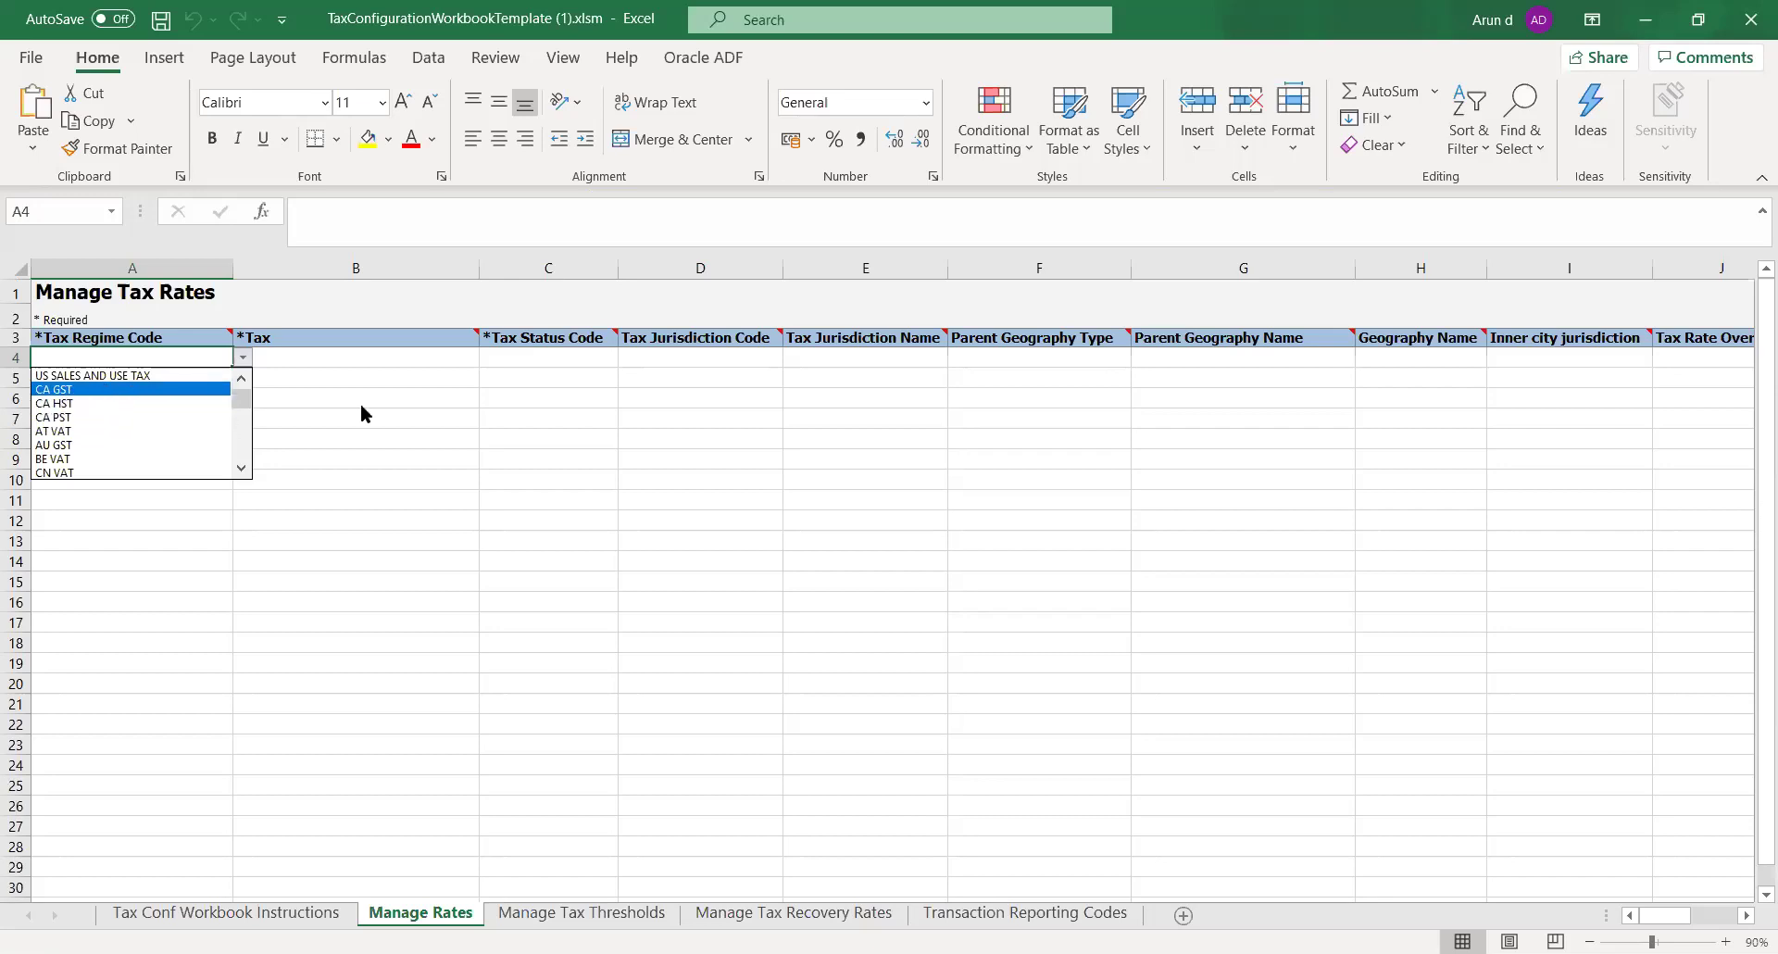
pyautogui.click(243, 471)
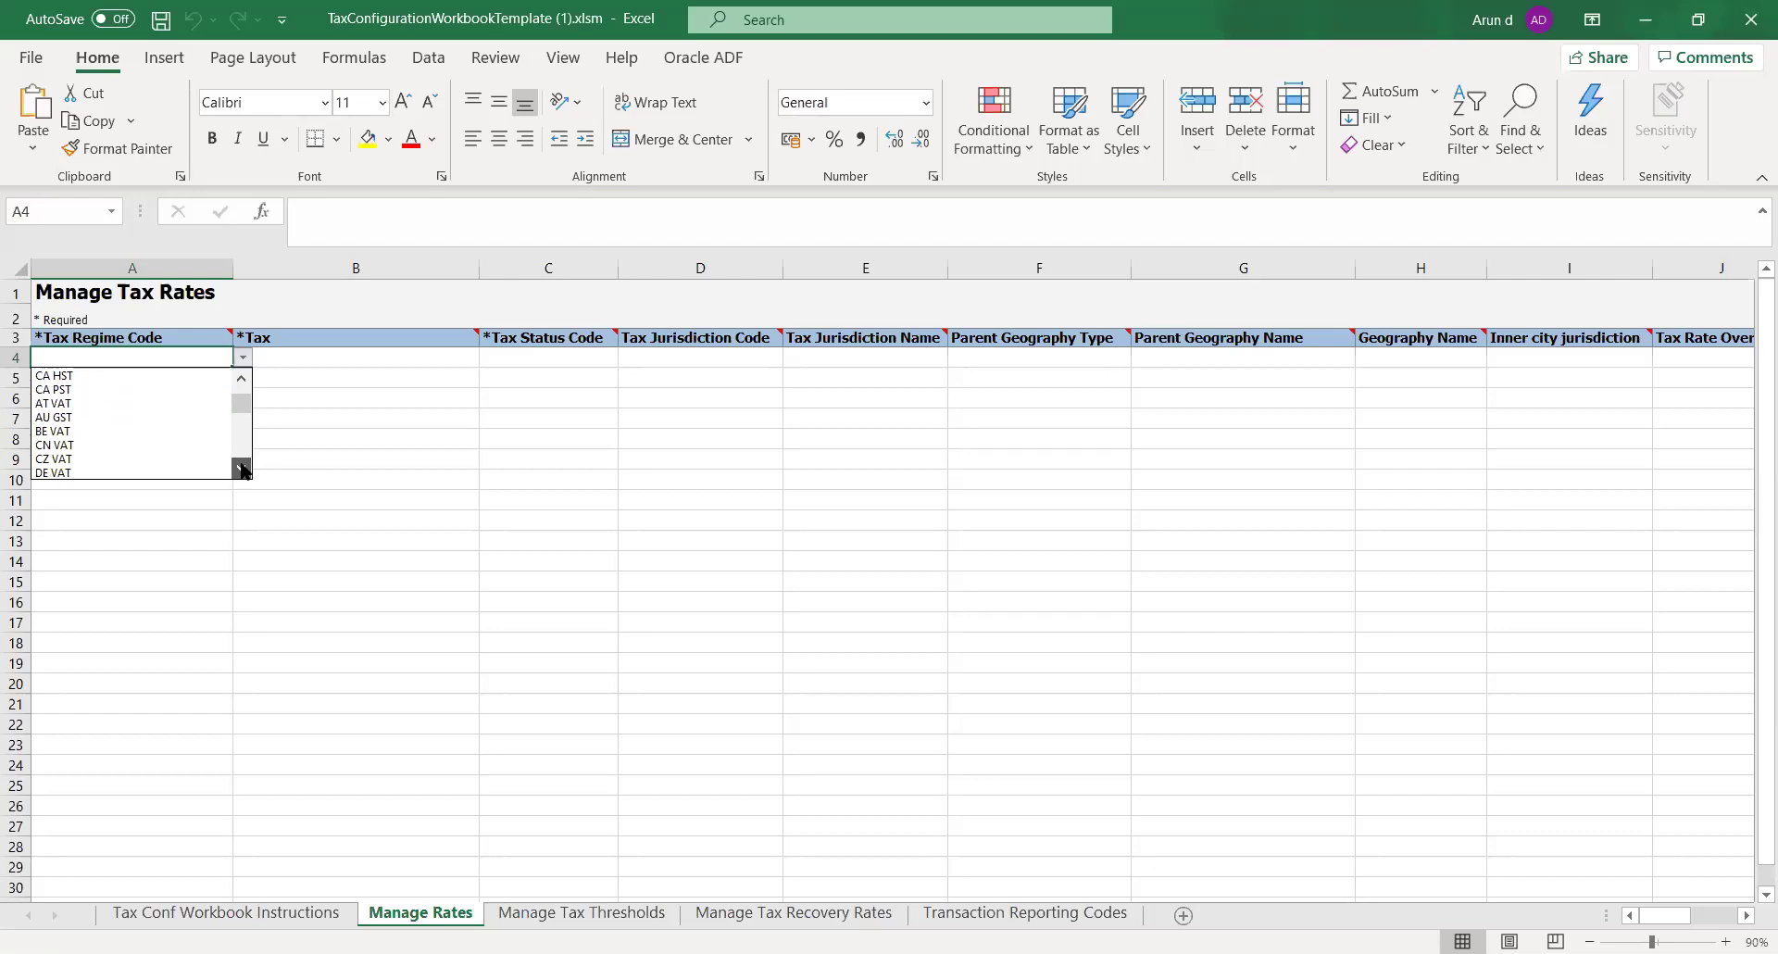
pyautogui.click(243, 470)
pyautogui.click(243, 470)
pyautogui.click(356, 452)
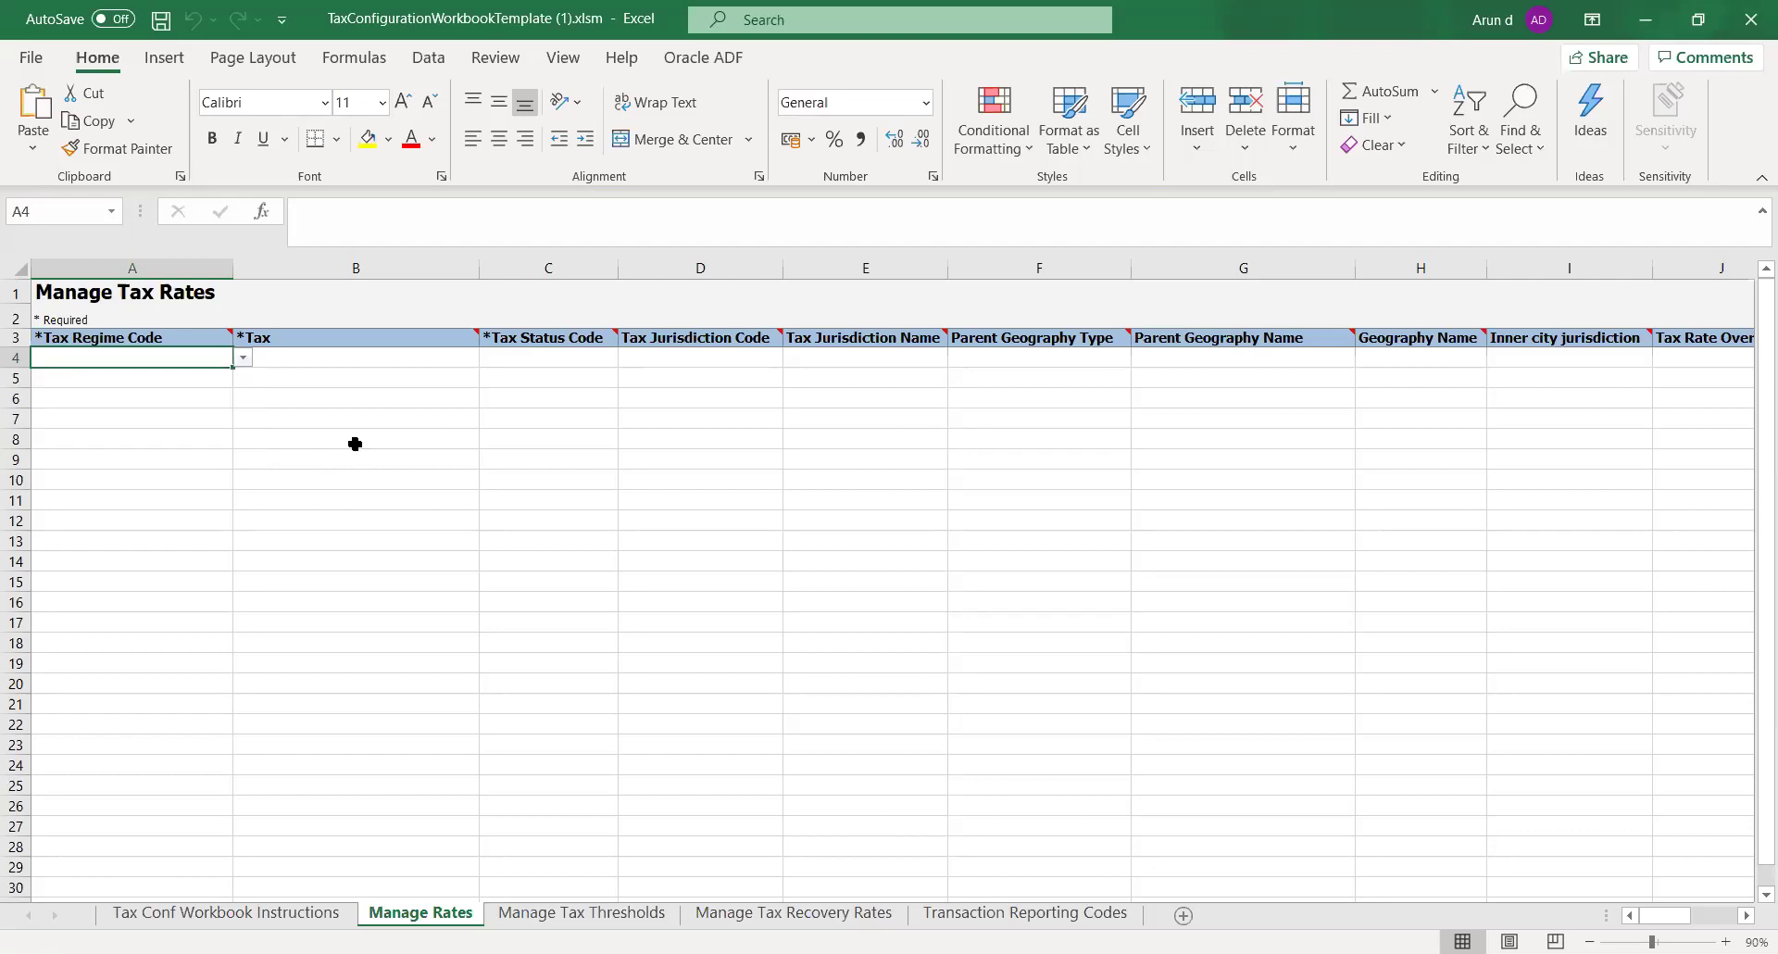
pyautogui.click(384, 359)
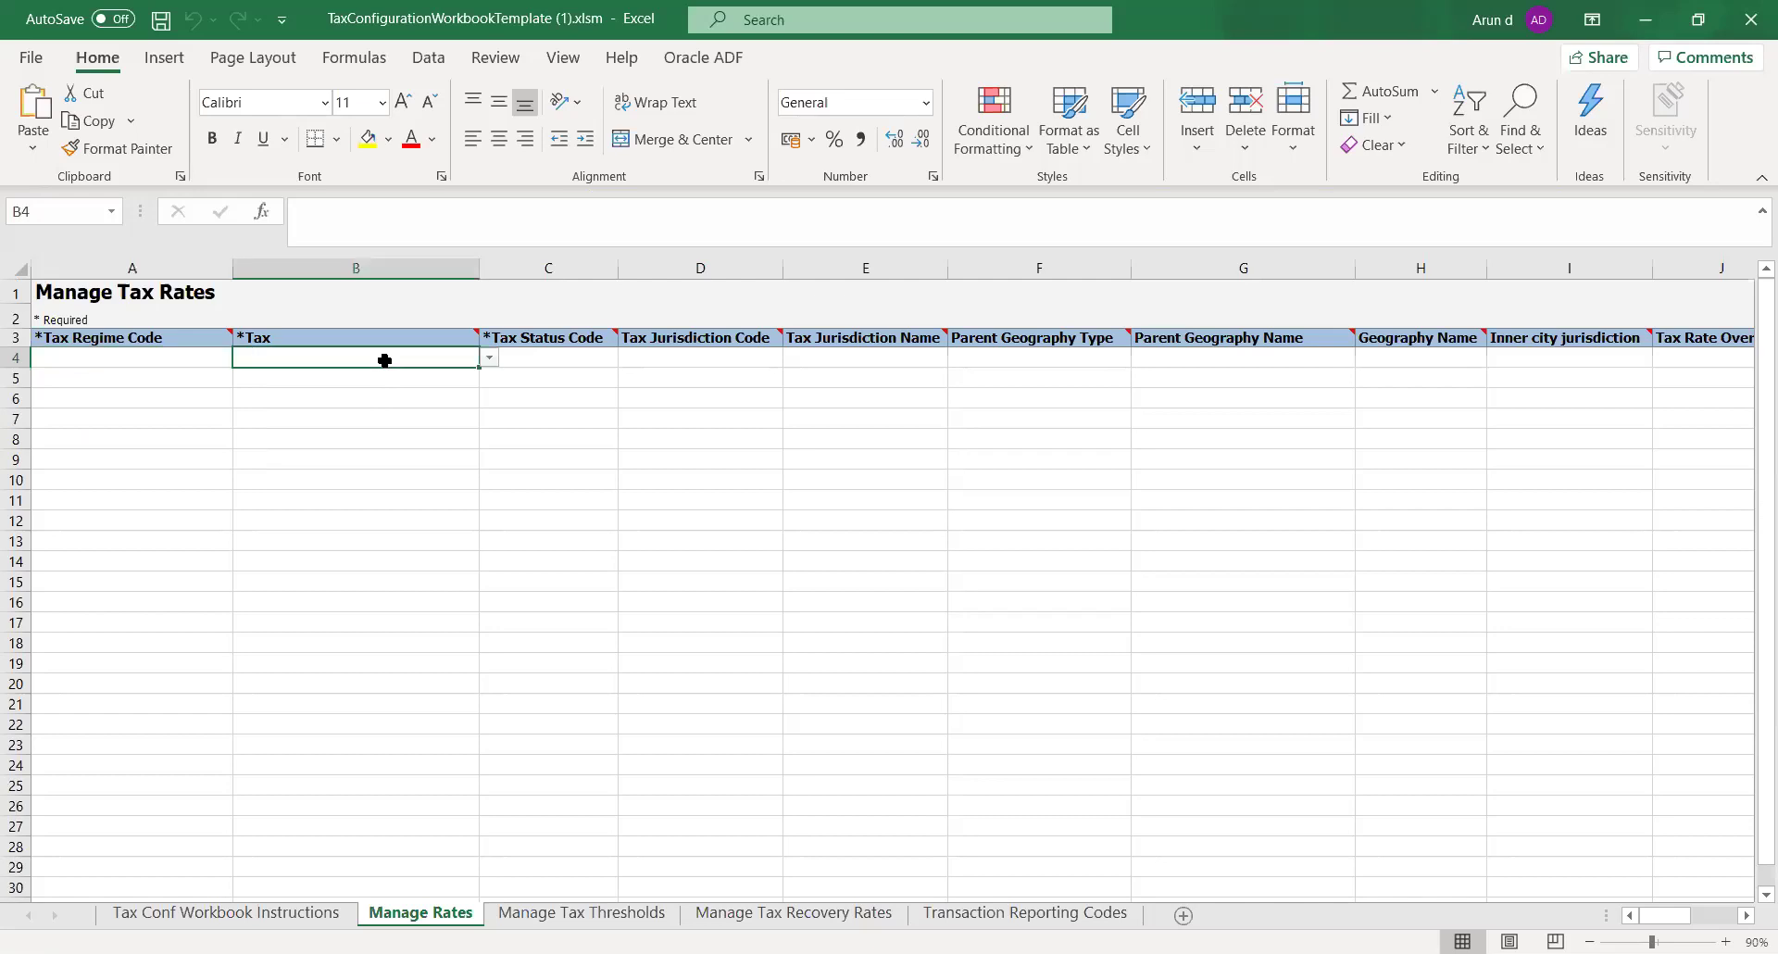
pyautogui.click(271, 398)
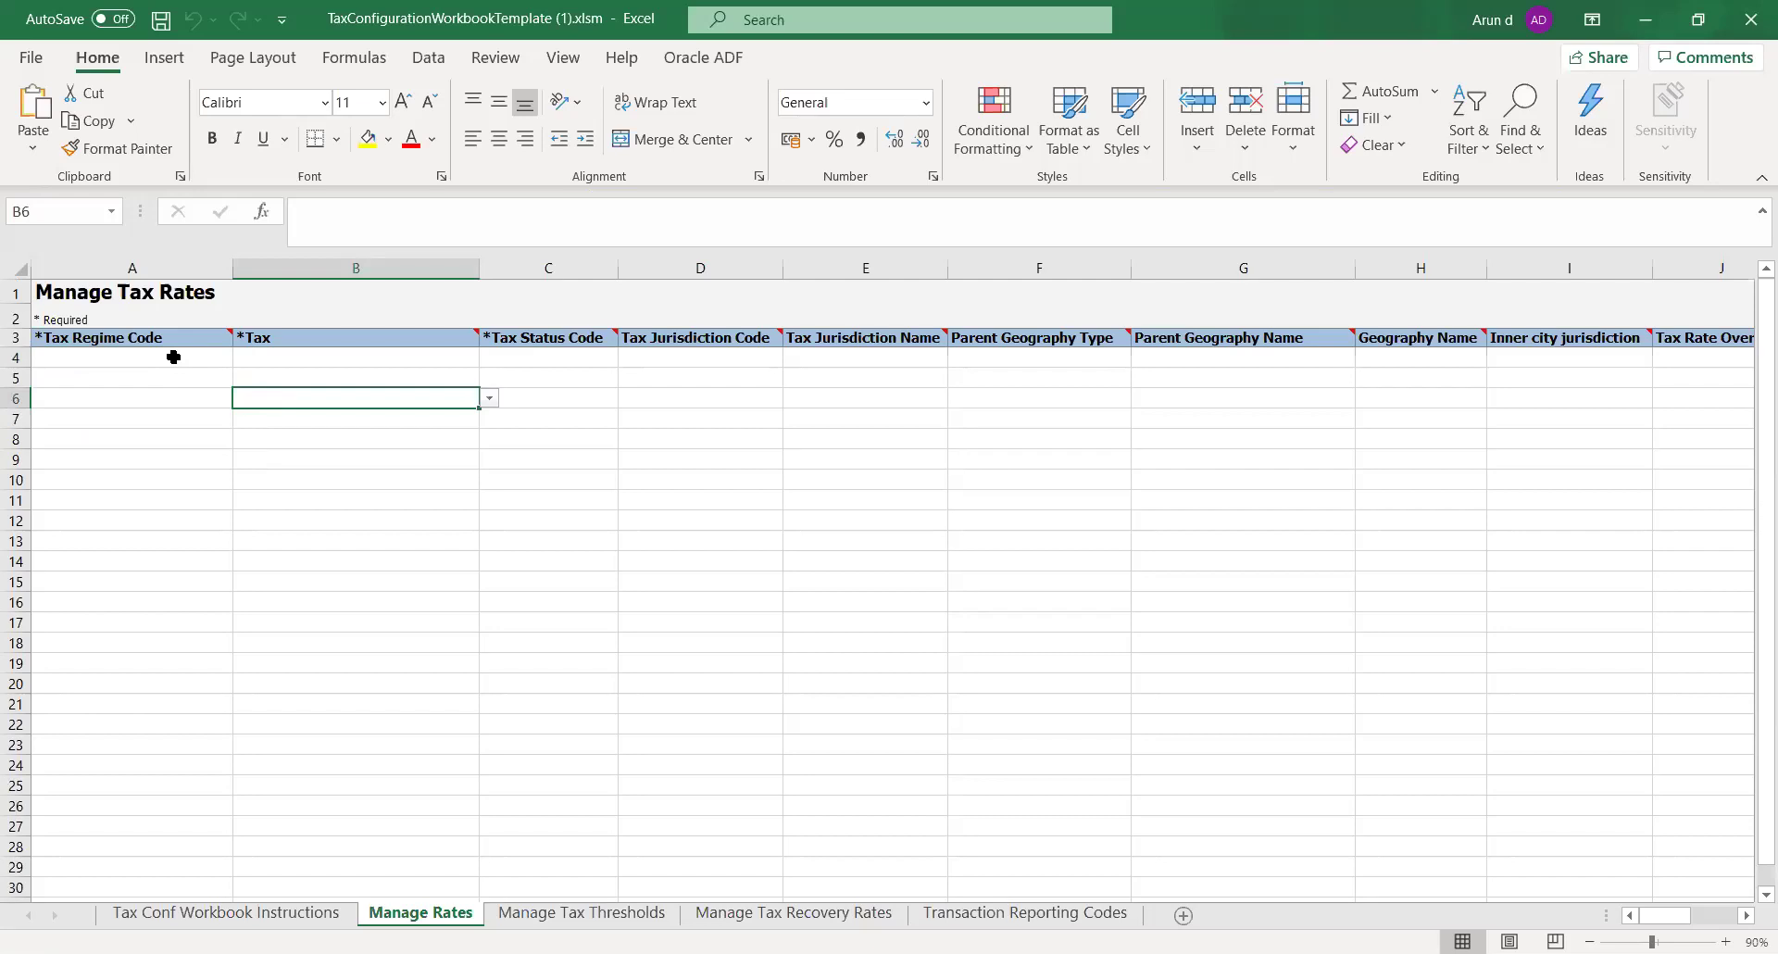
pyautogui.click(410, 516)
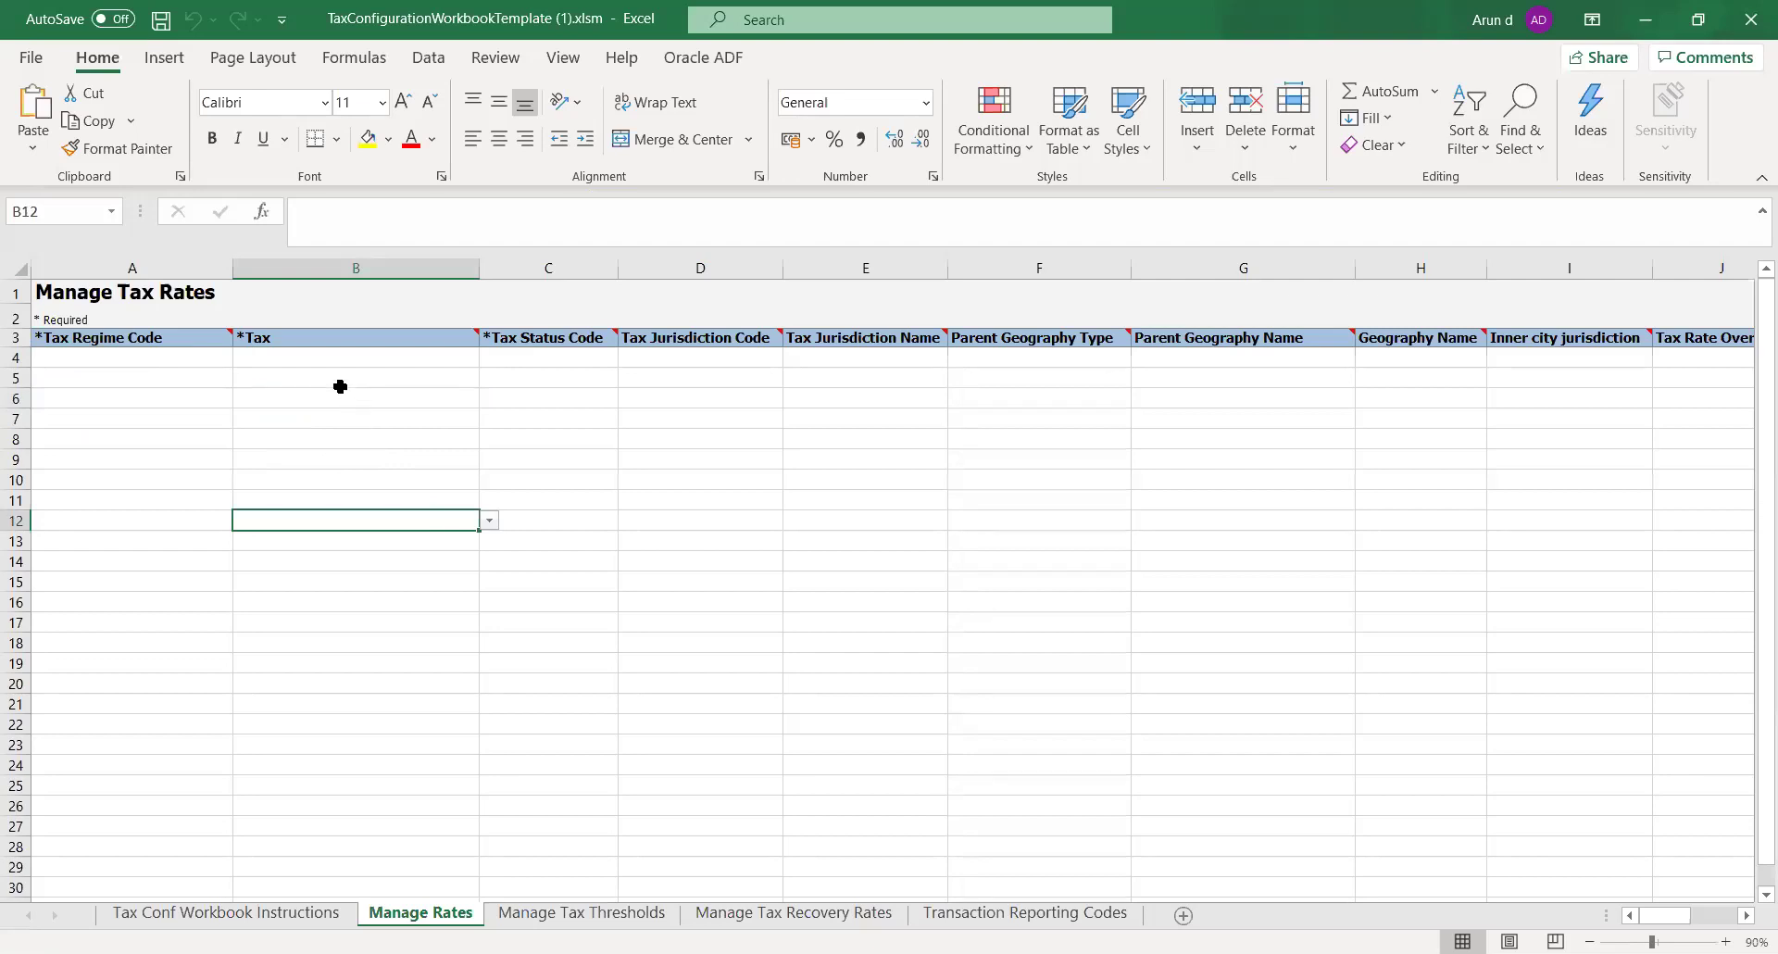
pyautogui.click(333, 381)
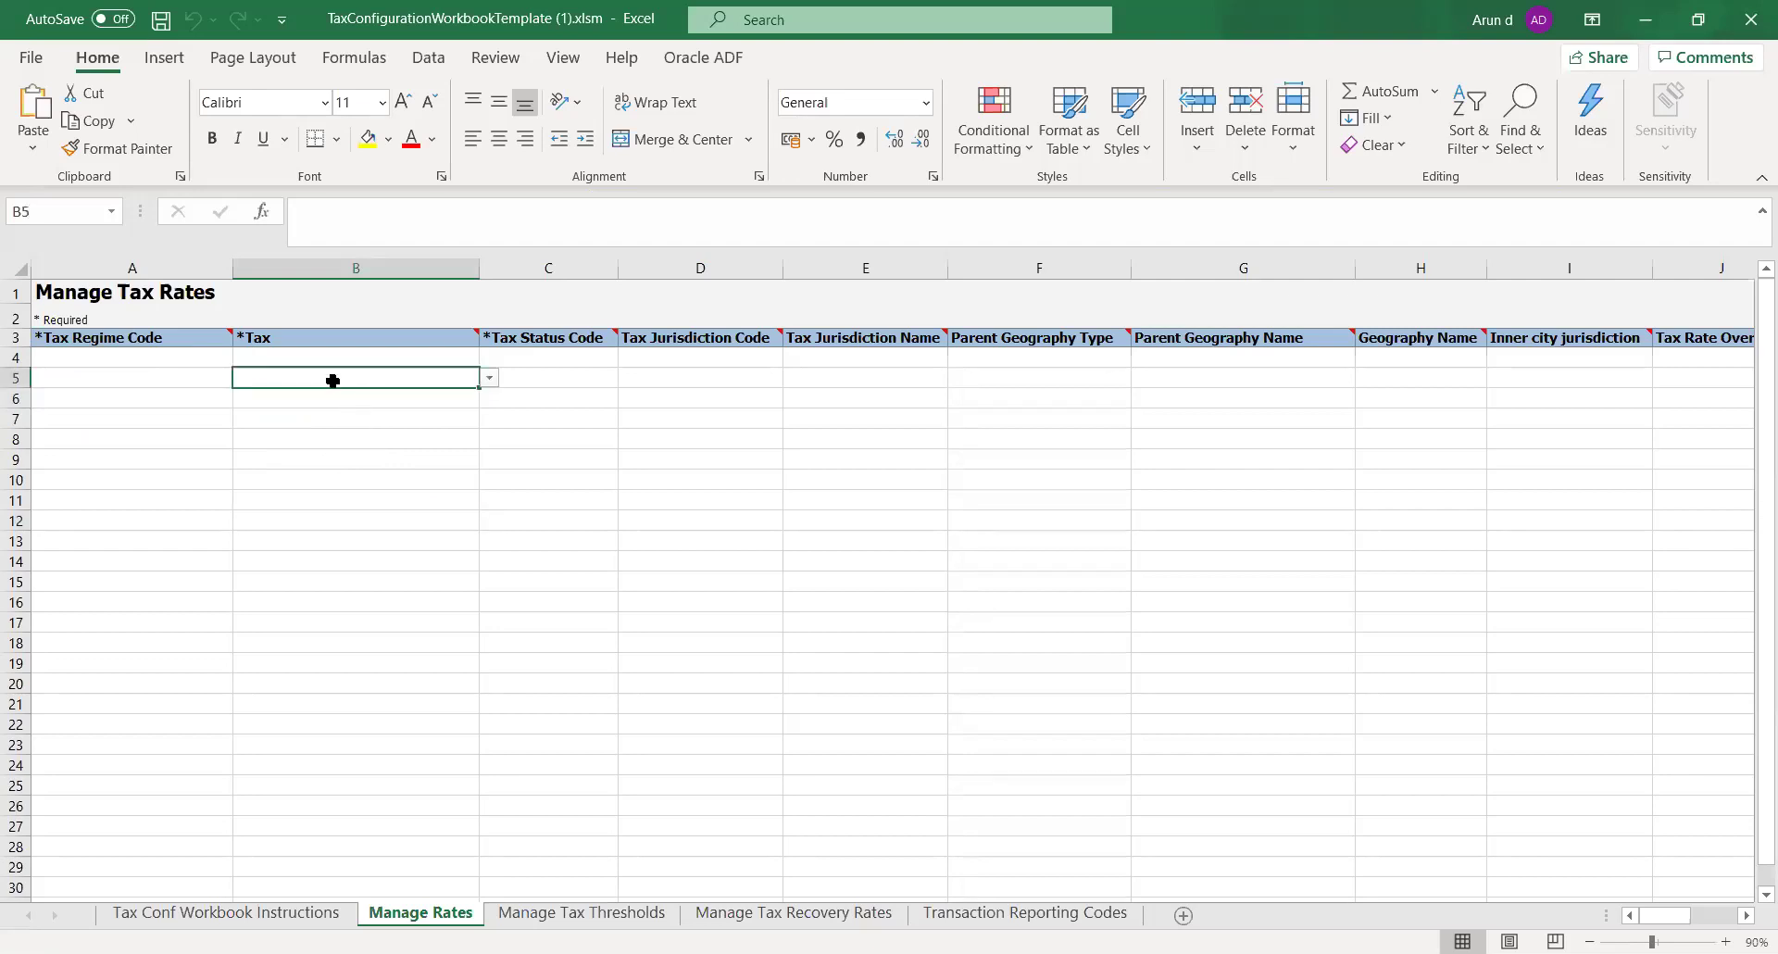
pyautogui.press('Left')
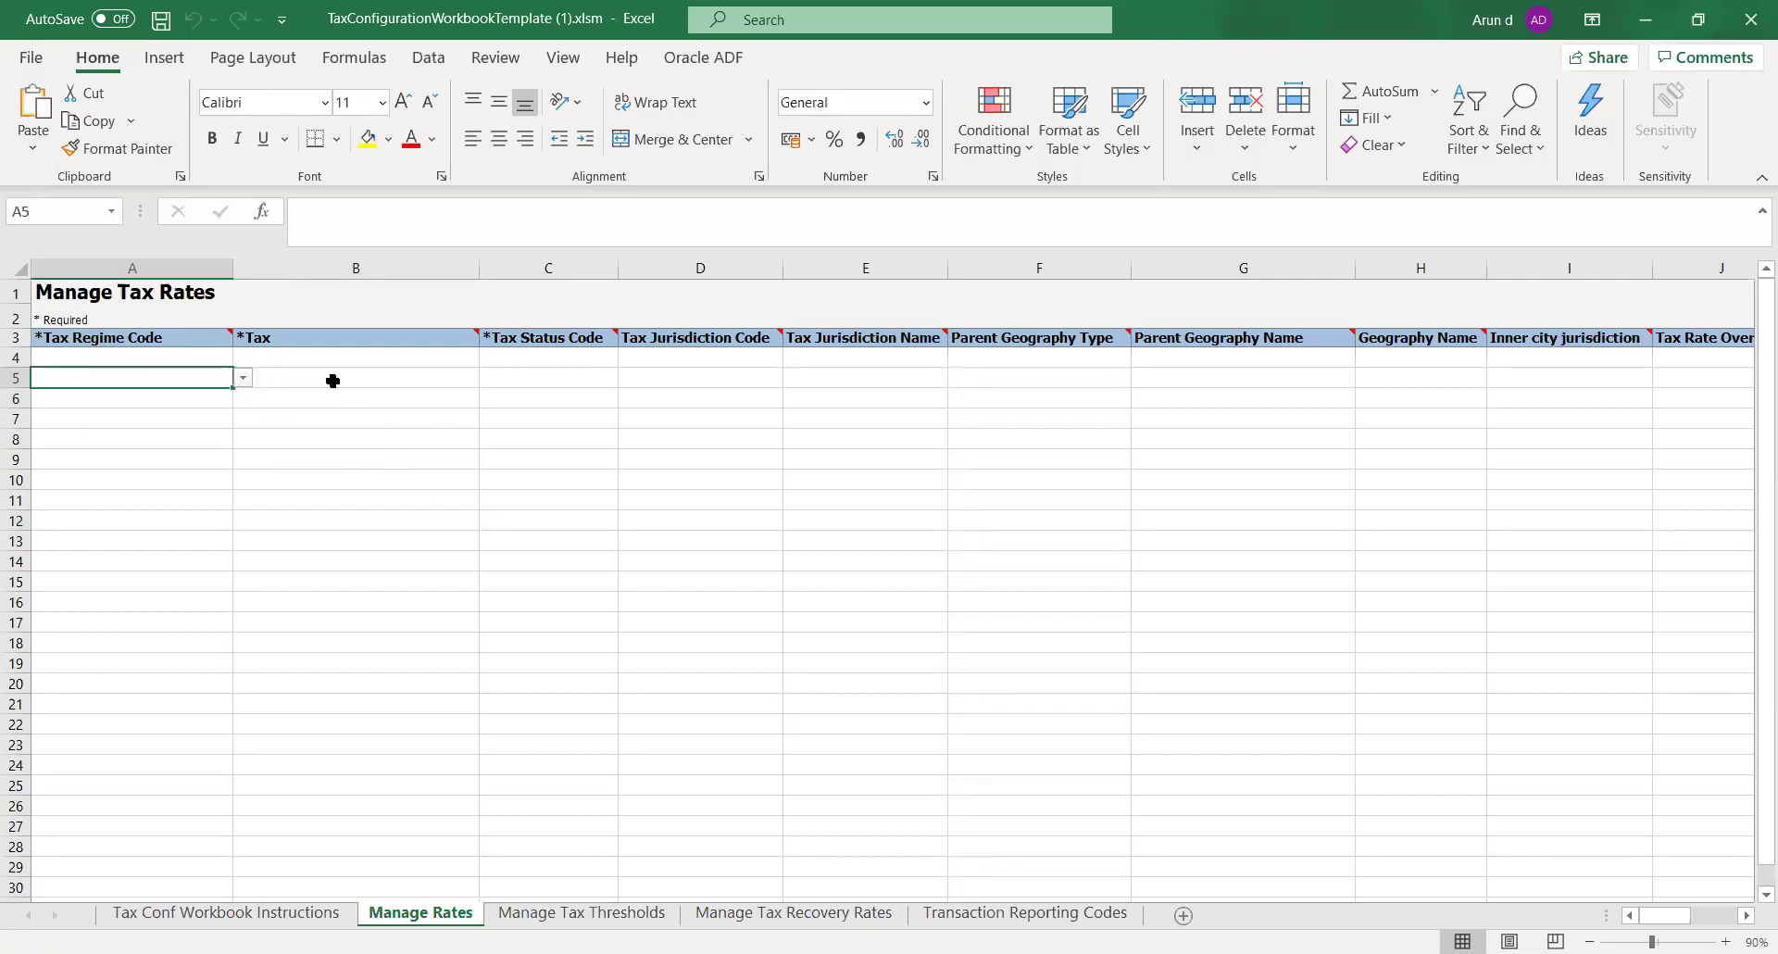
pyautogui.click(333, 381)
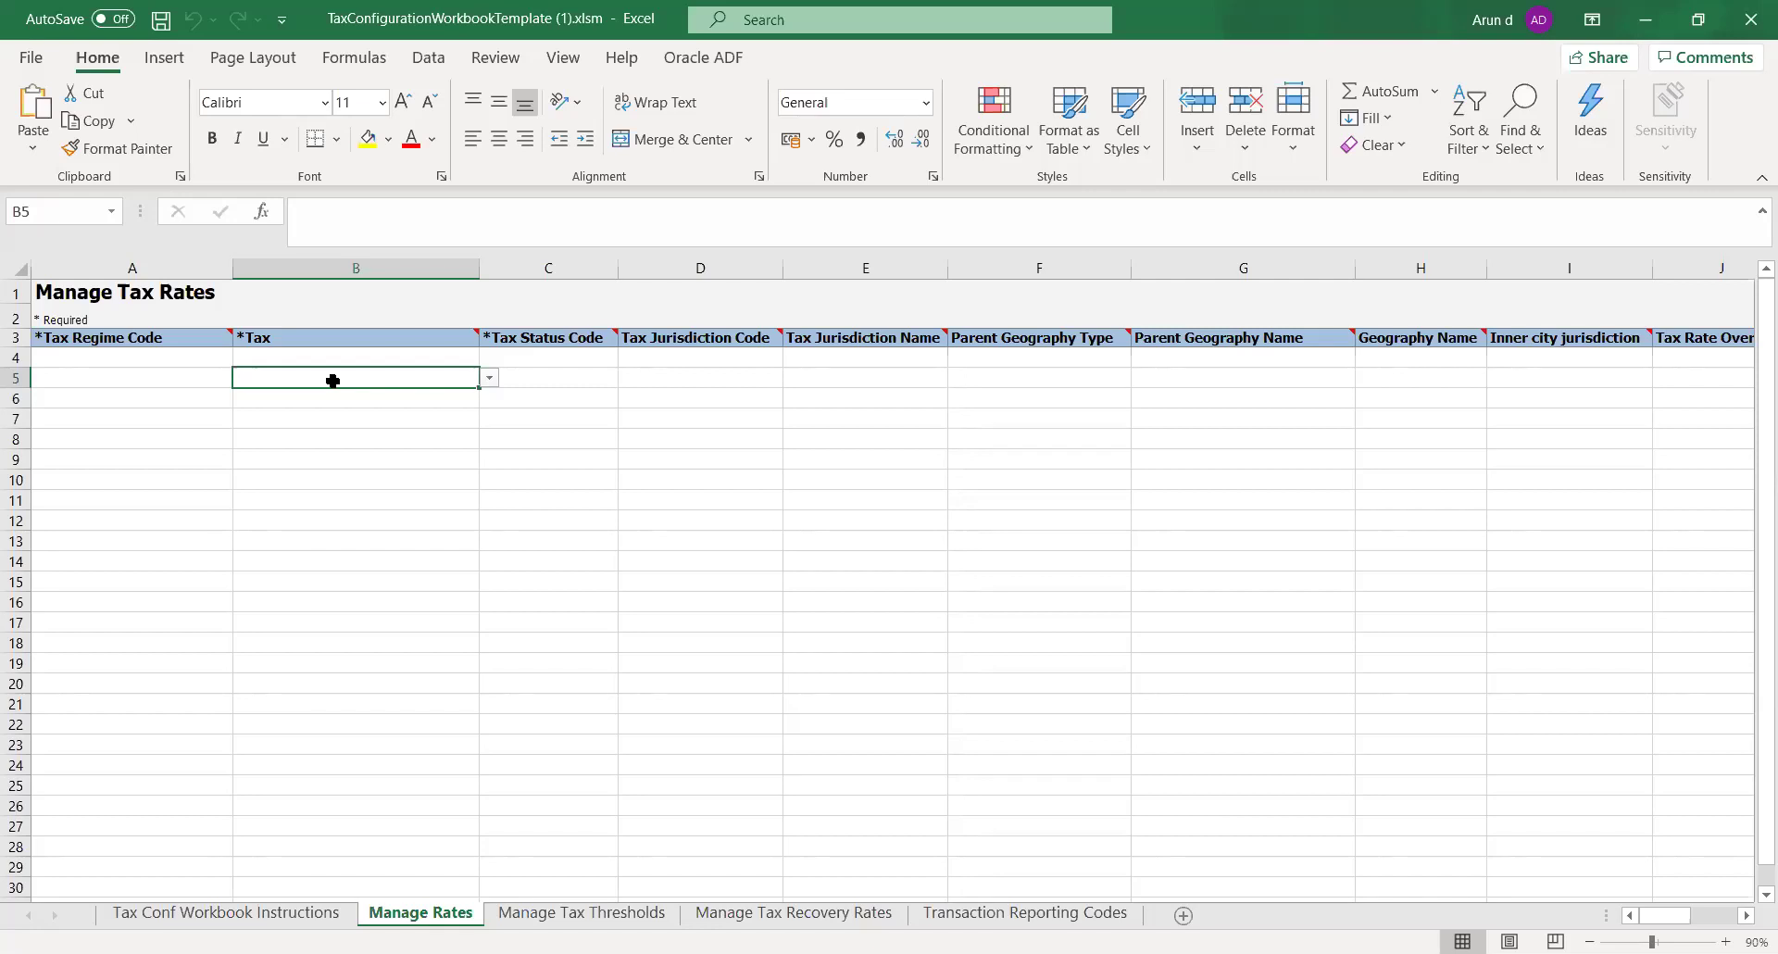
# Step: Examine the columns of the Manage Rates sheet from the tax status code through the expenses tax classification code
pyautogui.click(562, 432)
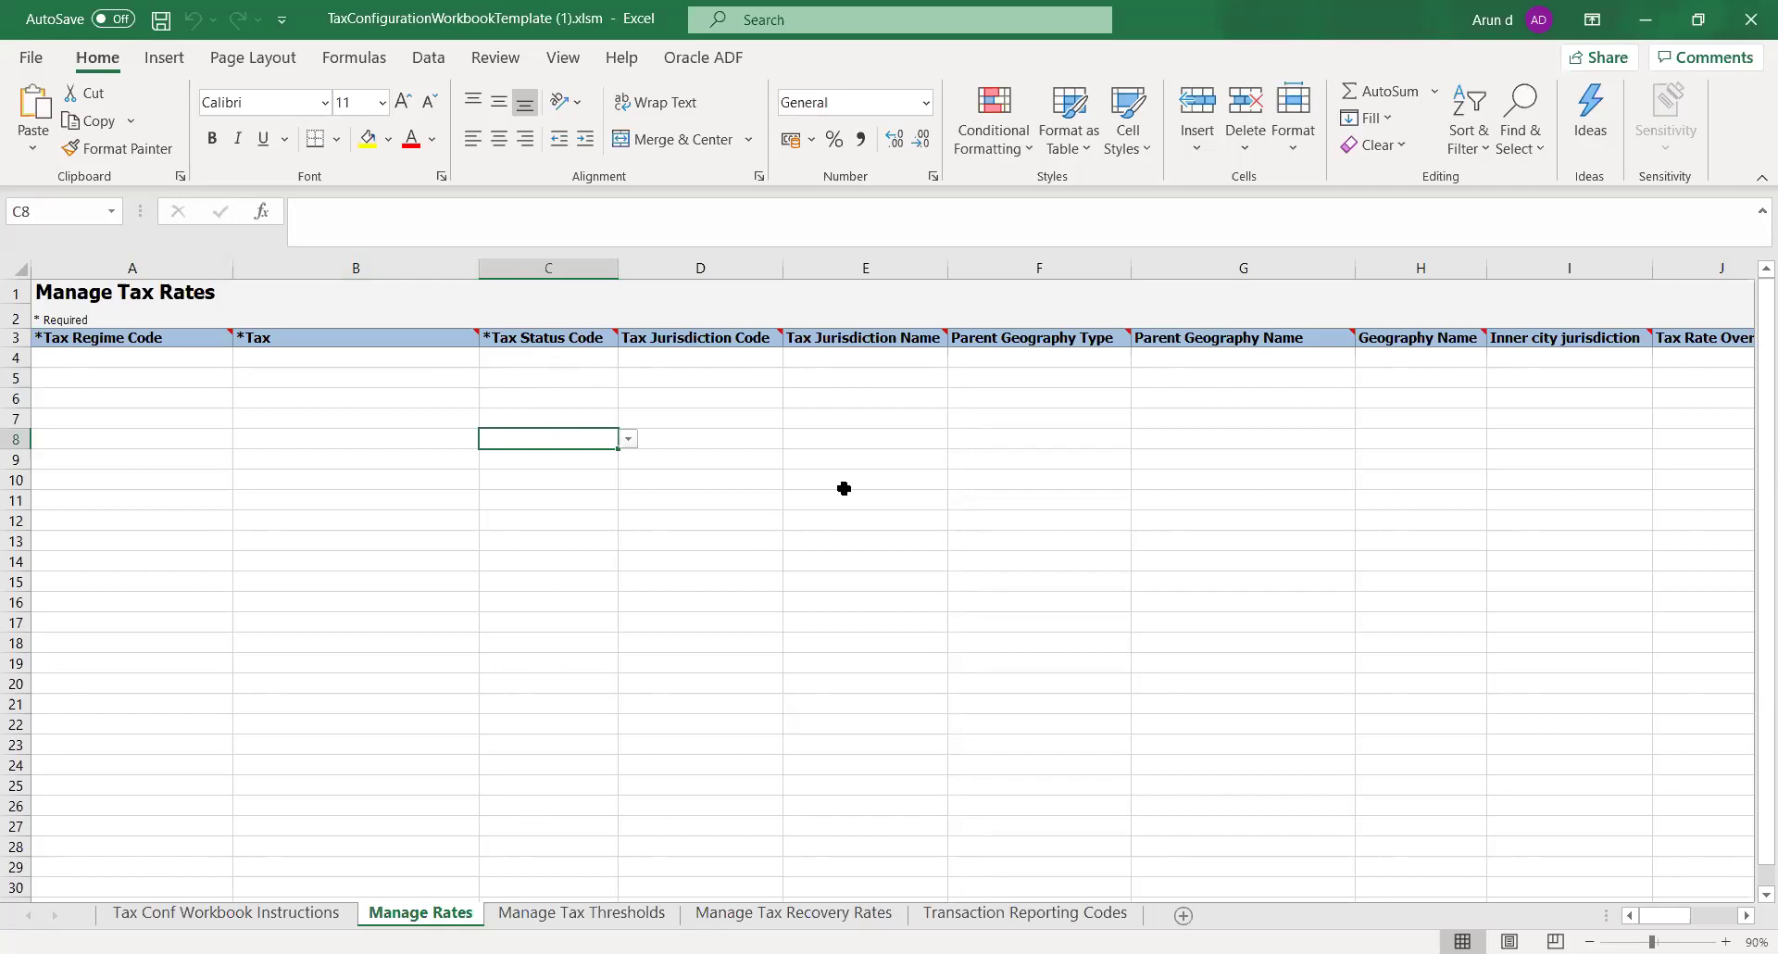
pyautogui.click(932, 424)
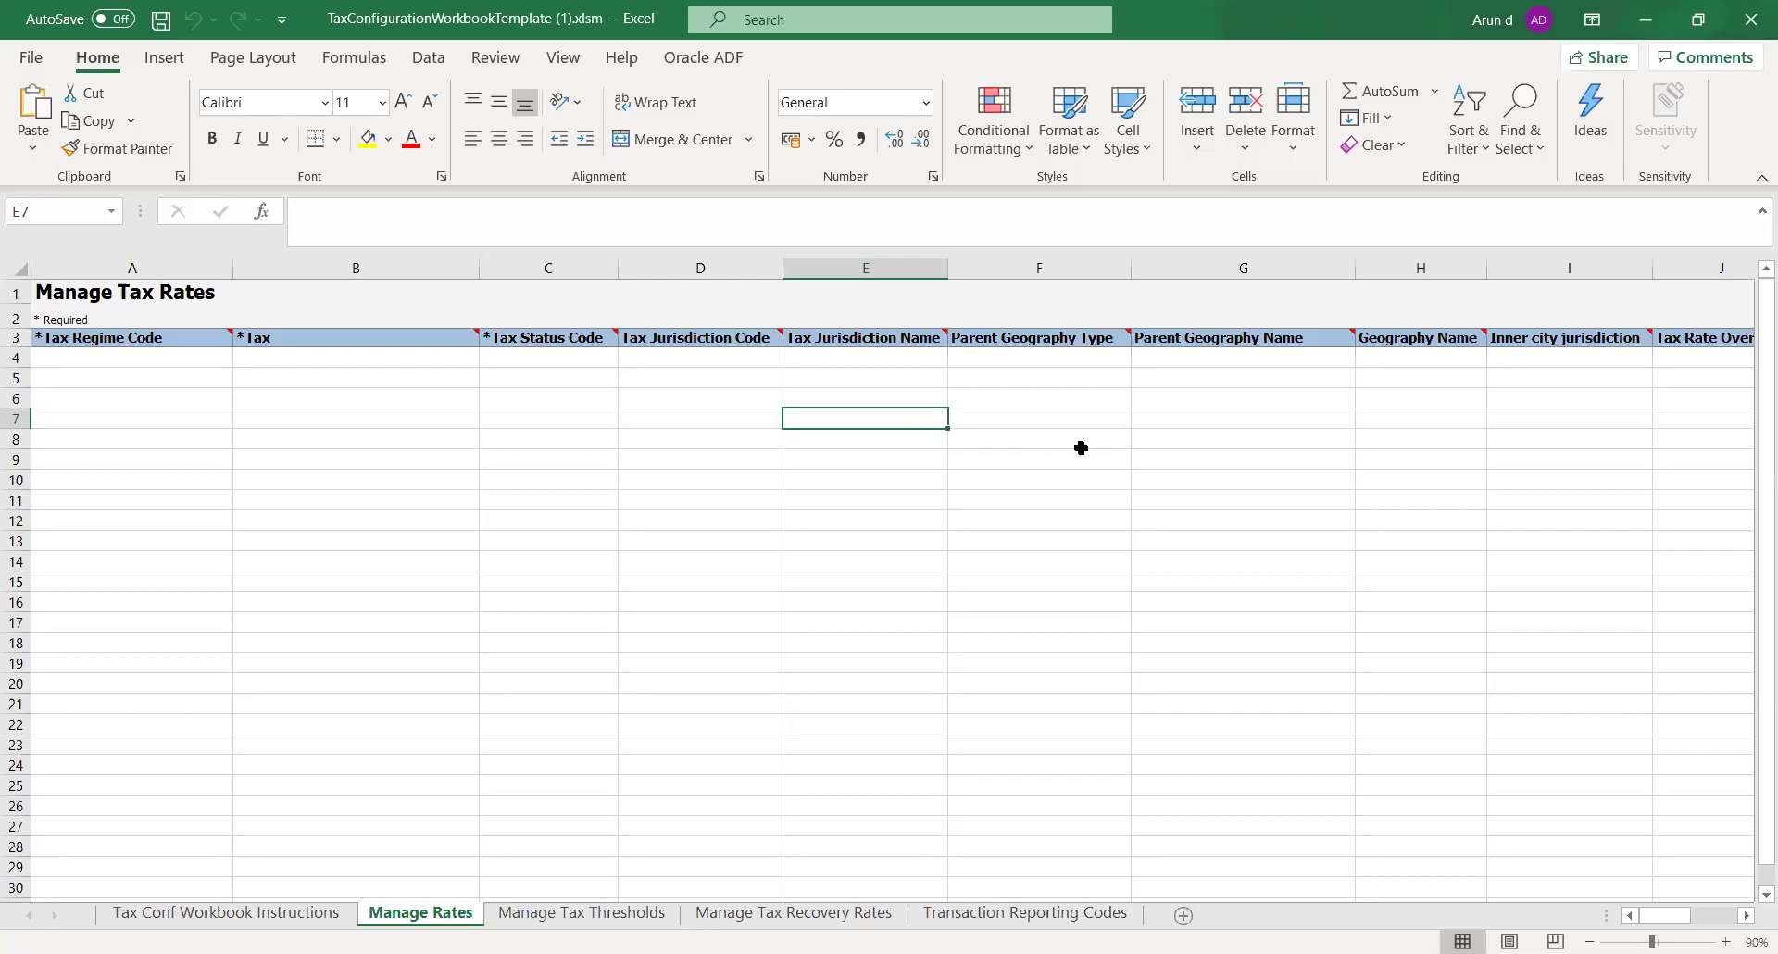
pyautogui.press('Right')
pyautogui.press('Right')
pyautogui.press('Right')
pyautogui.press('Right')
pyautogui.press('Right')
pyautogui.press('Right')
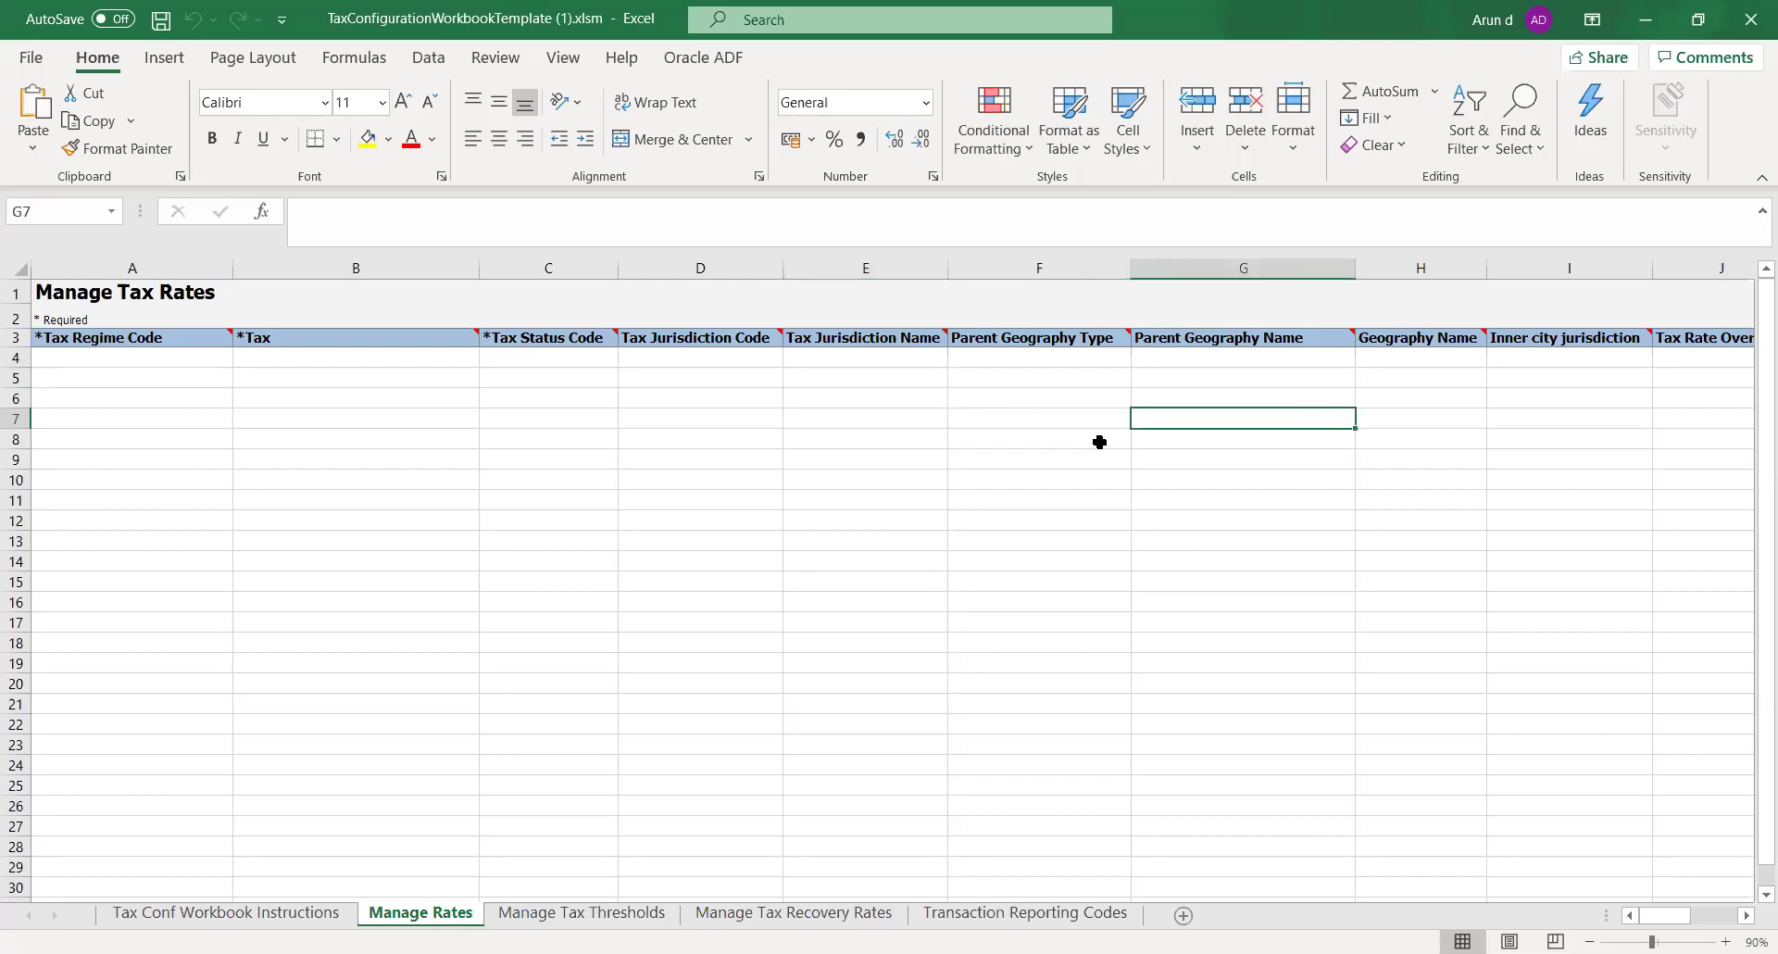
pyautogui.press('Right')
pyautogui.press('Right')
pyautogui.press('Right')
pyautogui.press('Right')
pyautogui.press('Right')
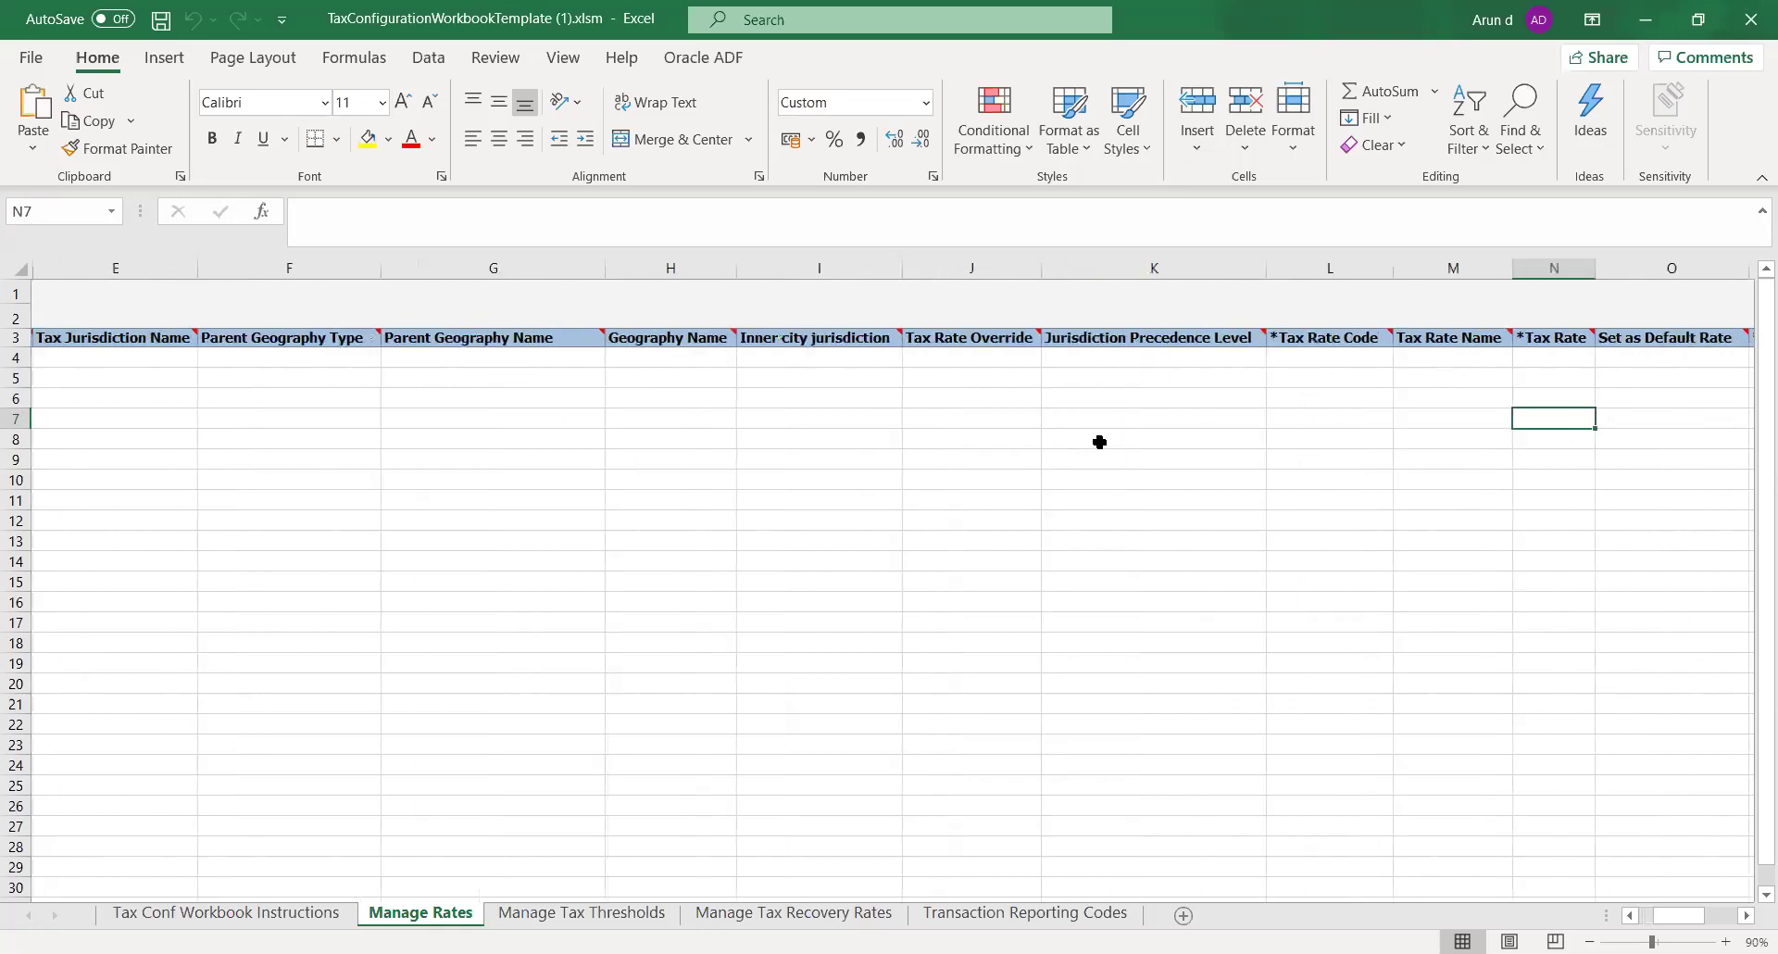
pyautogui.press('Right')
pyautogui.press('Right')
pyautogui.press('Right')
pyautogui.press('Right')
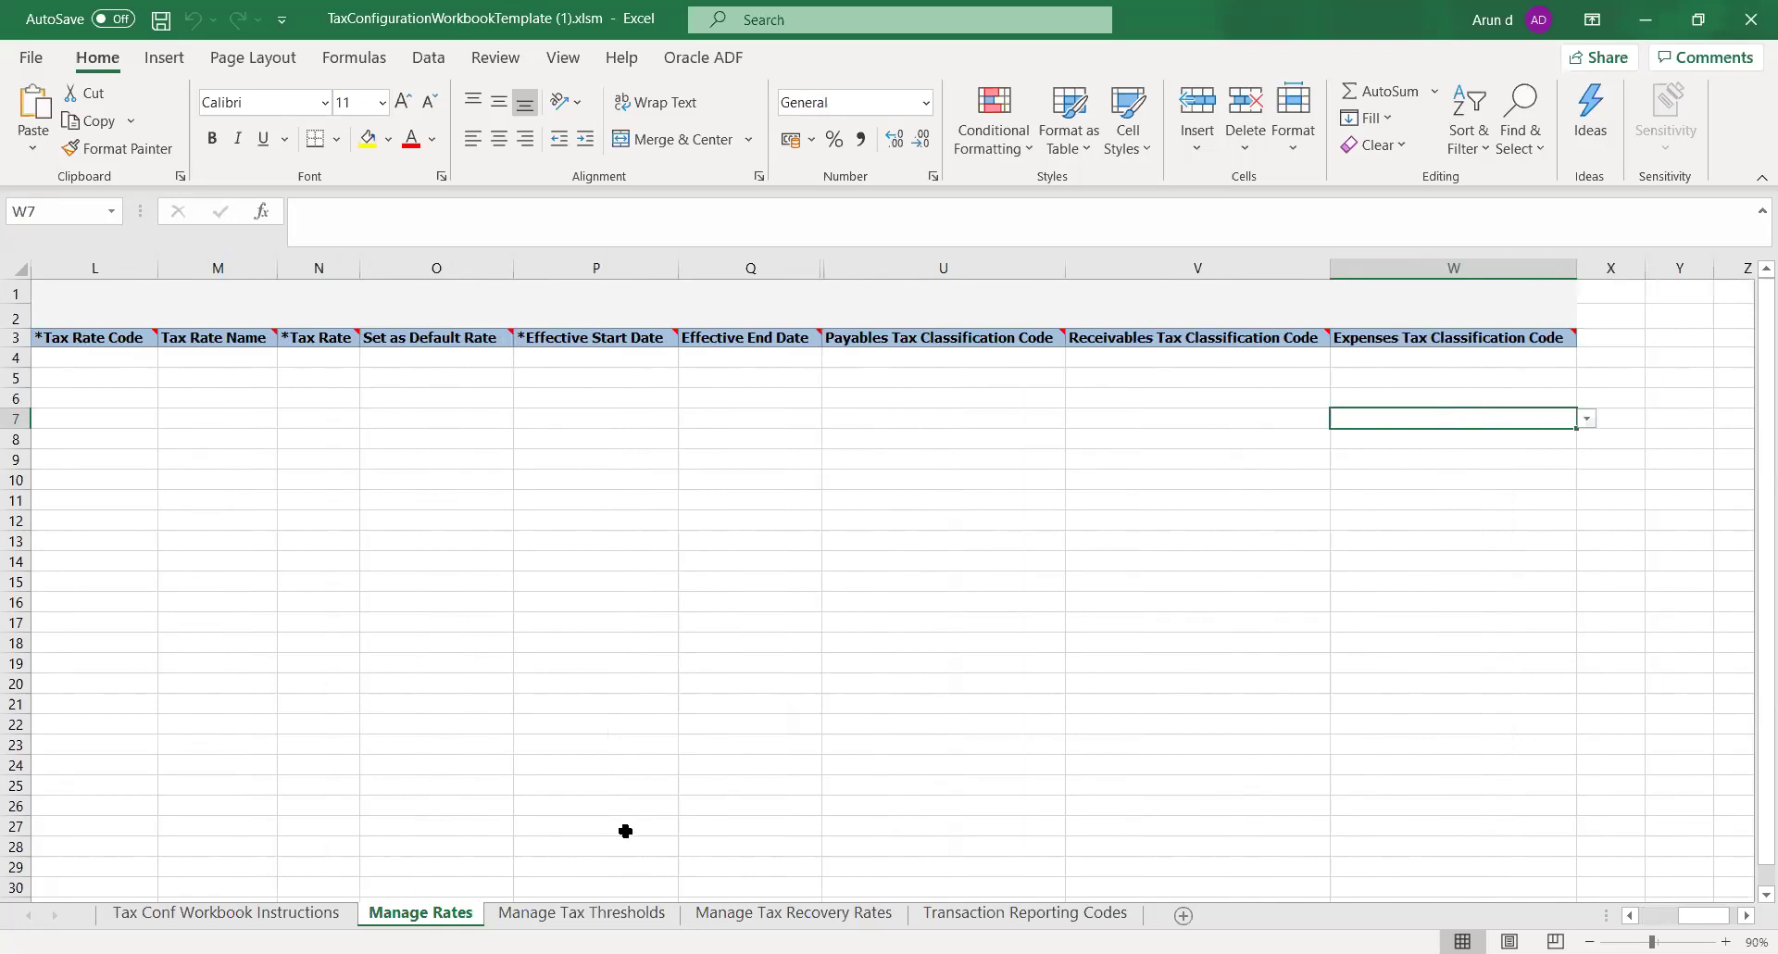
# Step: Look through the Manage Tax Thresholds, Manage Tax Recovery Rates and Transaction Reporting Codes sheets and read the workbook instructions on preparing data and enabling macros
pyautogui.click(615, 911)
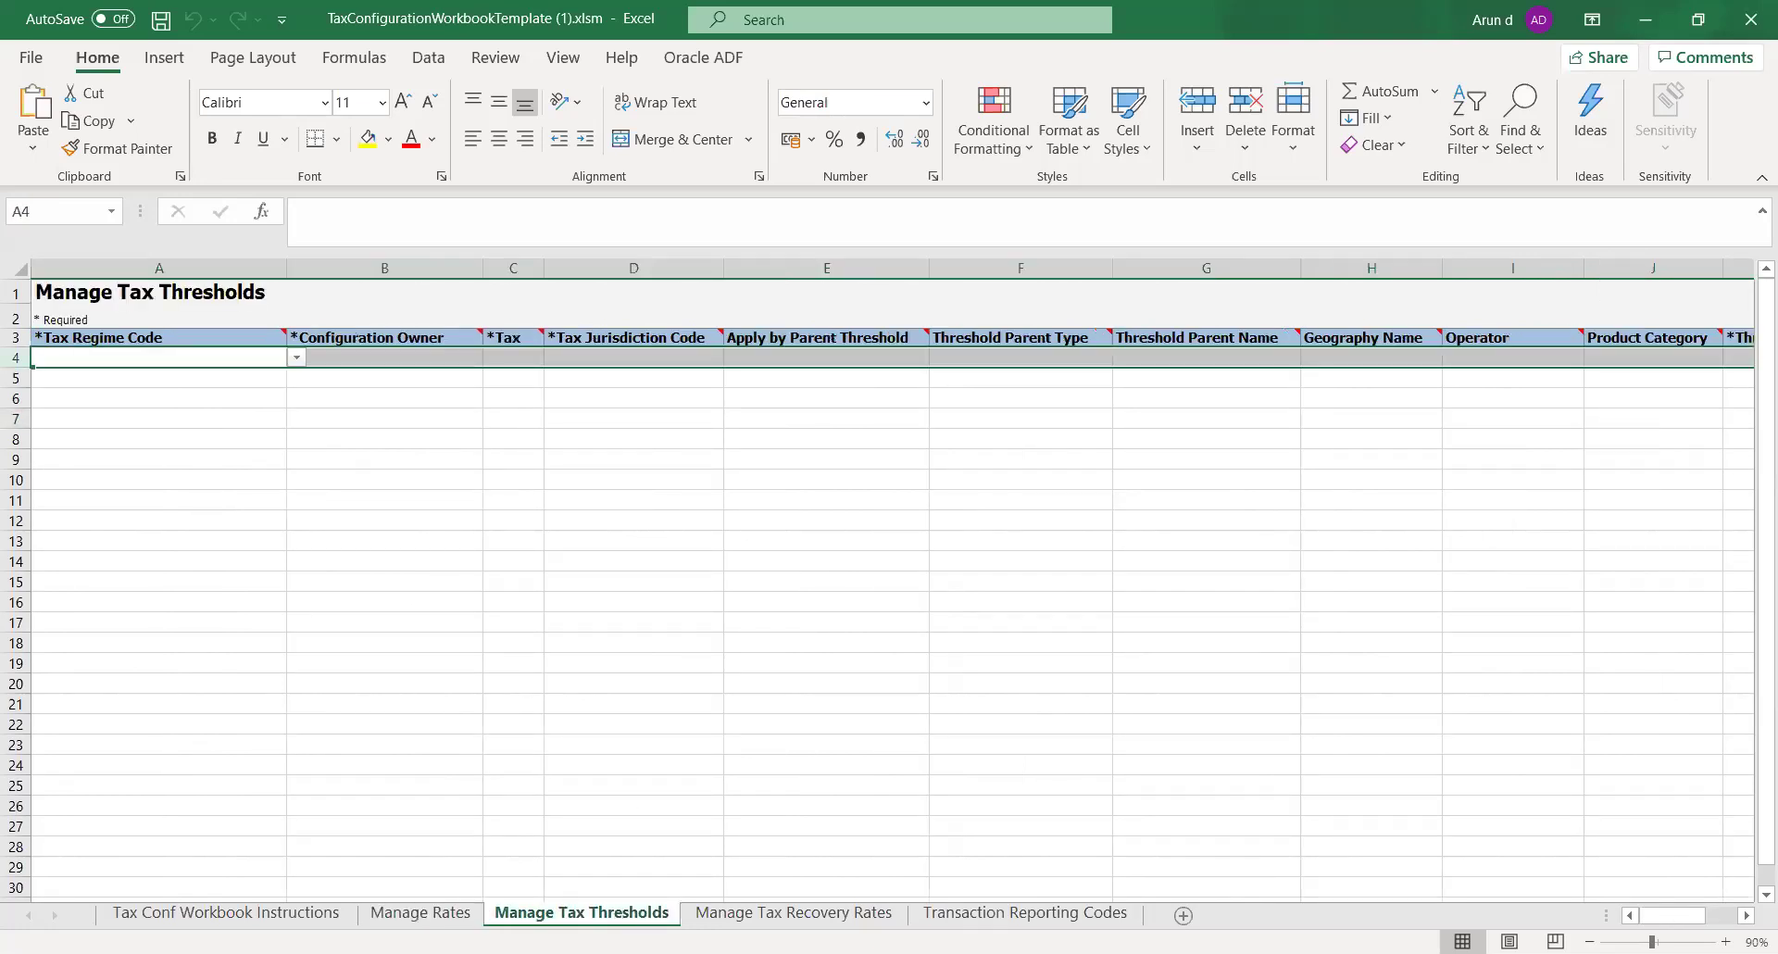
pyautogui.click(897, 753)
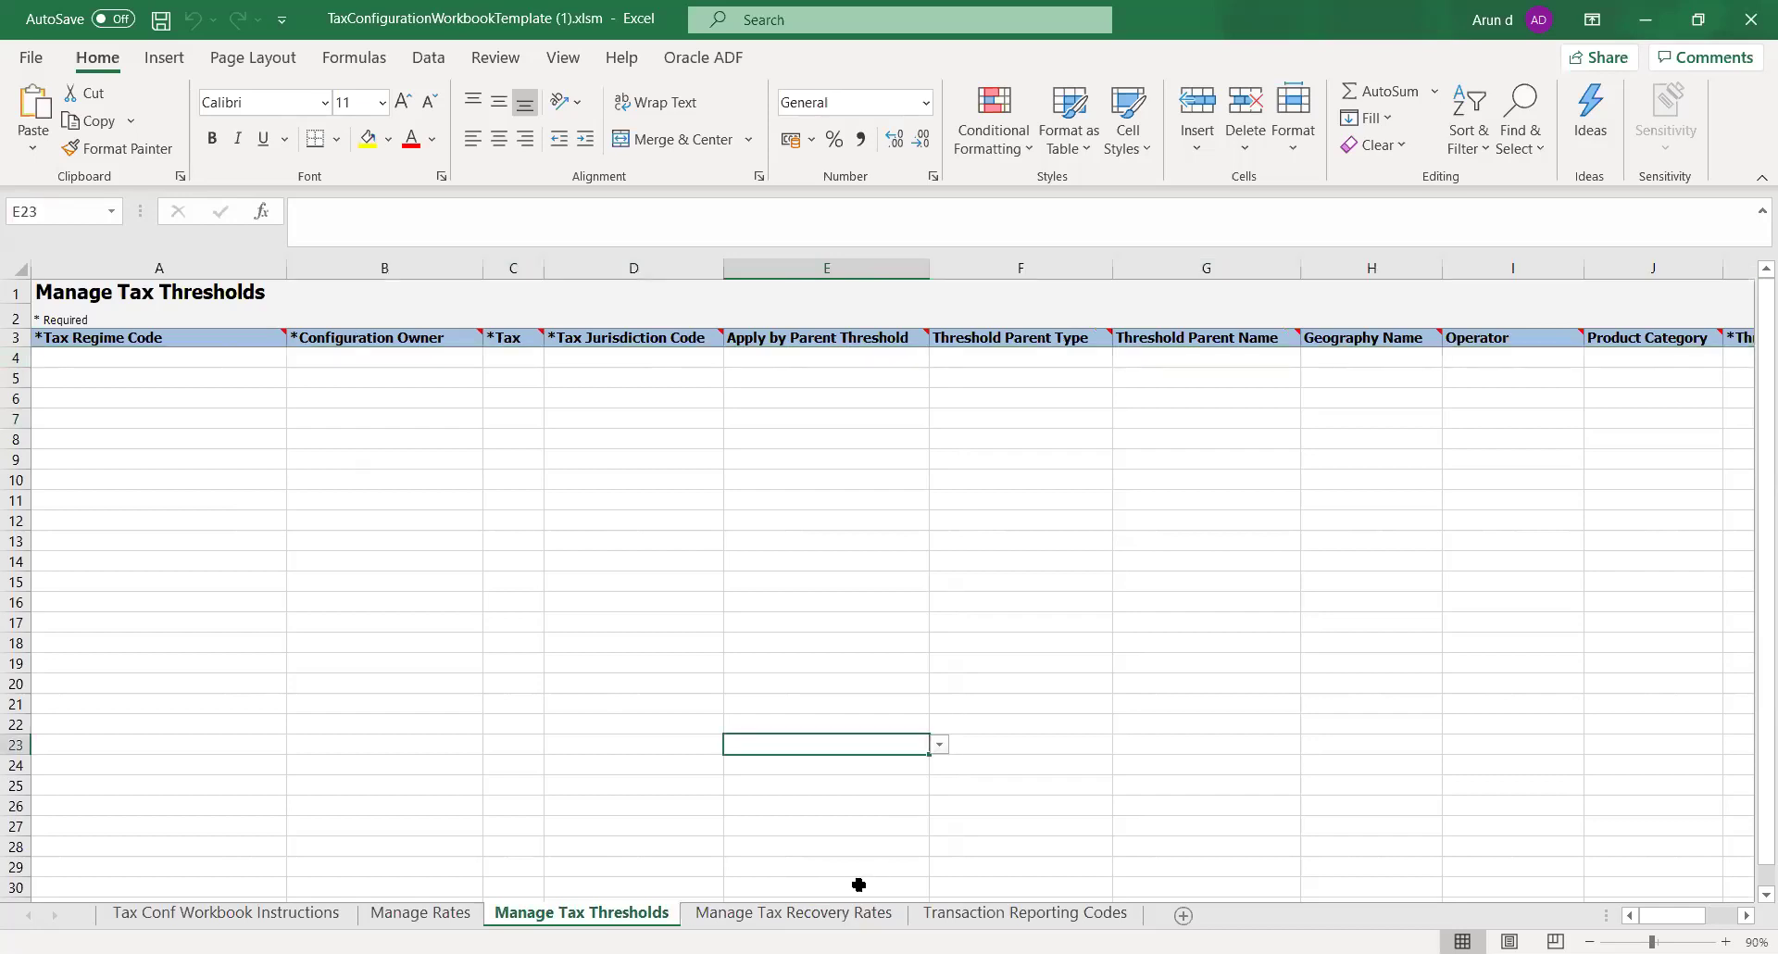
pyautogui.click(812, 914)
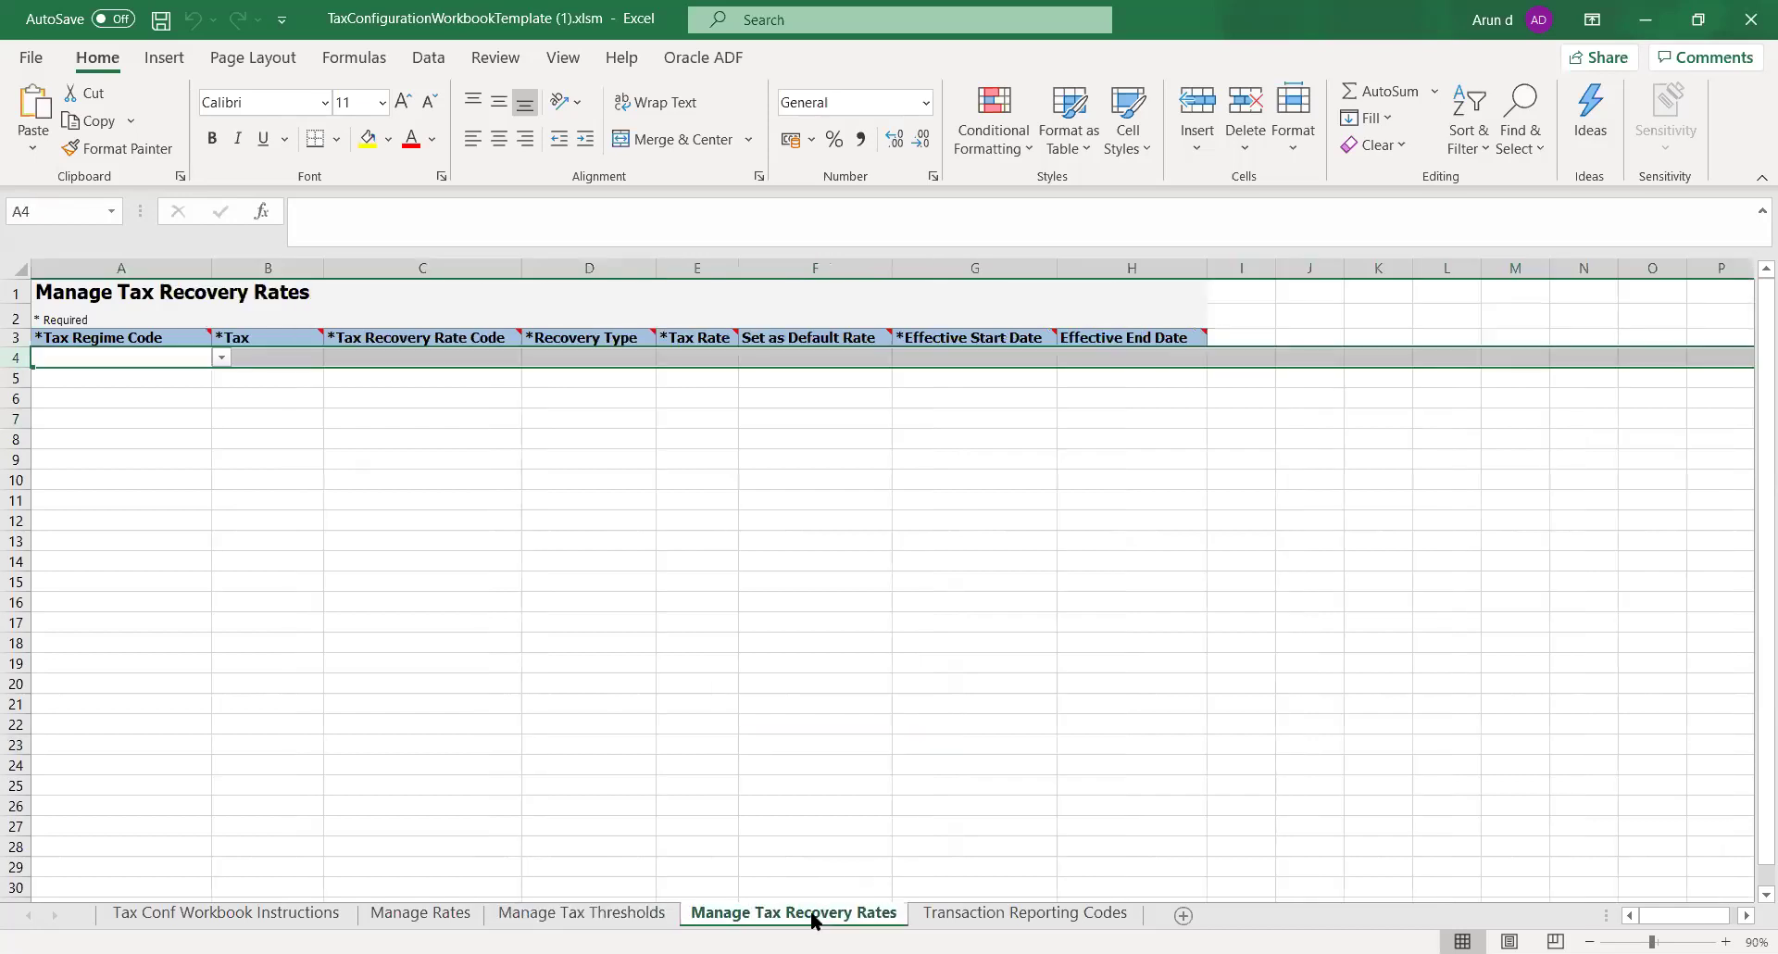
pyautogui.click(995, 916)
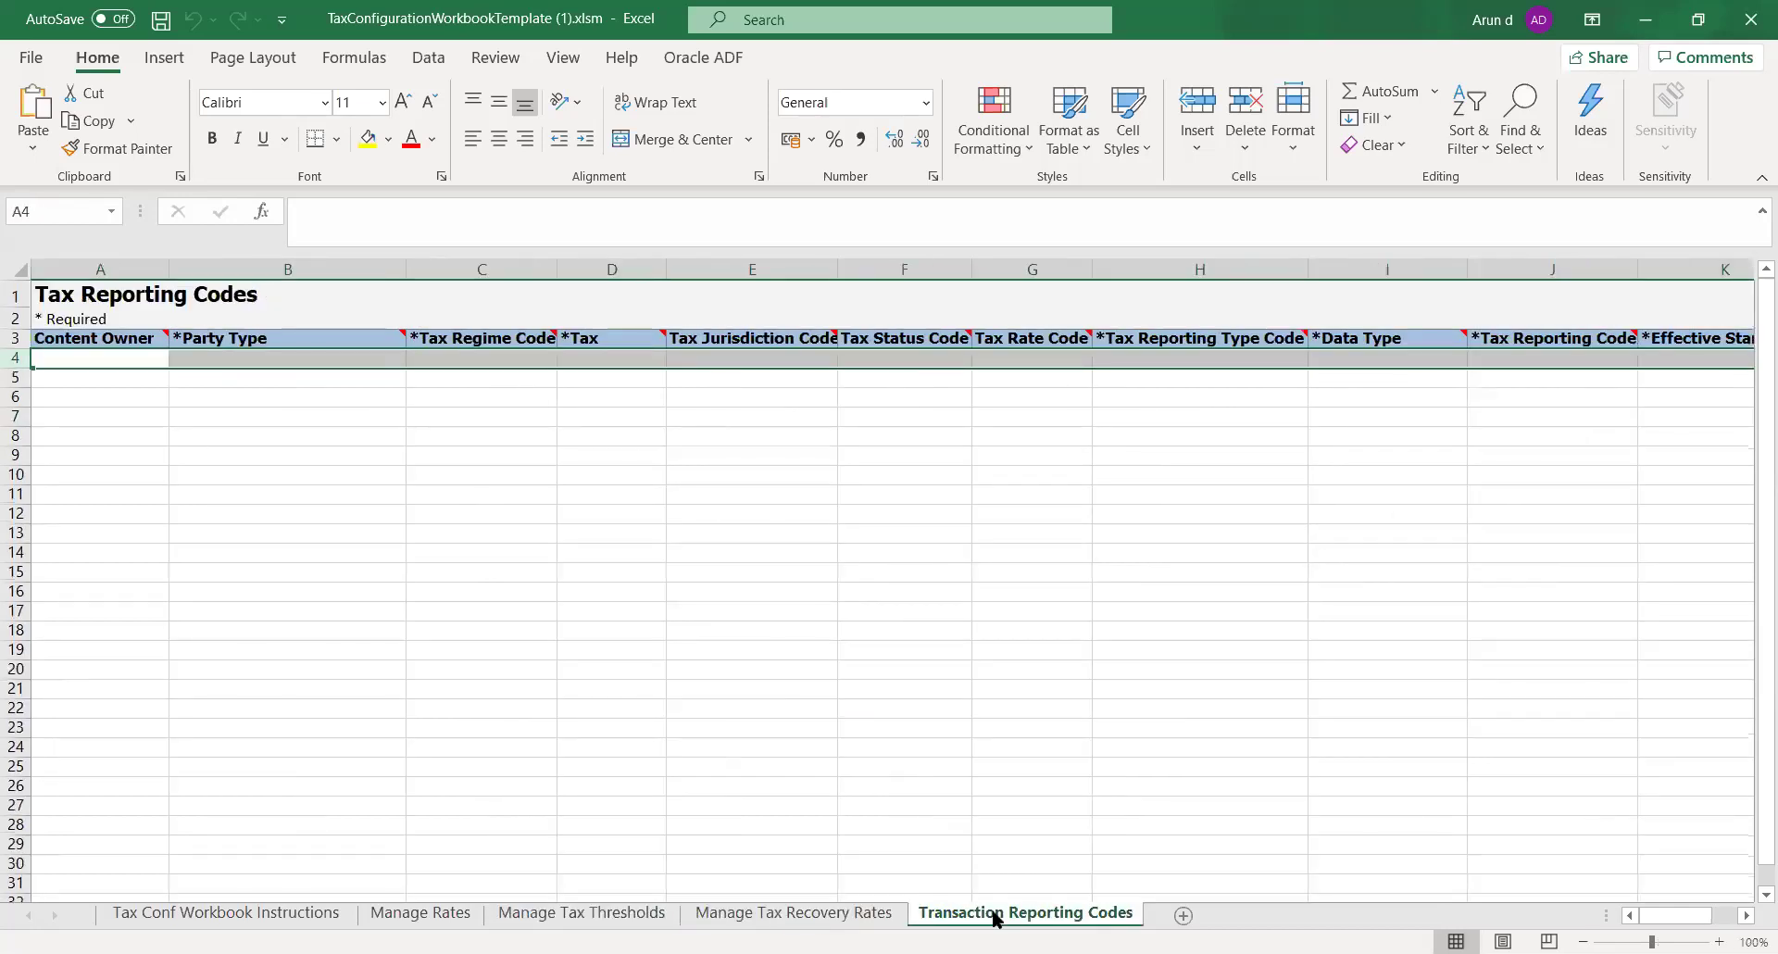
pyautogui.click(852, 916)
pyautogui.click(599, 914)
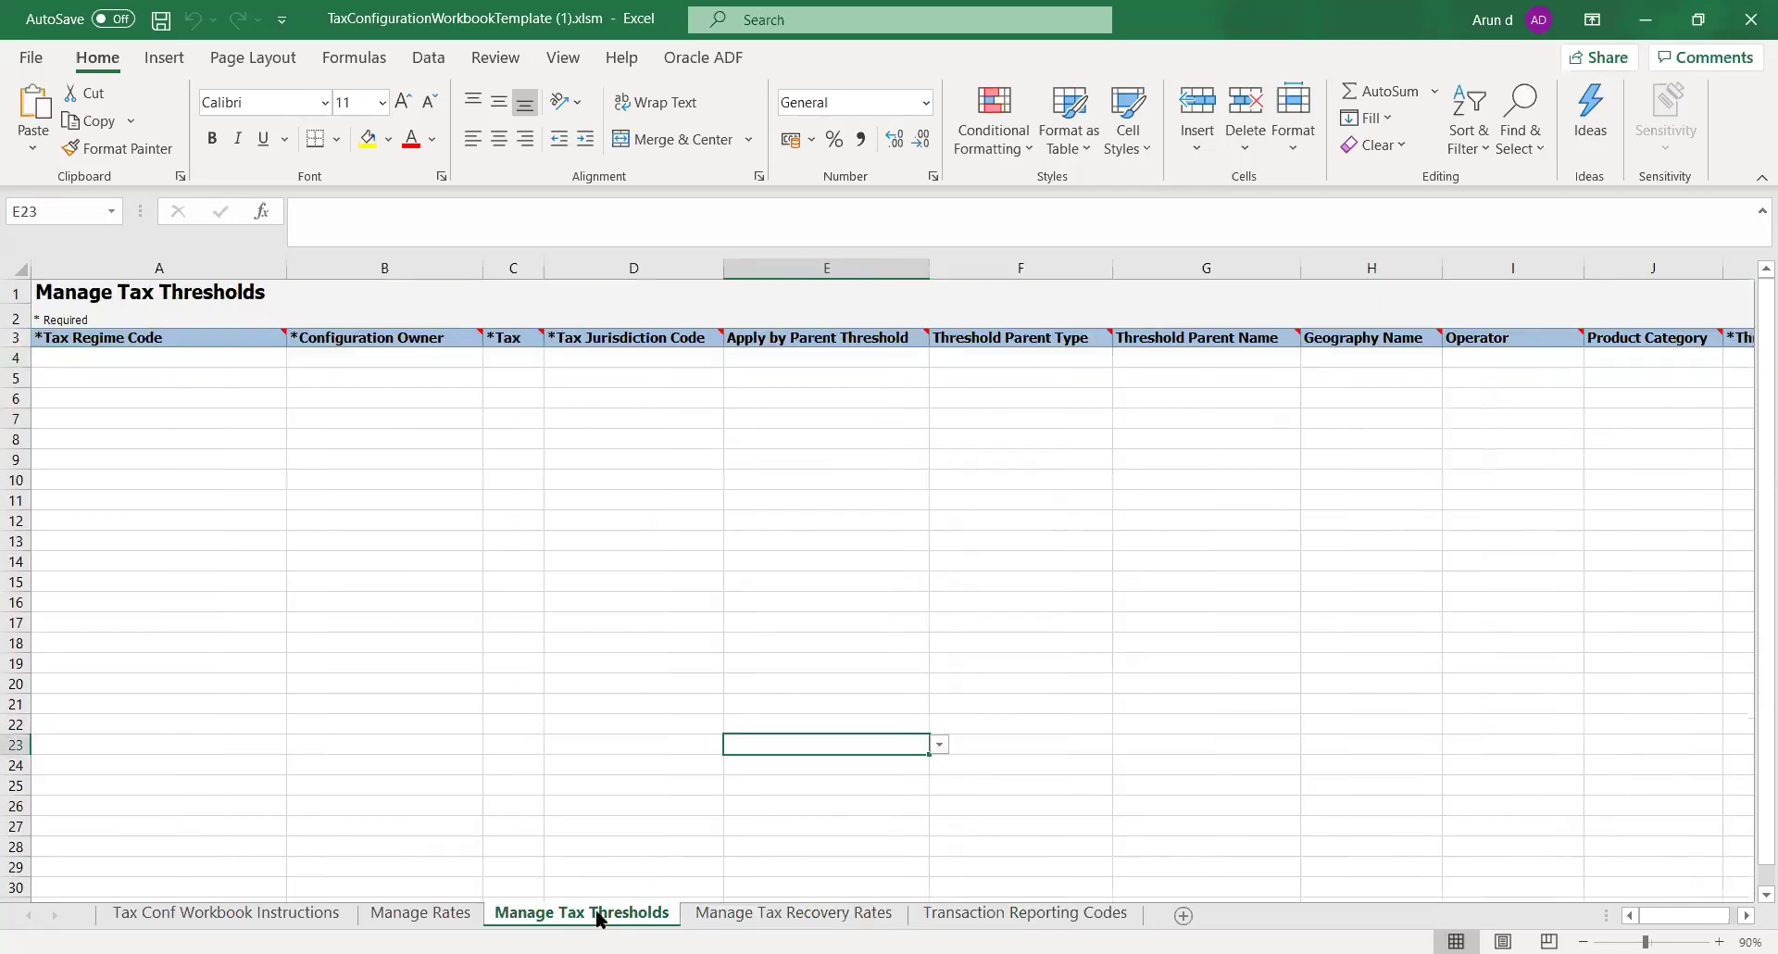
pyautogui.click(453, 918)
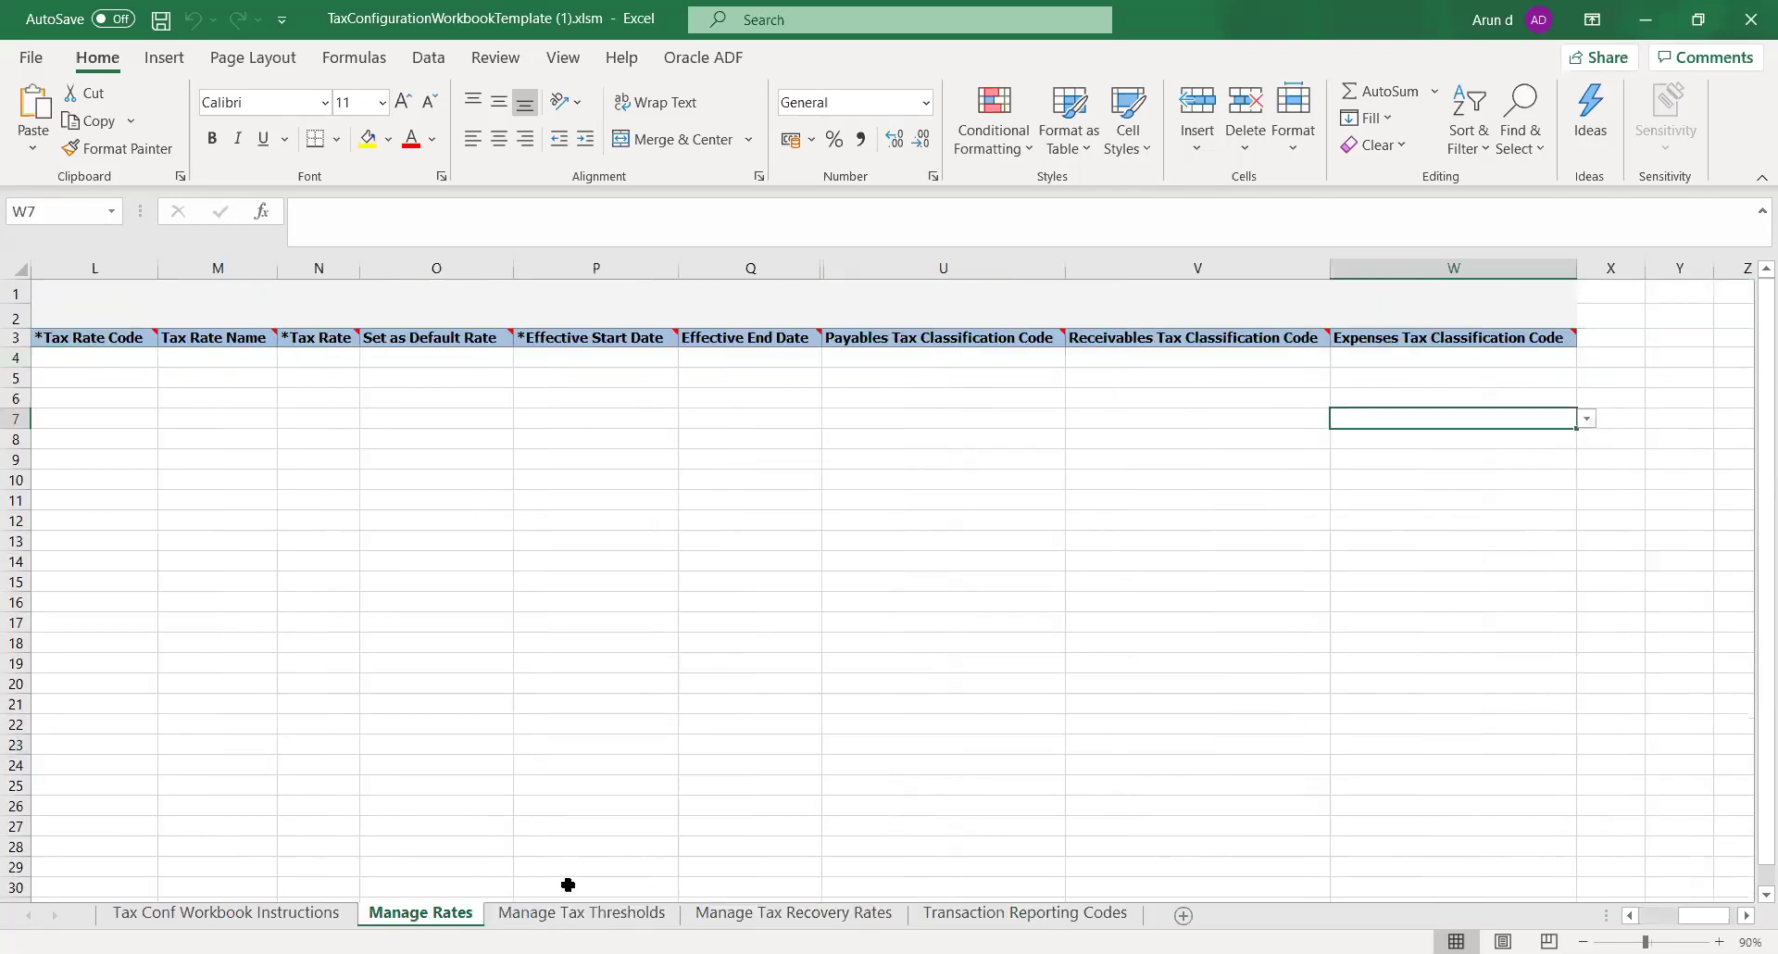
pyautogui.click(593, 915)
pyautogui.click(754, 504)
pyautogui.click(435, 468)
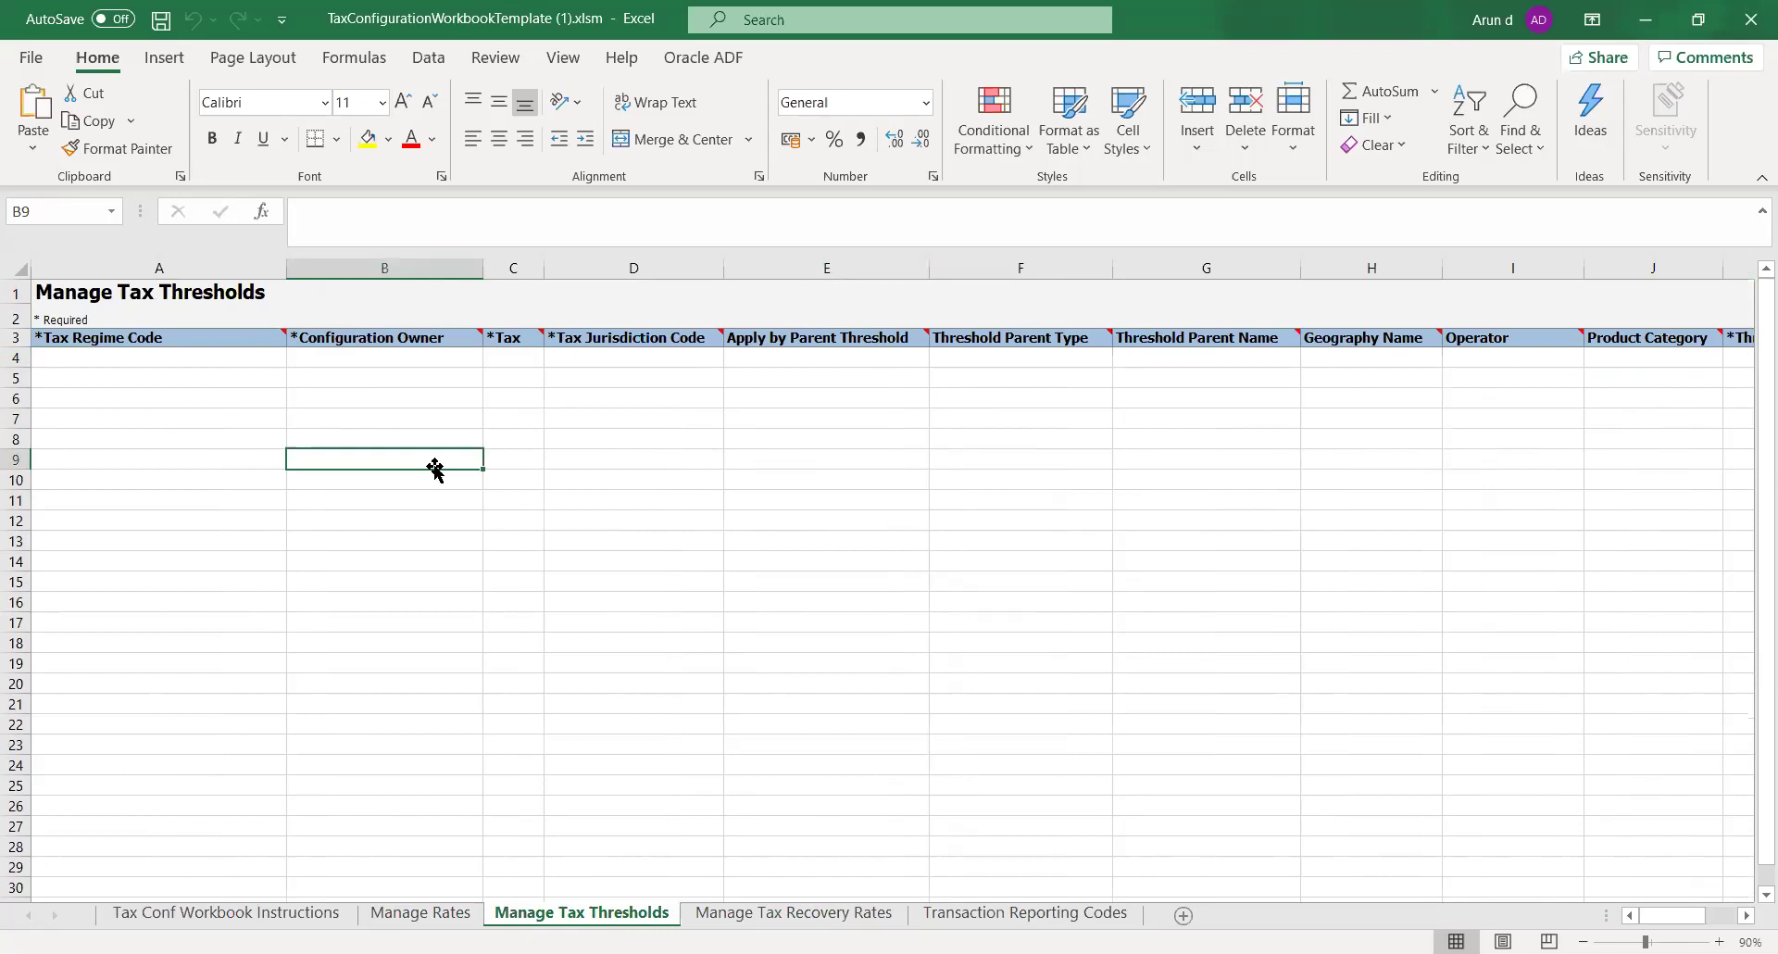
pyautogui.press('Left')
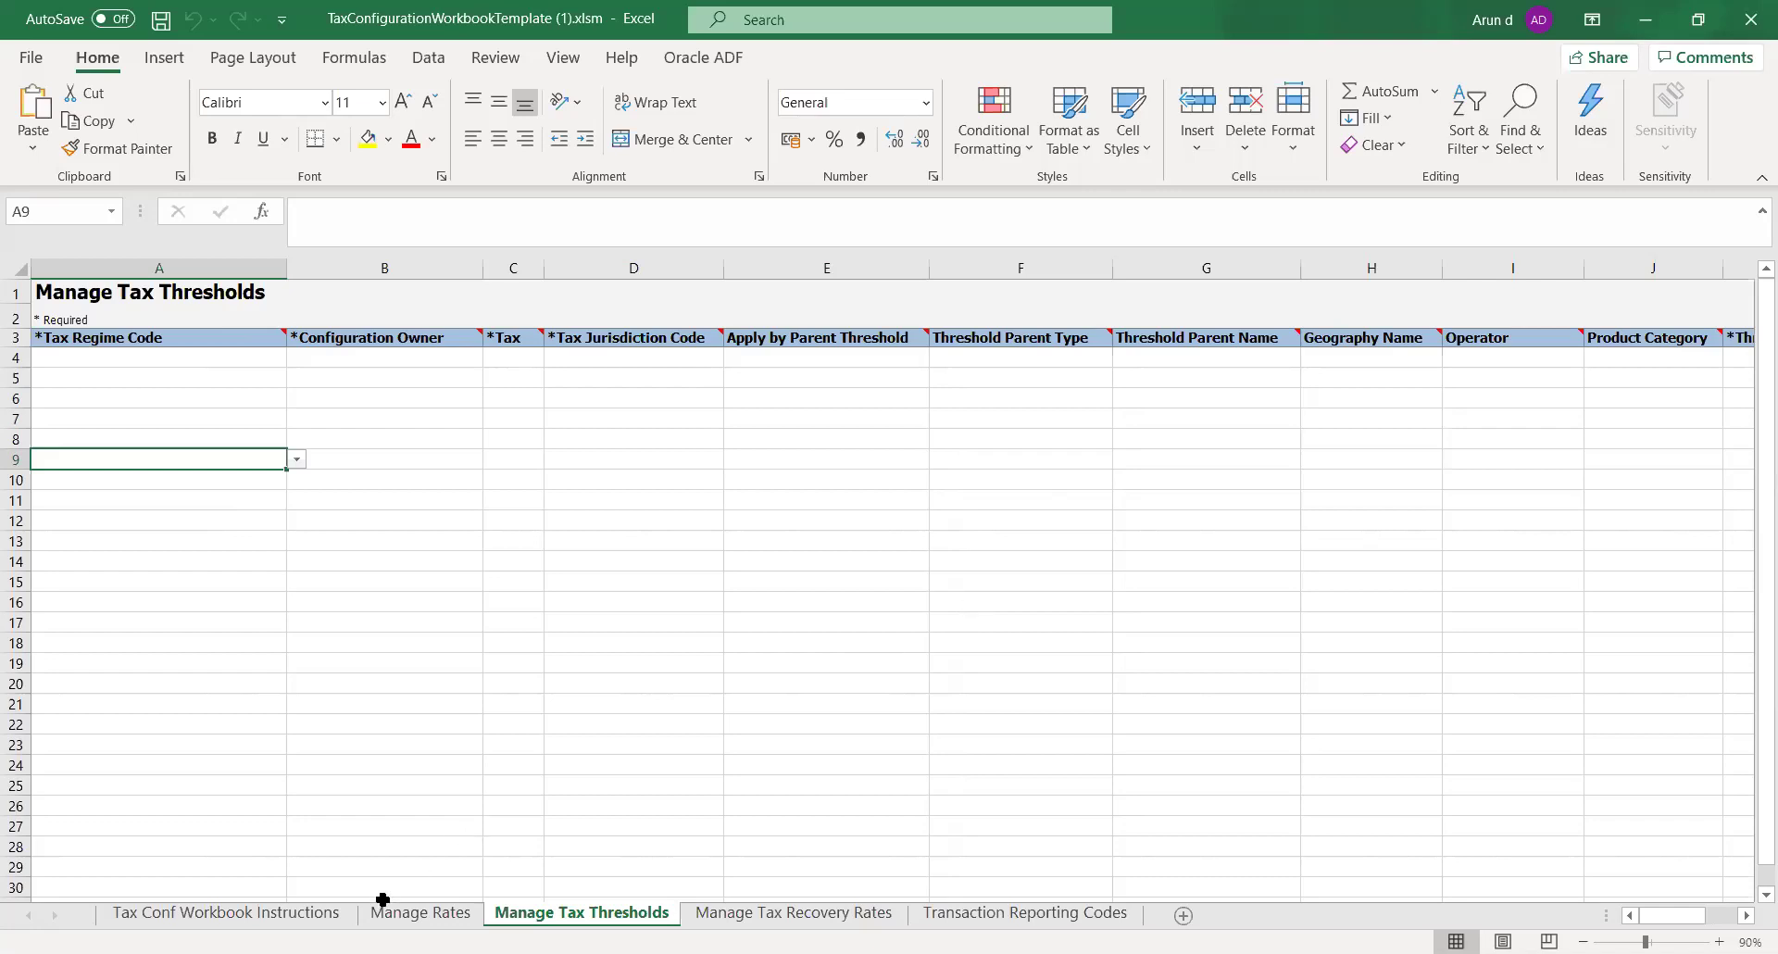
pyautogui.click(325, 914)
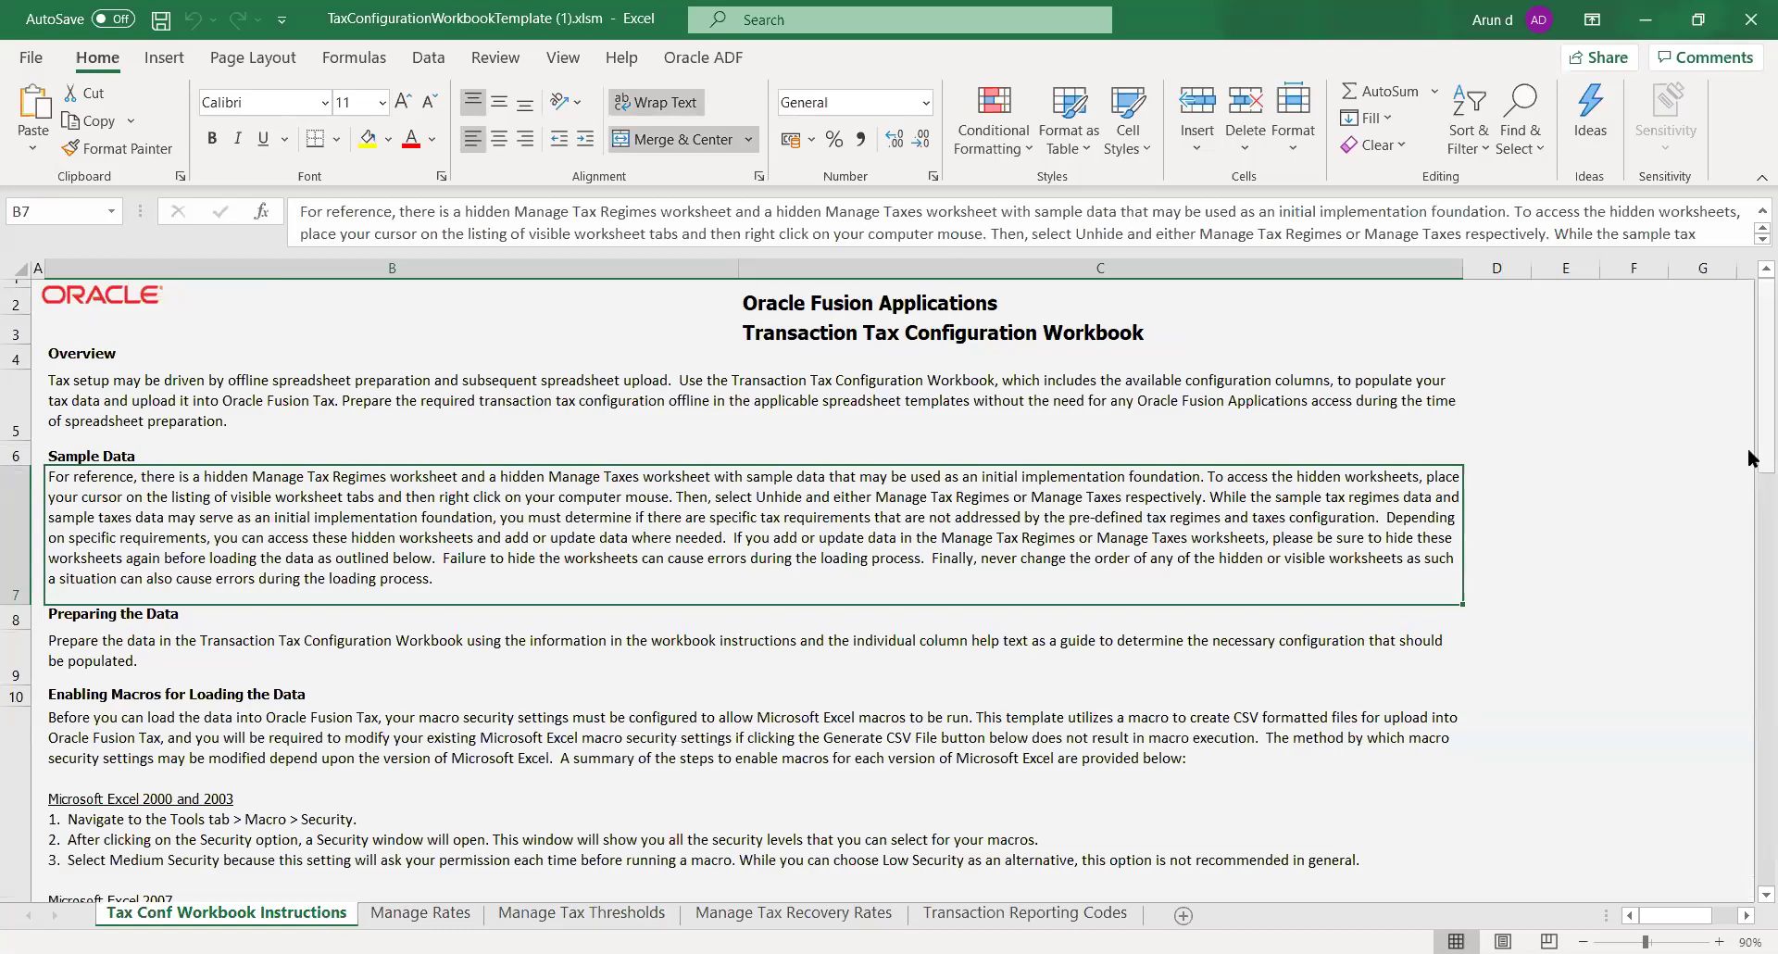
pyautogui.moveTo(1748, 452); pyautogui.dragTo(1749, 571)
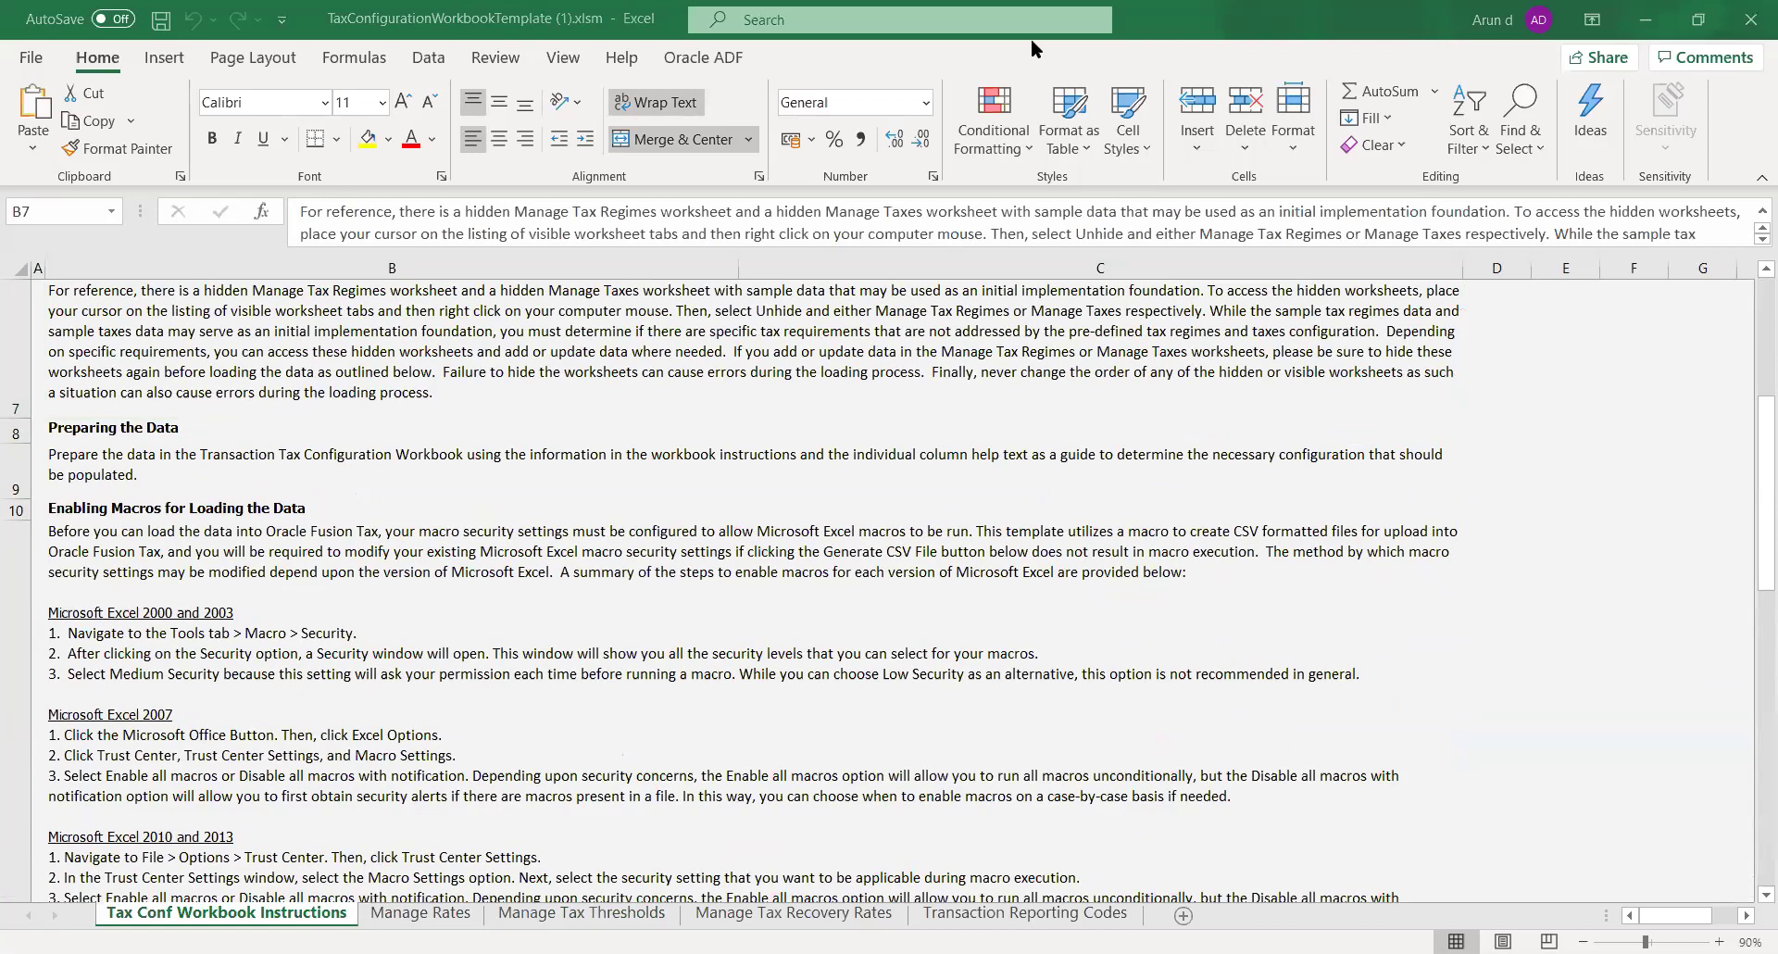
# Step: Switch to Oracle Fusion in the browser and review the rapid setup spreadsheet options for tax regimes without choosing one
pyautogui.hotkey('alt', 'Tab')
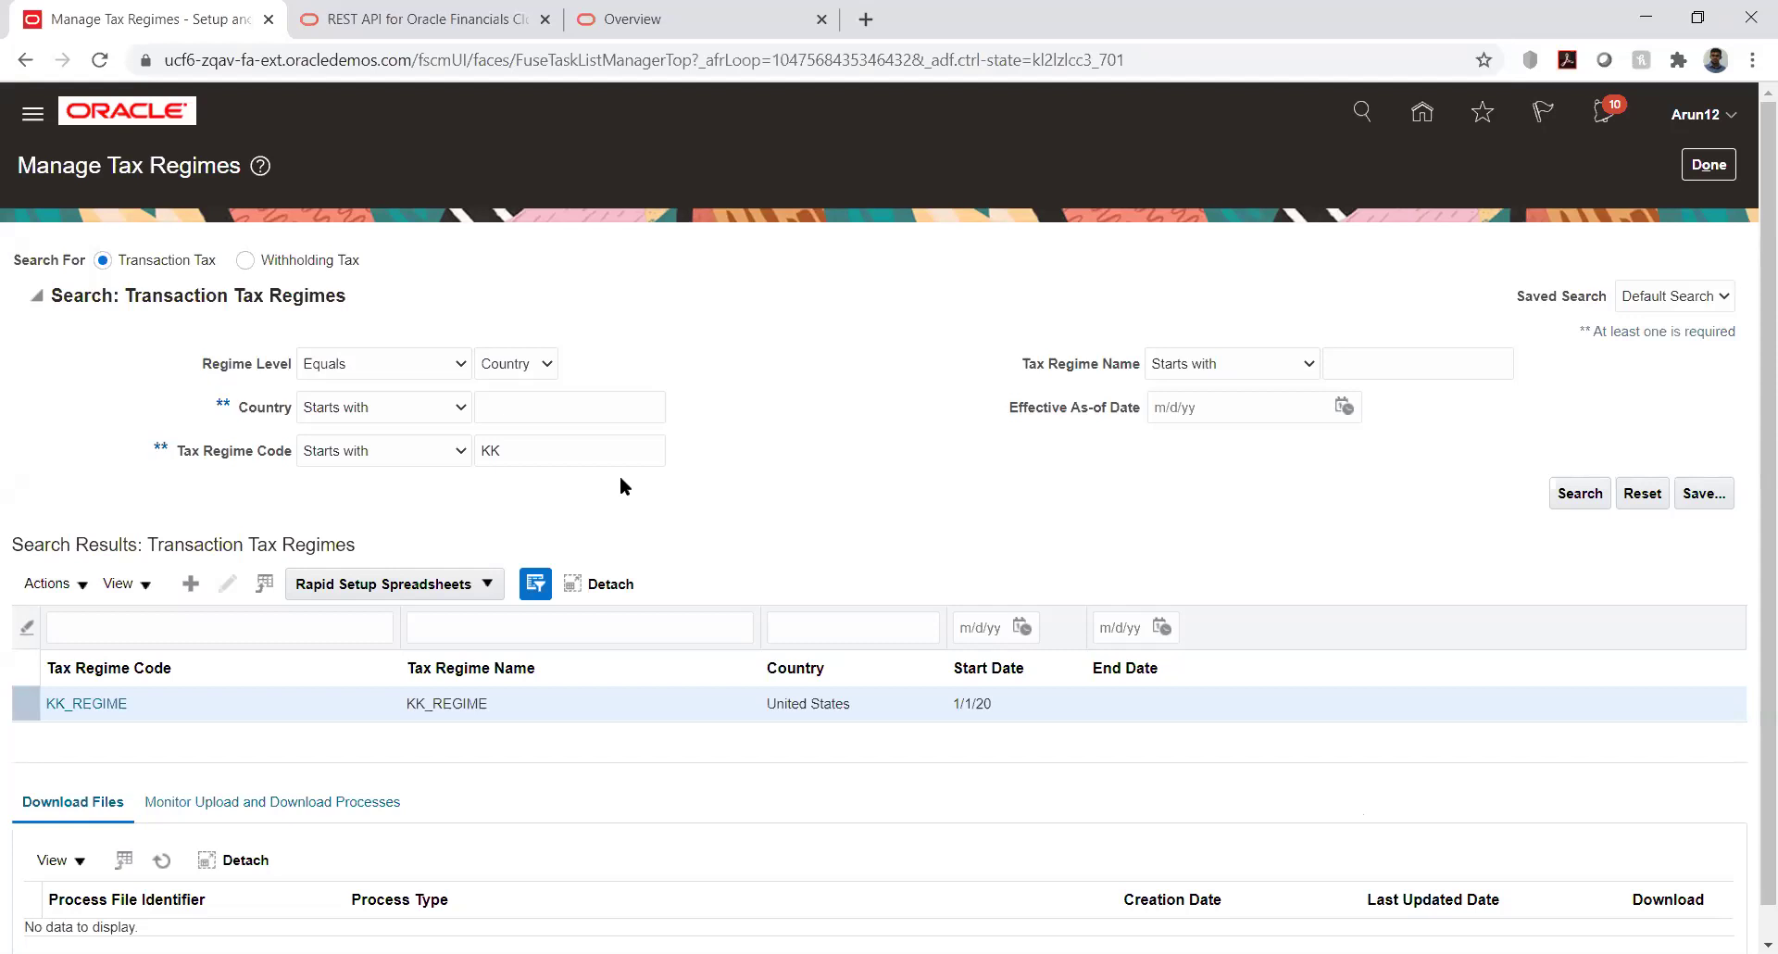
pyautogui.click(488, 586)
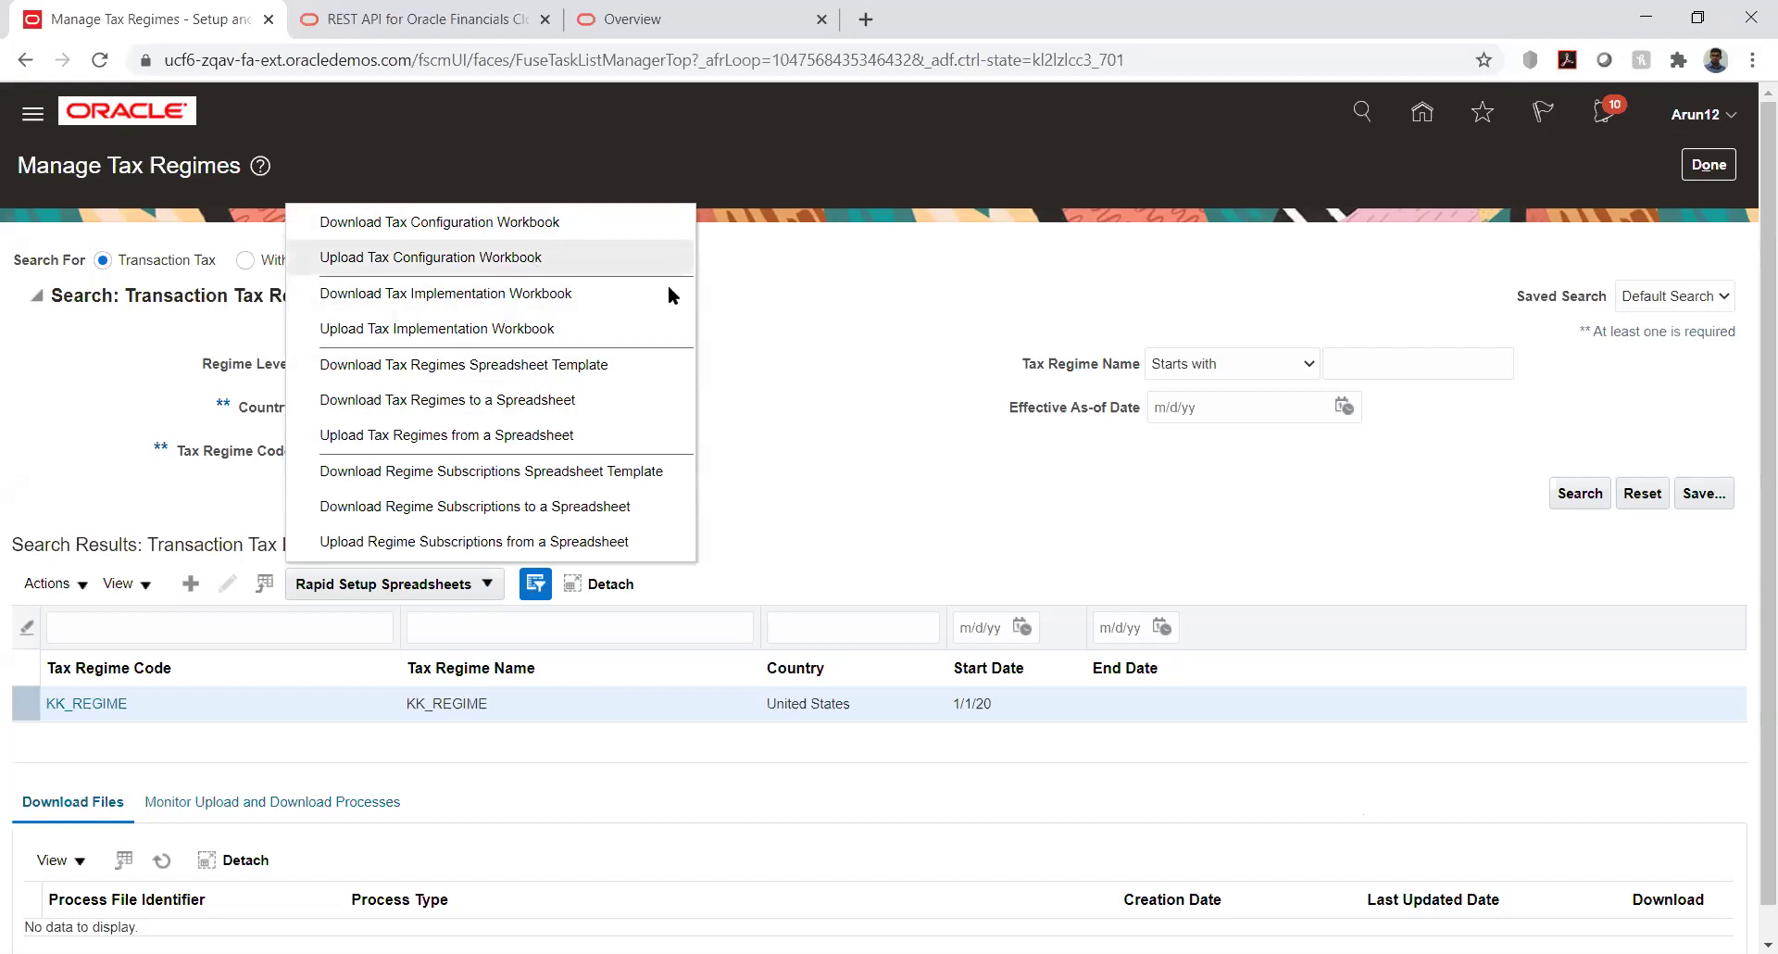
pyautogui.click(891, 453)
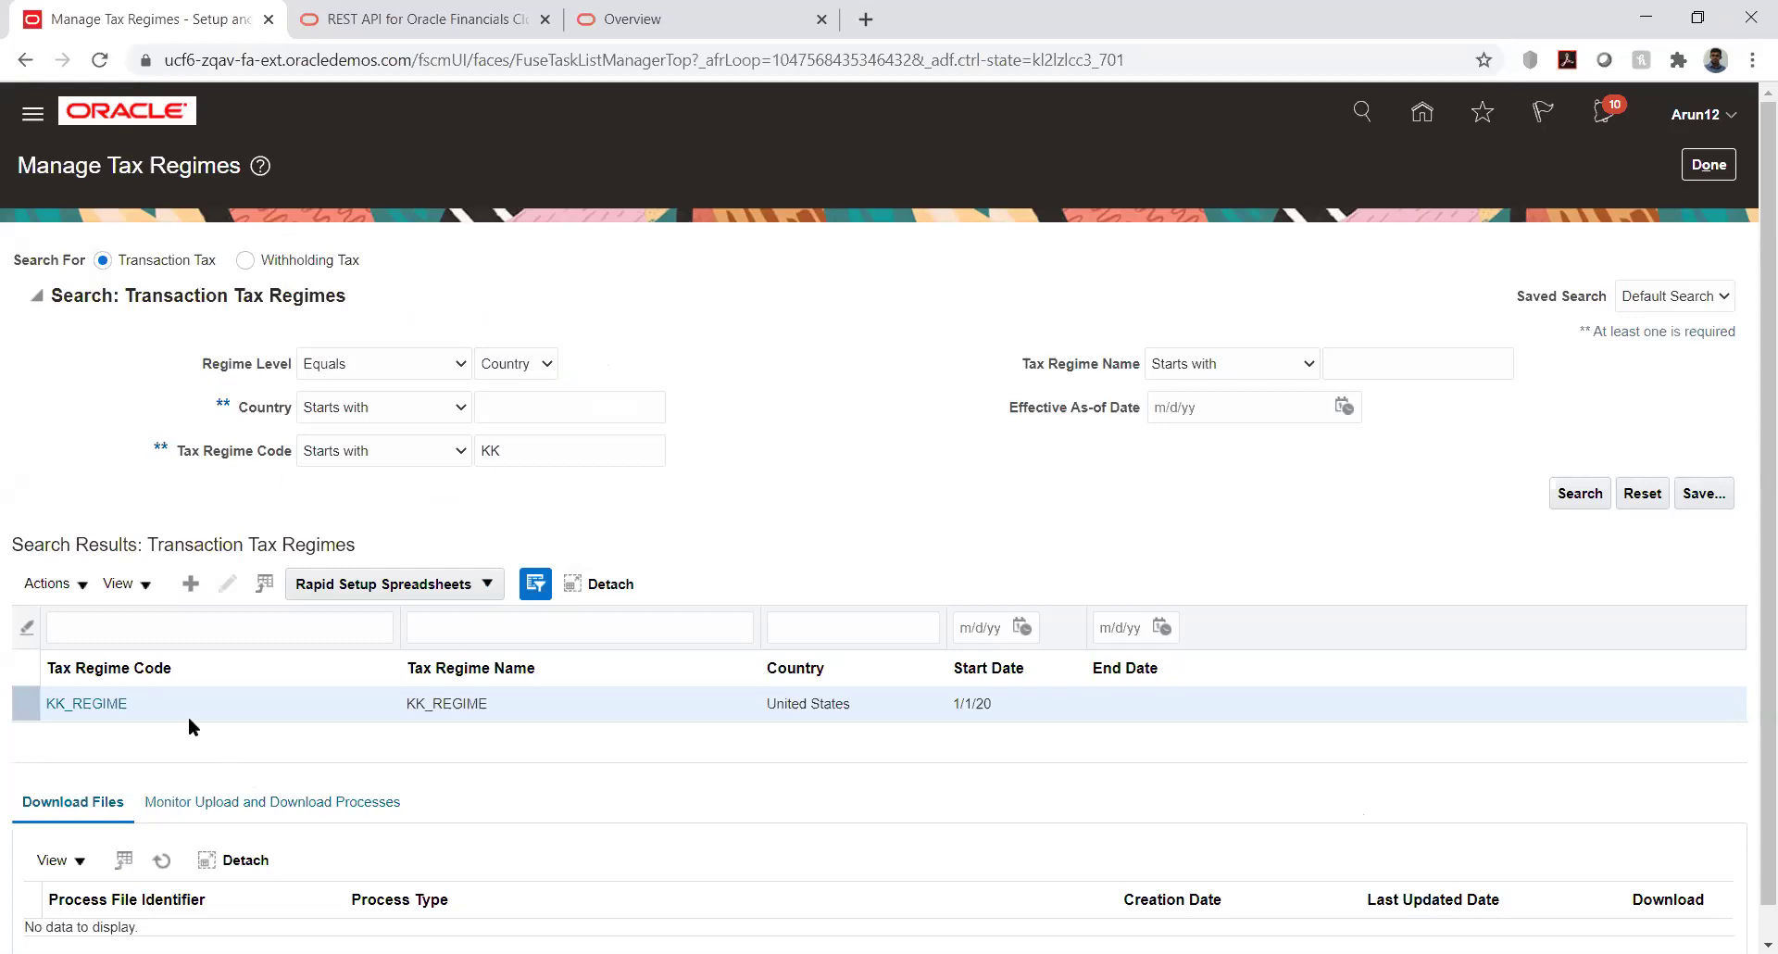
# Step: View the KK_REGIME details, then leave Manage Tax Regimes and return to the KK Implementation task list
pyautogui.click(80, 705)
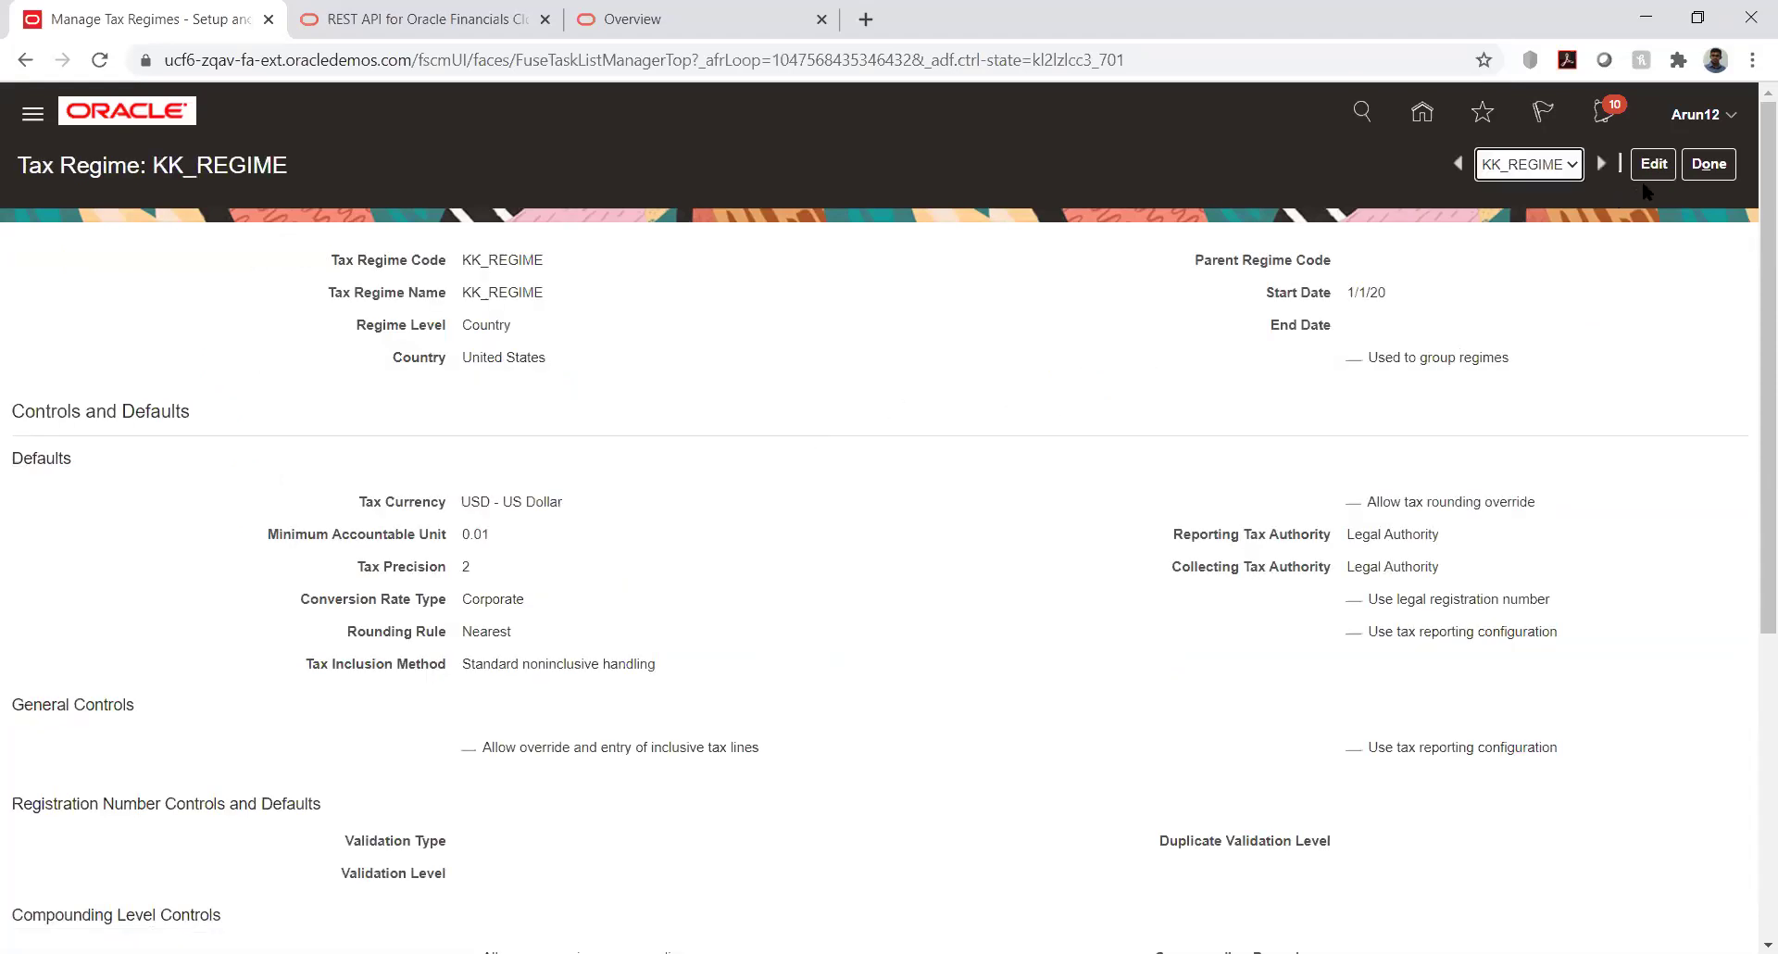
pyautogui.click(1712, 167)
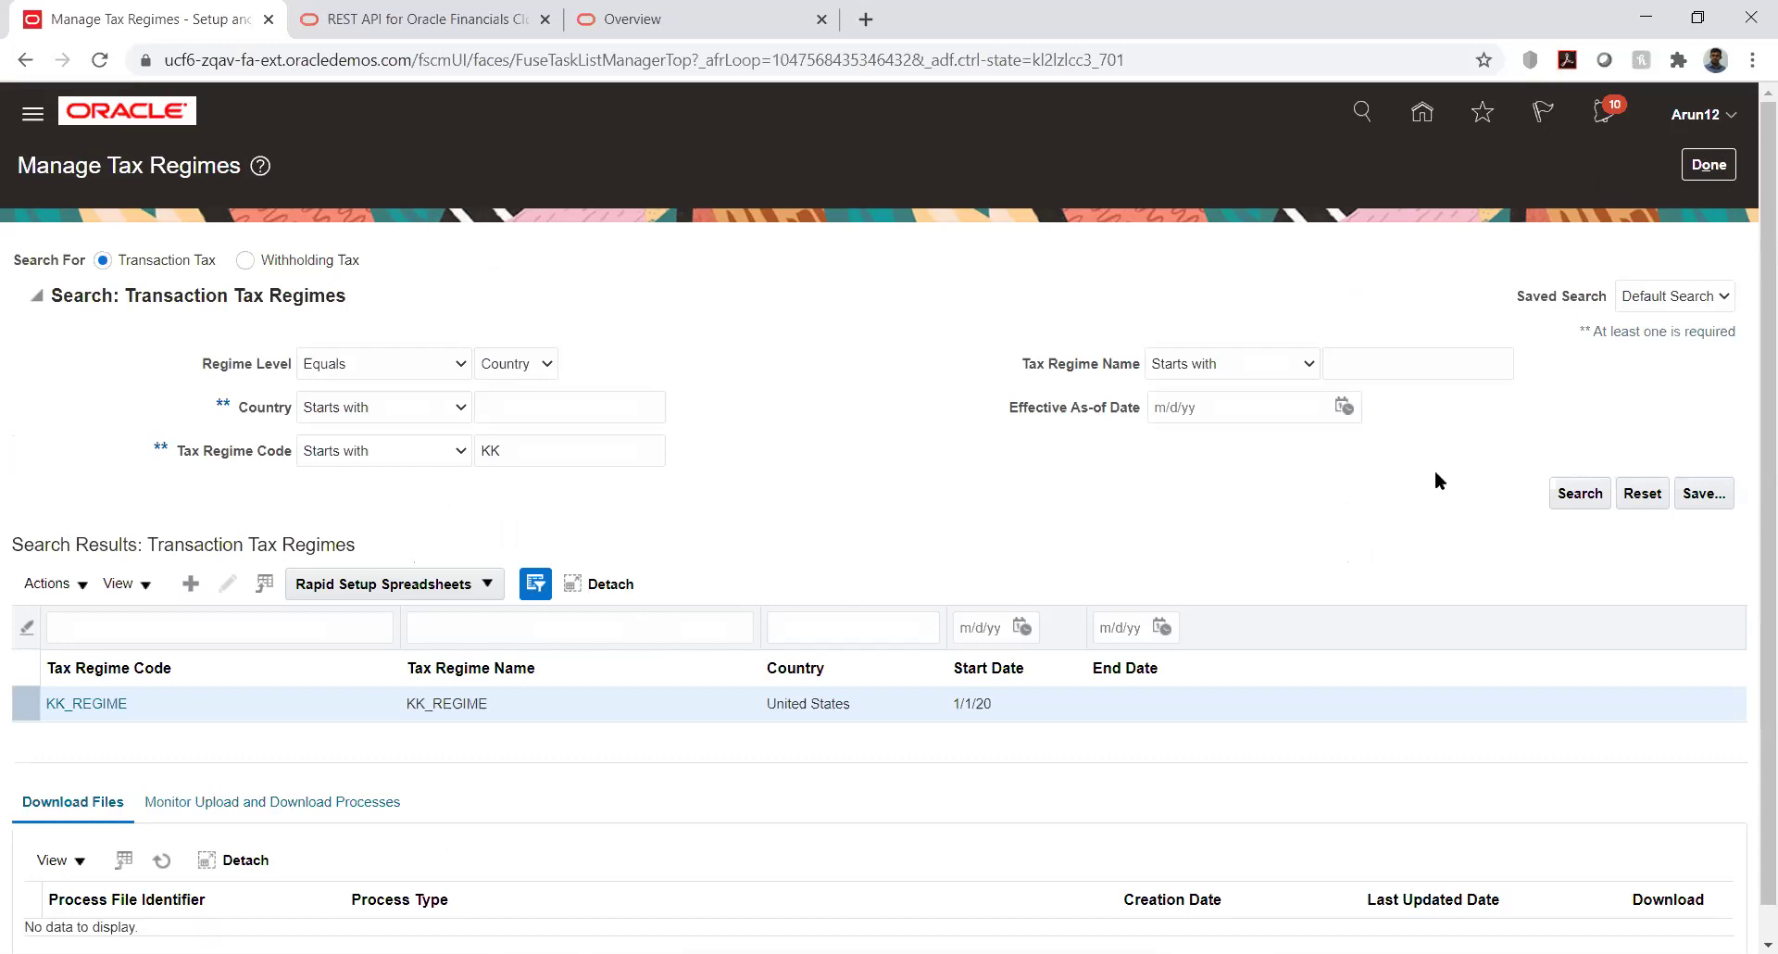
pyautogui.click(1708, 166)
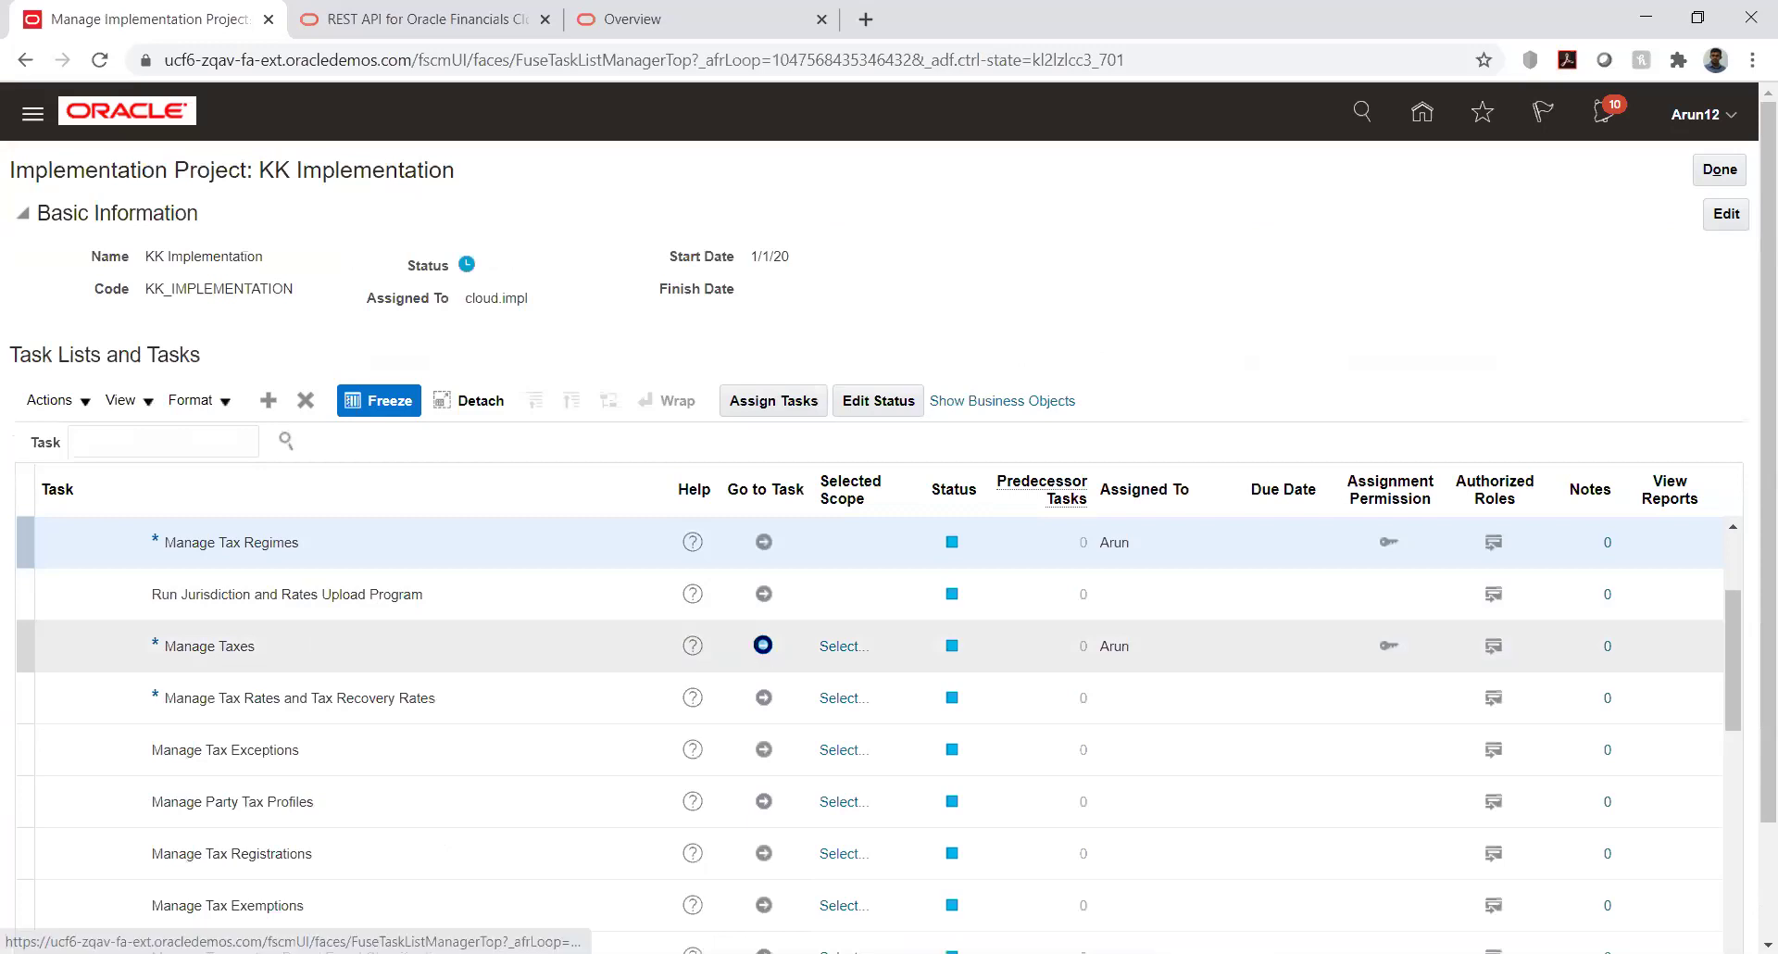
# Step: Open the Manage Taxes task, searching for tax regime codes starting with kk and adding KK_REGIME as its scope
pyautogui.click(763, 645)
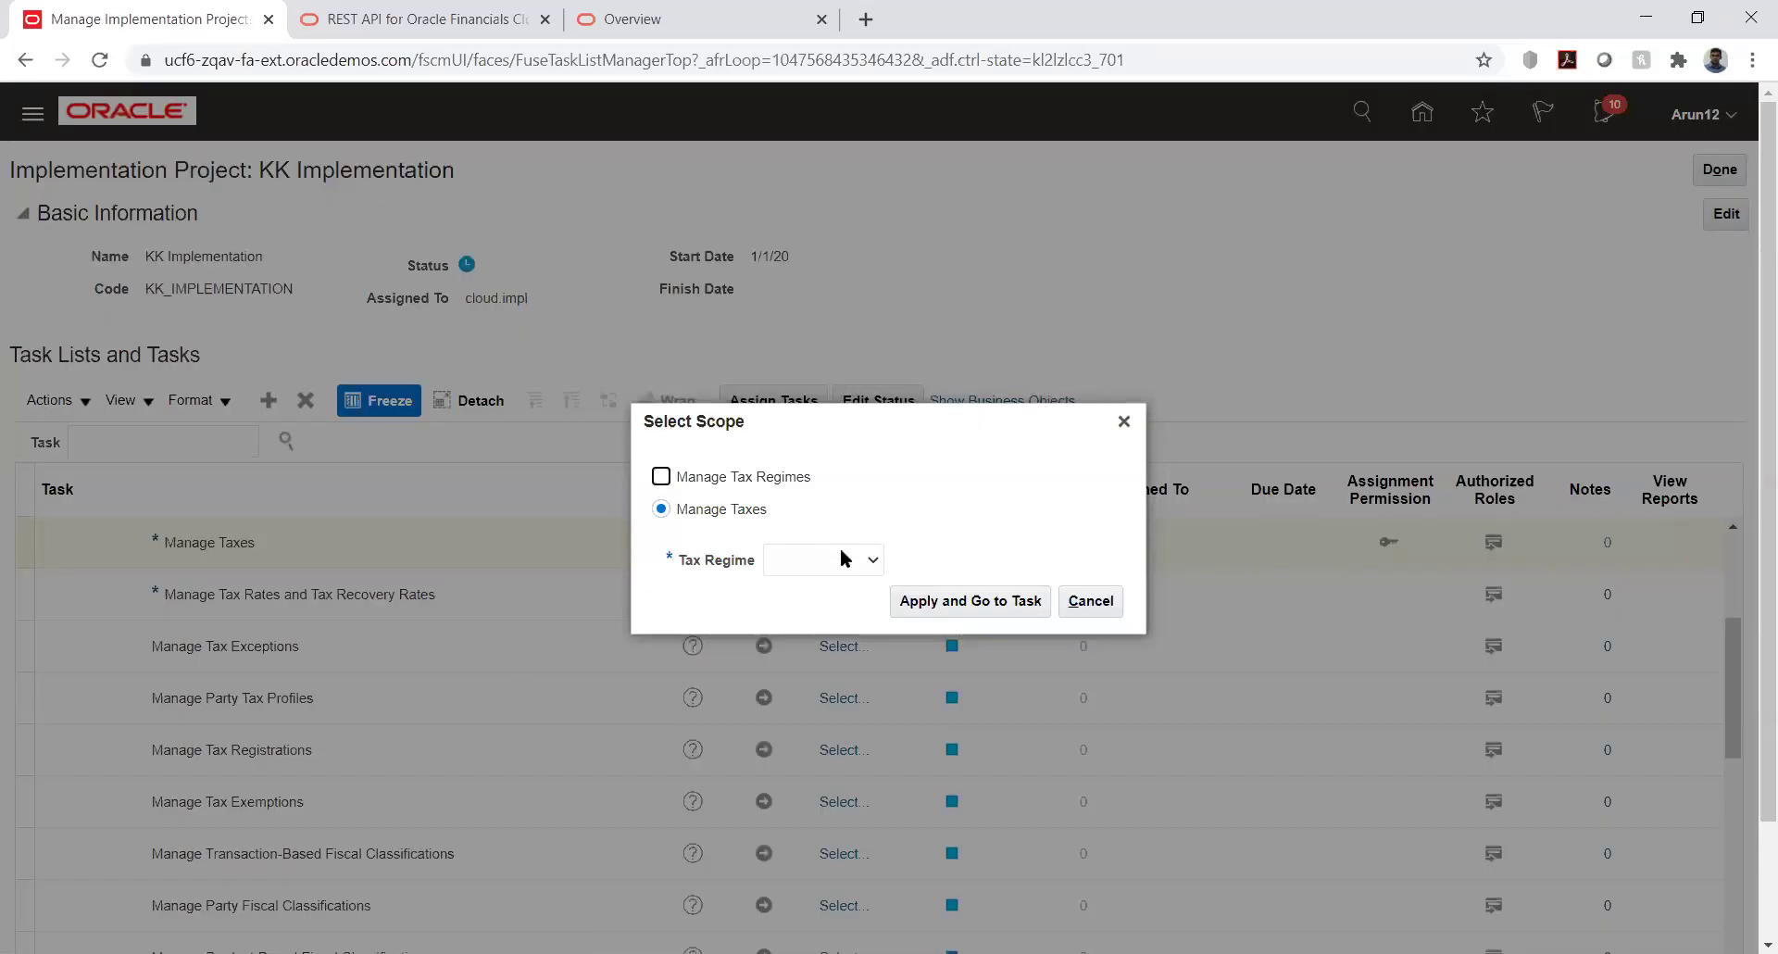
pyautogui.click(840, 556)
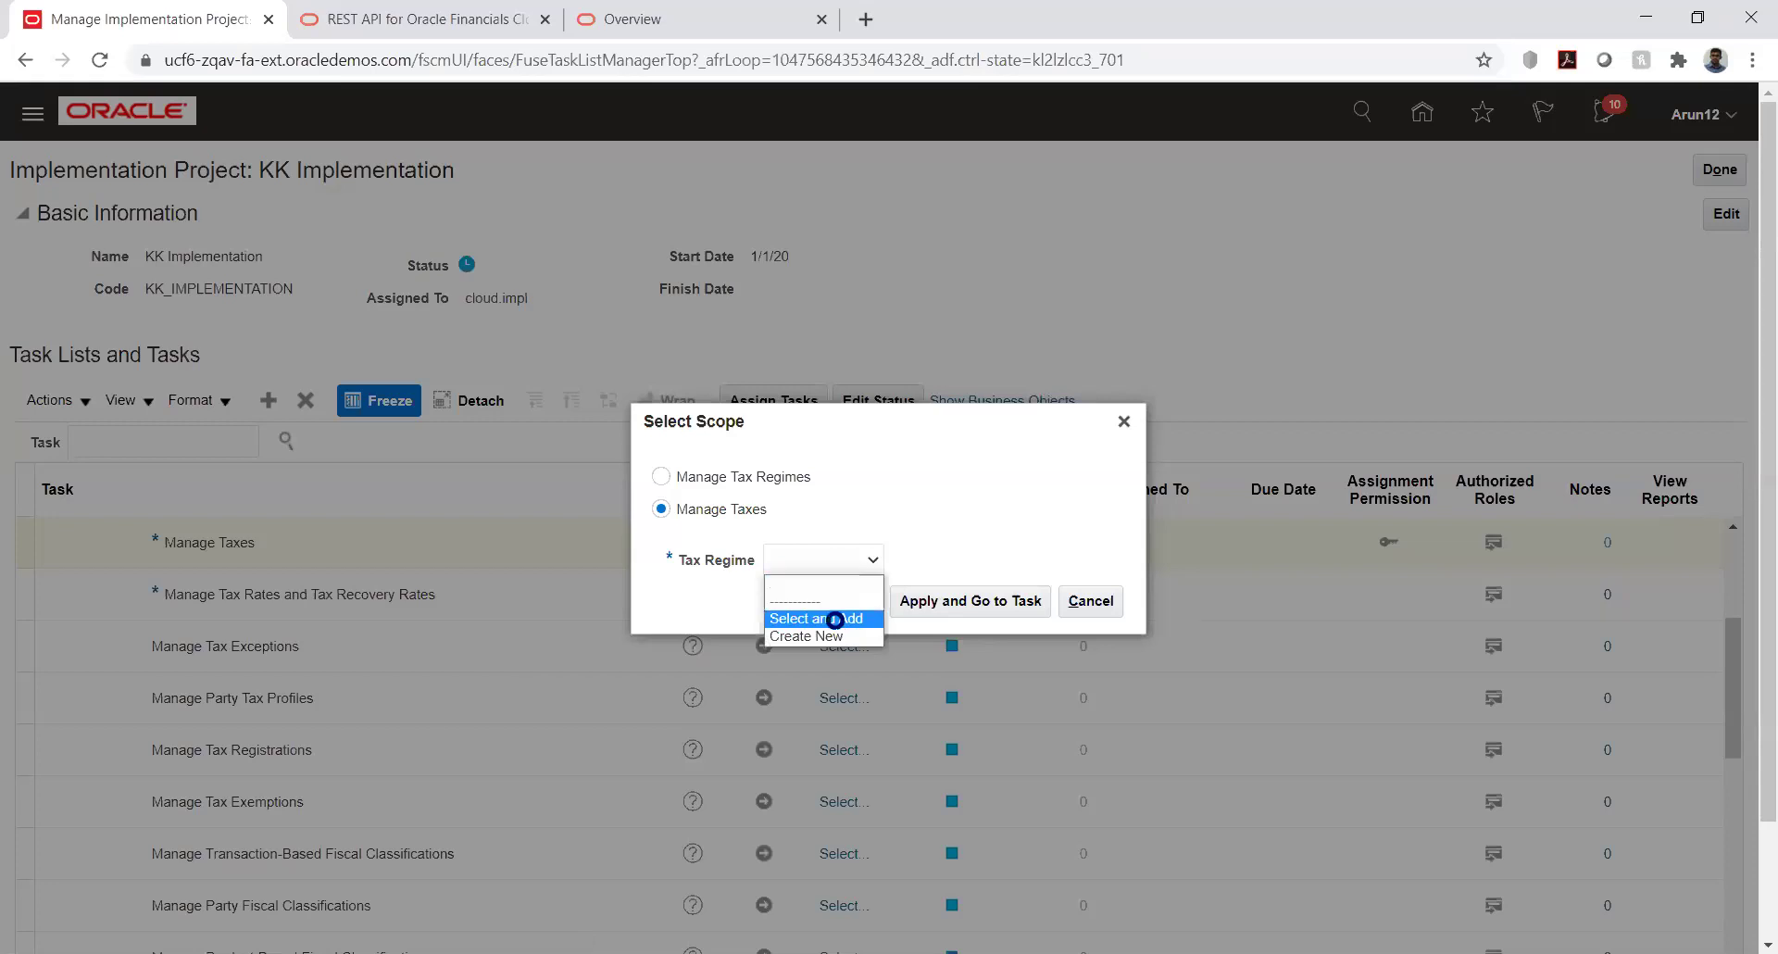
pyautogui.click(835, 619)
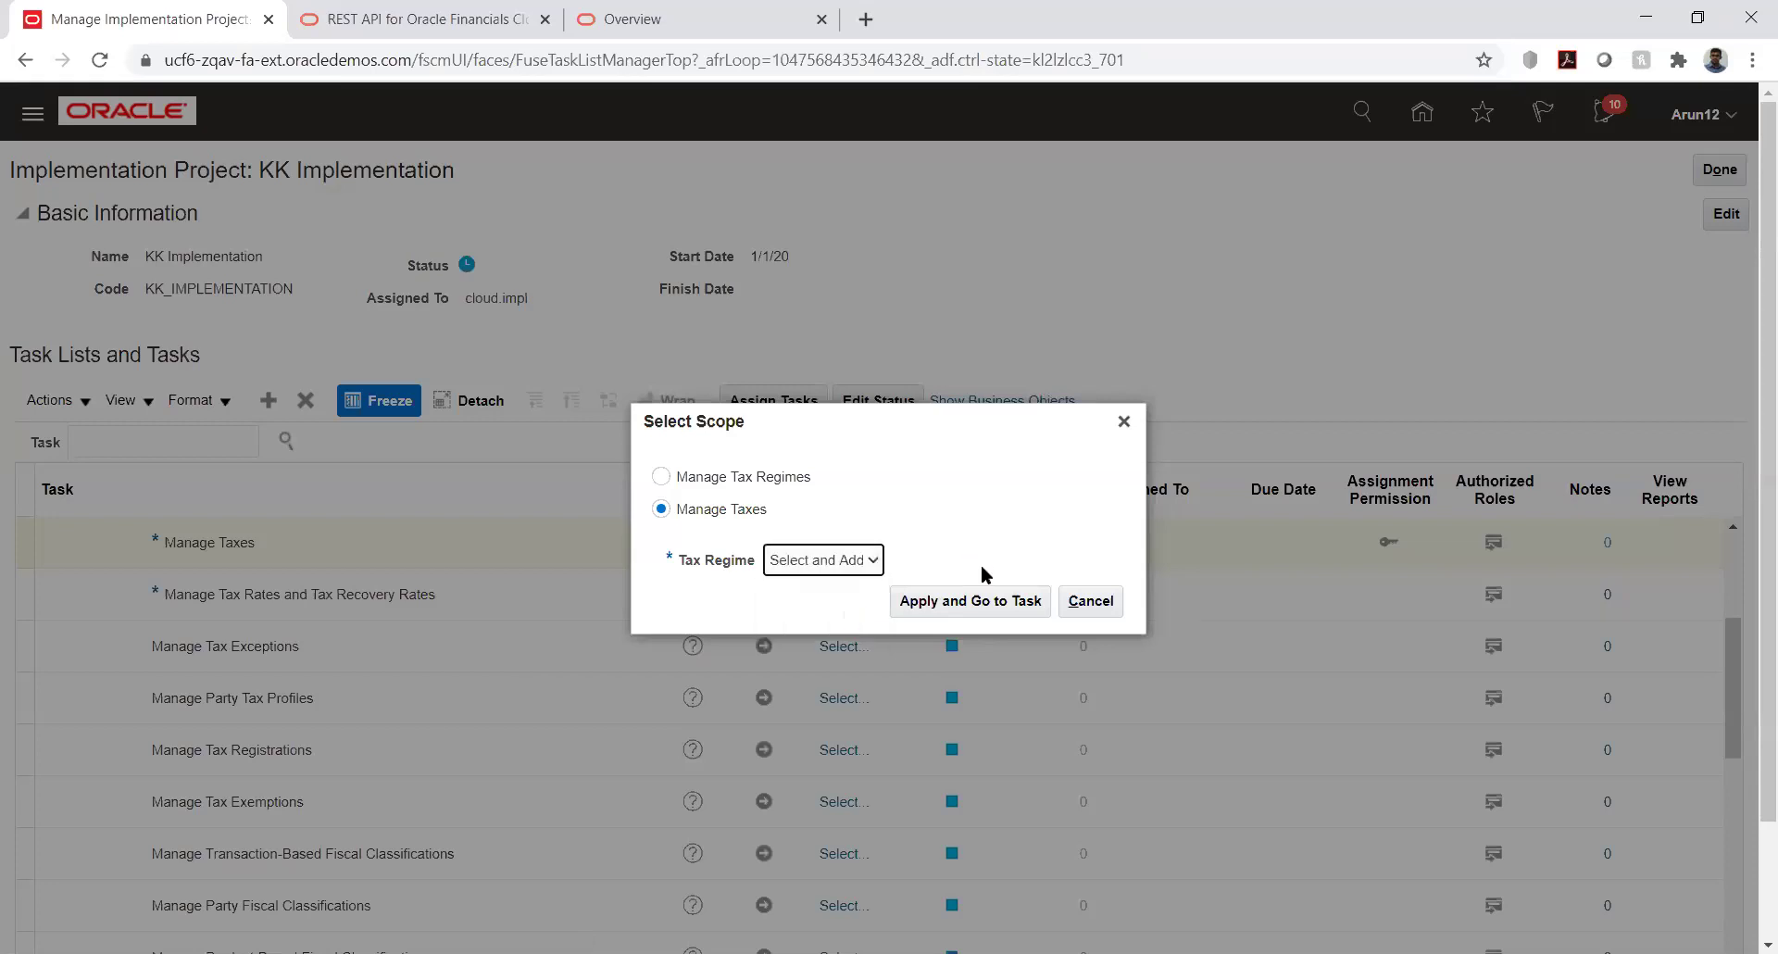
pyautogui.click(979, 601)
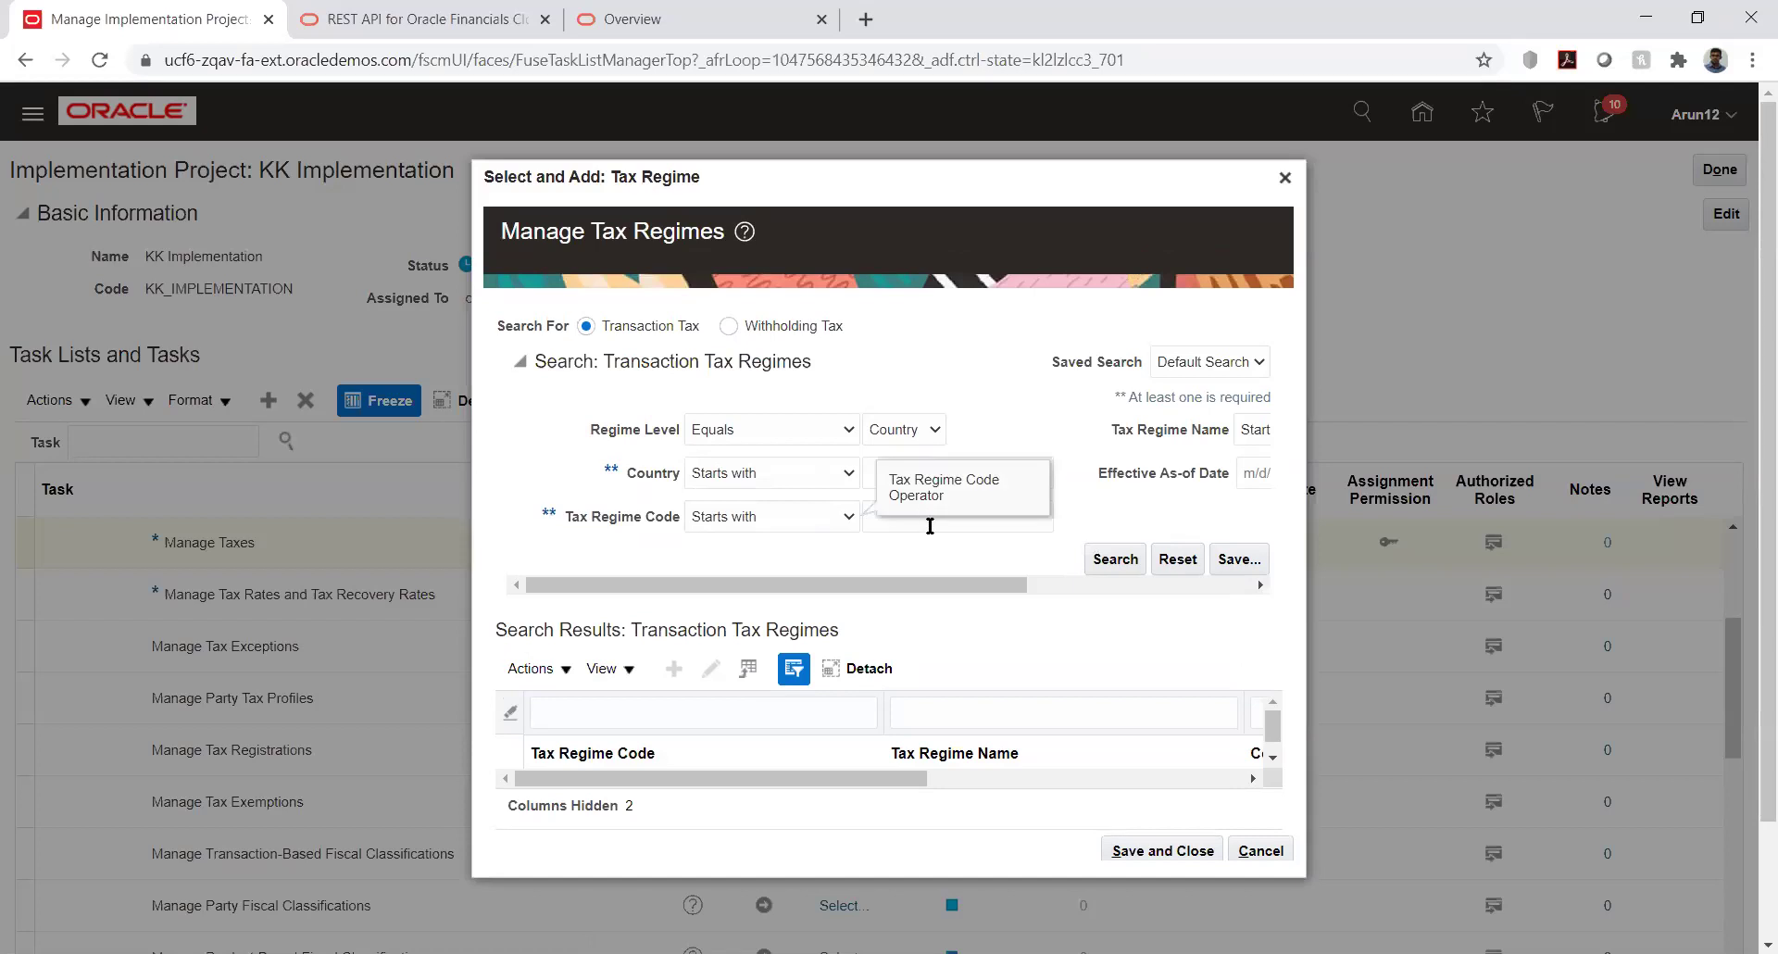
pyautogui.click(930, 525)
pyautogui.write('kk')
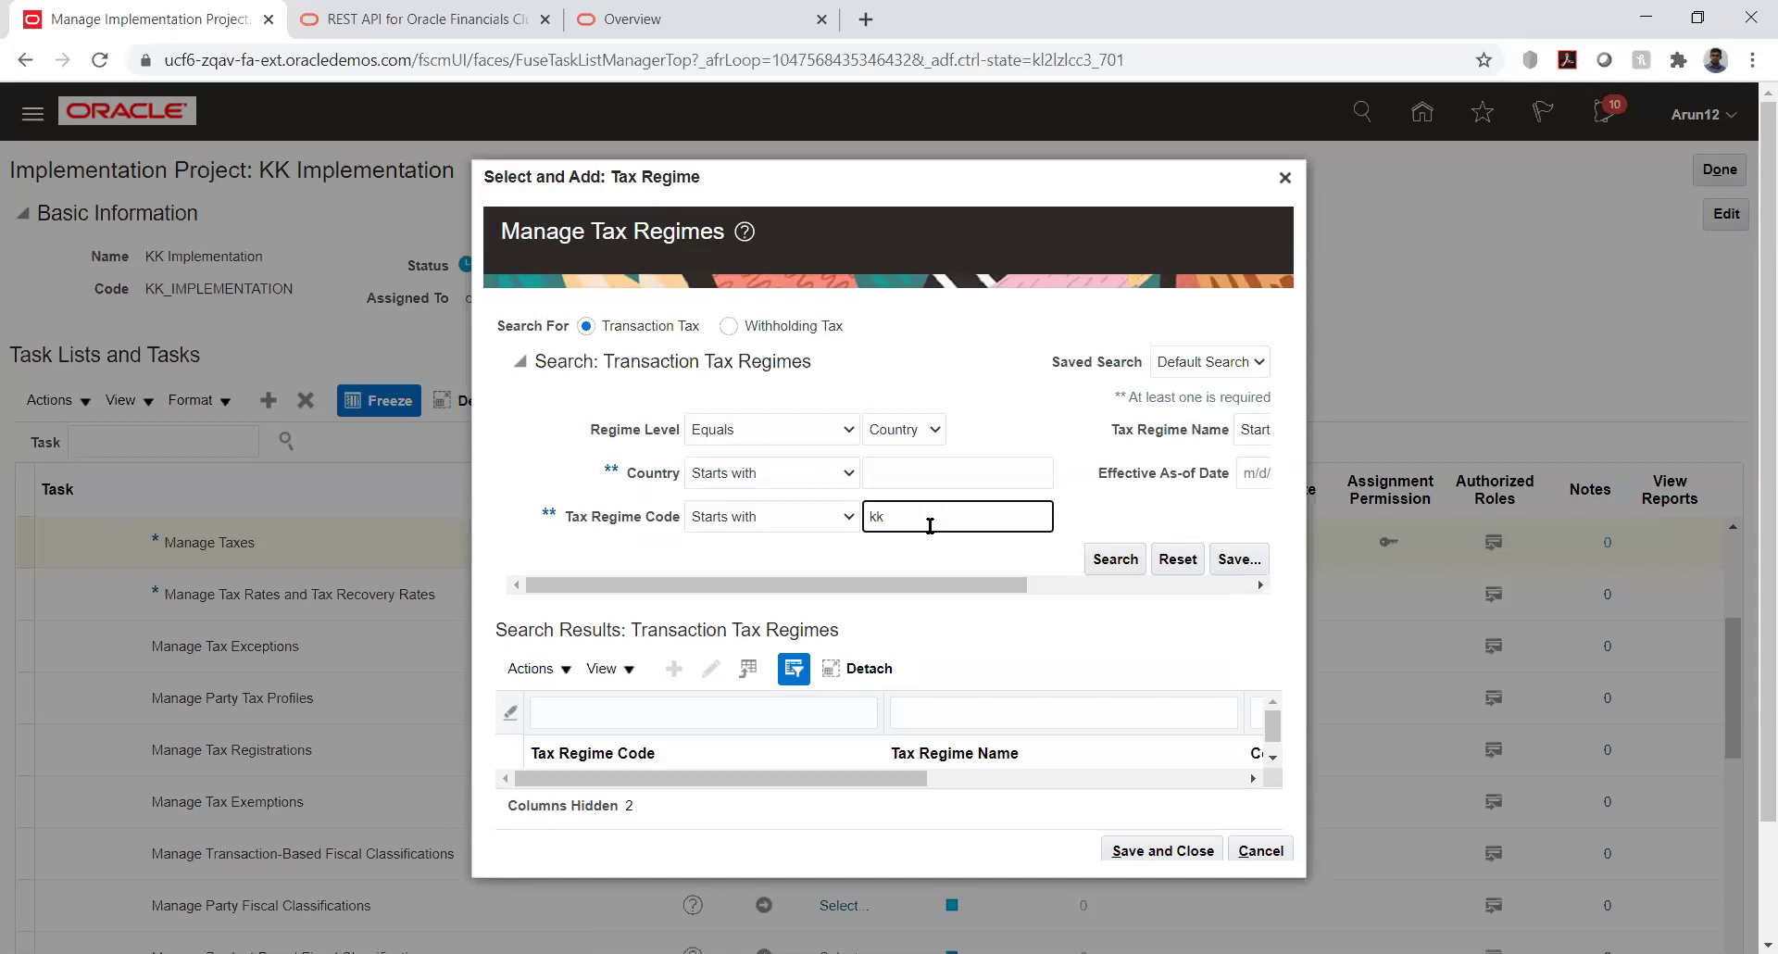
pyautogui.press('Return')
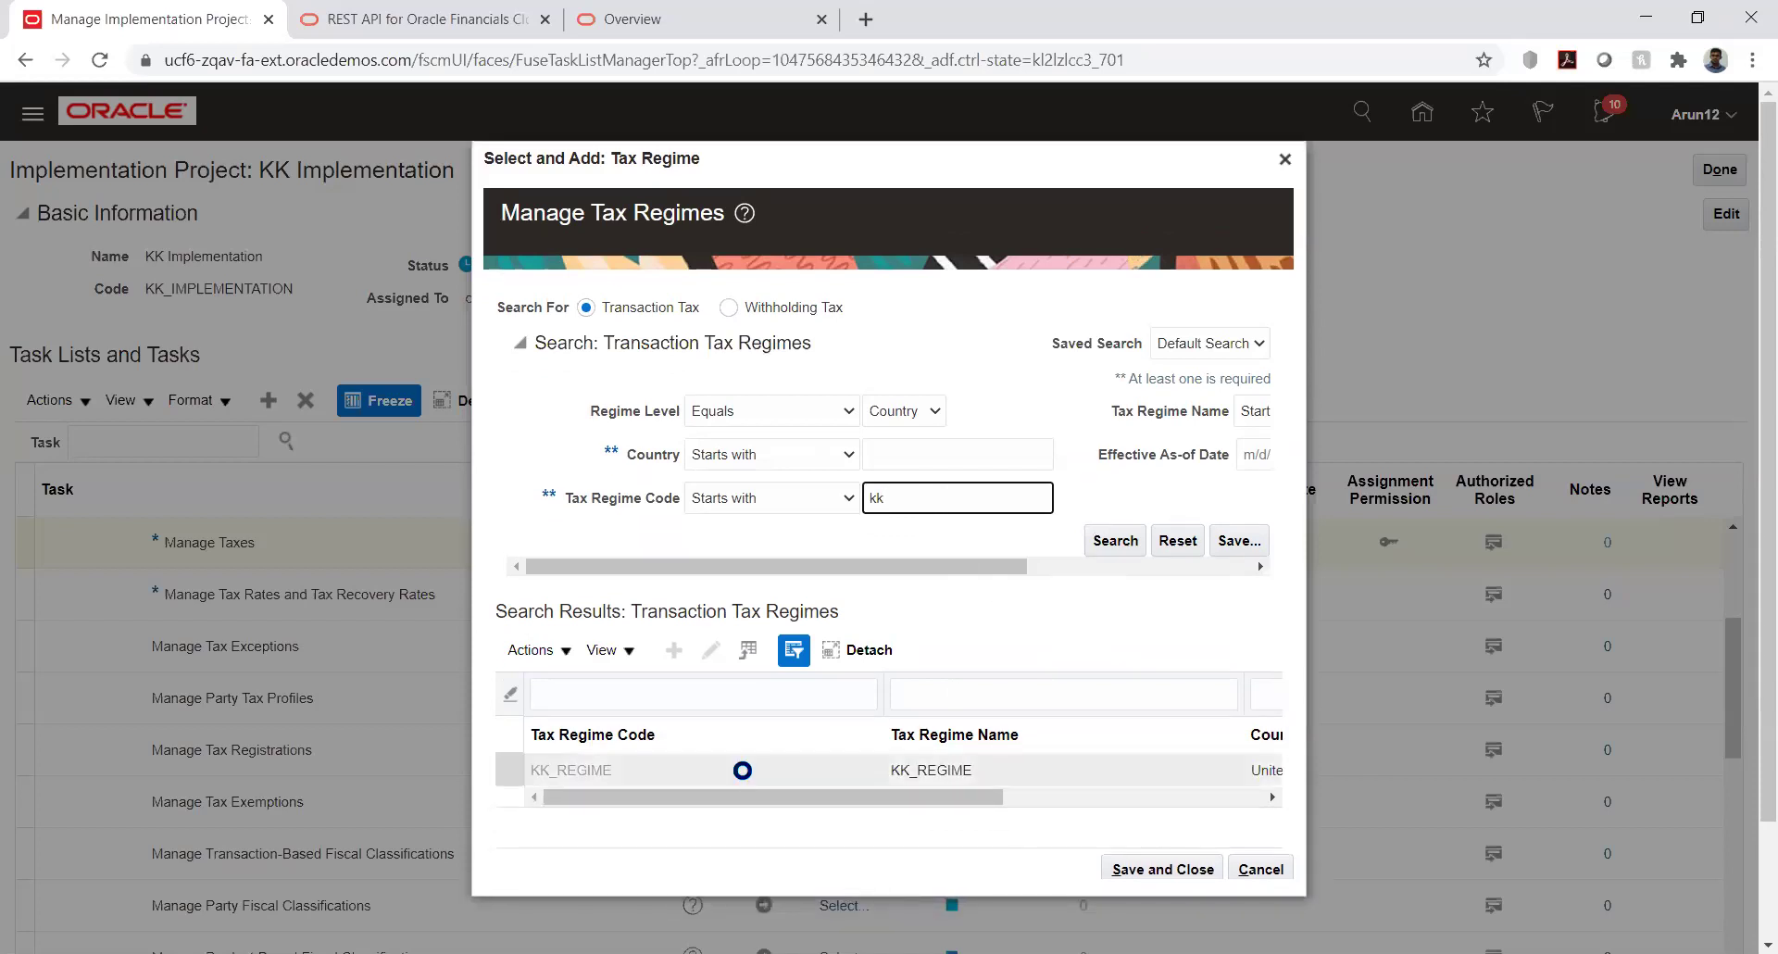
pyautogui.click(1129, 872)
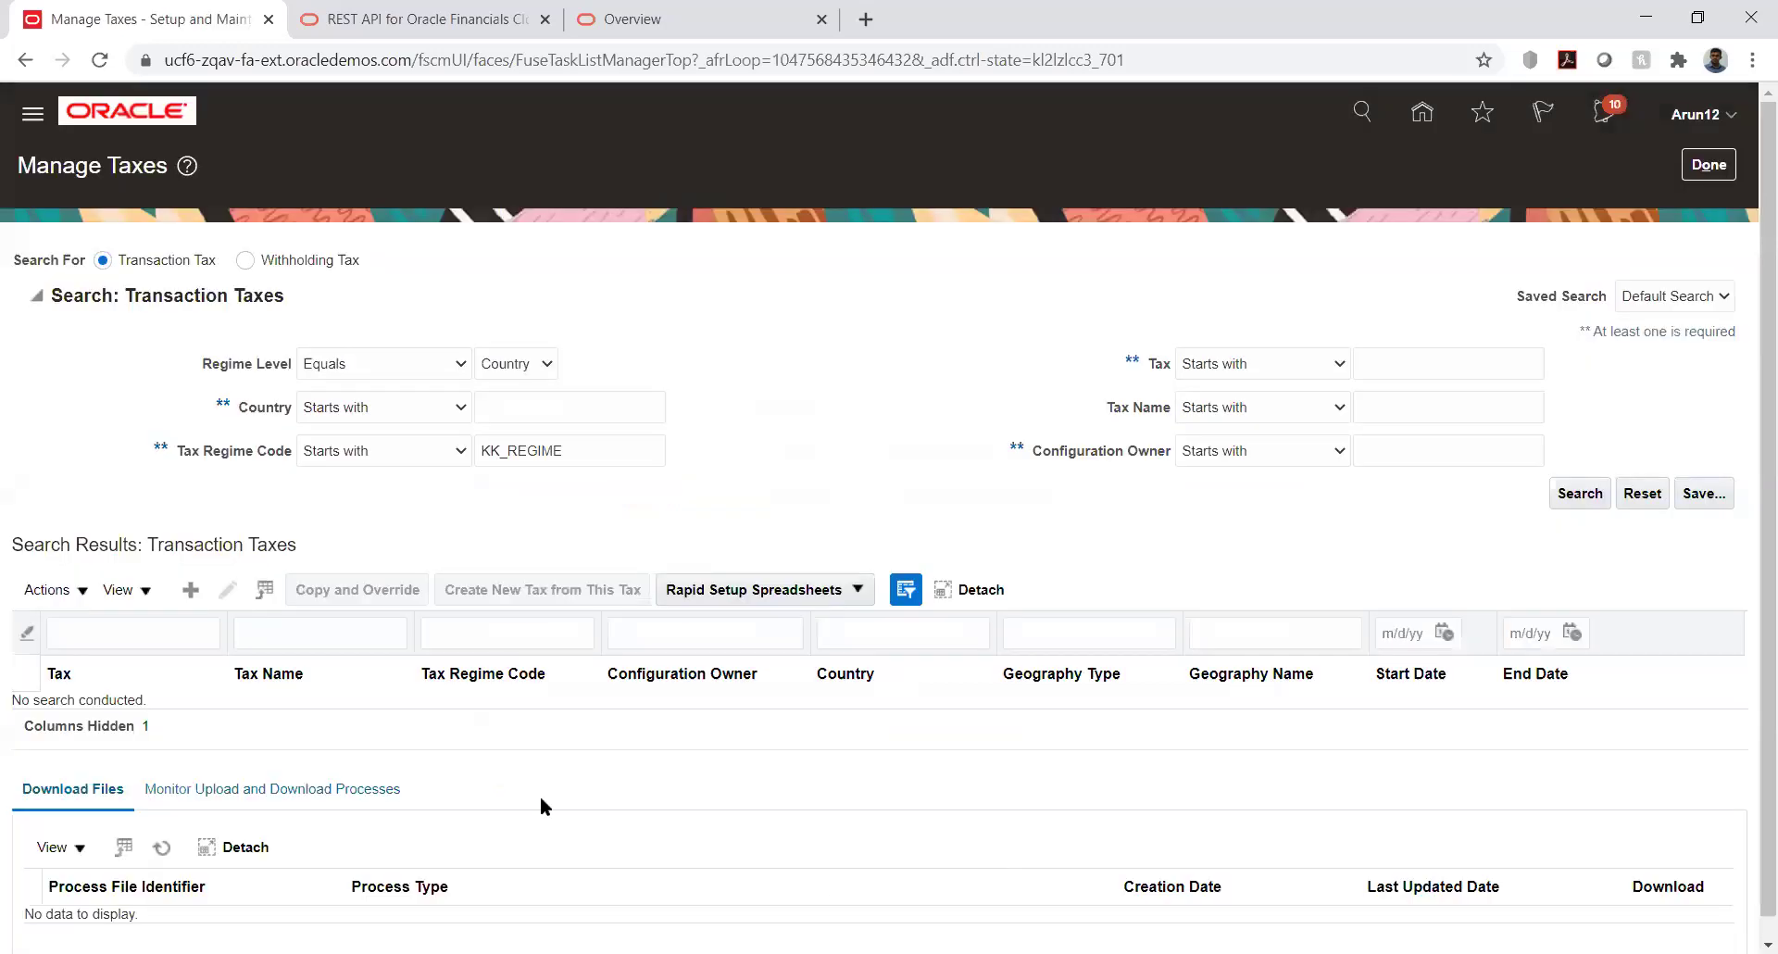
# Step: Search the transaction taxes under KK_REGIME and open KK_TAX for editing
pyautogui.click(1580, 494)
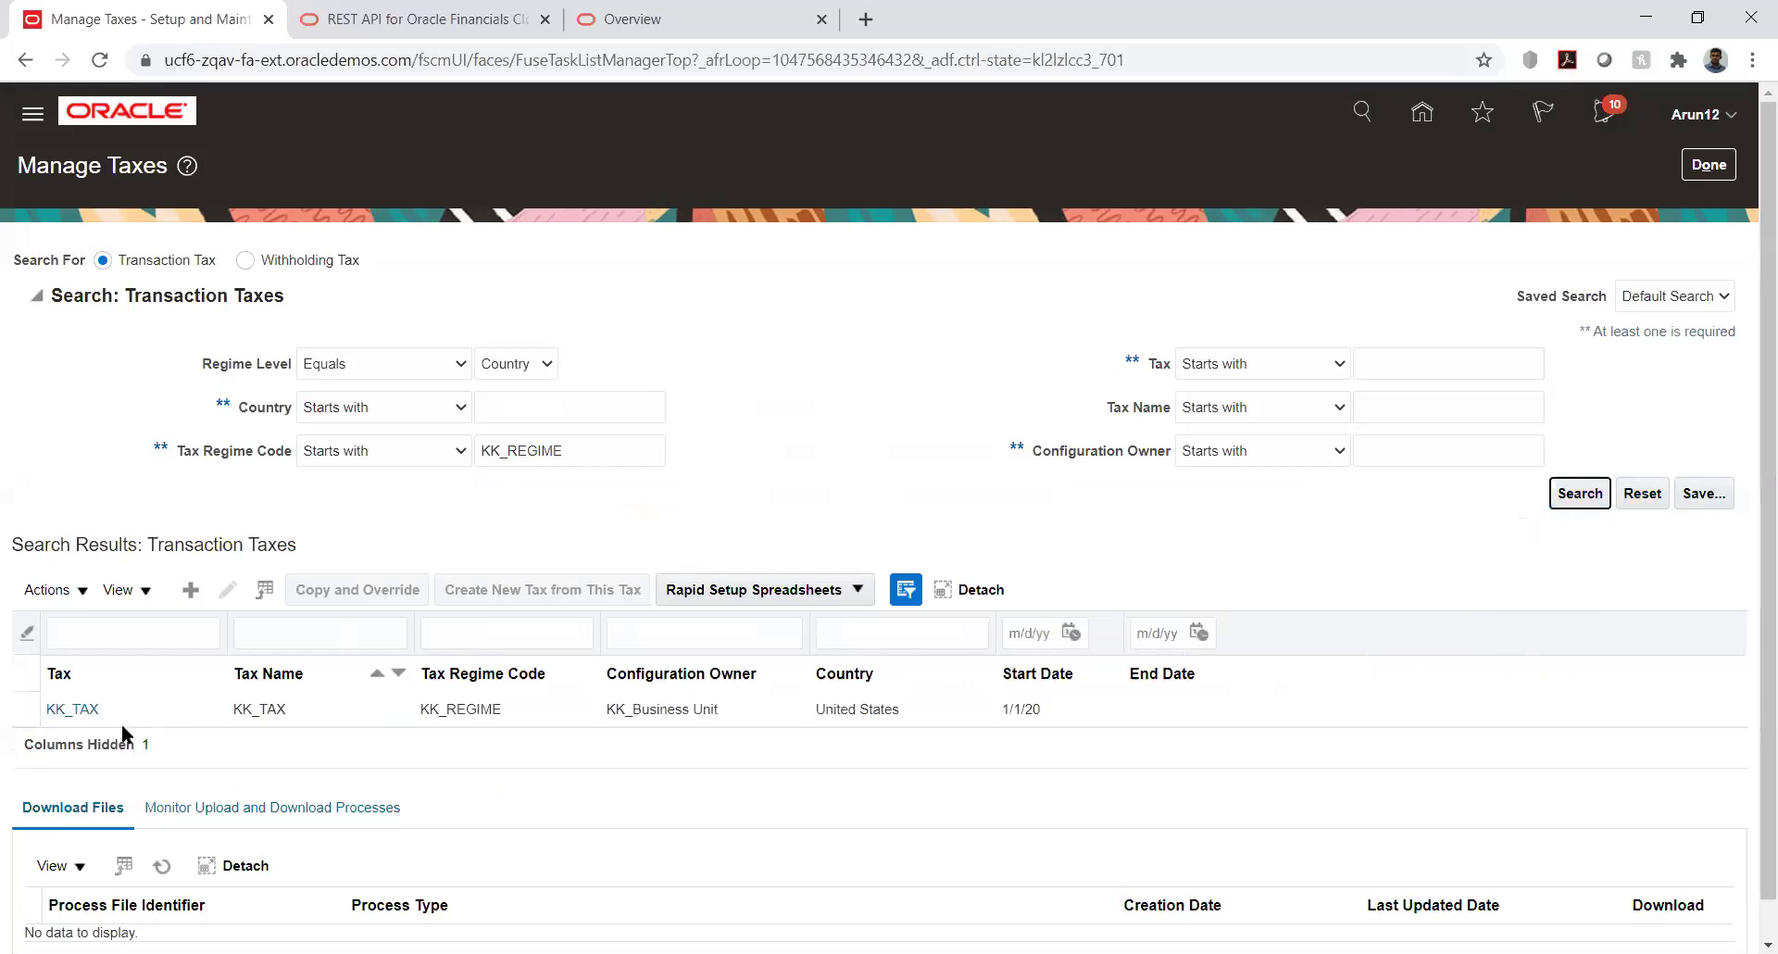
pyautogui.click(71, 710)
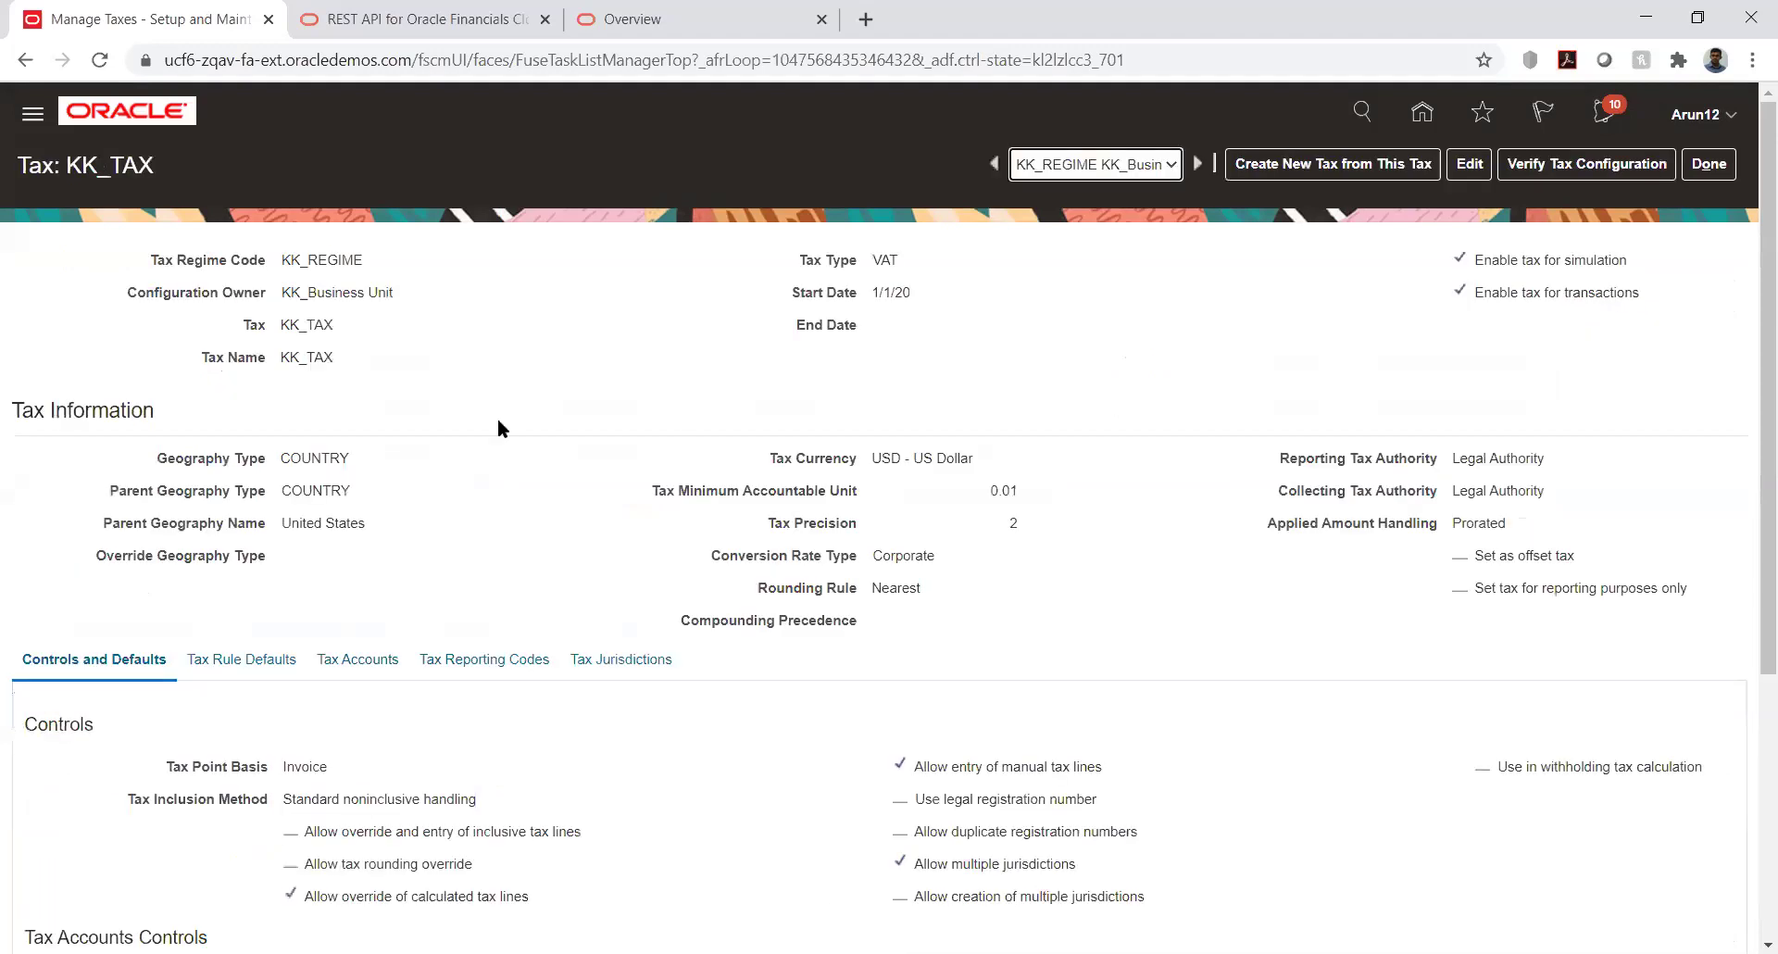
pyautogui.click(1470, 164)
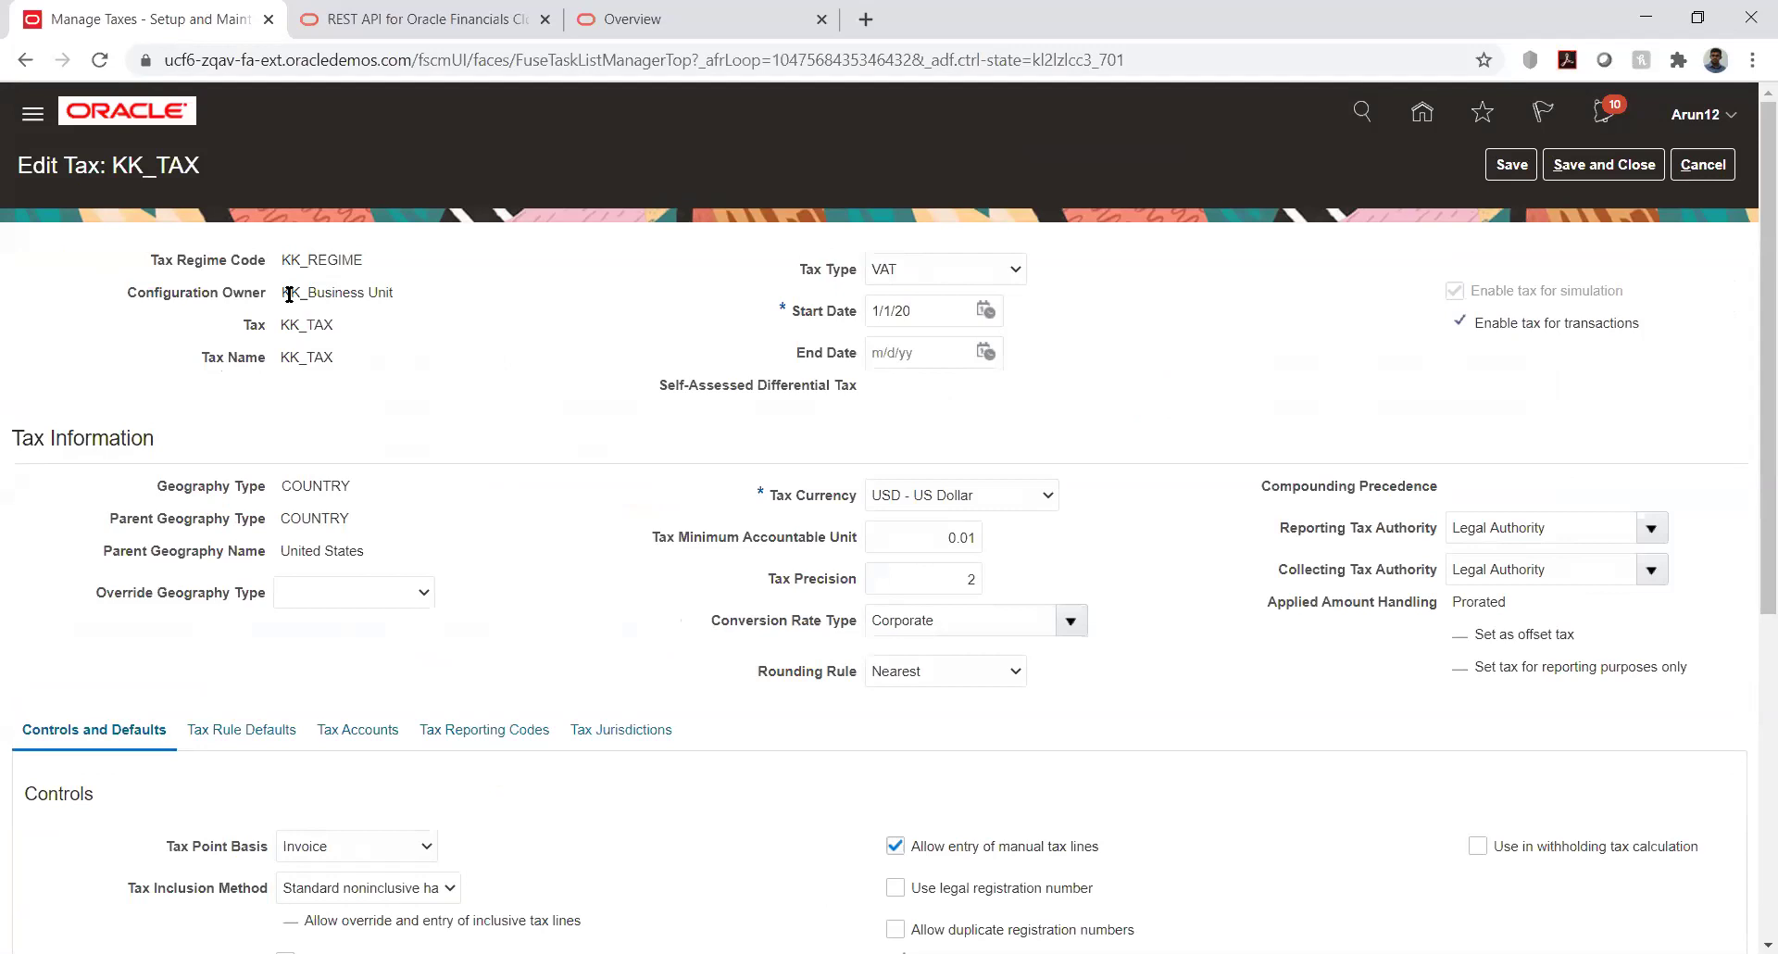
# Step: Examine the regime code, configuration owner and tax code of KK_TAX, and review the Tax Type options without changing the selection
pyautogui.moveTo(289, 294); pyautogui.dragTo(396, 298)
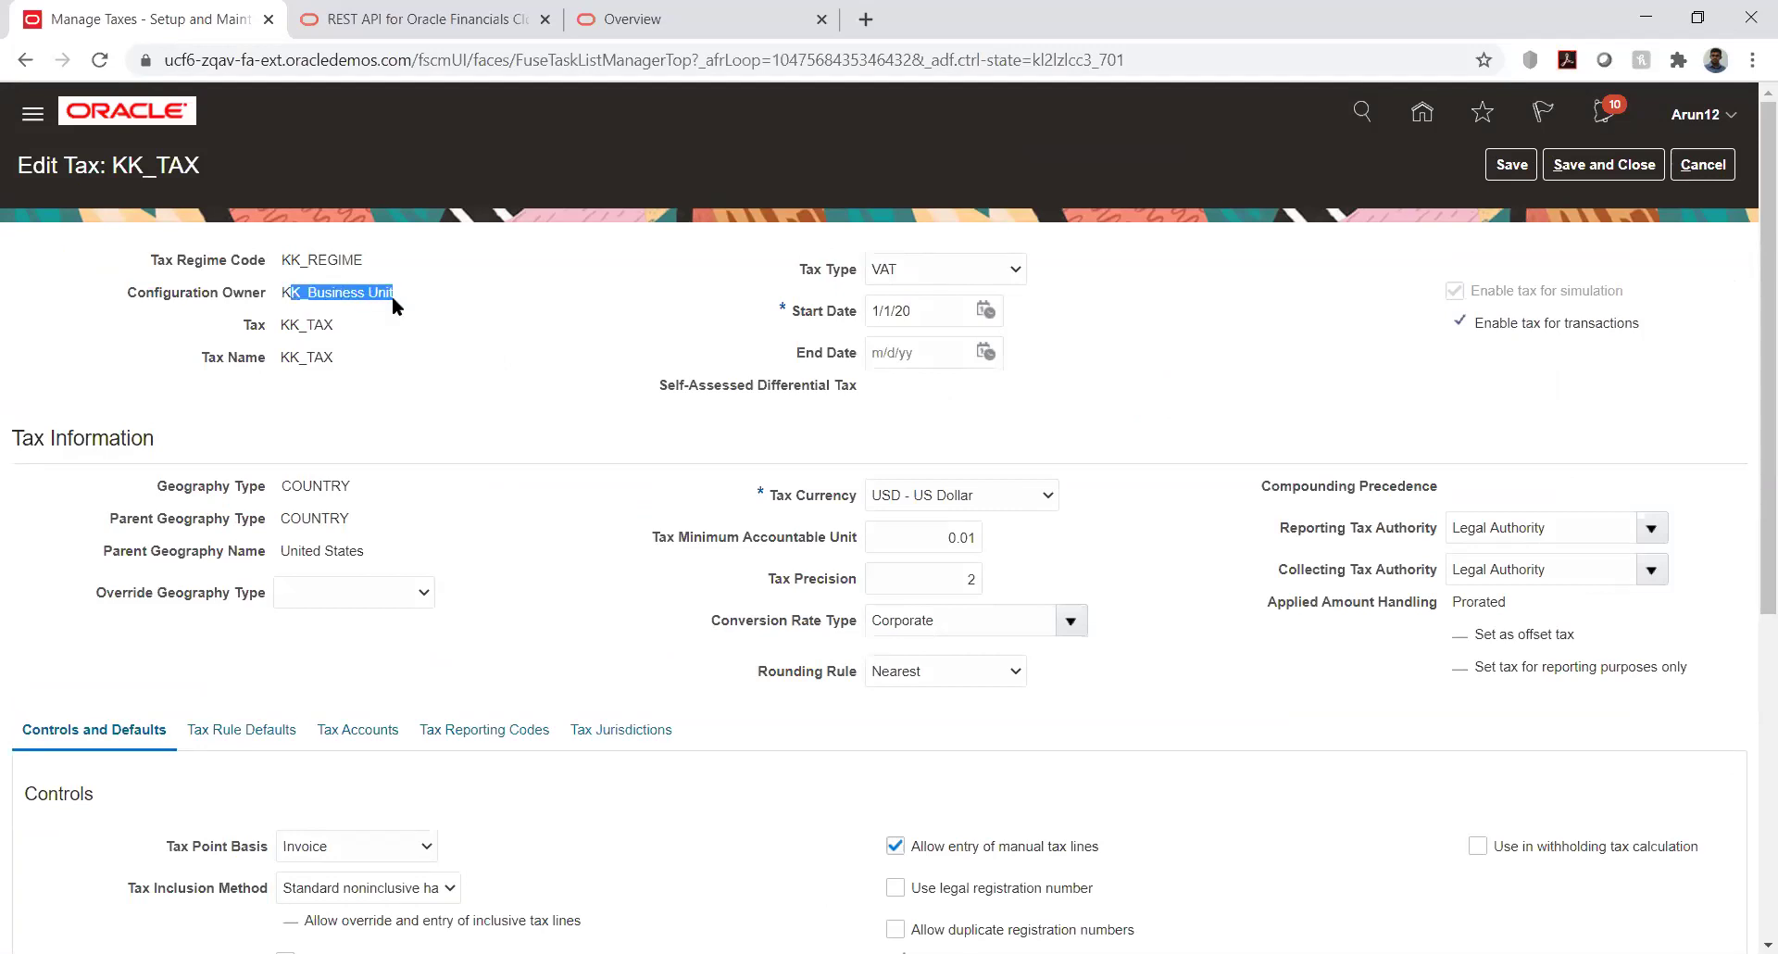
pyautogui.doubleClick(287, 259)
pyautogui.click(380, 357)
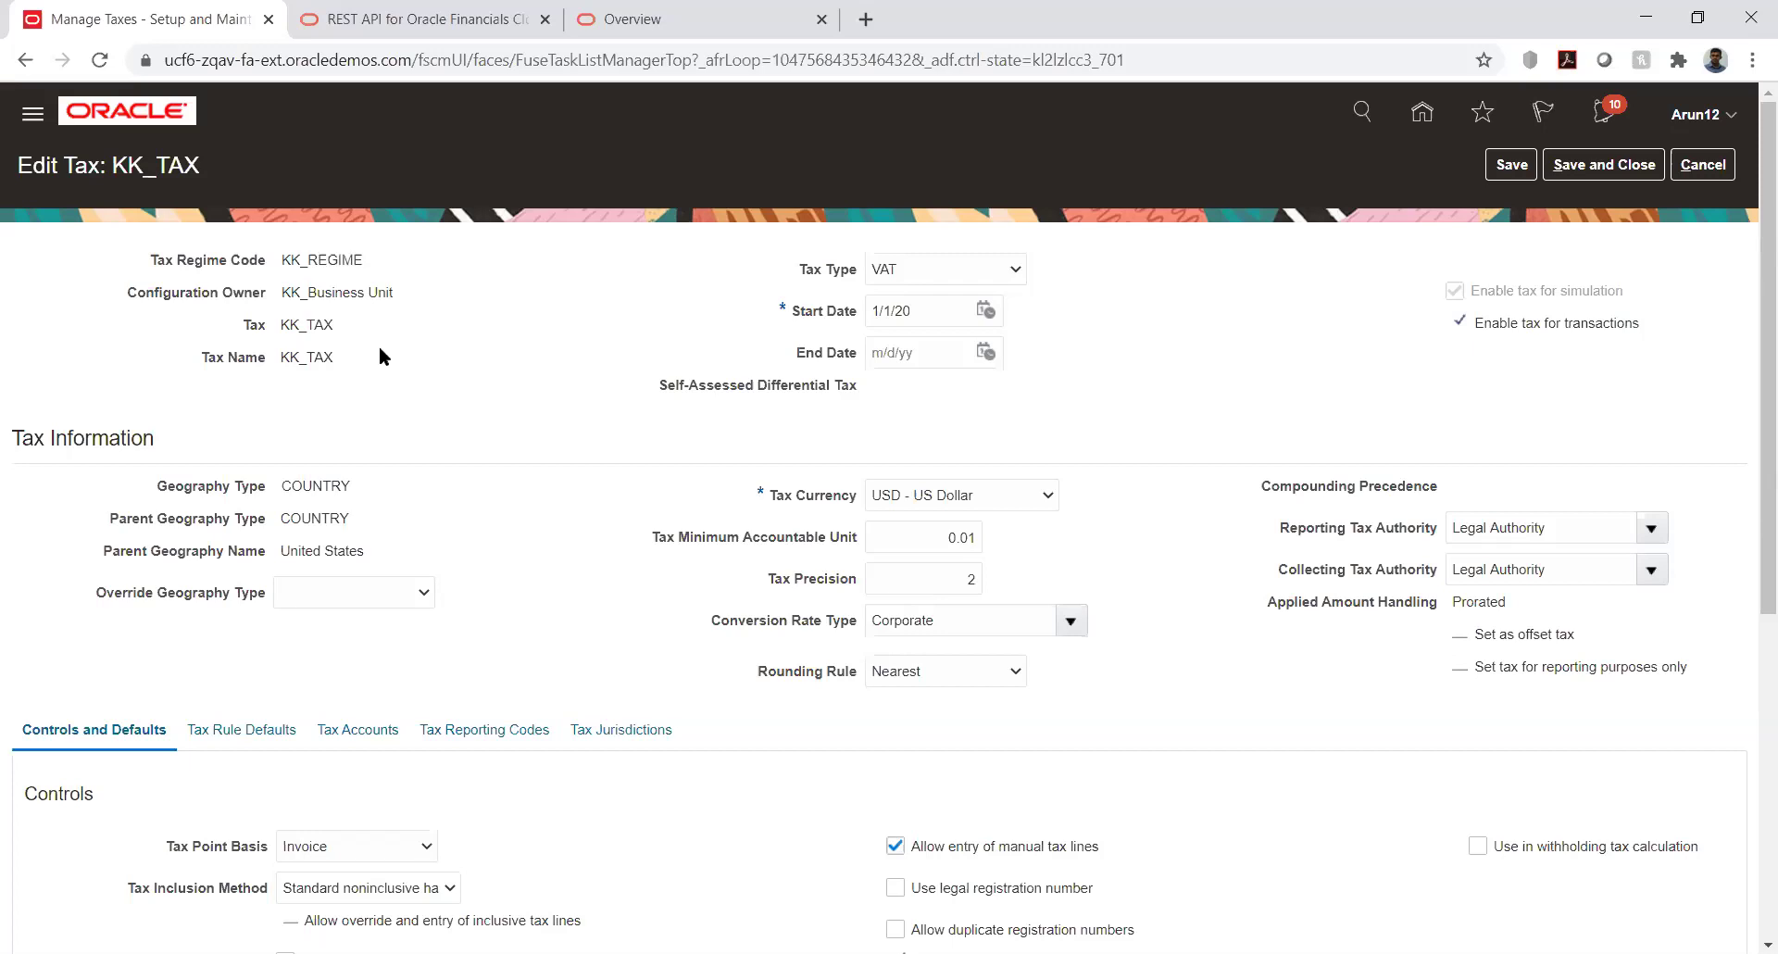
pyautogui.moveTo(283, 326); pyautogui.dragTo(290, 326)
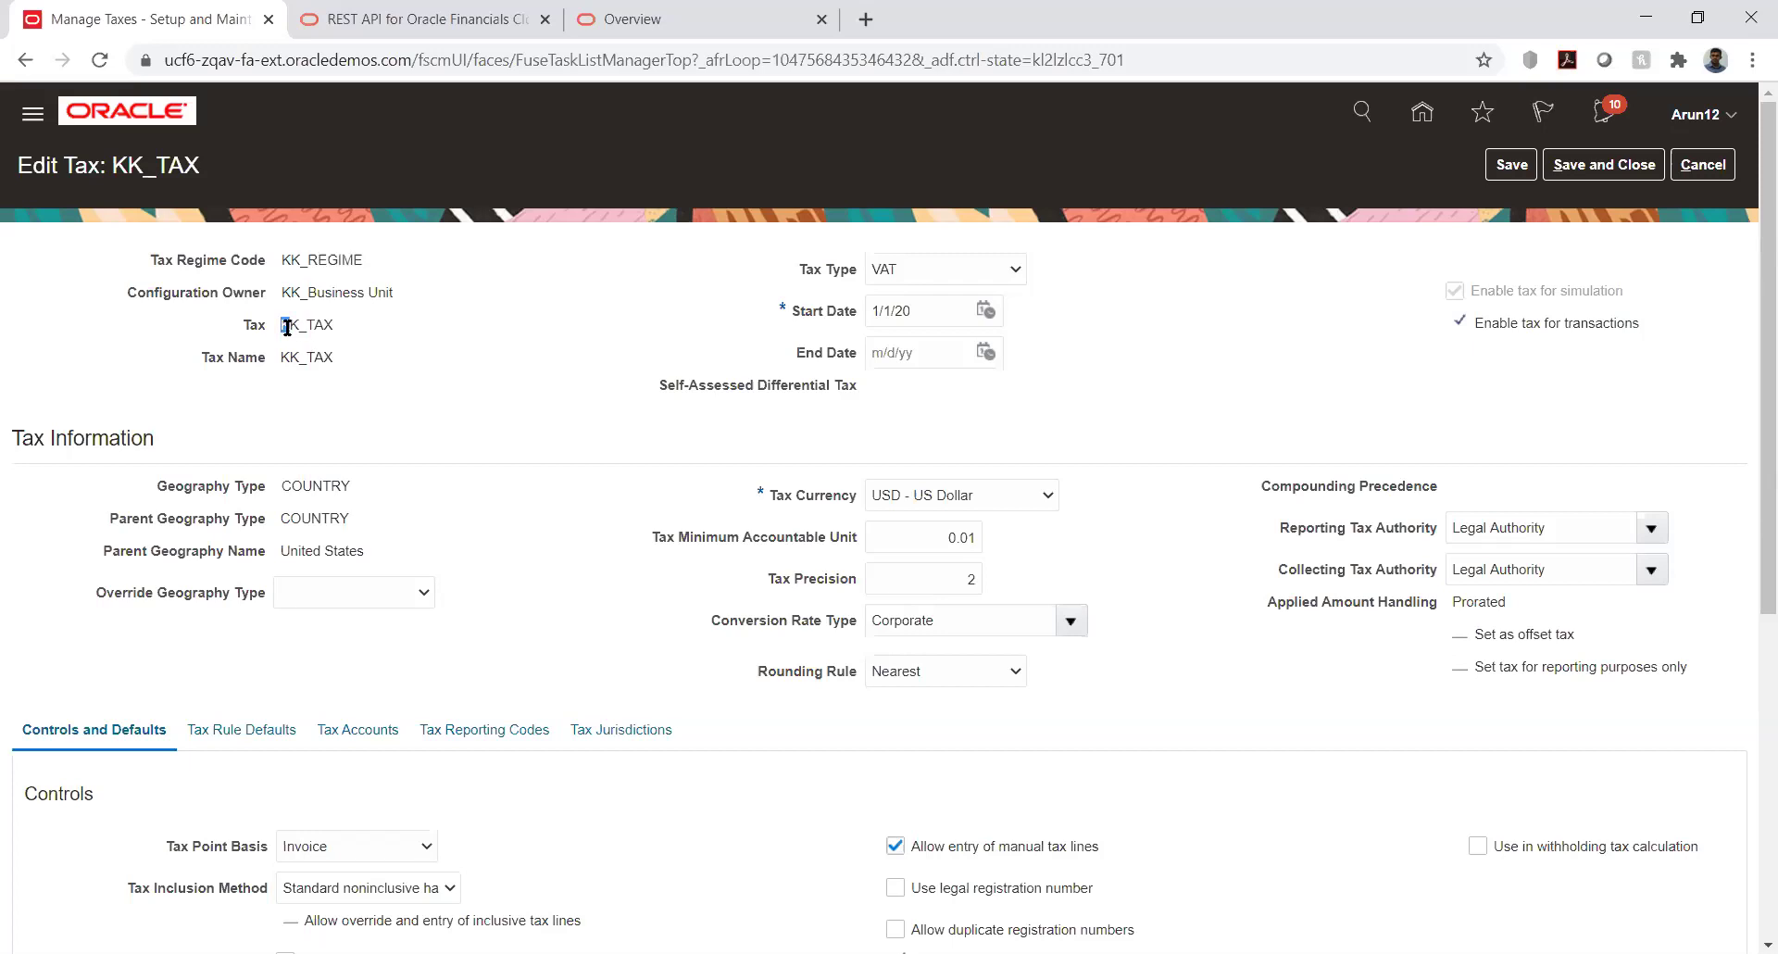
pyautogui.click(959, 273)
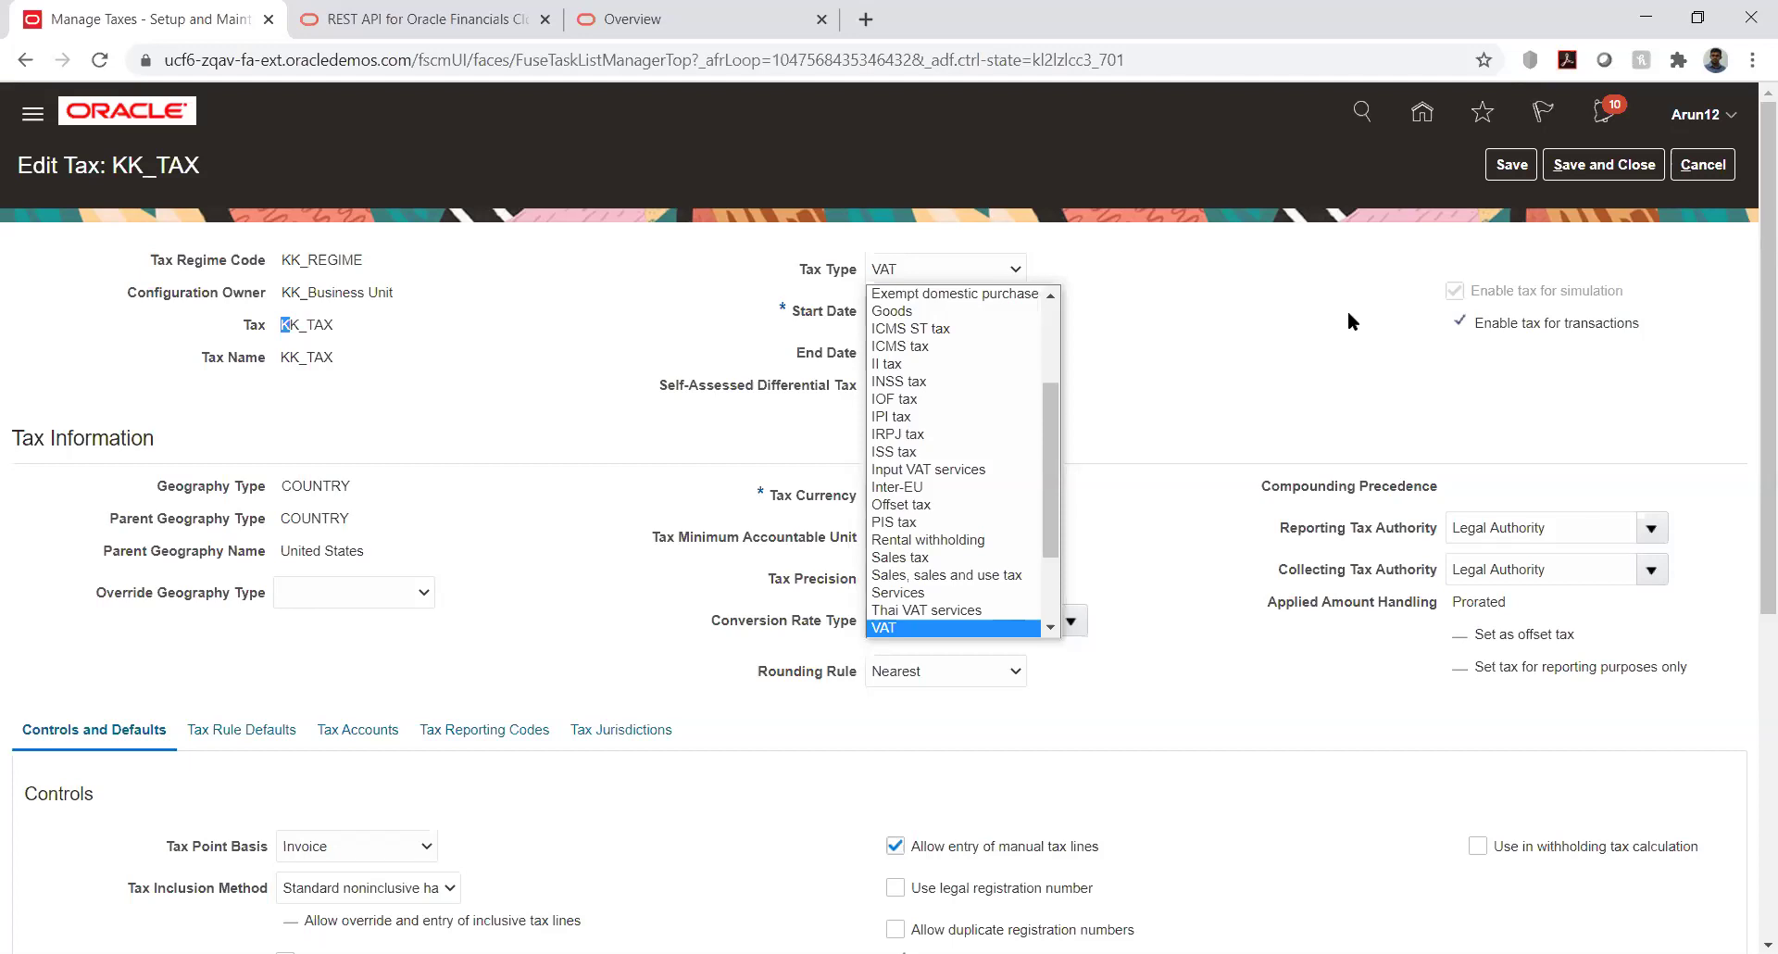
pyautogui.click(1404, 291)
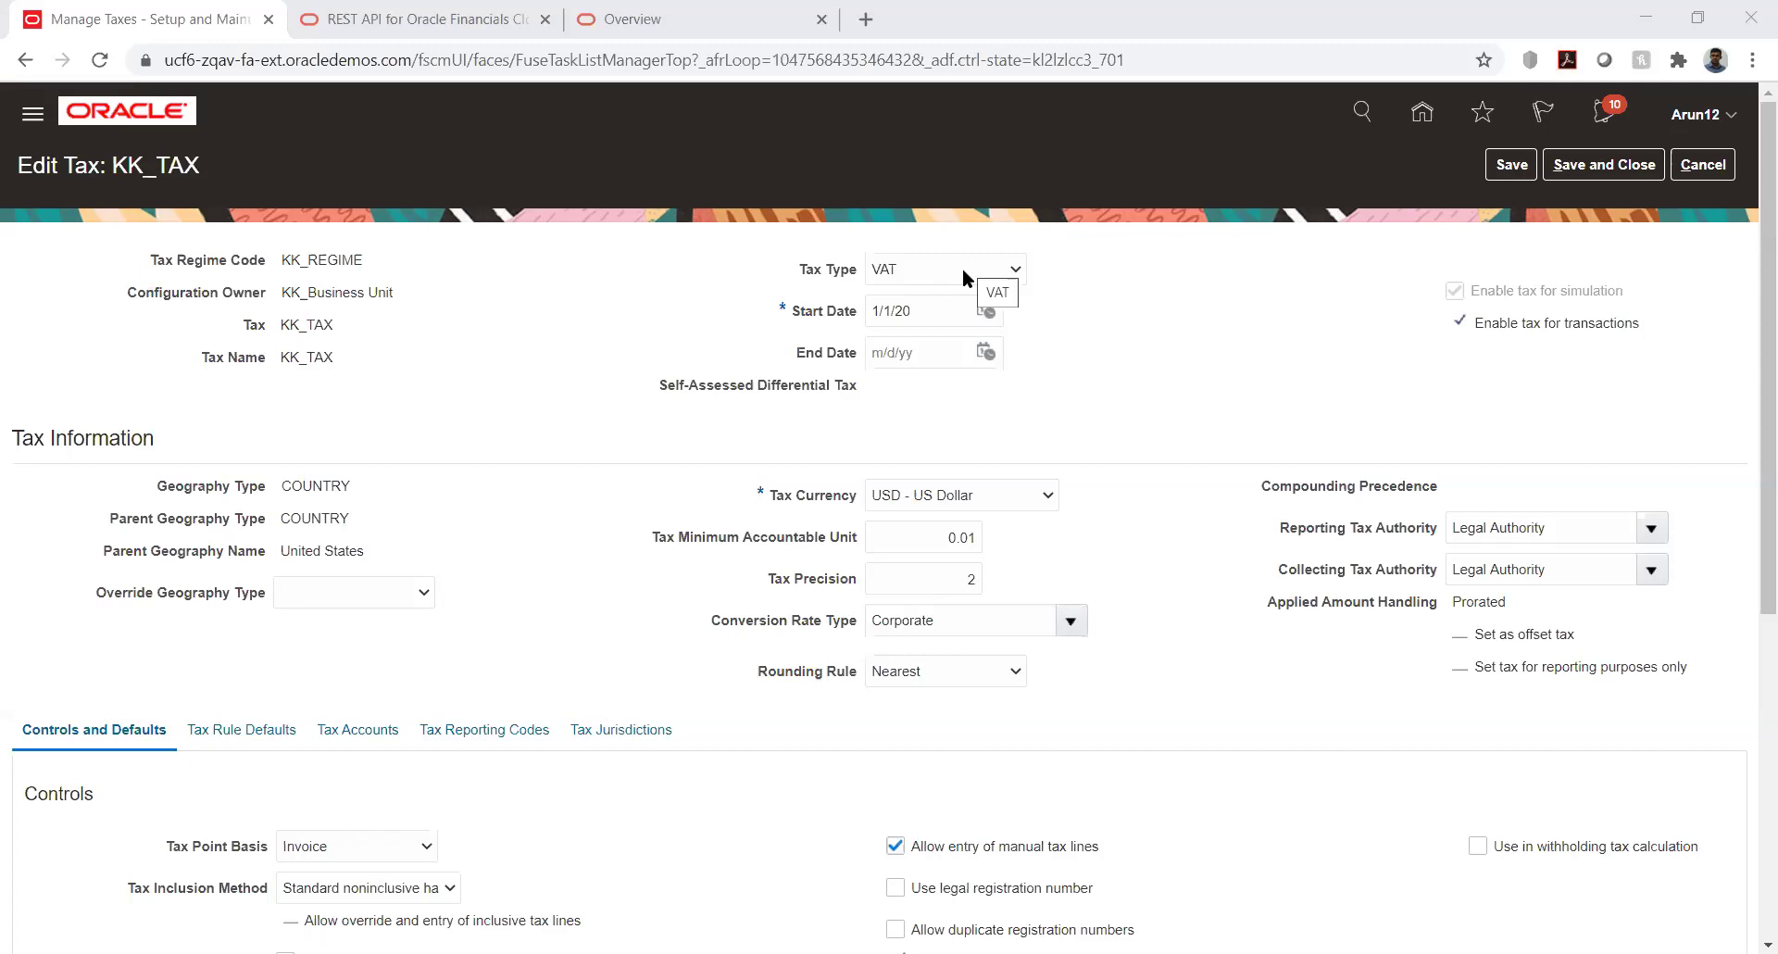
pyautogui.click(962, 269)
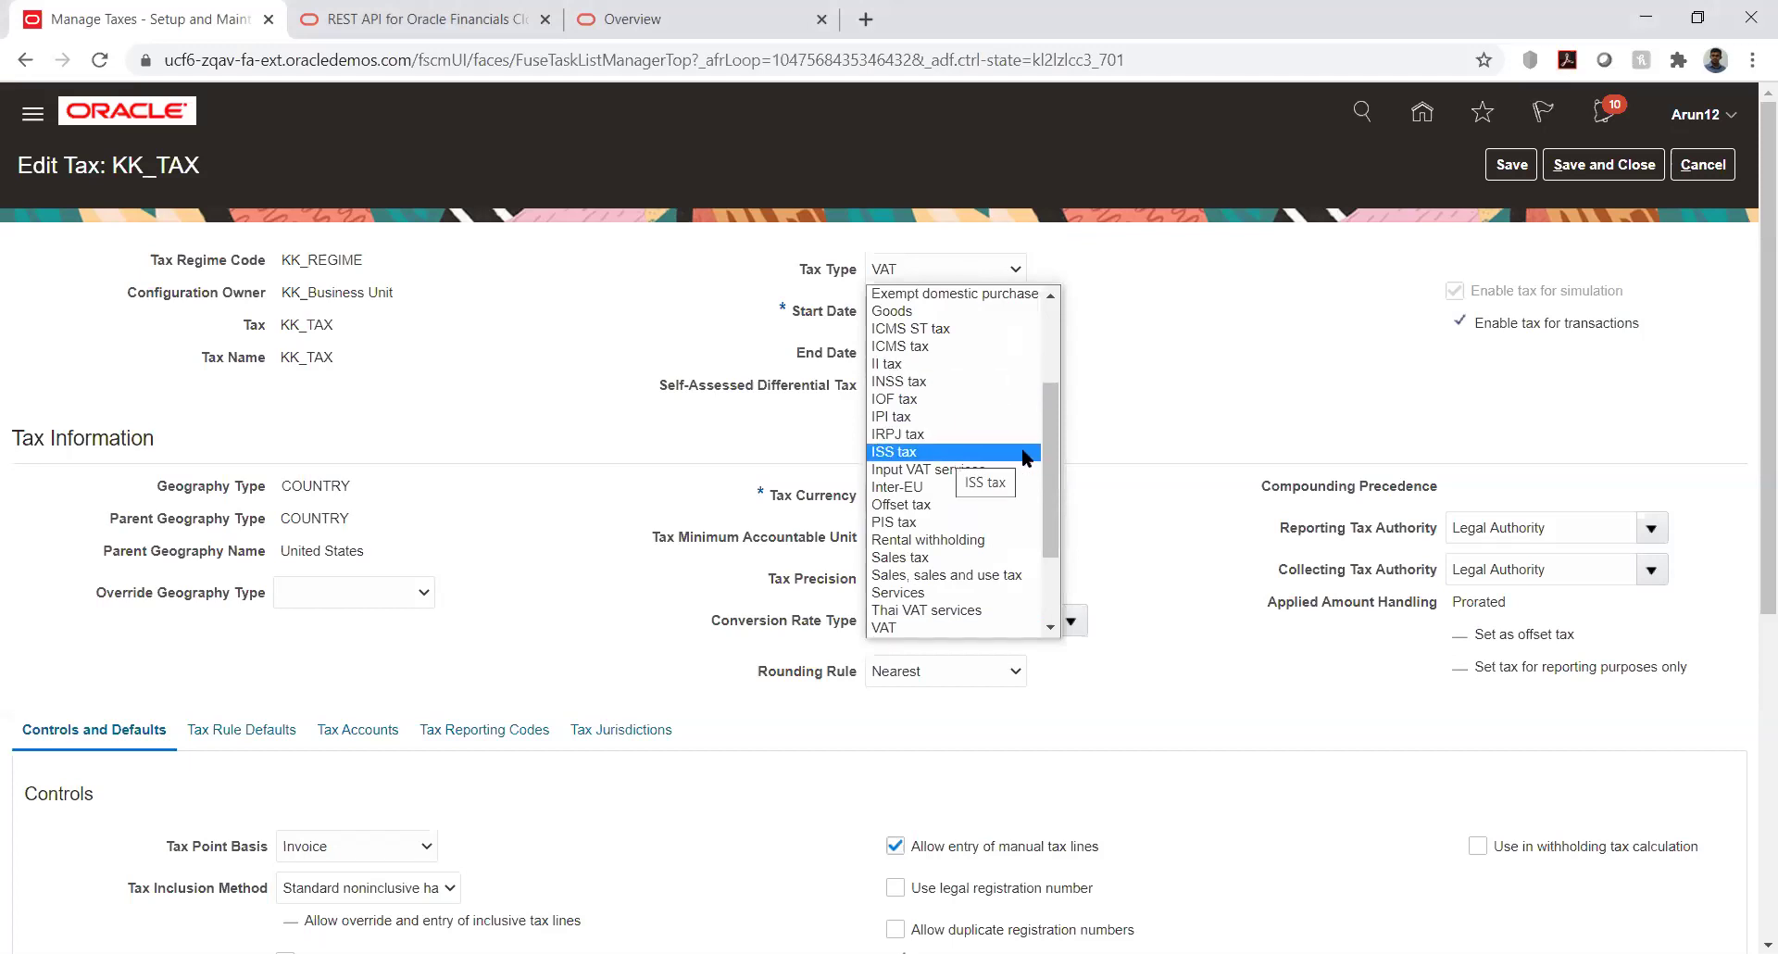
pyautogui.click(1169, 390)
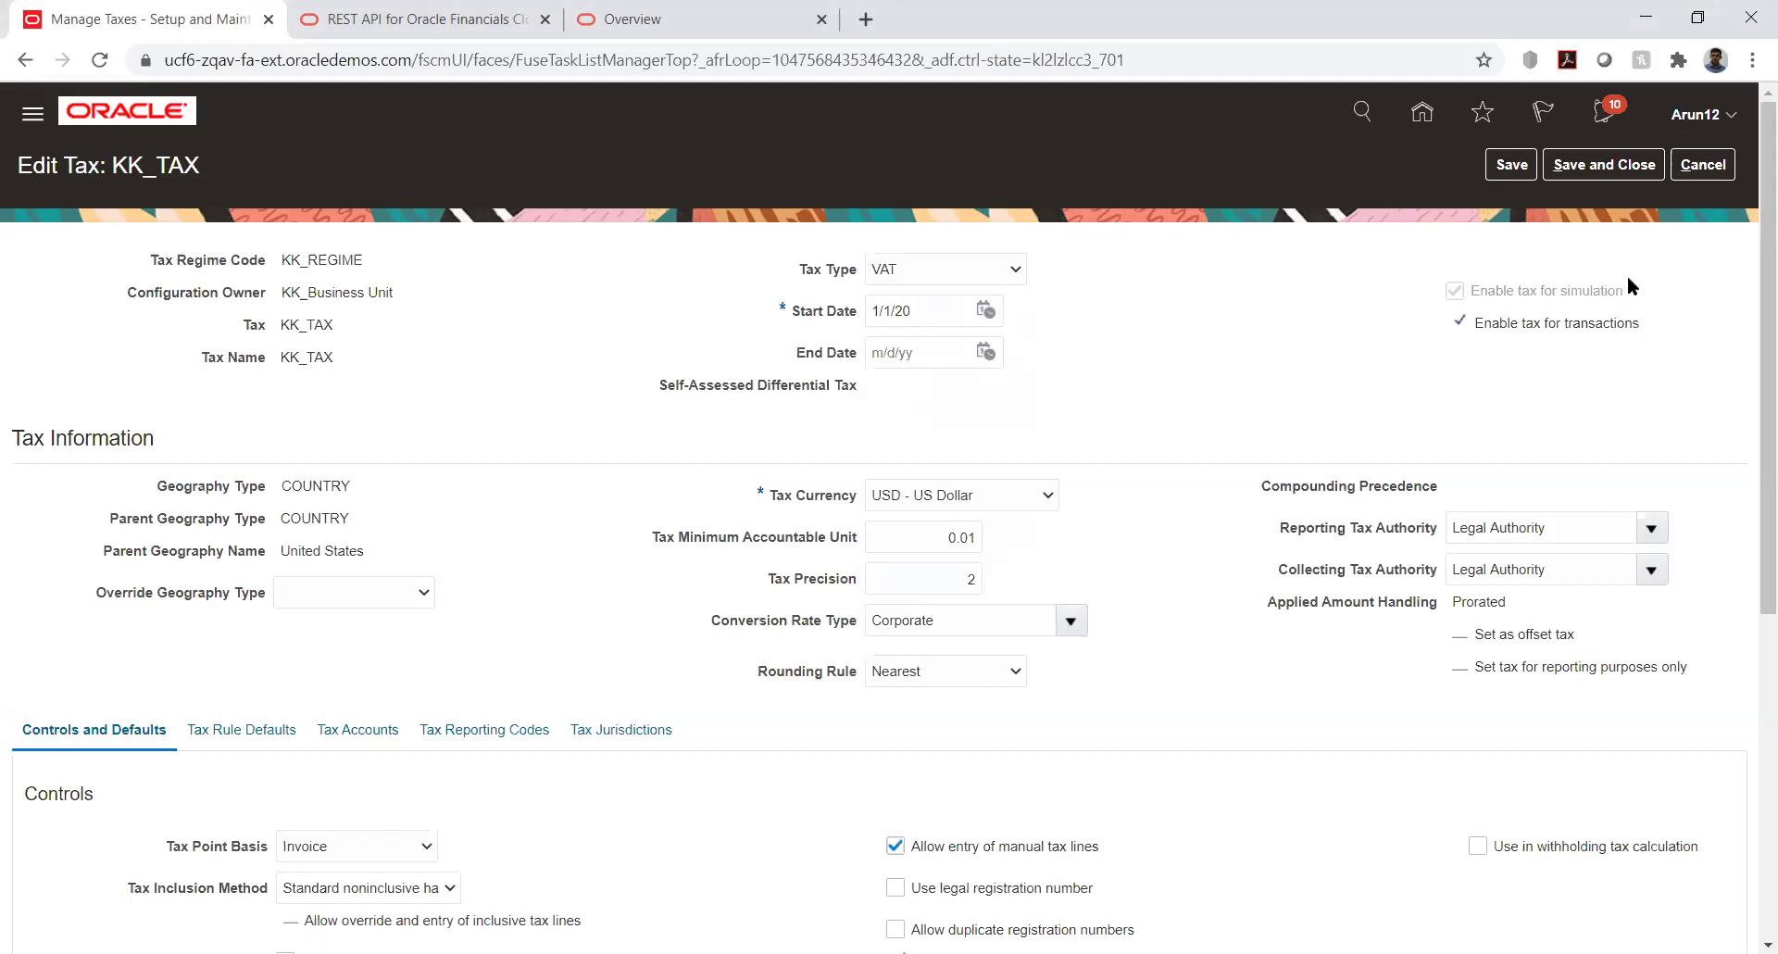
# Step: Examine the option that enables KK_TAX for transactions and look over the related settings of the tax
pyautogui.doubleClick(1489, 324)
pyautogui.click(1610, 322)
pyautogui.doubleClick(1496, 321)
pyautogui.moveTo(1755, 328); pyautogui.dragTo(1747, 459)
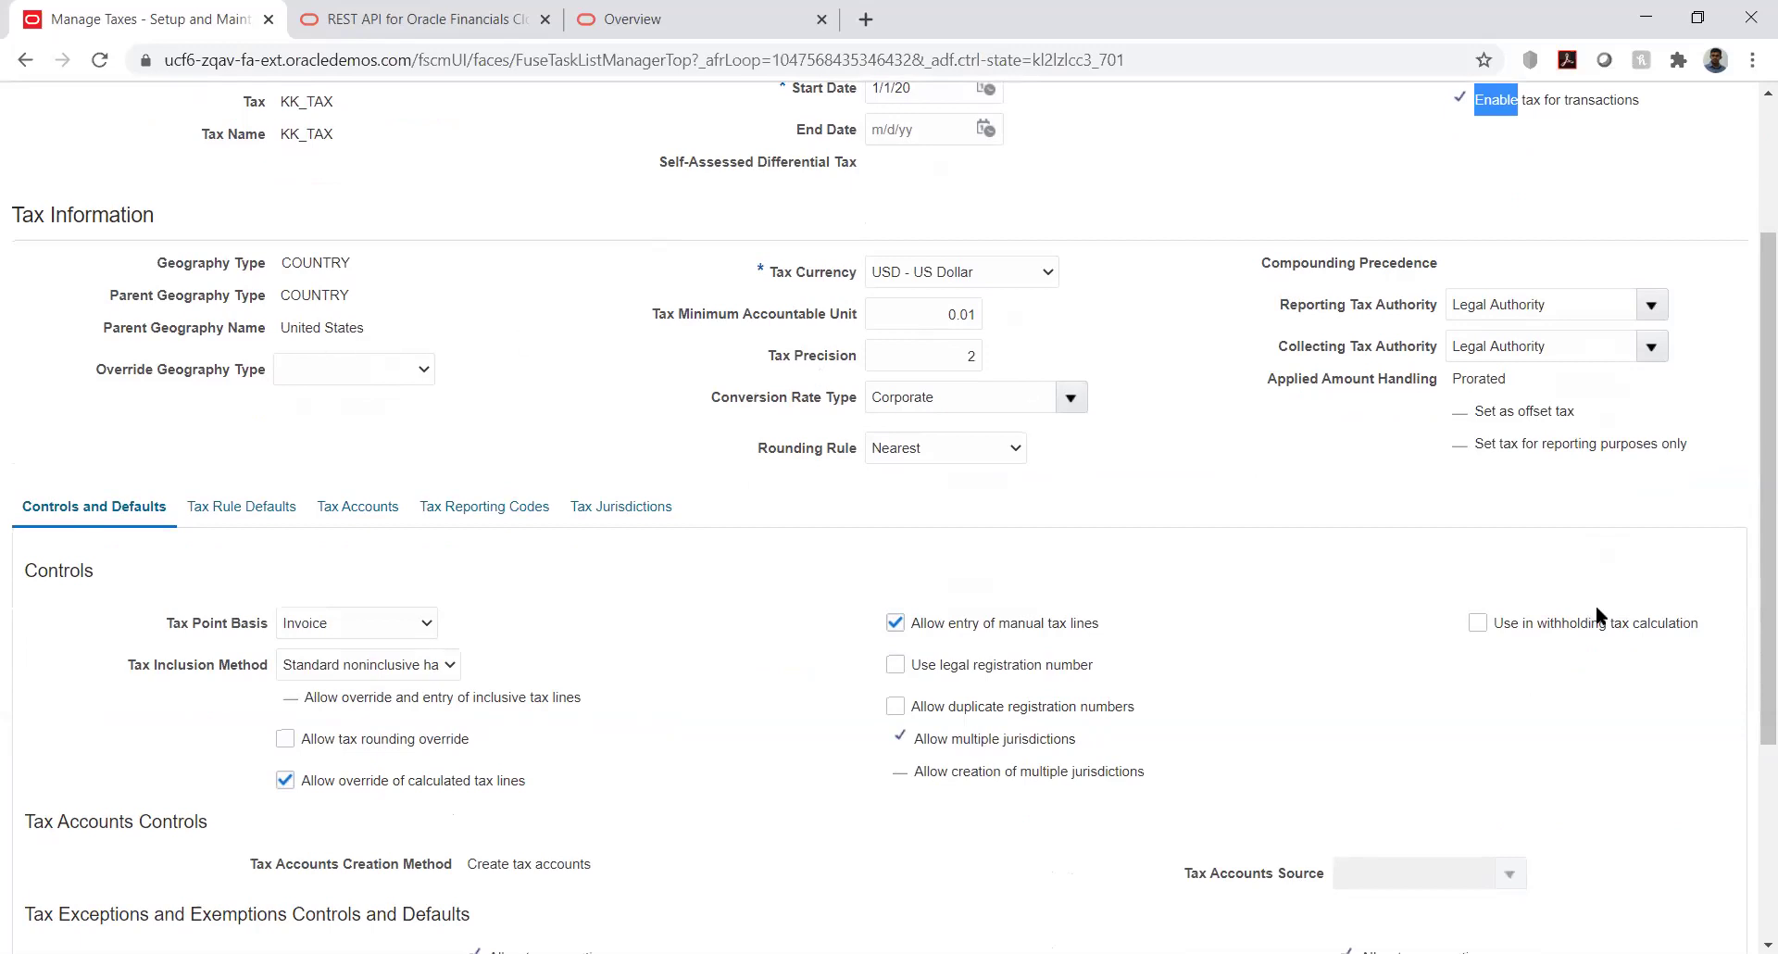
pyautogui.scroll(3, 1750, 444)
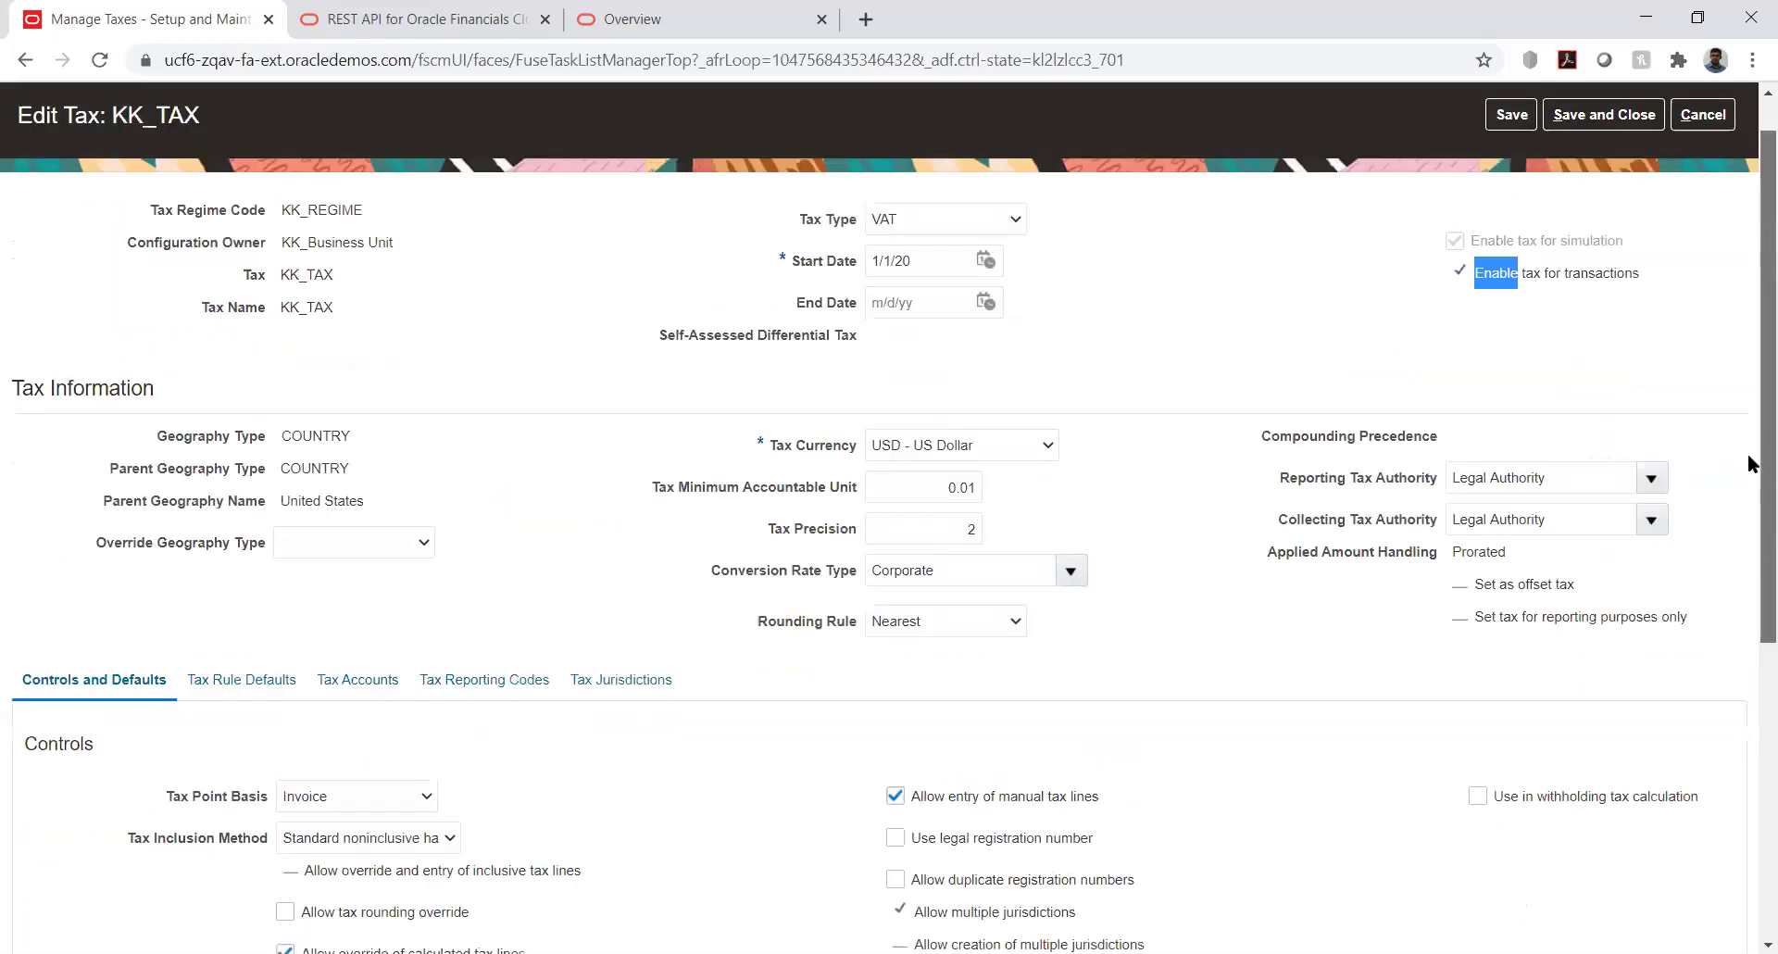
pyautogui.click(1548, 344)
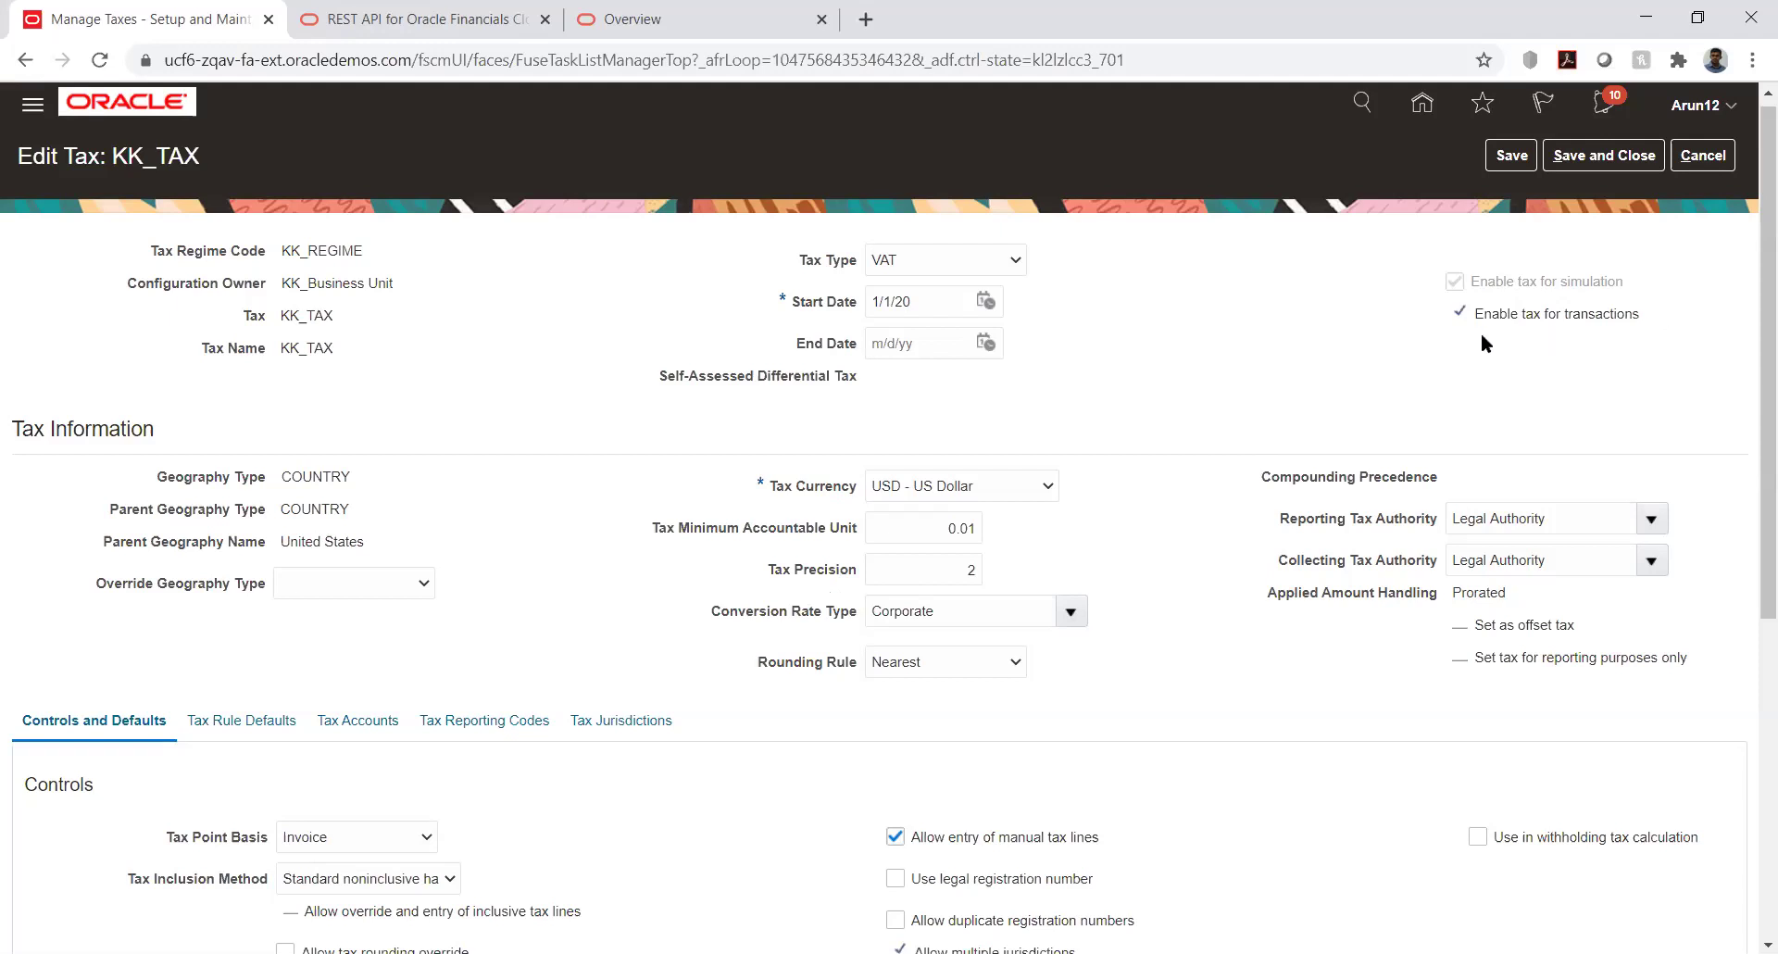
# Step: Review the tax rule defaults of KK_TAX, covering the tax applicability setting and the indirect defaults
pyautogui.click(260, 724)
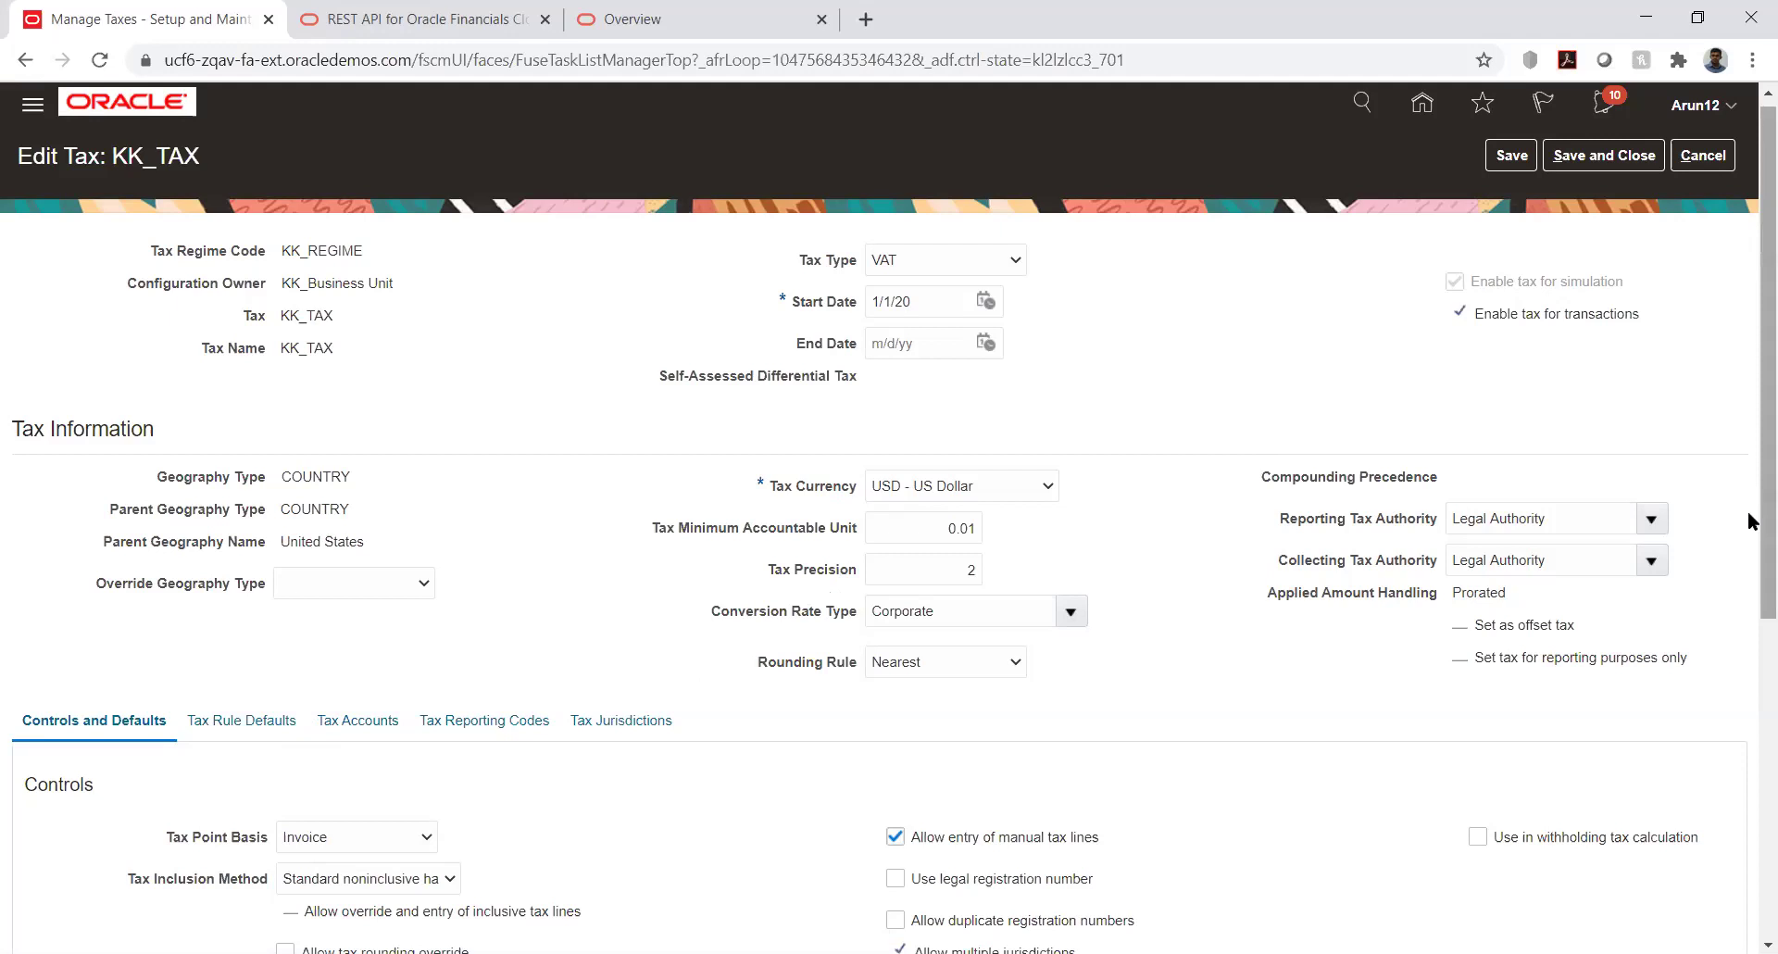
pyautogui.scroll(-1, 1750, 528)
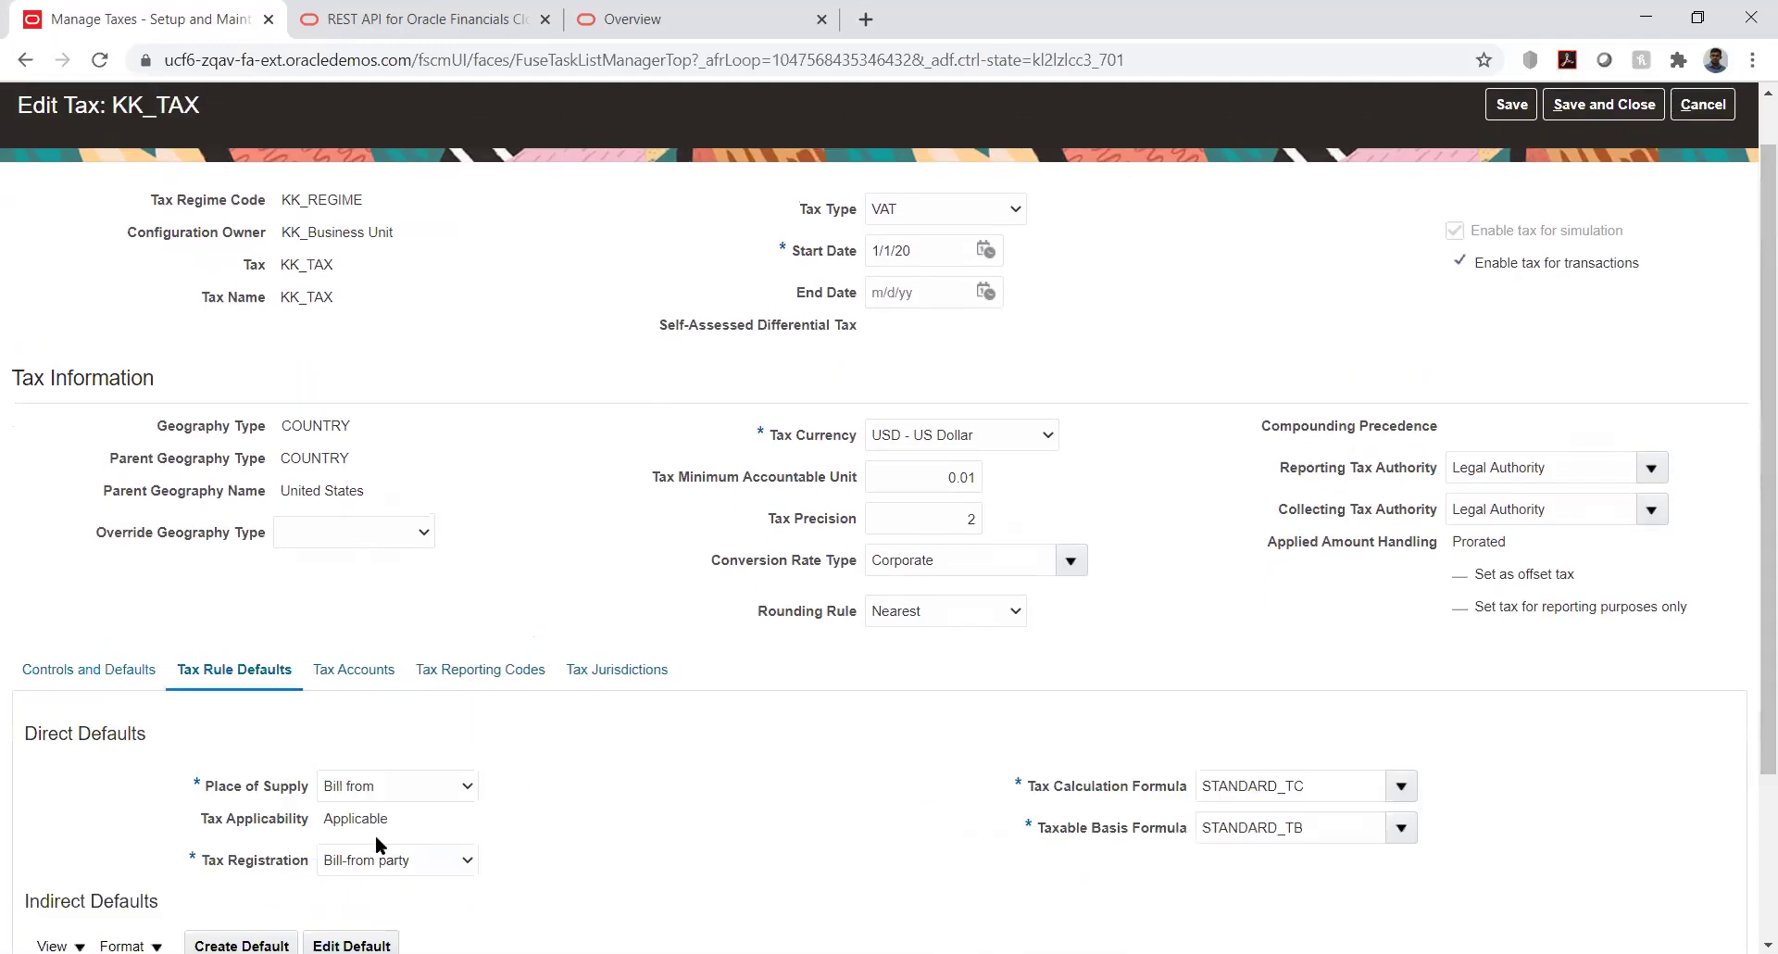
pyautogui.doubleClick(326, 816)
pyautogui.click(412, 838)
pyautogui.doubleClick(329, 820)
pyautogui.click(591, 800)
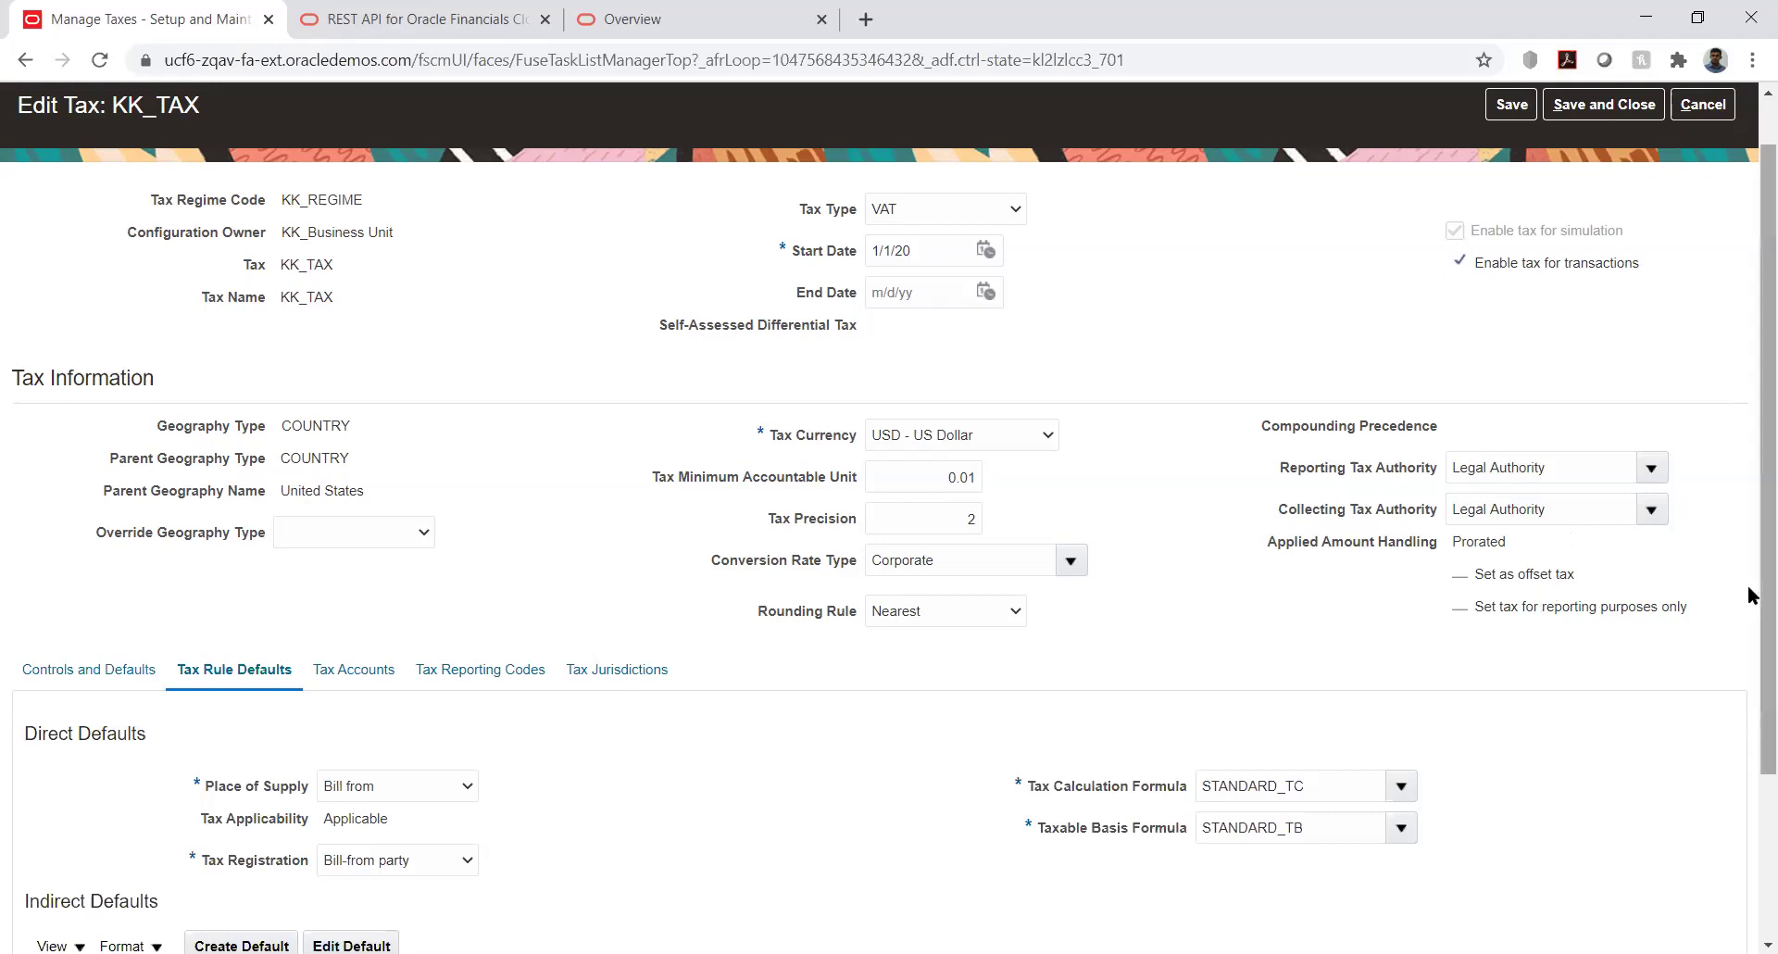
pyautogui.moveTo(1750, 620); pyautogui.dragTo(1750, 754)
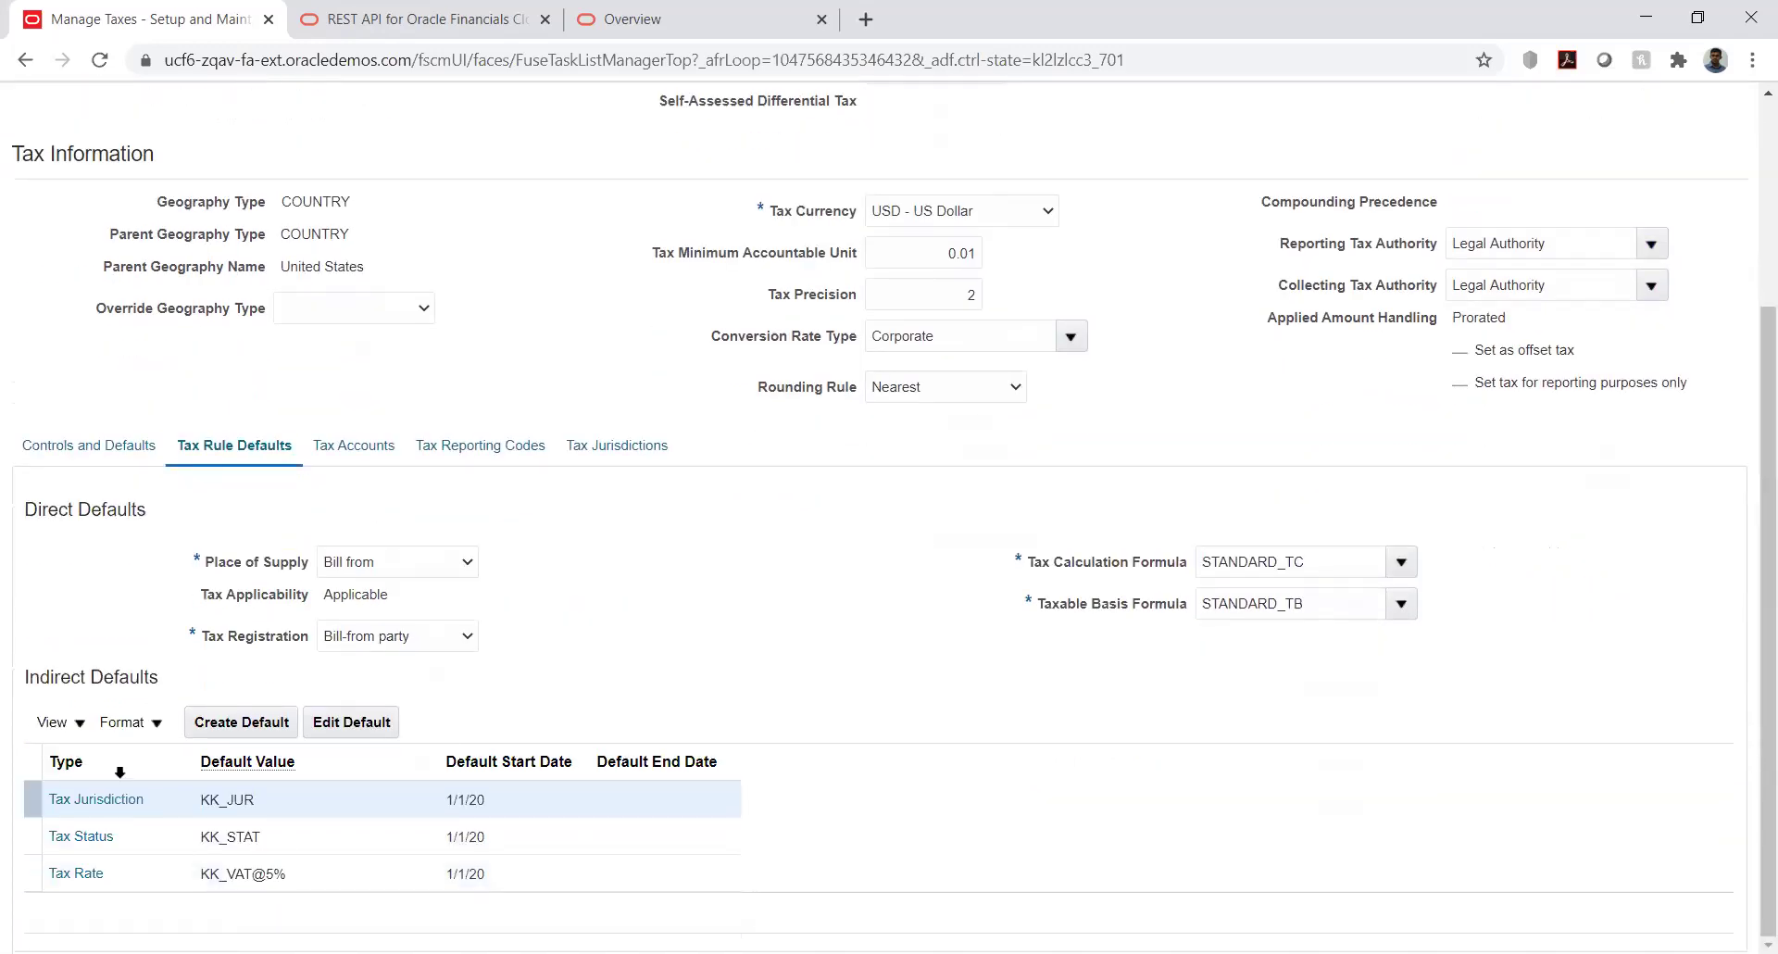
# Step: Review the controls and defaults of KK_TAX, from tax point basis through tax recovery
pyautogui.click(89, 450)
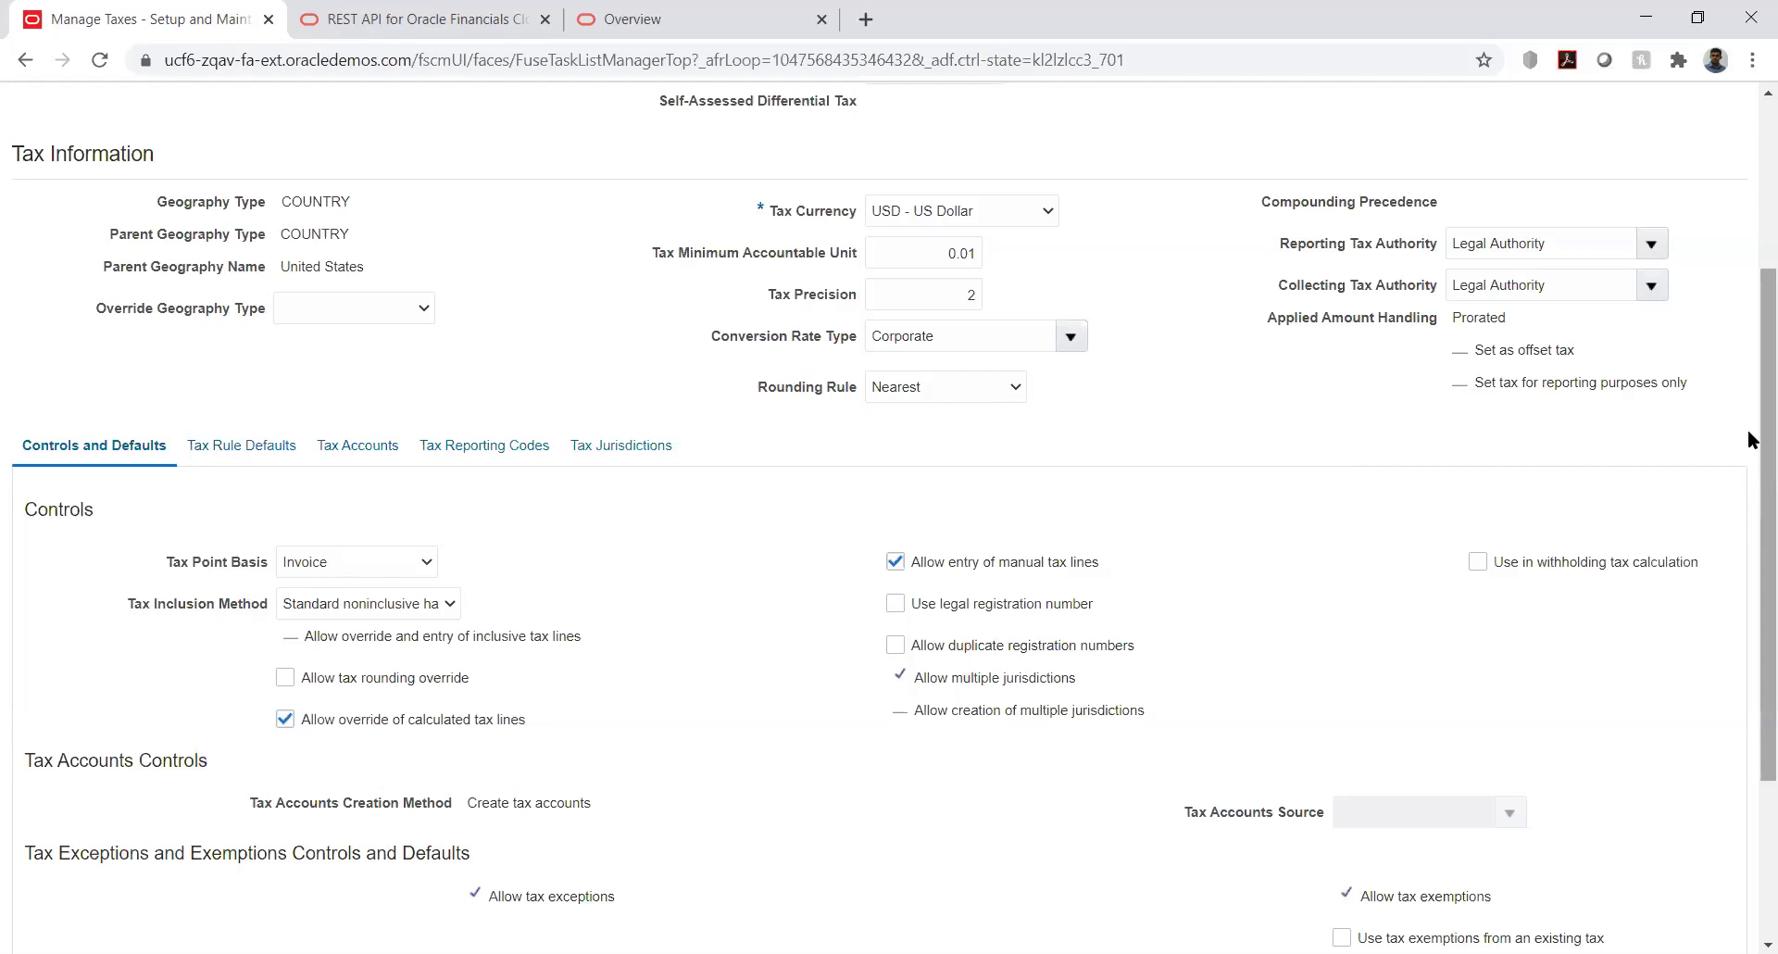
pyautogui.moveTo(1751, 439); pyautogui.dragTo(1750, 530)
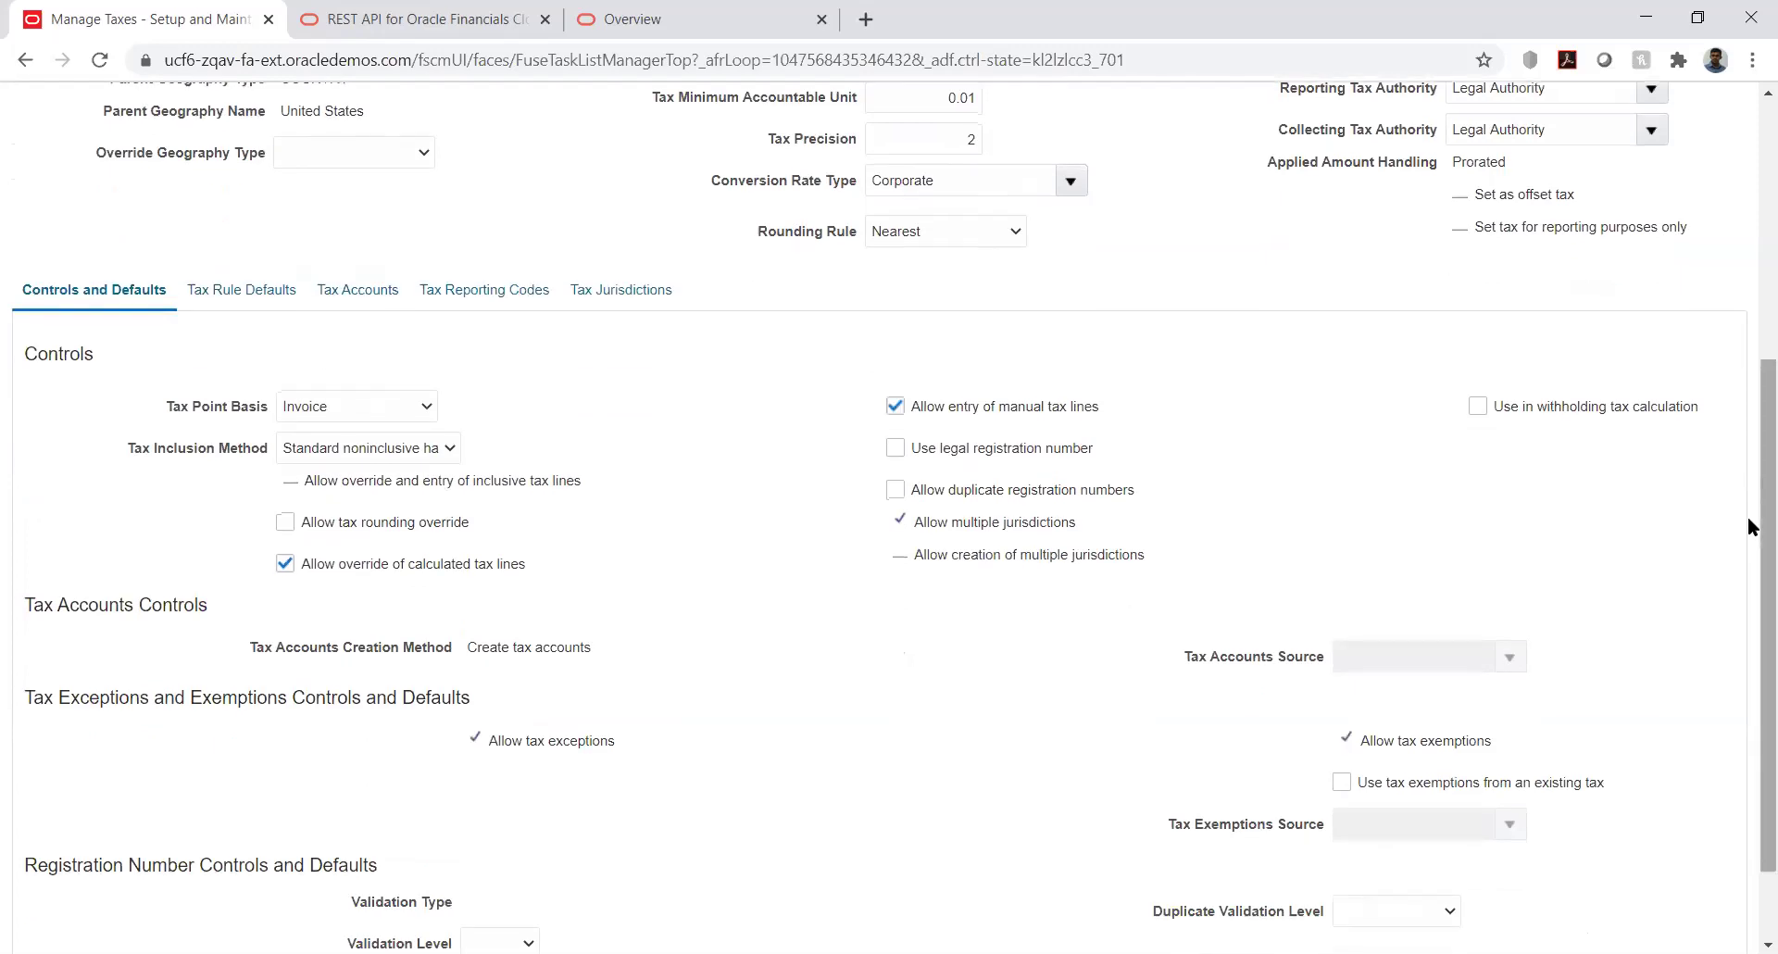
pyautogui.moveTo(1751, 526); pyautogui.dragTo(1745, 222)
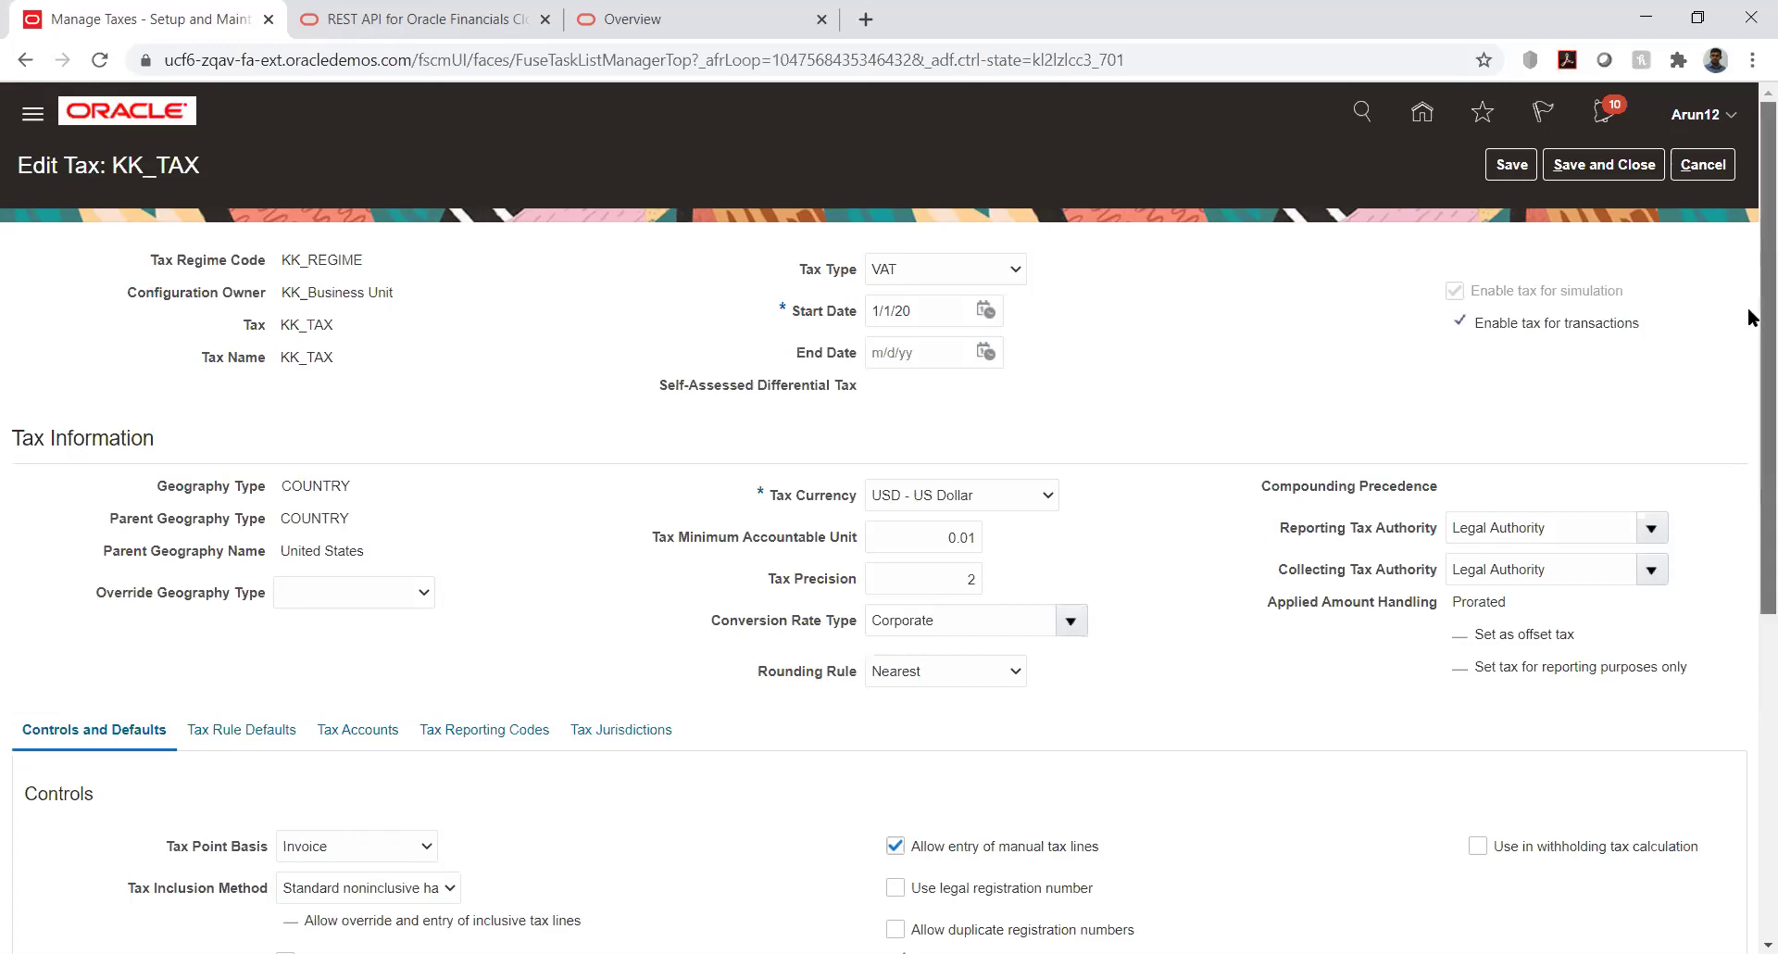
pyautogui.moveTo(1749, 317); pyautogui.dragTo(1742, 648)
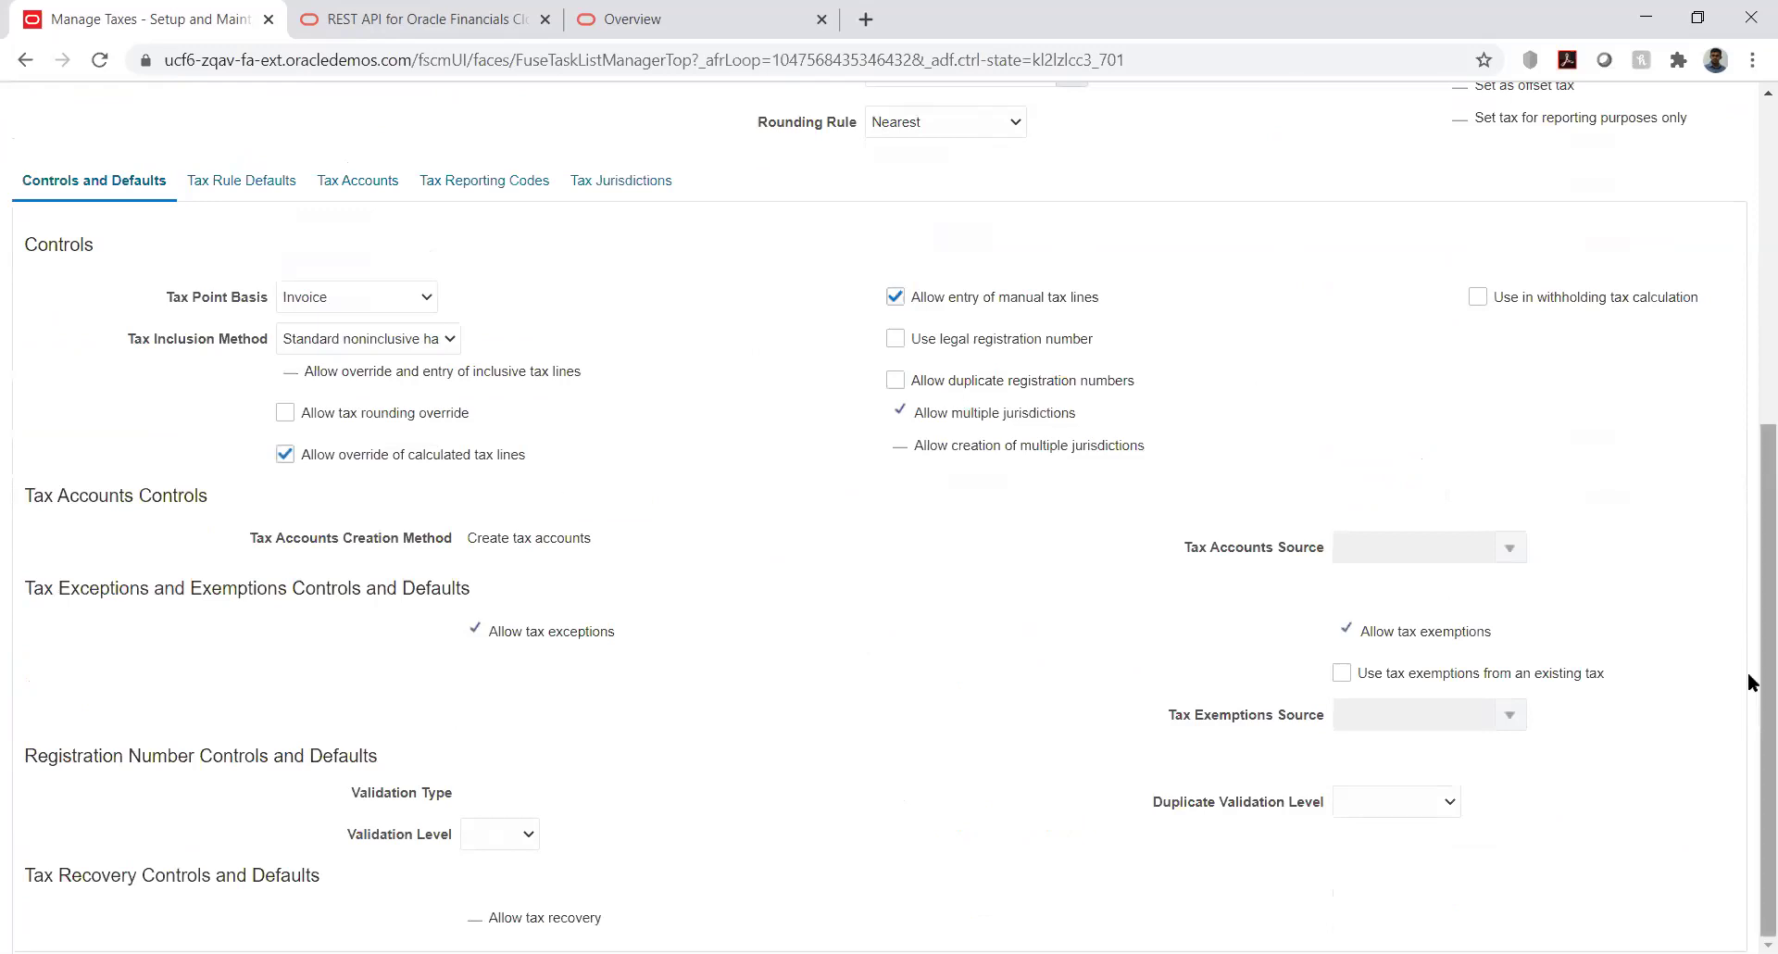
pyautogui.click(1744, 384)
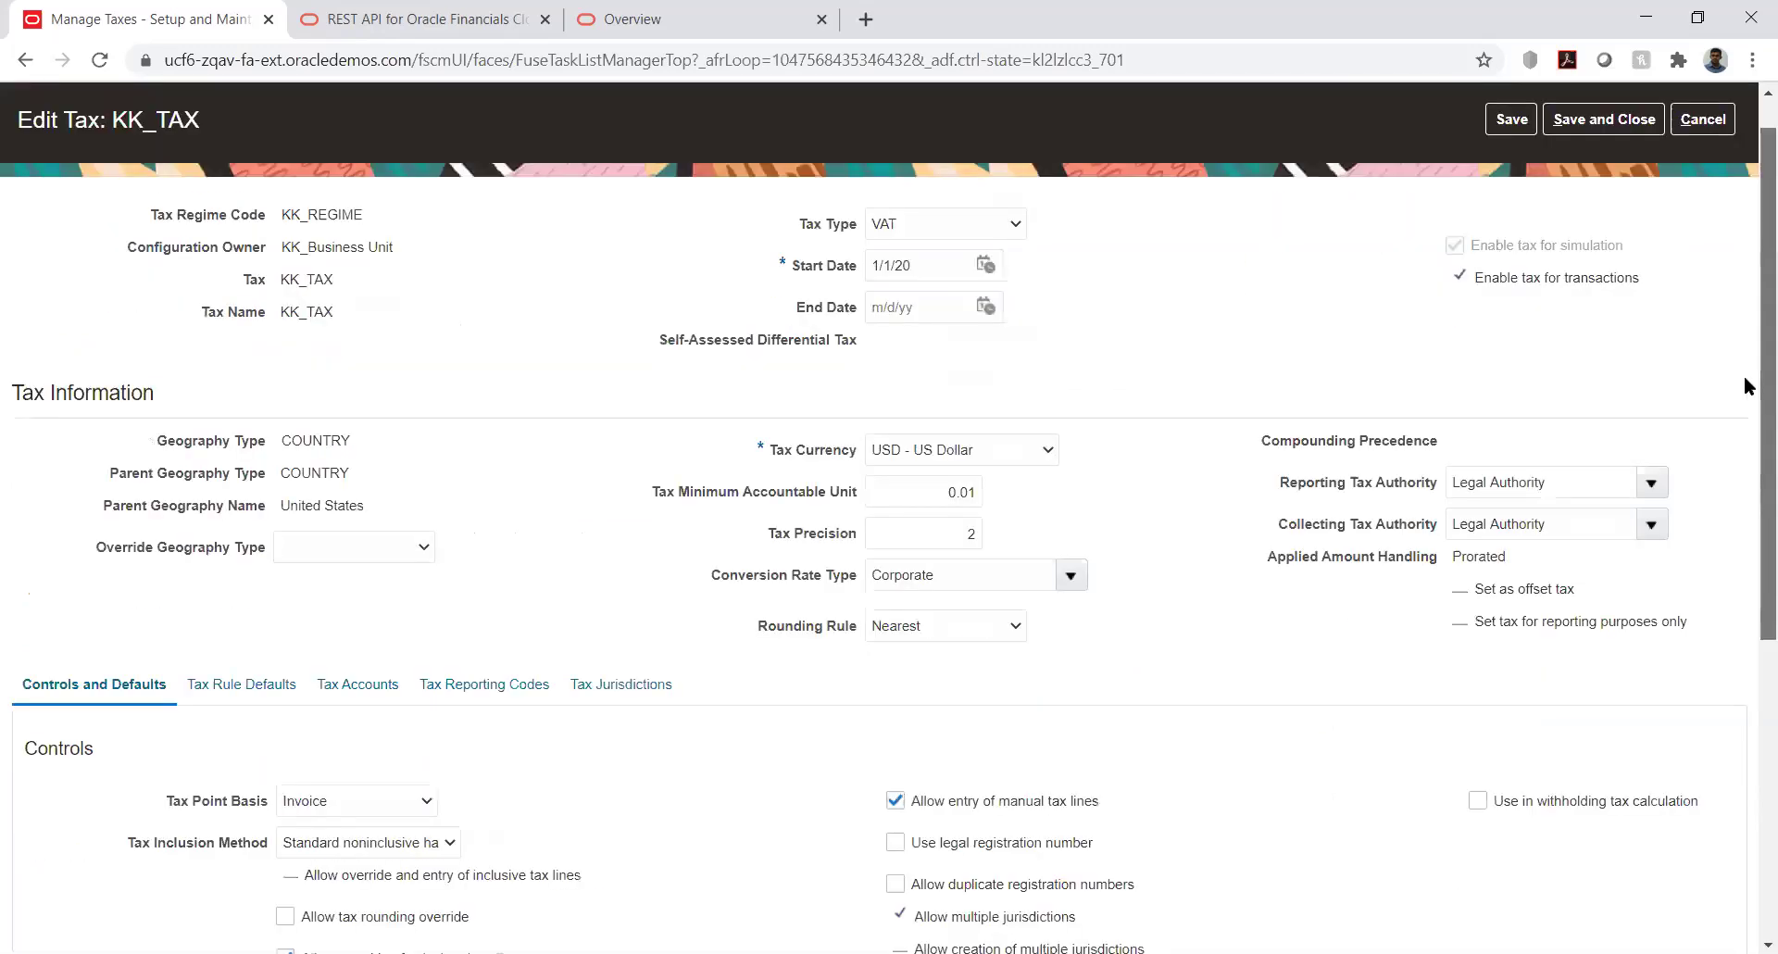
# Step: Examine the reporting tax authority assigned to KK_TAX in the tax information without changing it
pyautogui.doubleClick(1523, 485)
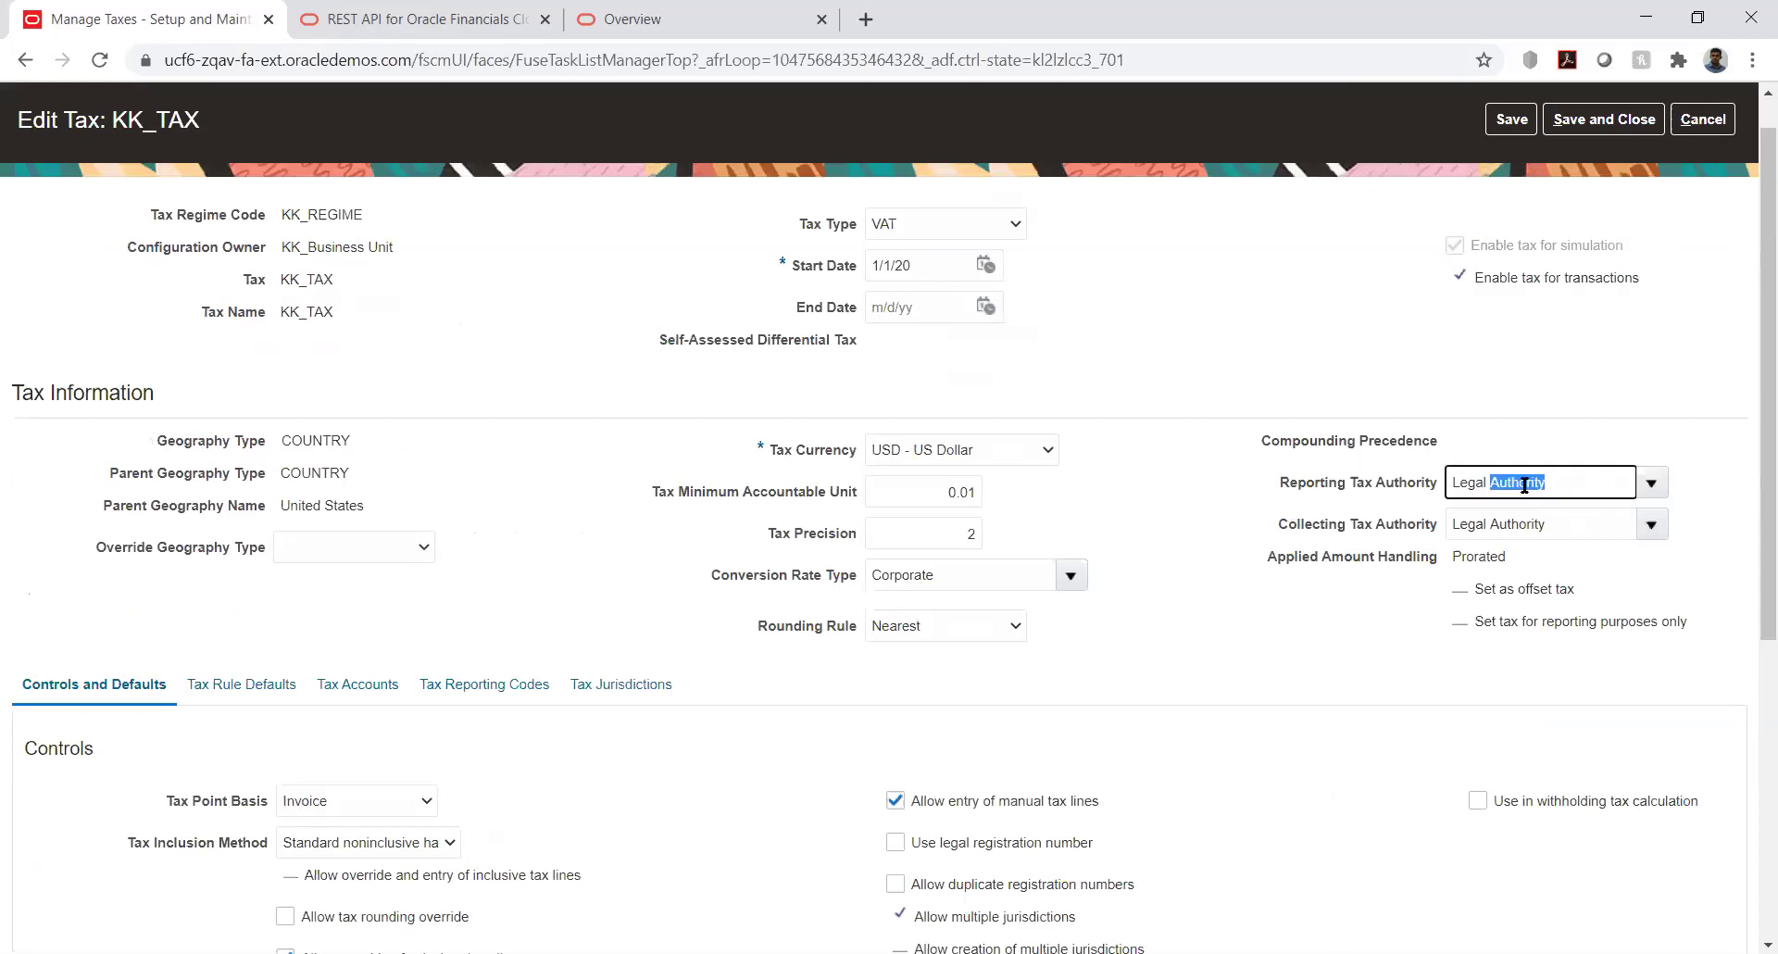
pyautogui.doubleClick(1468, 485)
pyautogui.scroll(-5, 1744, 712)
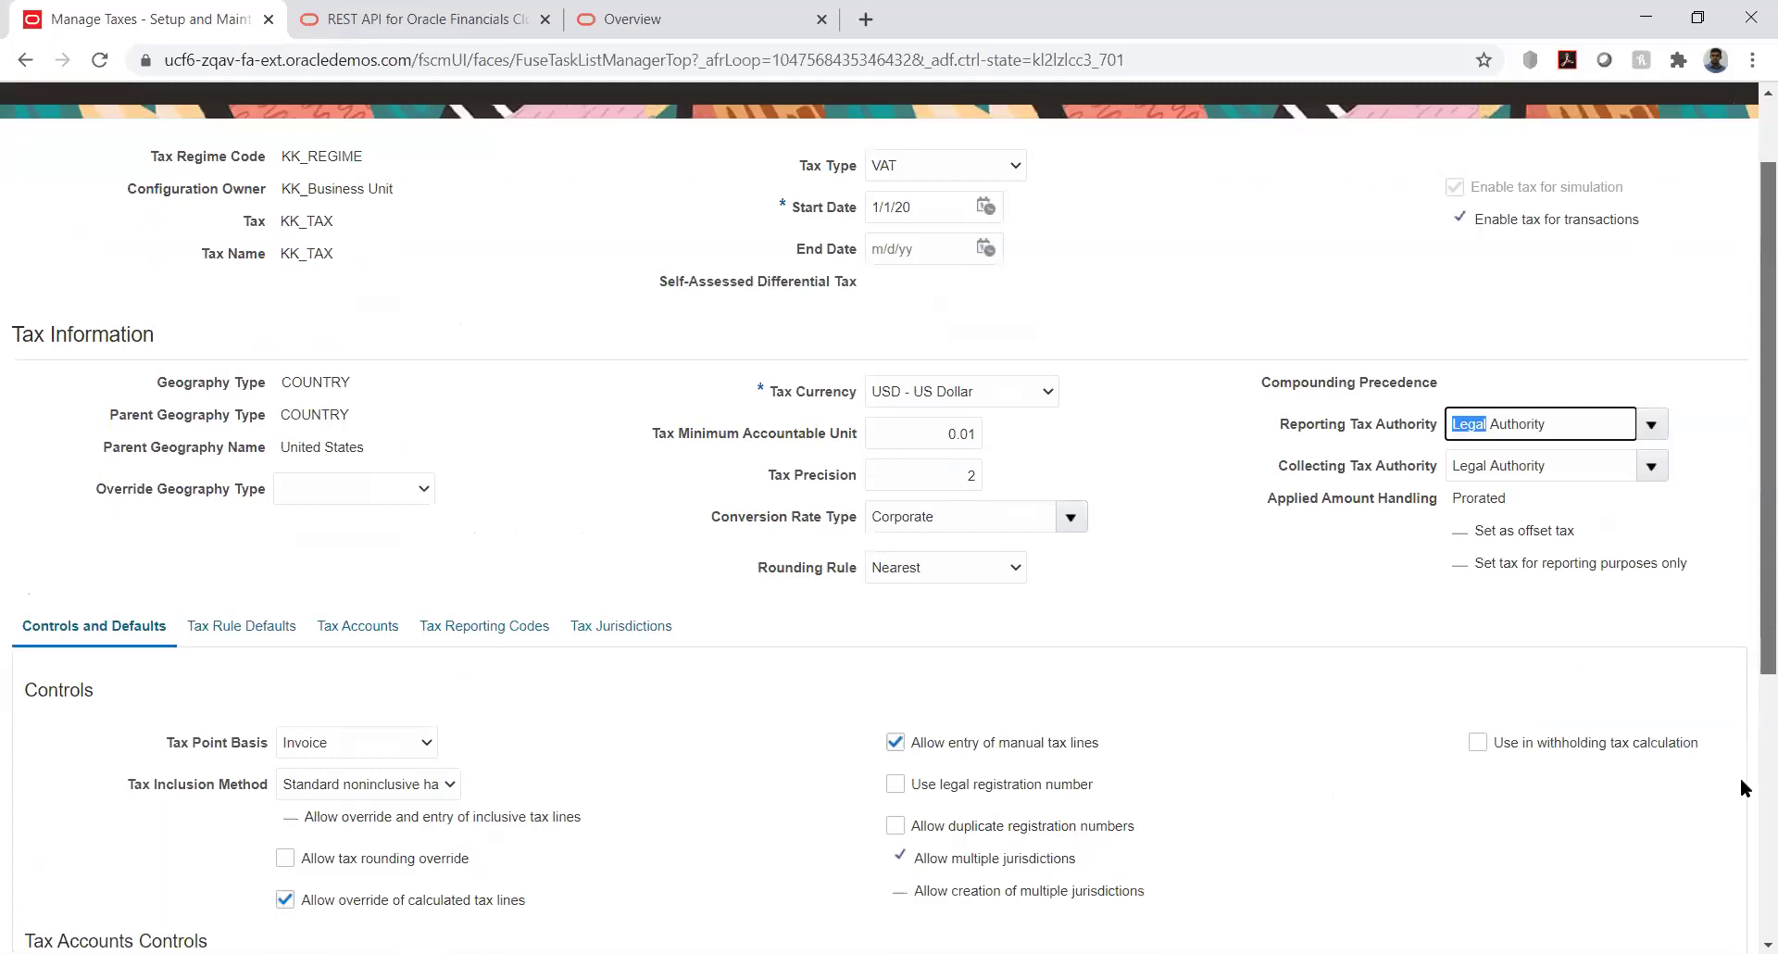
pyautogui.scroll(3, 1750, 777)
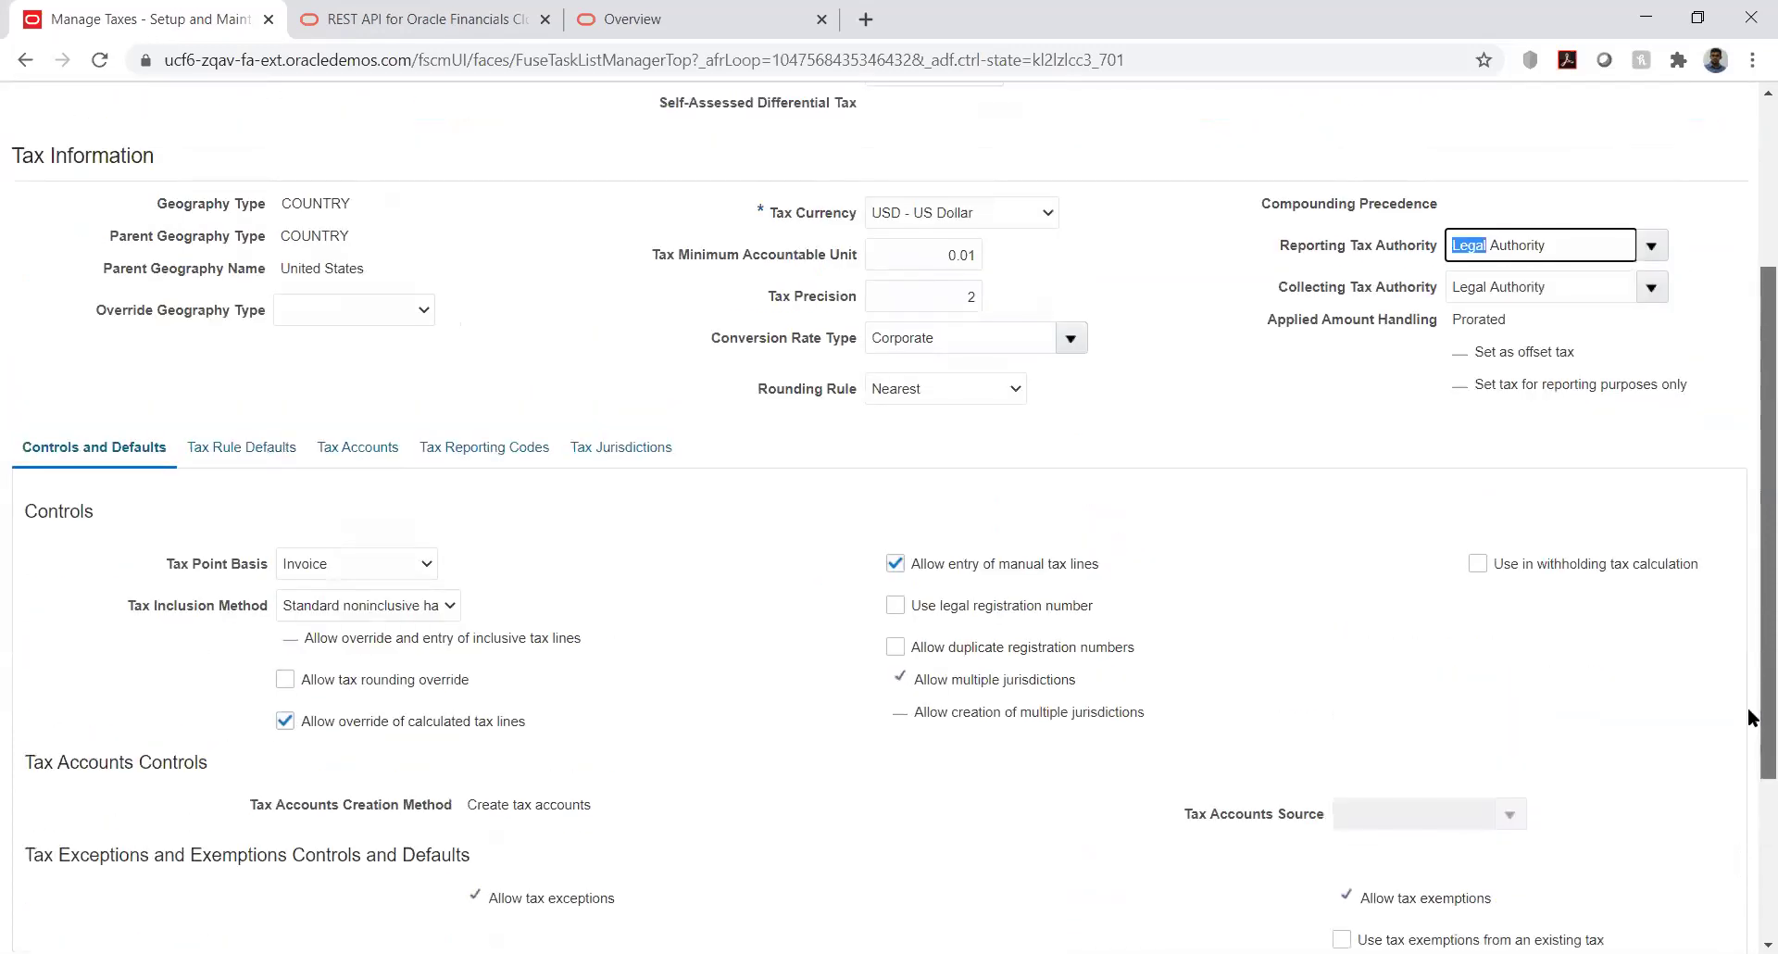
pyautogui.scroll(1, 1750, 715)
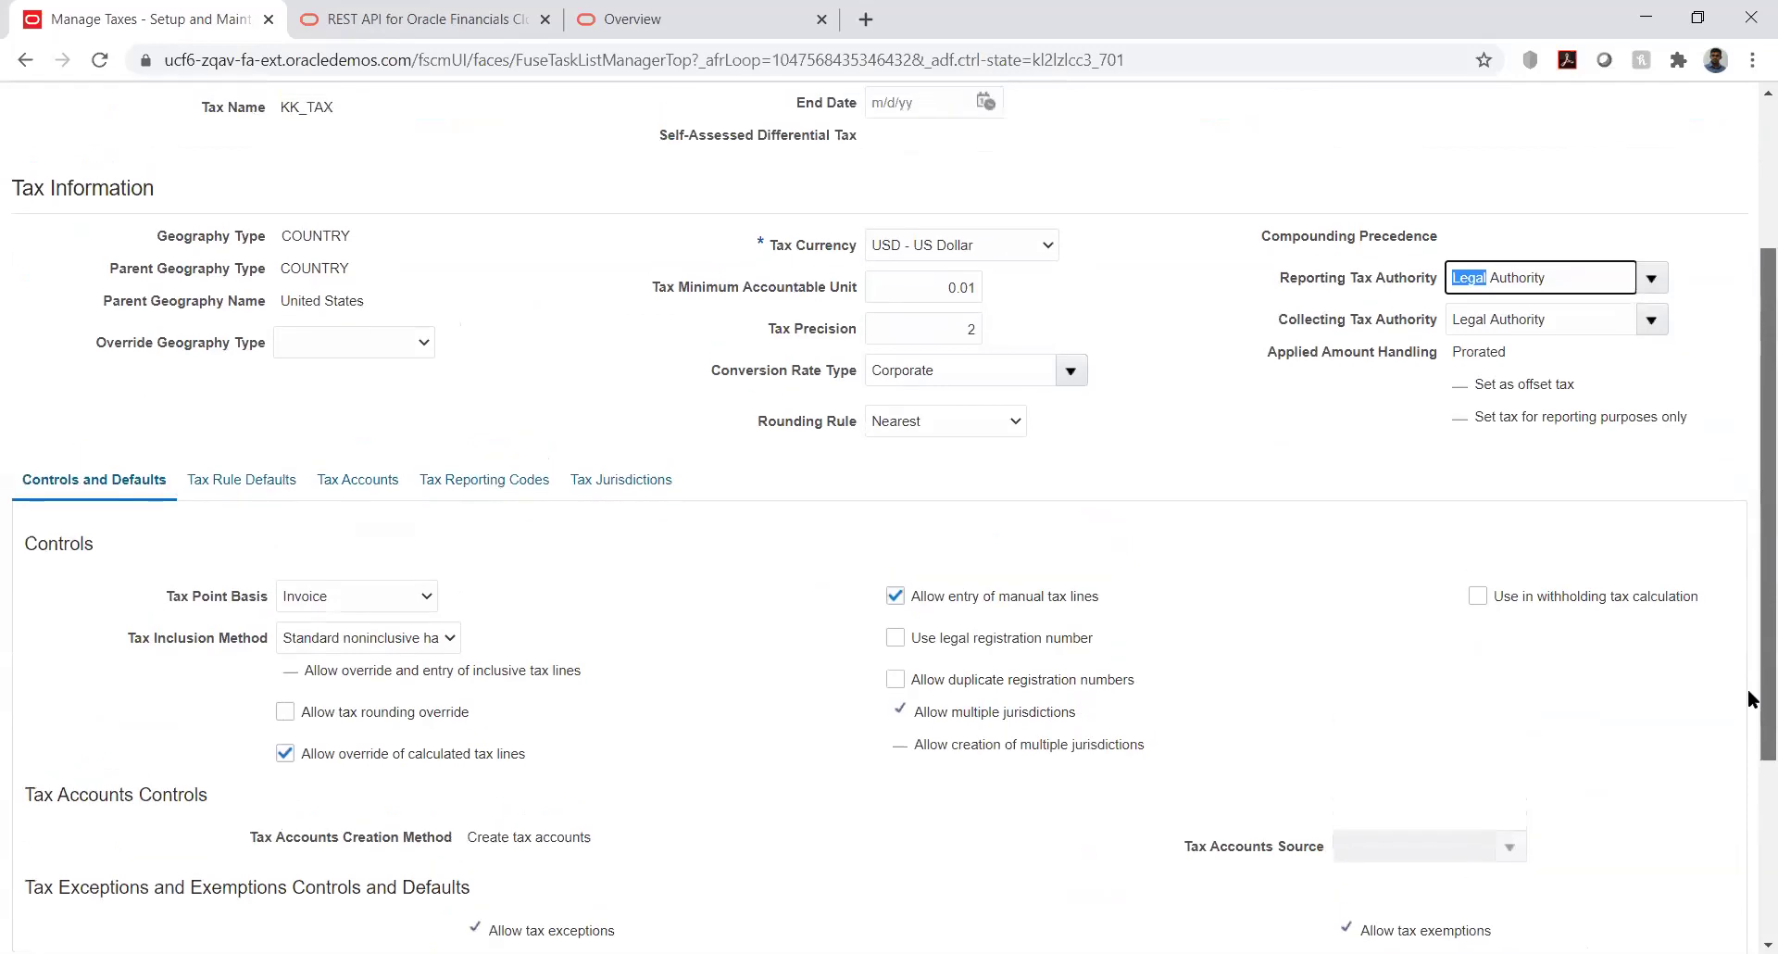
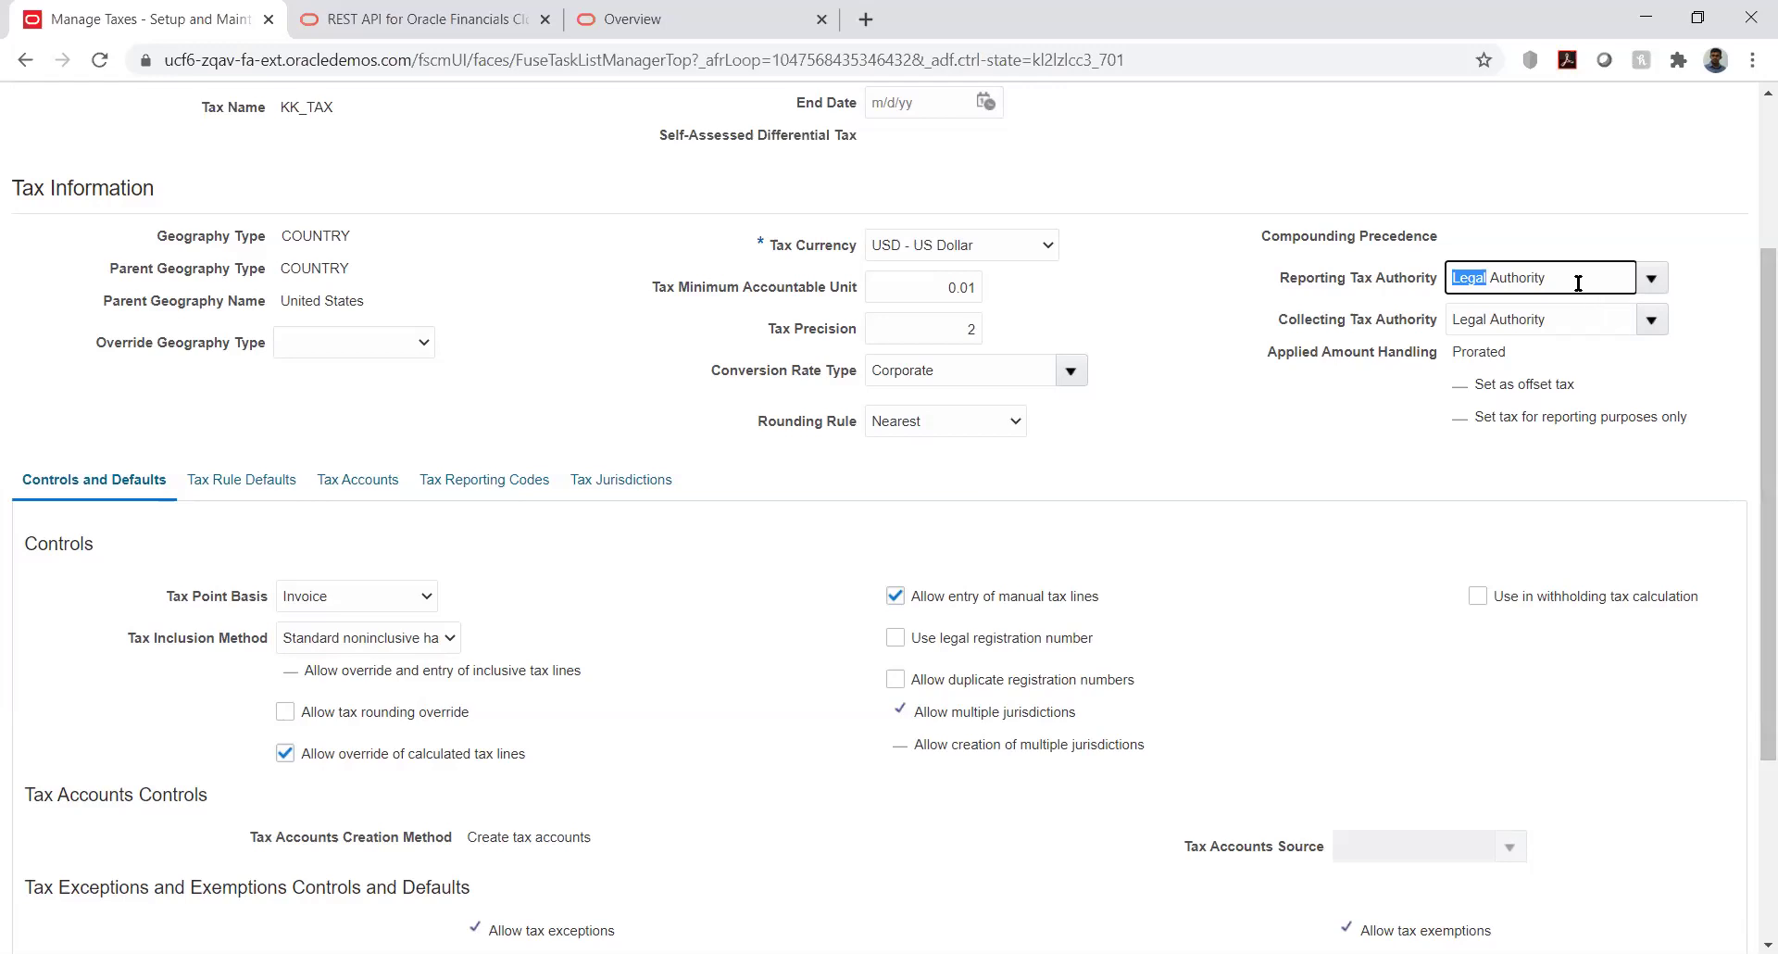
pyautogui.click(1609, 221)
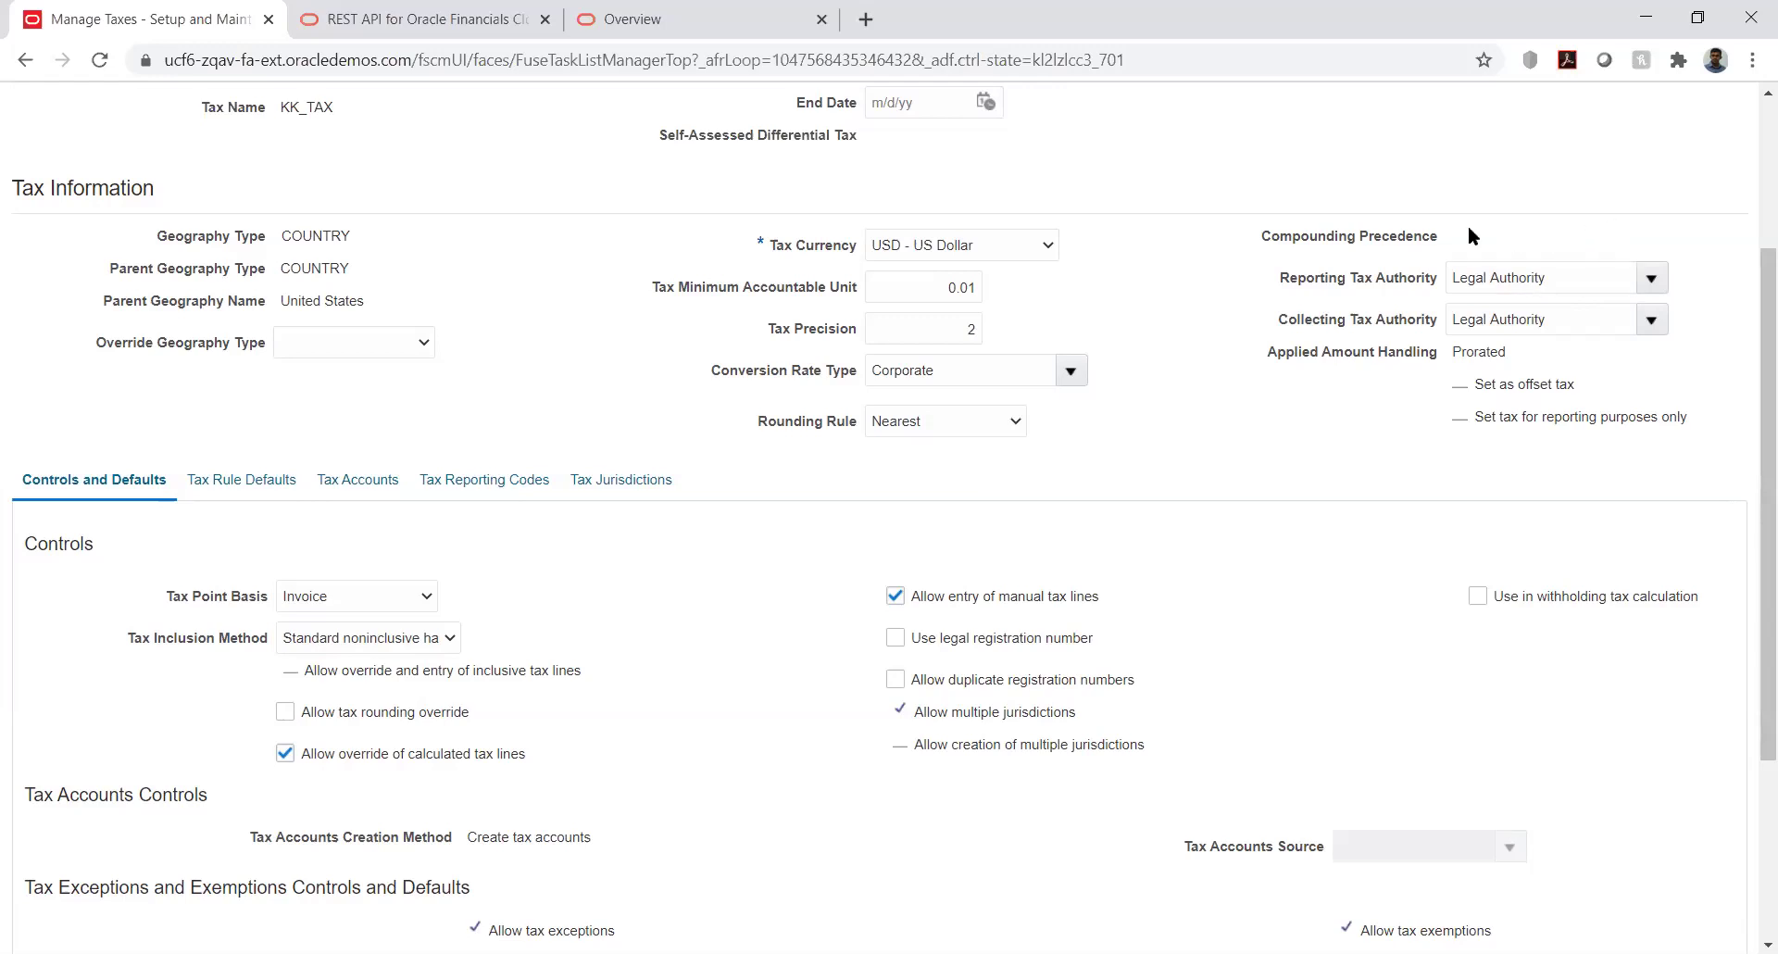
# Step: Examine the Compounding Precedence field in the tax information of KK_TAX
pyautogui.doubleClick(1407, 239)
pyautogui.click(1513, 246)
pyautogui.doubleClick(1267, 237)
pyautogui.click(1486, 243)
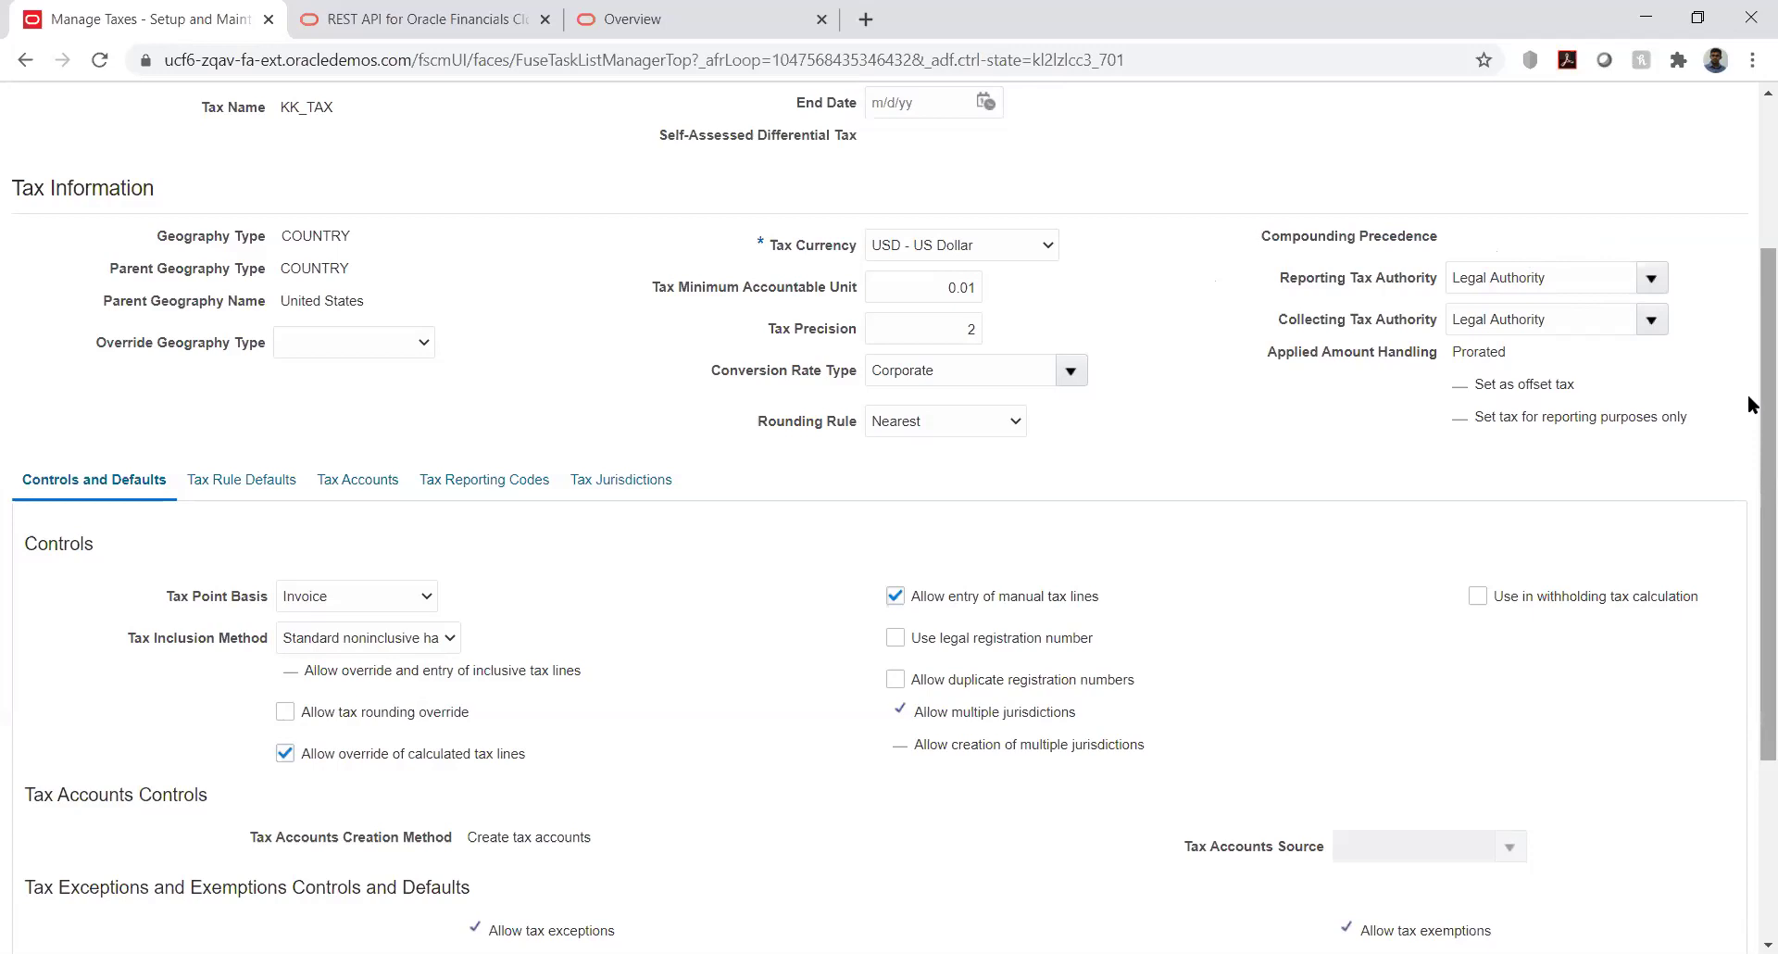
# Step: Review the Tax Point Basis and Tax Inclusion Method options, keeping Invoice and standard noninclusive handling
pyautogui.moveTo(1750, 405); pyautogui.dragTo(1737, 492)
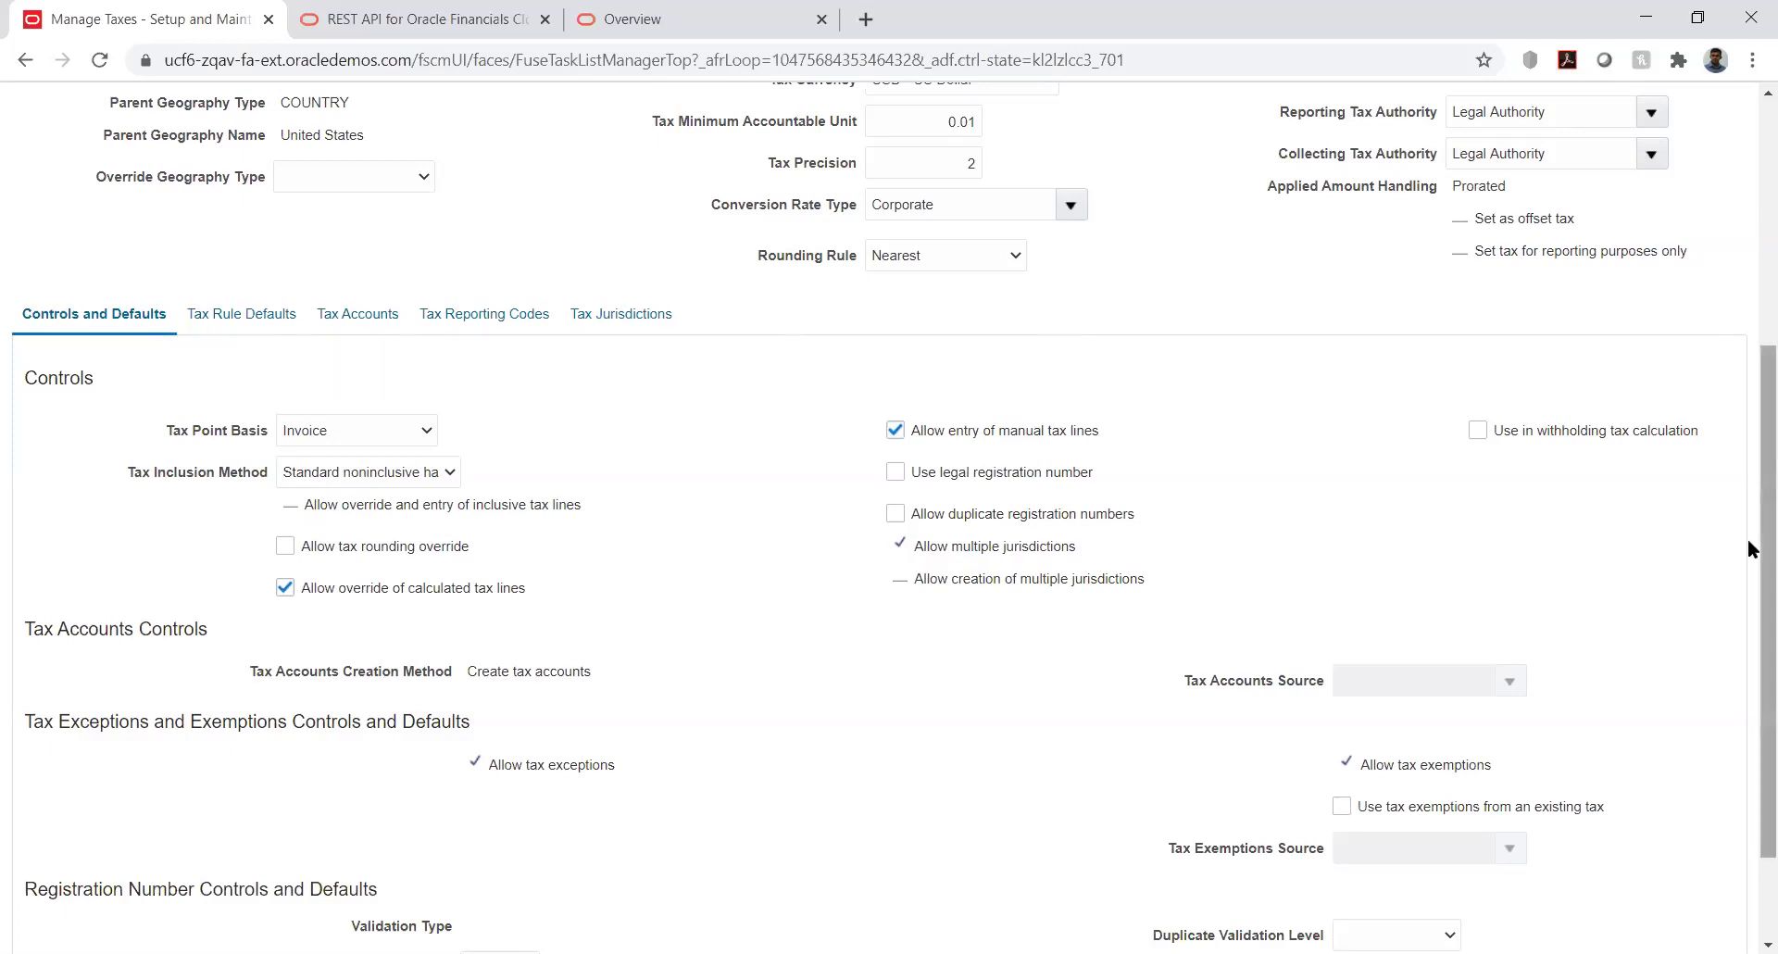
pyautogui.moveTo(1750, 548); pyautogui.dragTo(1746, 644)
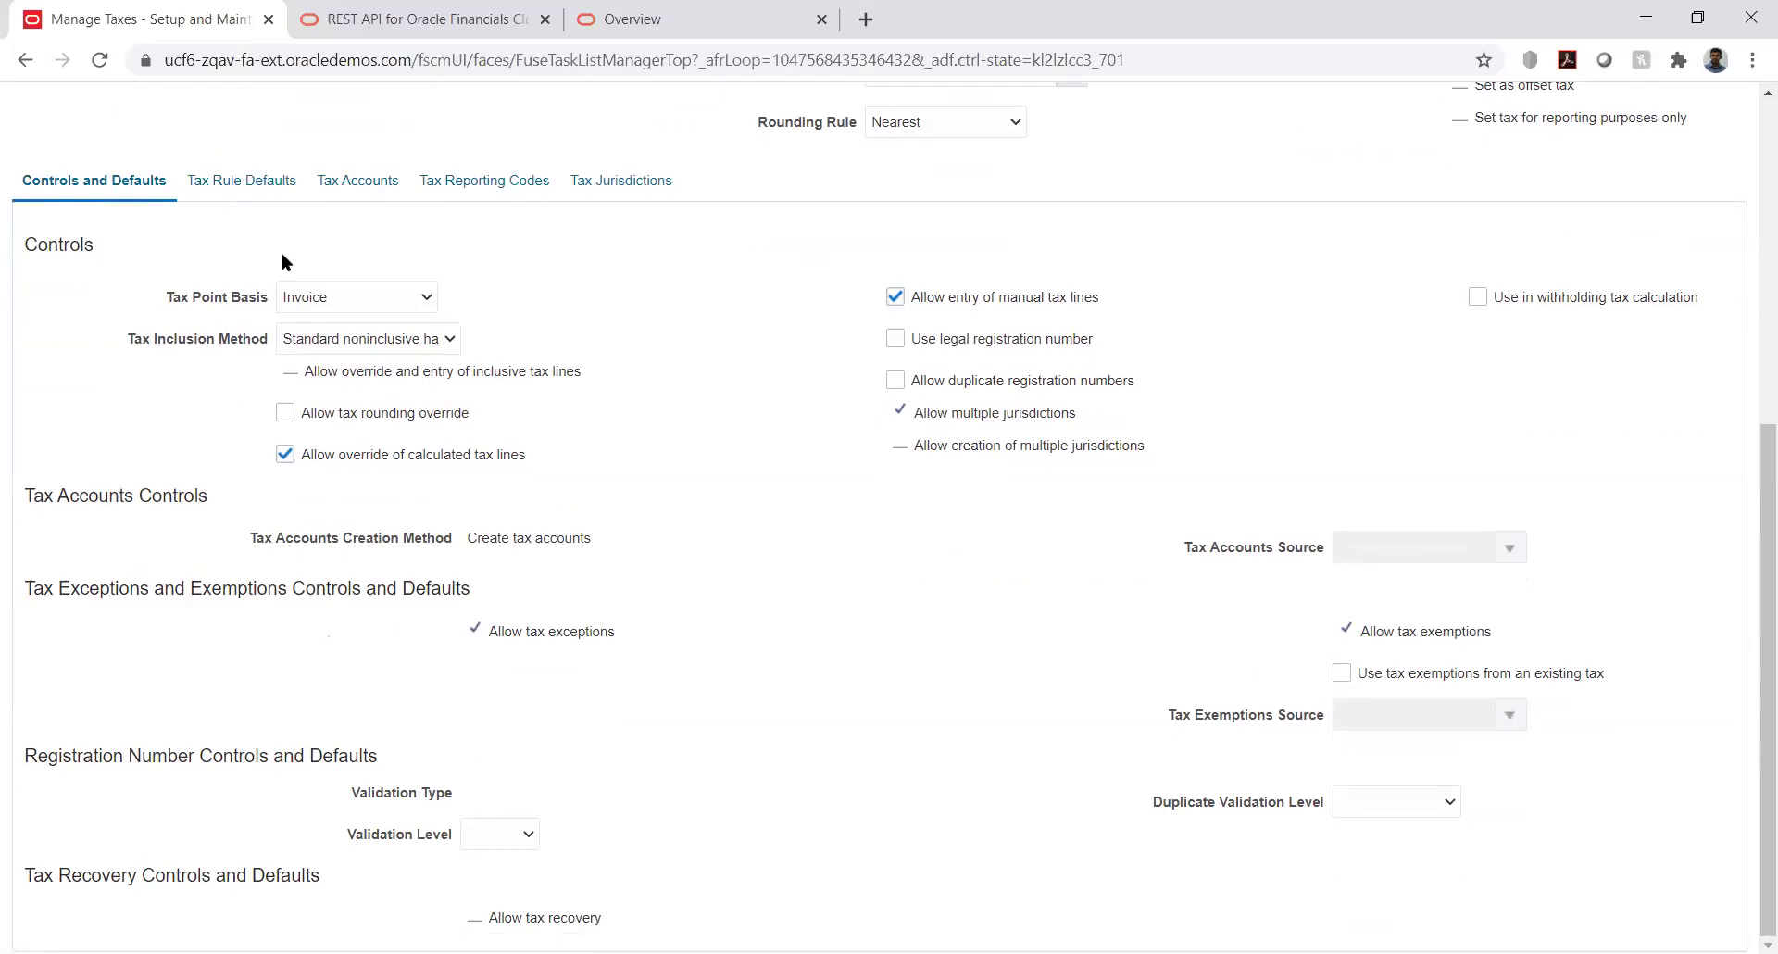
pyautogui.click(364, 298)
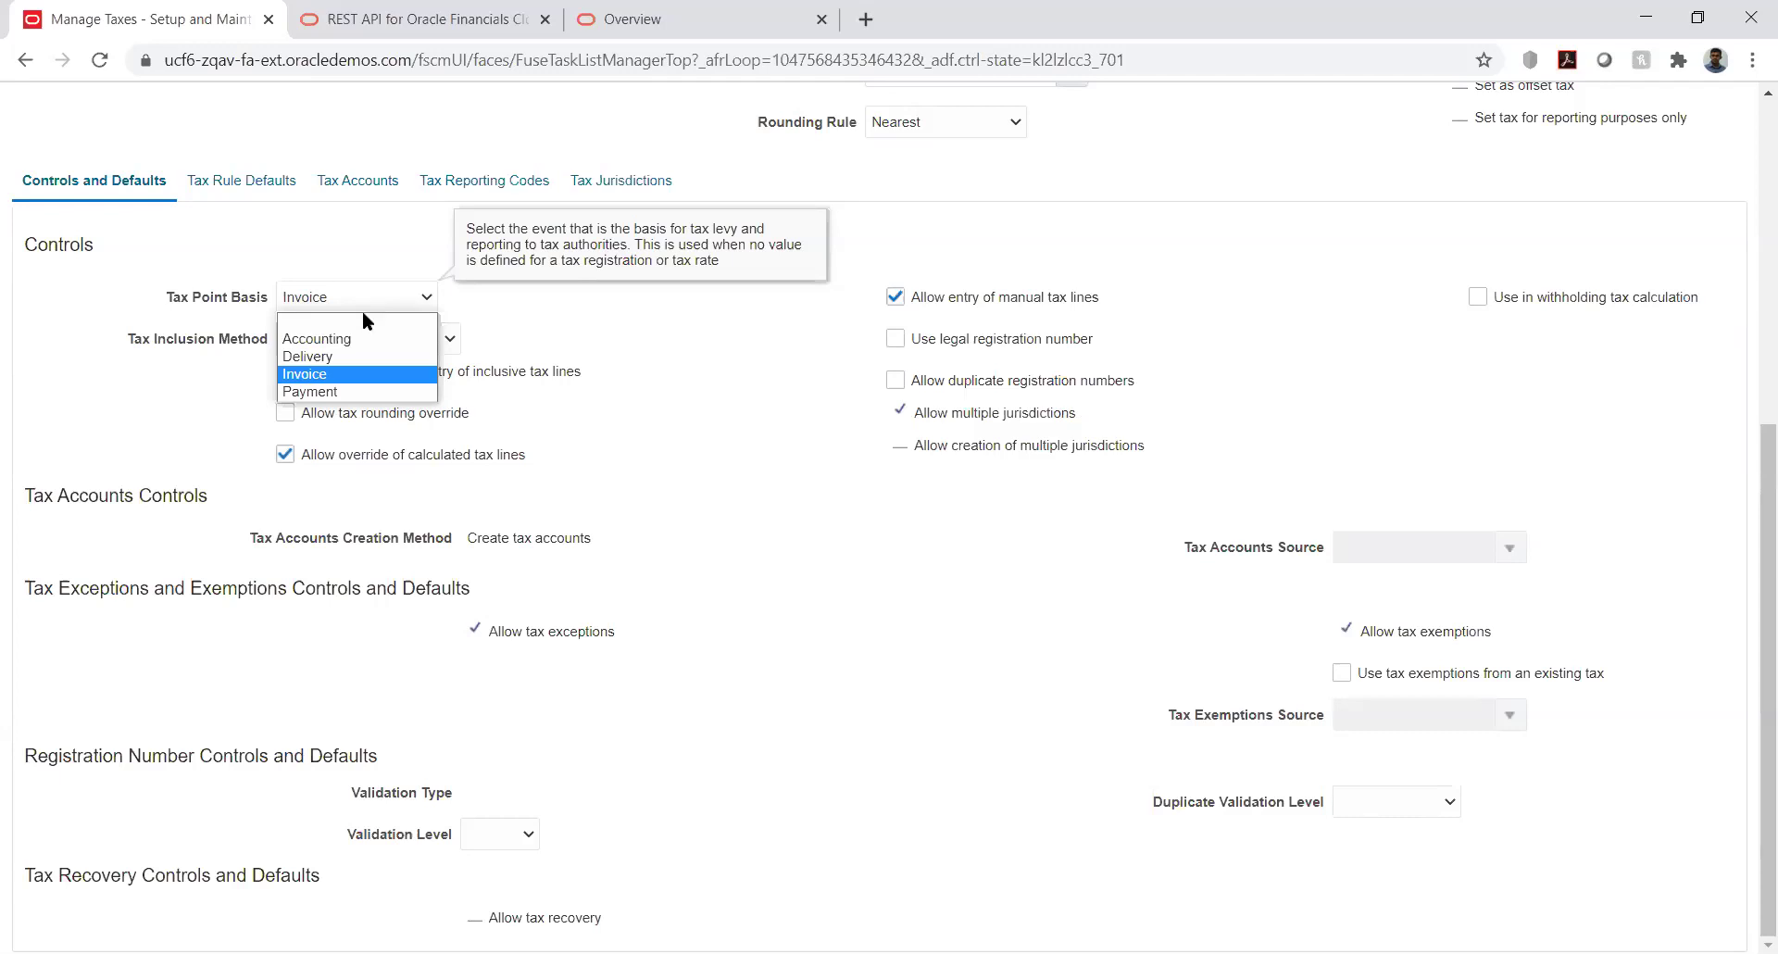
pyautogui.click(330, 374)
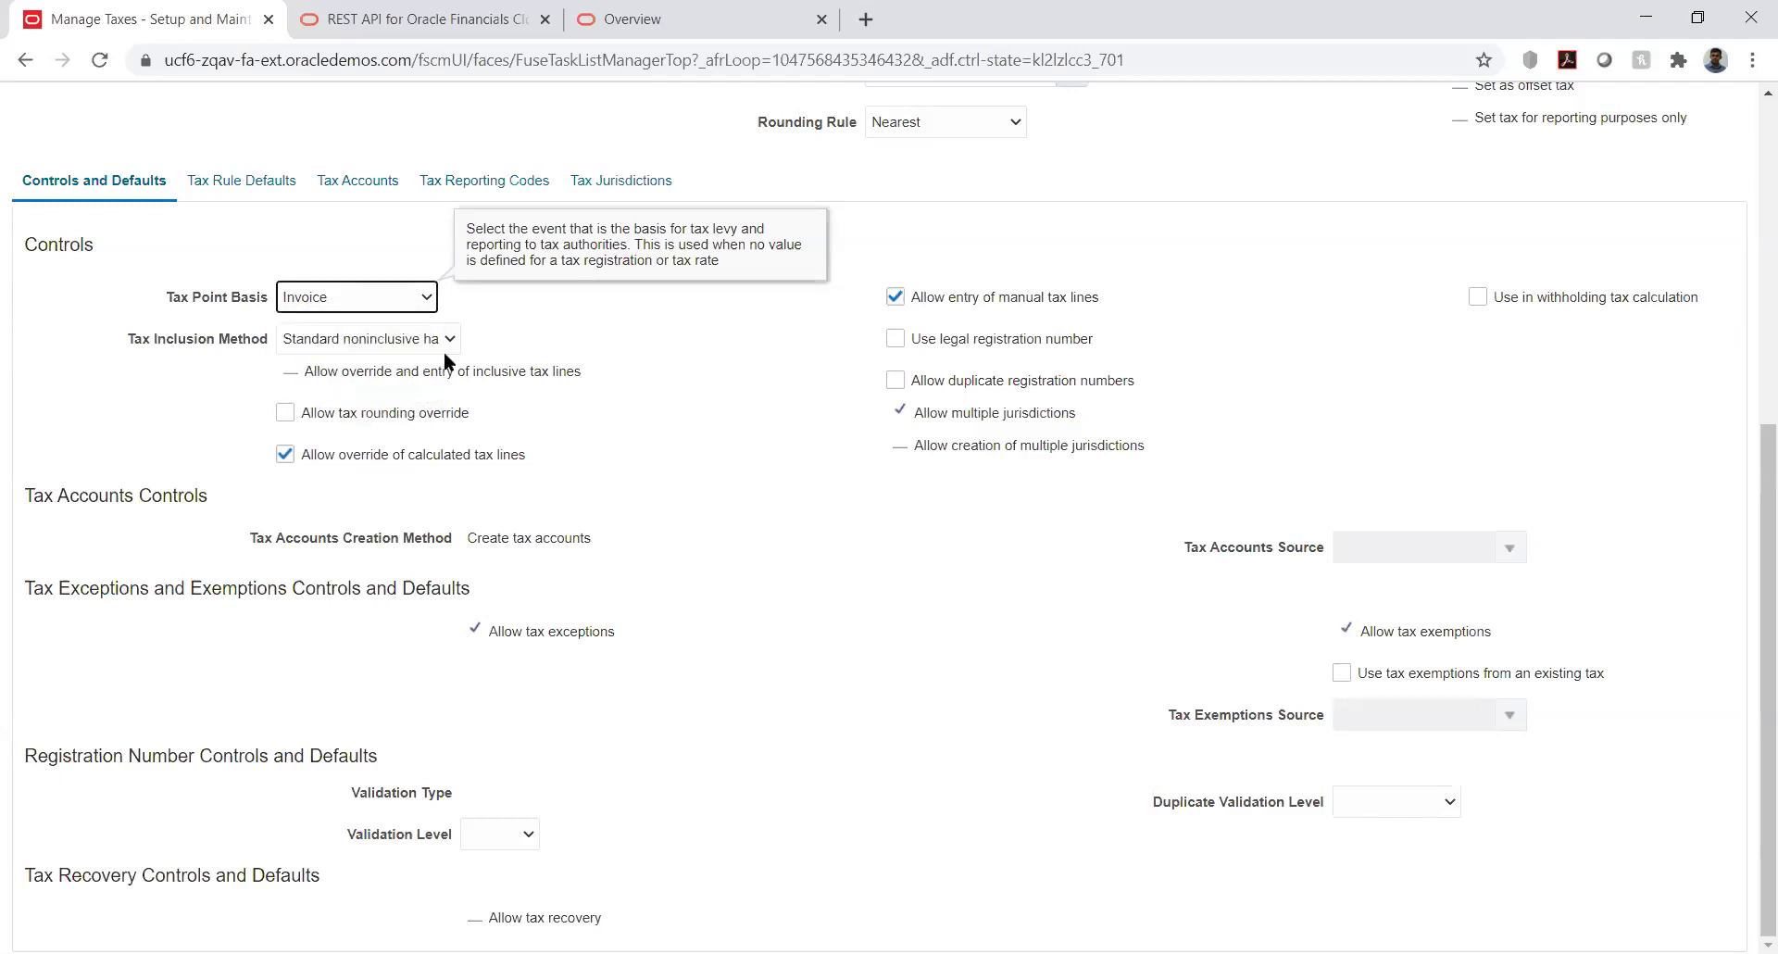
pyautogui.click(539, 337)
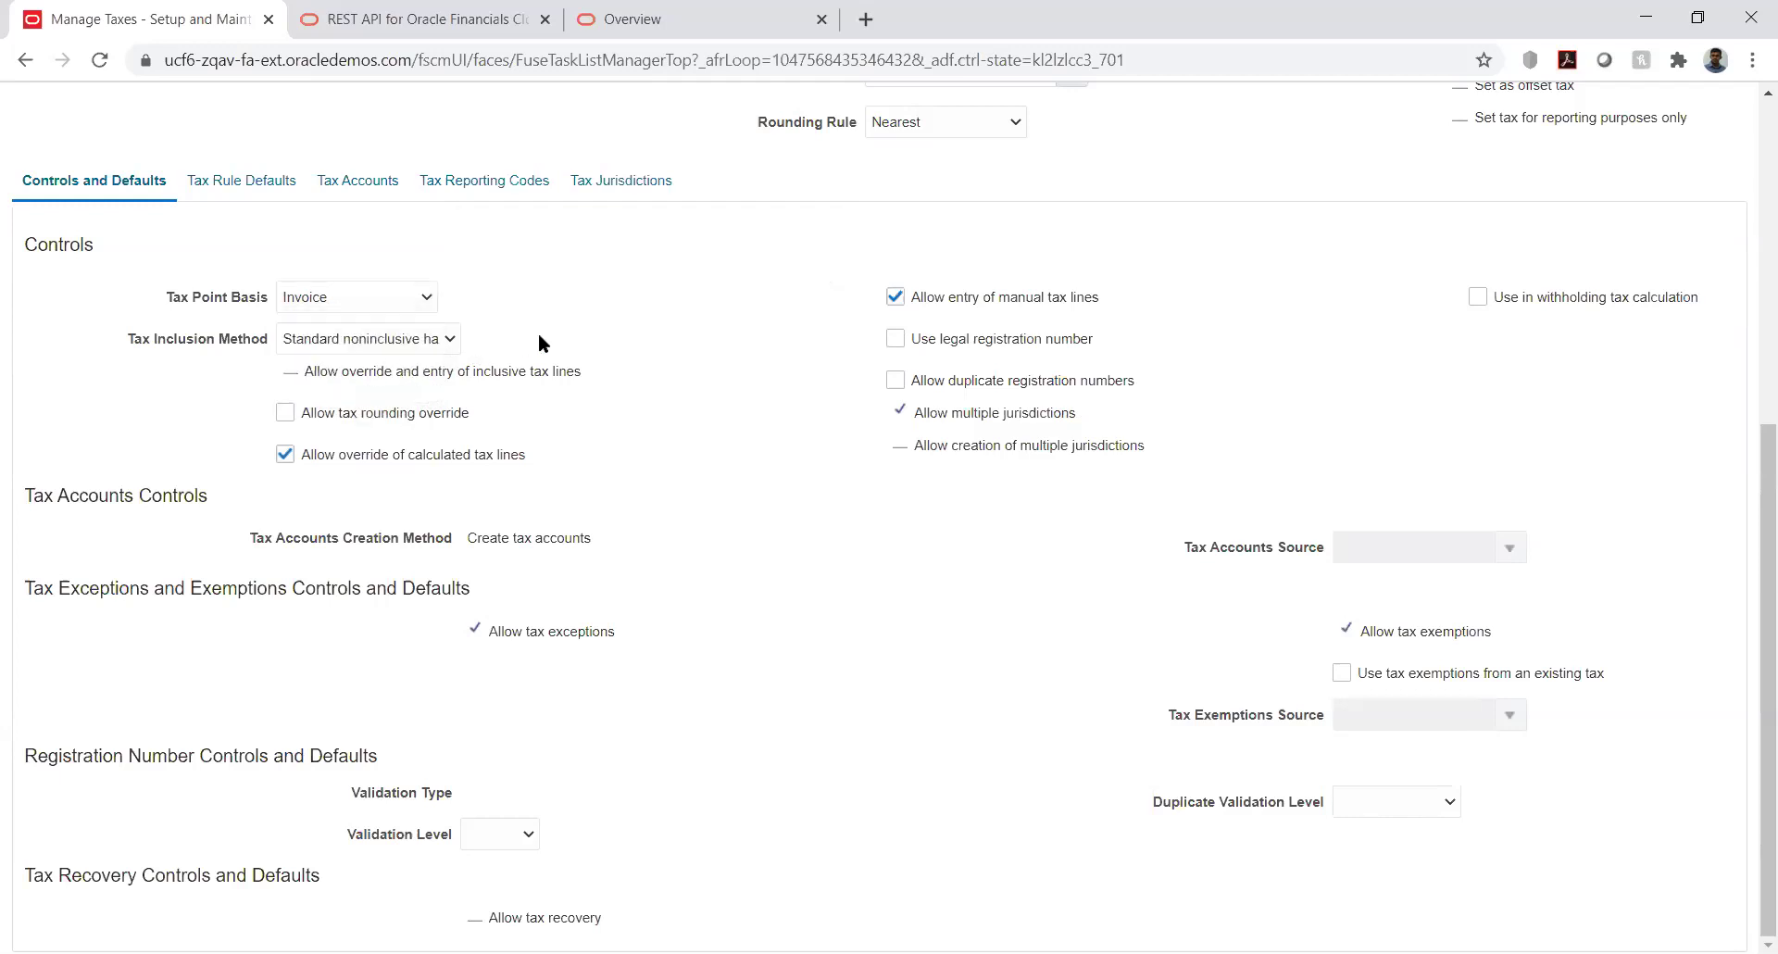
pyautogui.click(424, 337)
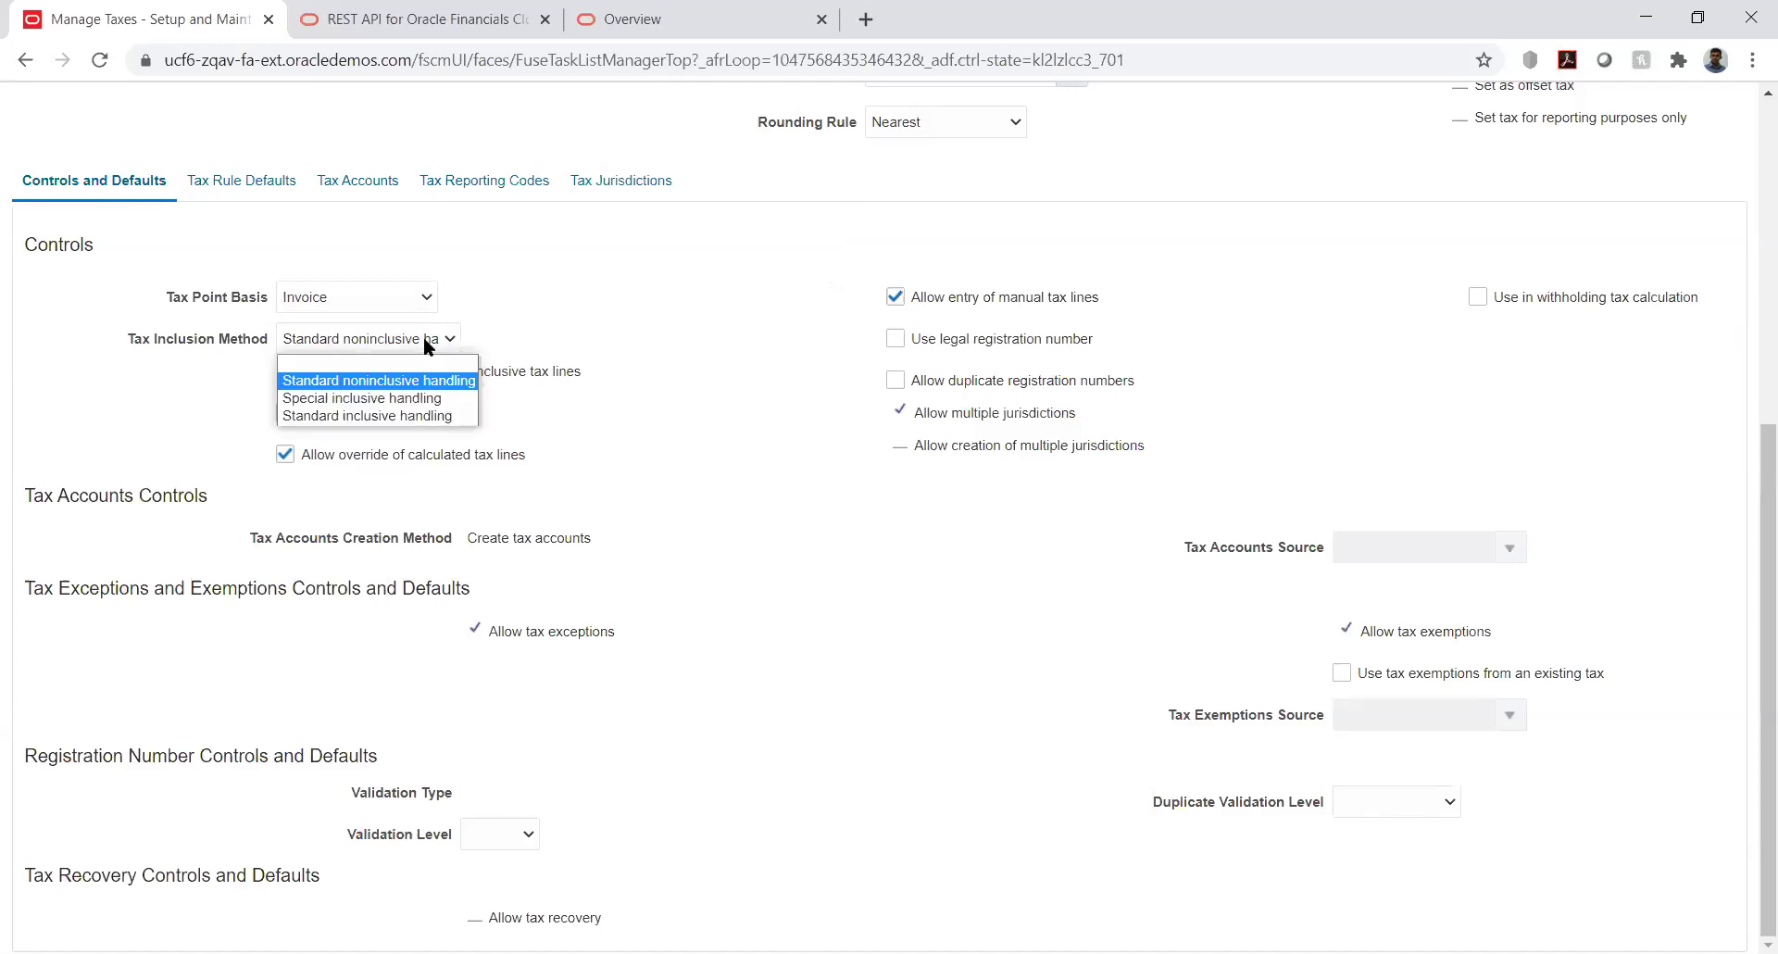
pyautogui.click(587, 326)
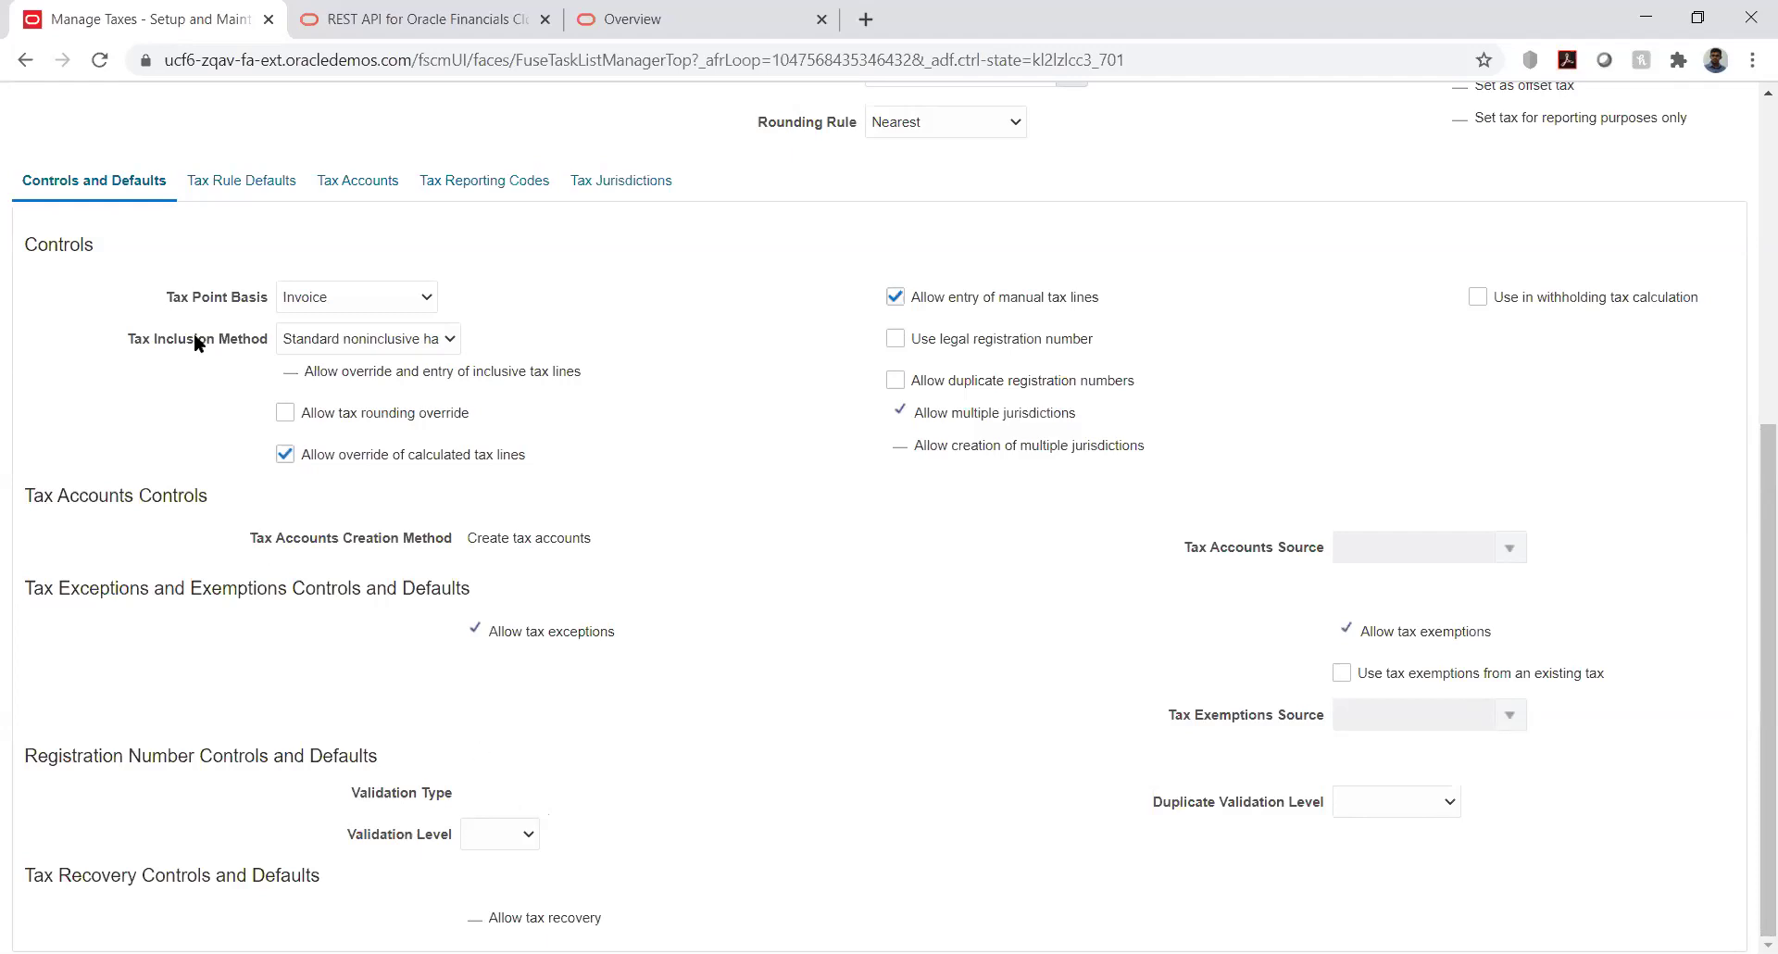
# Step: Review the direct tax rule defaults of KK_TAX, including the Place of Supply options and Tax Applicability
pyautogui.click(246, 187)
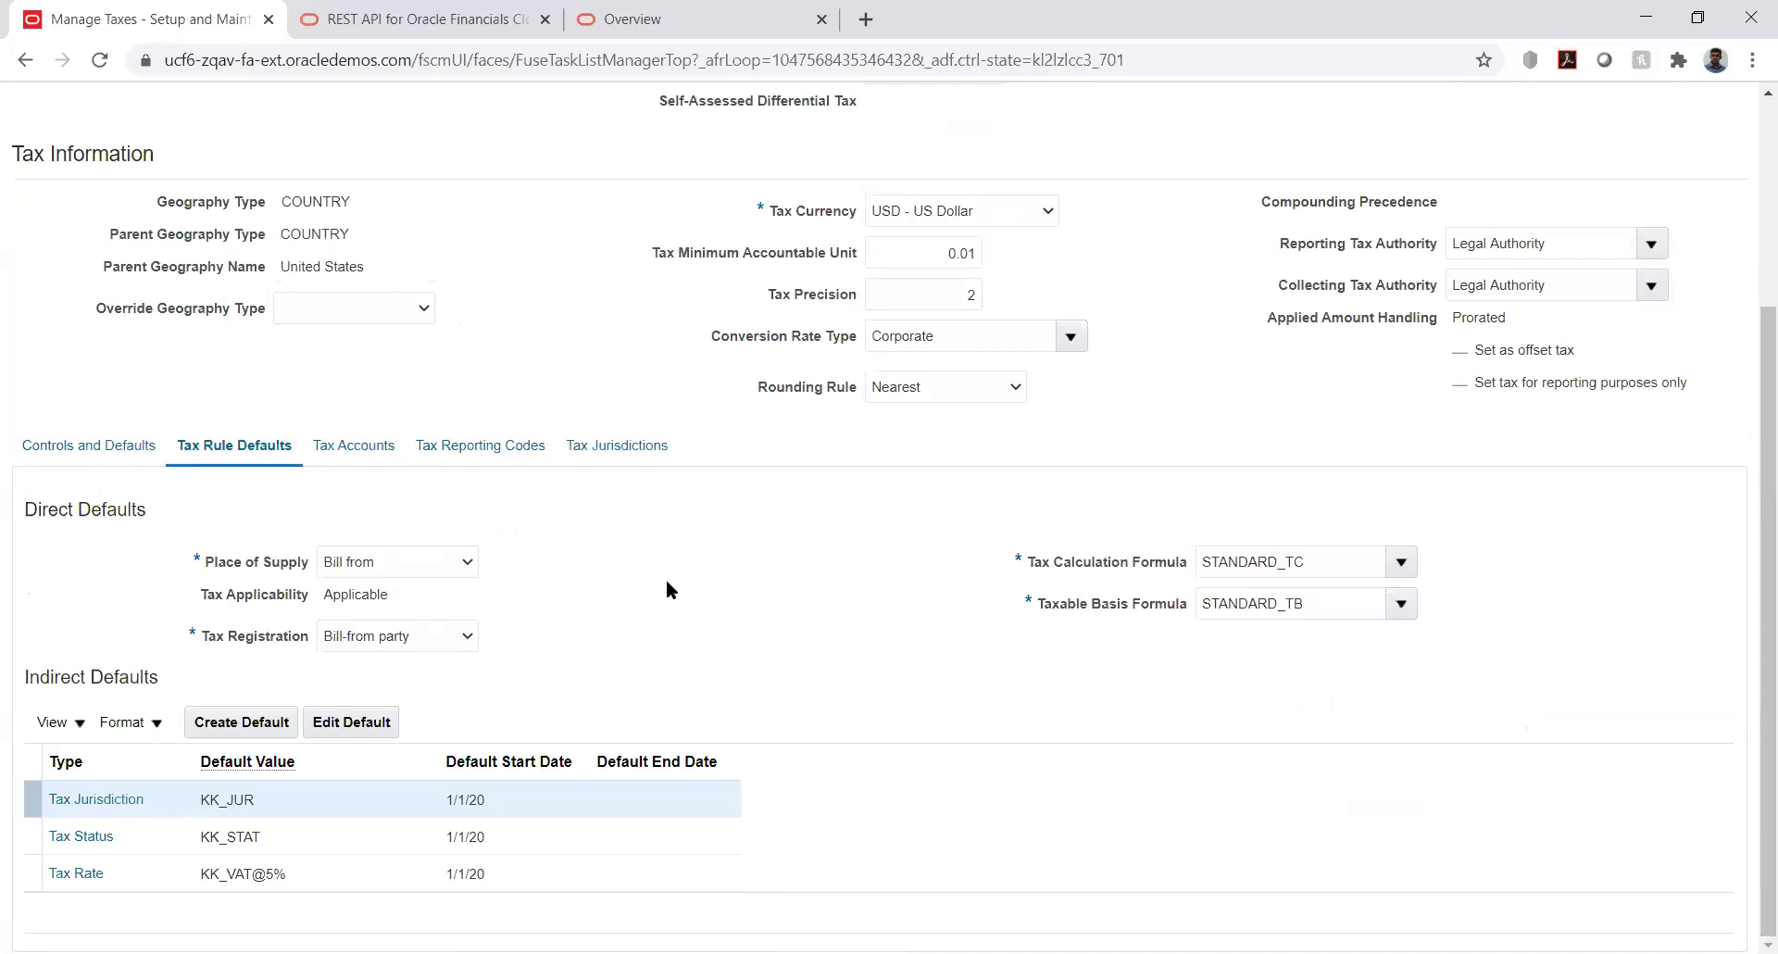
pyautogui.click(432, 569)
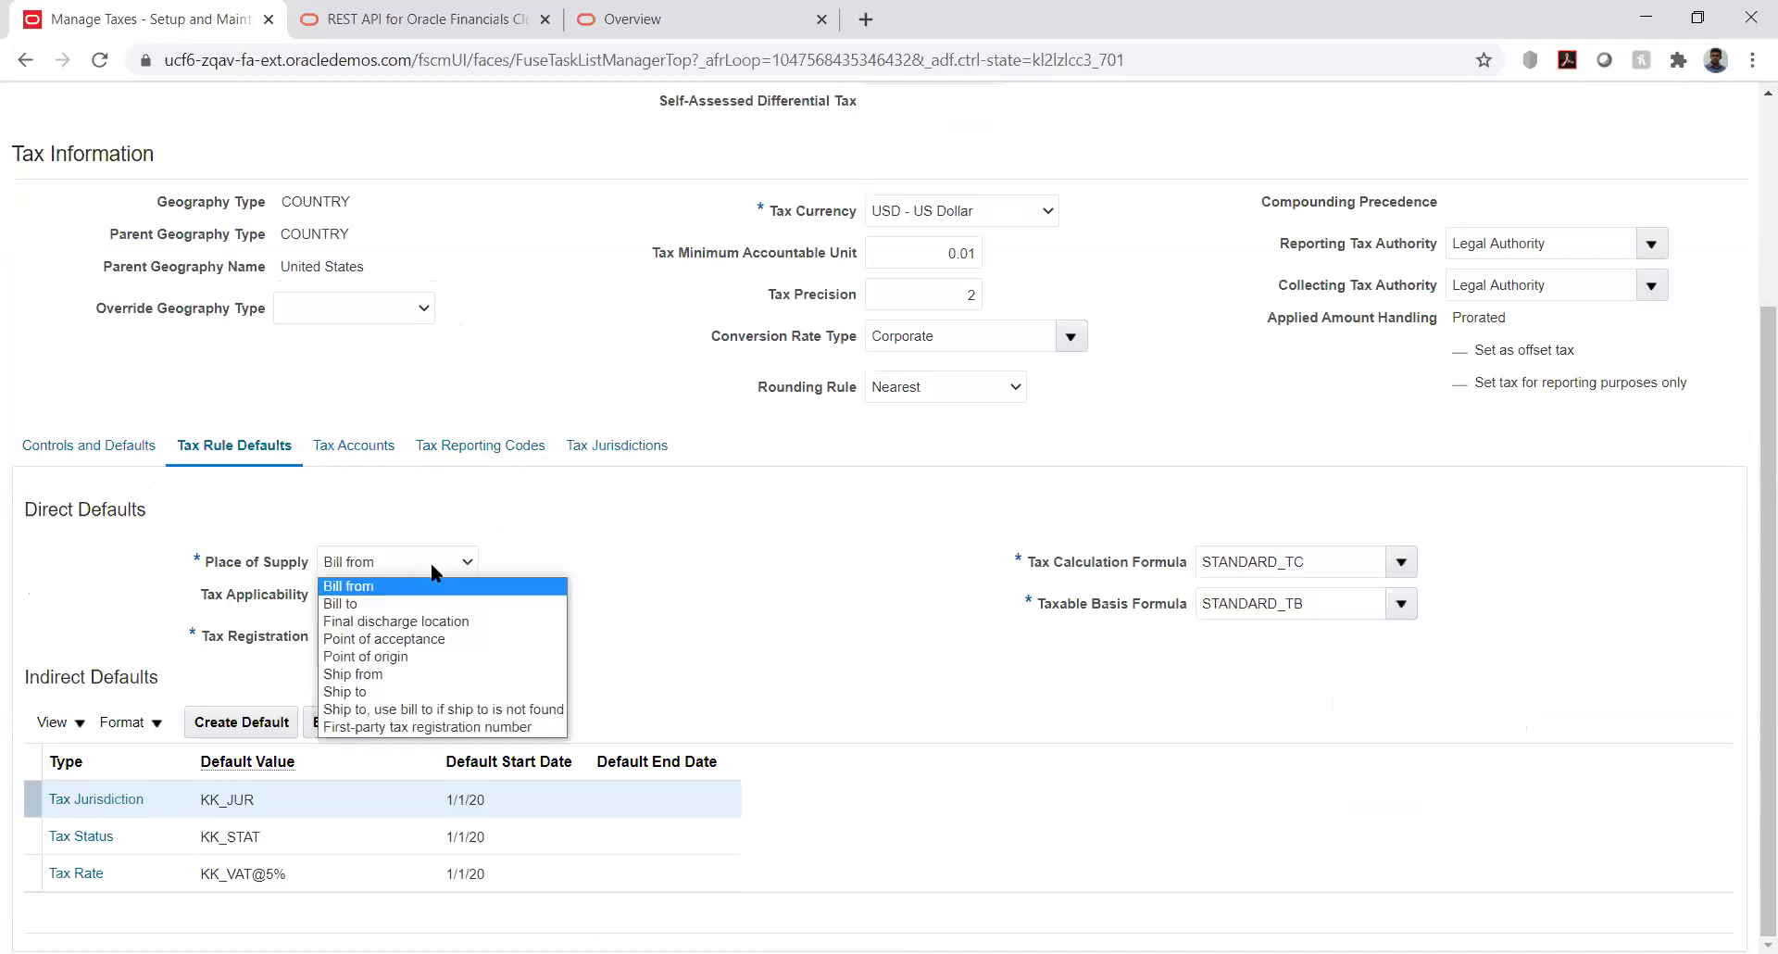
pyautogui.click(604, 546)
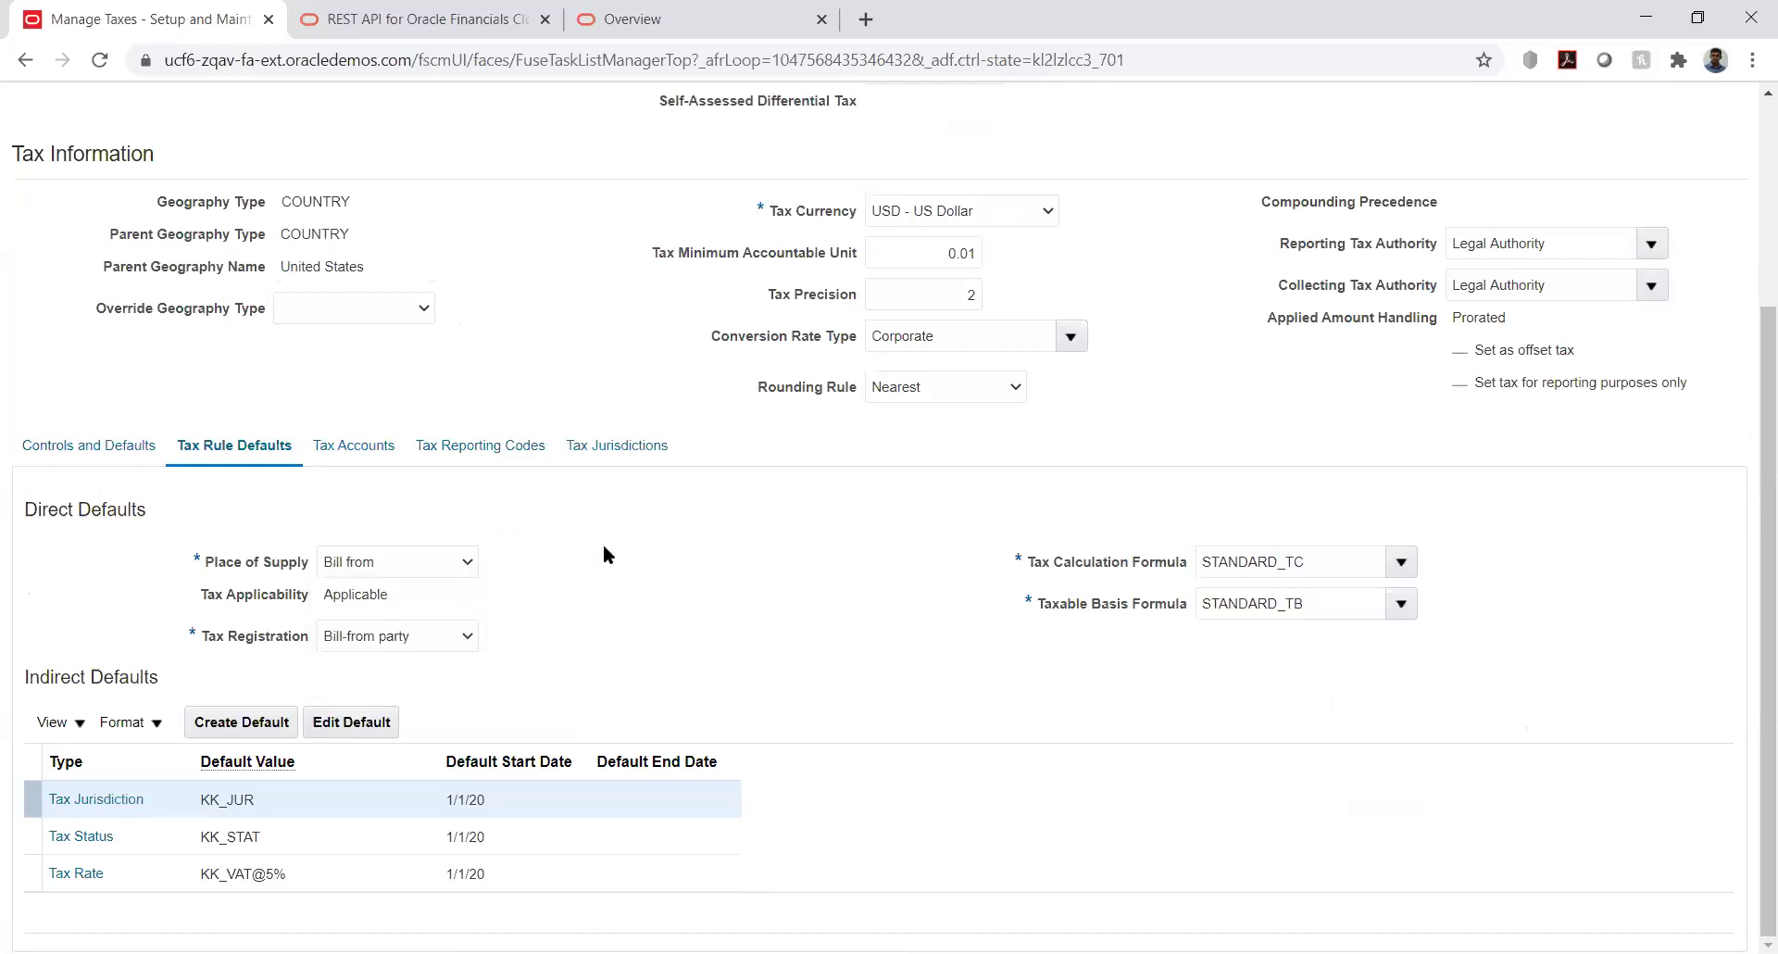
pyautogui.click(436, 569)
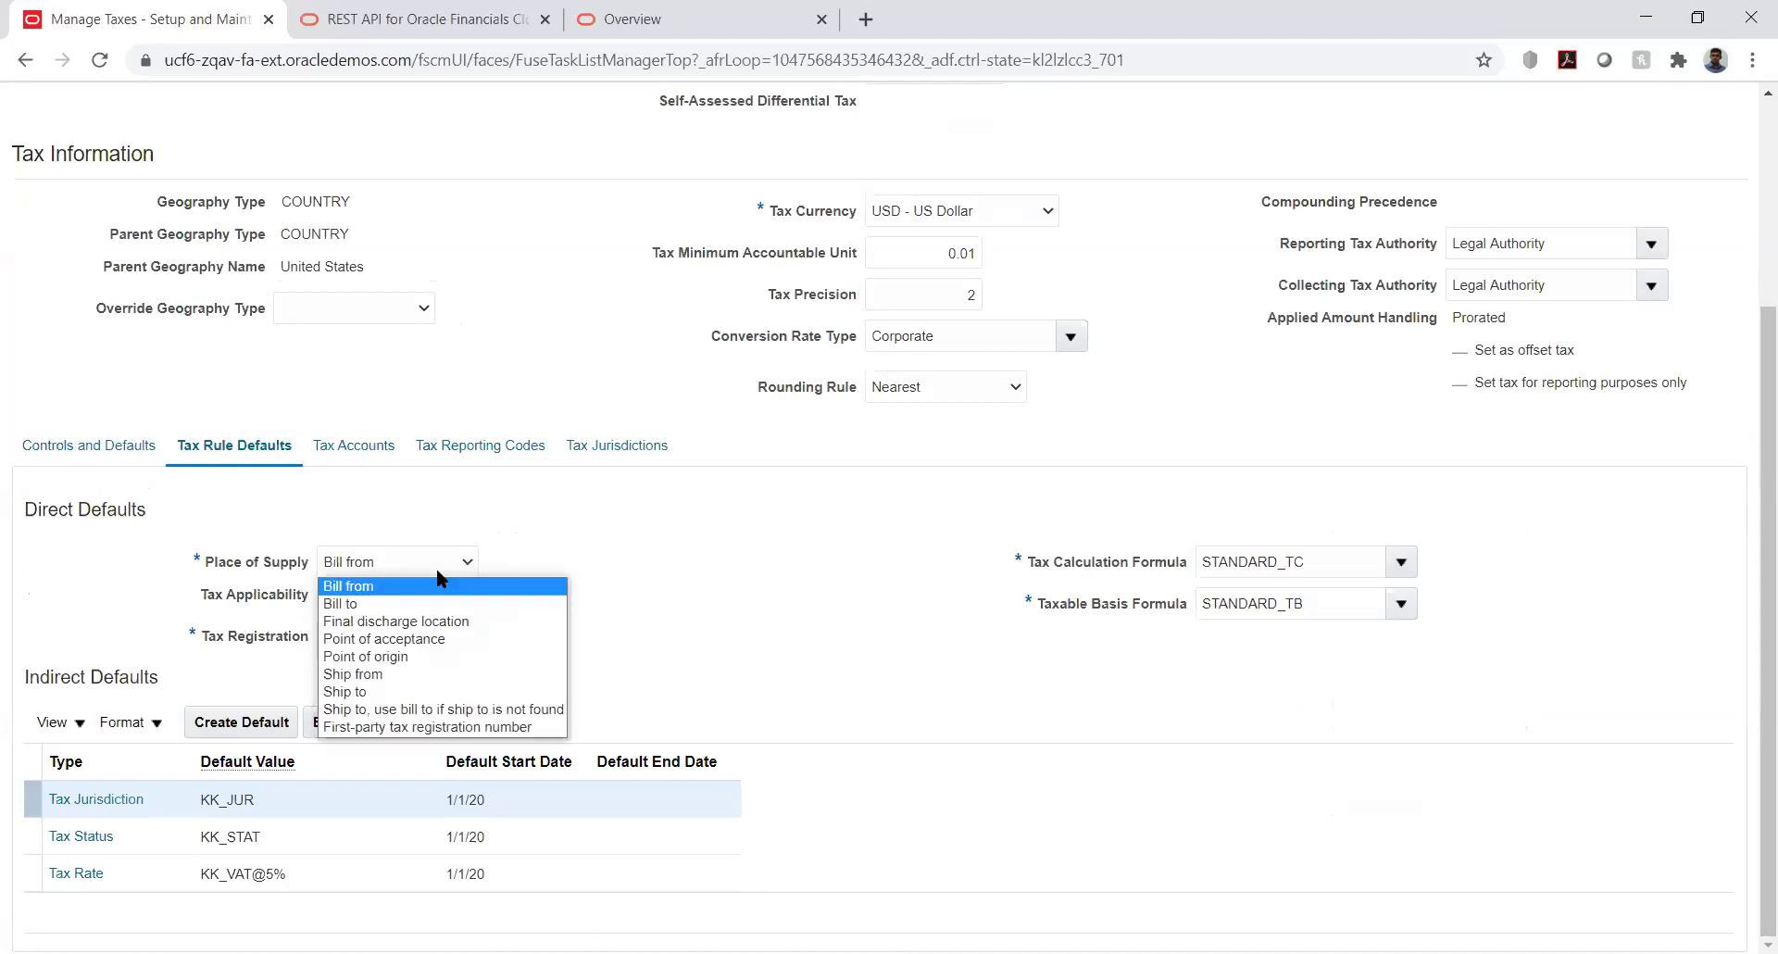
pyautogui.click(585, 551)
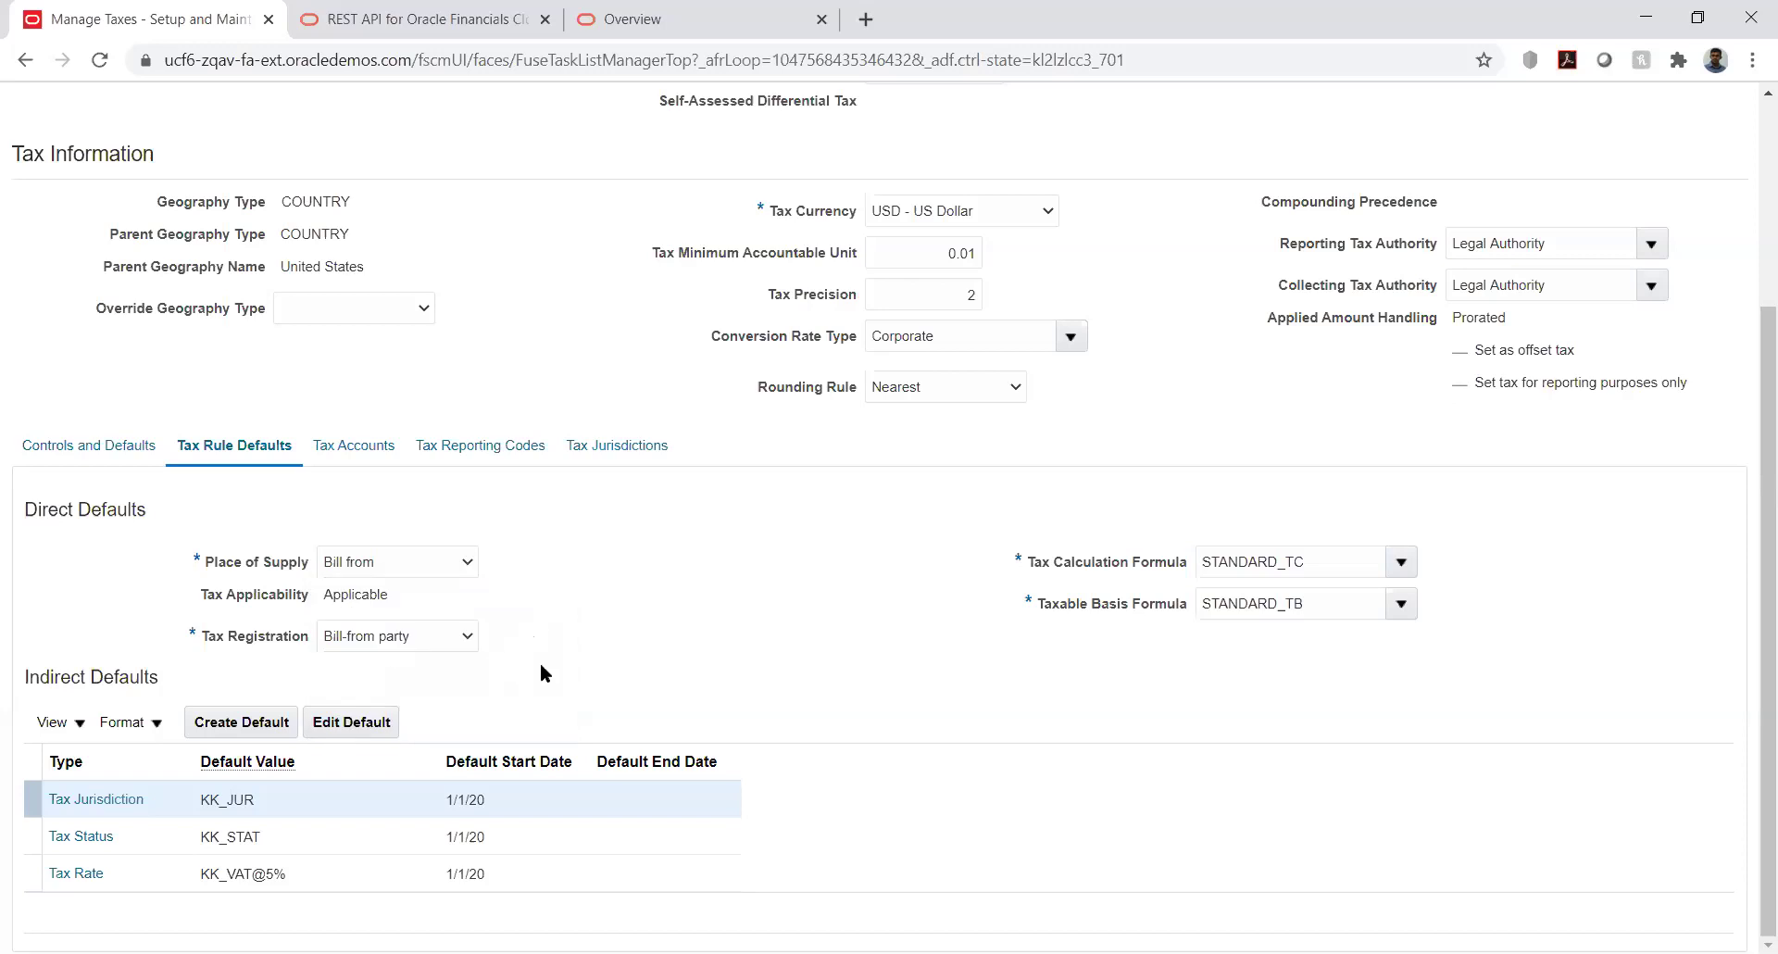
pyautogui.doubleClick(330, 593)
pyautogui.click(603, 601)
# Step: Examine the jurisdiction and status entries in the indirect defaults, along with the tax jurisdictions and liability account of KK_TAX
pyautogui.click(207, 799)
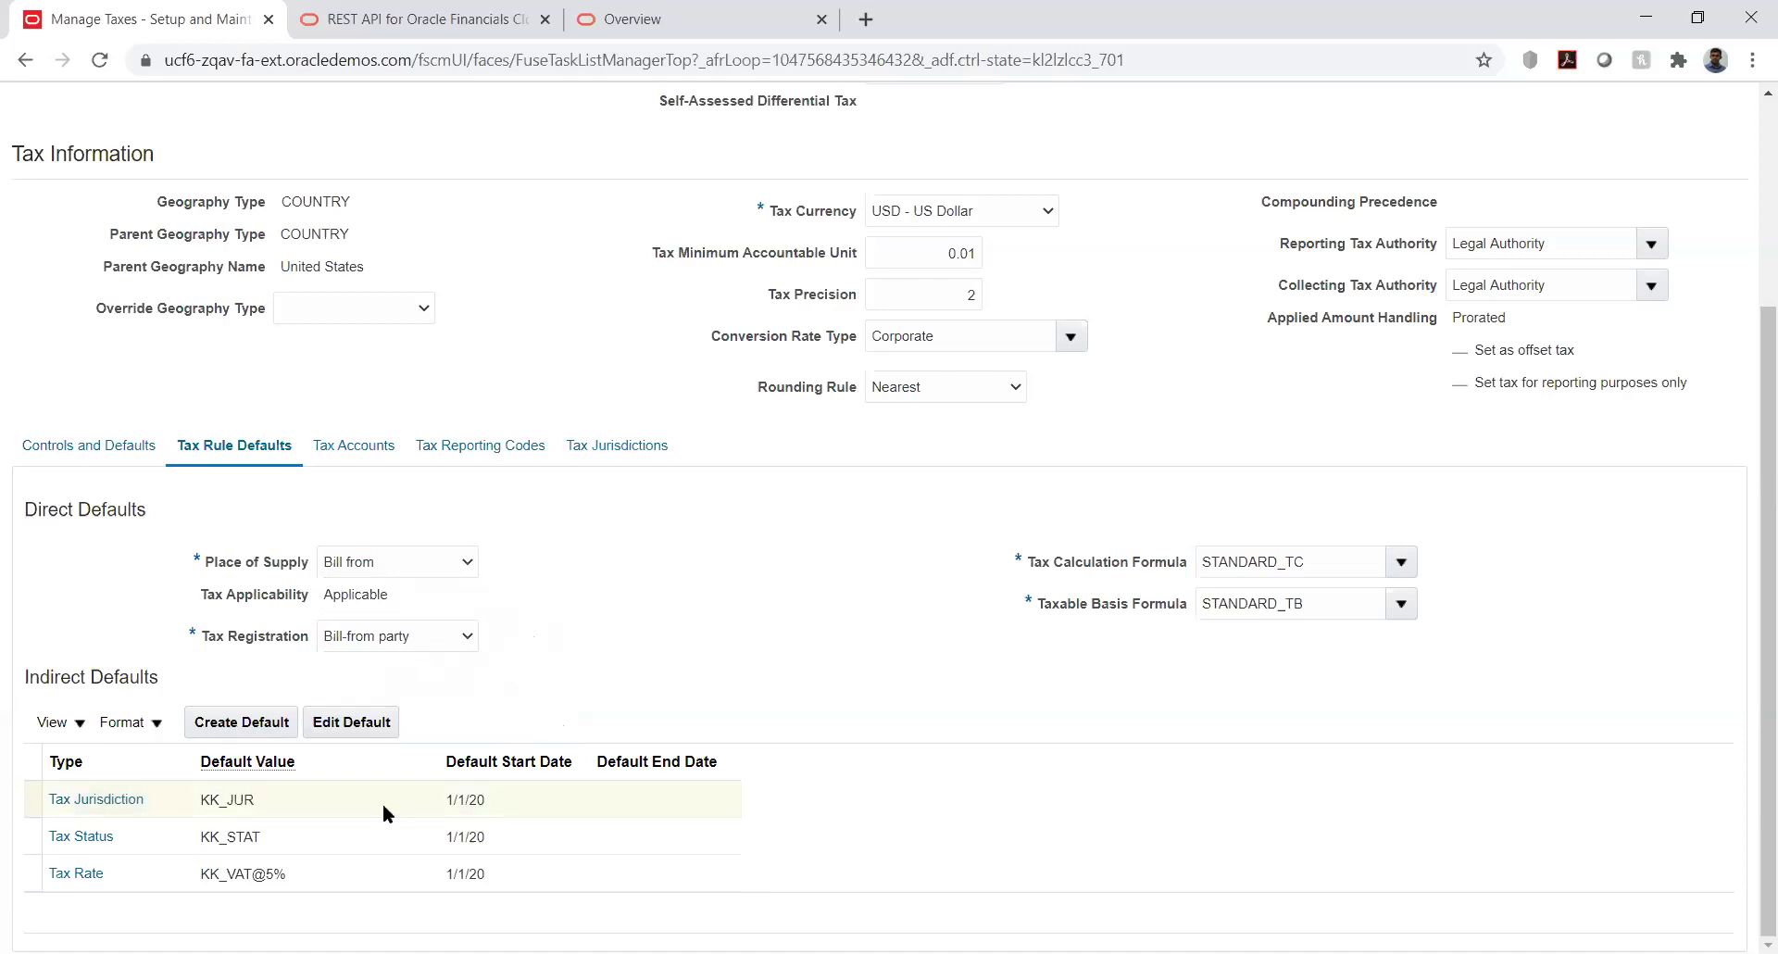
pyautogui.click(203, 836)
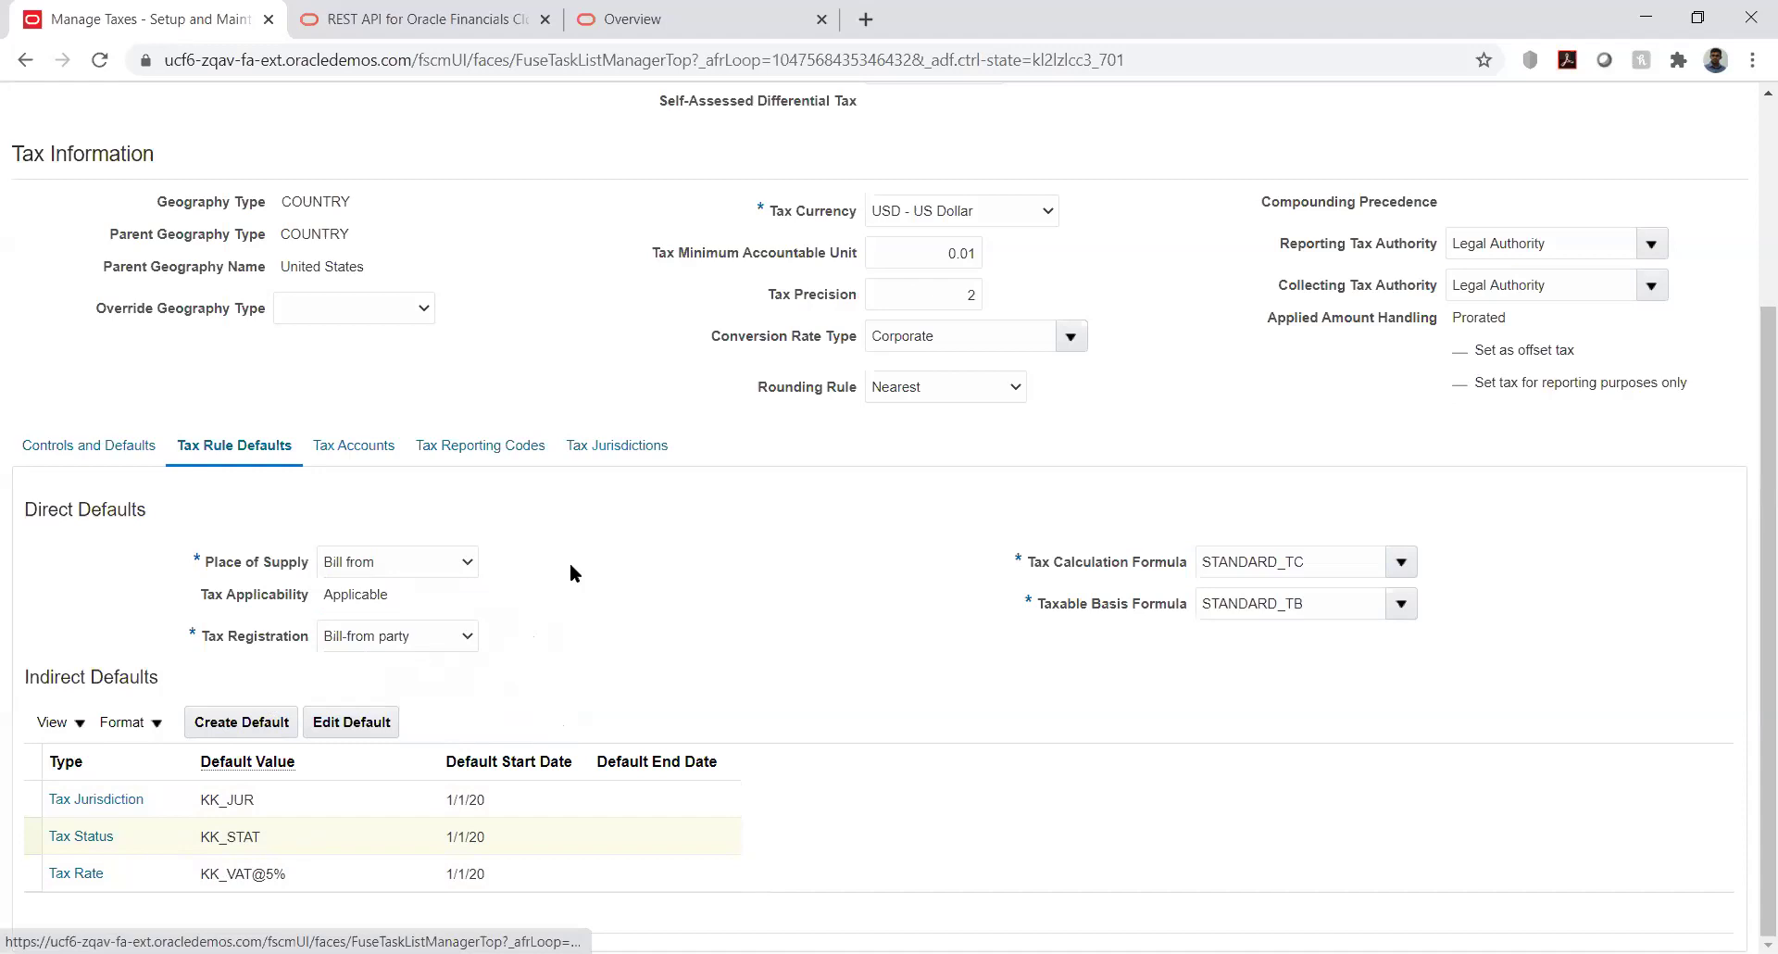
pyautogui.click(583, 454)
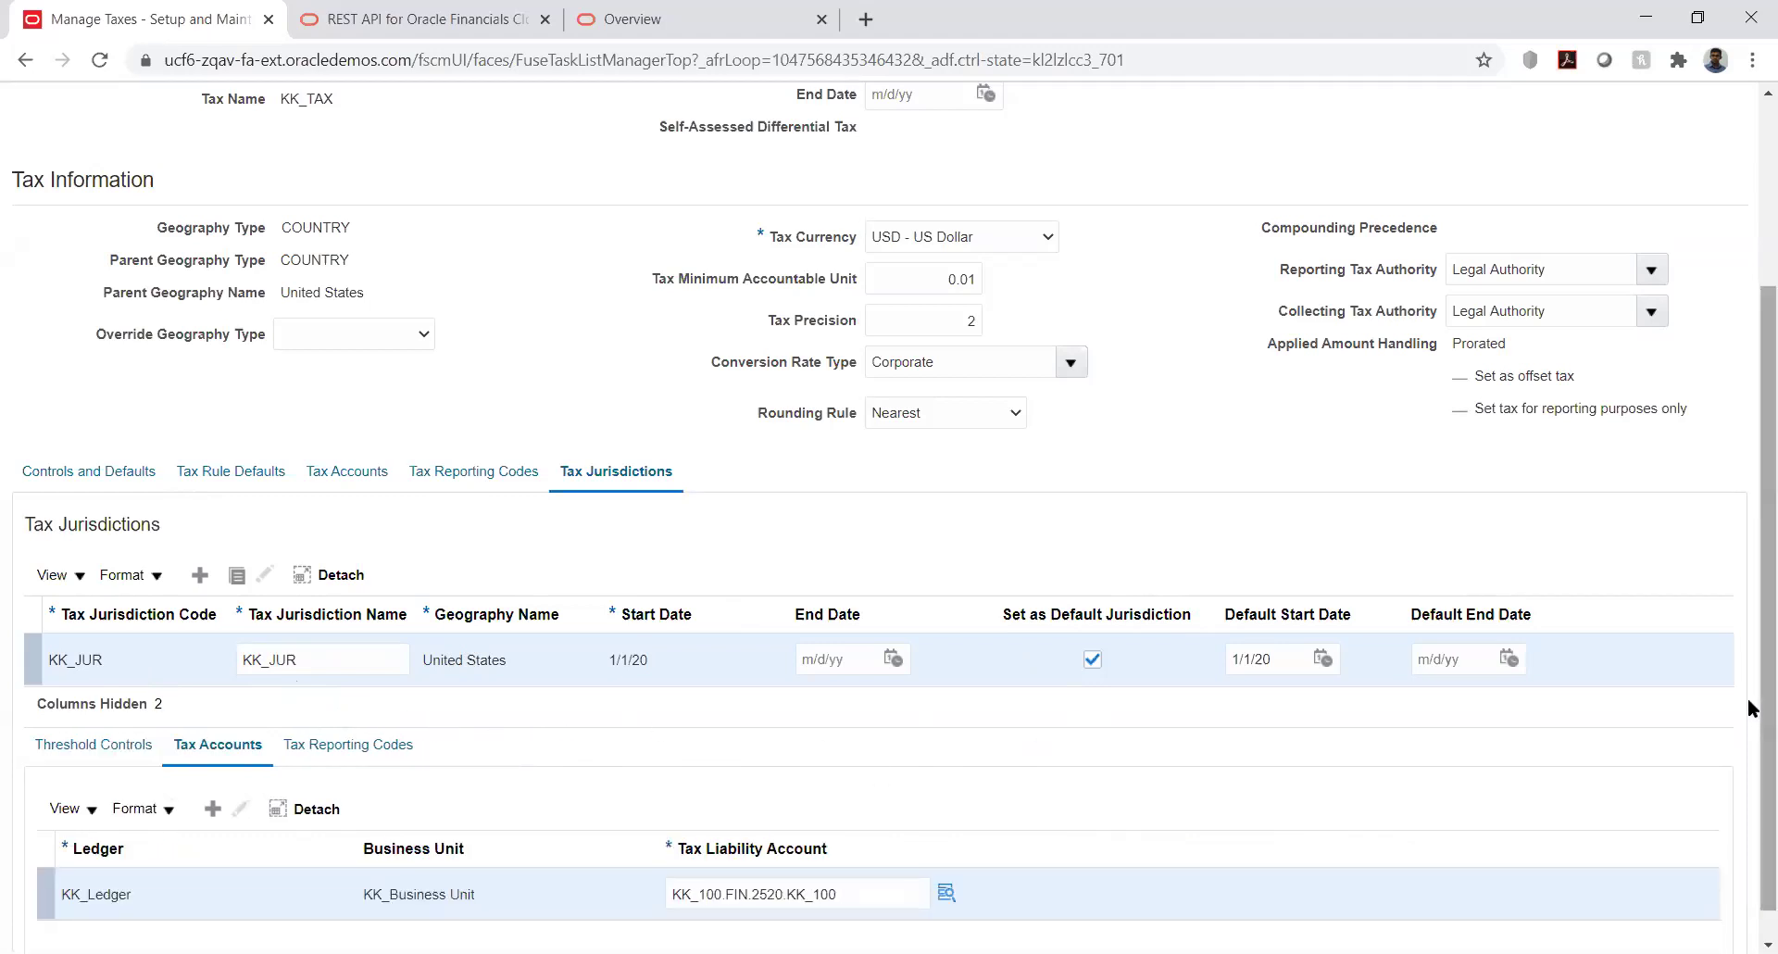
pyautogui.scroll(-1, 1753, 796)
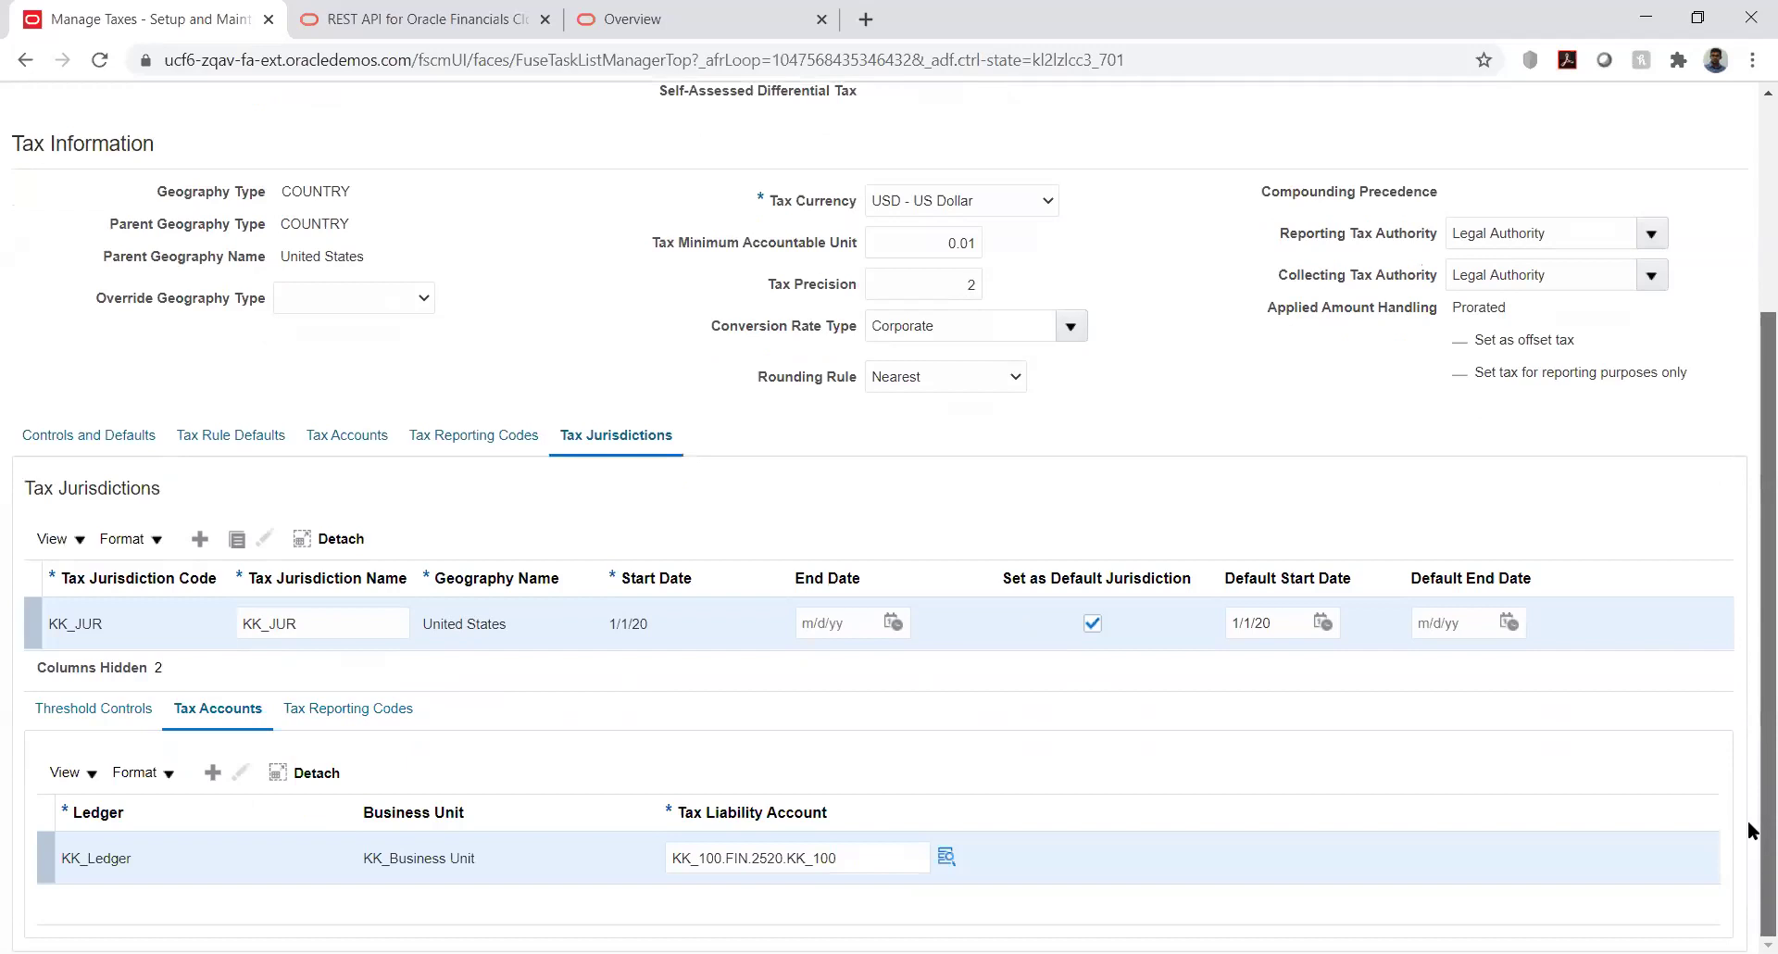
pyautogui.scroll(1, 1749, 746)
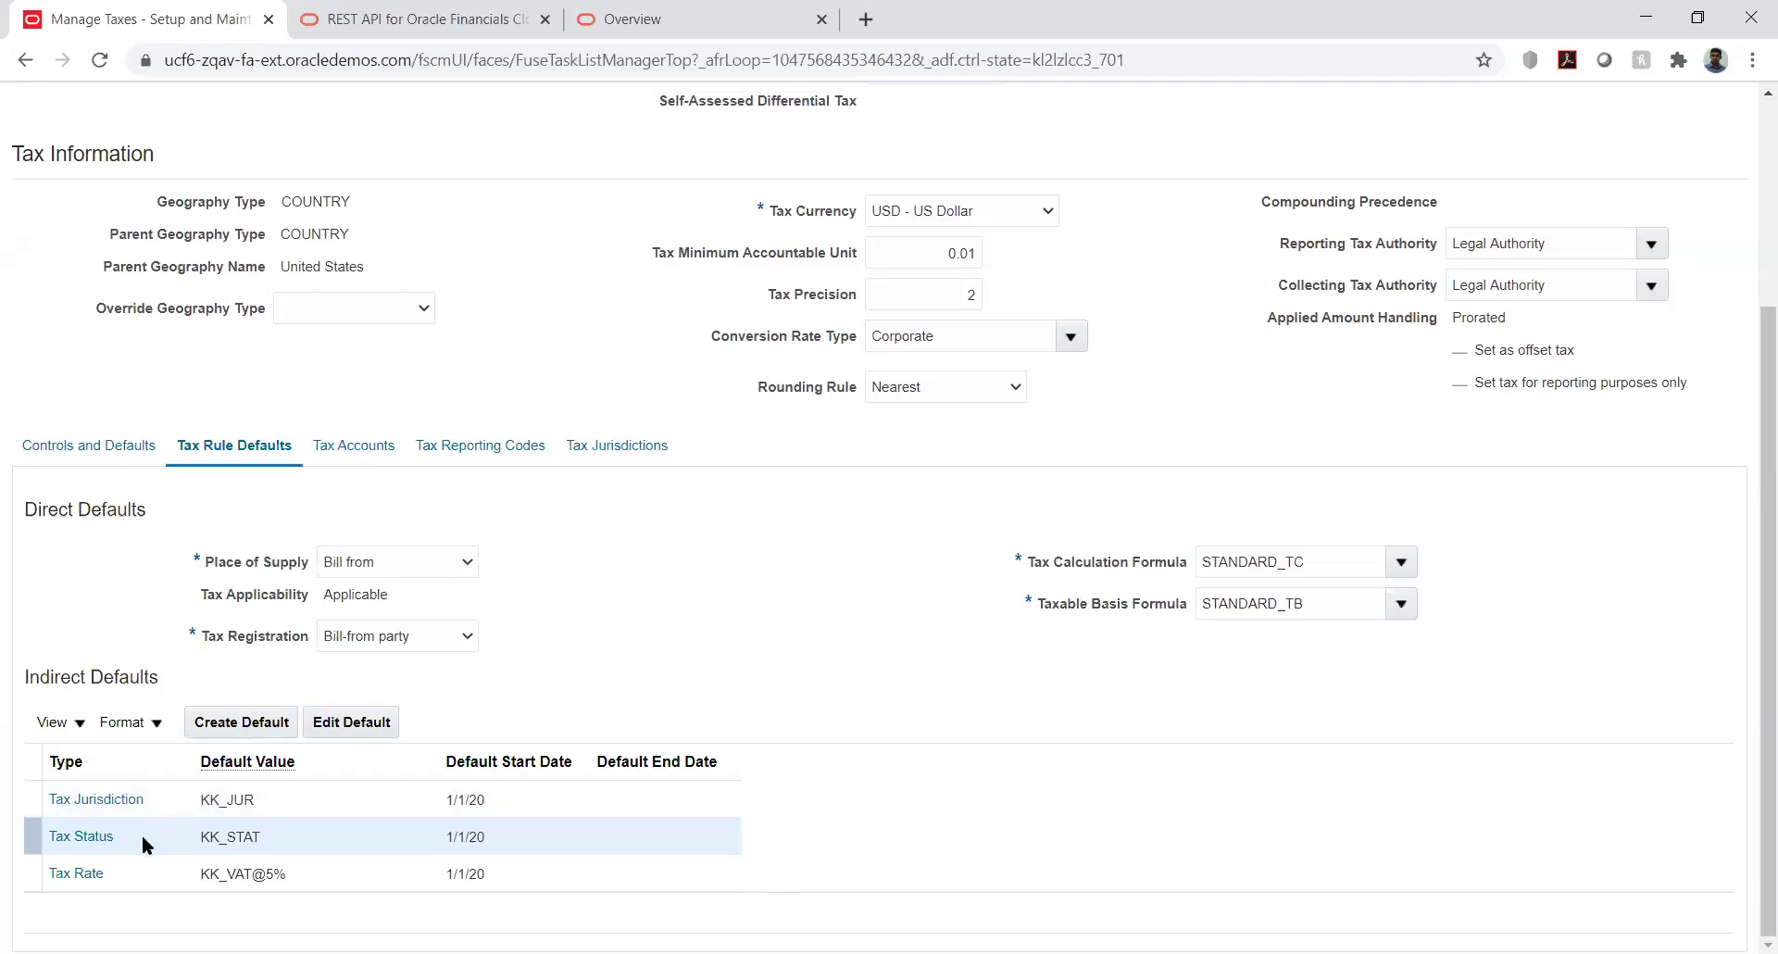
# Step: Inspect the default tax status and default tax rate details in the indirect defaults, closing both without changes
pyautogui.click(209, 835)
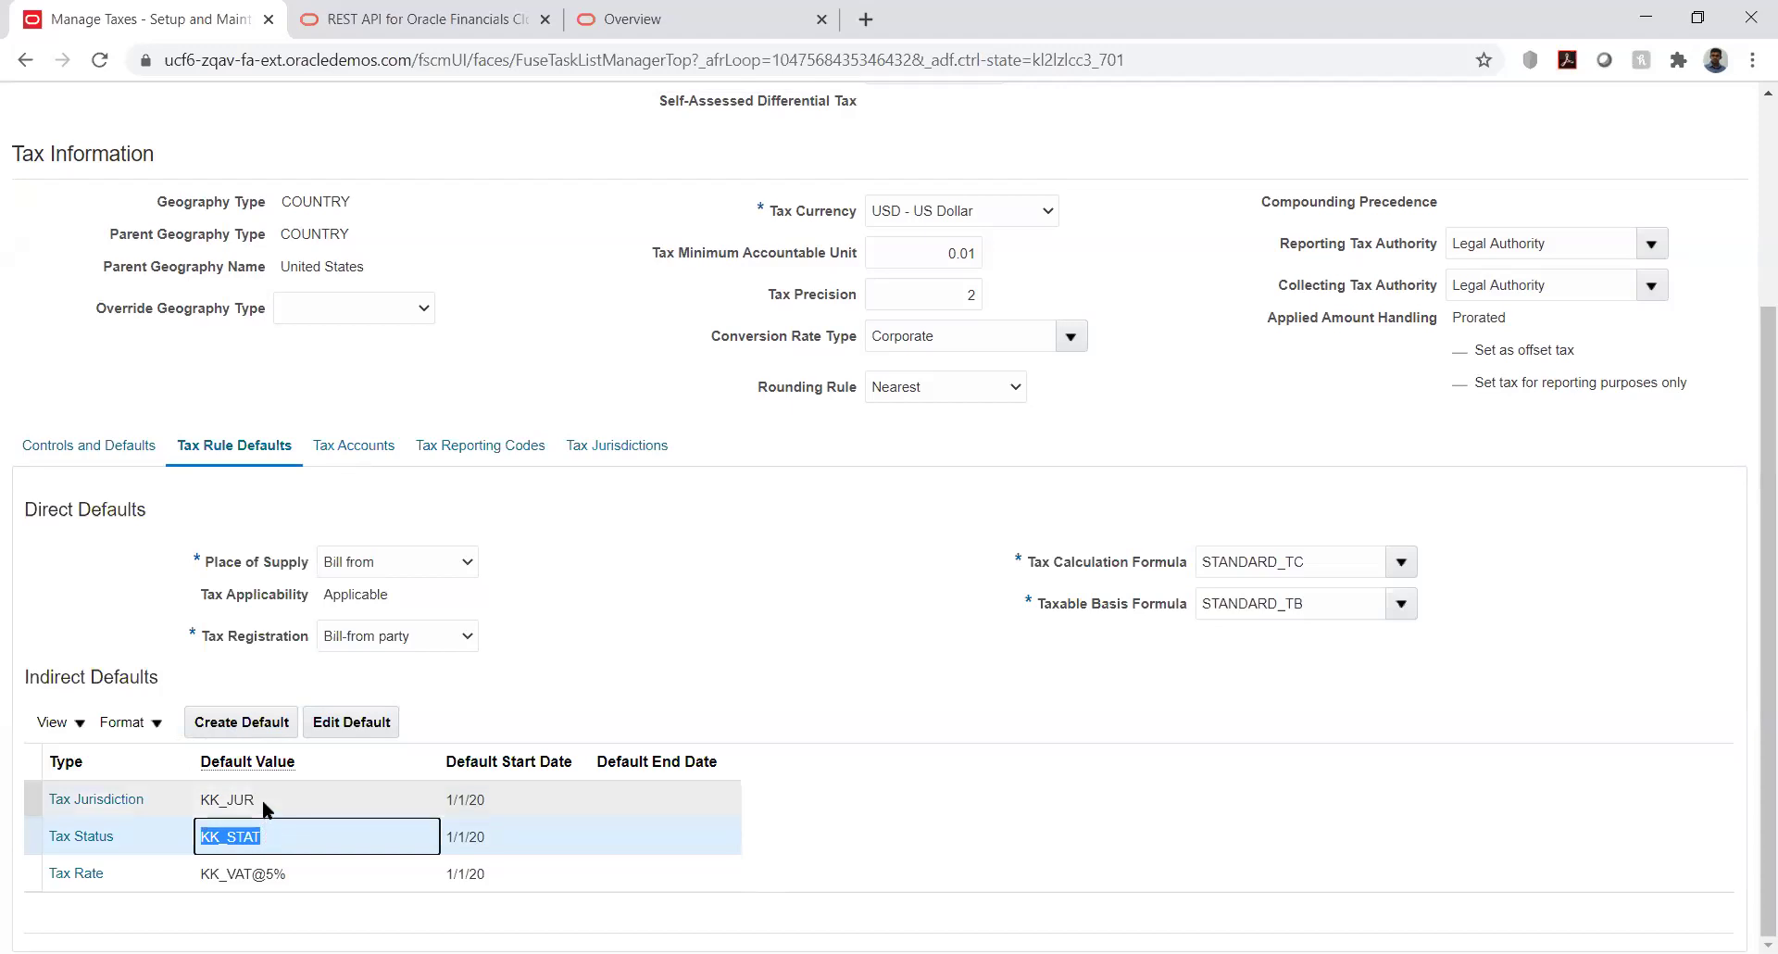
pyautogui.click(331, 731)
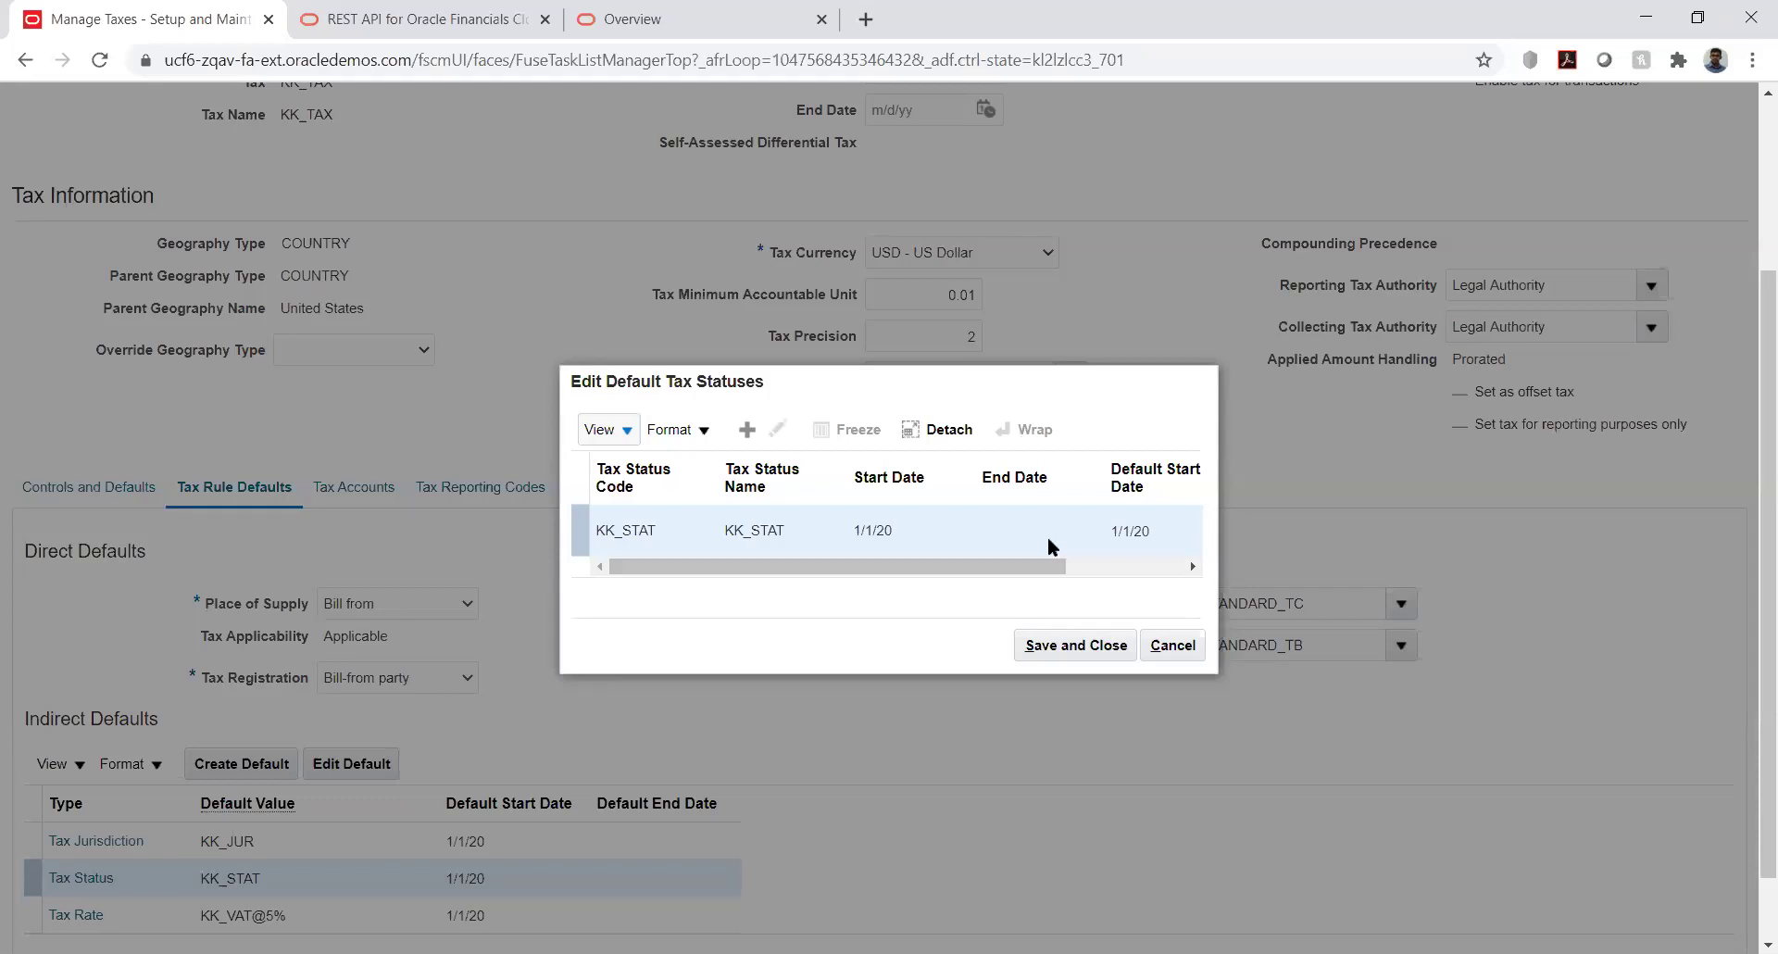
pyautogui.click(1173, 646)
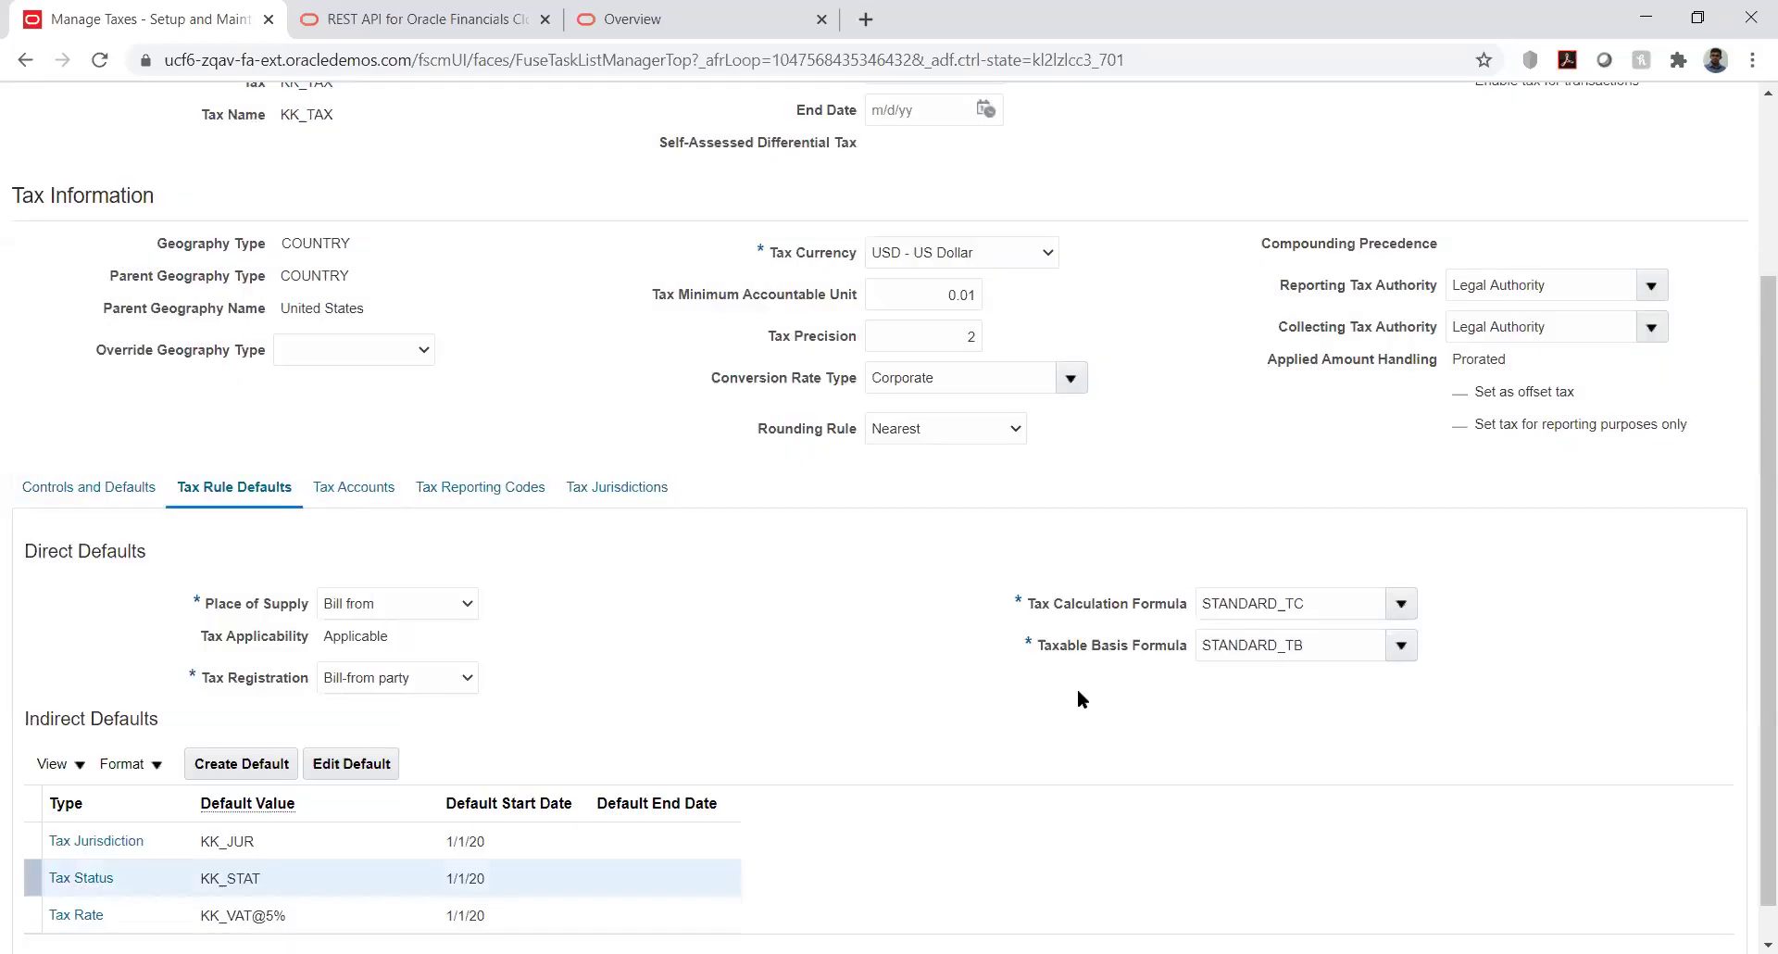
pyautogui.click(93, 916)
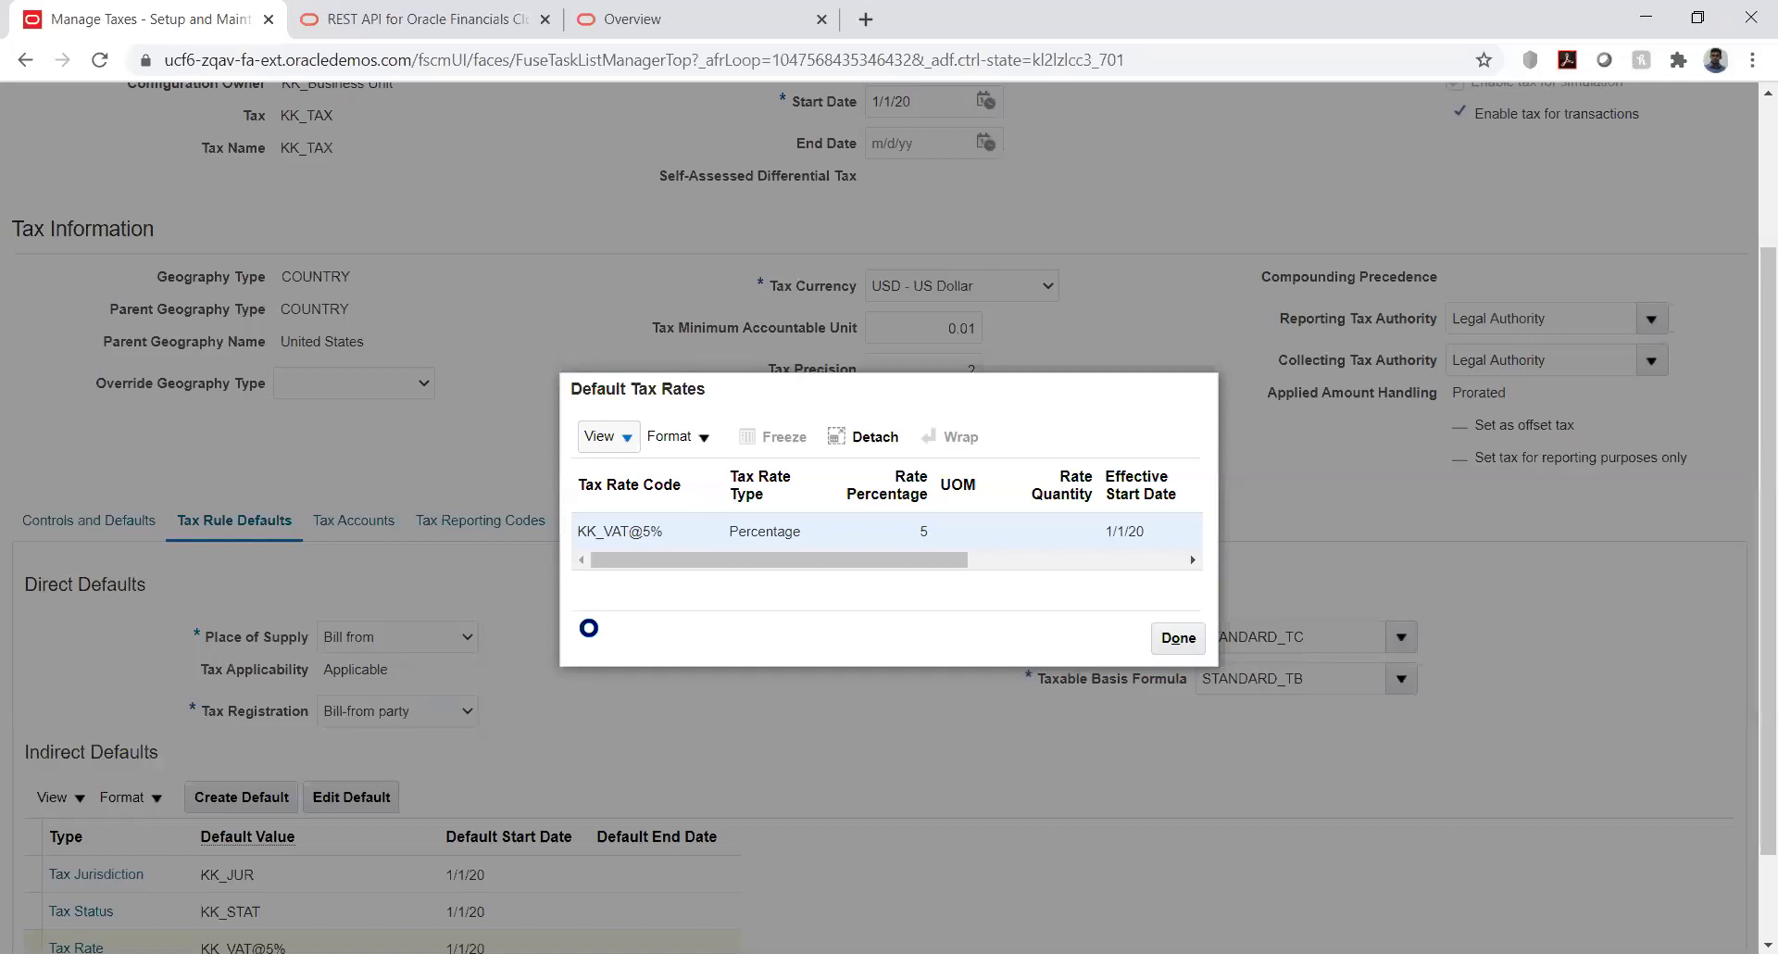
pyautogui.click(1182, 639)
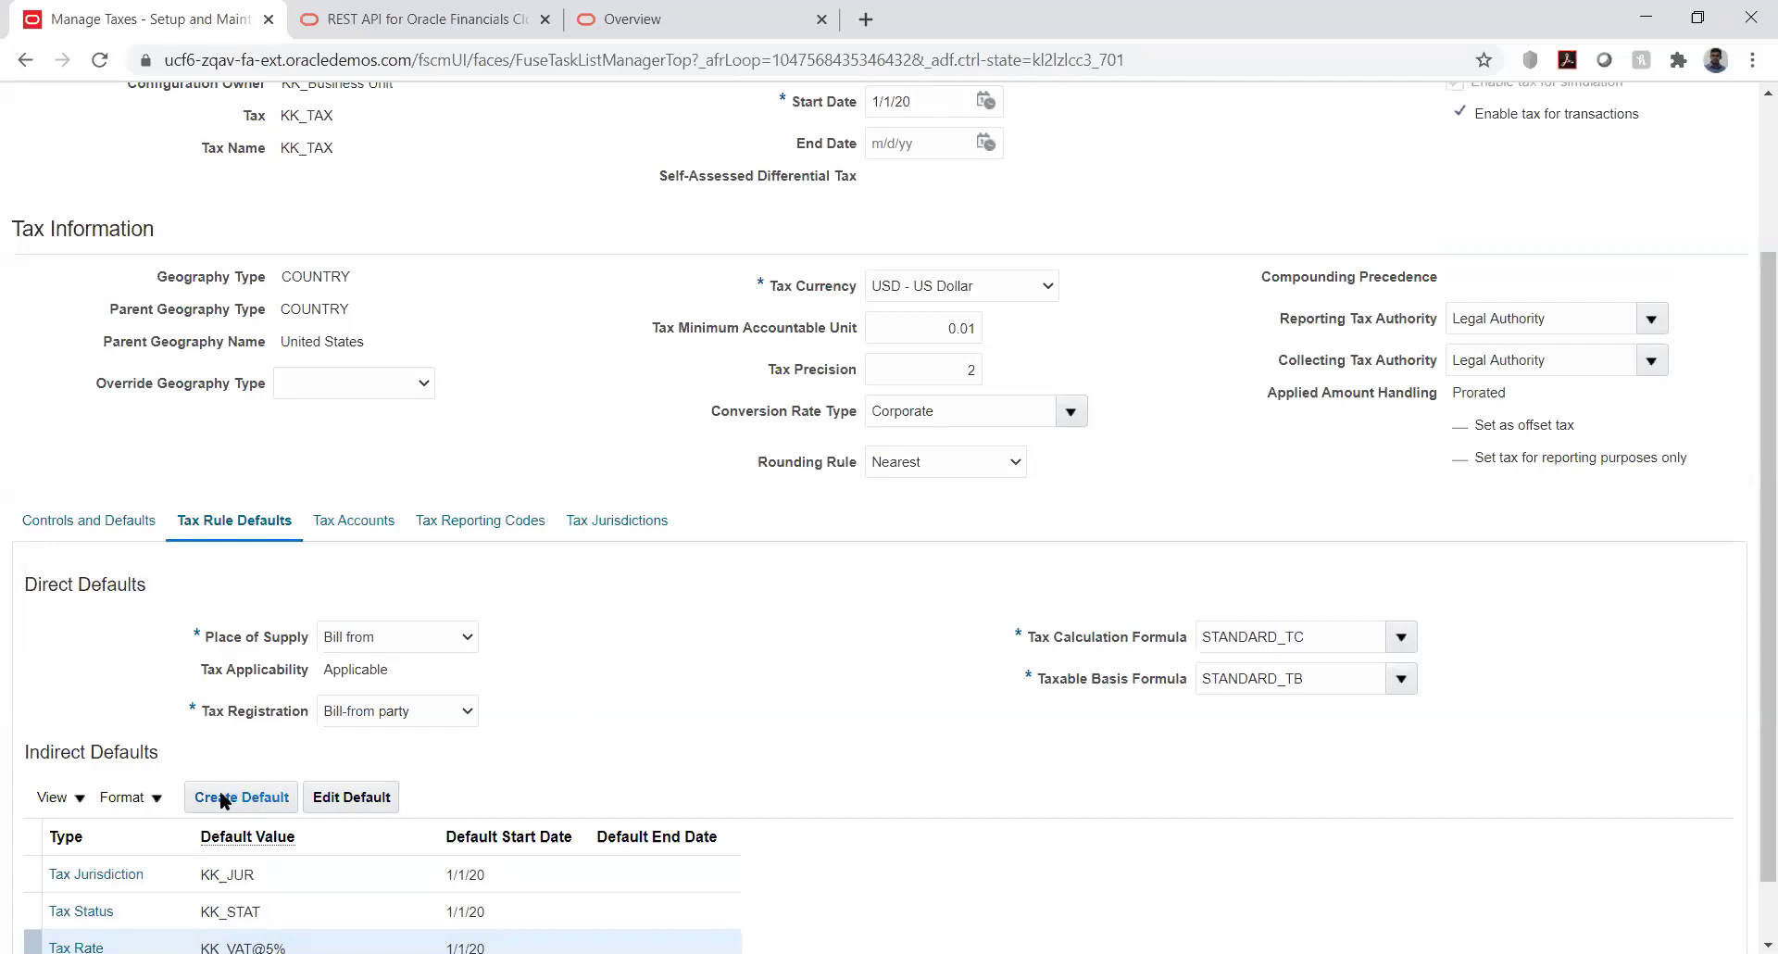
# Step: Open a new default tax rate for KK_TAX and examine the Tax Status Code and Tax Rate Type options
pyautogui.click(222, 799)
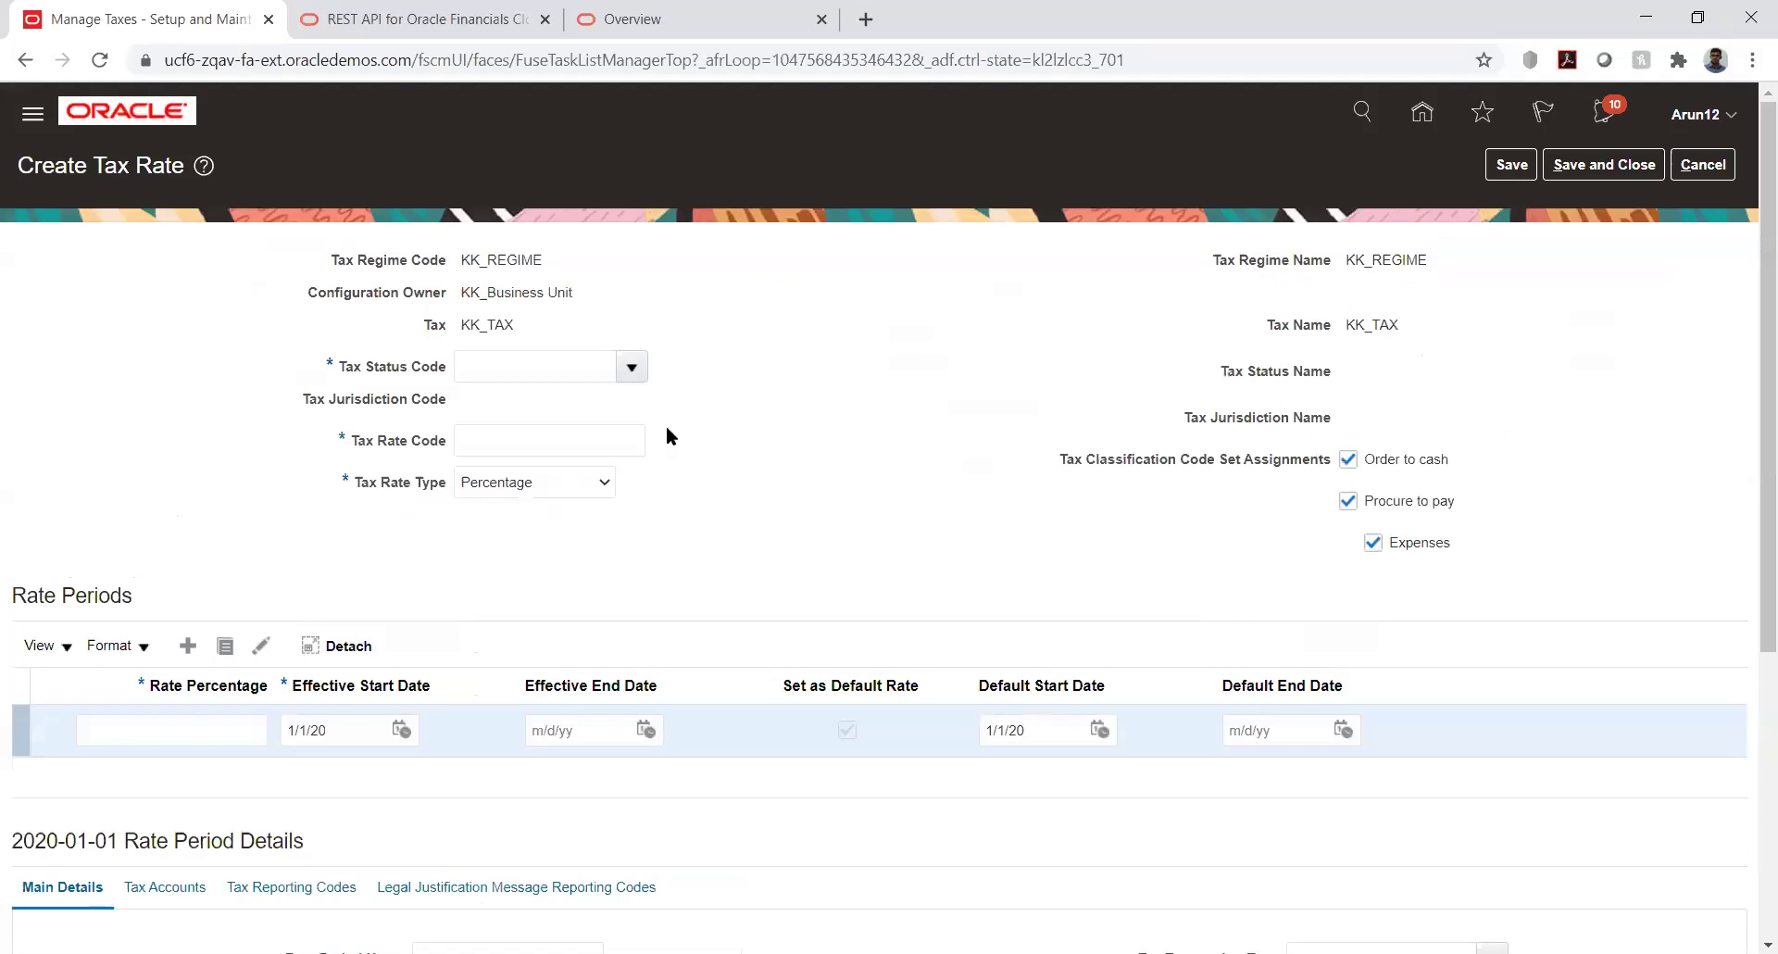
pyautogui.click(628, 368)
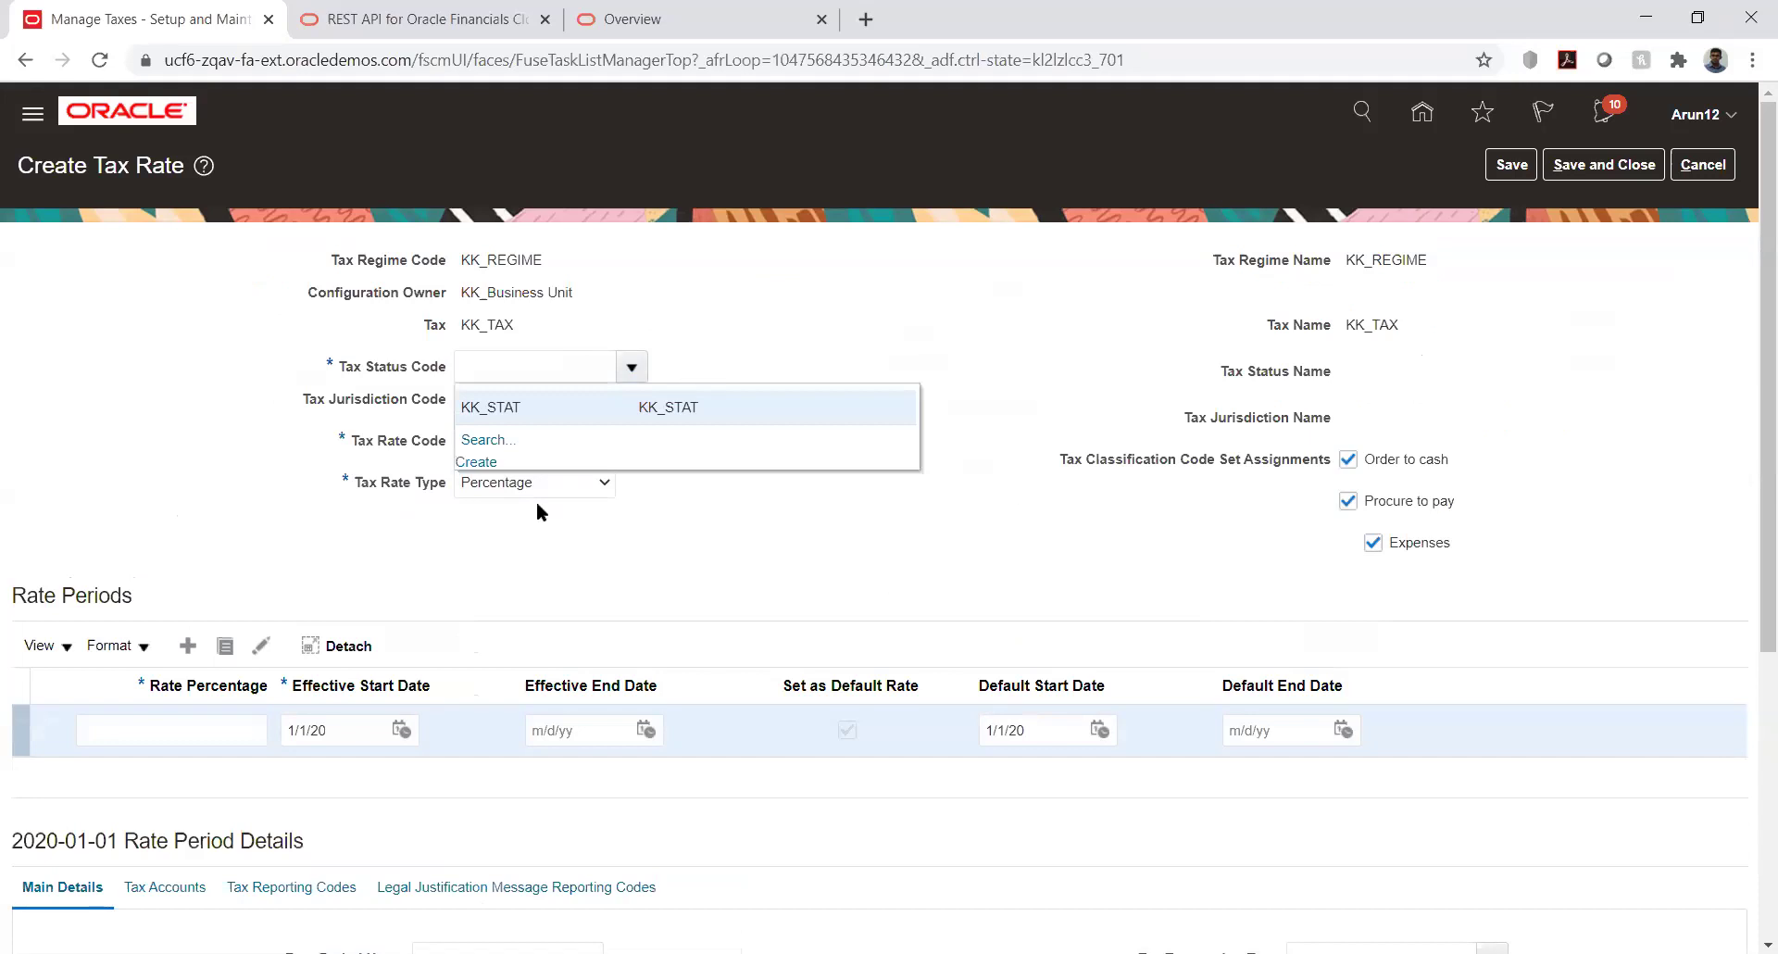
pyautogui.click(863, 530)
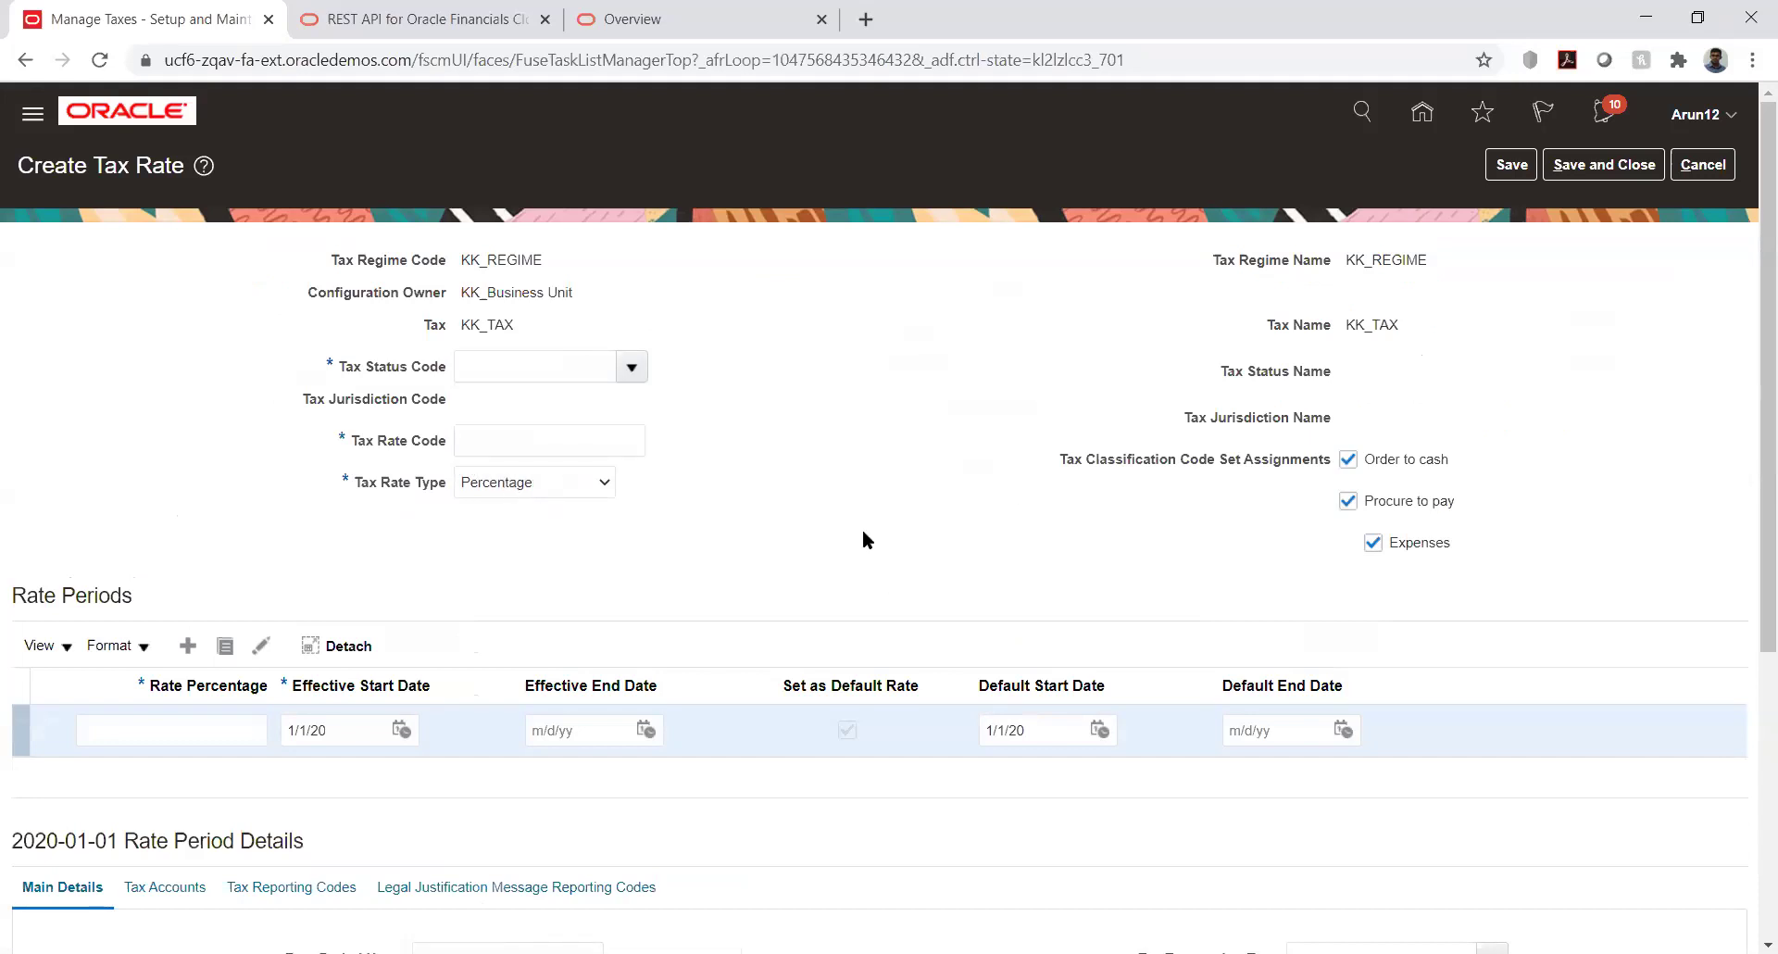
pyautogui.click(552, 486)
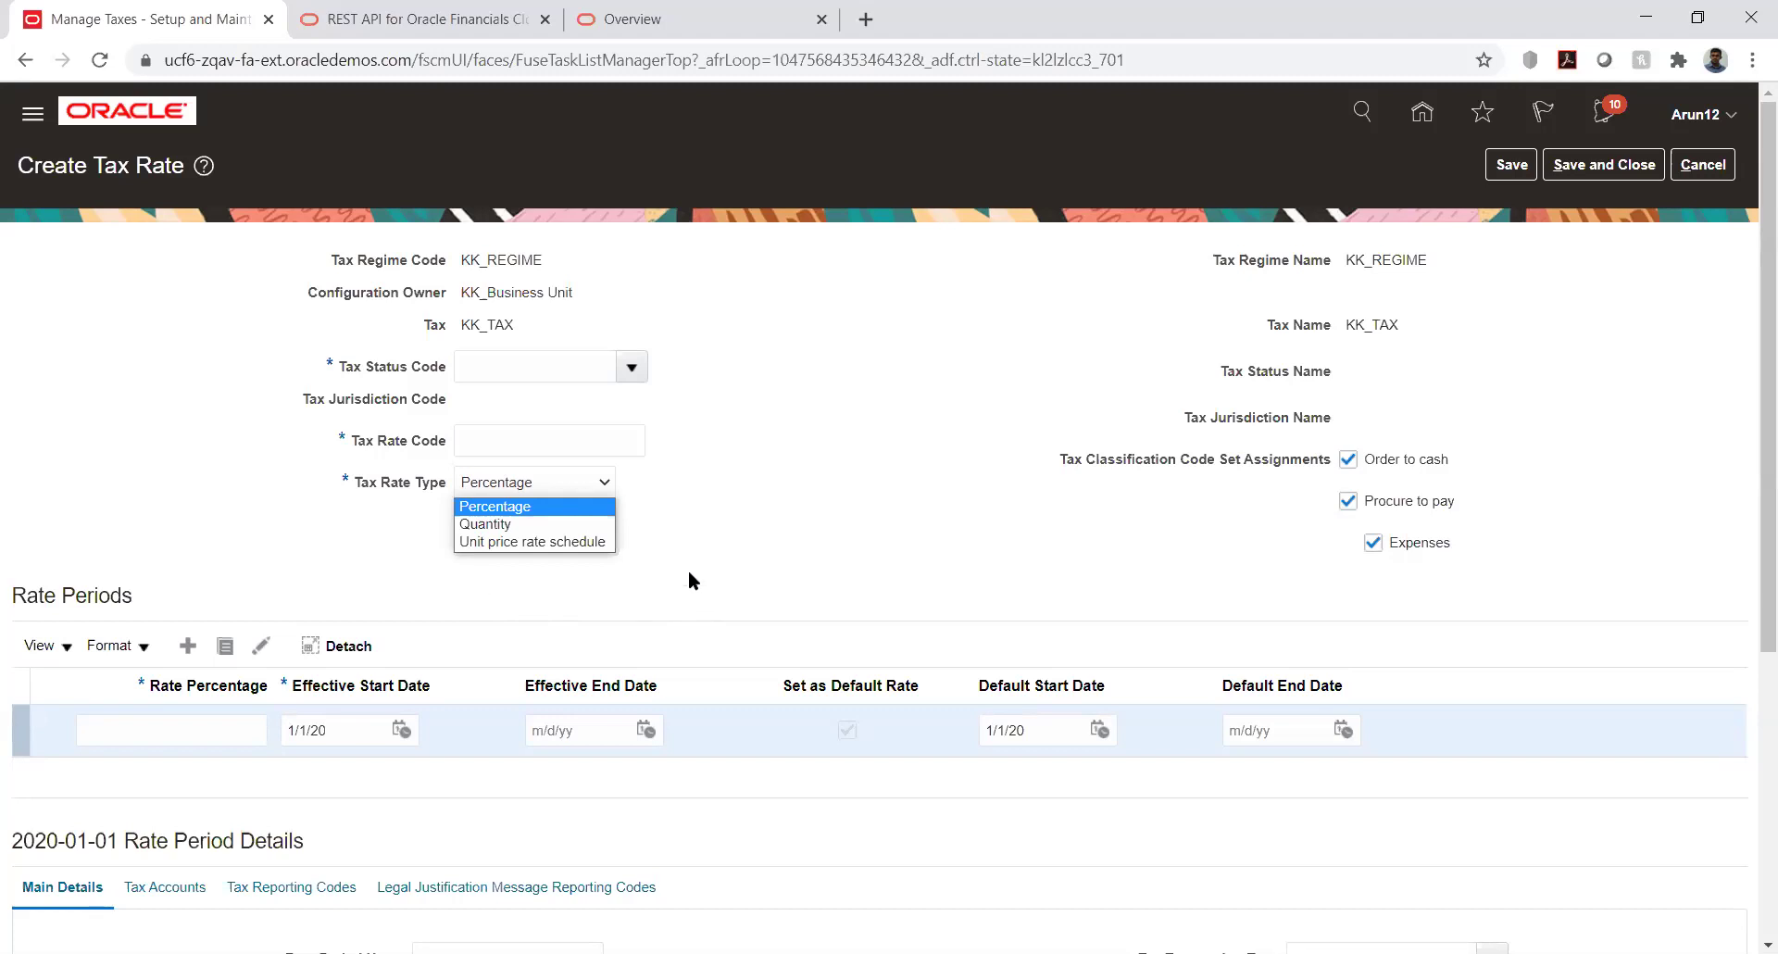
pyautogui.click(654, 481)
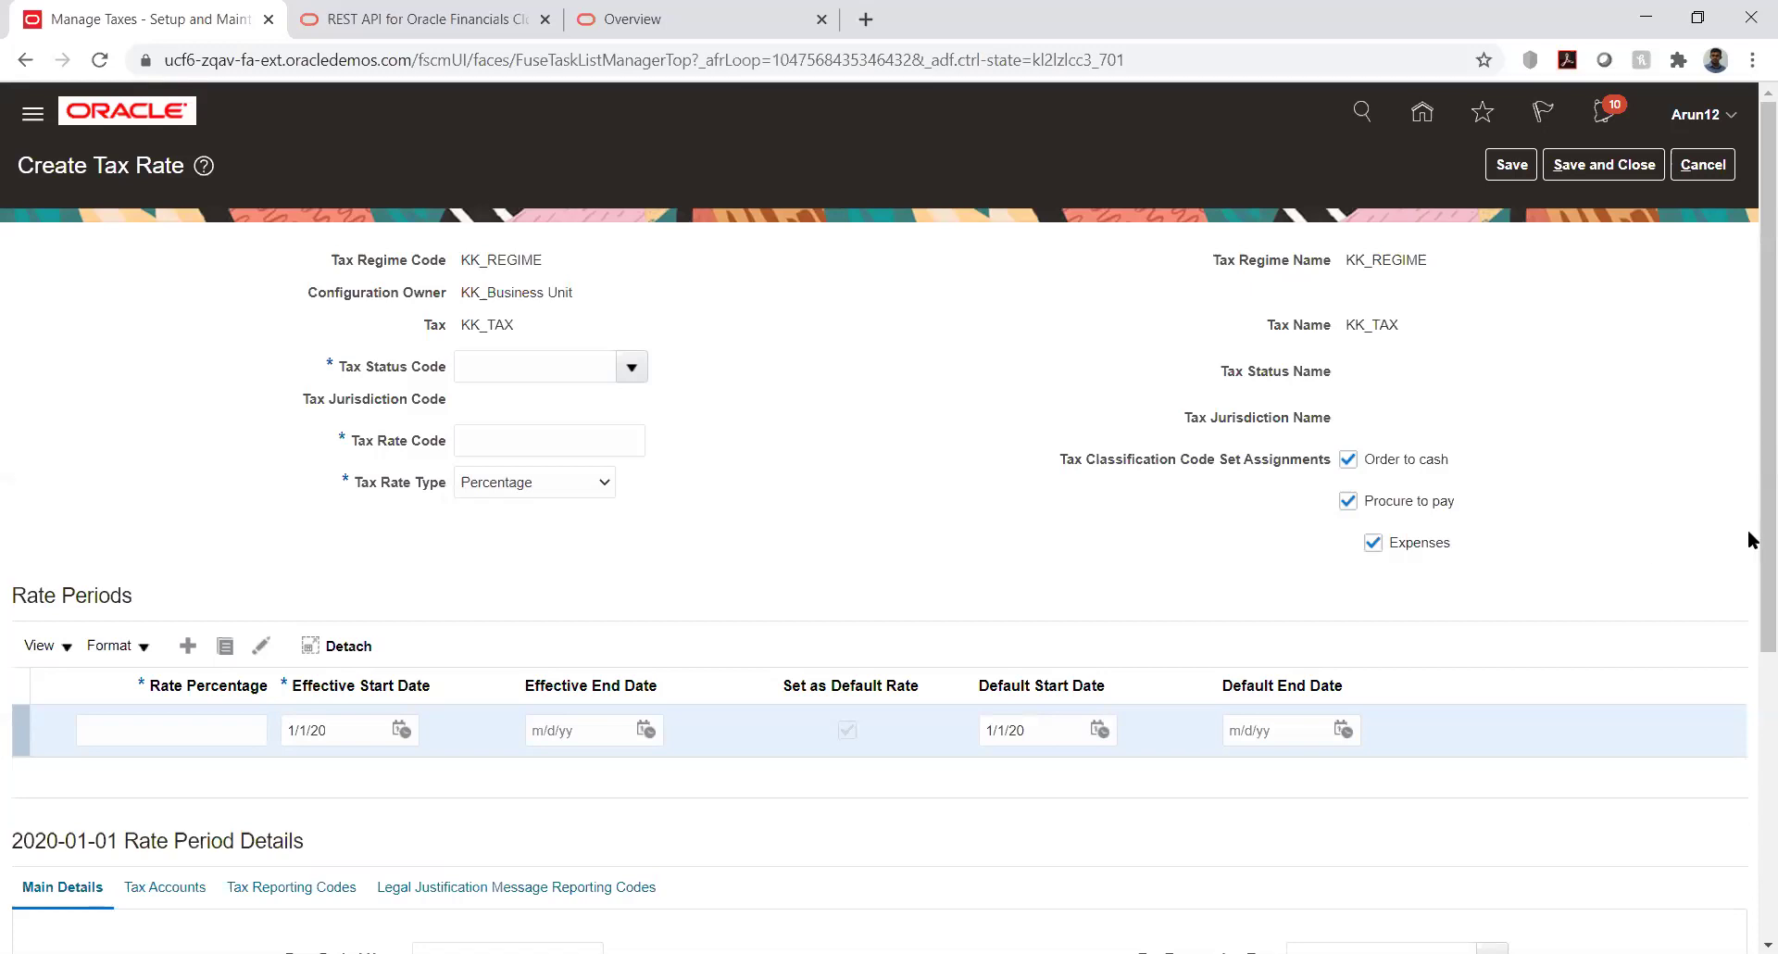
# Step: Review the new rate's rate period details and tax accounts for KK_Ledger, and discard the unsaved tax rate
pyautogui.moveTo(1749, 535); pyautogui.dragTo(1707, 707)
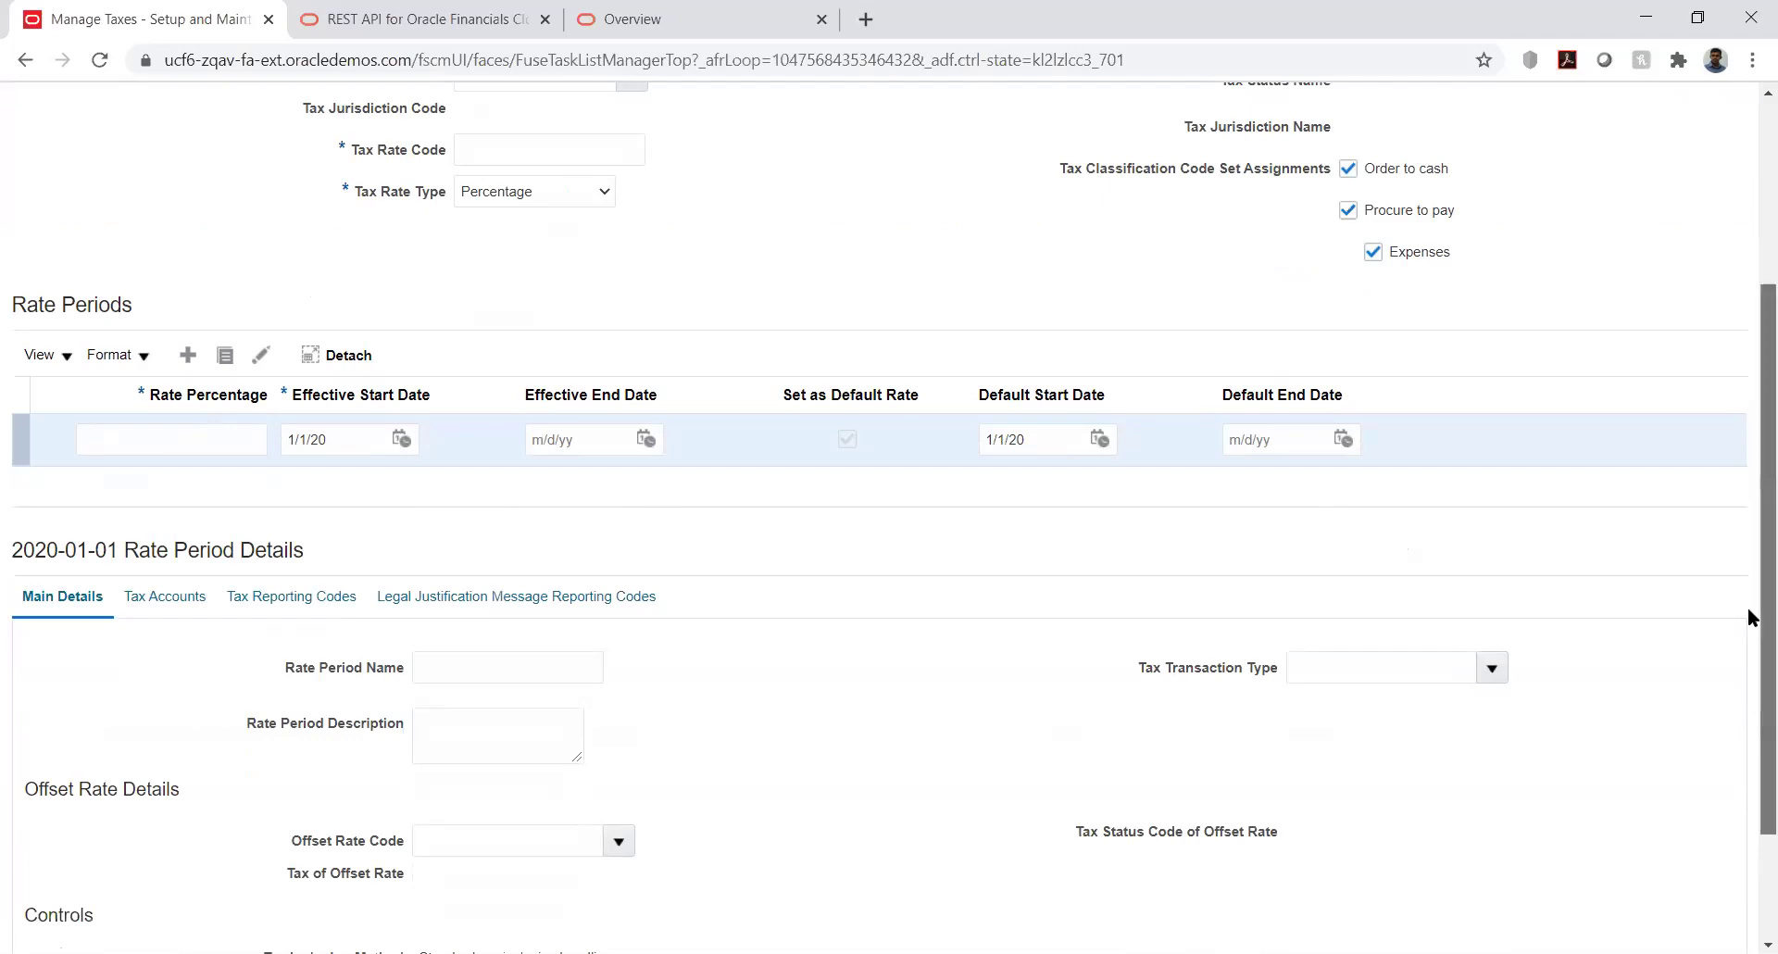
pyautogui.moveTo(1751, 618); pyautogui.dragTo(1750, 721)
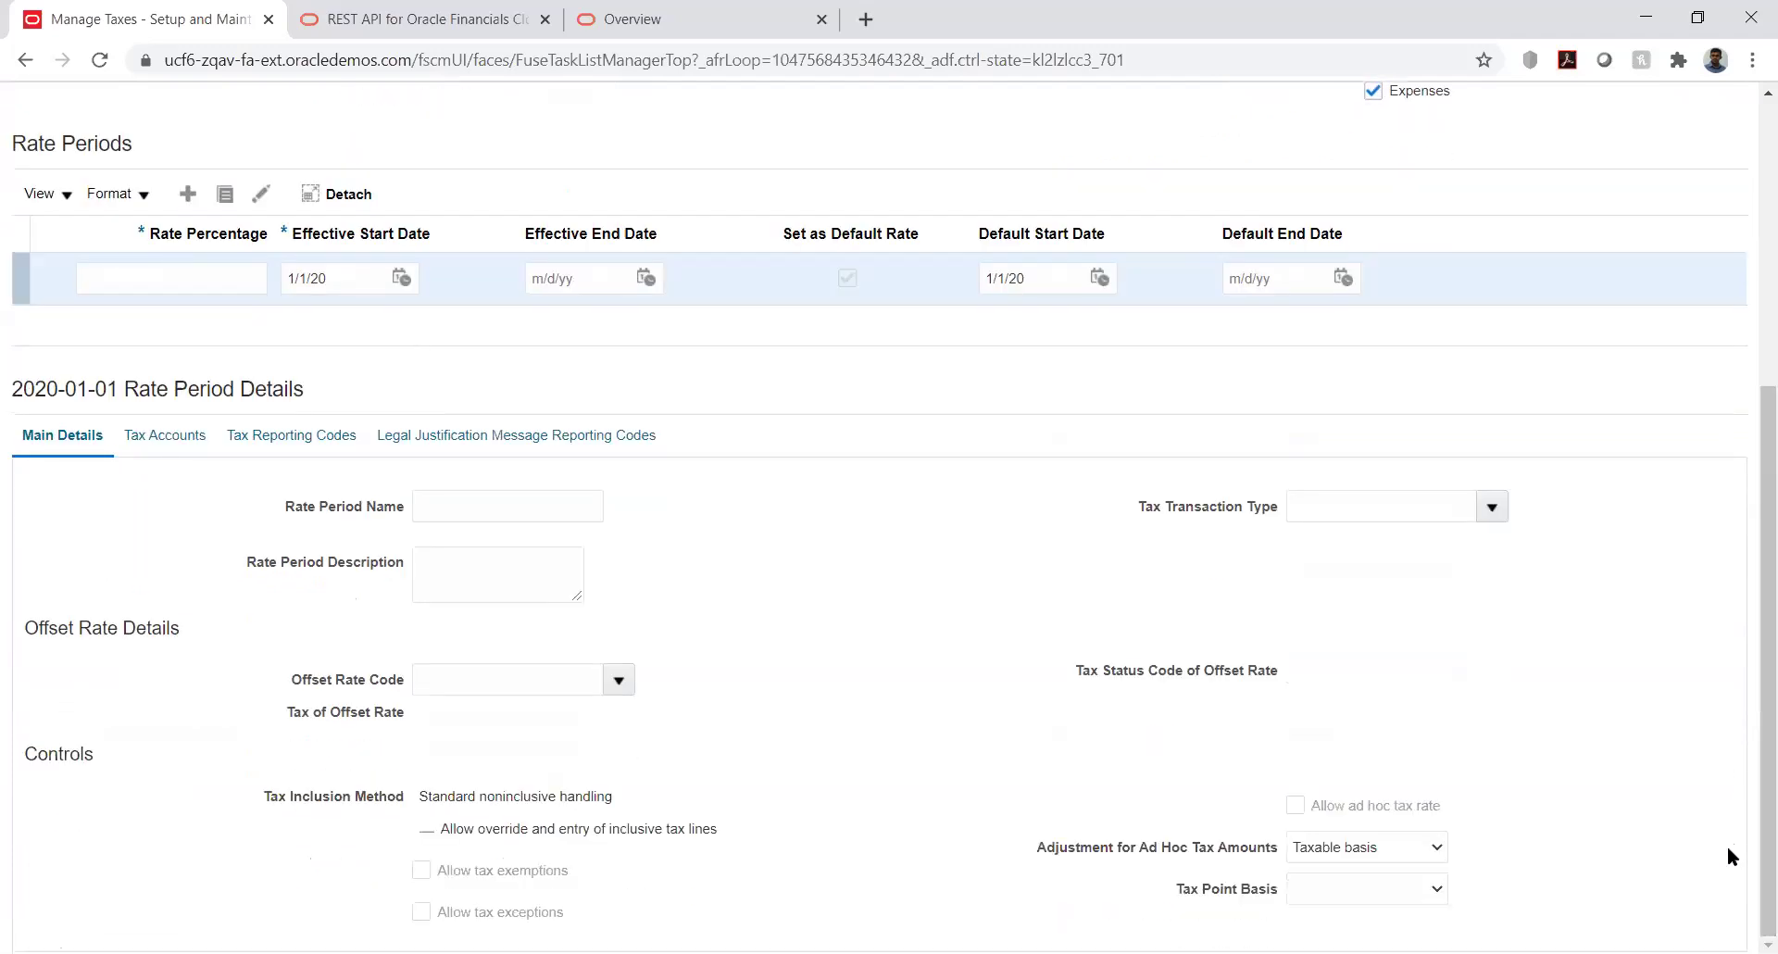
pyautogui.click(167, 435)
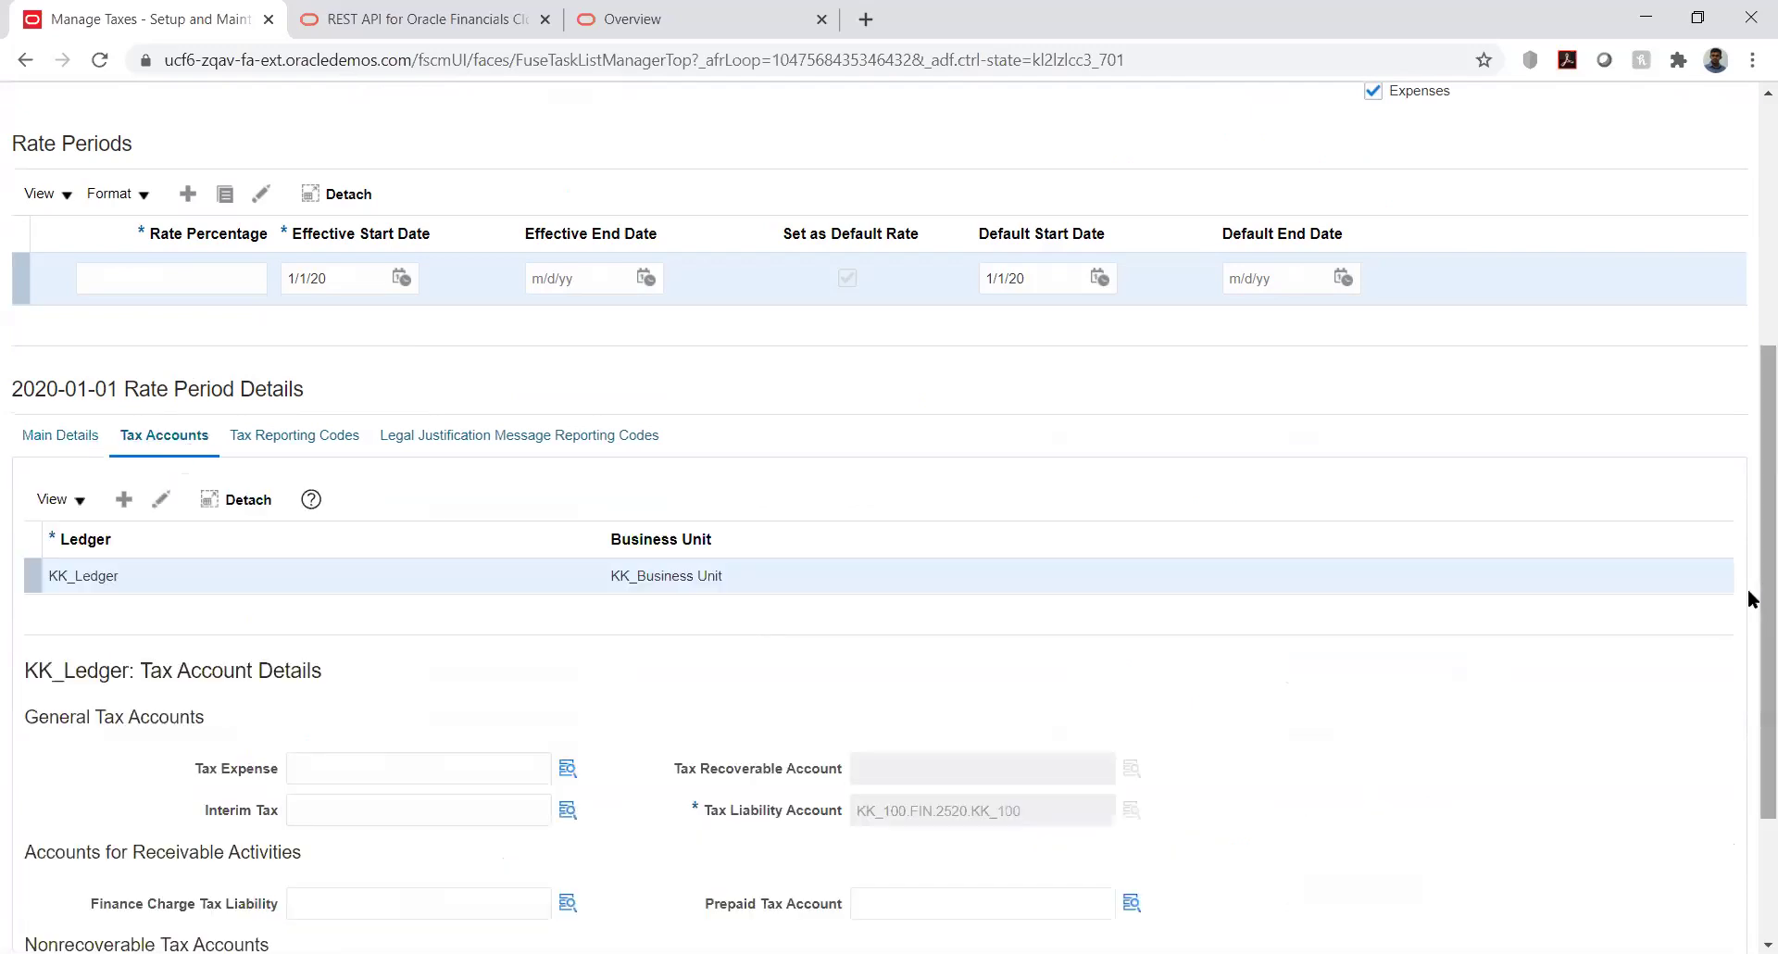
pyautogui.scroll(-2, 1749, 778)
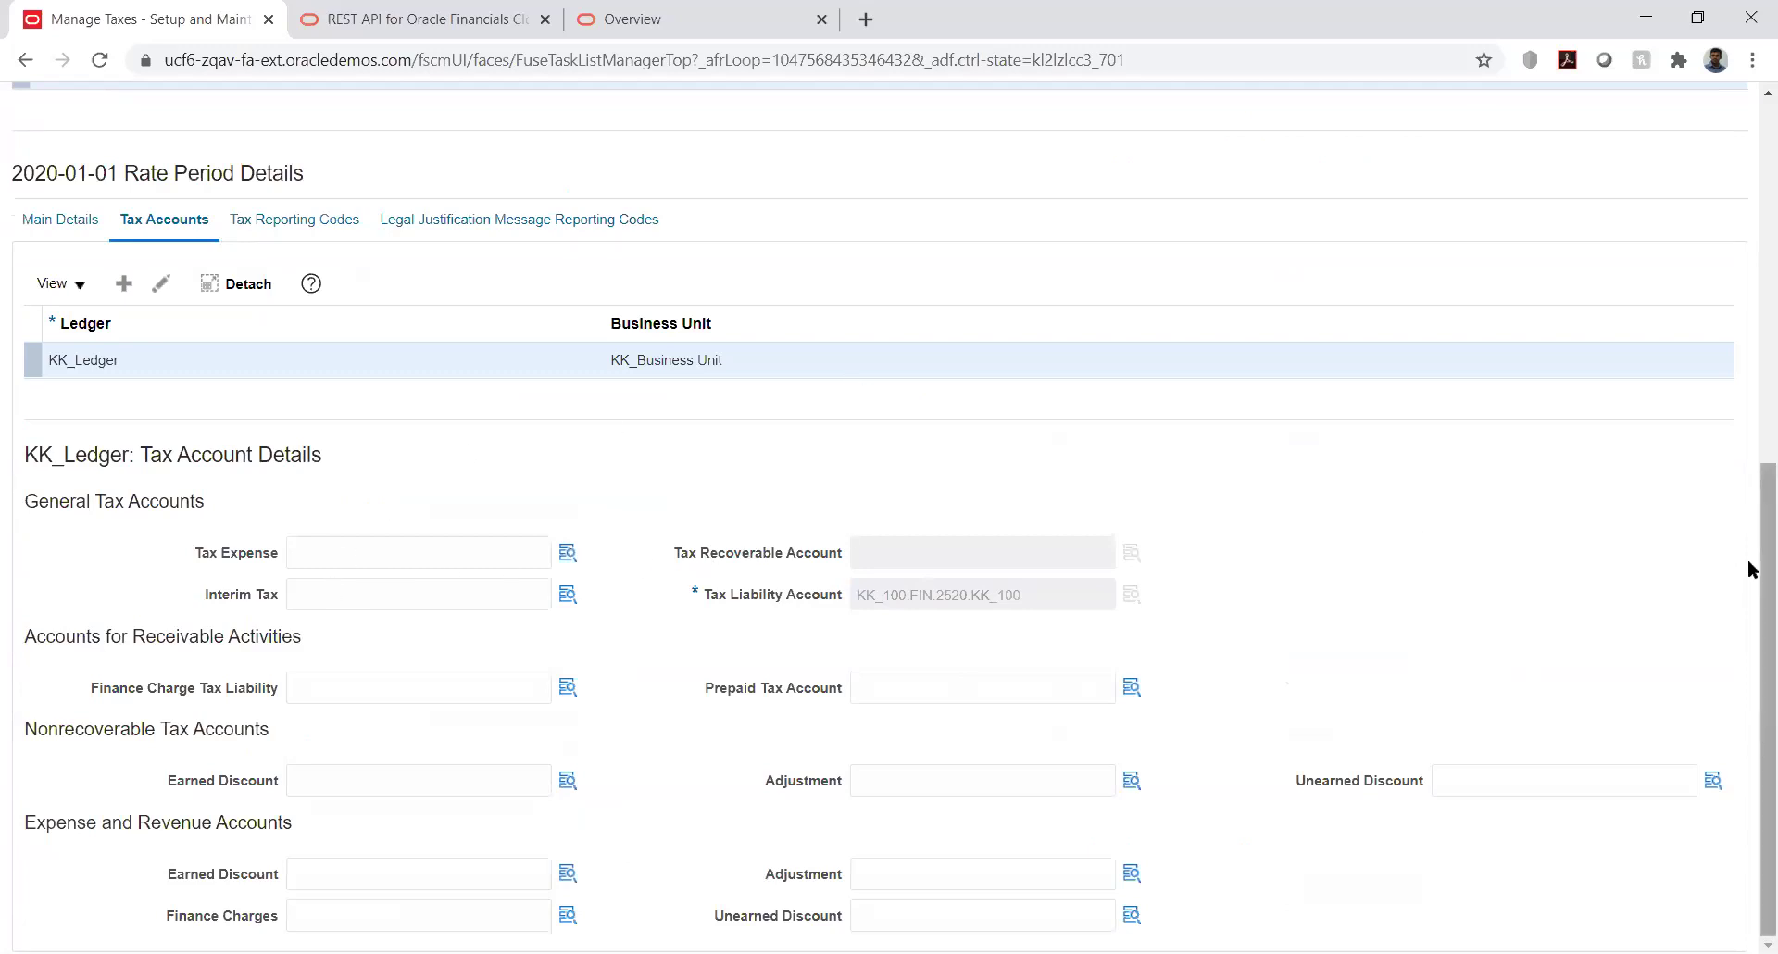
pyautogui.scroll(7, 1749, 367)
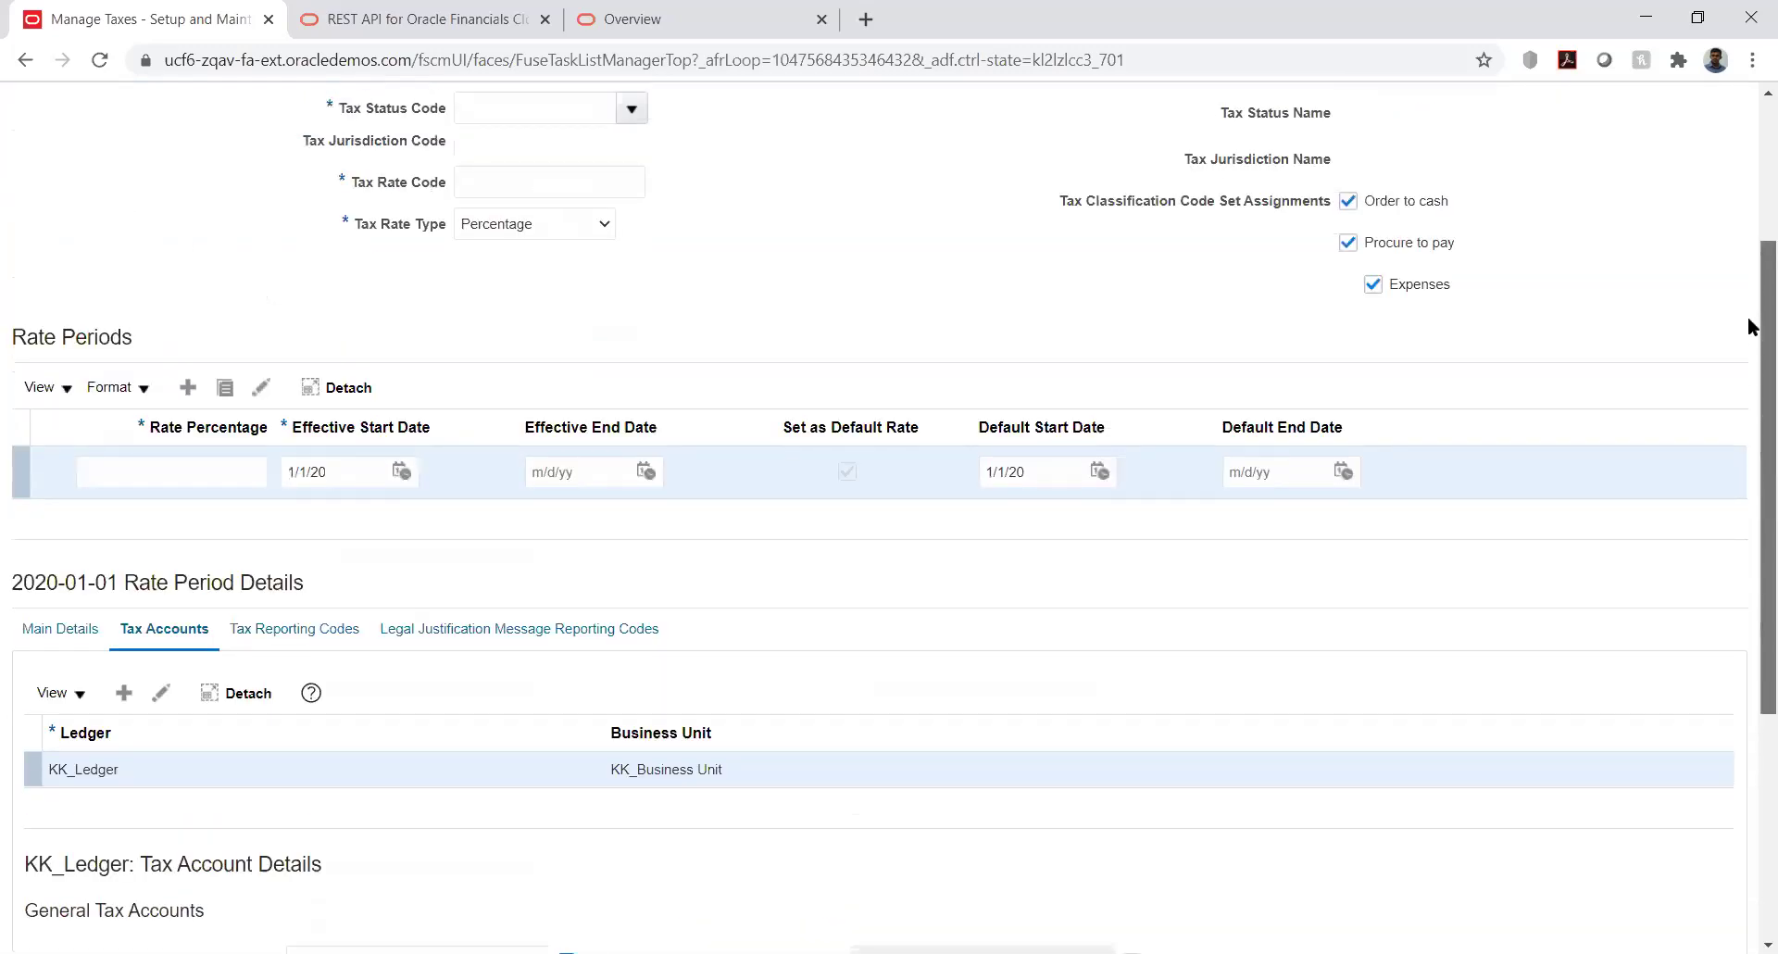
pyautogui.scroll(1, 1747, 211)
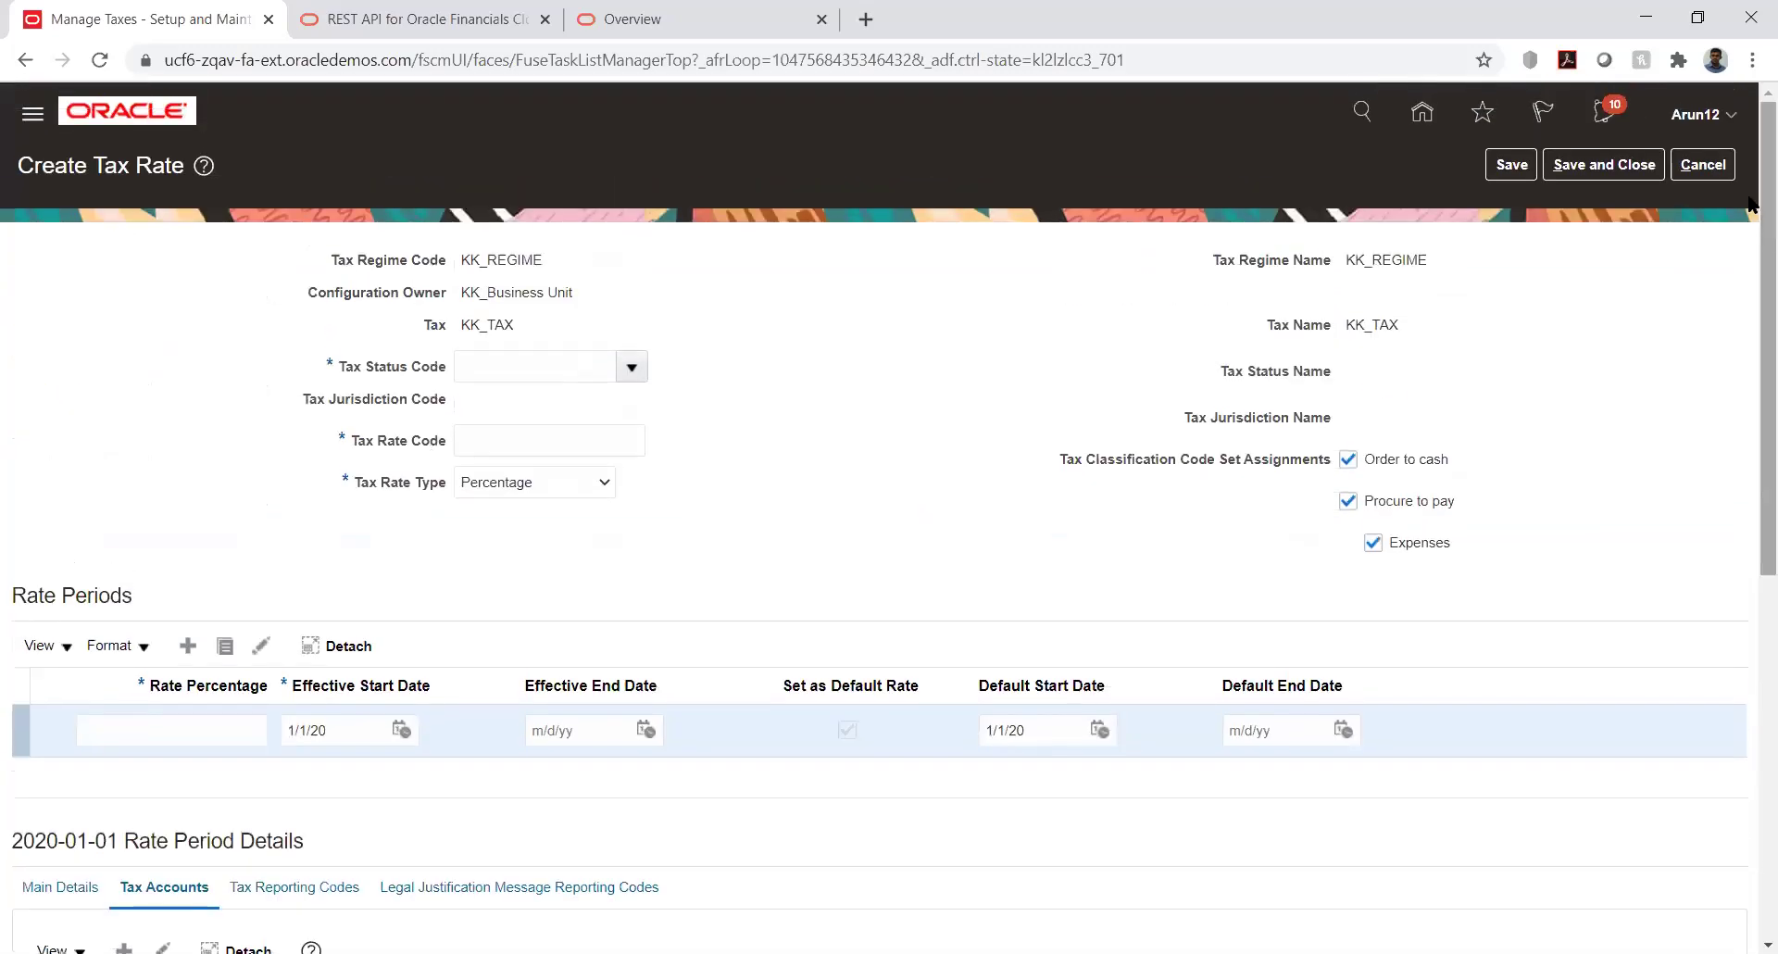
pyautogui.click(1702, 164)
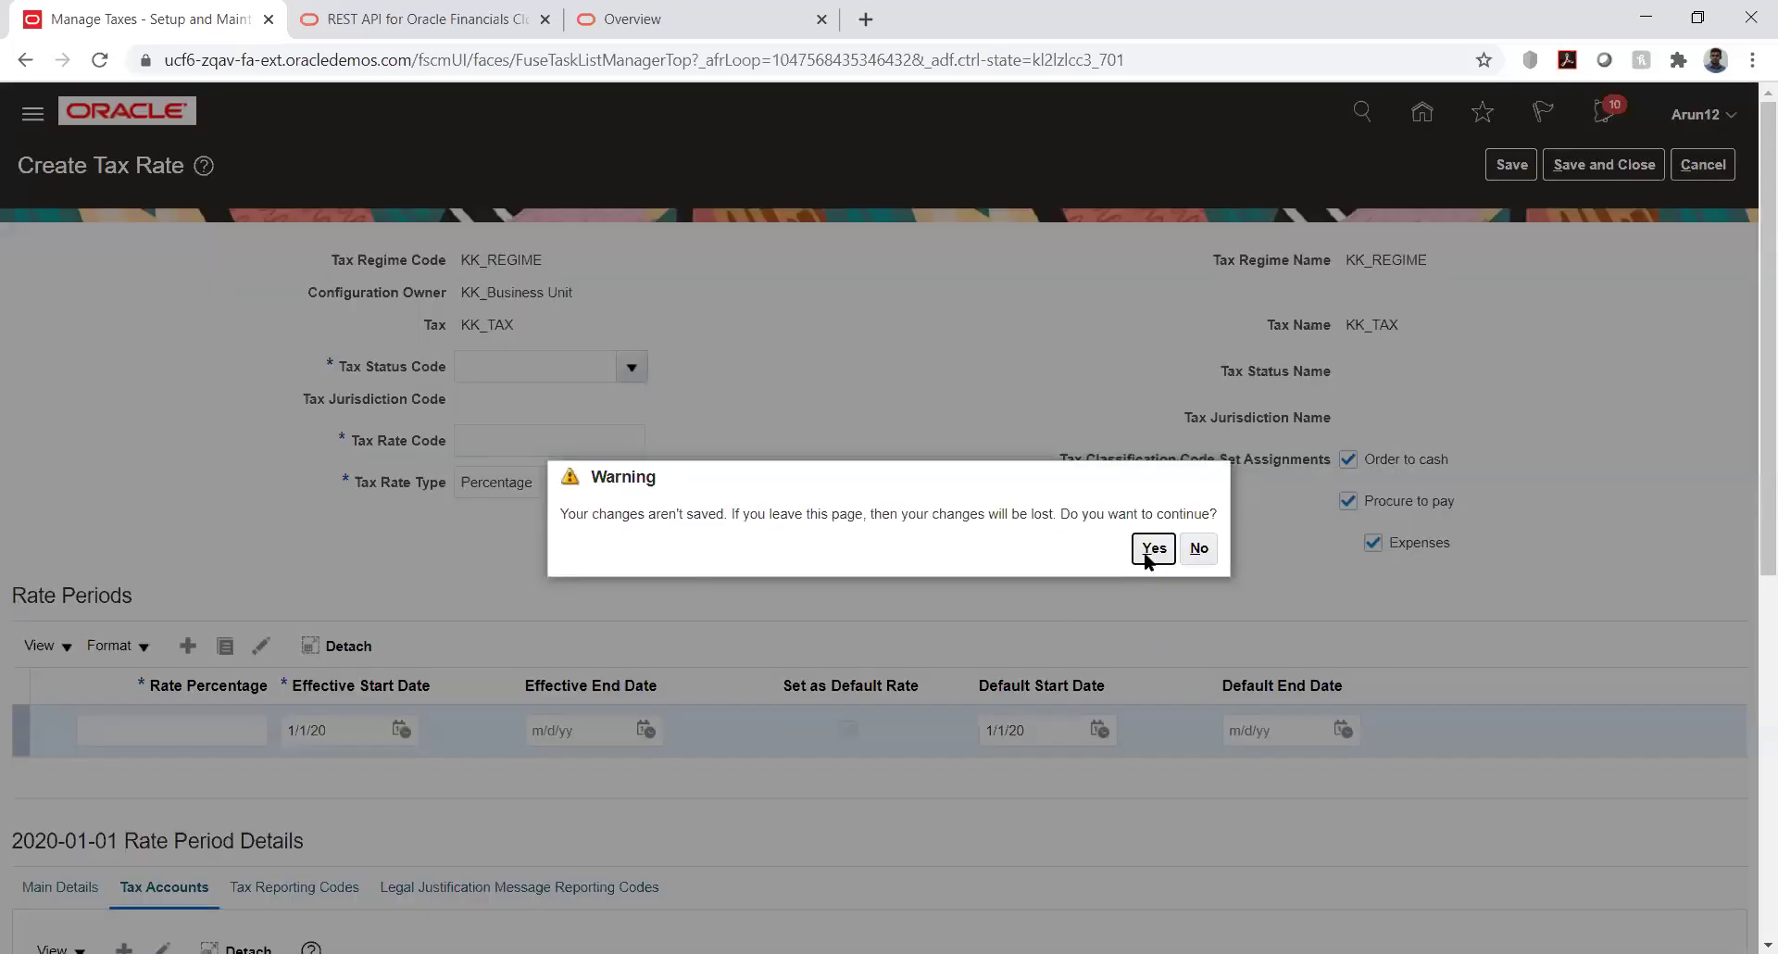
pyautogui.click(1152, 548)
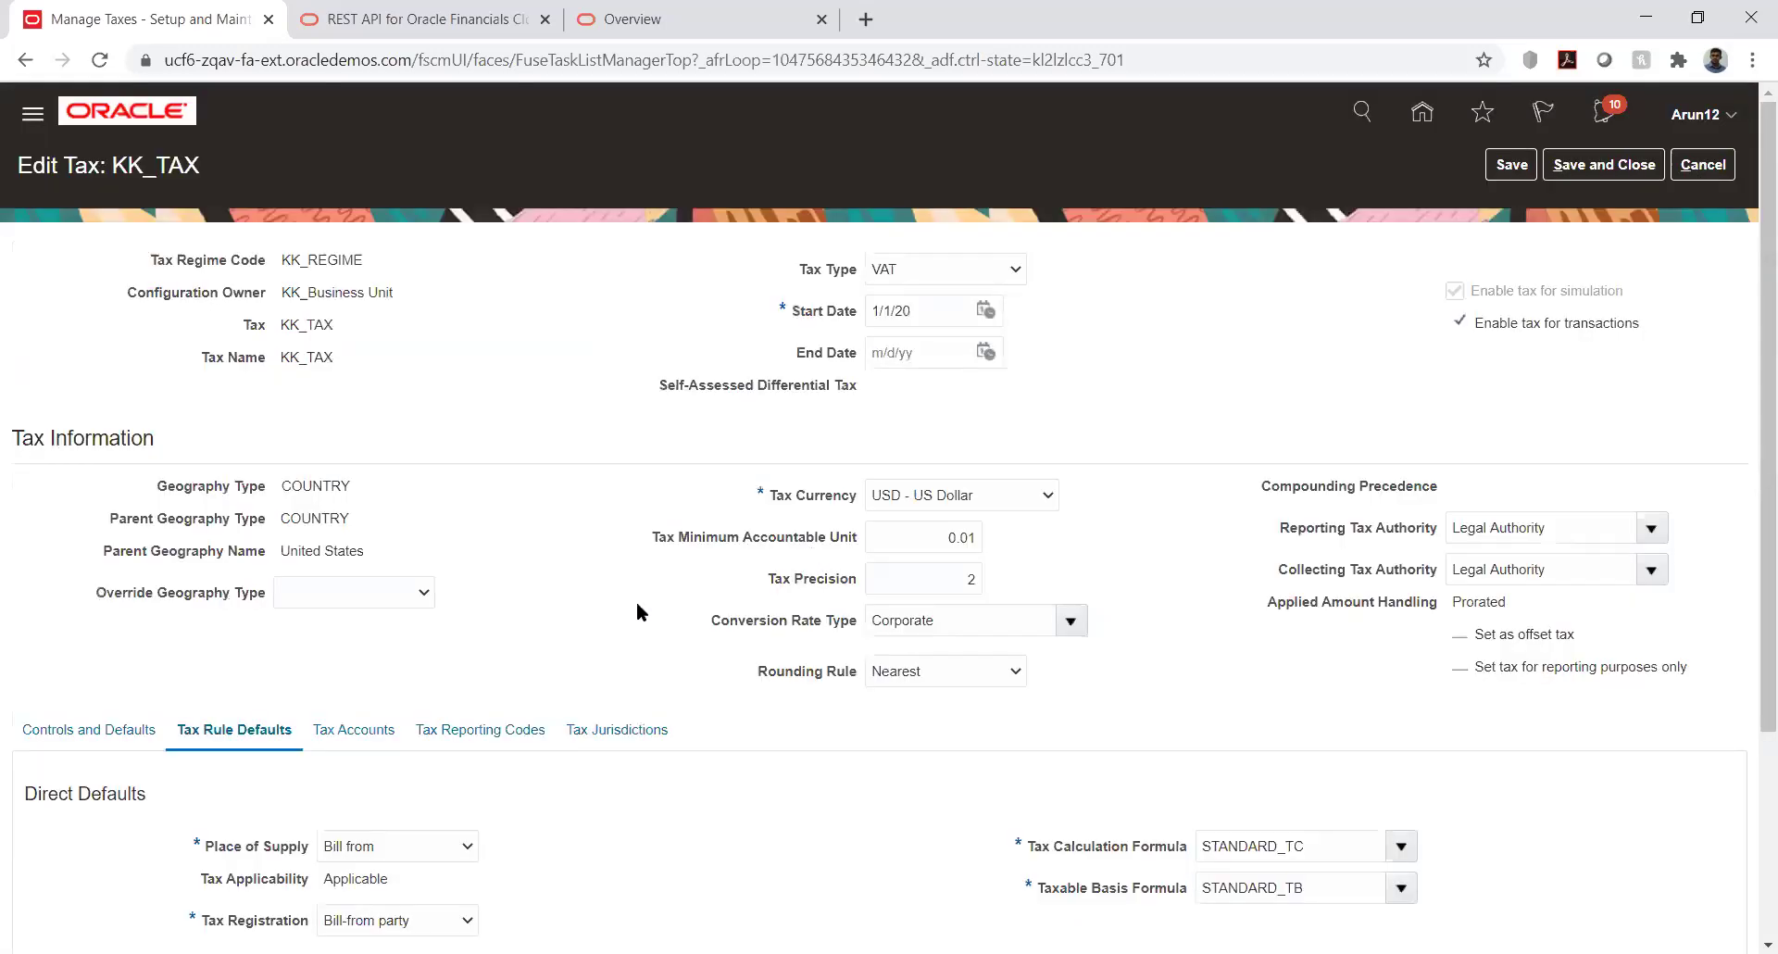
# Step: Recheck the indirect defaults of KK_TAX, save and close the tax, and return to the KK Implementation task list
pyautogui.moveTo(1748, 553); pyautogui.dragTo(1748, 889)
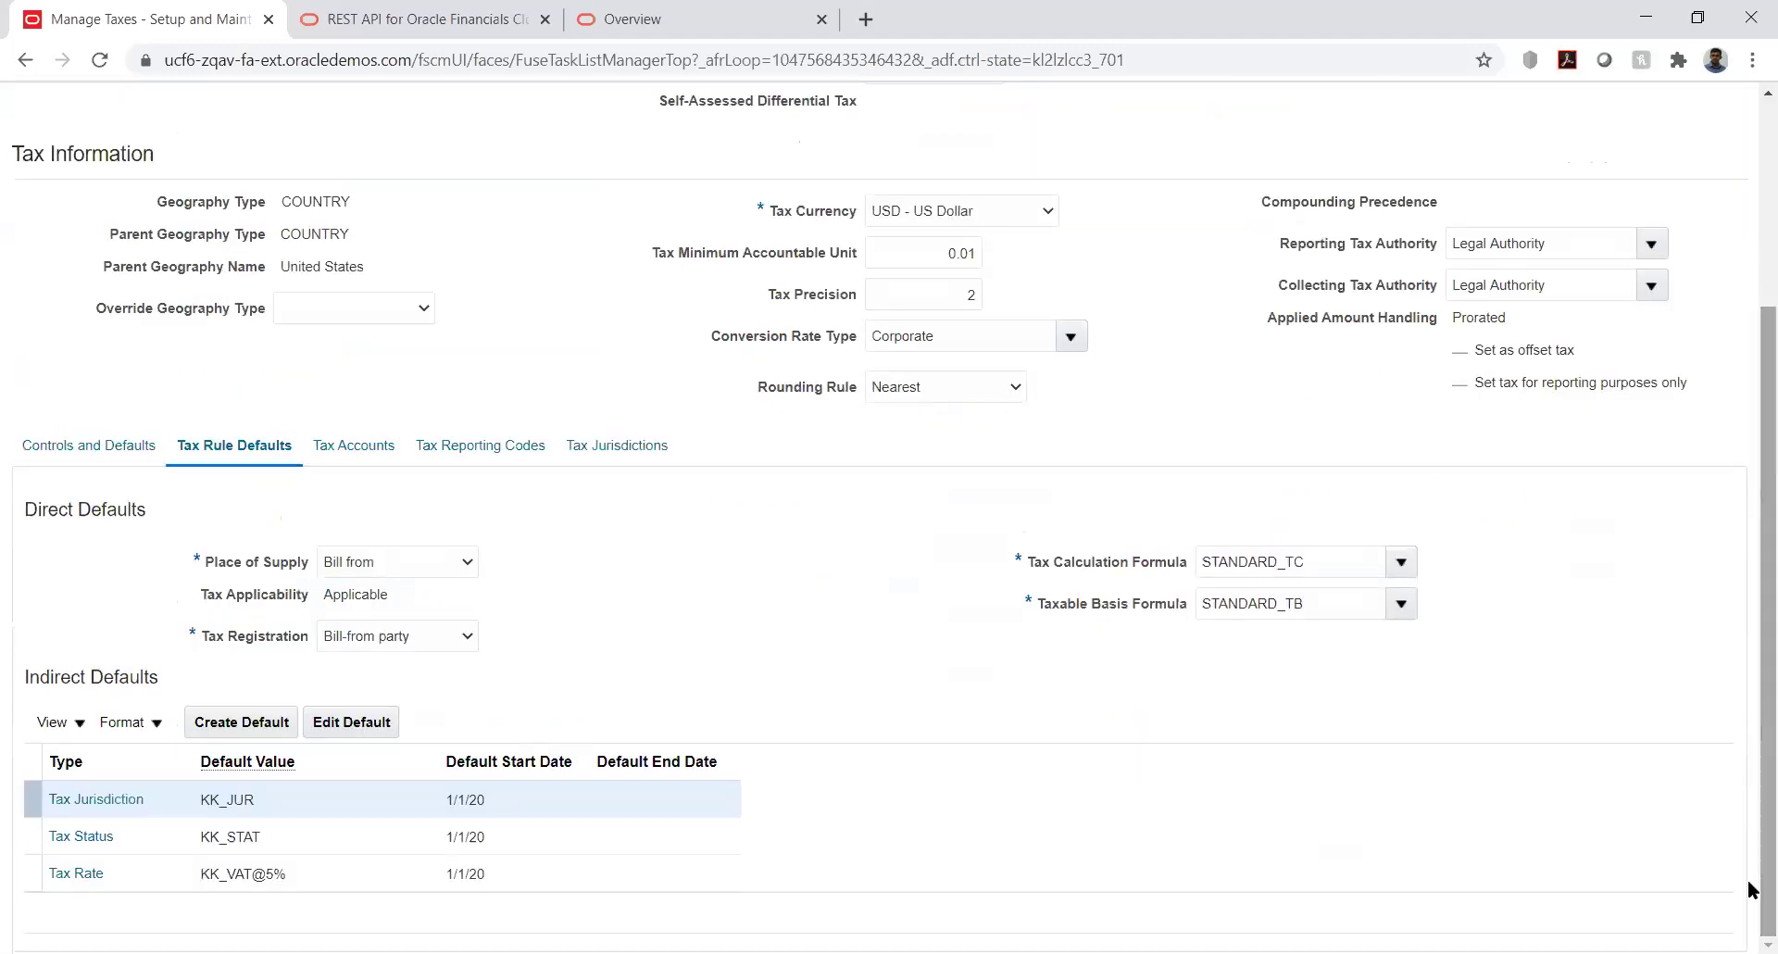
pyautogui.click(259, 831)
pyautogui.moveTo(1750, 526); pyautogui.dragTo(1749, 255)
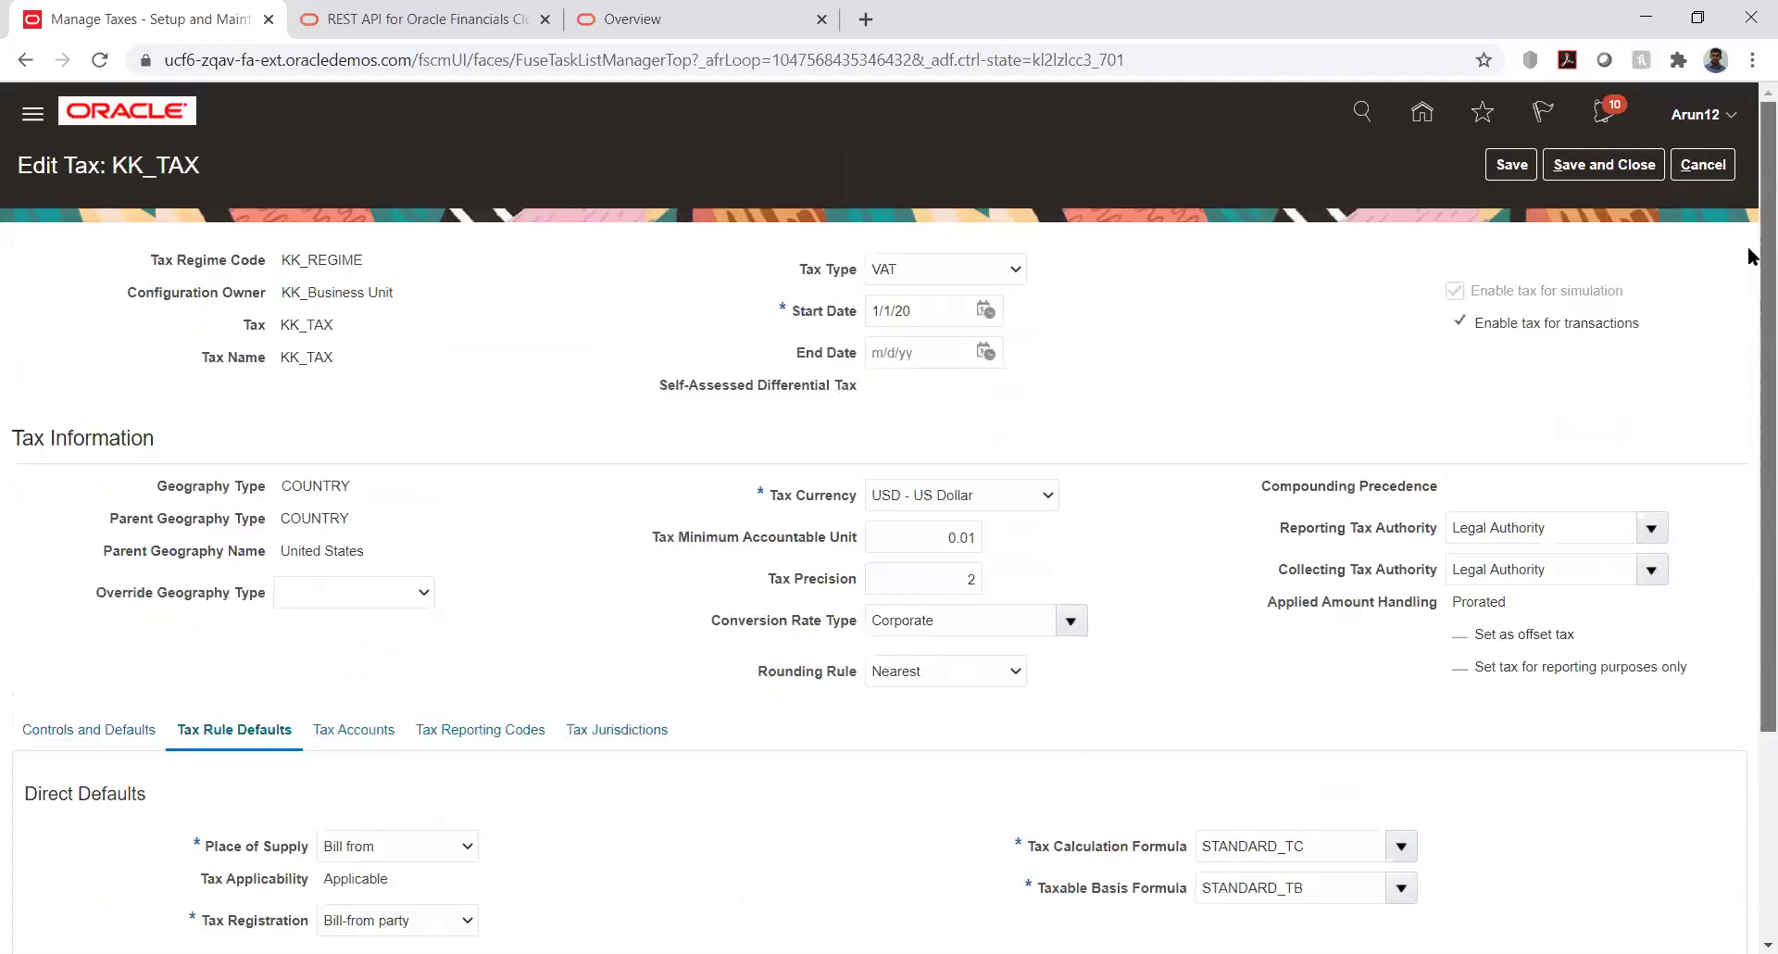
pyautogui.click(1611, 167)
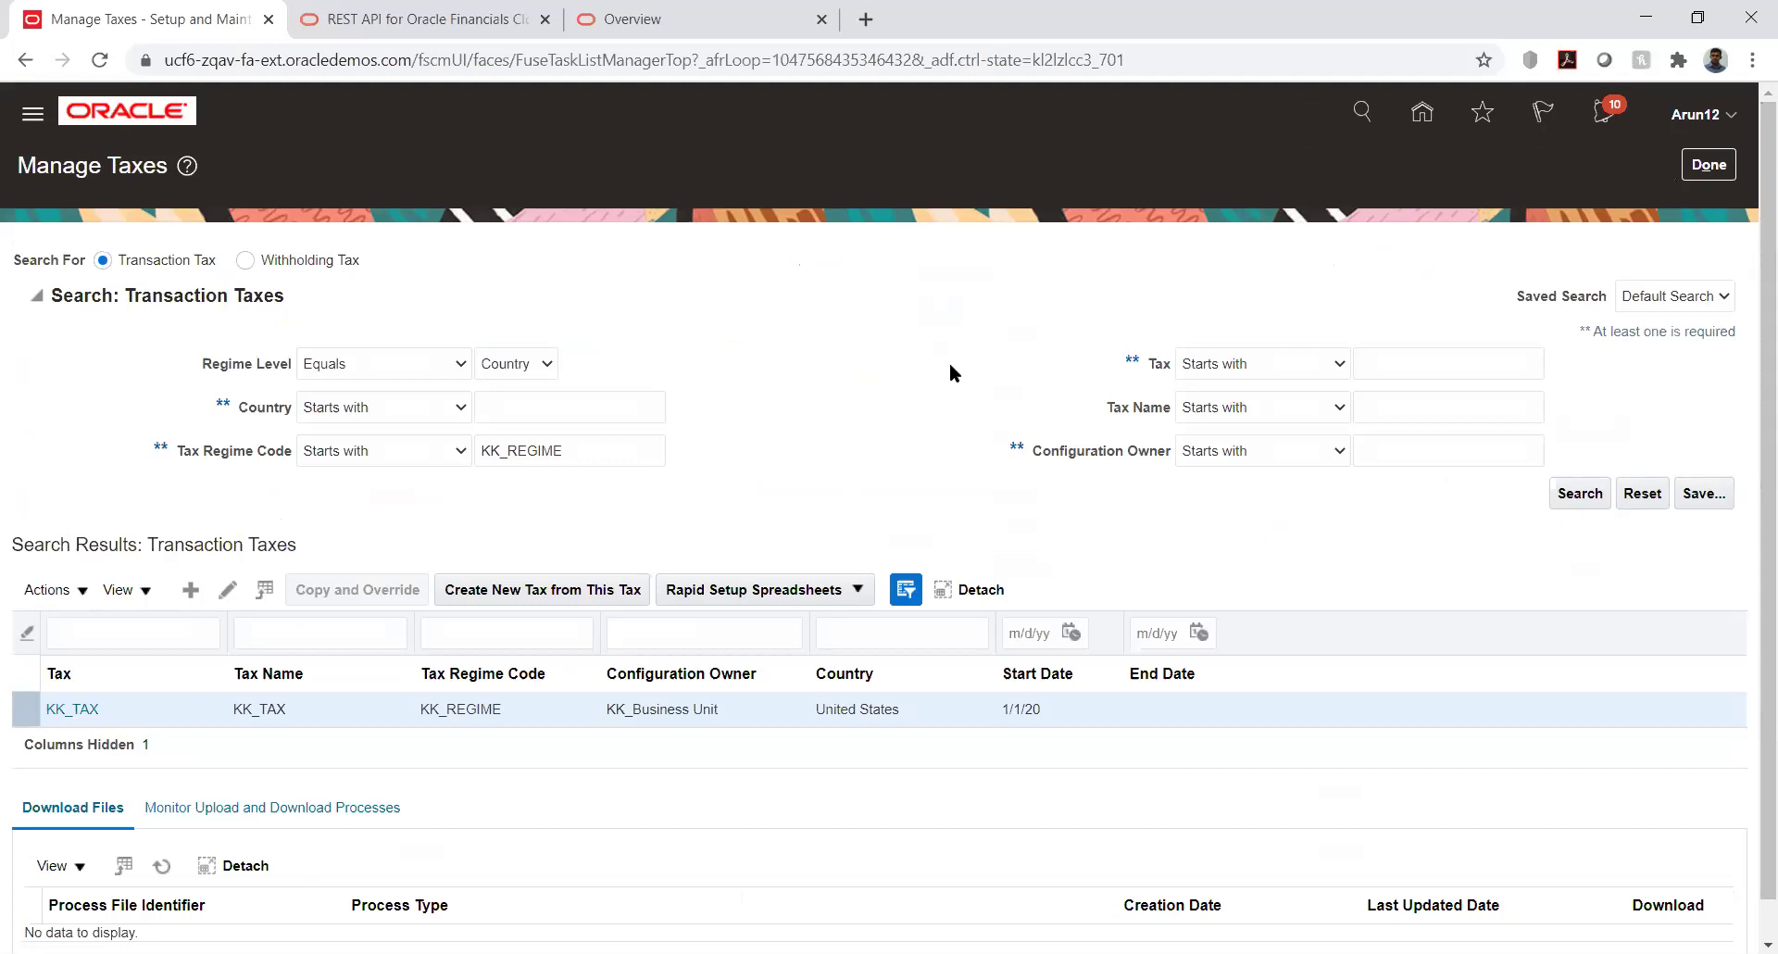
pyautogui.click(1714, 167)
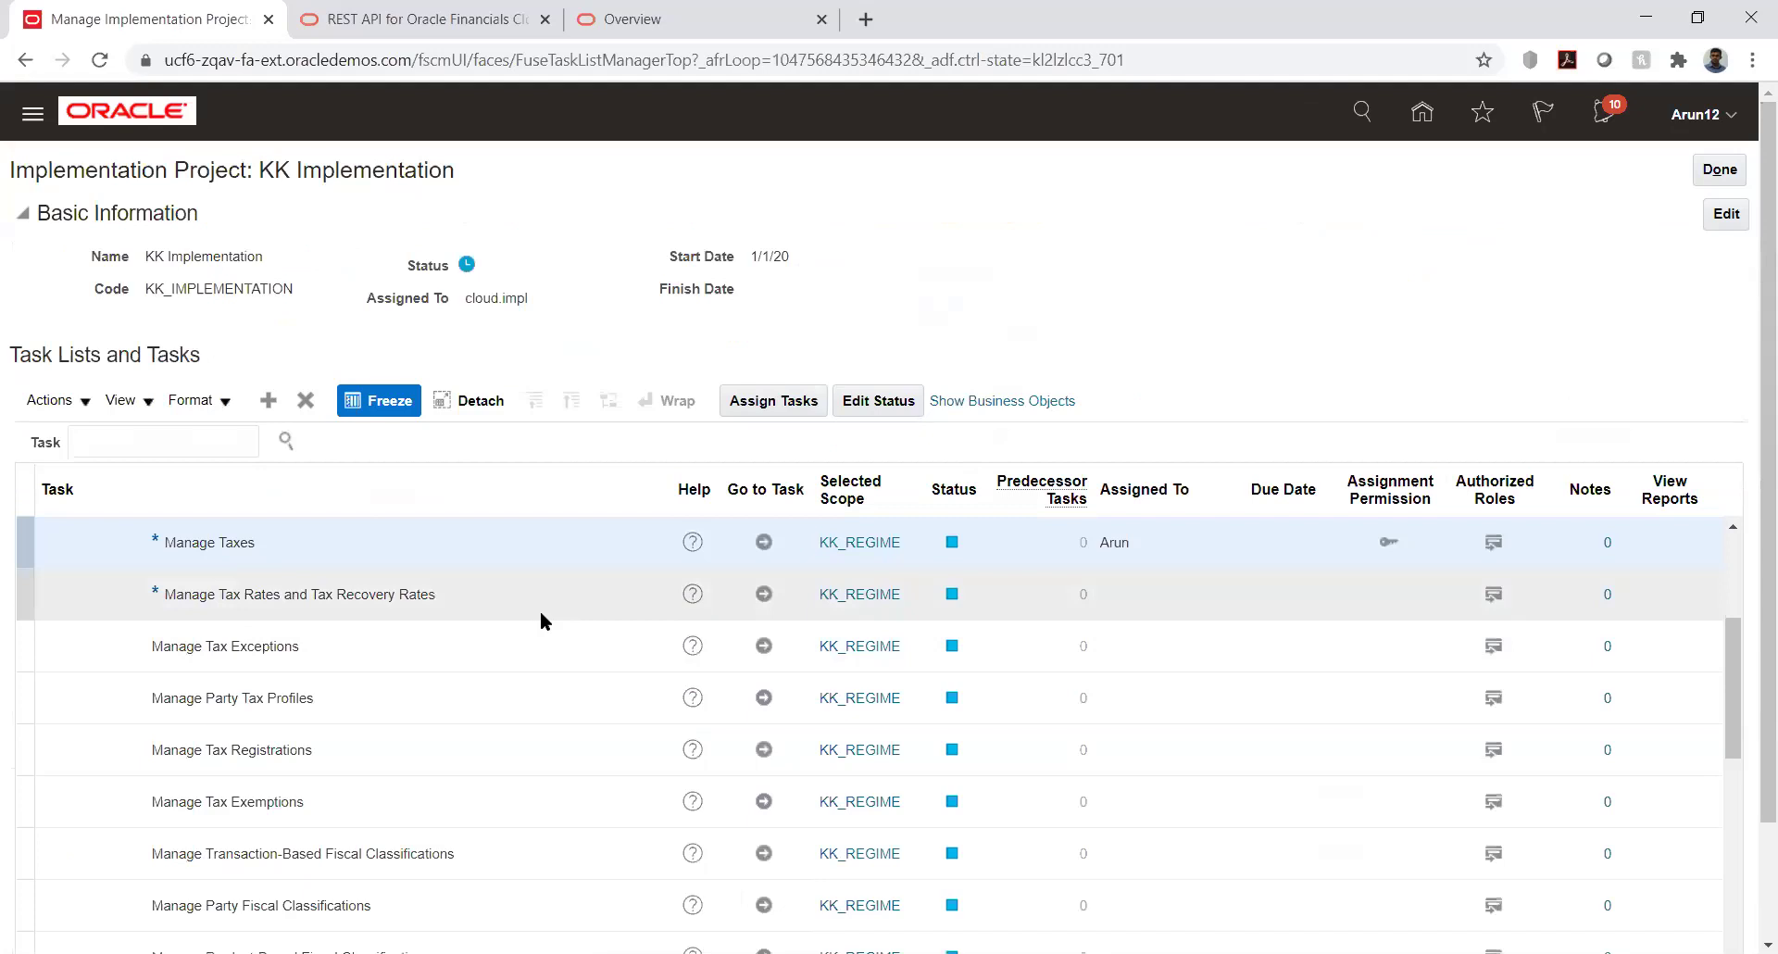
# Step: Open Manage Tax Rates and Tax Recovery Rates for KK_REGIME, start a new tax rate, and examine its Configuration Owner options and rate period fields
pyautogui.click(762, 598)
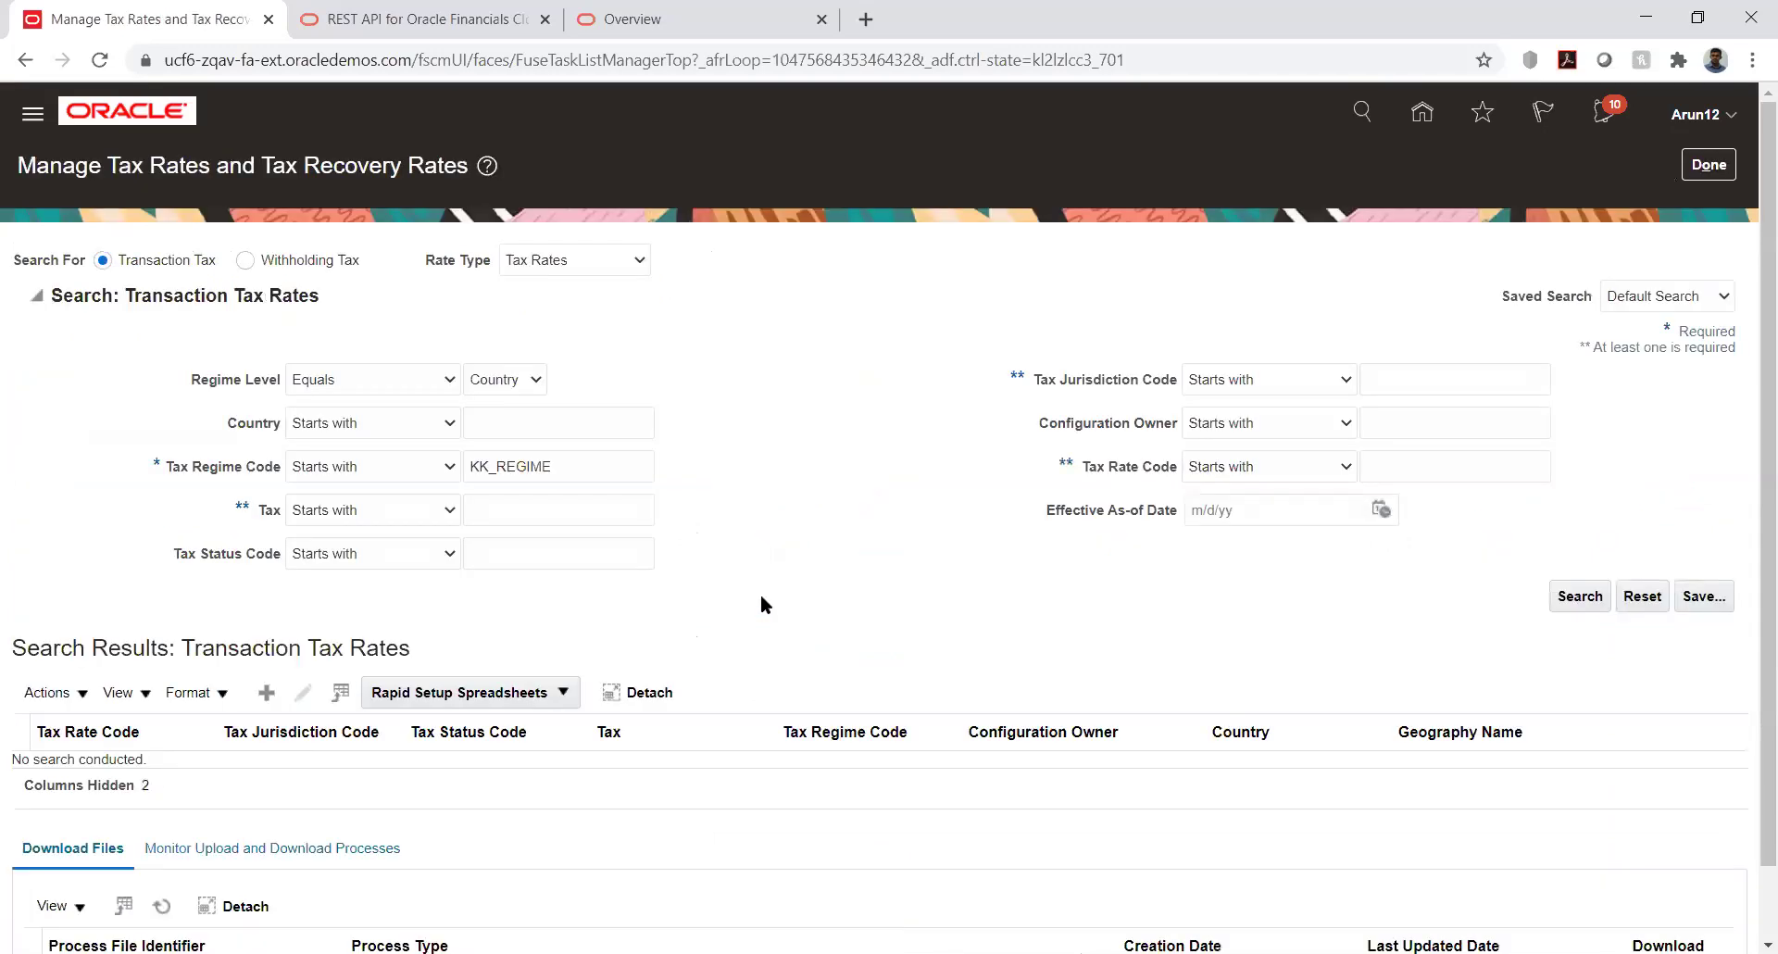
pyautogui.click(267, 693)
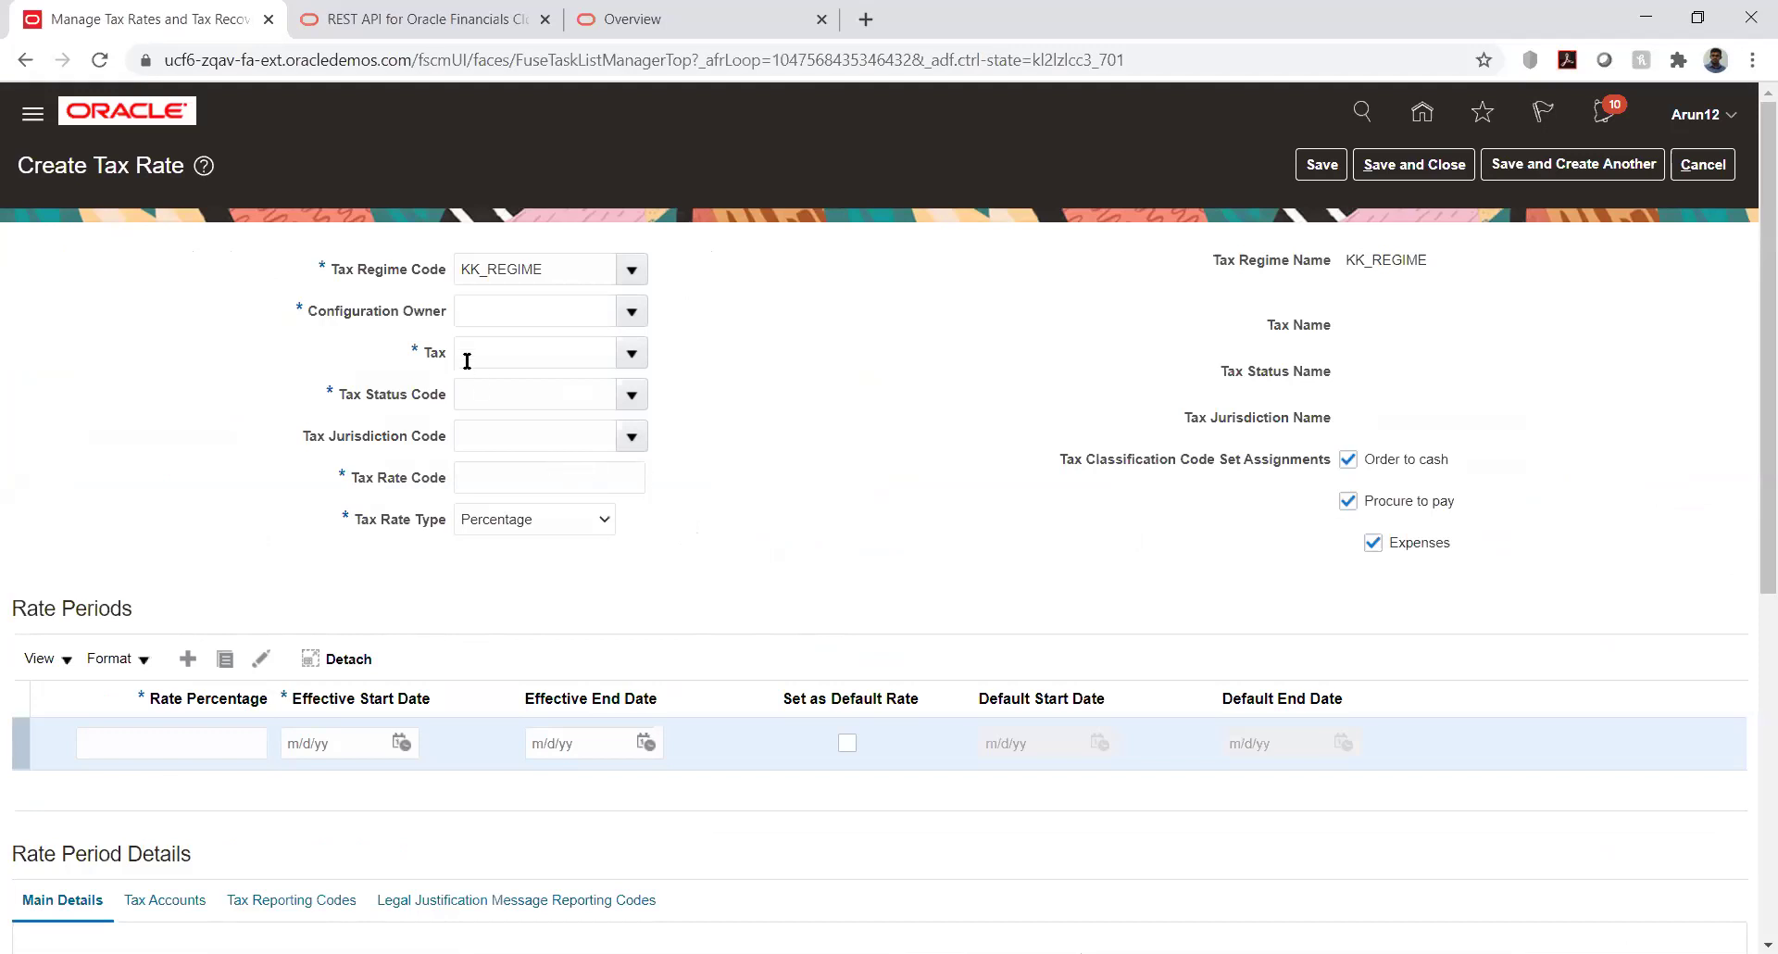
pyautogui.click(633, 314)
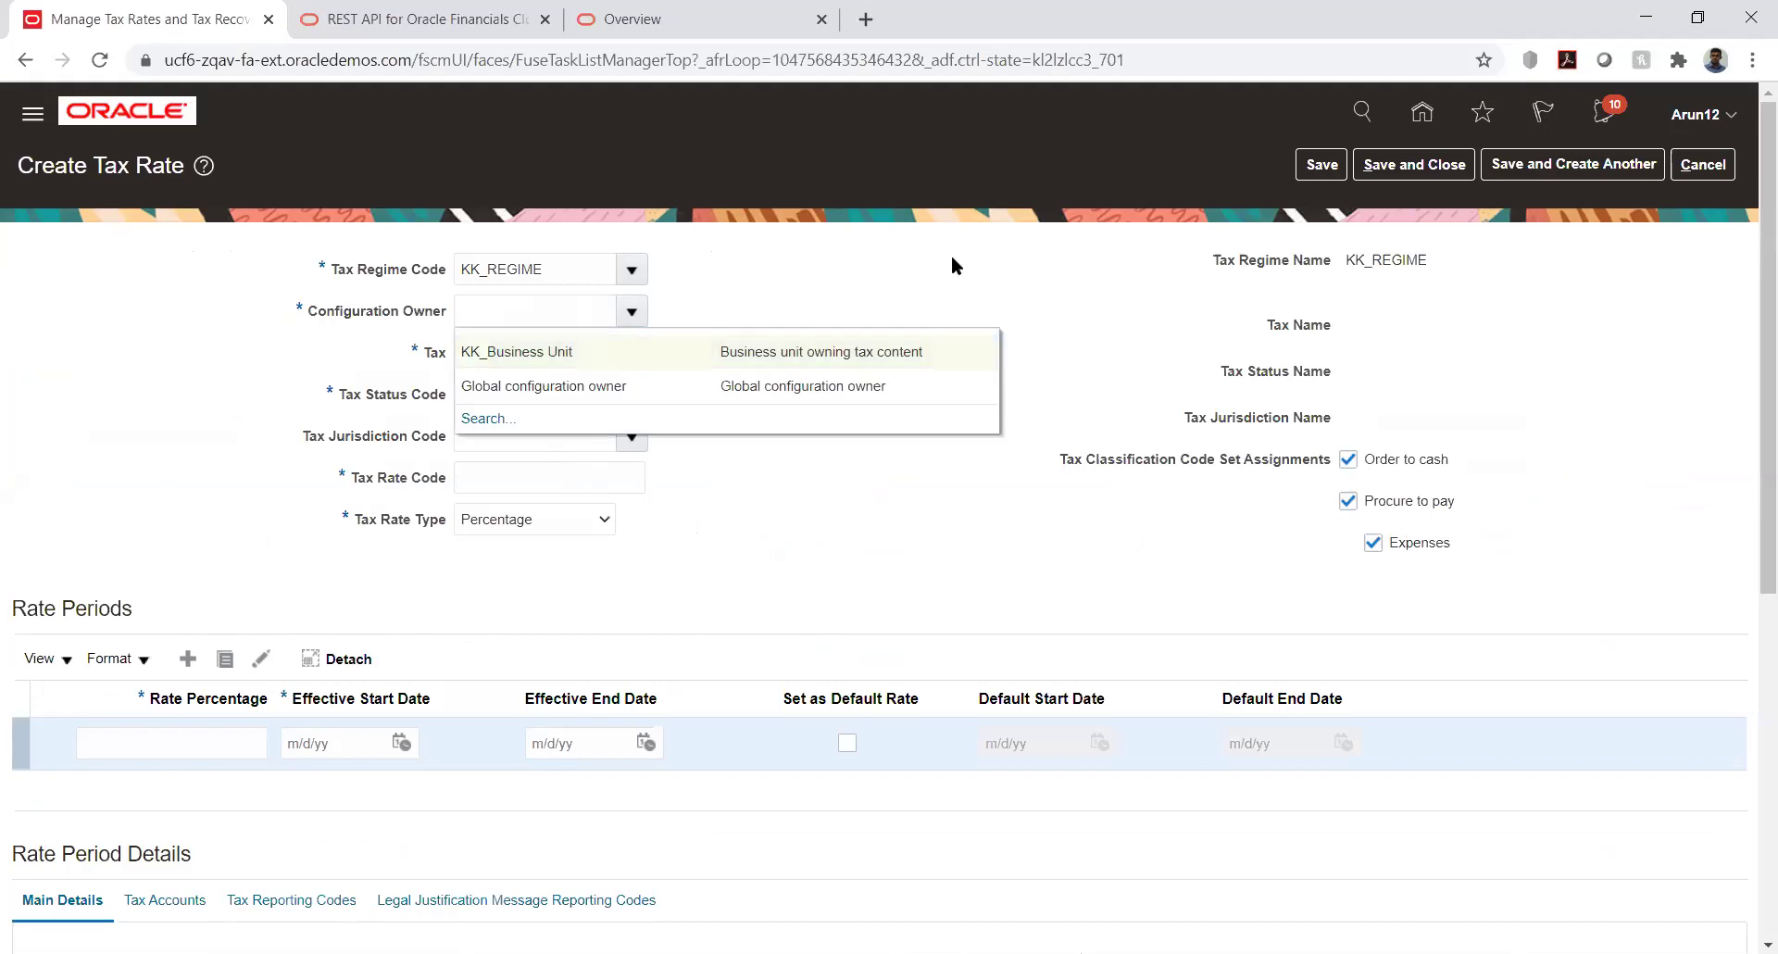
pyautogui.click(708, 563)
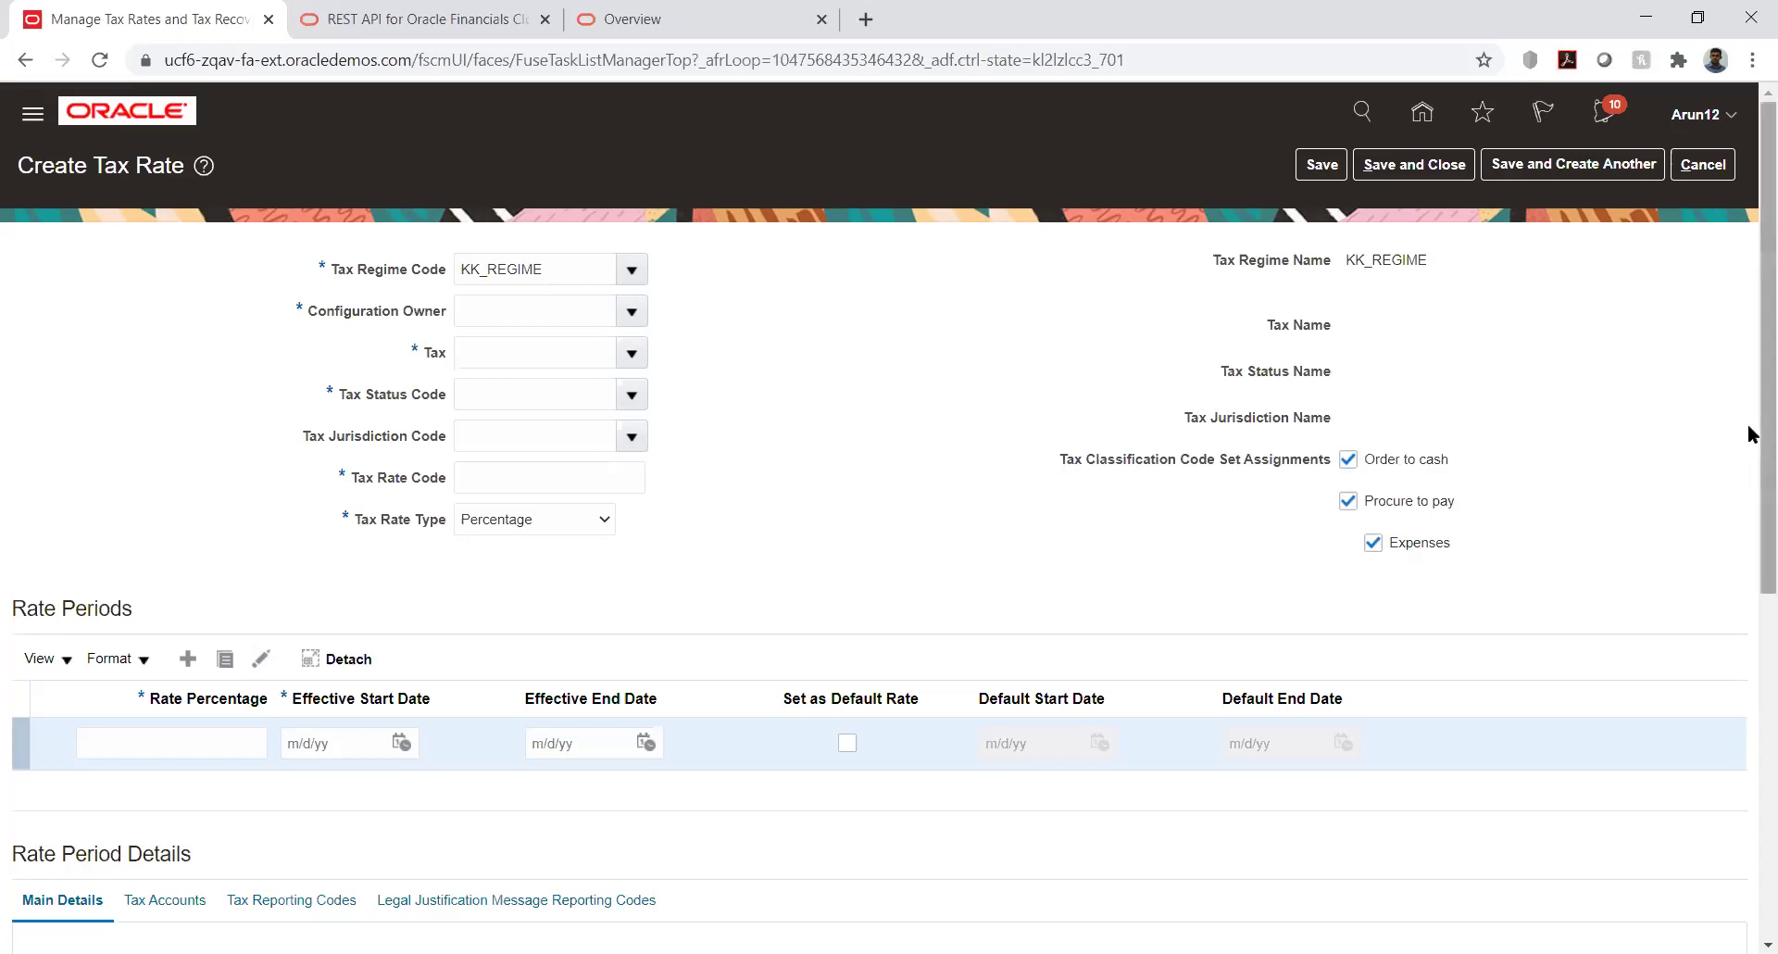
pyautogui.scroll(-4, 1750, 583)
pyautogui.scroll(-2, 1750, 717)
pyautogui.scroll(6, 1741, 487)
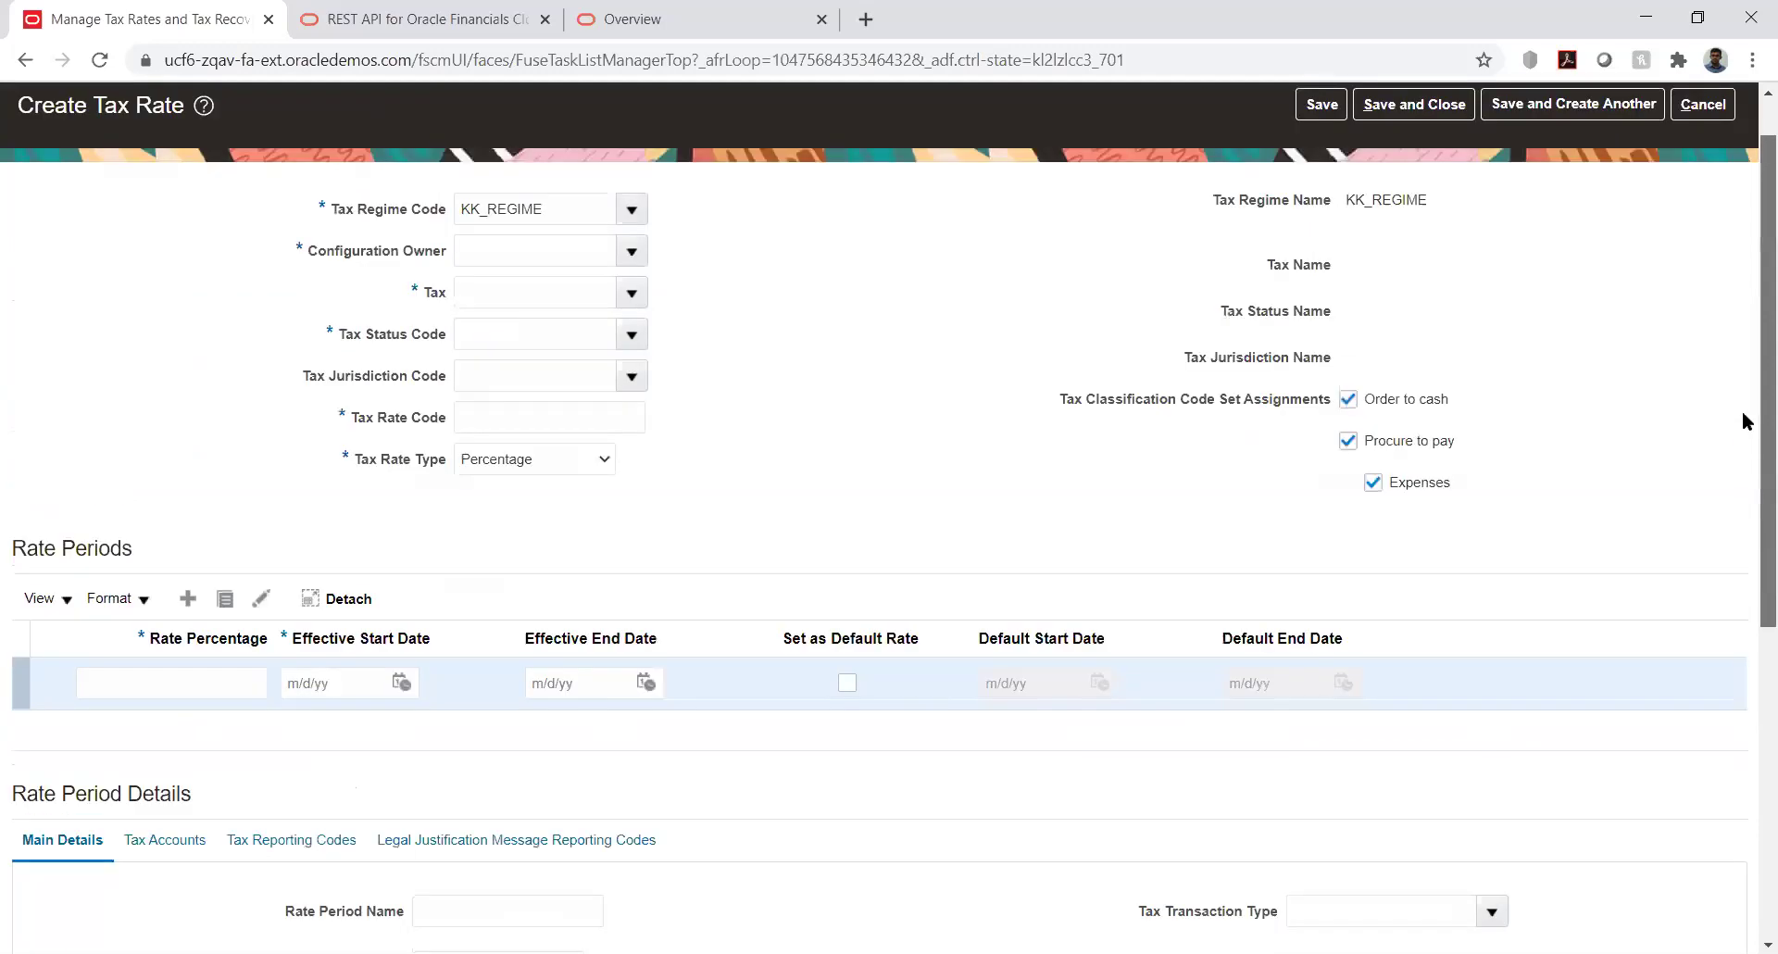
pyautogui.scroll(1, 1738, 408)
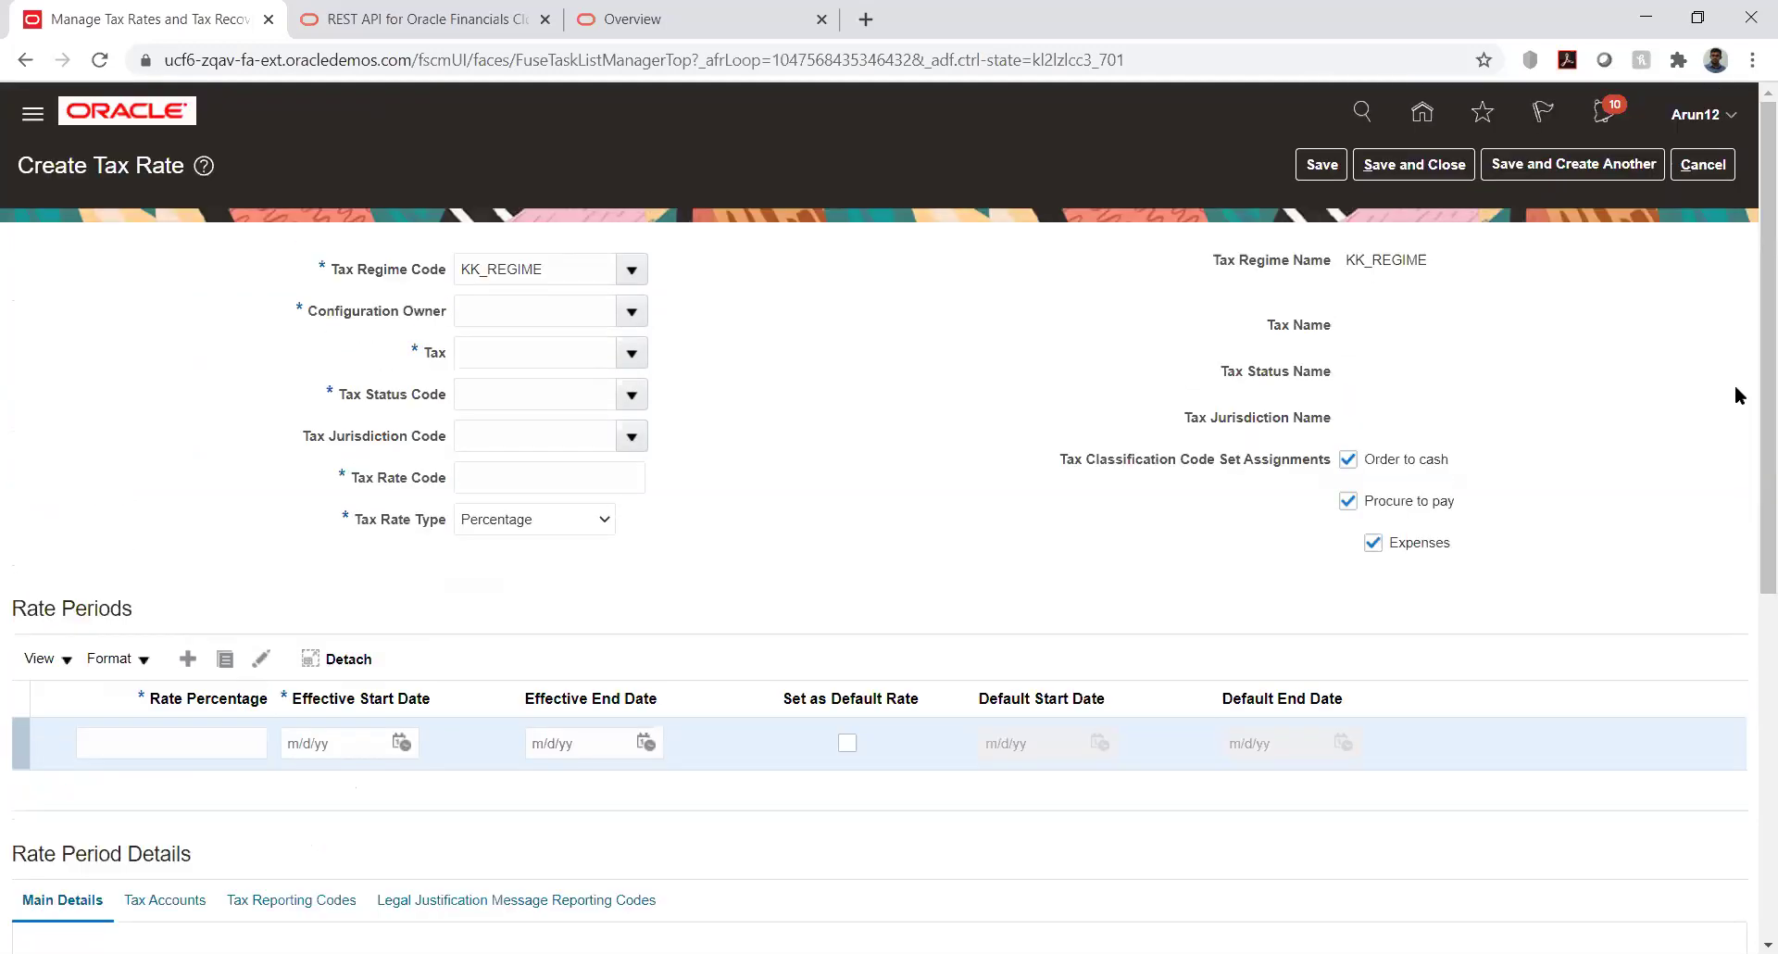
# Step: Discard the unsaved tax rate and return to the KK Implementation task list
pyautogui.click(1708, 170)
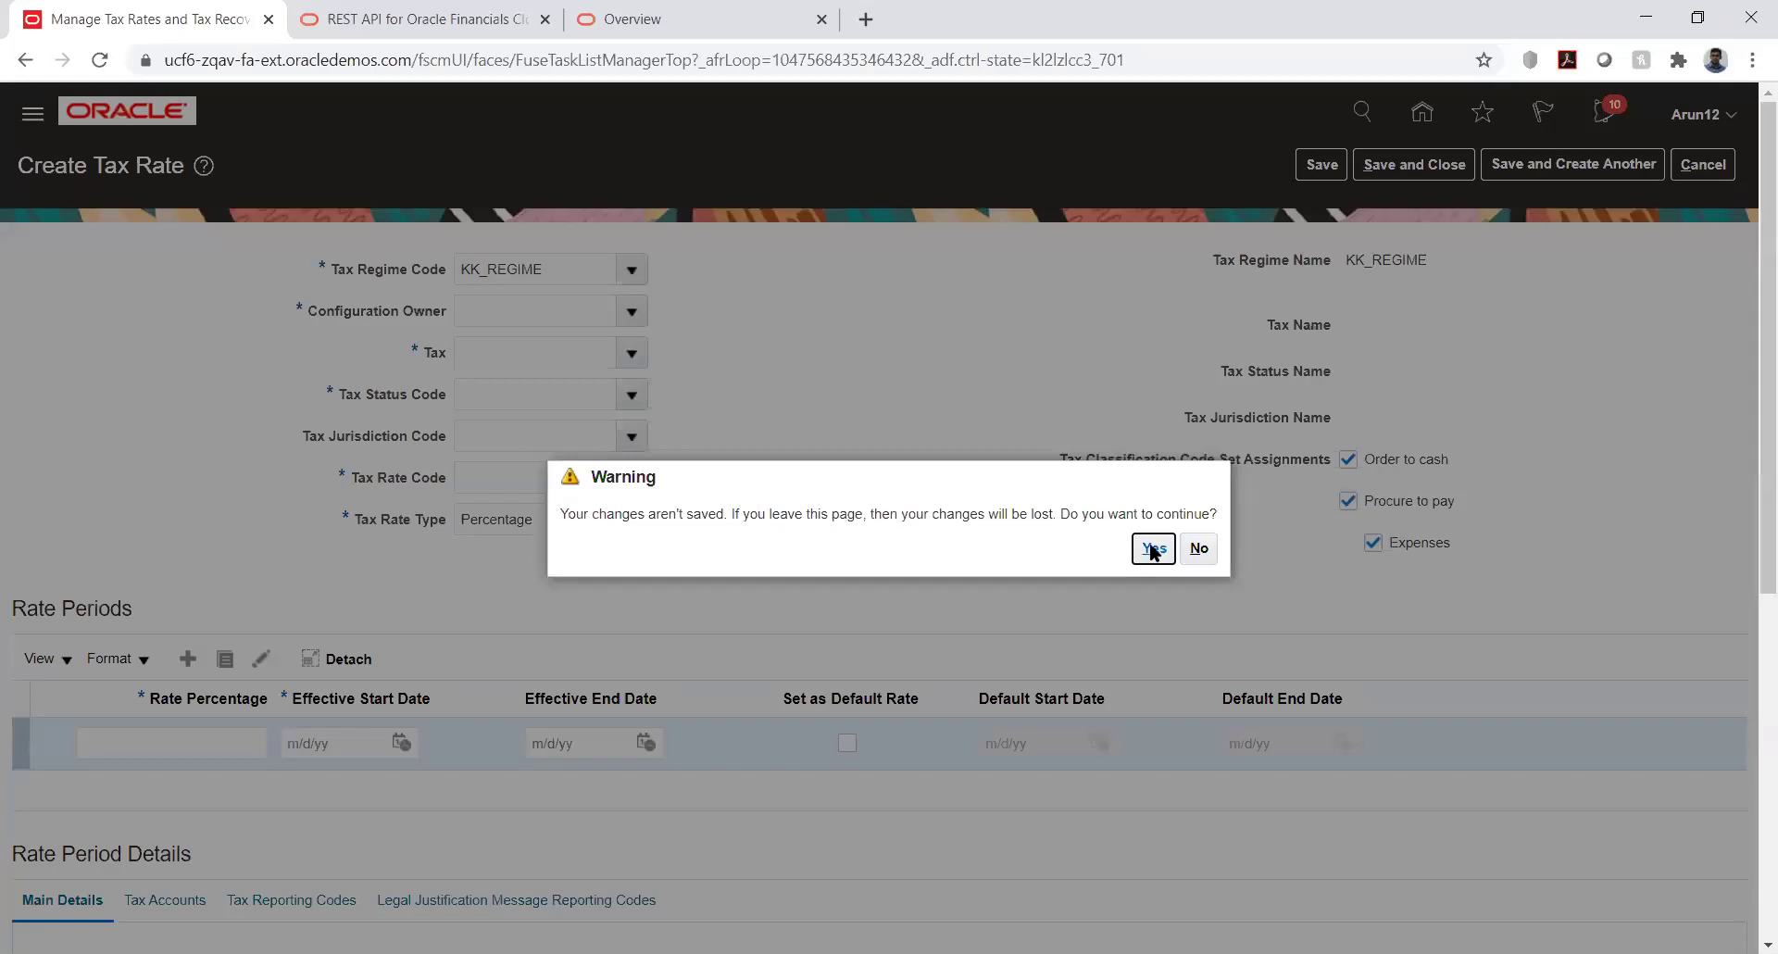
pyautogui.click(1153, 549)
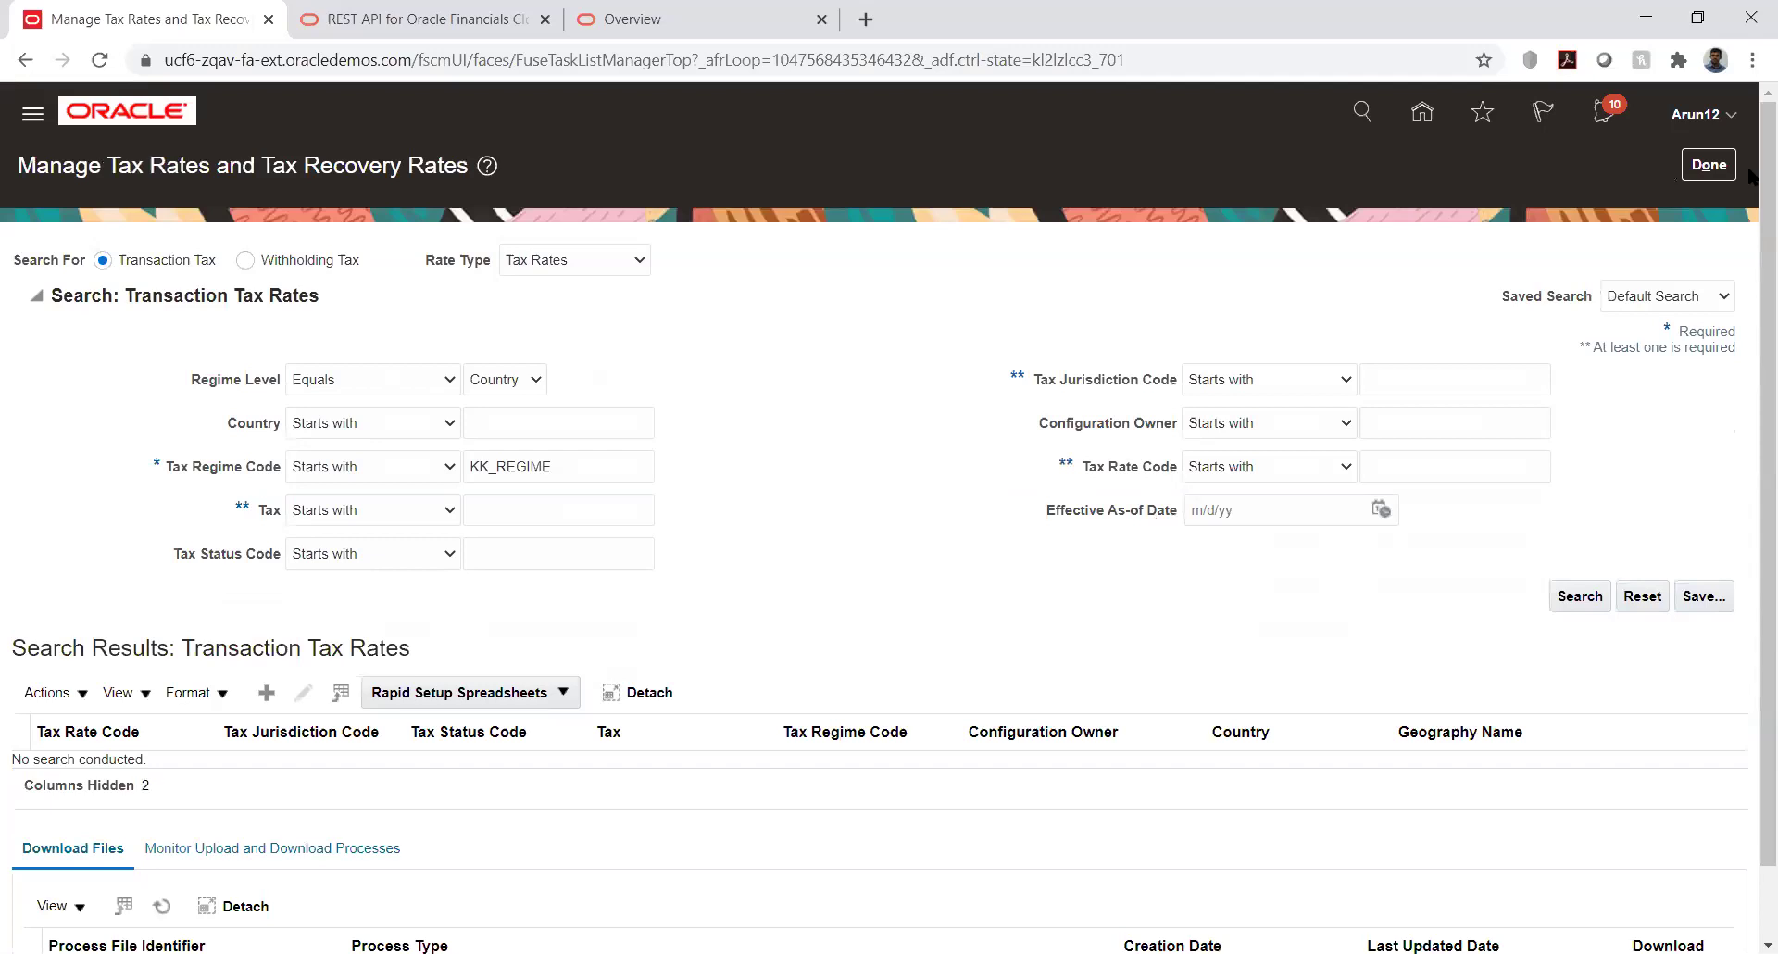
pyautogui.click(1708, 163)
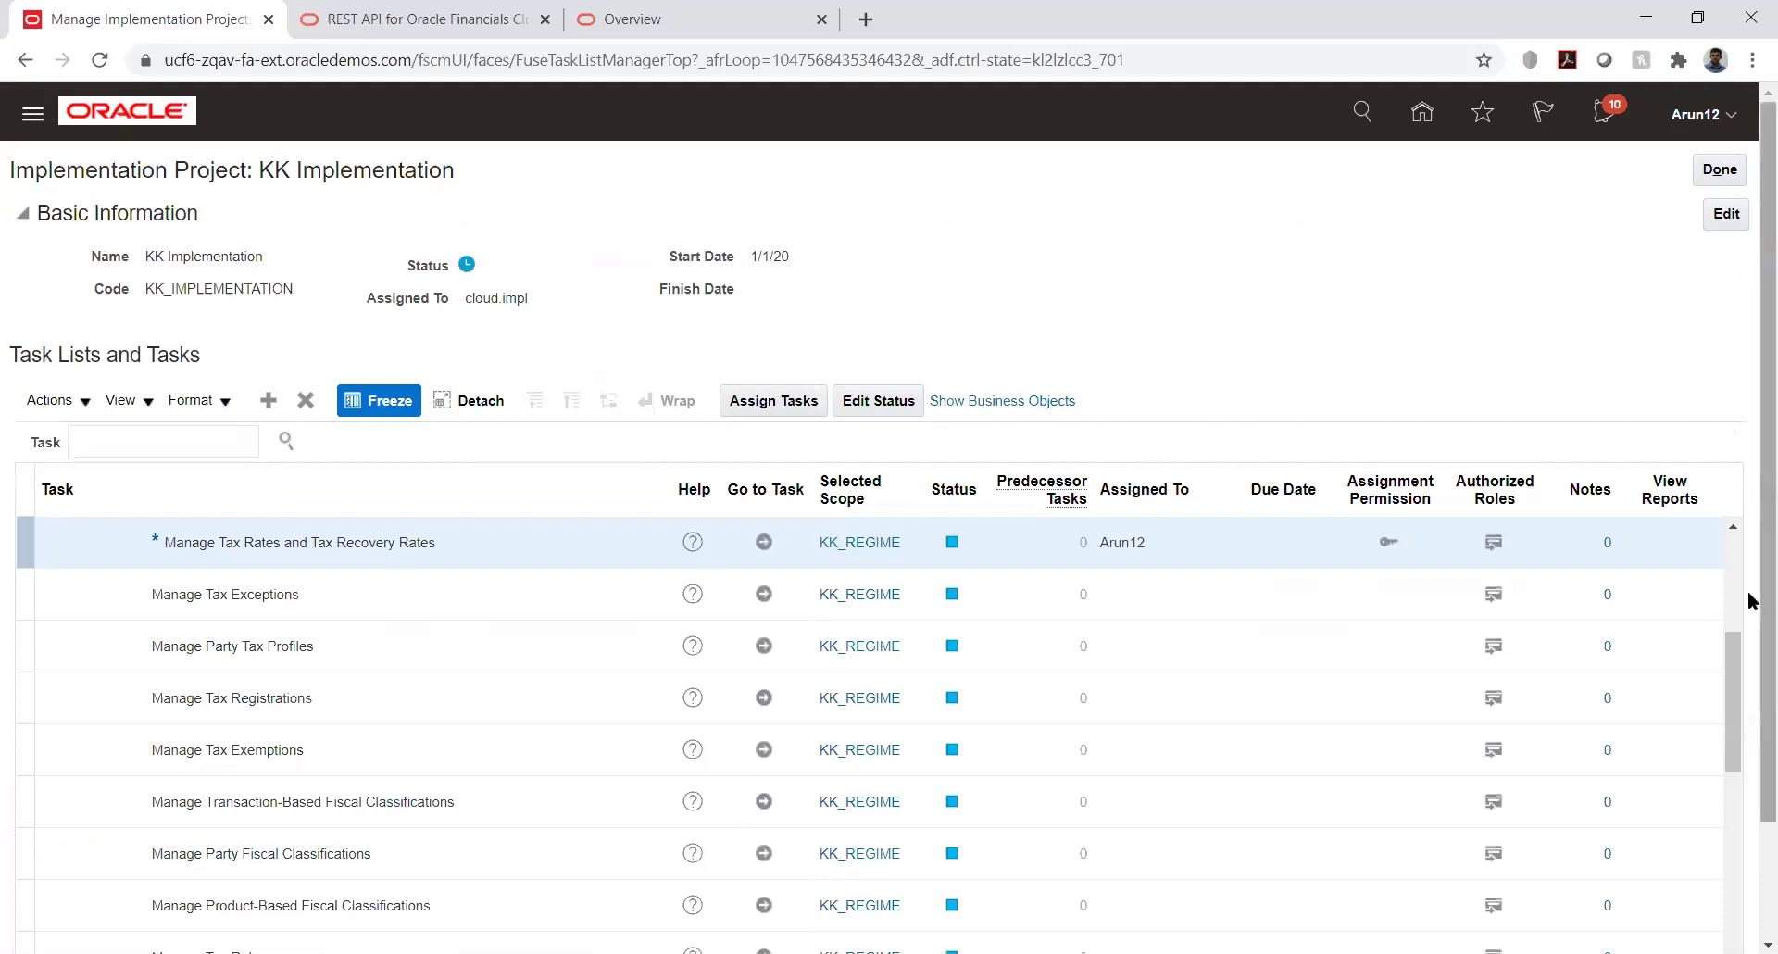
# Step: Look over the tax configuration tasks, open Manage Tax Regimes, and search for tax regime codes starting with kk
pyautogui.scroll(-2, 1746, 654)
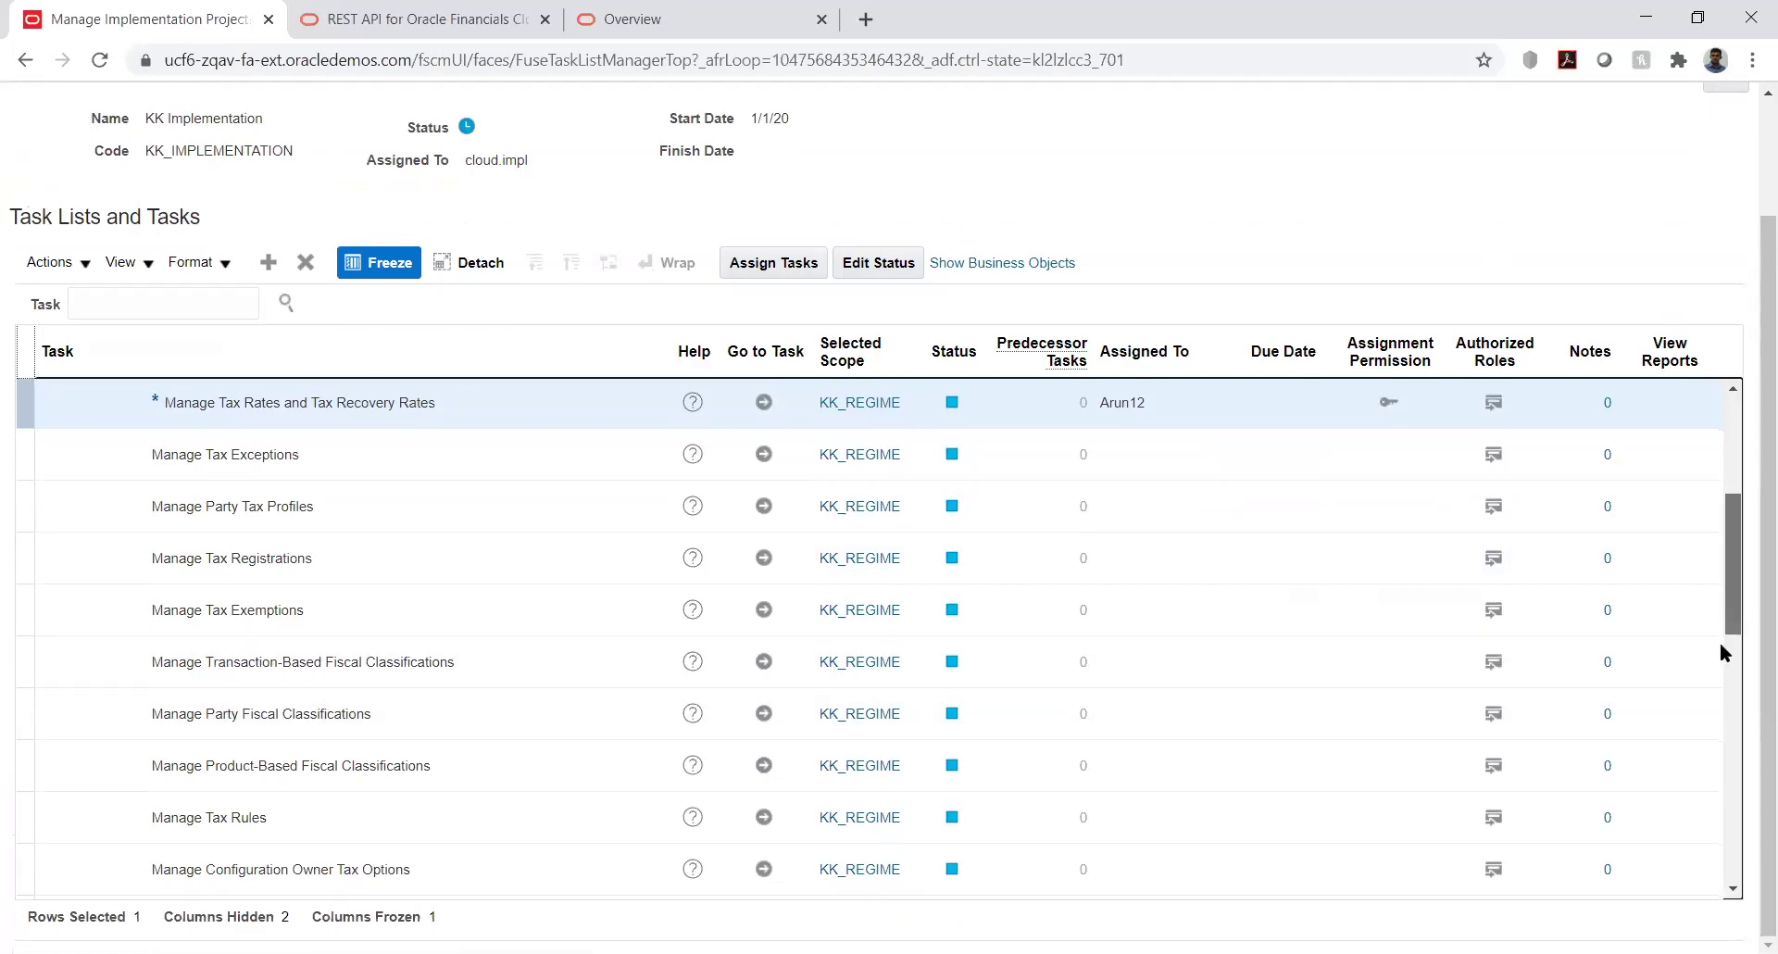
pyautogui.scroll(-2, 1718, 639)
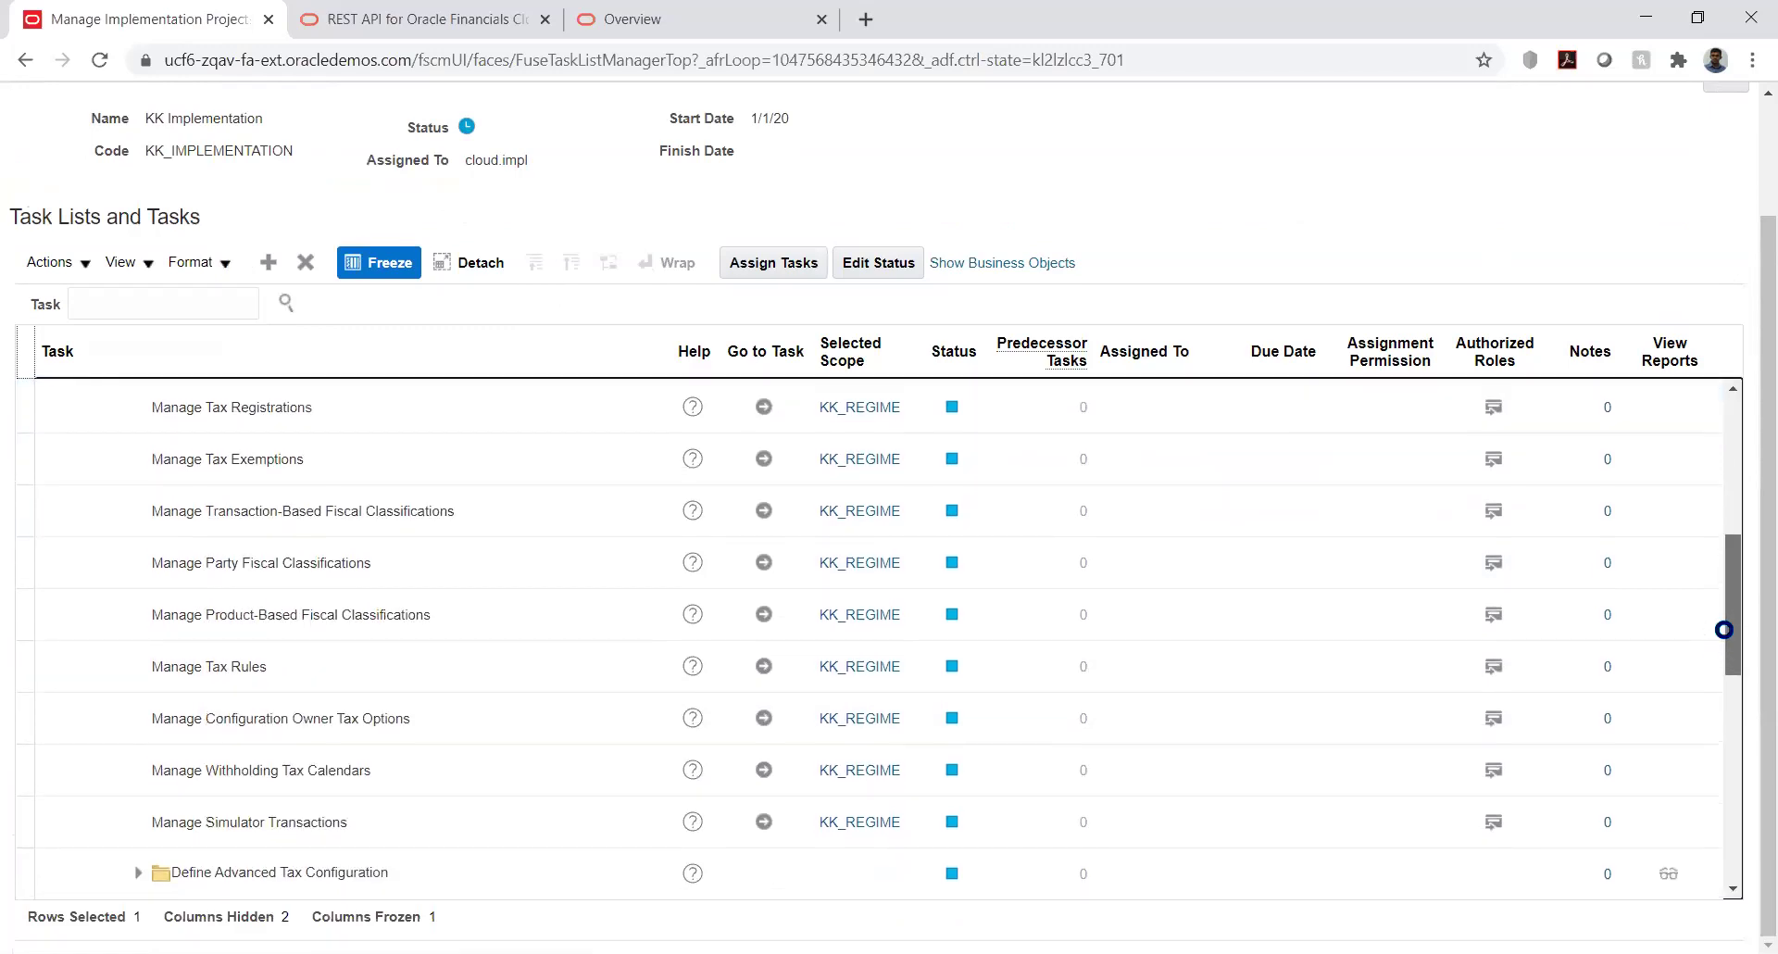
pyautogui.scroll(1, 1722, 629)
pyautogui.moveTo(1727, 627); pyautogui.dragTo(1738, 583)
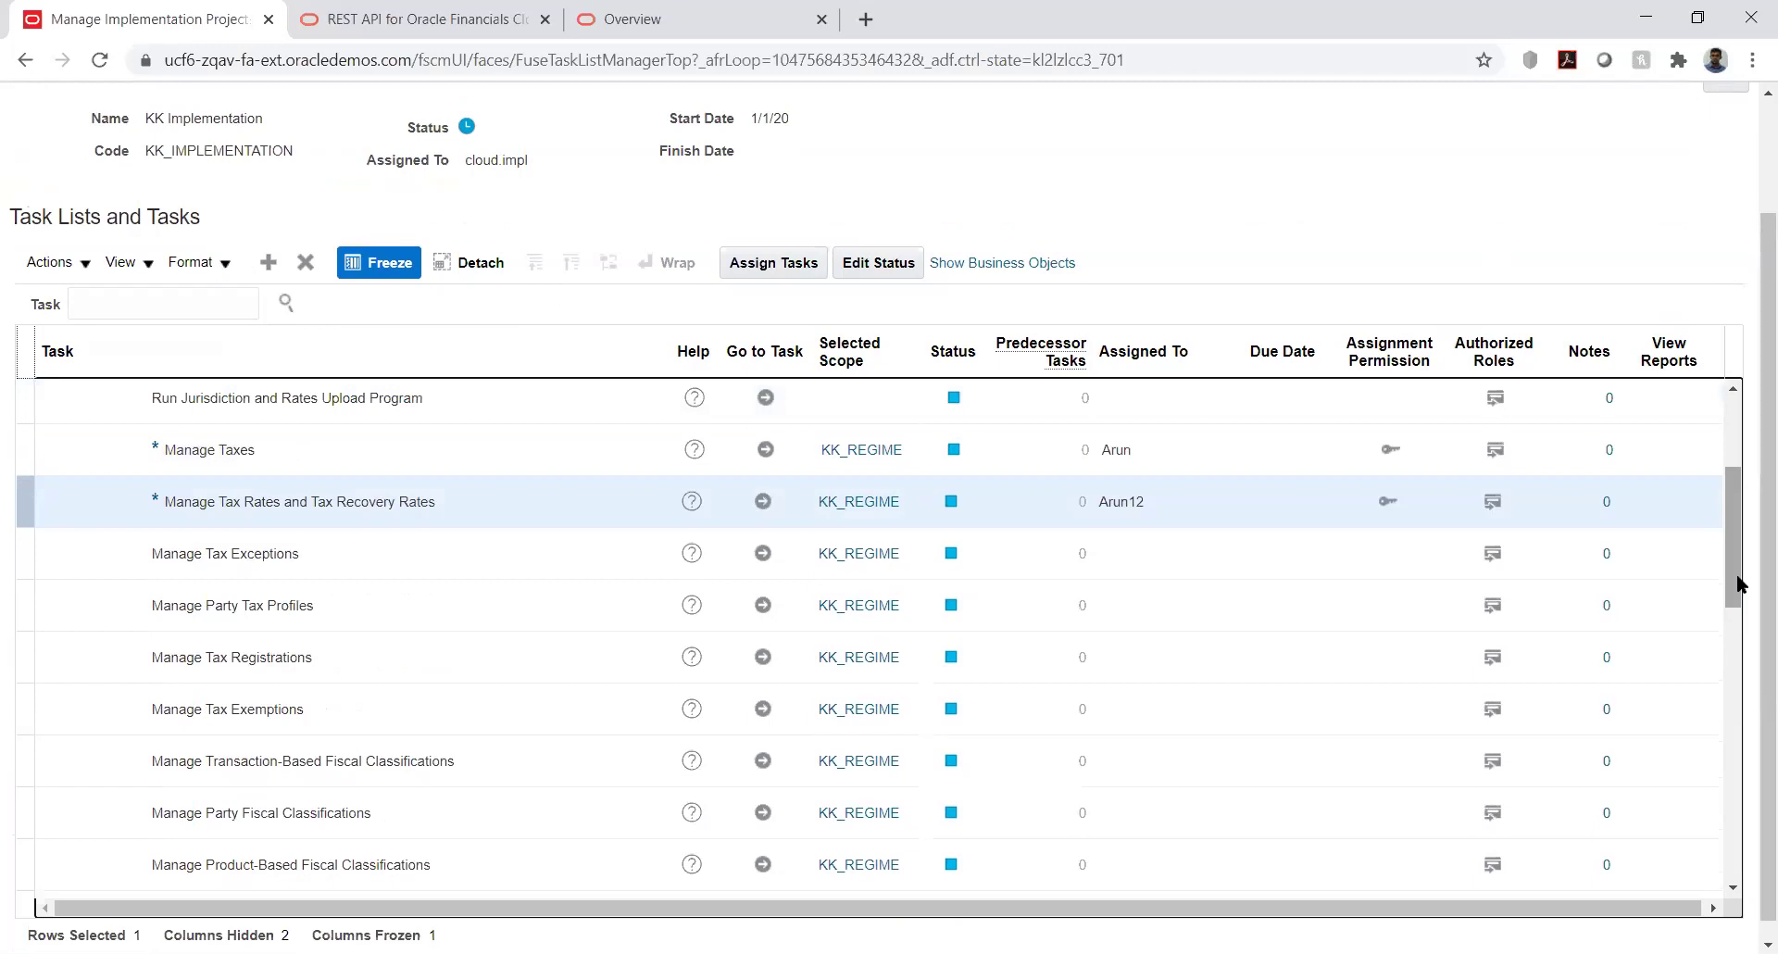
pyautogui.moveTo(1737, 583); pyautogui.dragTo(1733, 550)
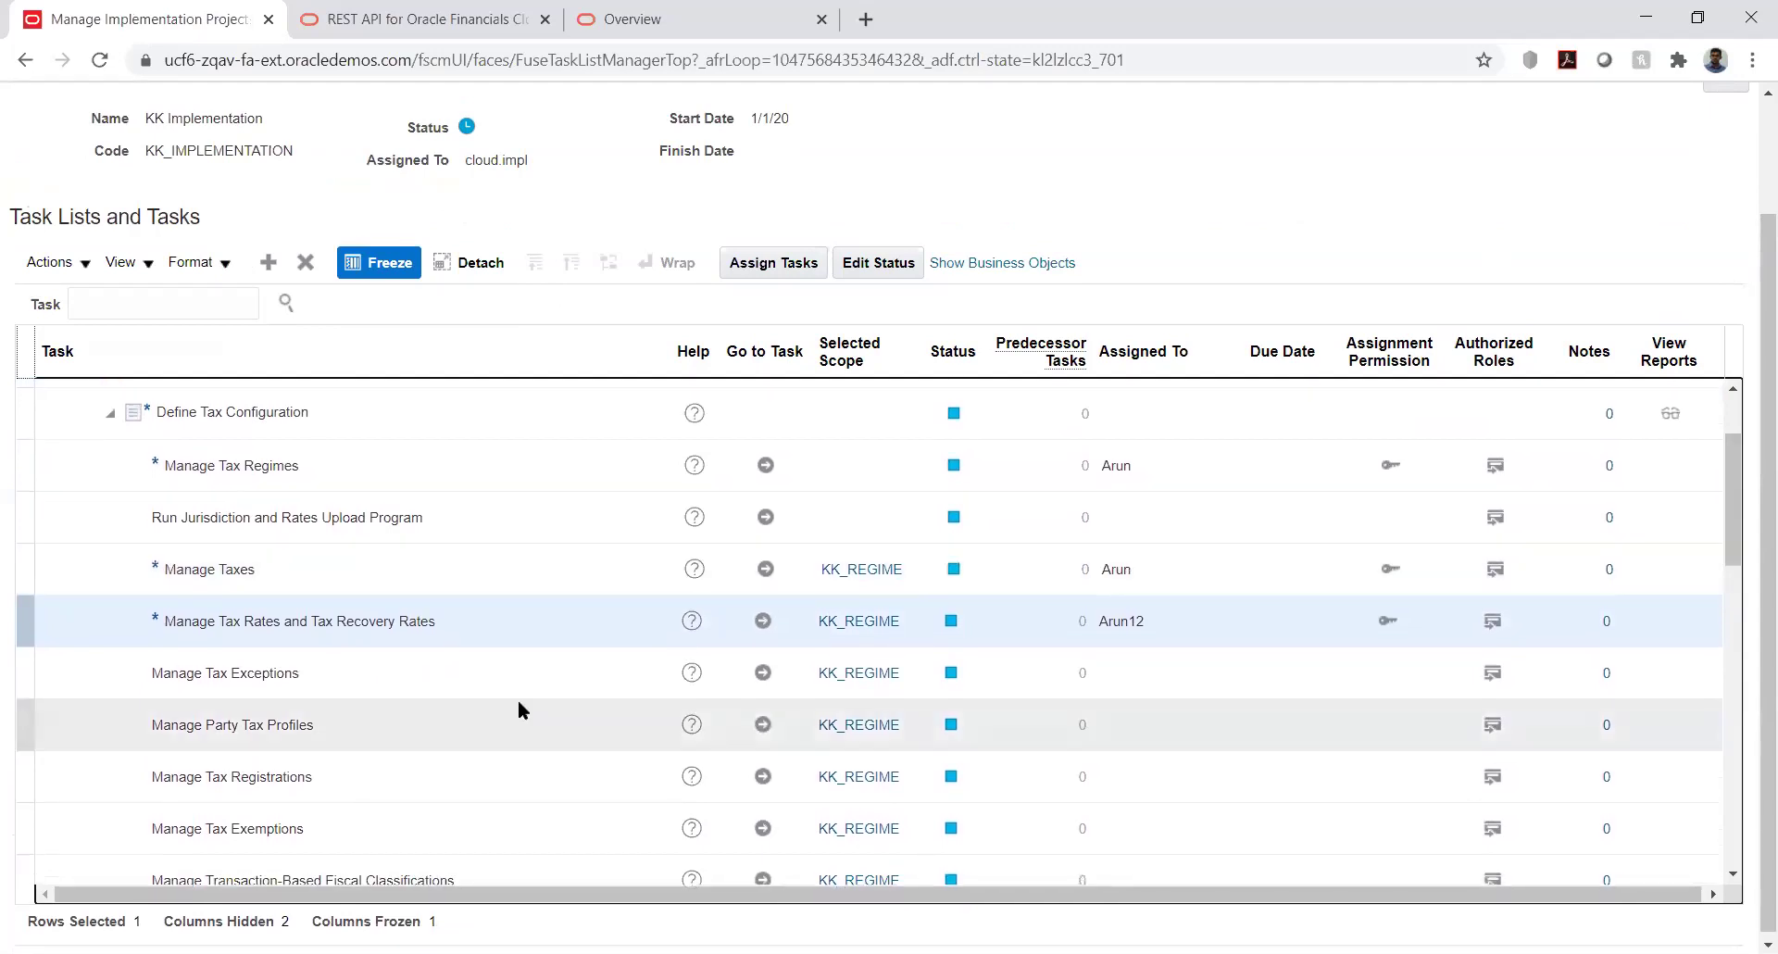
pyautogui.click(369, 551)
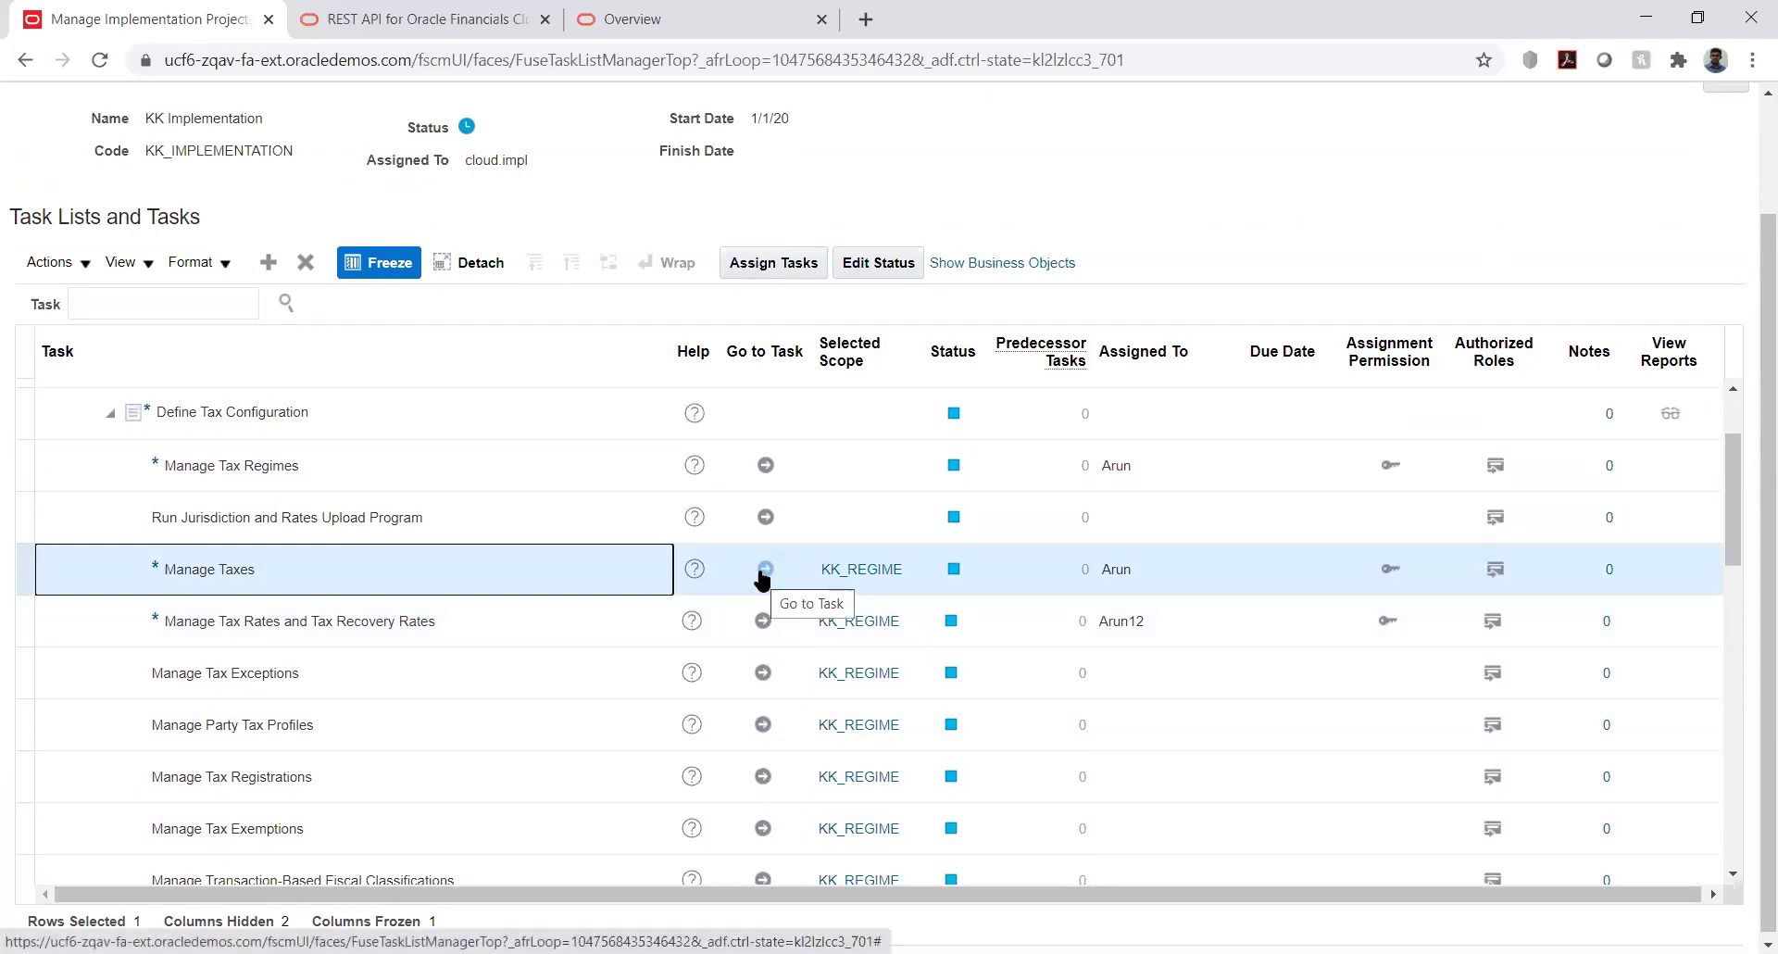
pyautogui.click(765, 466)
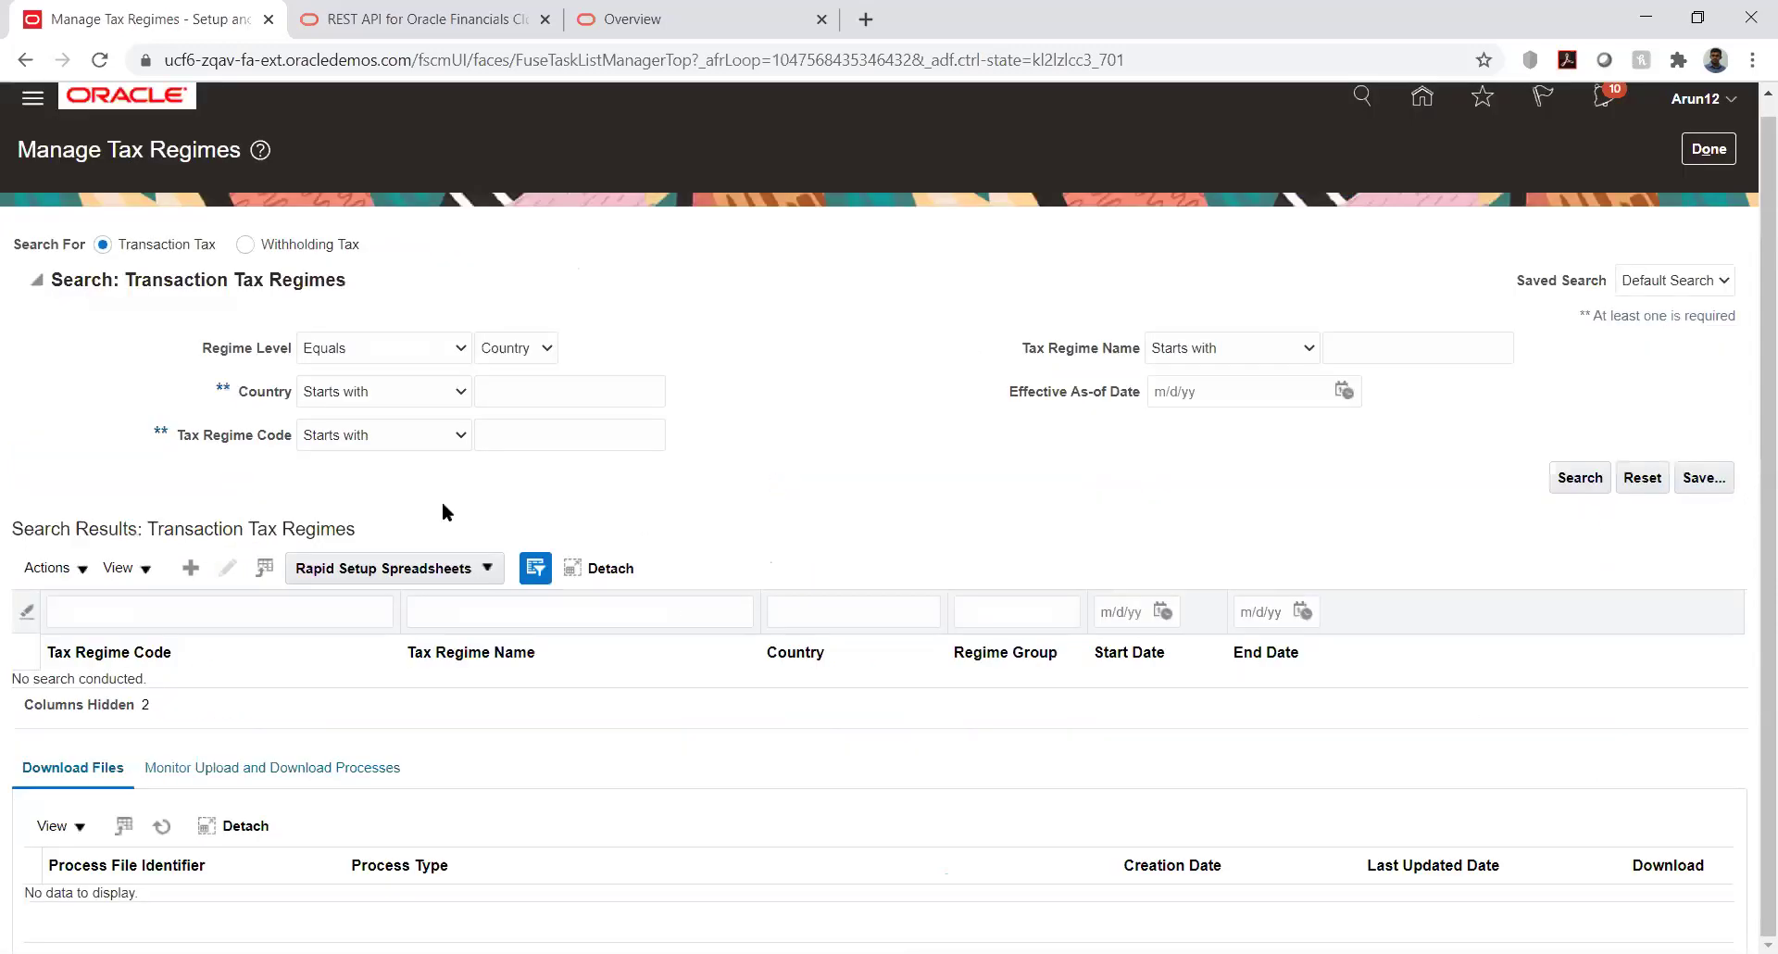
pyautogui.click(526, 437)
pyautogui.write('kk')
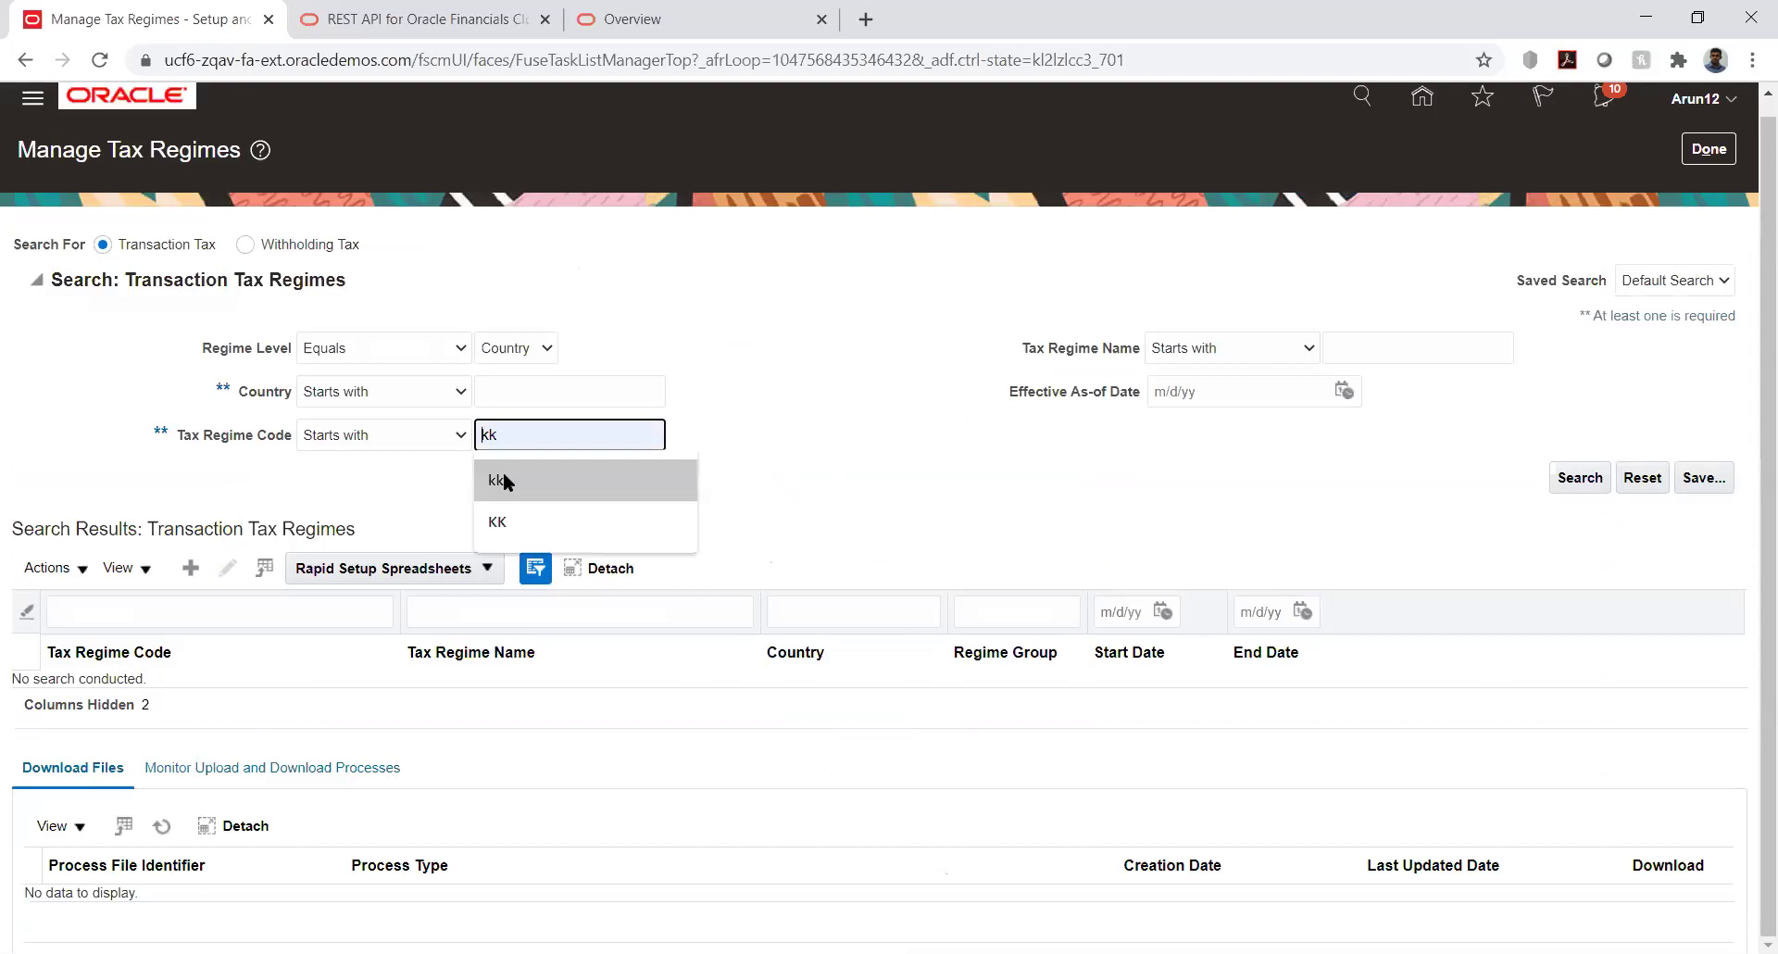
pyautogui.click(1565, 476)
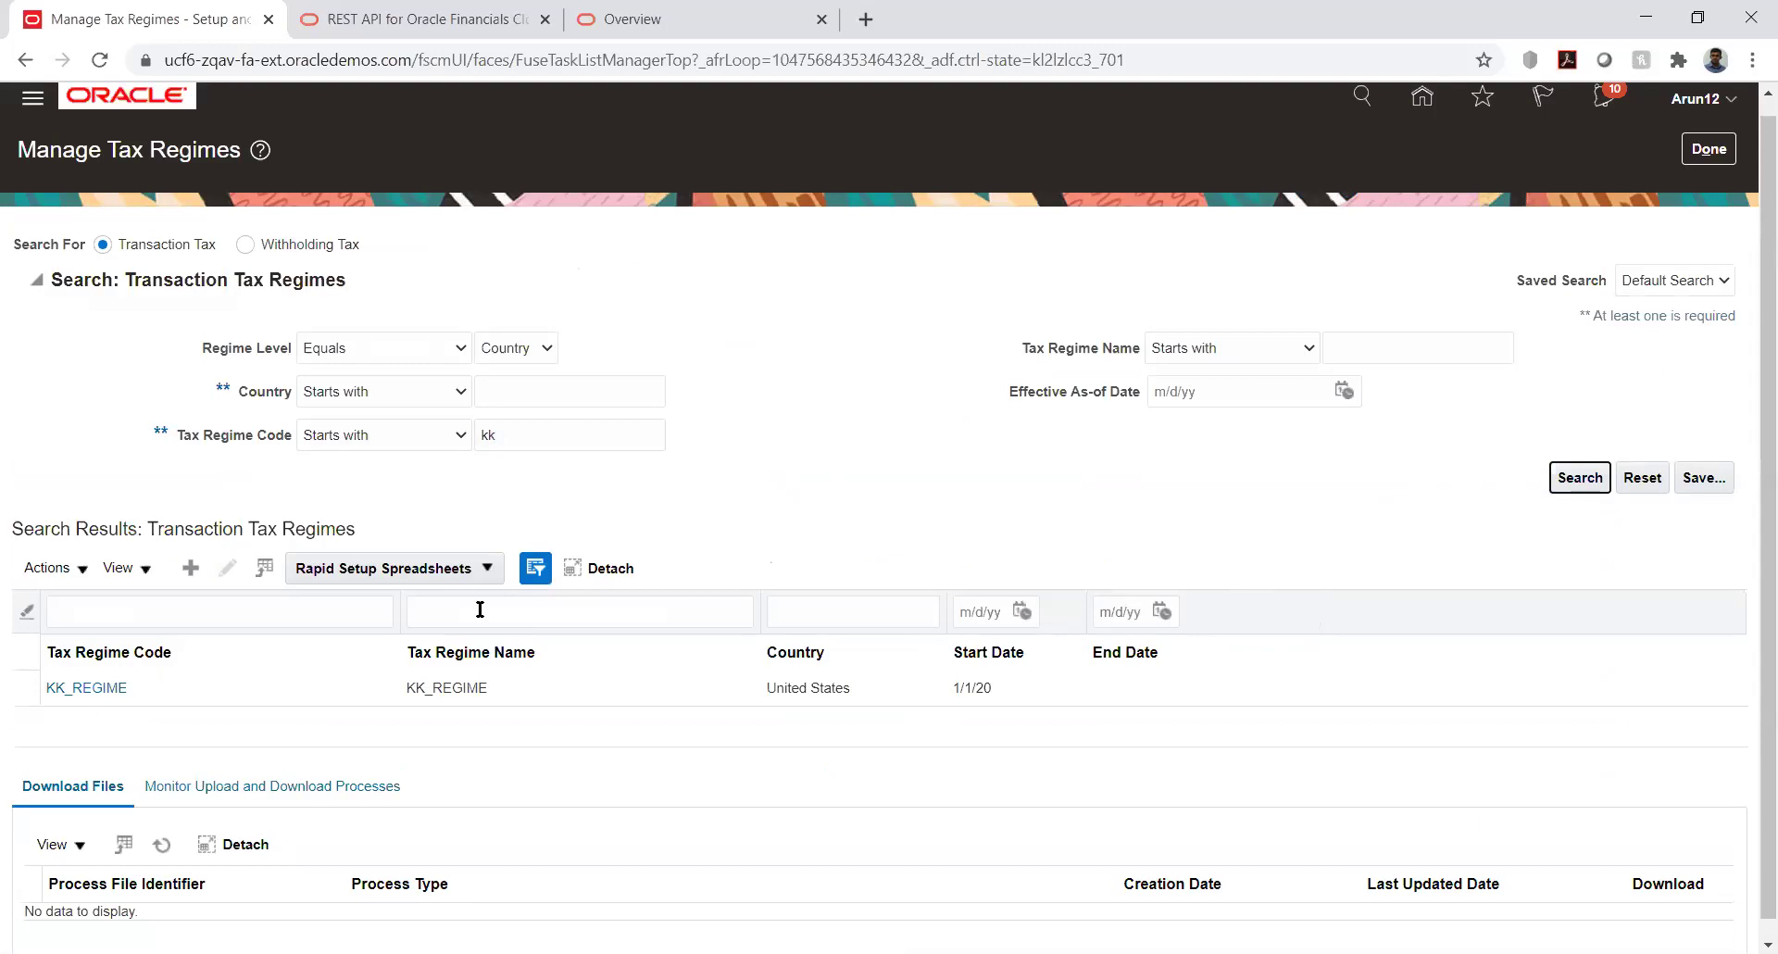
# Step: Open KK_REGIME for editing, review its defaults and the KK_Business Unit configuration options, and cancel without changes
pyautogui.click(55, 692)
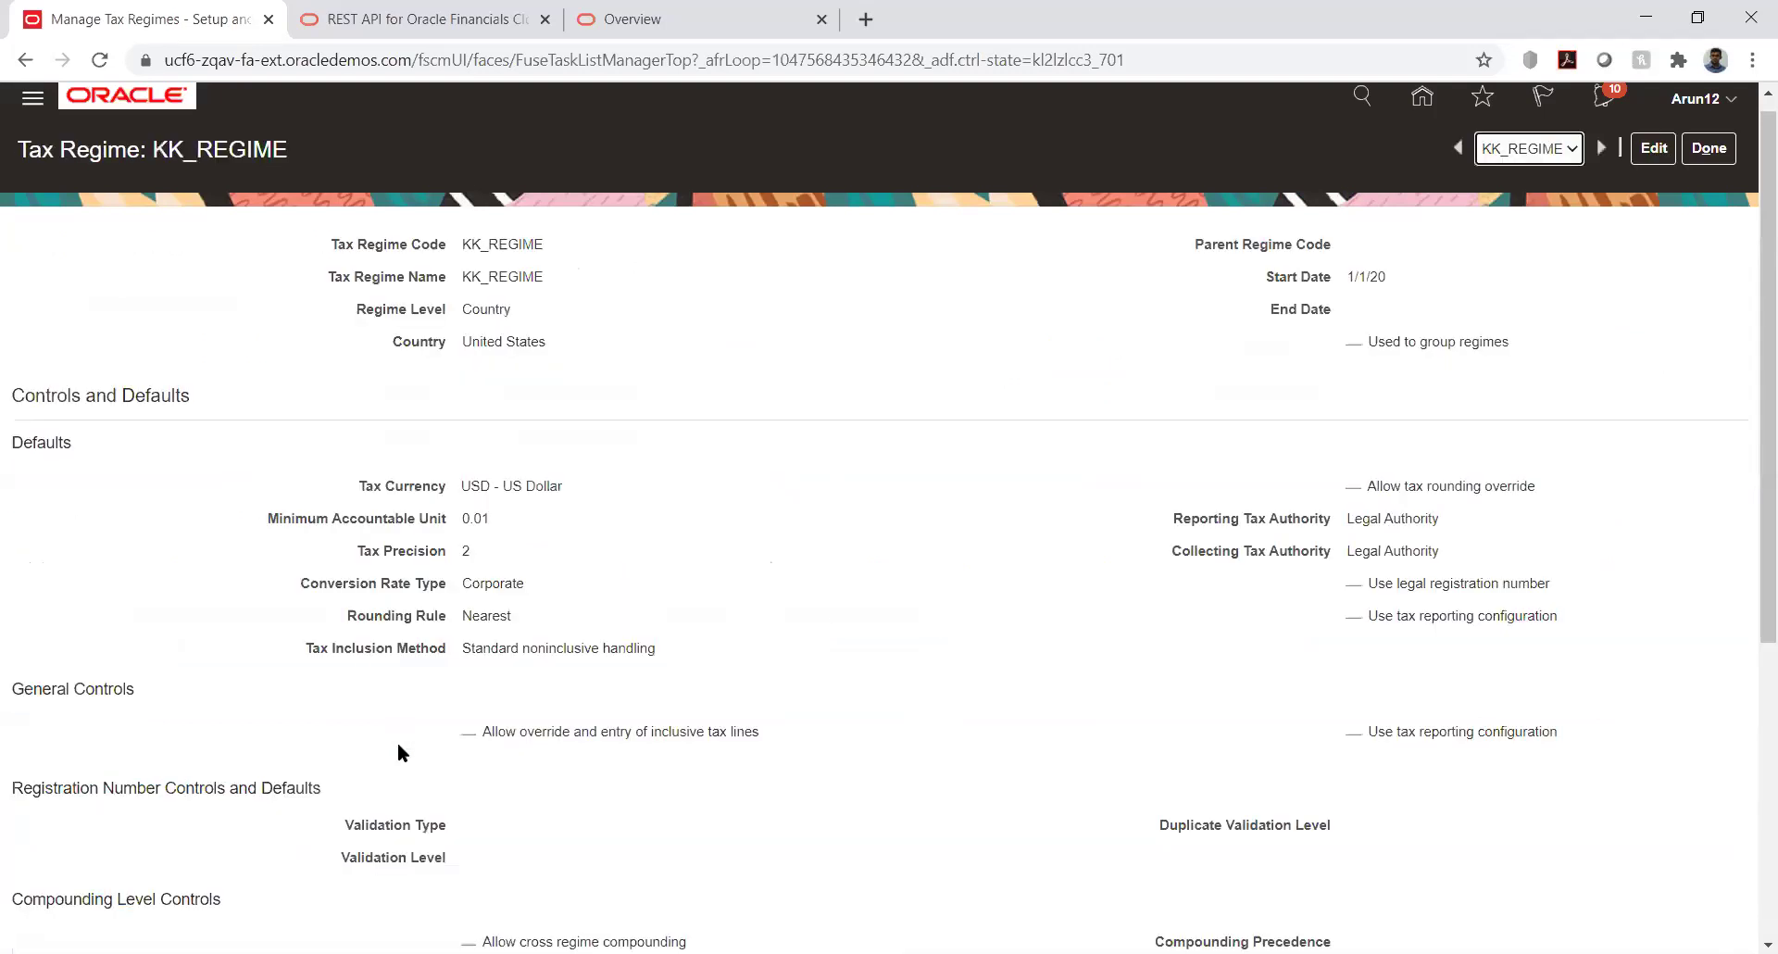
pyautogui.click(1653, 148)
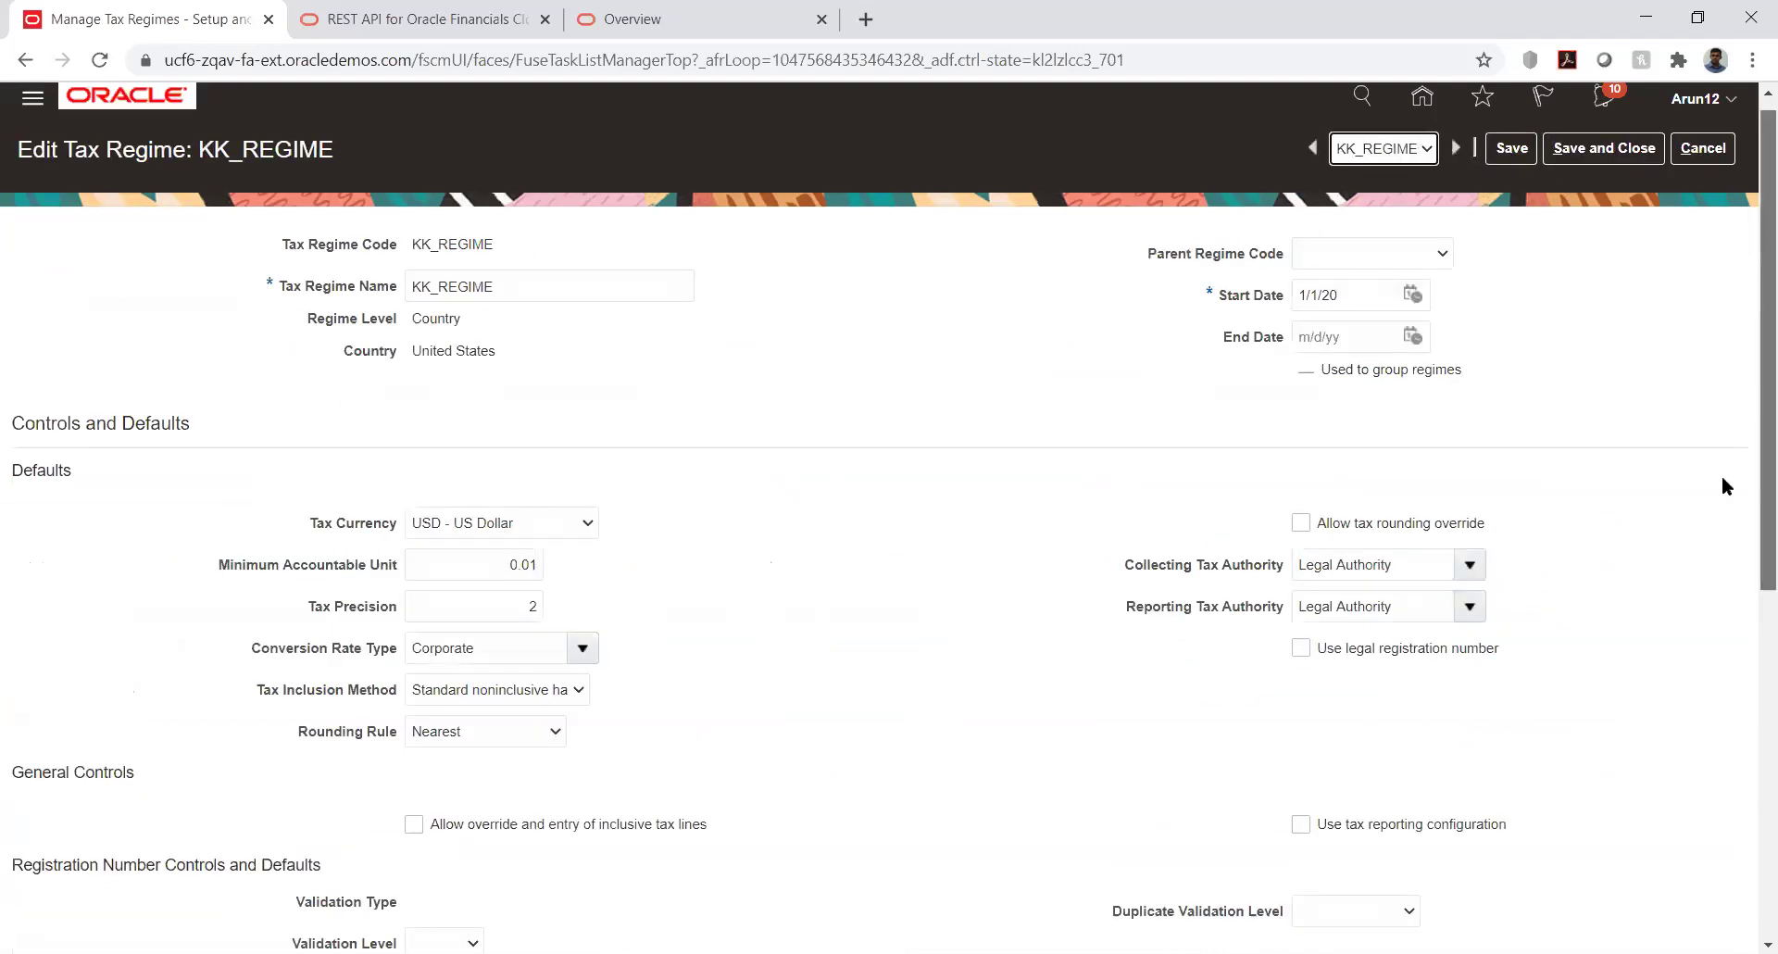
pyautogui.scroll(-5, 1712, 500)
pyautogui.scroll(-2, 1685, 724)
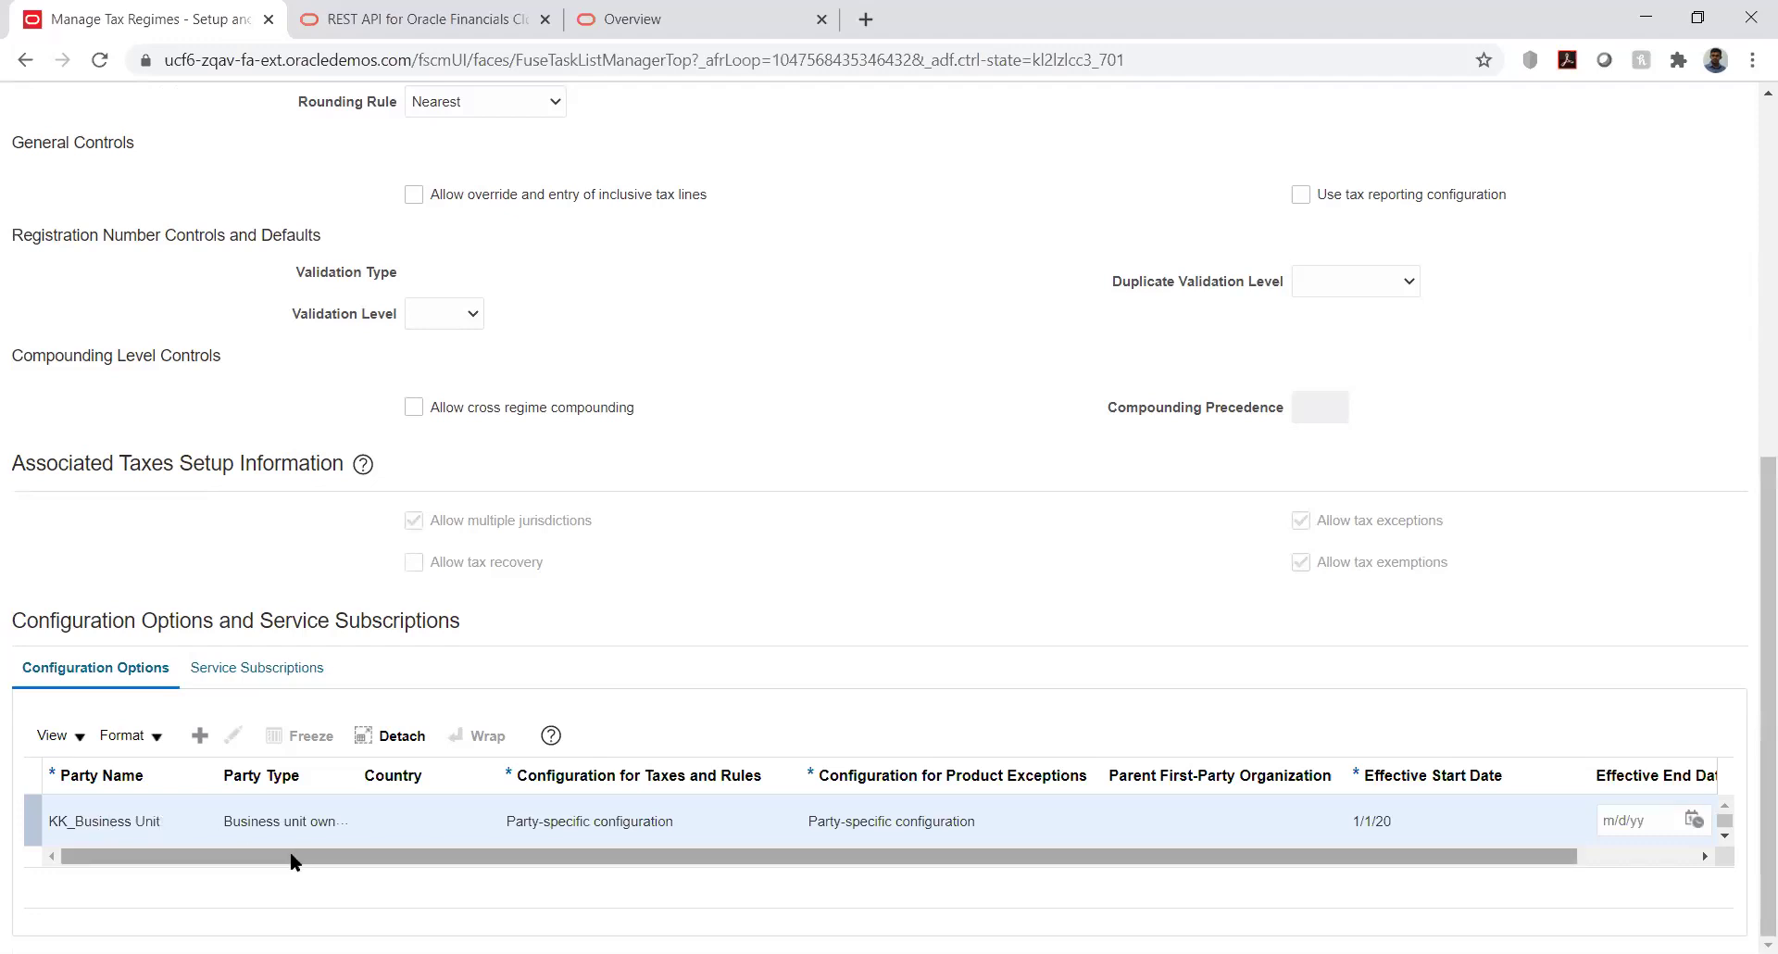
pyautogui.moveTo(291, 852); pyautogui.dragTo(257, 852)
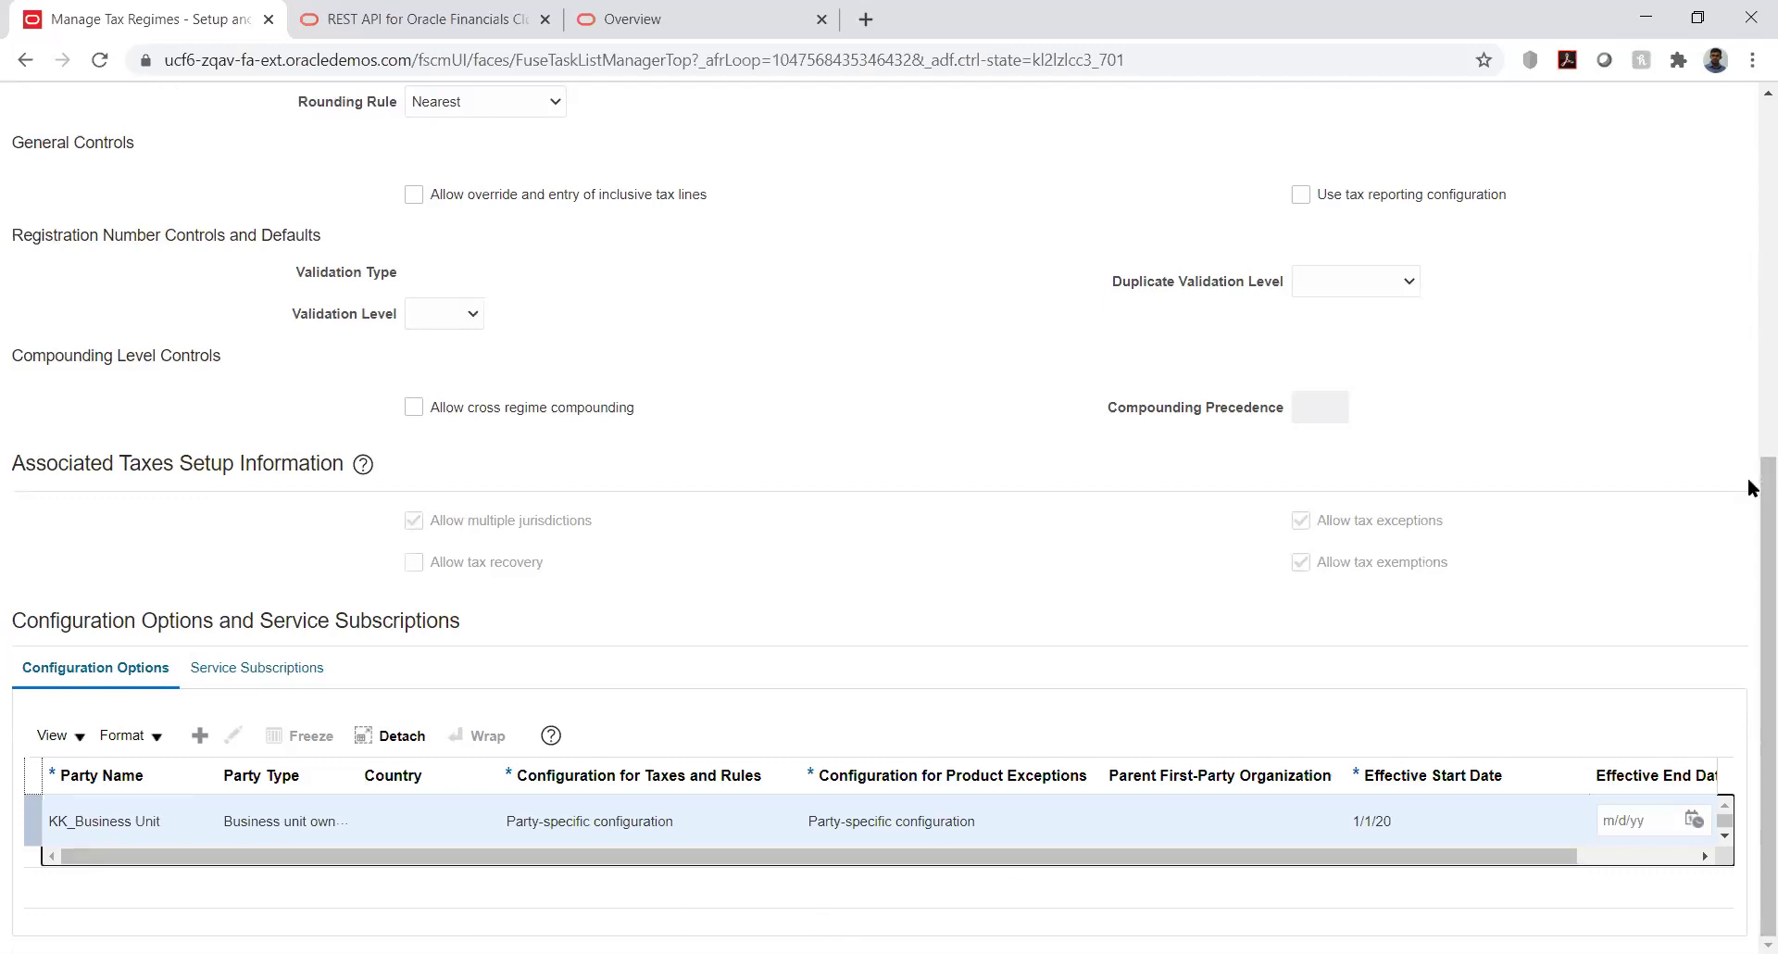
pyautogui.moveTo(1747, 487); pyautogui.dragTo(1741, 118)
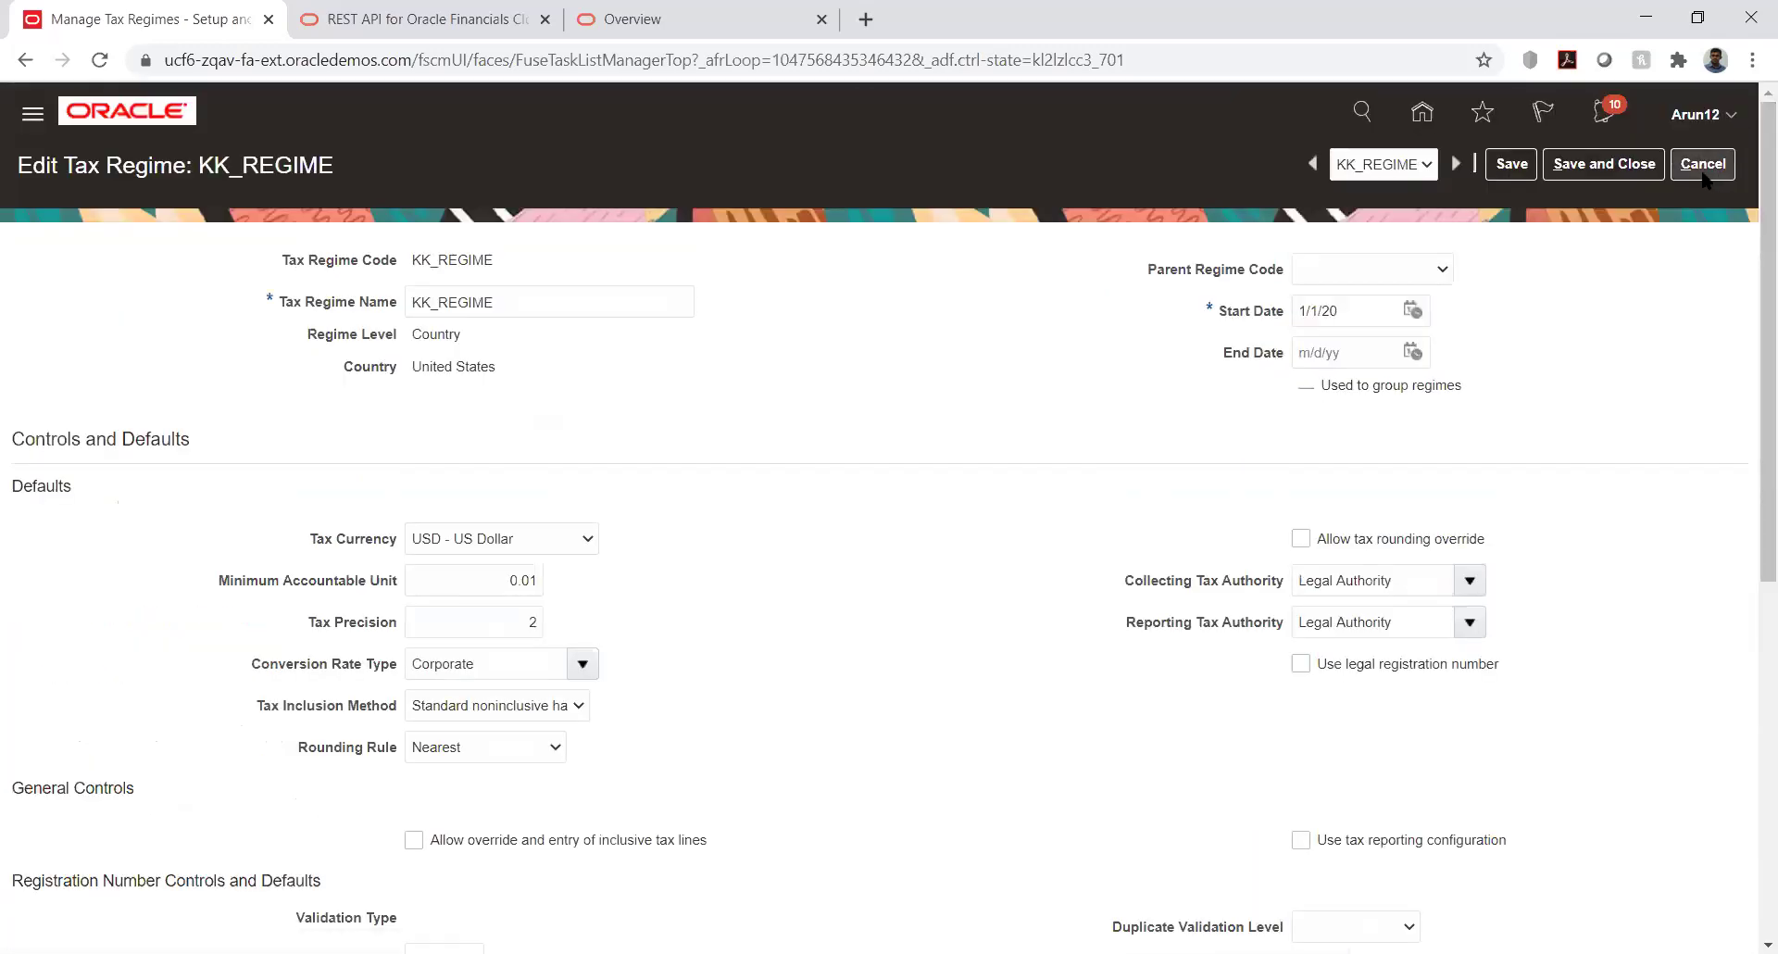
pyautogui.moveTo(1750, 465); pyautogui.dragTo(1750, 412)
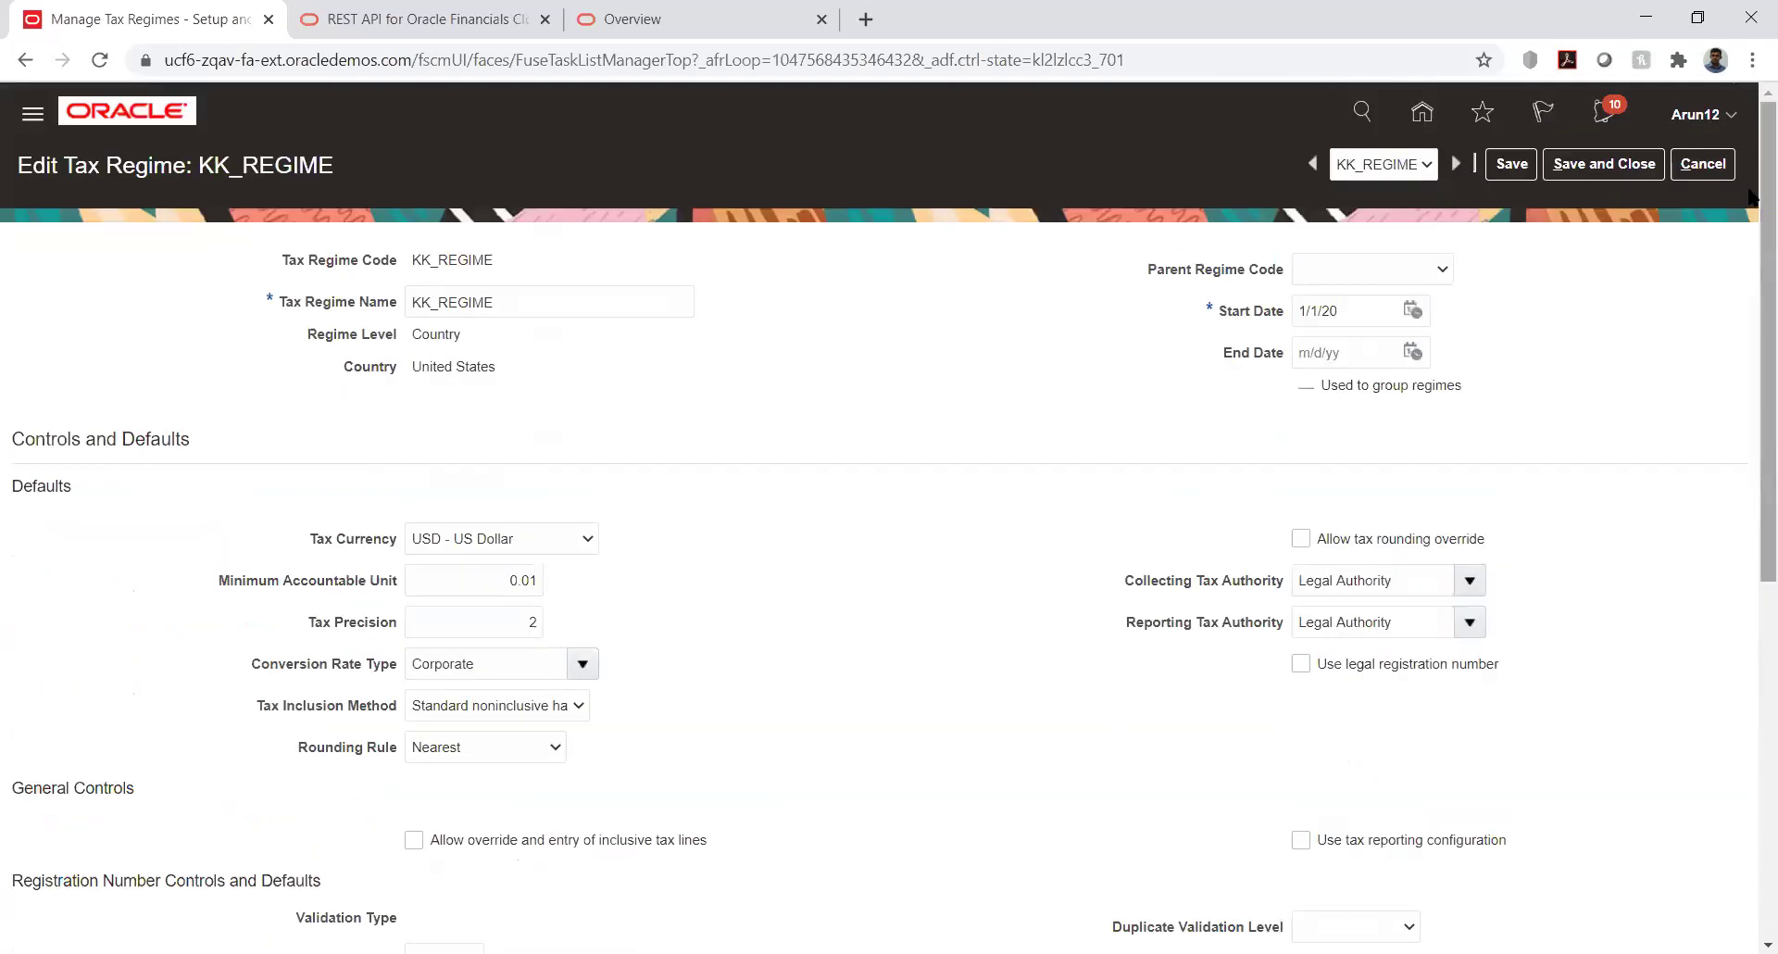
pyautogui.click(1703, 166)
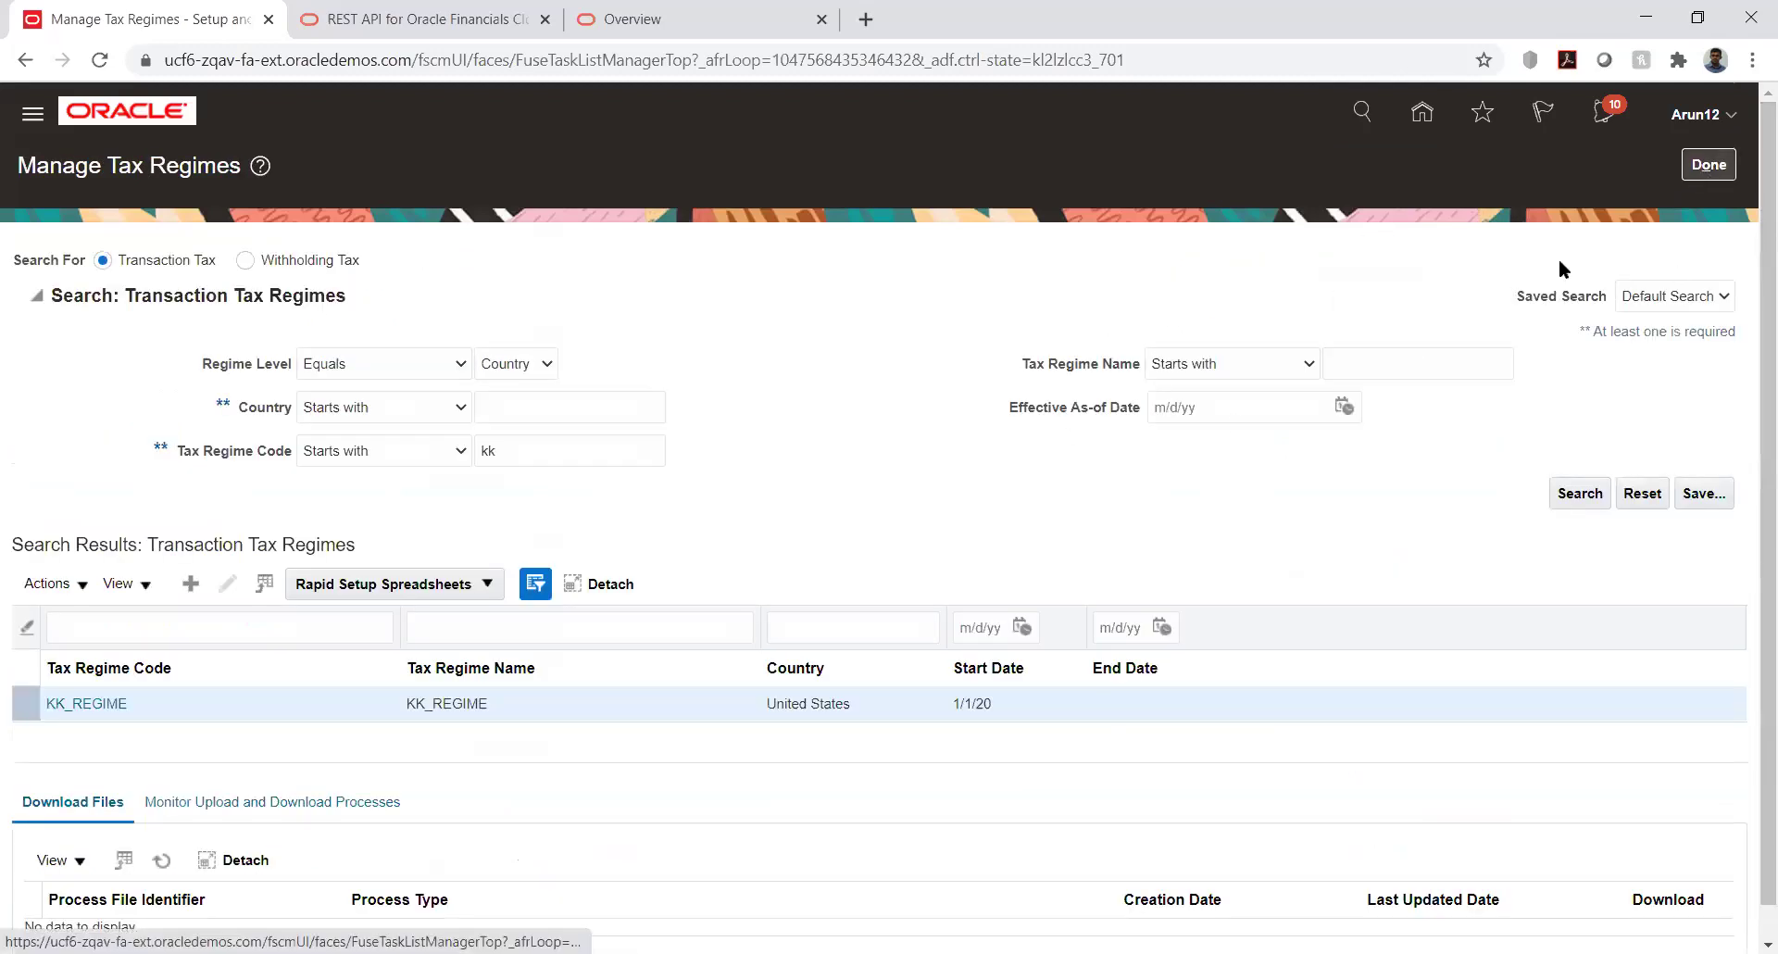
# Step: Download the Tax Configuration Workbook and the Tax Implementation Workbook from the rapid setup spreadsheets
pyautogui.click(487, 584)
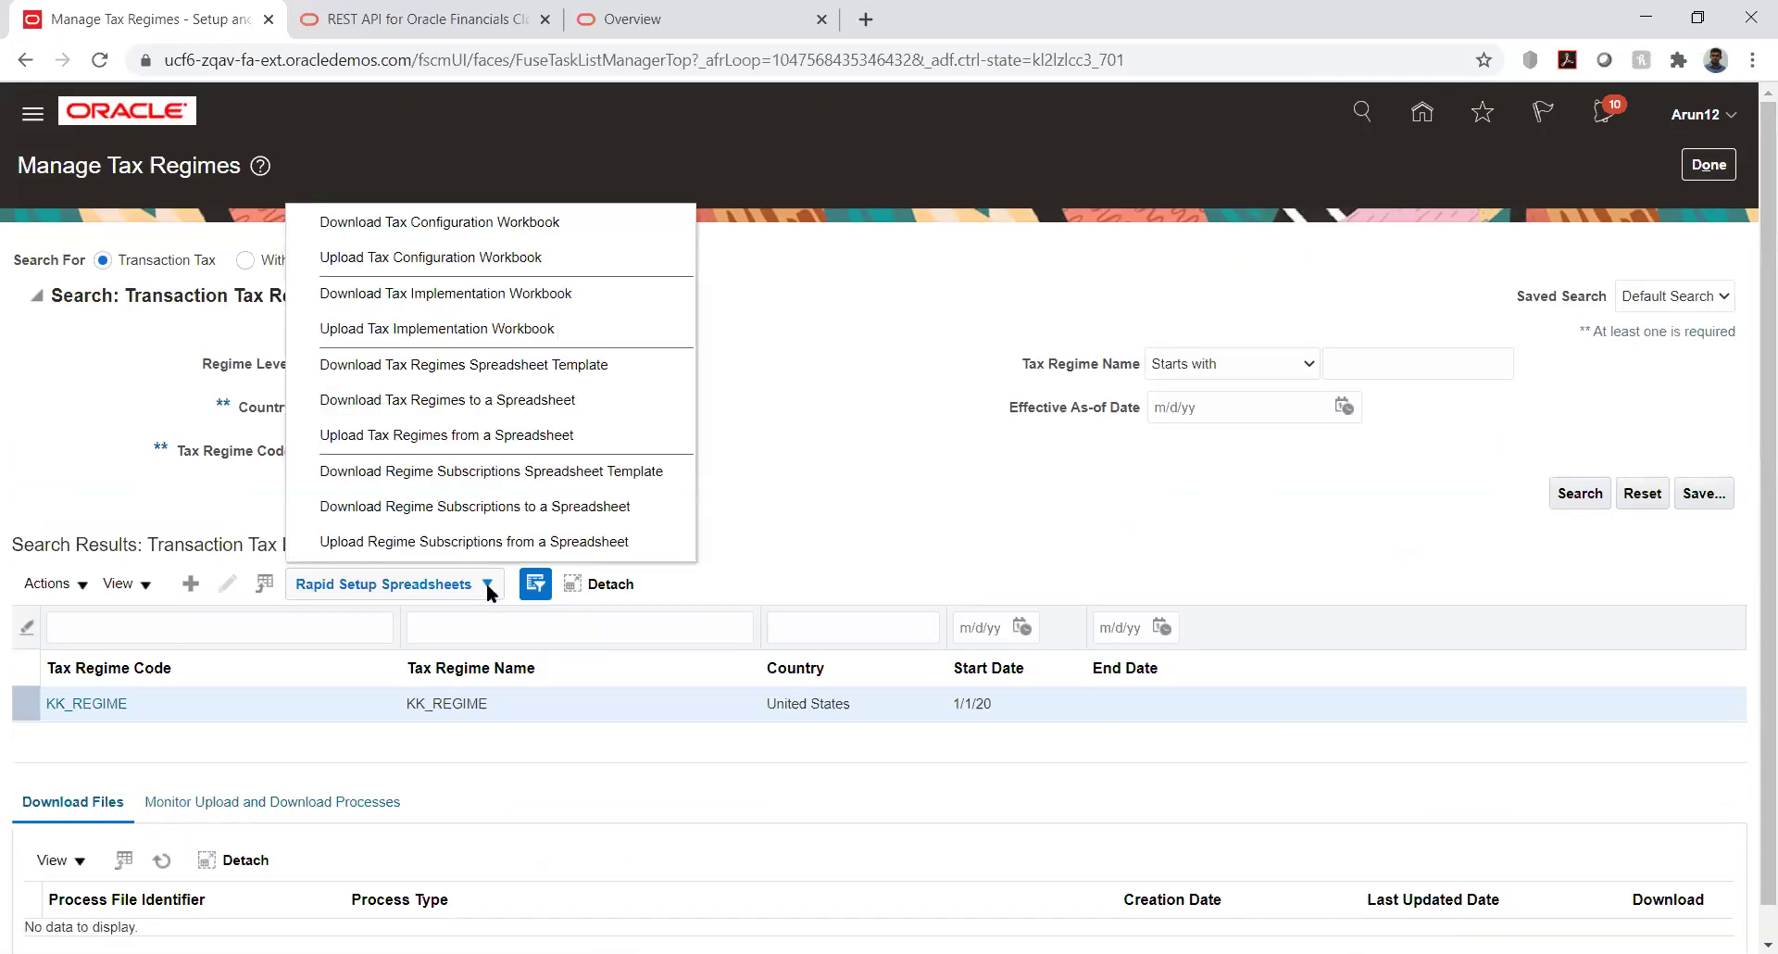
pyautogui.click(472, 225)
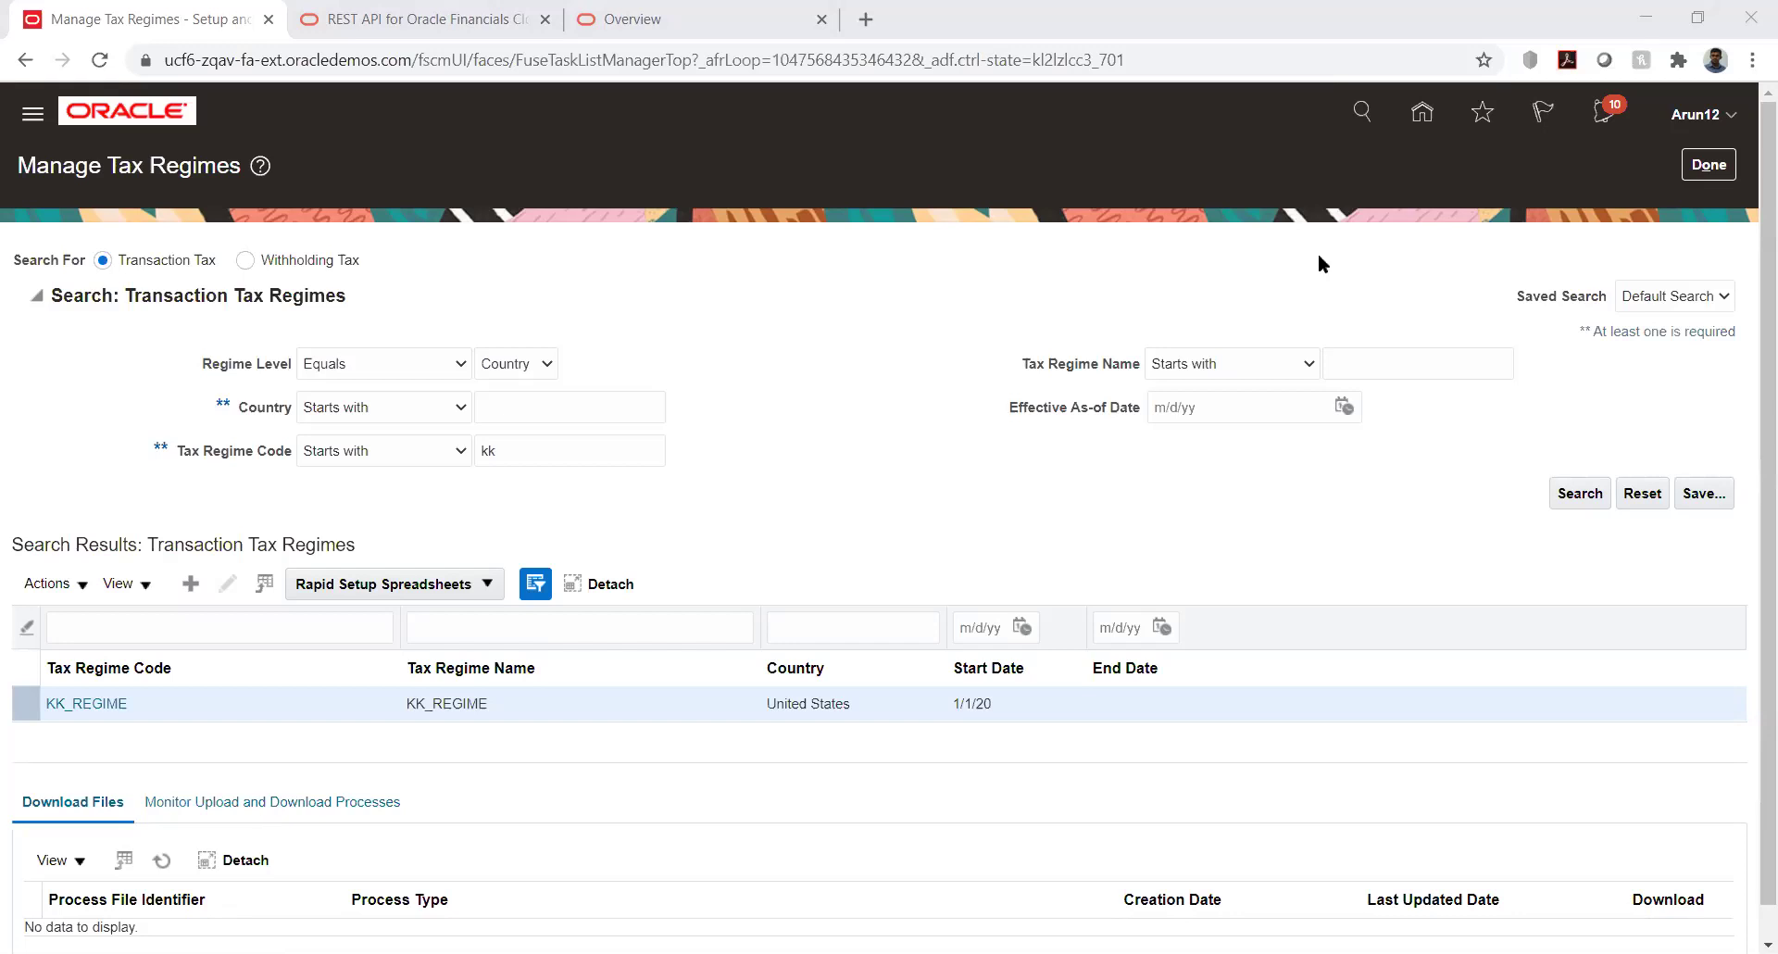
pyautogui.click(480, 574)
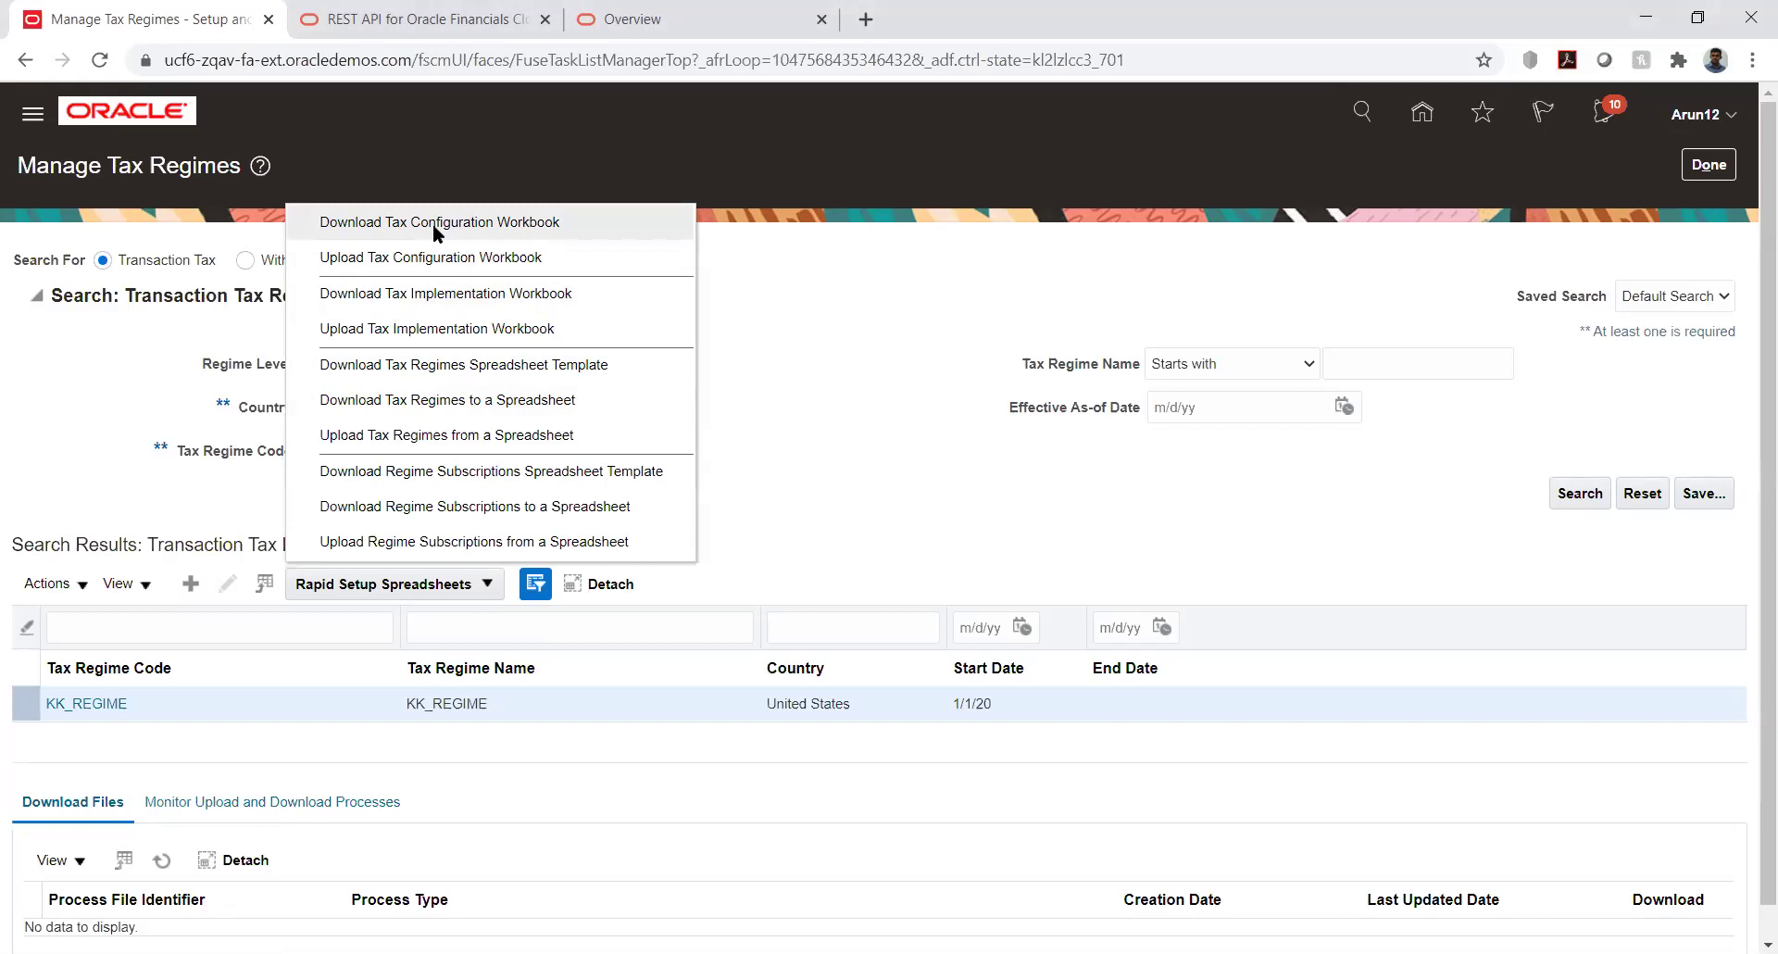
pyautogui.click(463, 294)
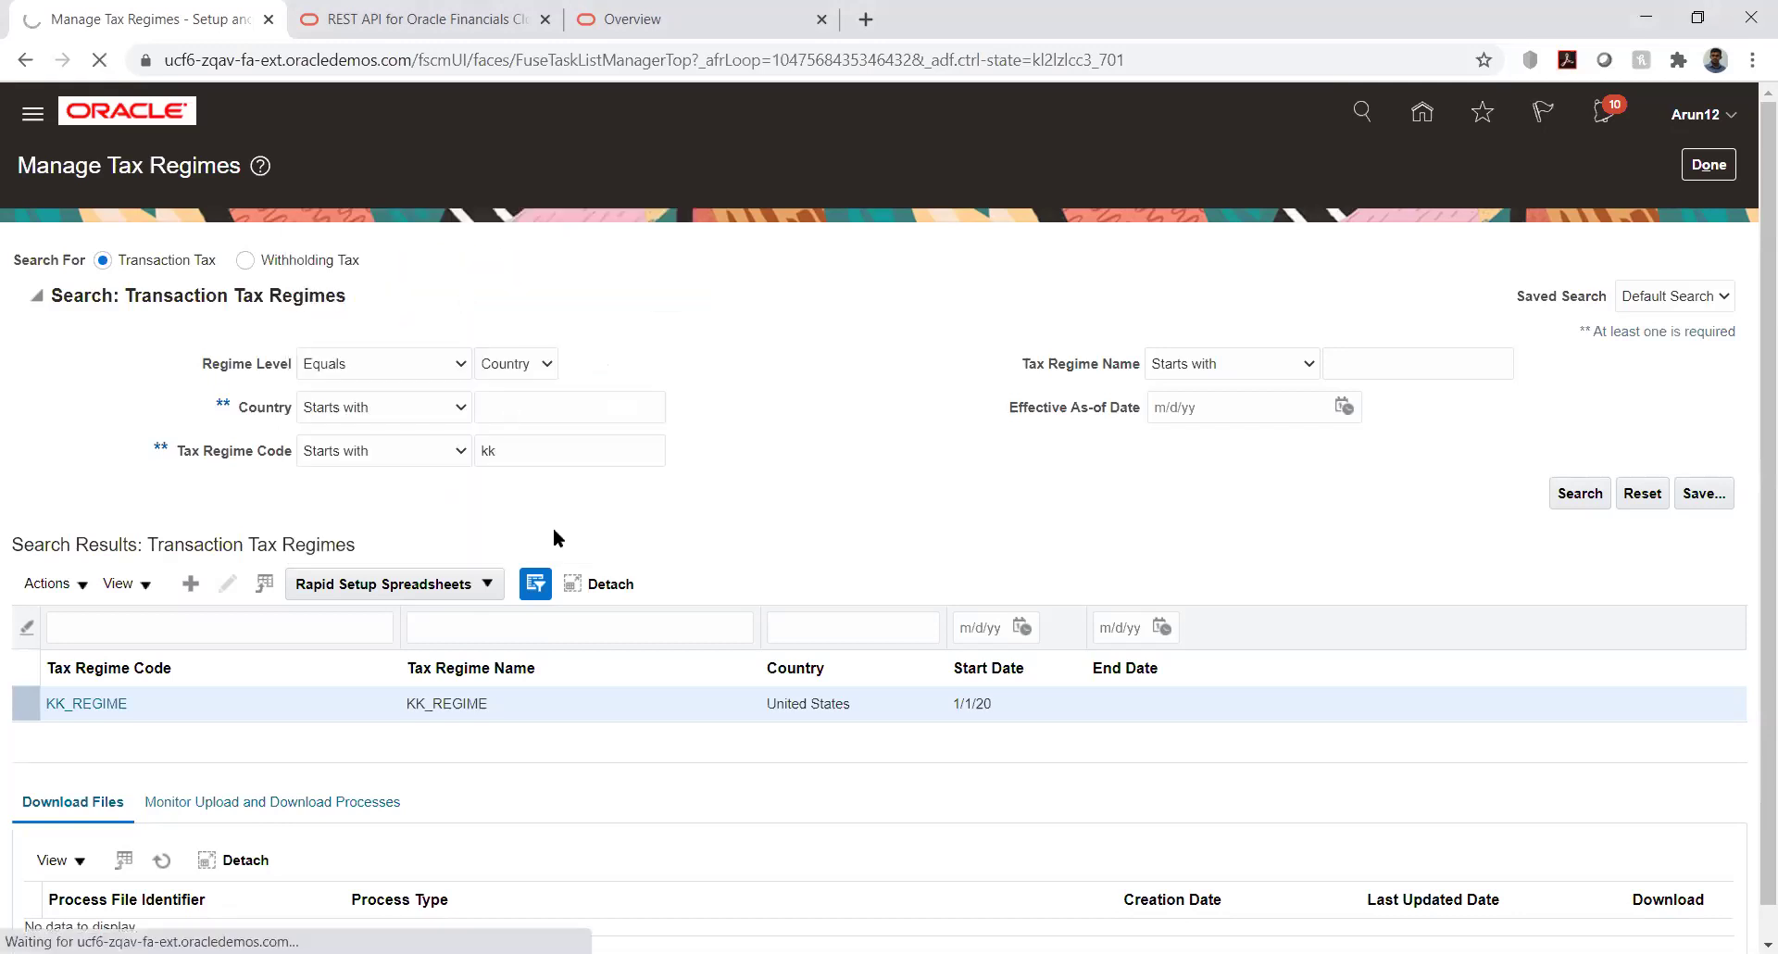
# Step: Review the rapid setup spreadsheet options and open the downloaded Tax Implementation Workbook for viewing
pyautogui.click(487, 586)
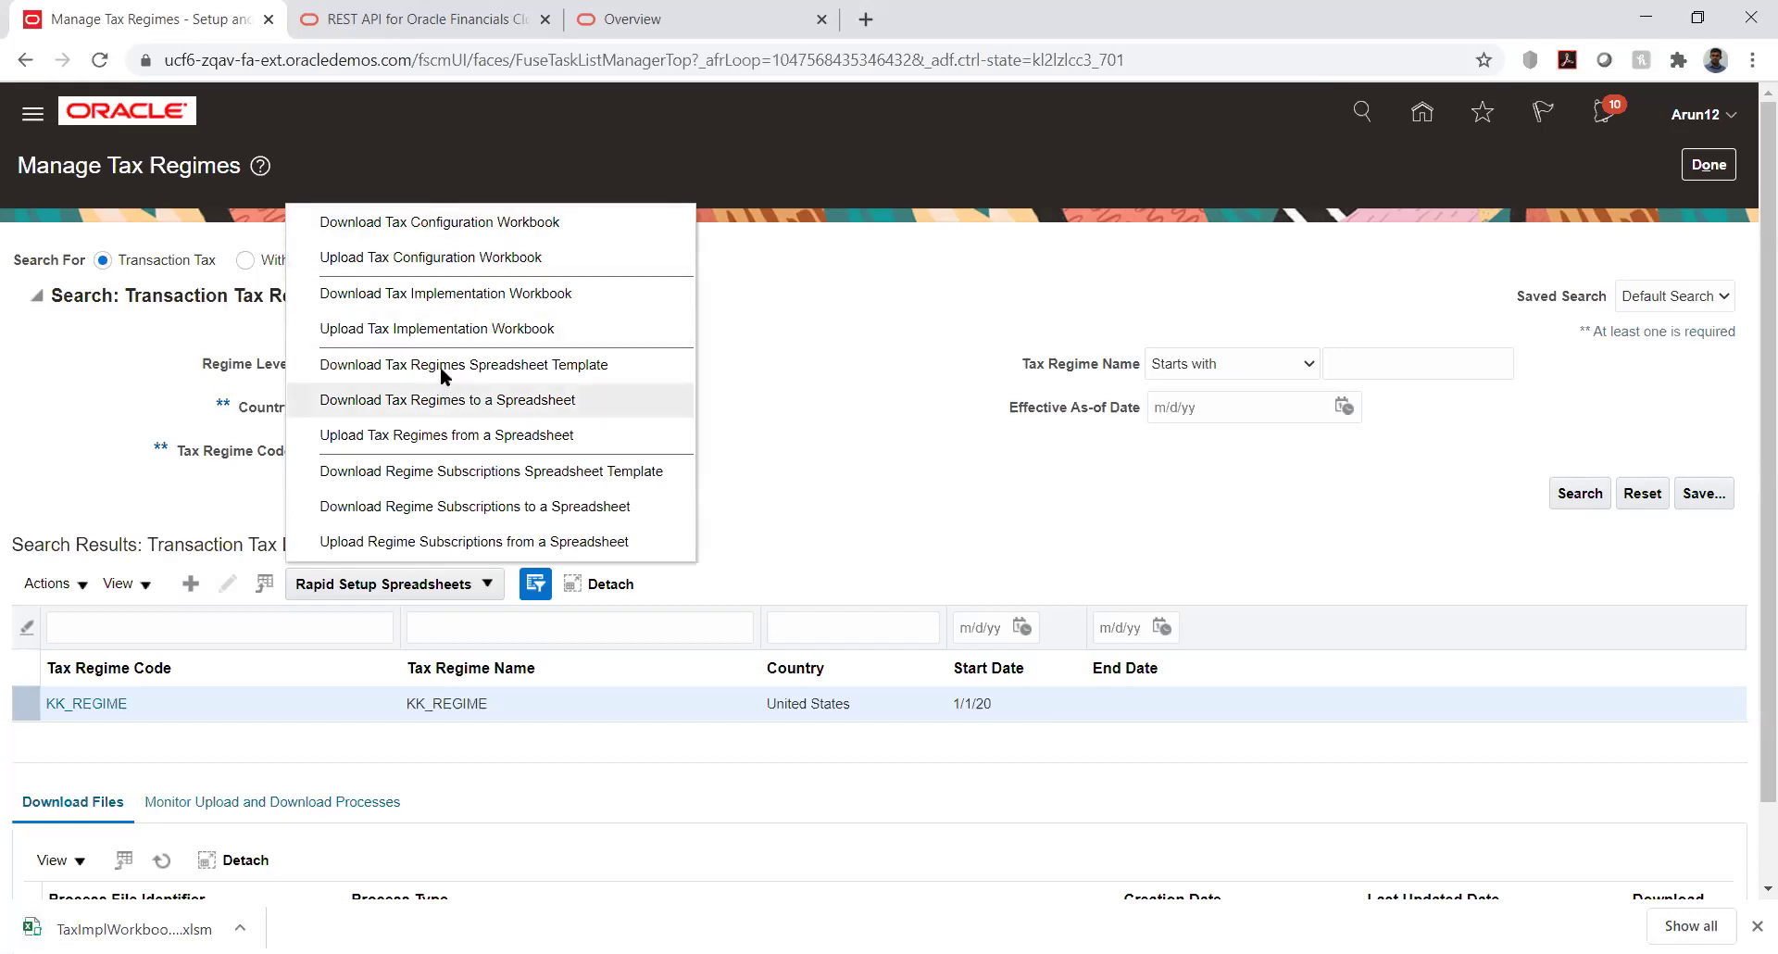
pyautogui.click(134, 929)
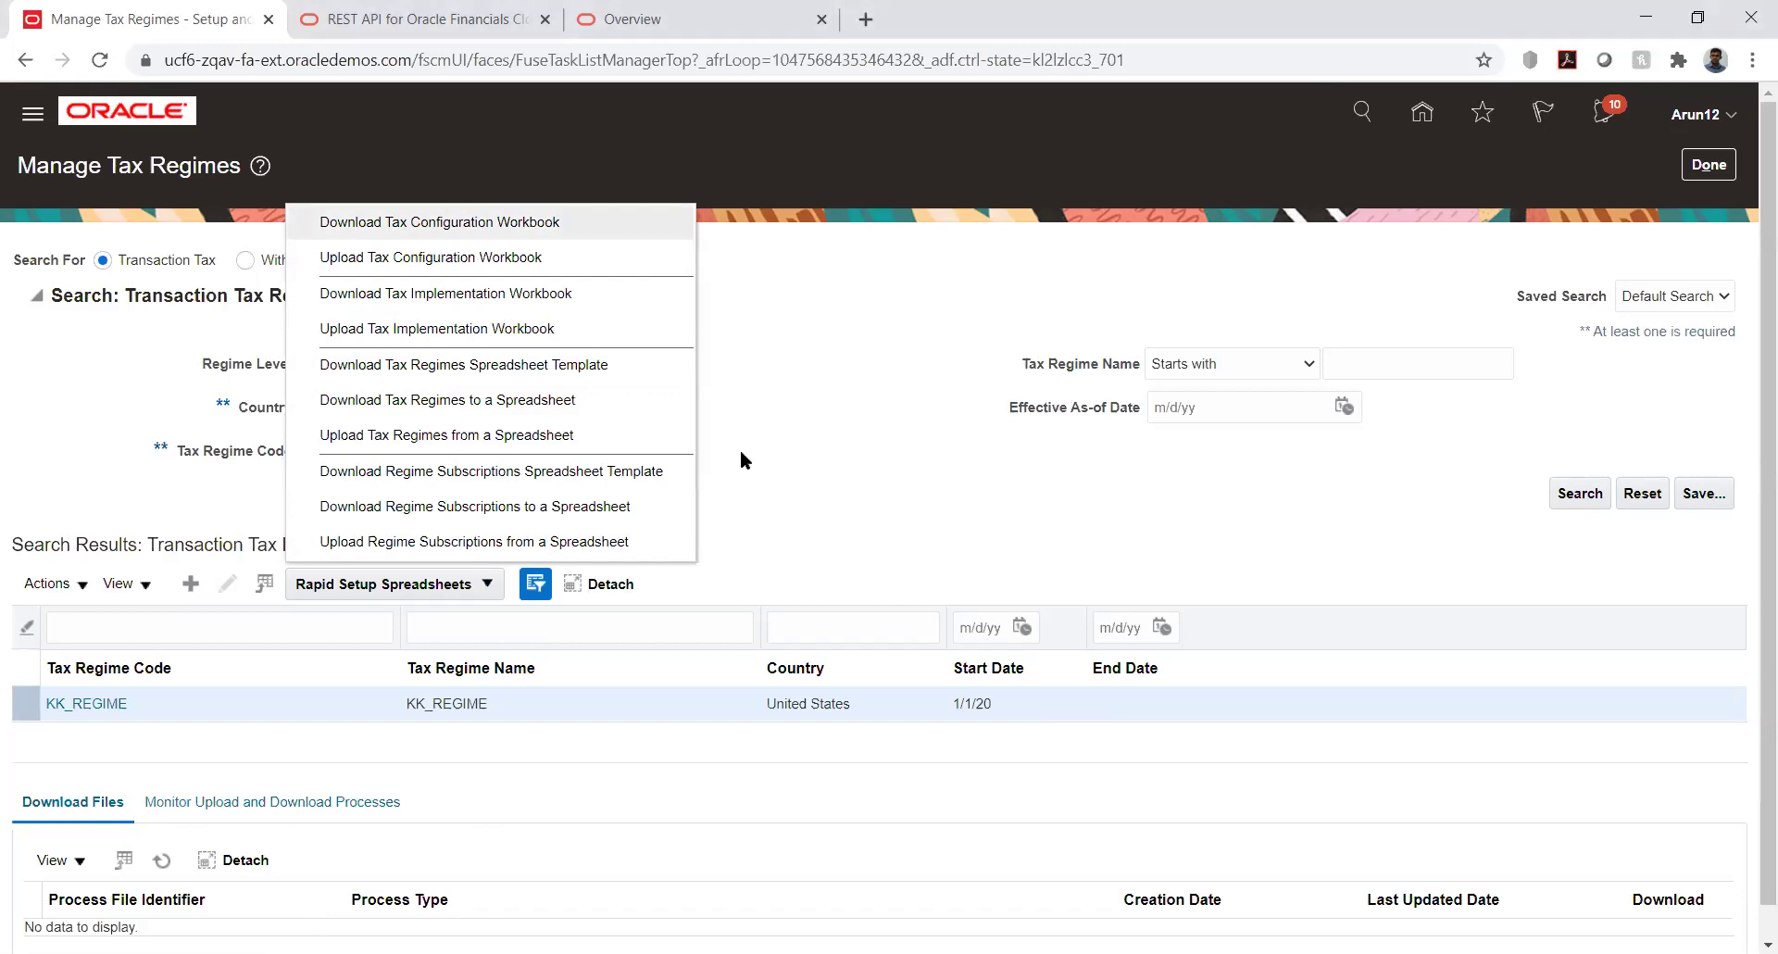
pyautogui.click(1066, 294)
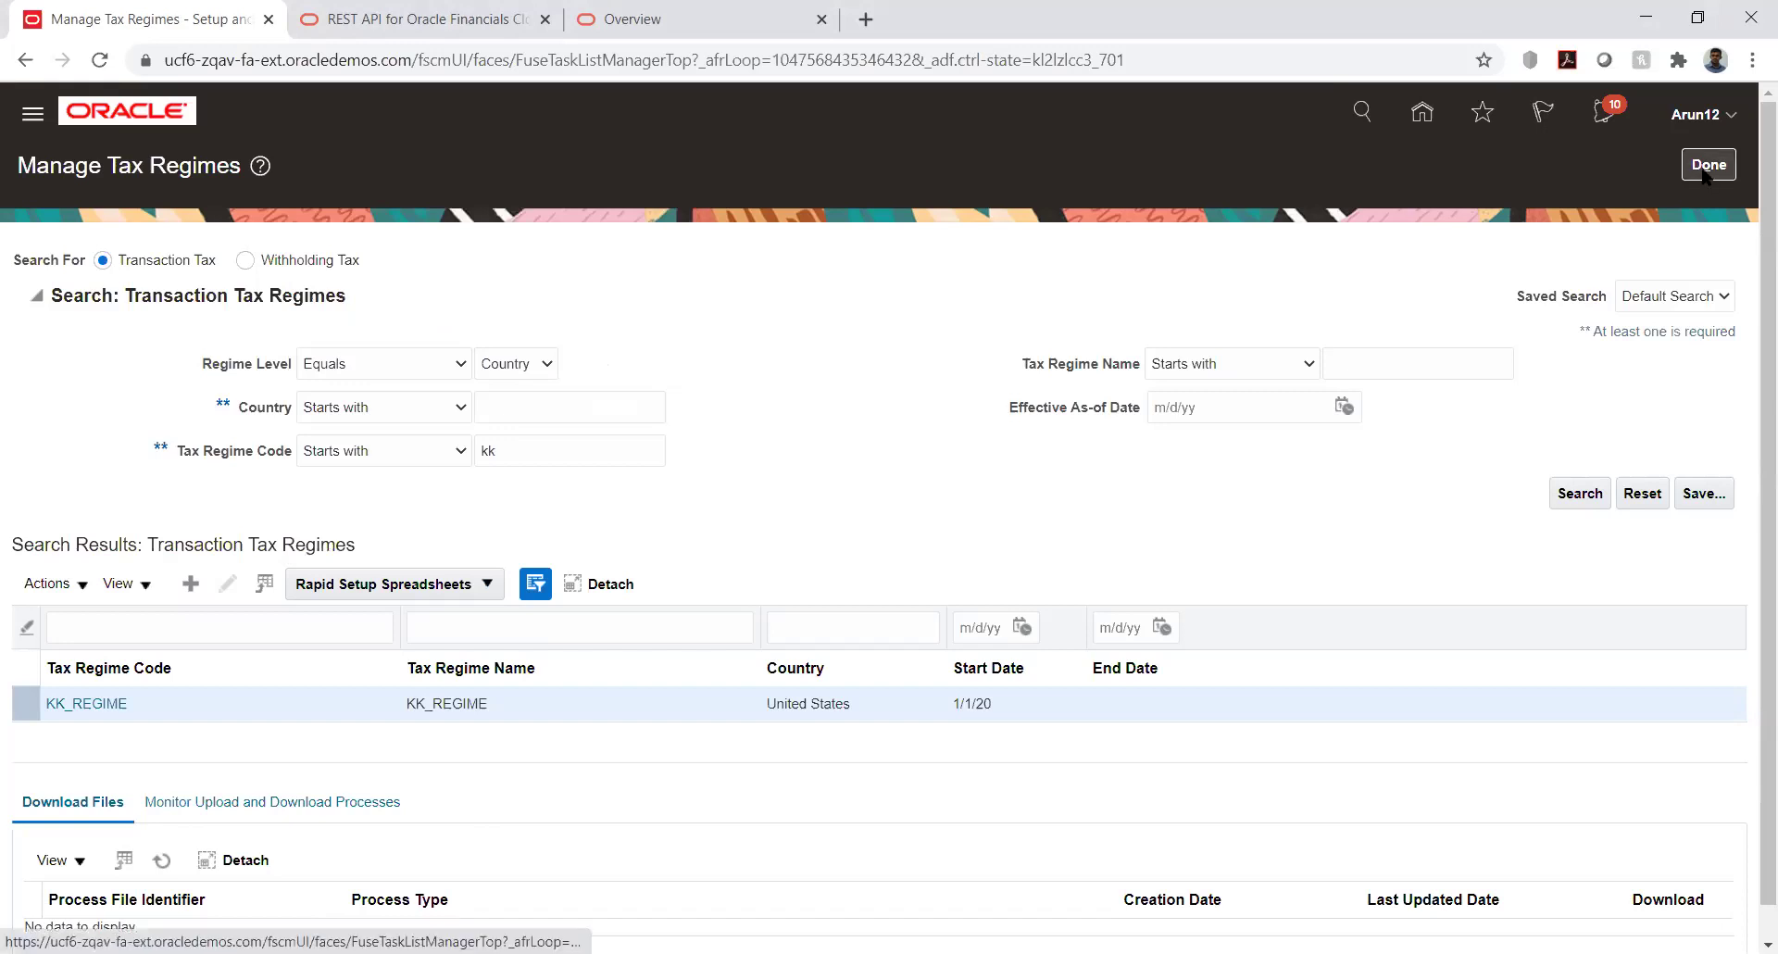
# Step: Leave Manage Tax Regimes, look over the KK Implementation tasks, and go to the application's home page
pyautogui.click(1707, 167)
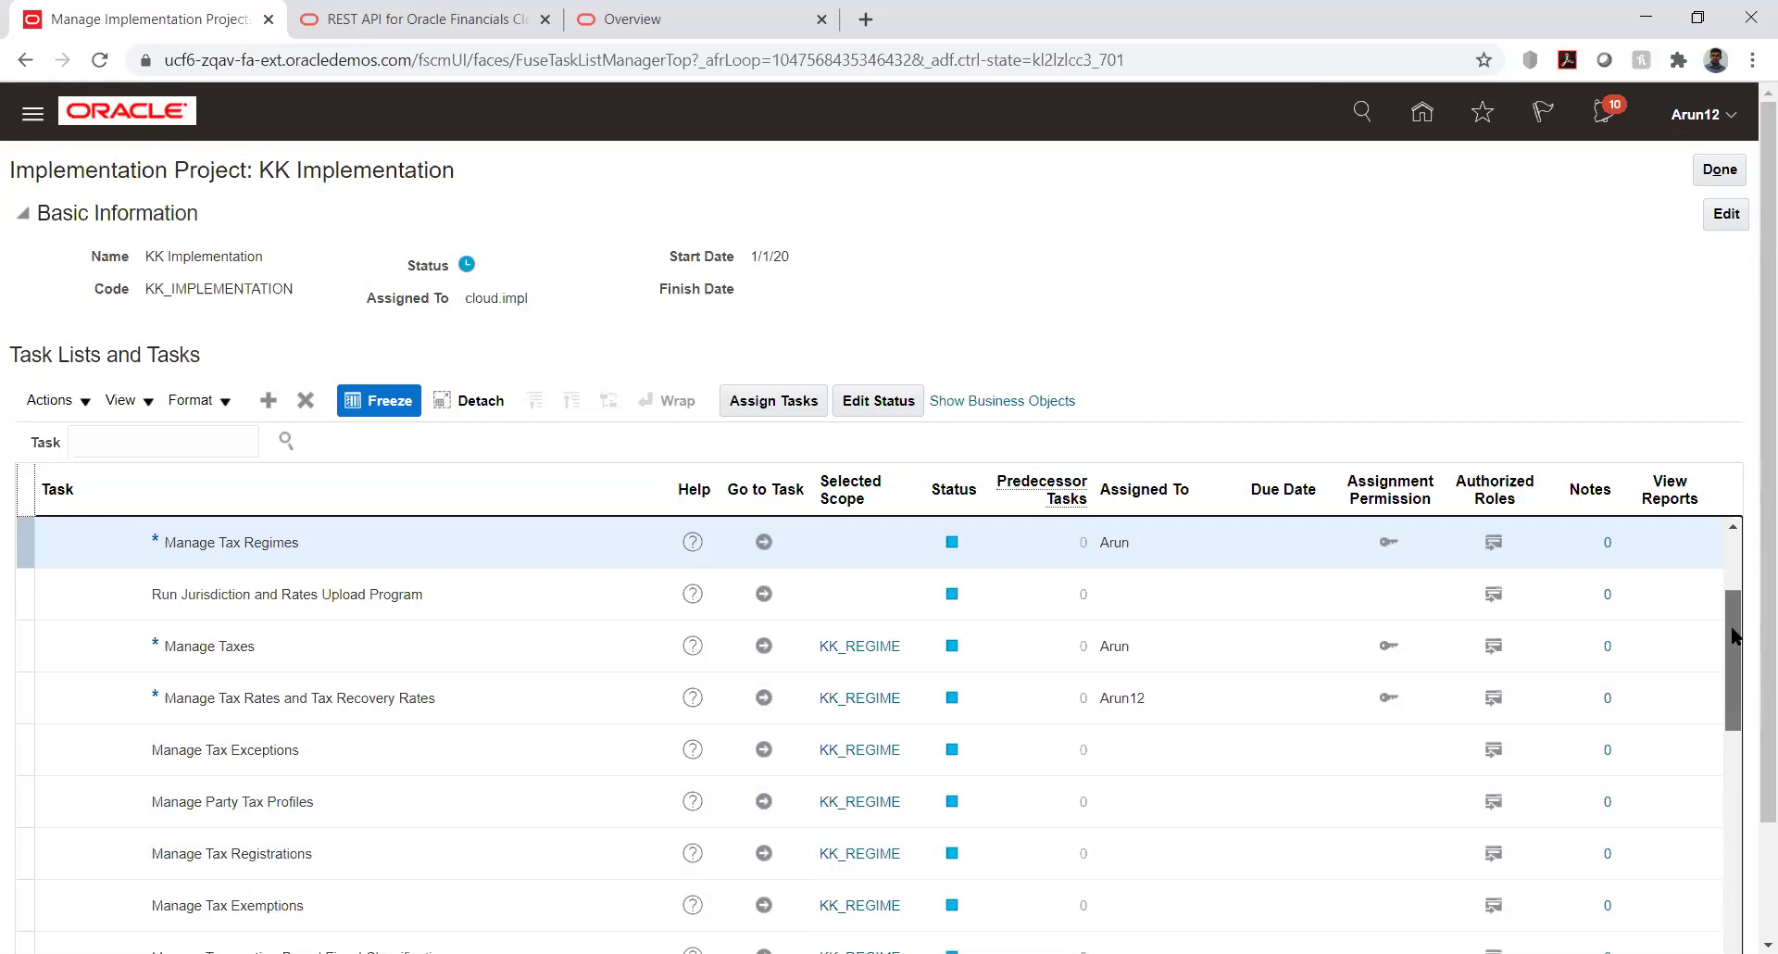
pyautogui.scroll(-3, 1733, 630)
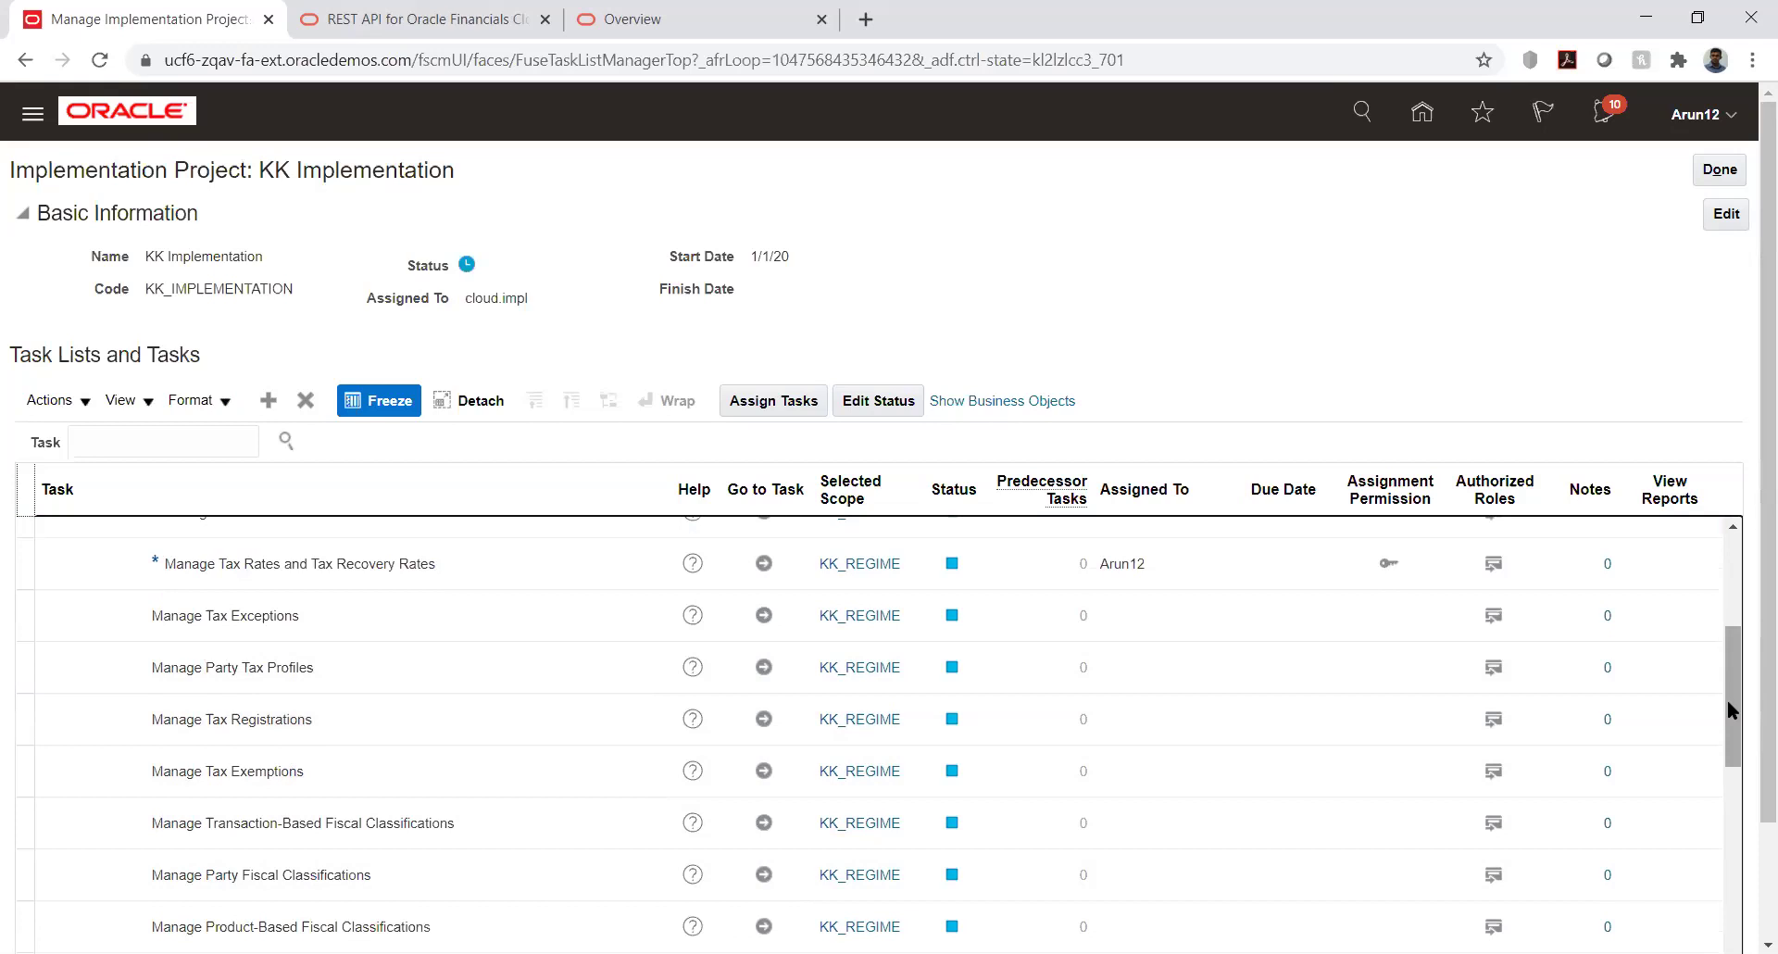
pyautogui.moveTo(1726, 698)
pyautogui.mouseDown()
pyautogui.moveTo(1725, 774)
pyautogui.moveTo(1720, 678)
pyautogui.mouseUp()
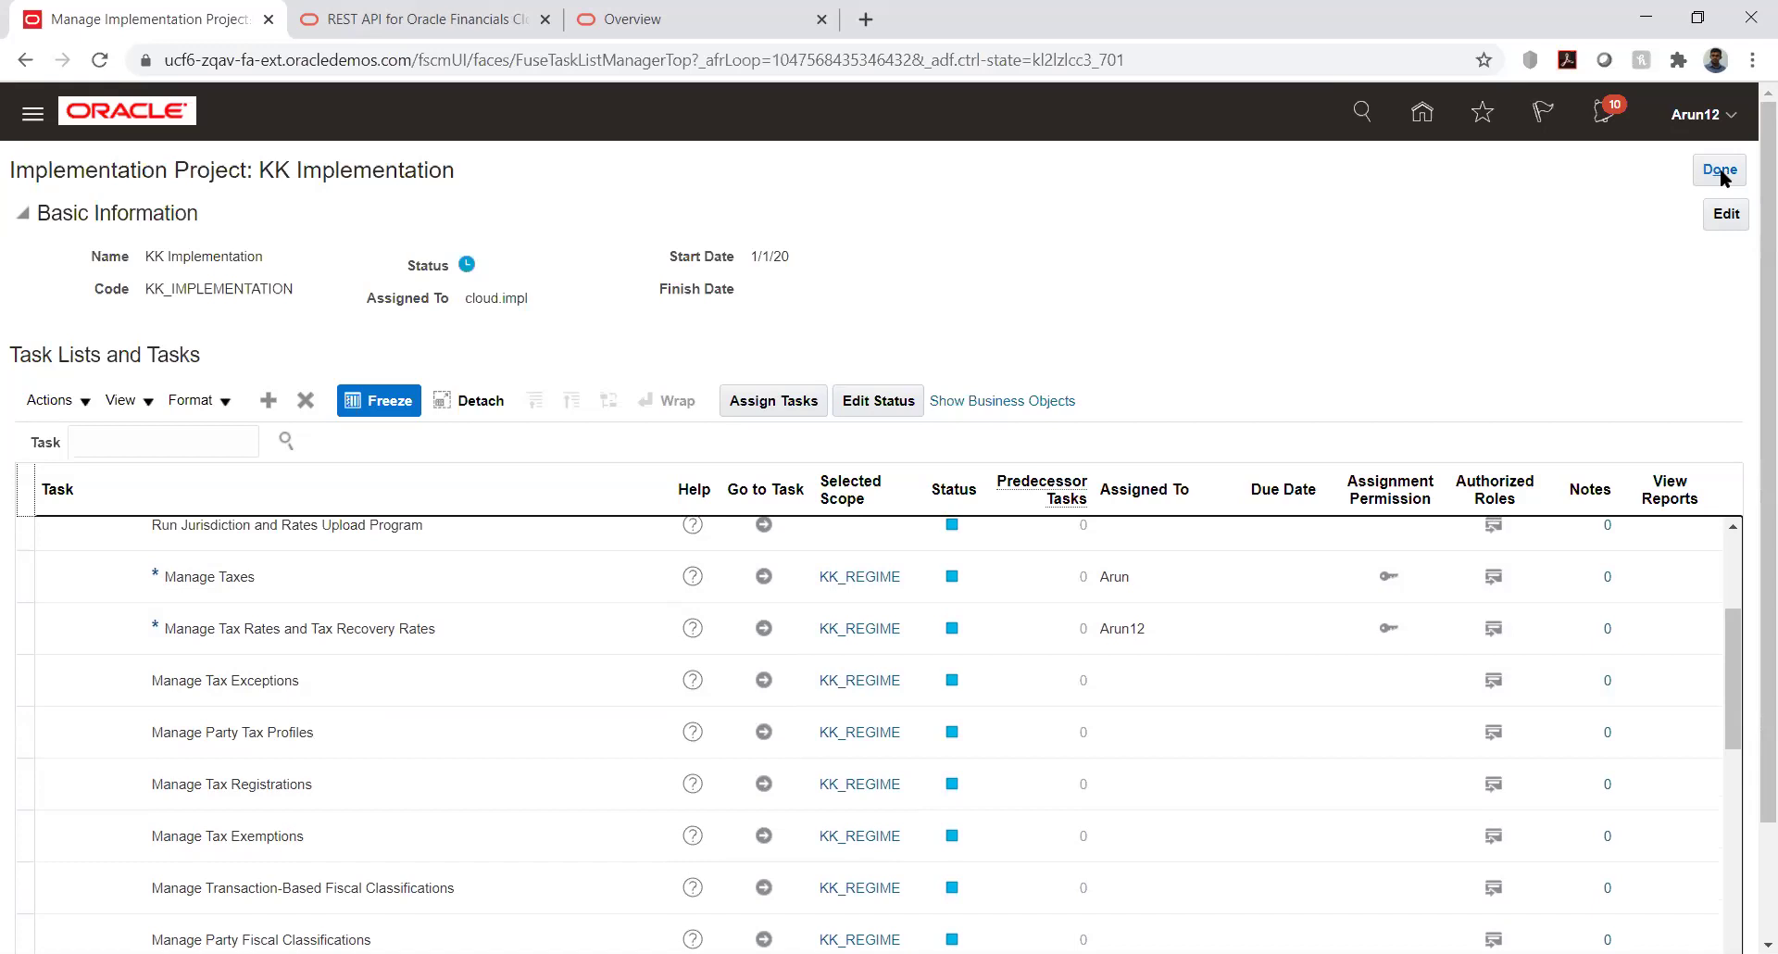
pyautogui.click(1427, 115)
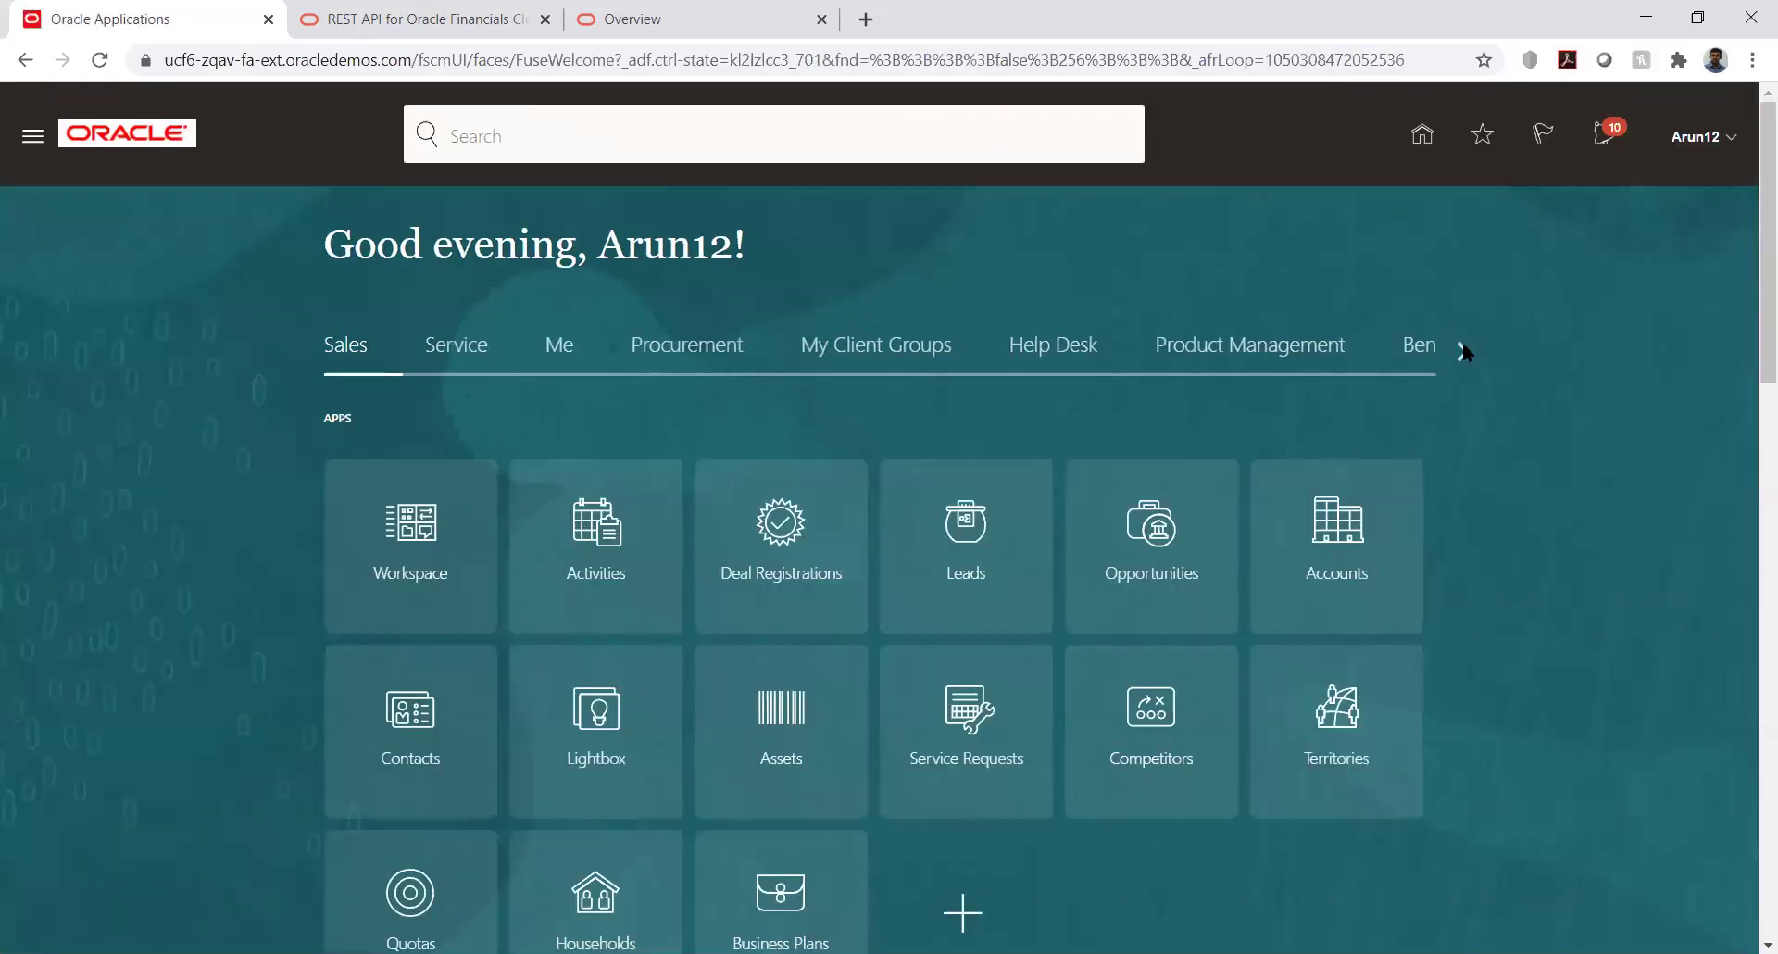
# Step: Look through all the app categories on the home page for the Payables category
pyautogui.click(1464, 350)
pyautogui.click(1463, 350)
pyautogui.click(1463, 350)
pyautogui.click(1463, 350)
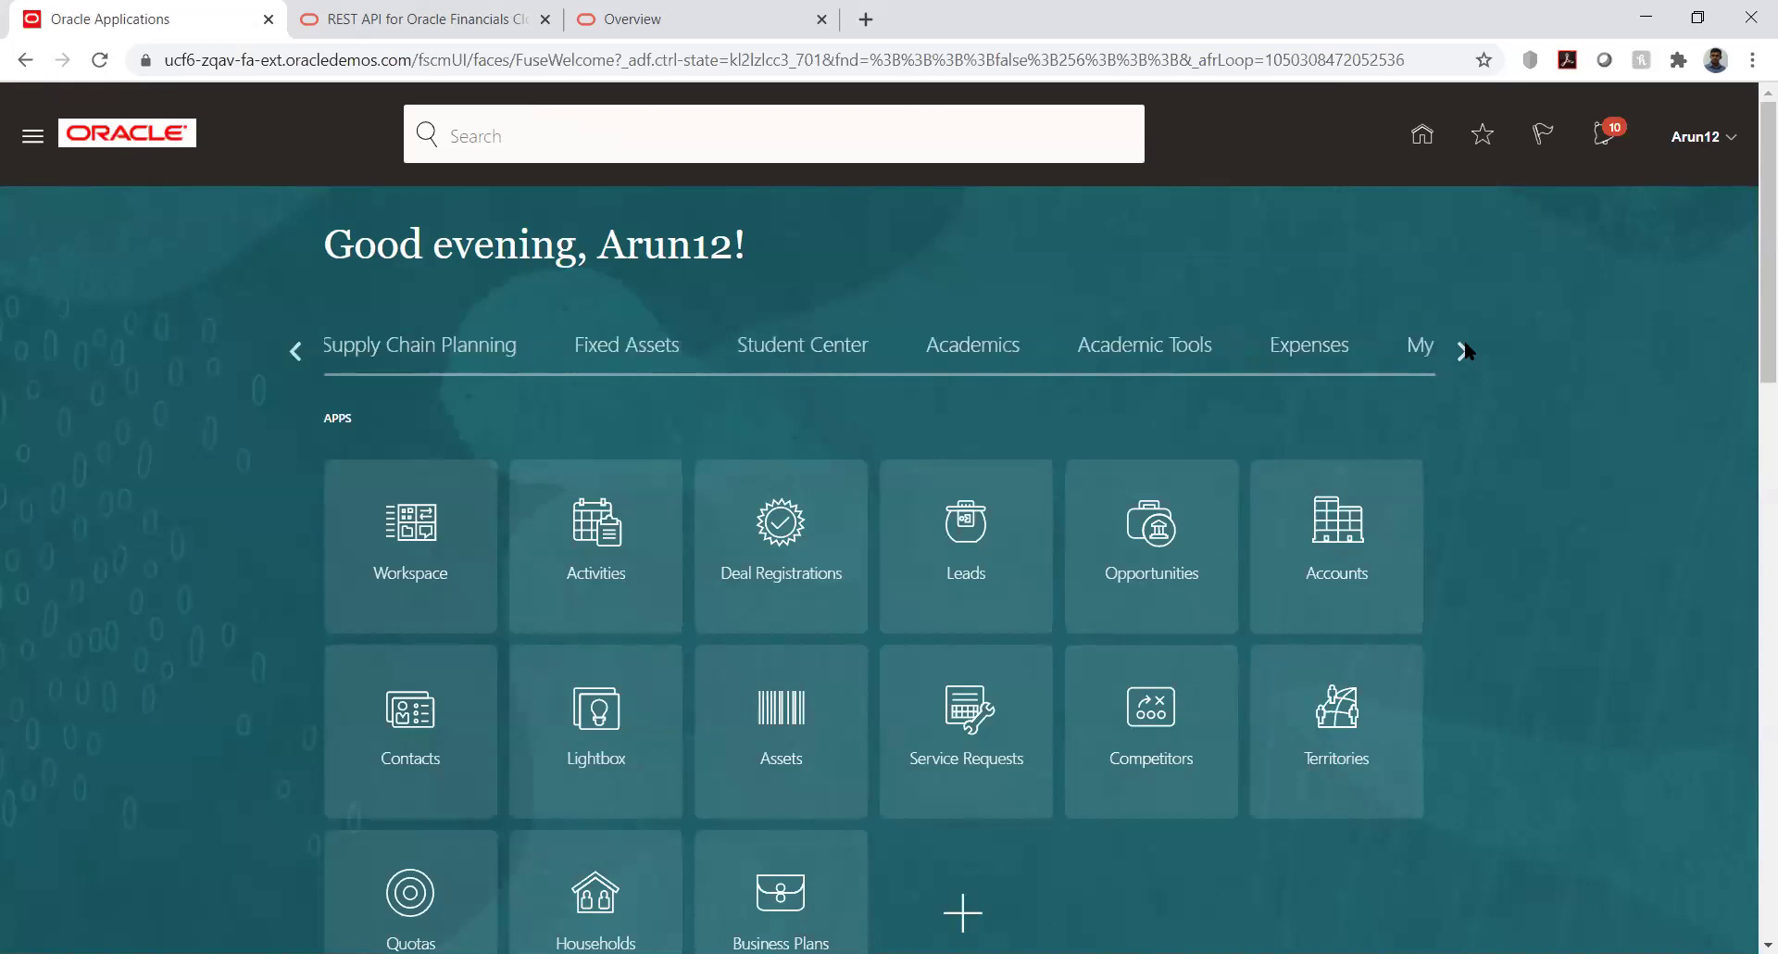
pyautogui.click(1463, 350)
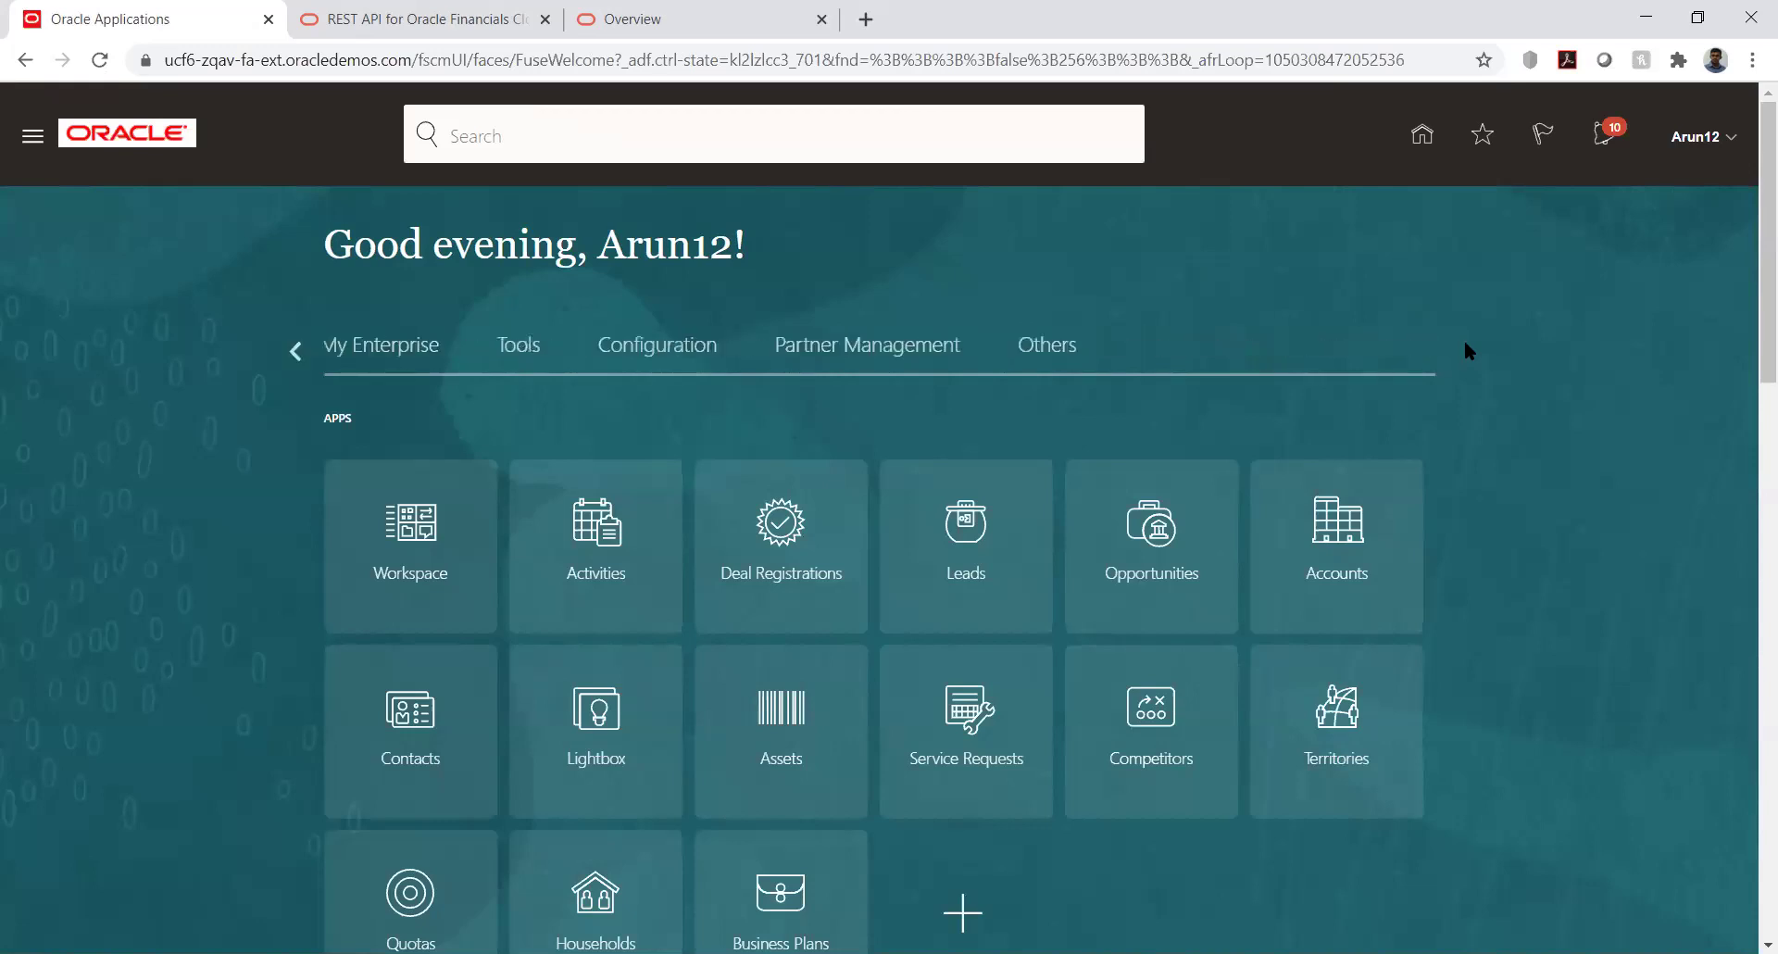
pyautogui.click(294, 350)
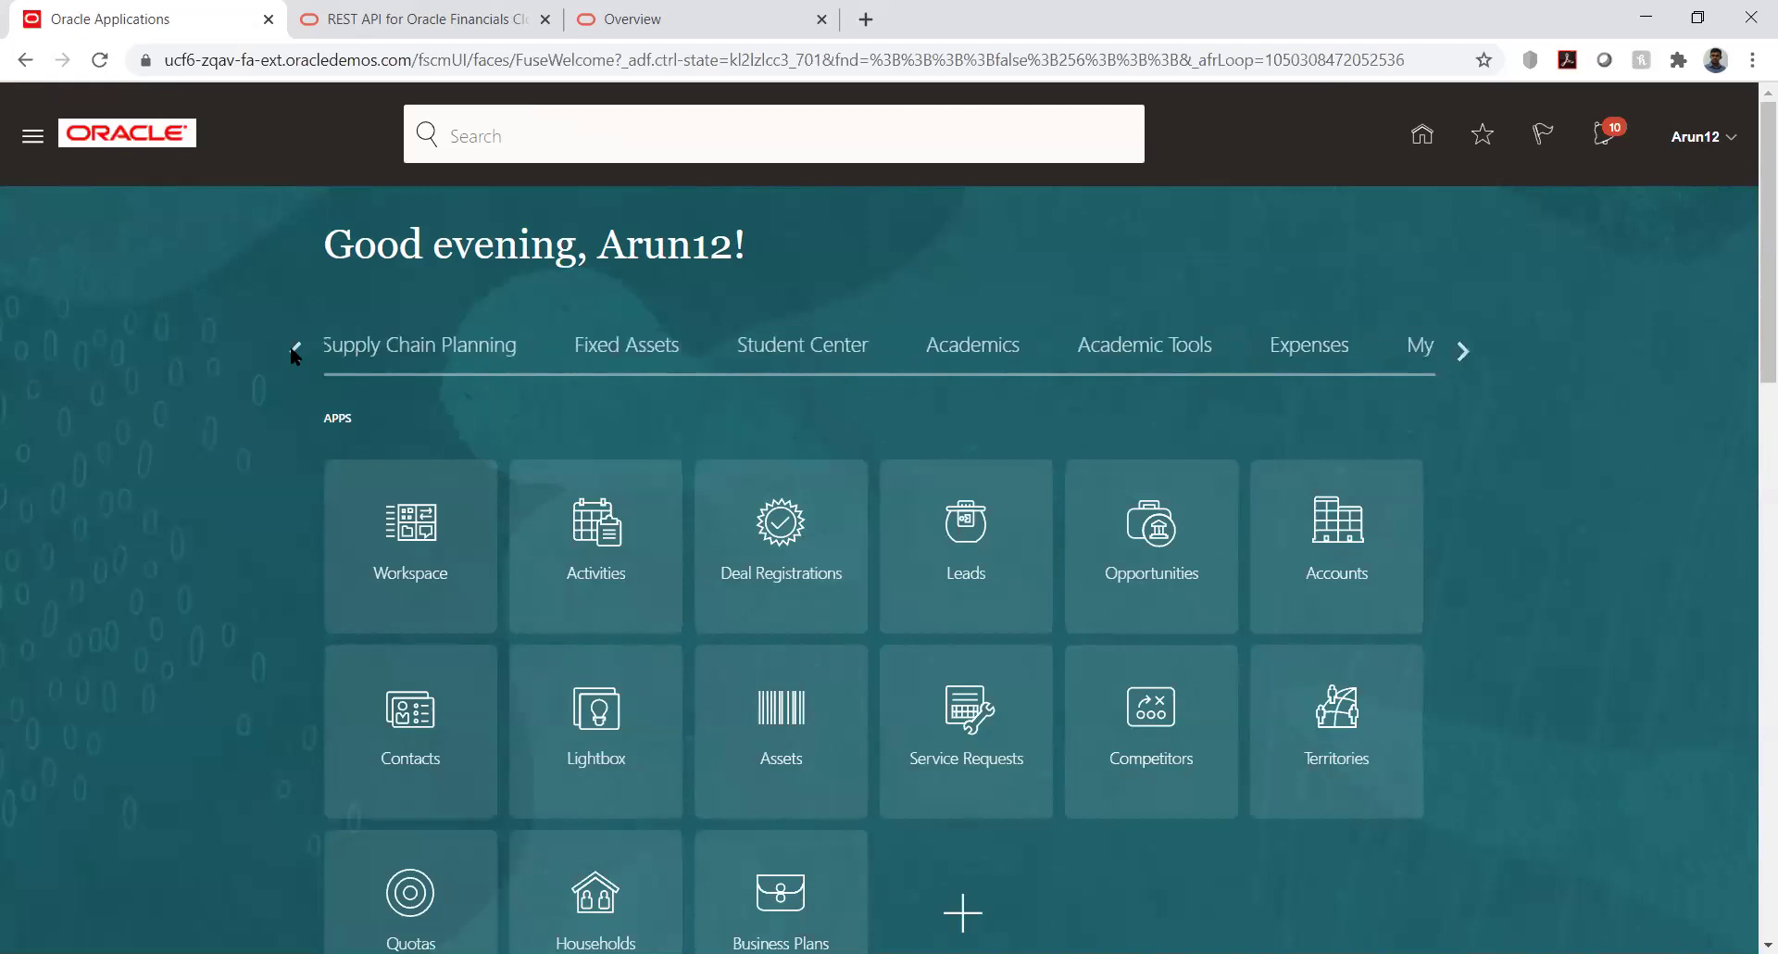
pyautogui.click(294, 350)
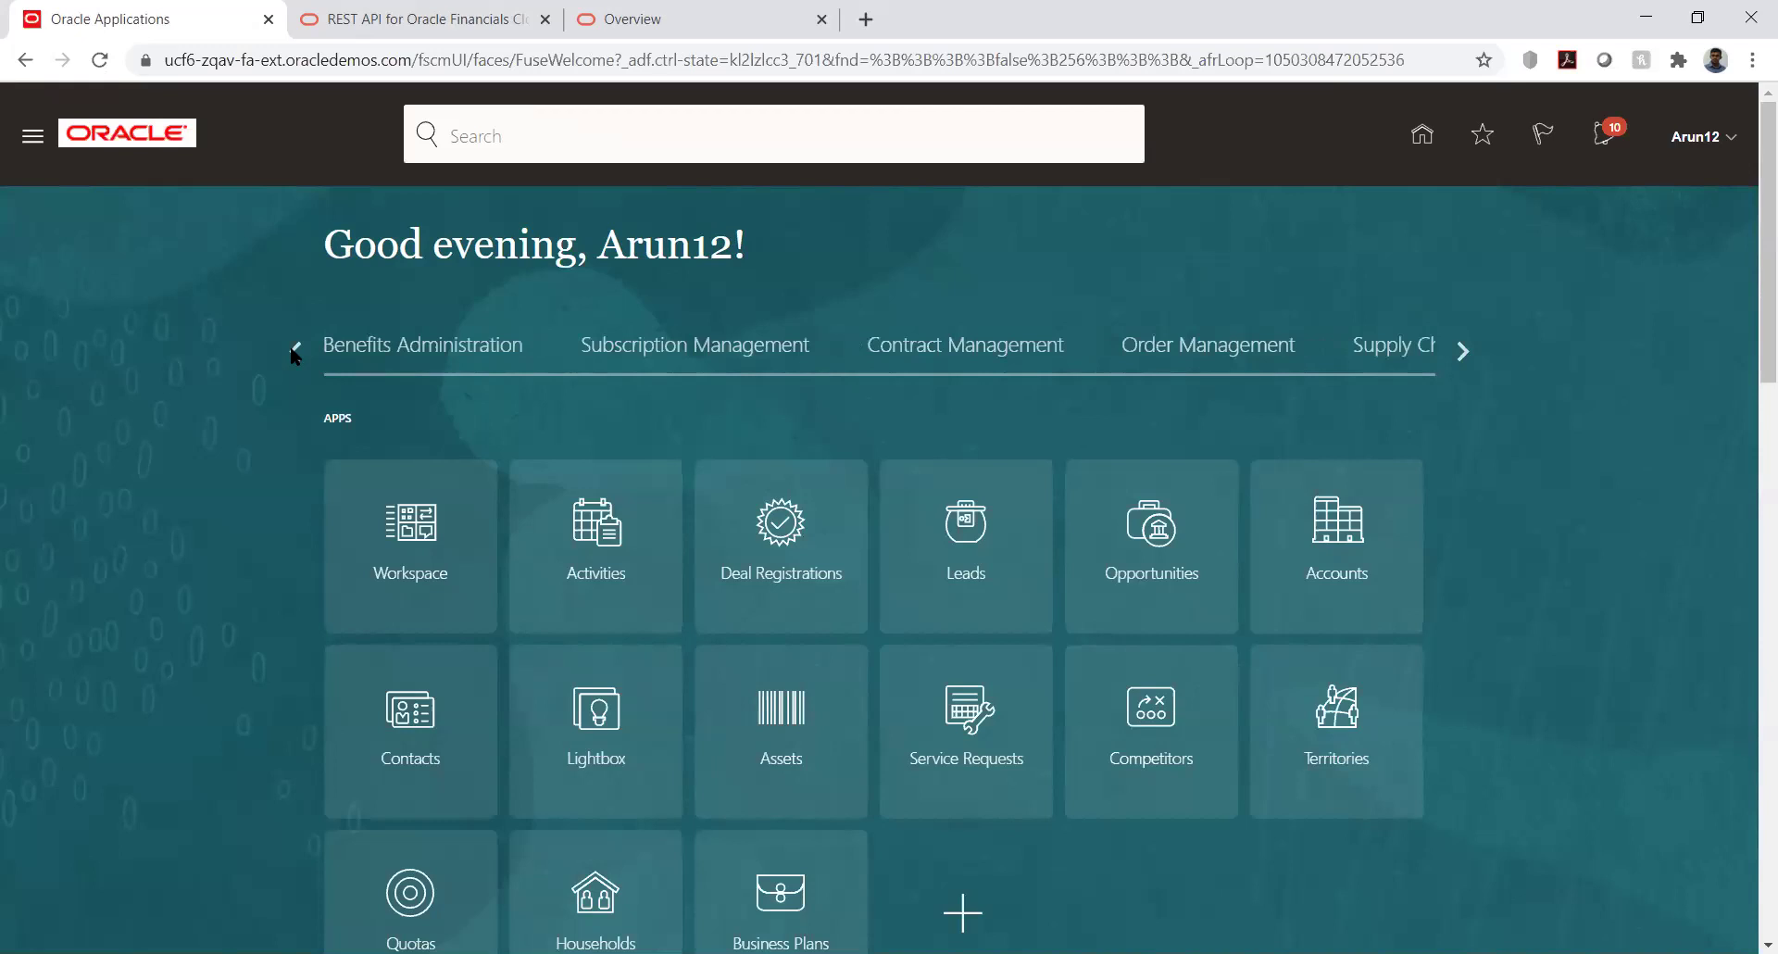
pyautogui.click(292, 350)
pyautogui.click(293, 350)
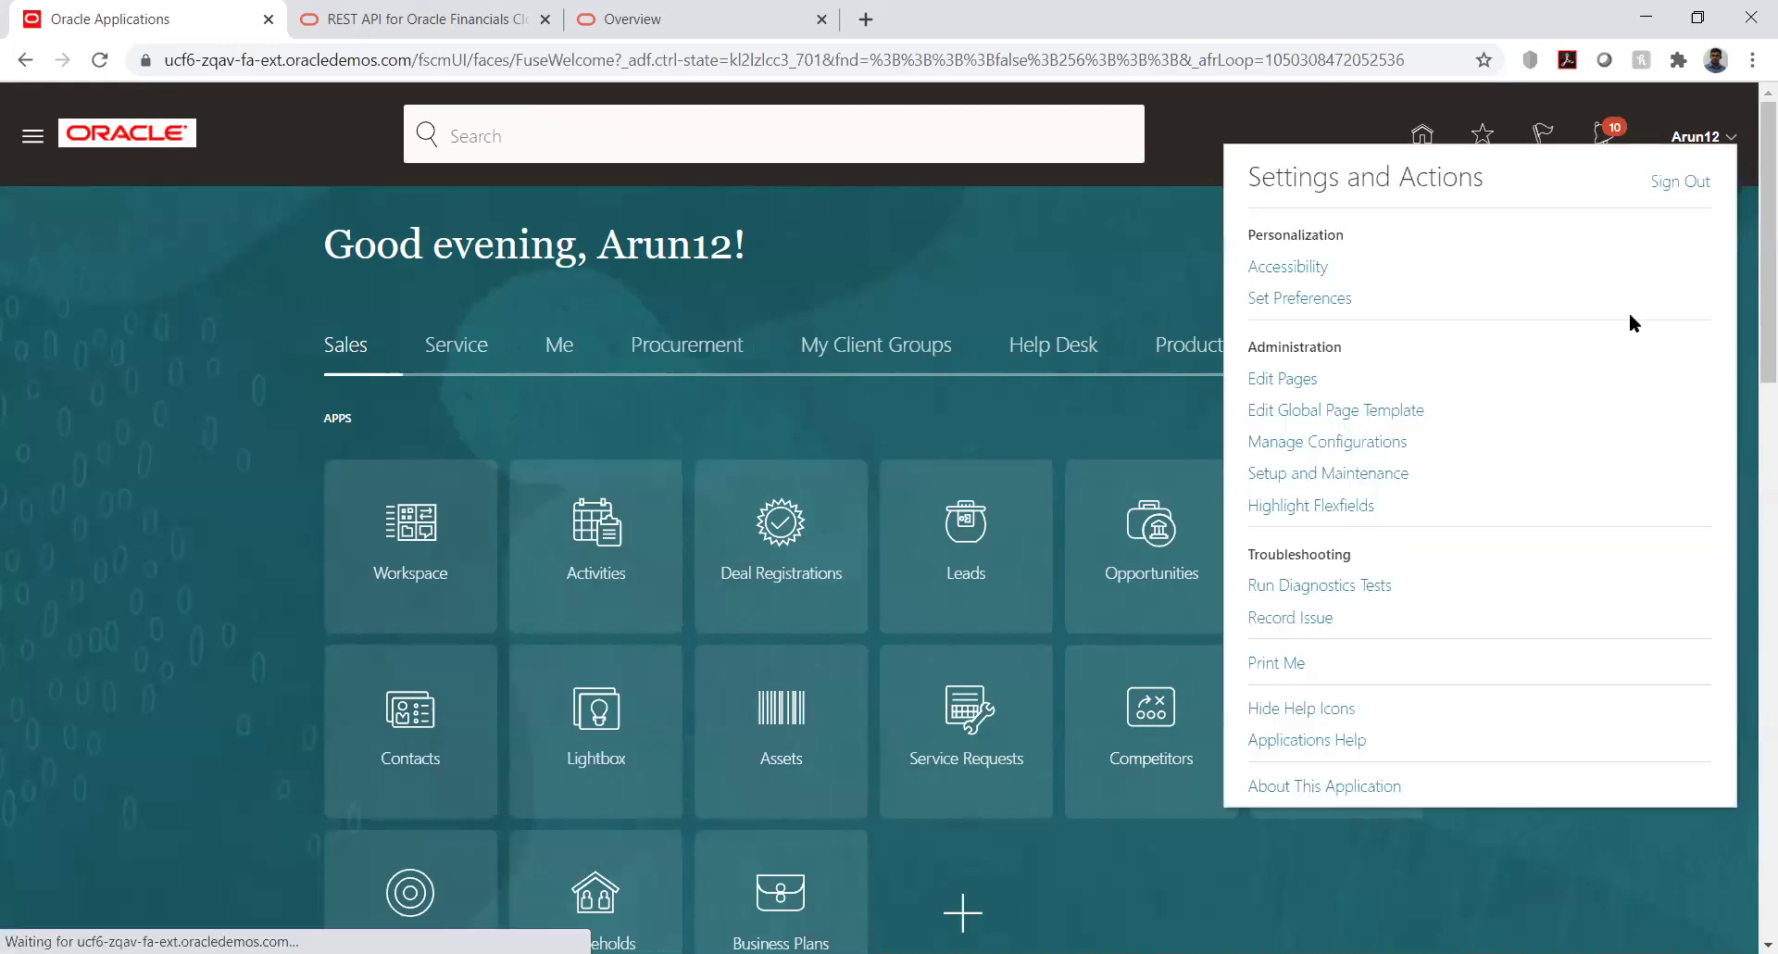
# Step: Sign out of the current account, confirm the logout, and sign in with the other account's user ID and password
pyautogui.click(1671, 186)
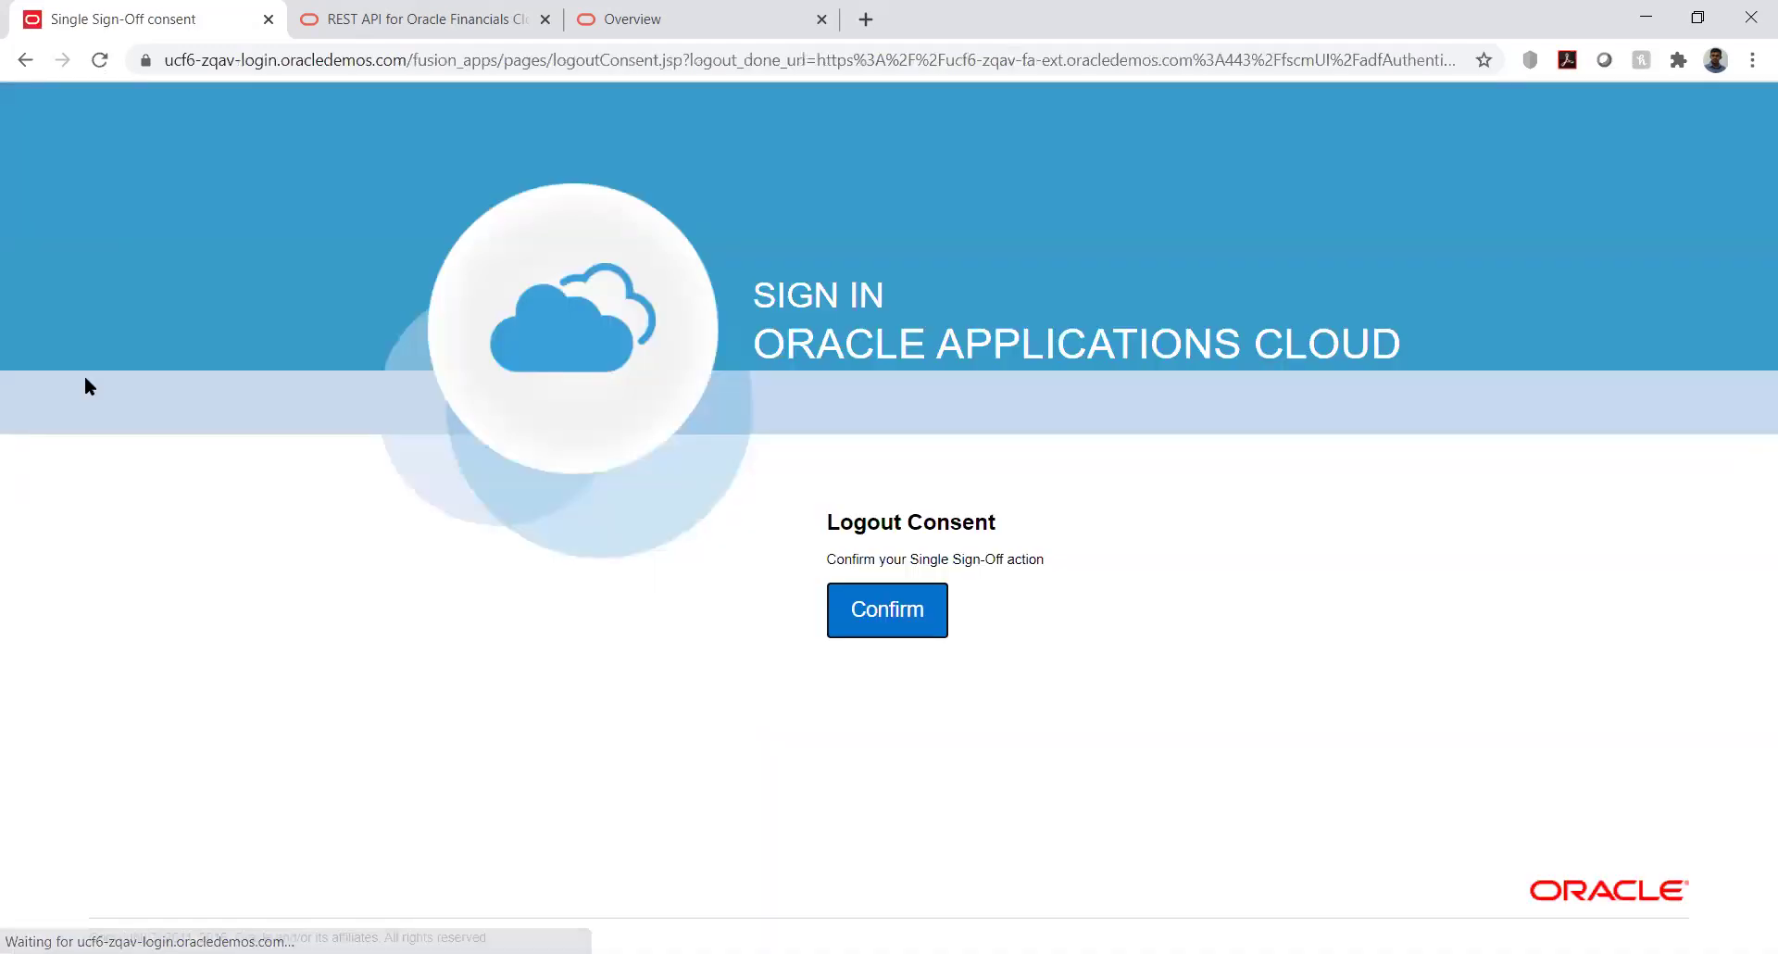
pyautogui.click(857, 613)
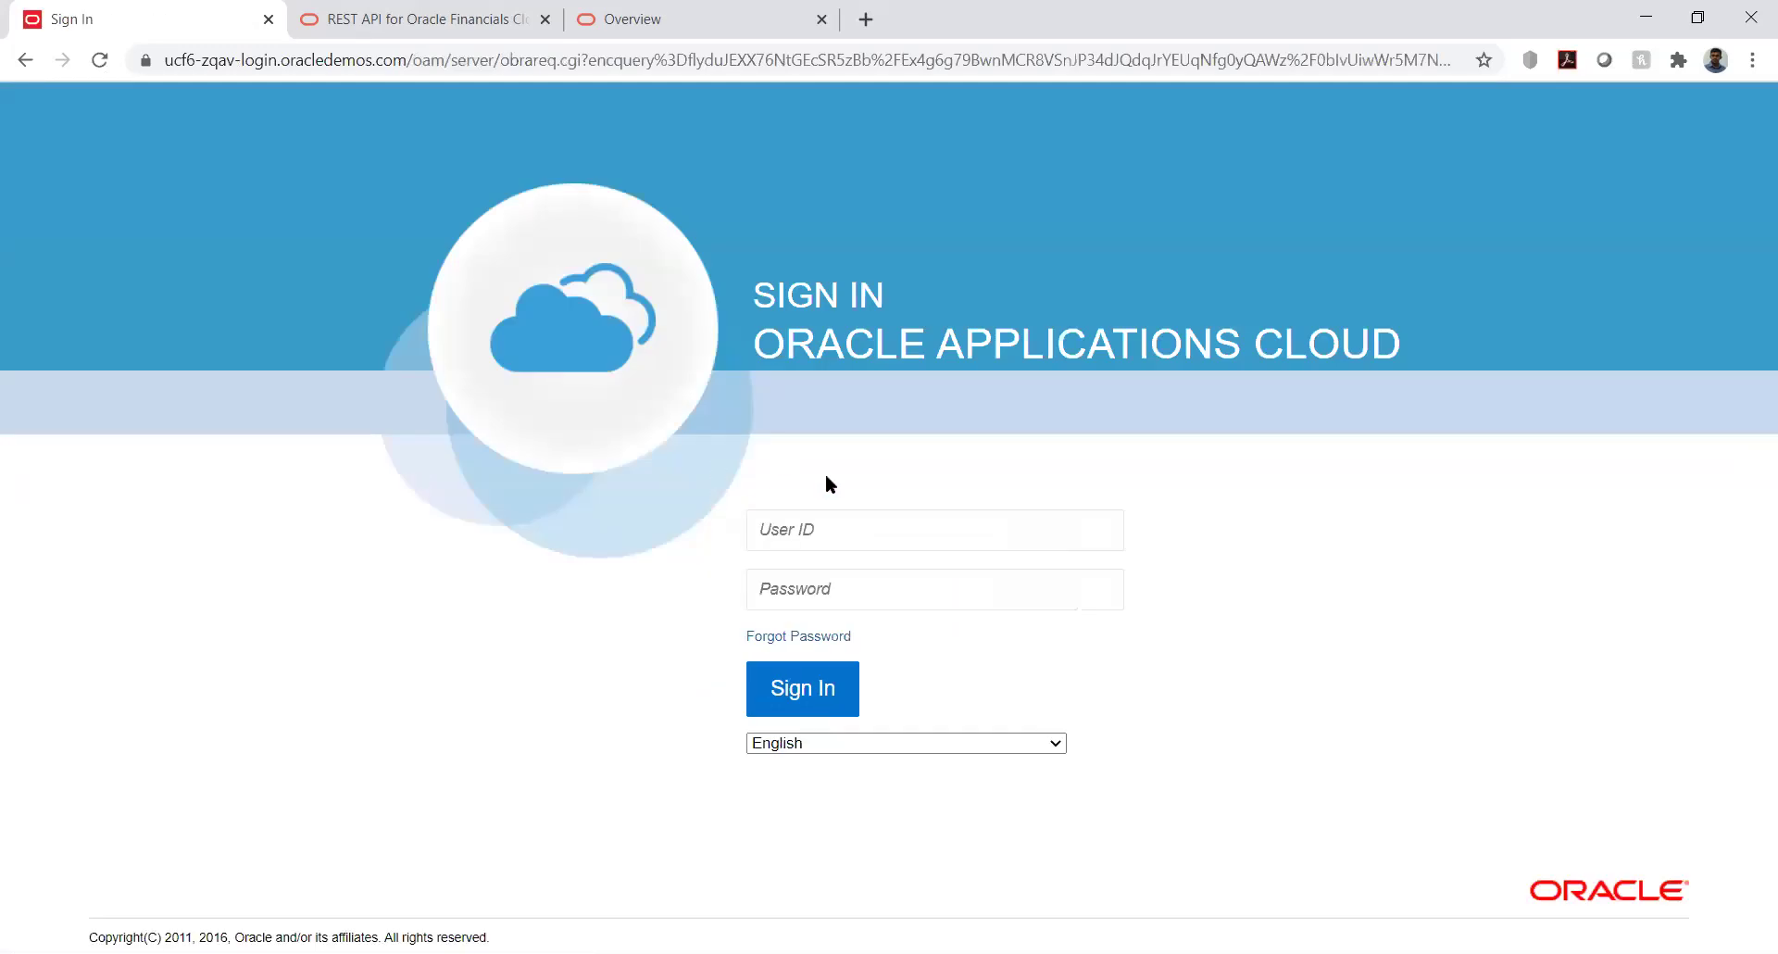
pyautogui.click(833, 528)
pyautogui.write('arun')
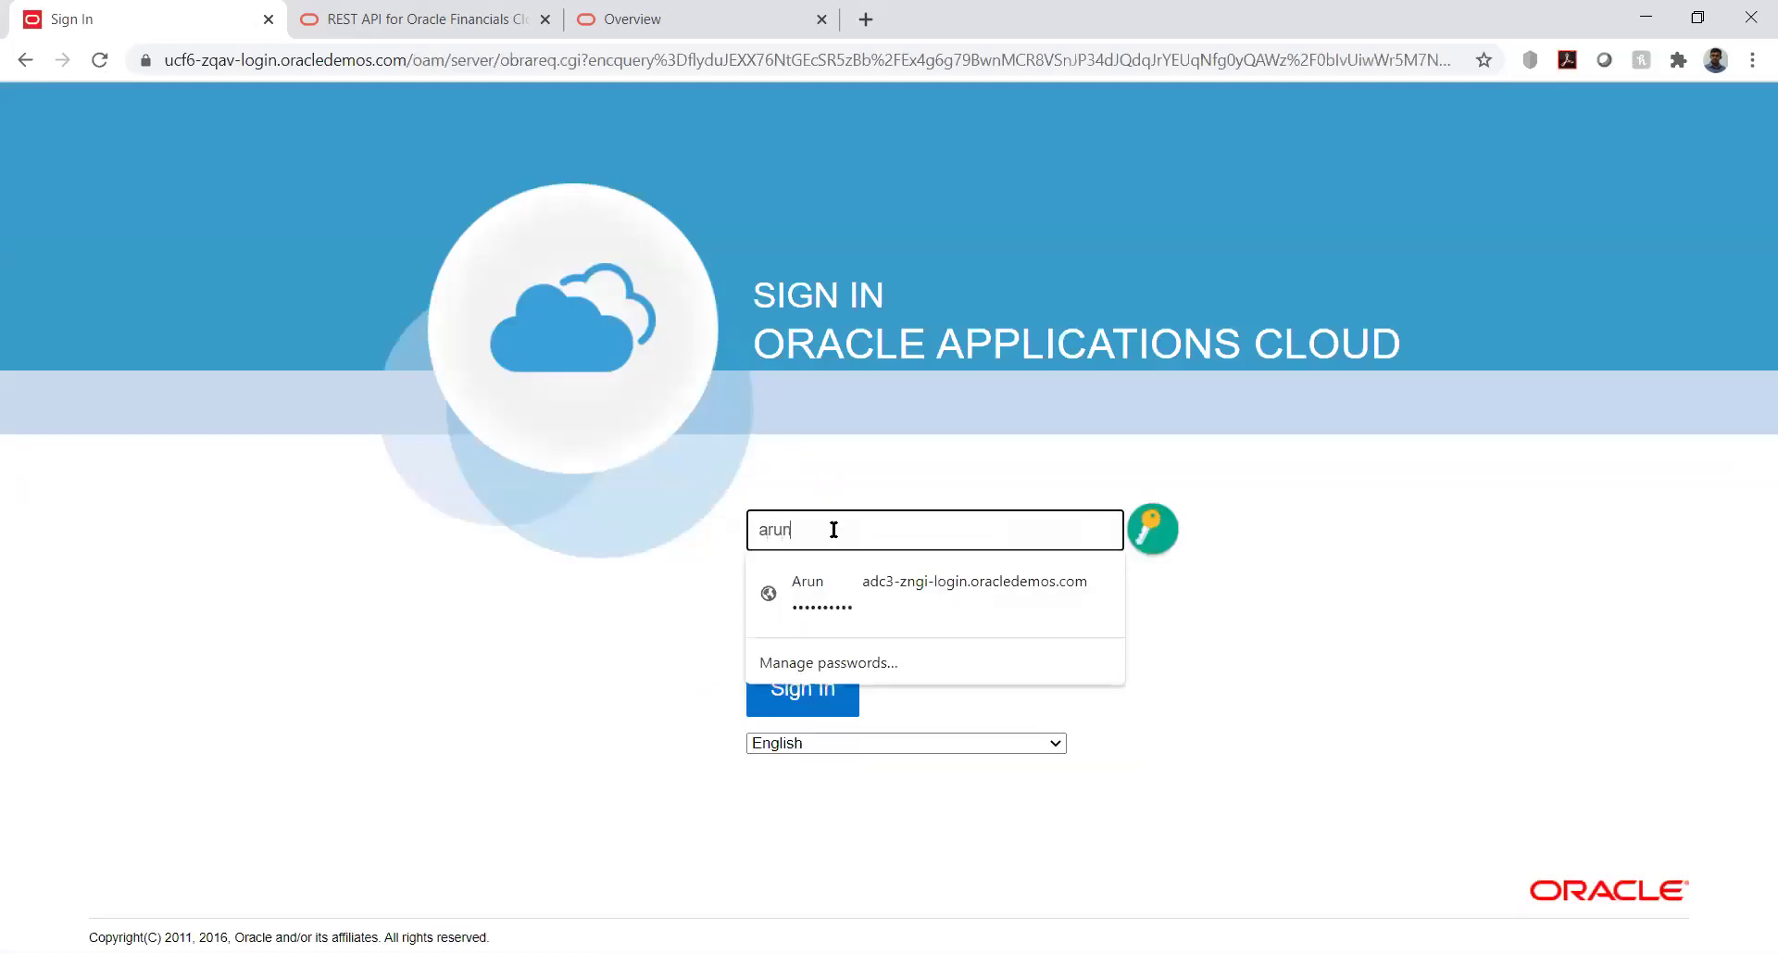
pyautogui.press('Tab')
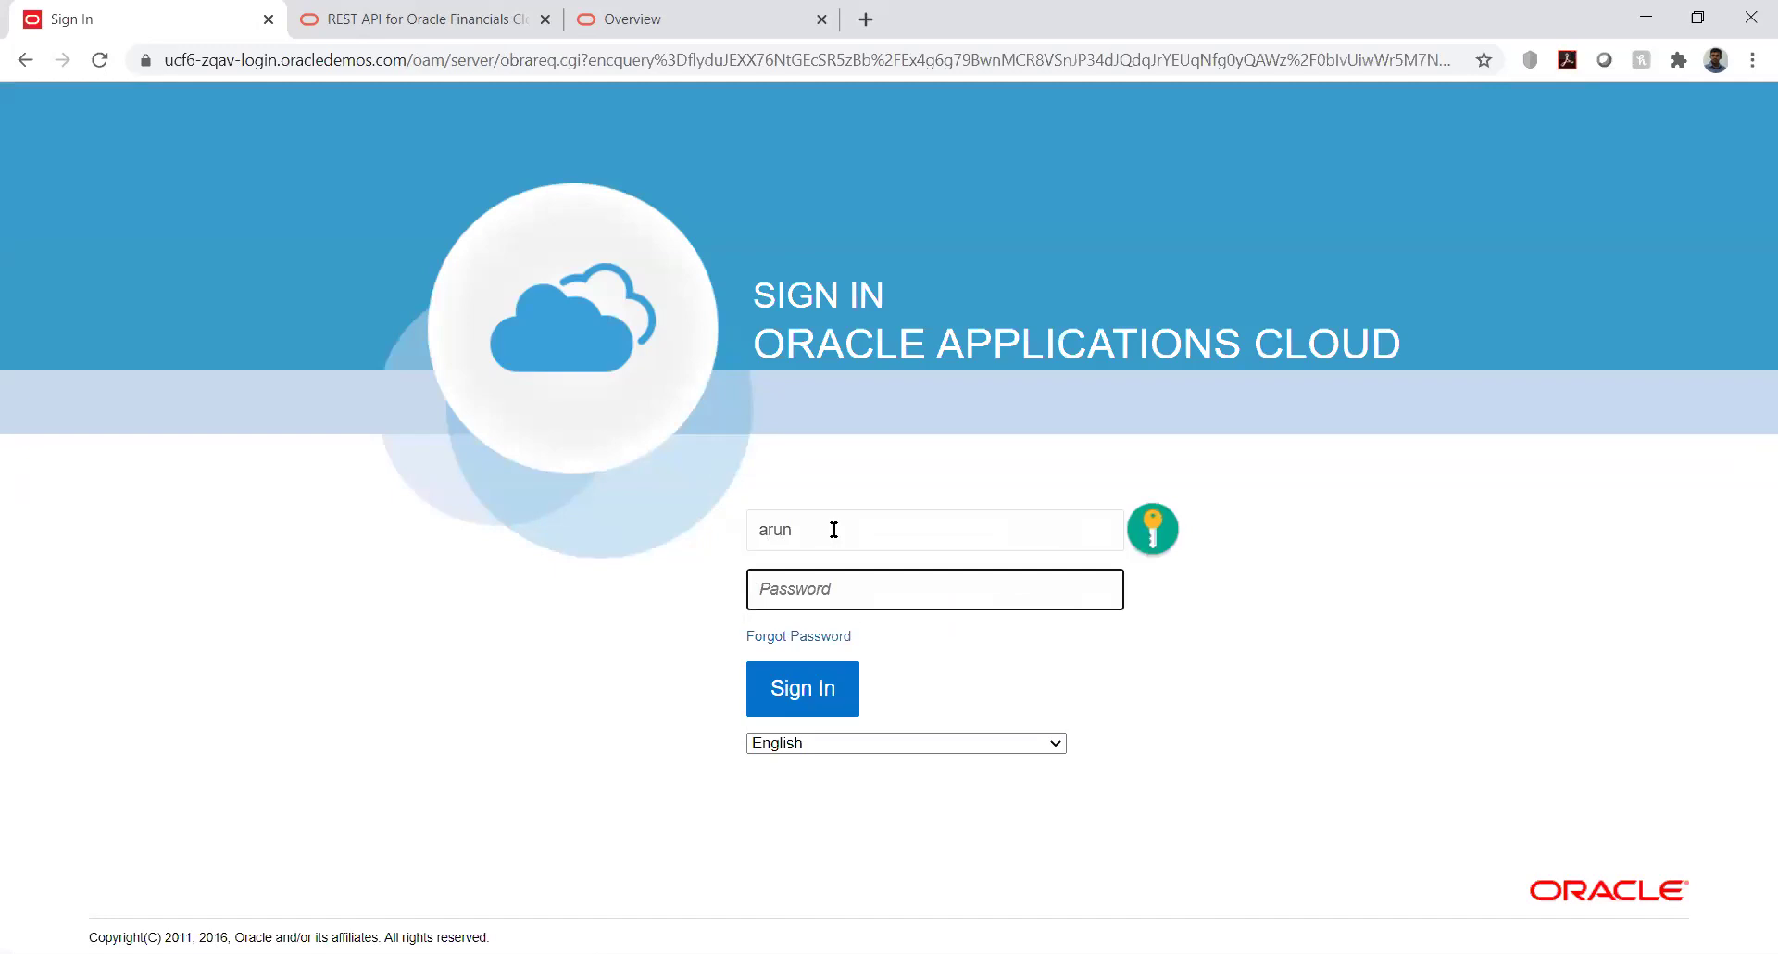
pyautogui.write('•••••••••')
pyautogui.press('Return')
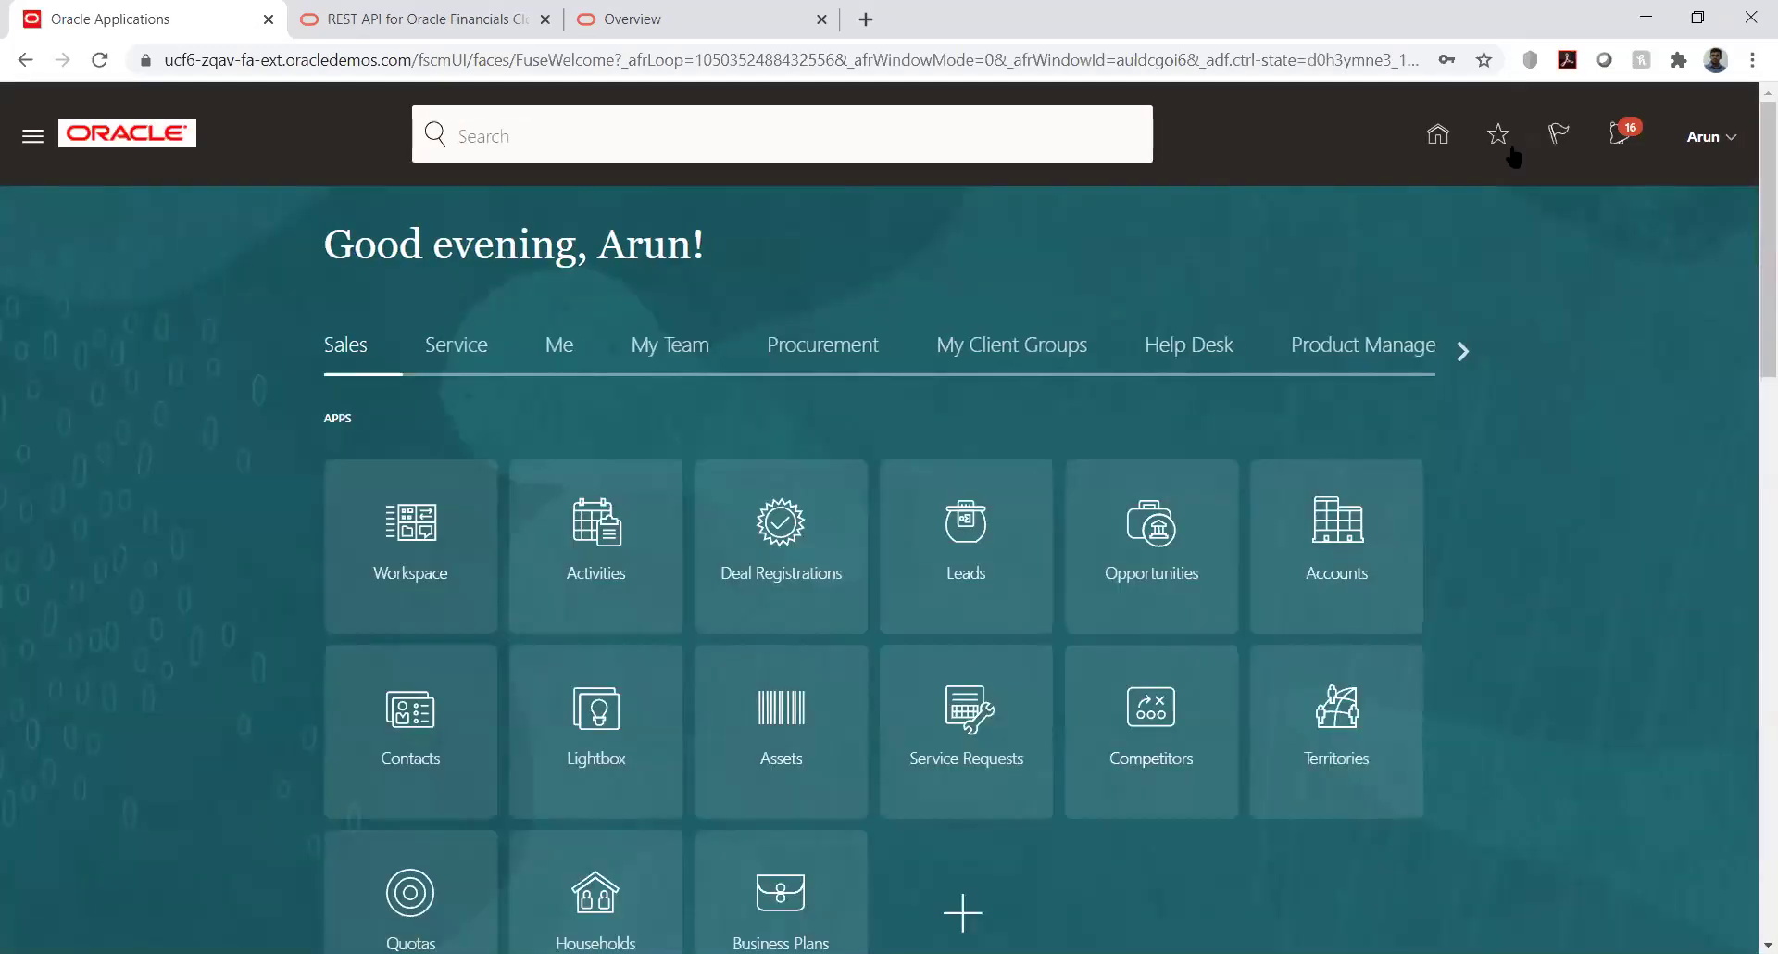
# Step: Open the Payables Invoices work area and start creating a new invoice
pyautogui.click(1461, 350)
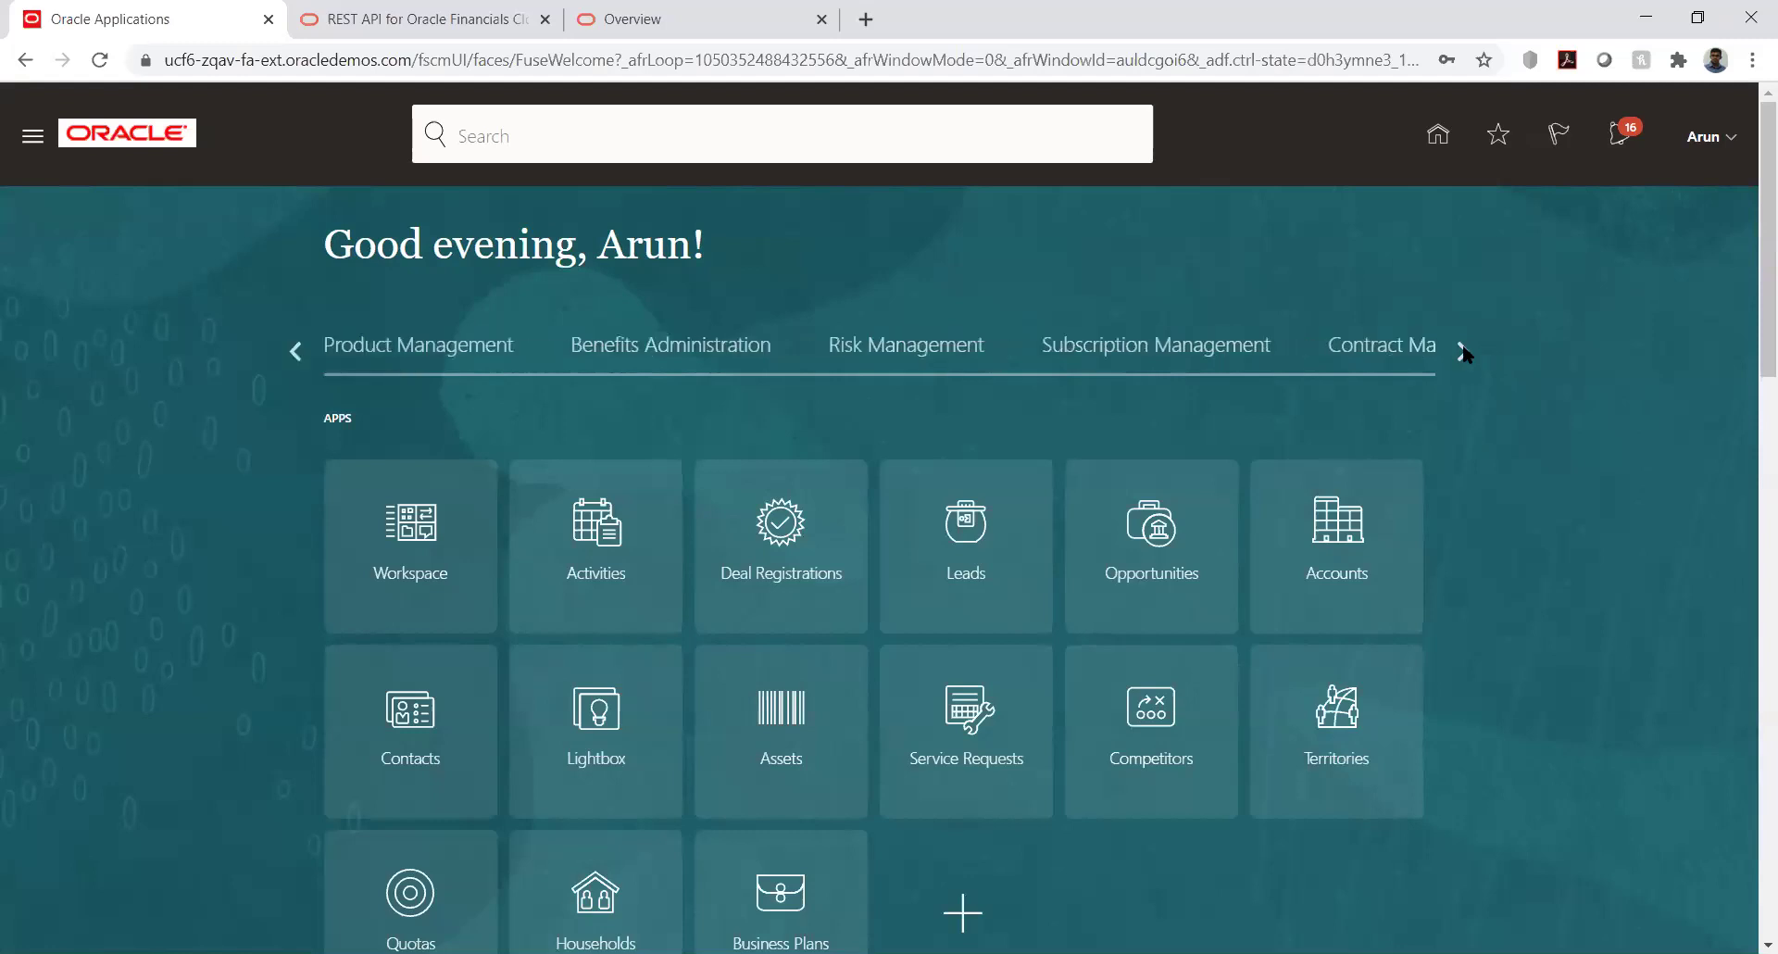
pyautogui.click(1462, 351)
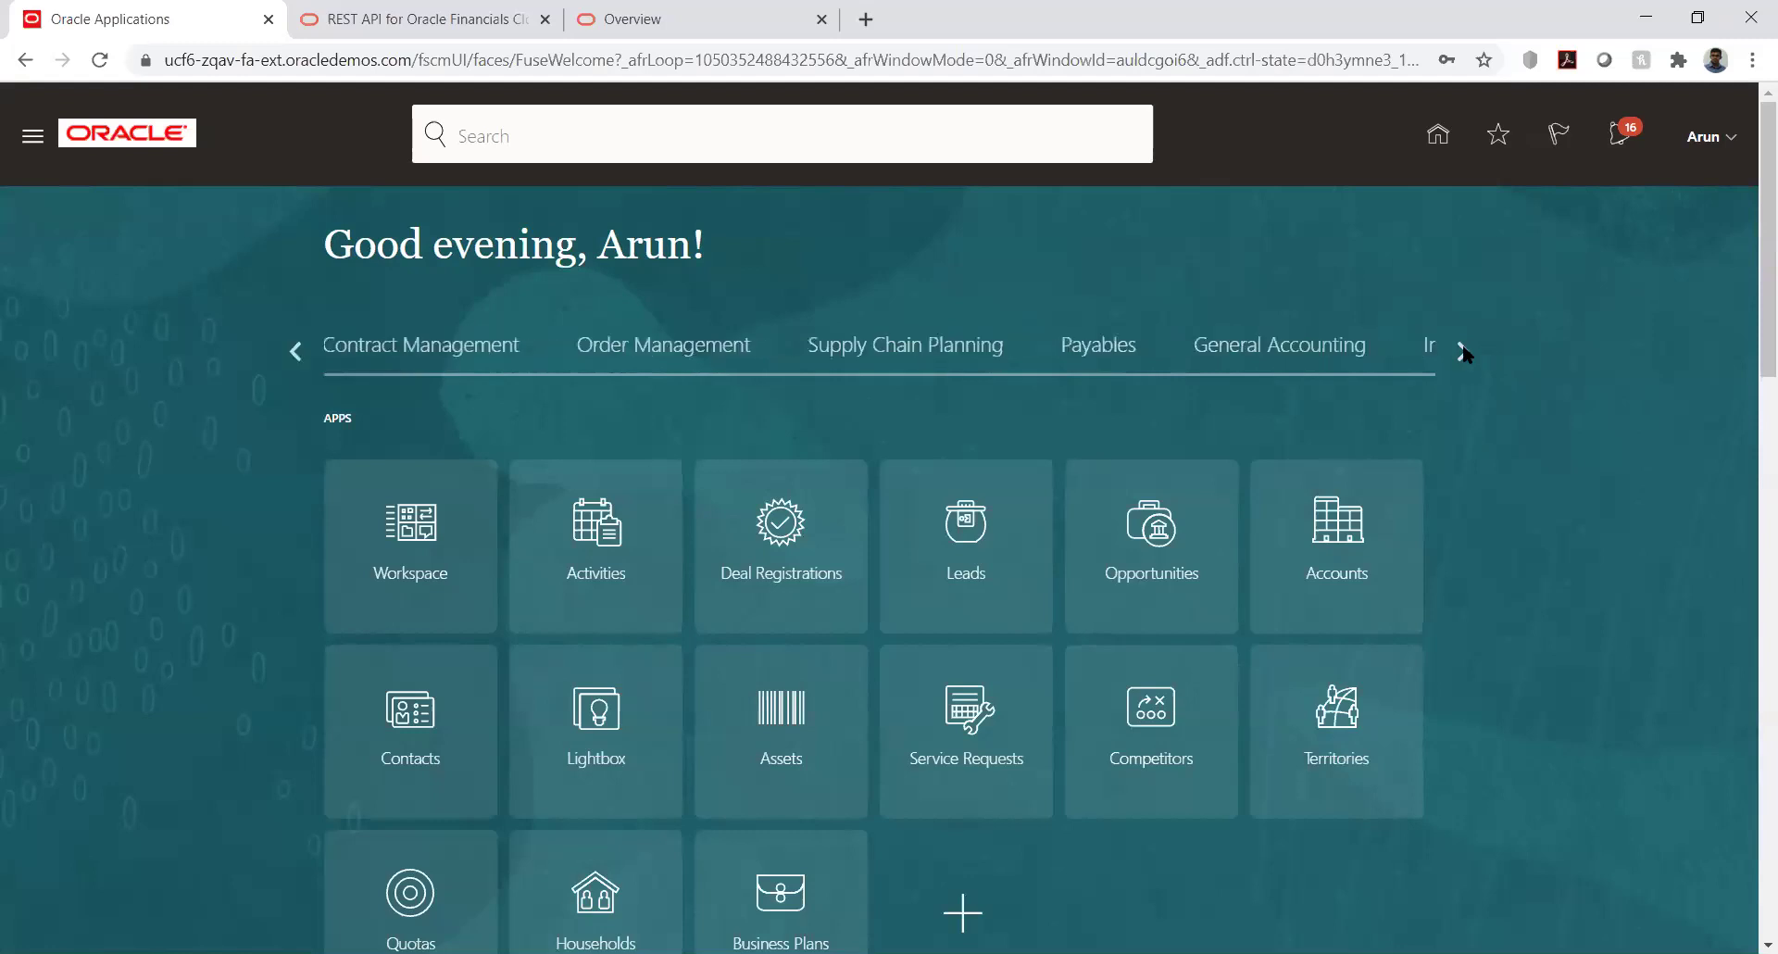
pyautogui.click(1098, 350)
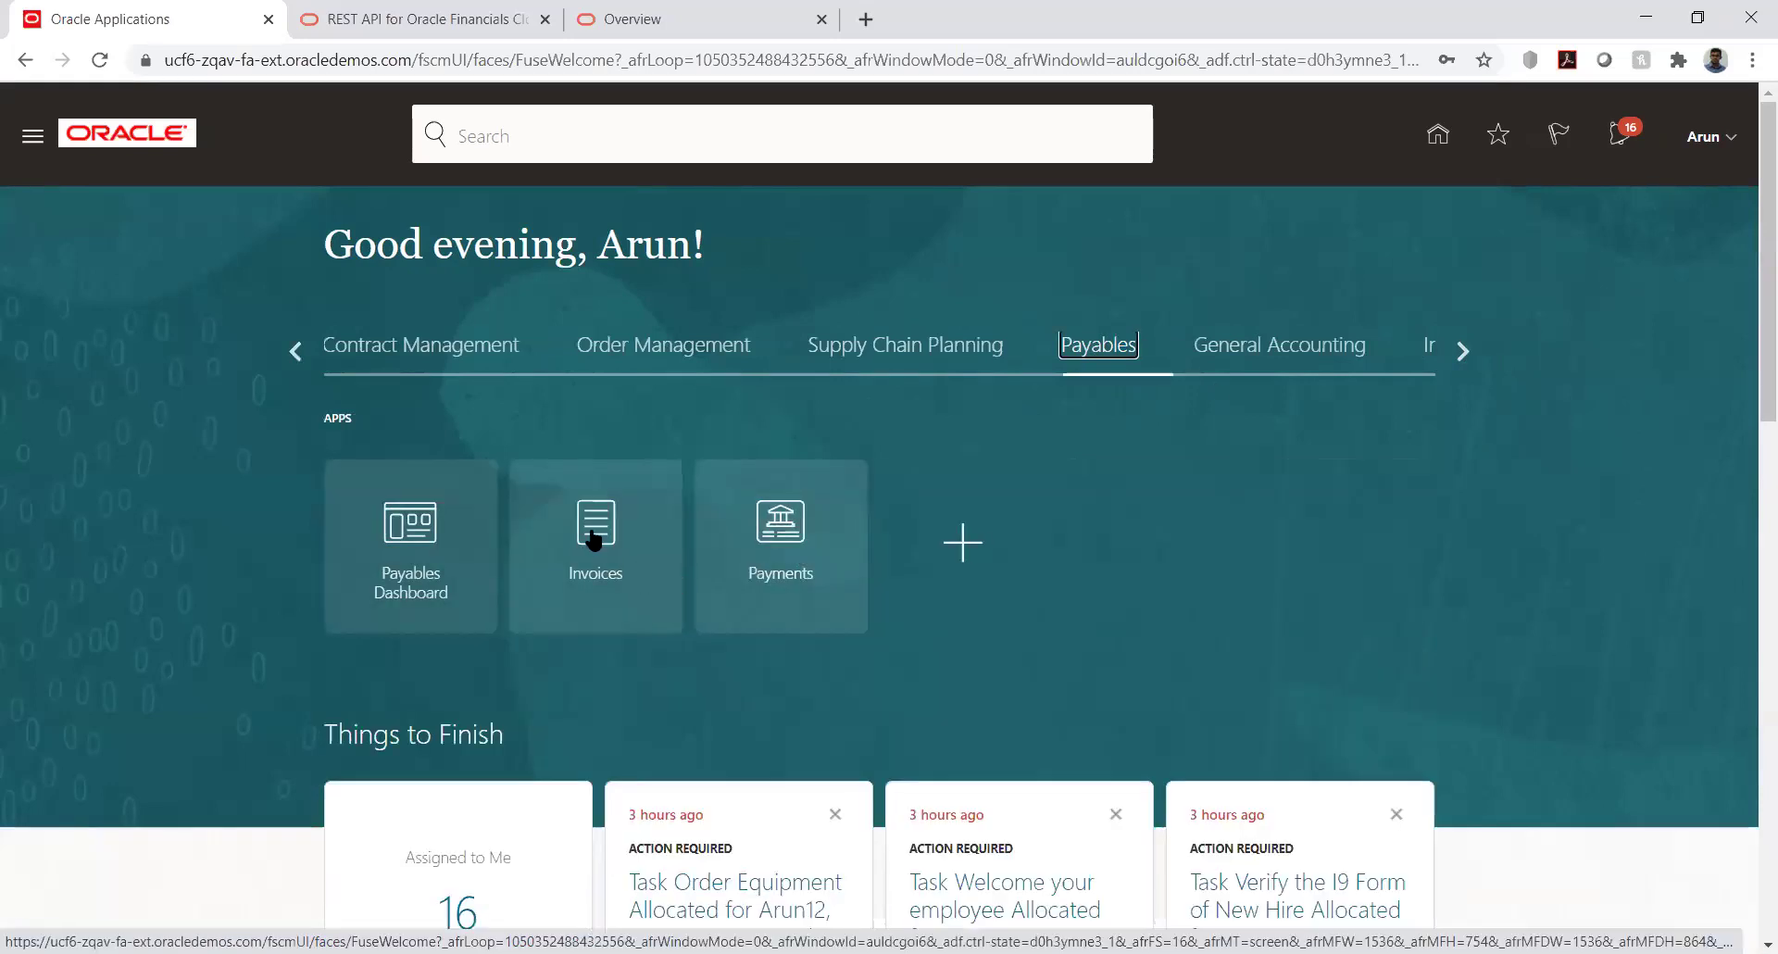
pyautogui.click(591, 535)
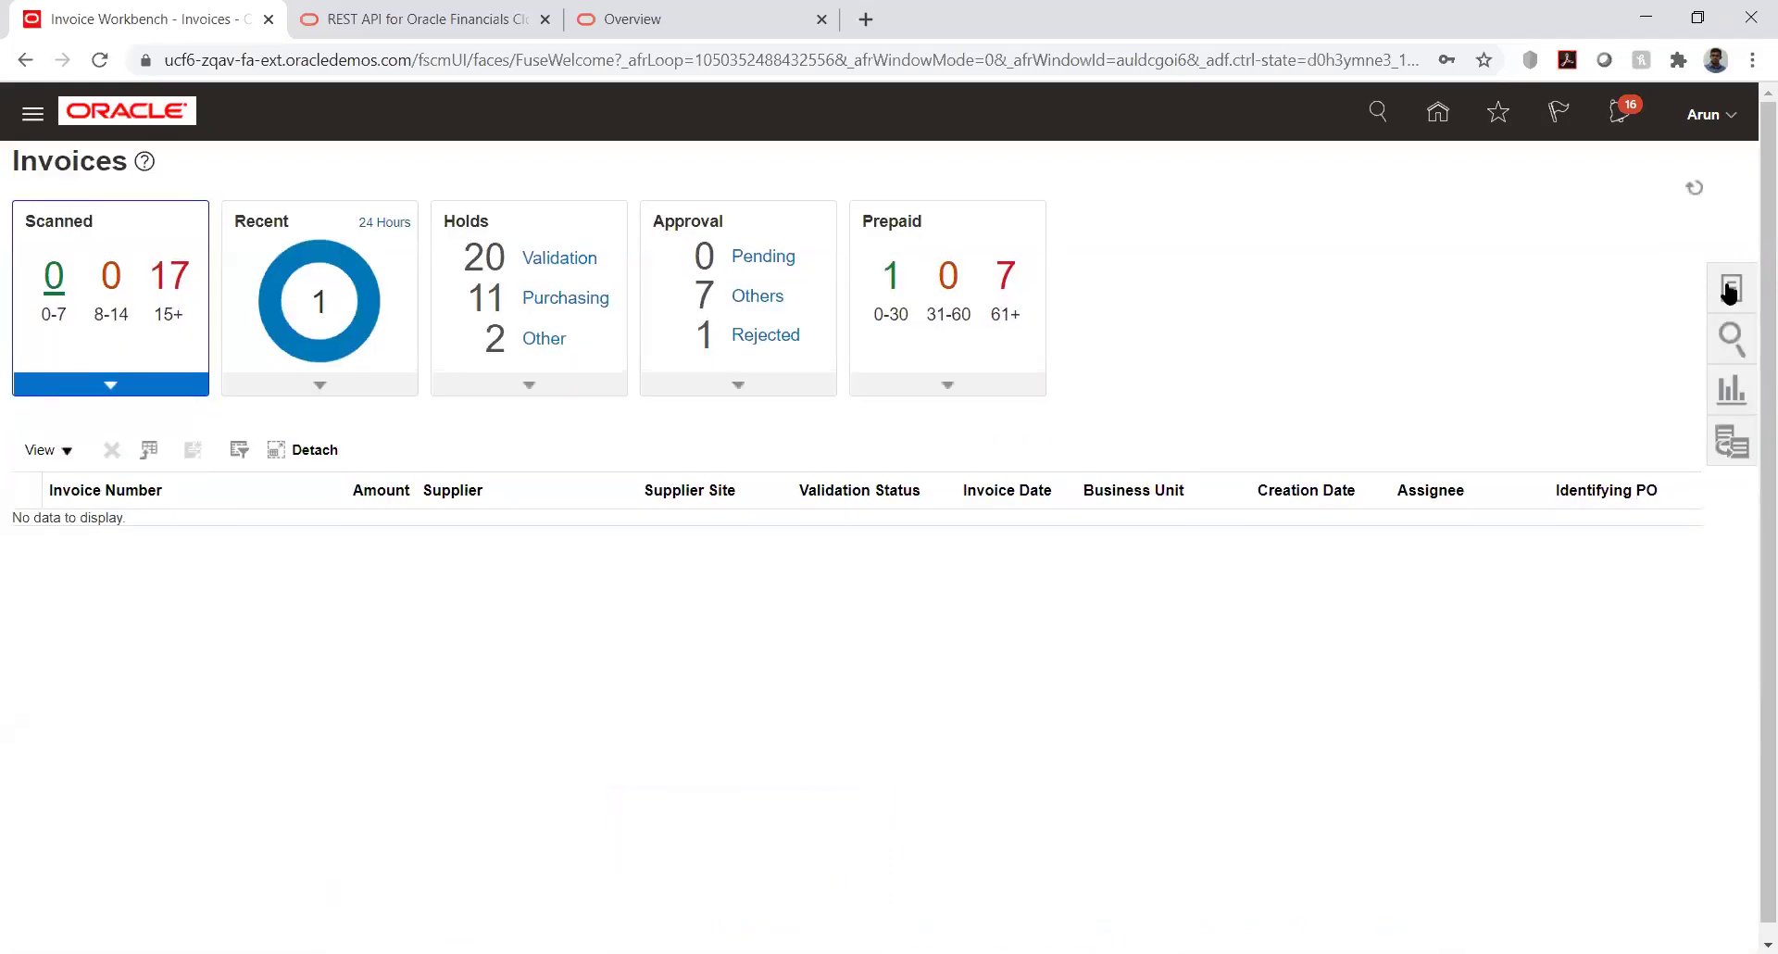
pyautogui.click(1727, 293)
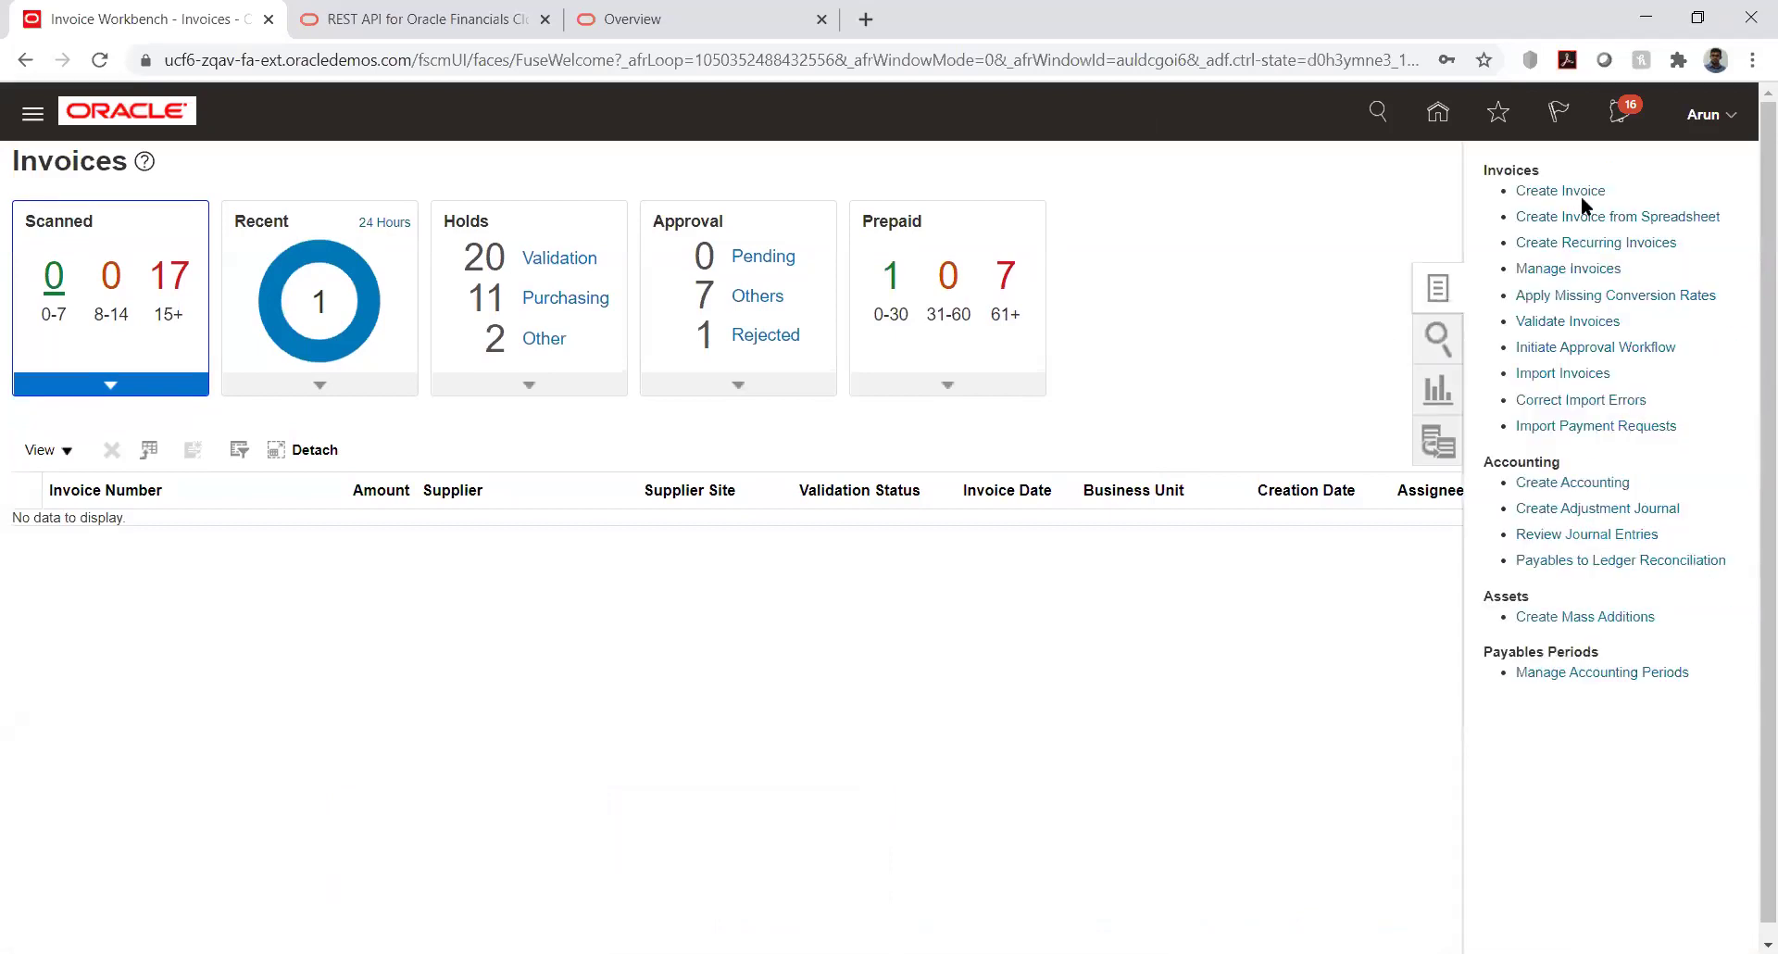
pyautogui.click(1581, 192)
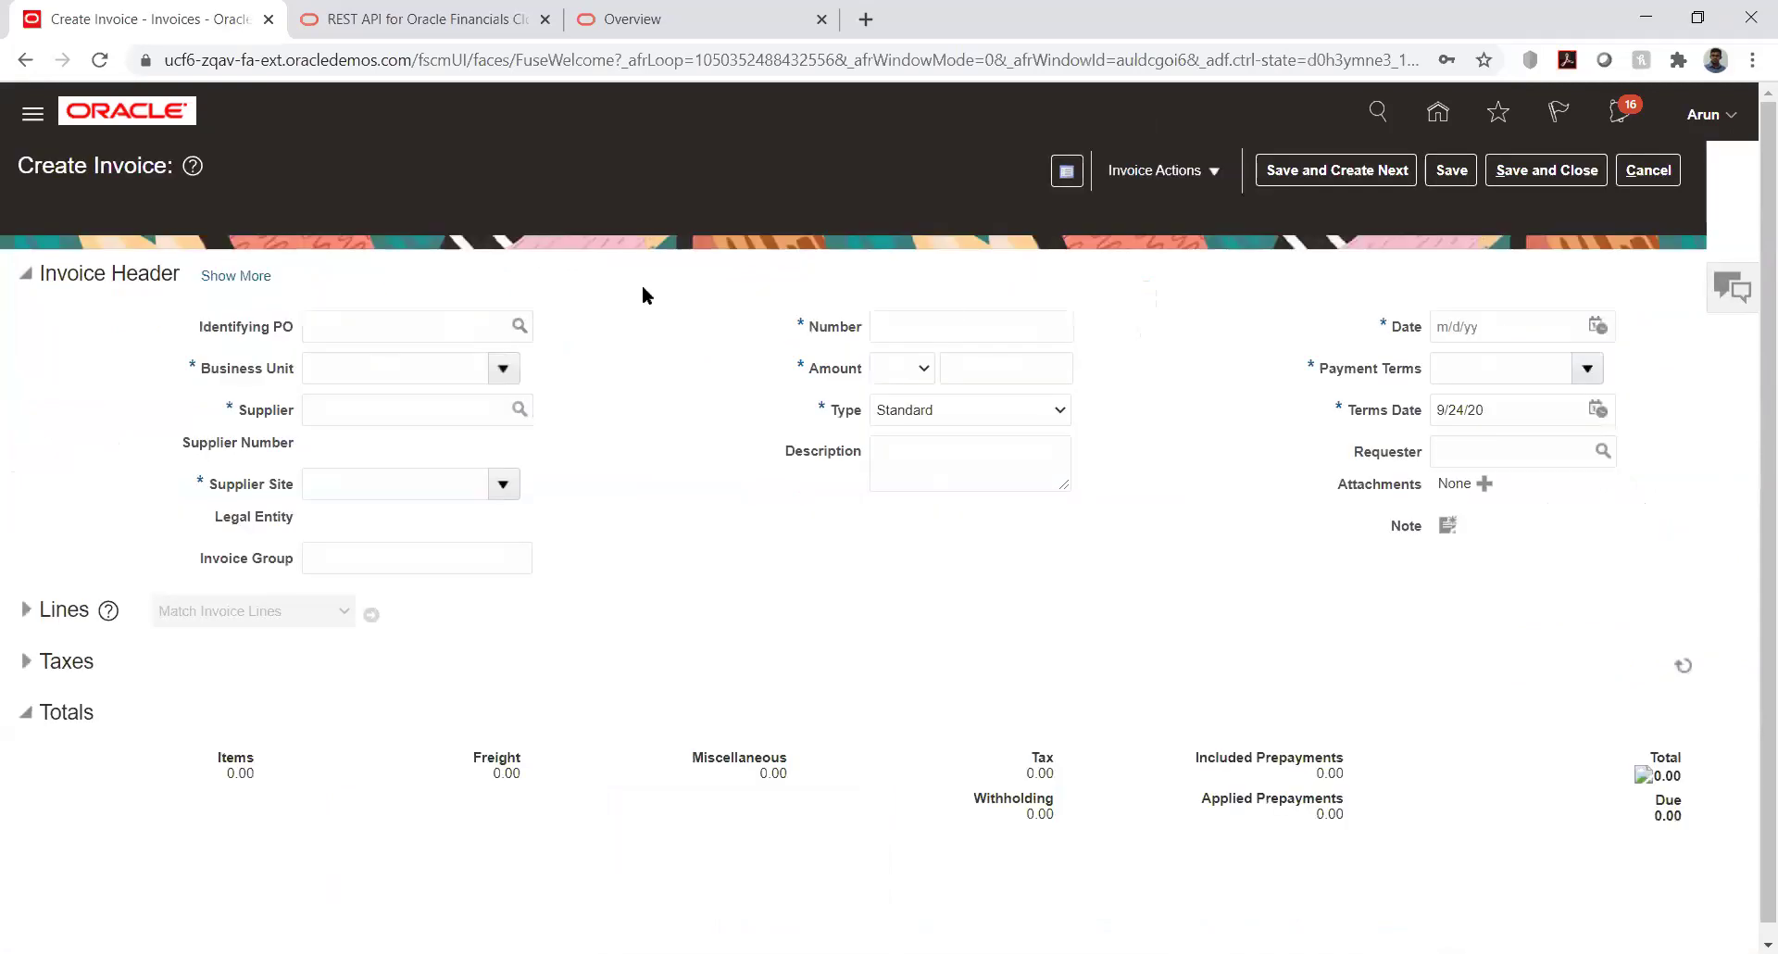
# Step: Set the invoice's business unit to KK_Business Unit and its supplier to KK_Supplier
pyautogui.click(370, 363)
pyautogui.write('kk')
pyautogui.press('Tab')
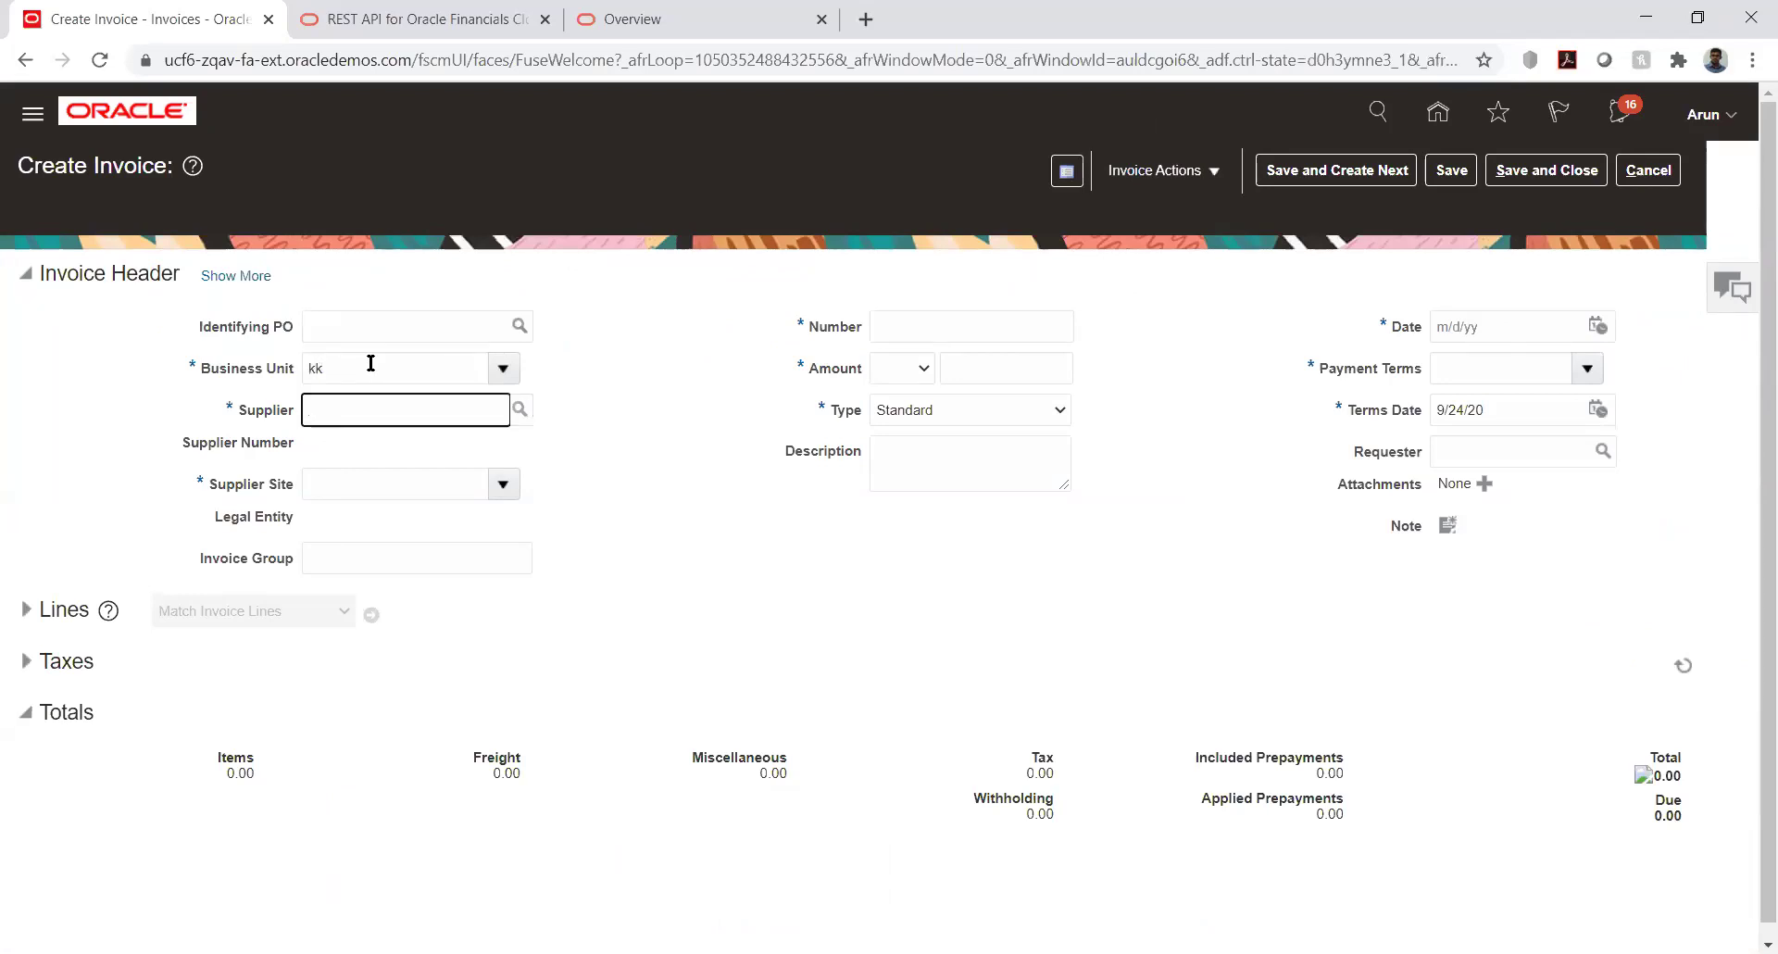
pyautogui.write('kk')
pyautogui.press('Tab')
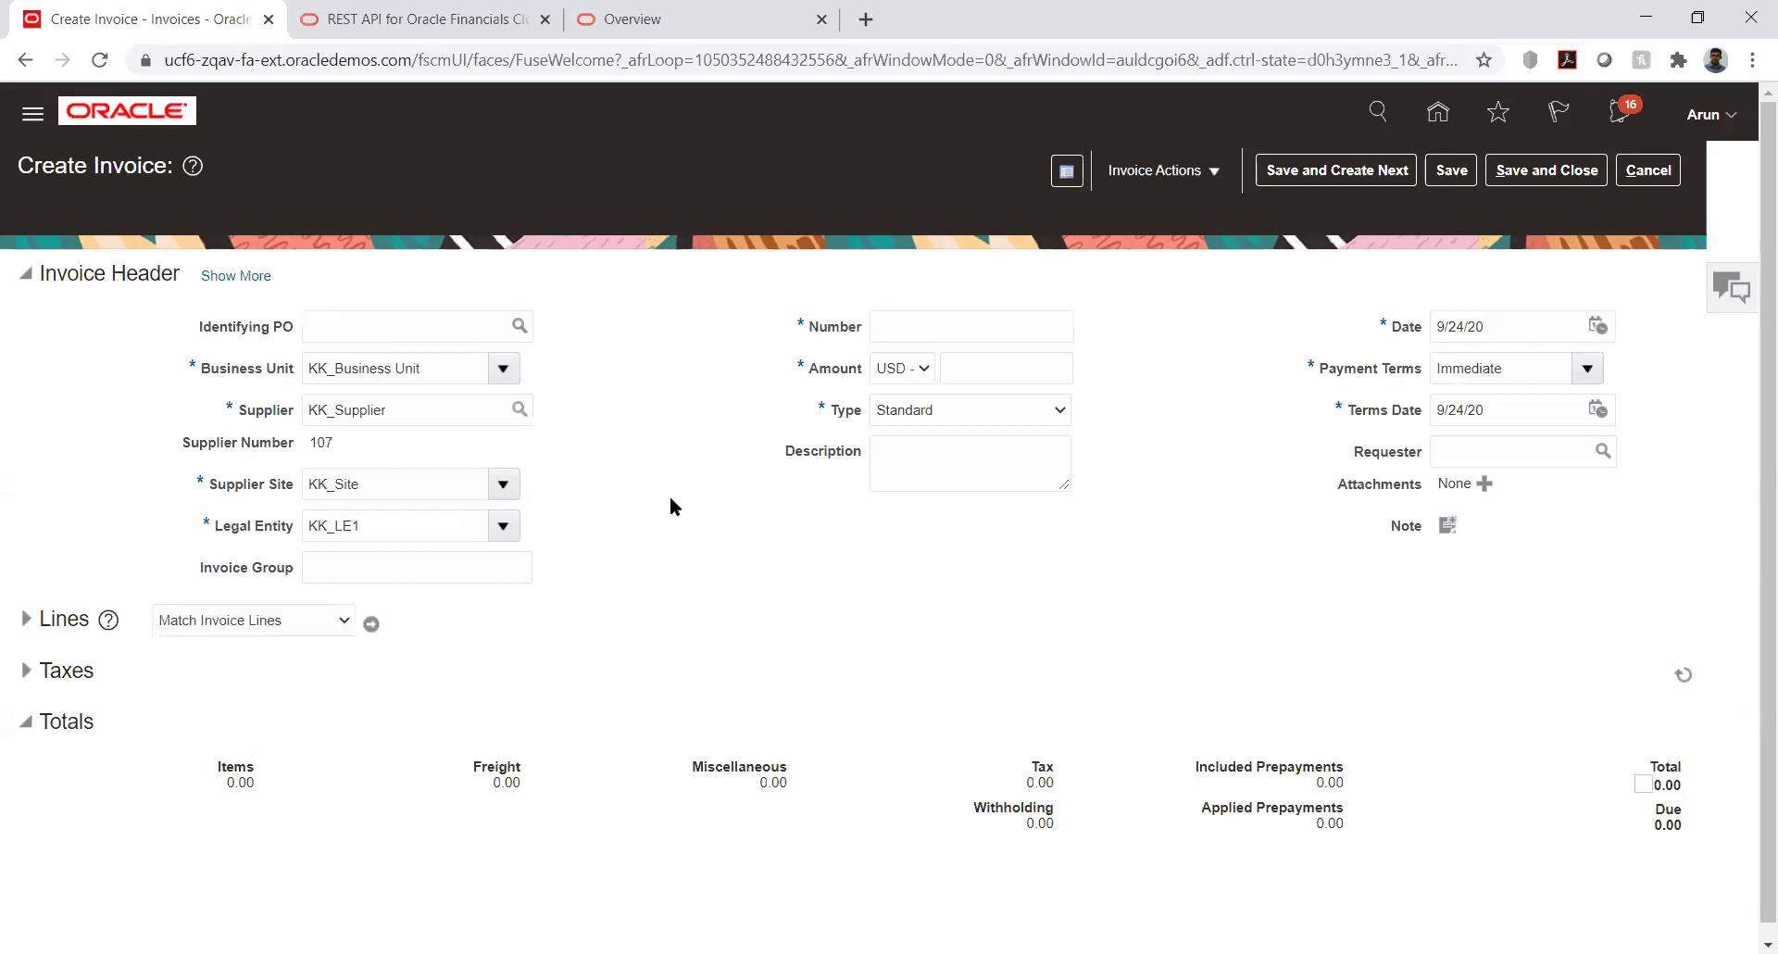
# Step: Enter invoice number HJ/001 and an amount of 10,000 USD in the invoice header, keeping the Standard type
pyautogui.click(990, 329)
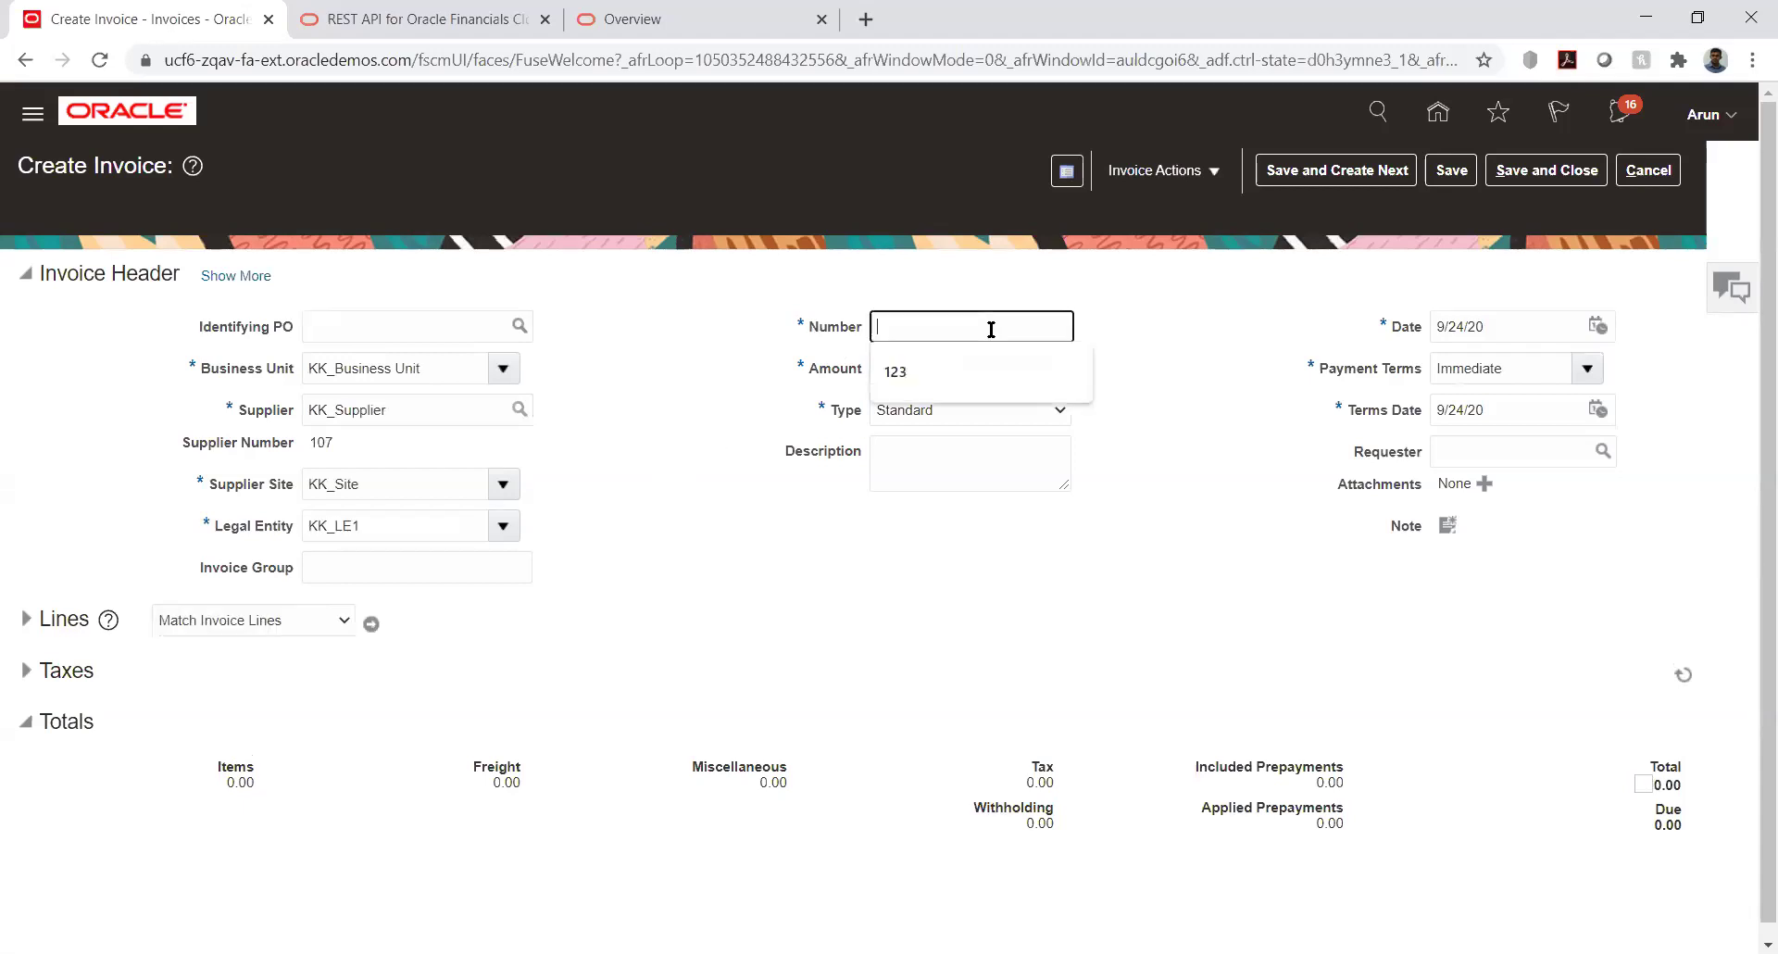
pyautogui.write('HJ/')
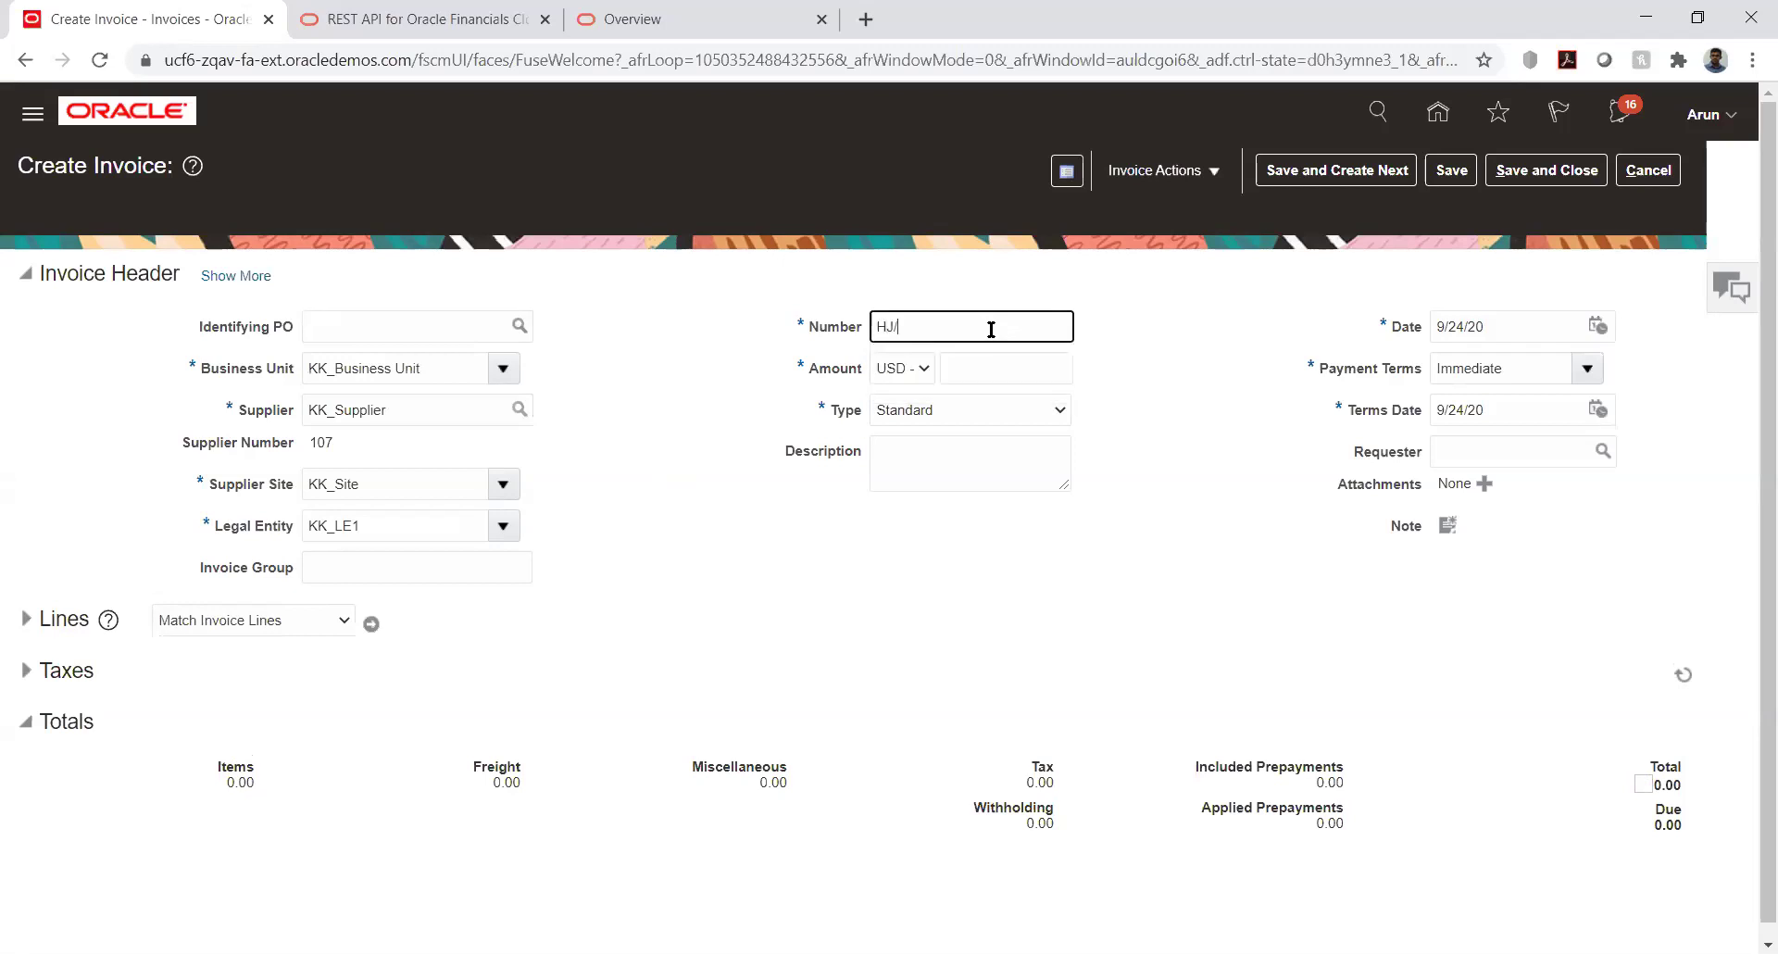
pyautogui.write('001')
pyautogui.press('Tab')
pyautogui.press('Tab')
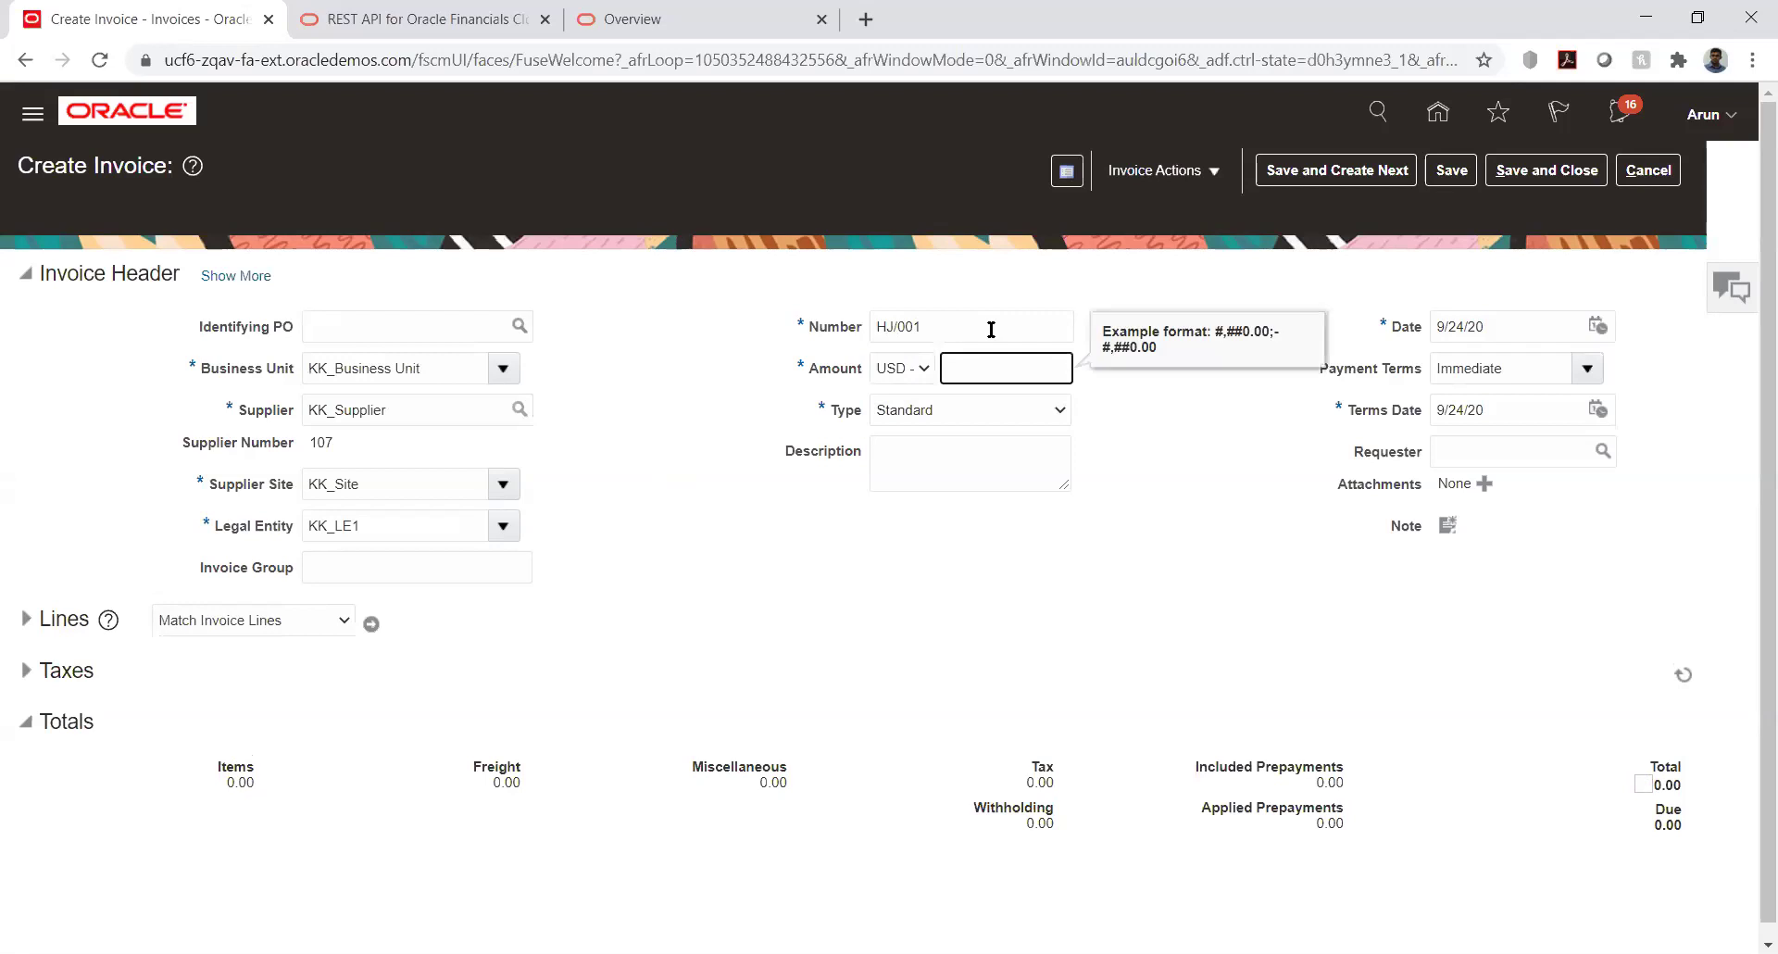
pyautogui.write('10,0')
pyautogui.write('00')
pyautogui.press('Tab')
pyautogui.press('Tab')
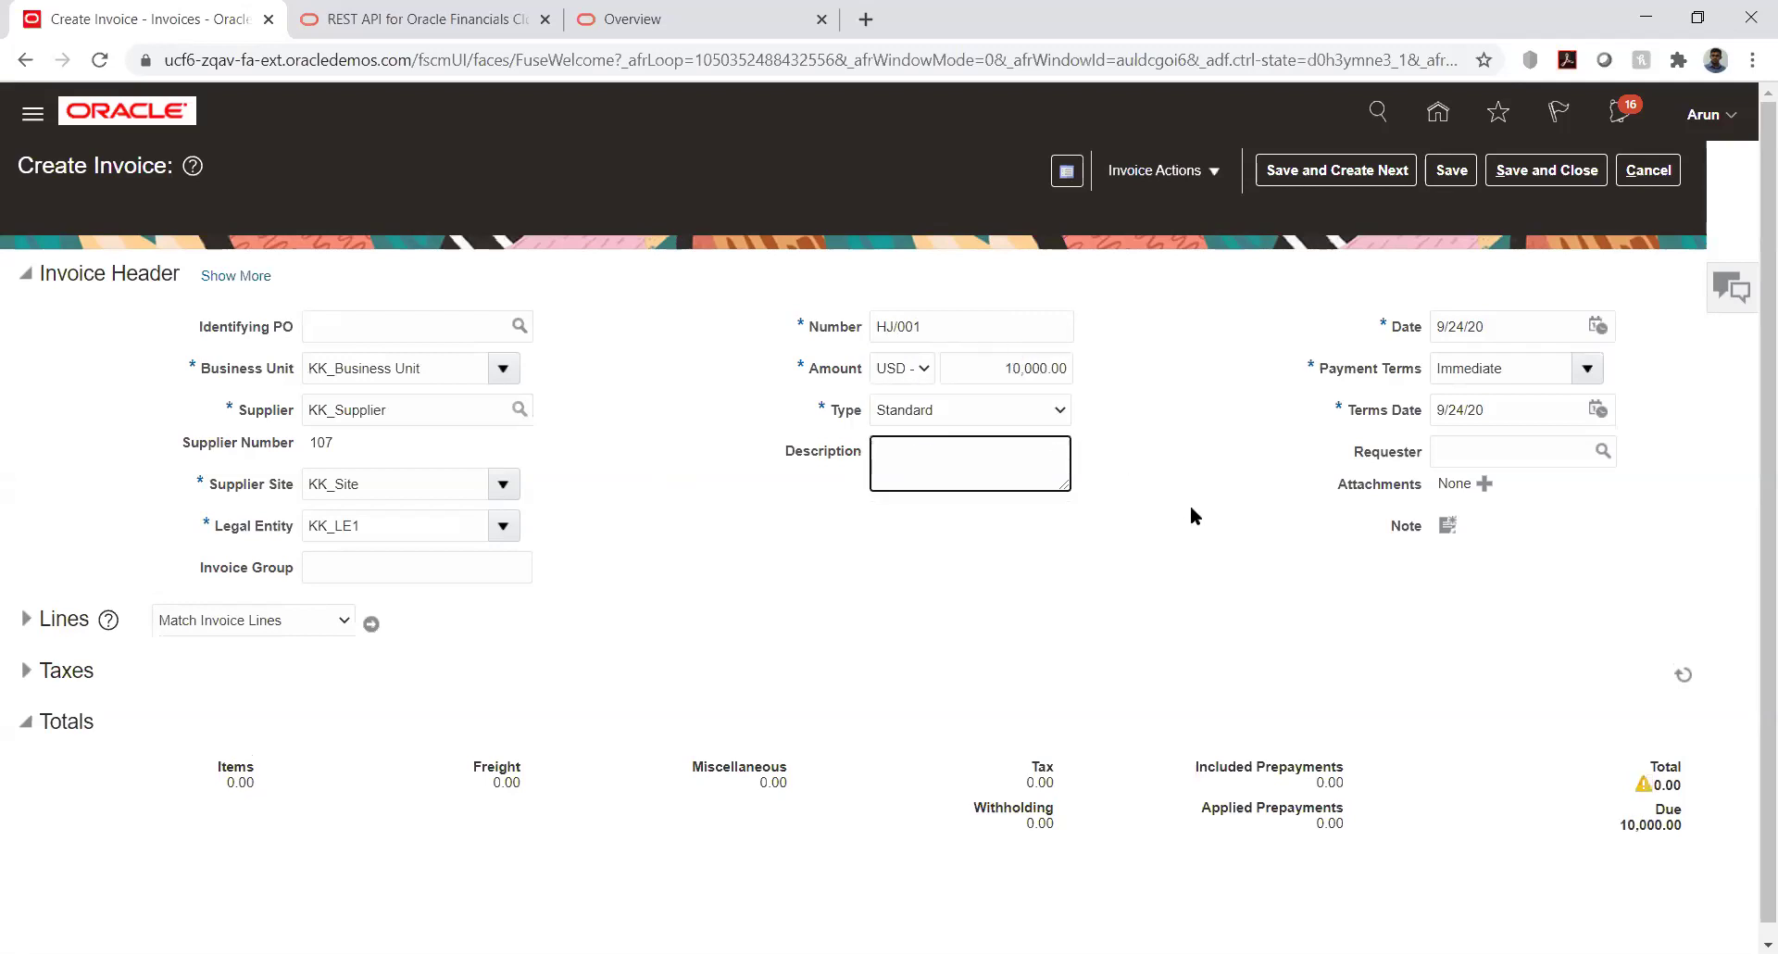
pyautogui.click(1077, 547)
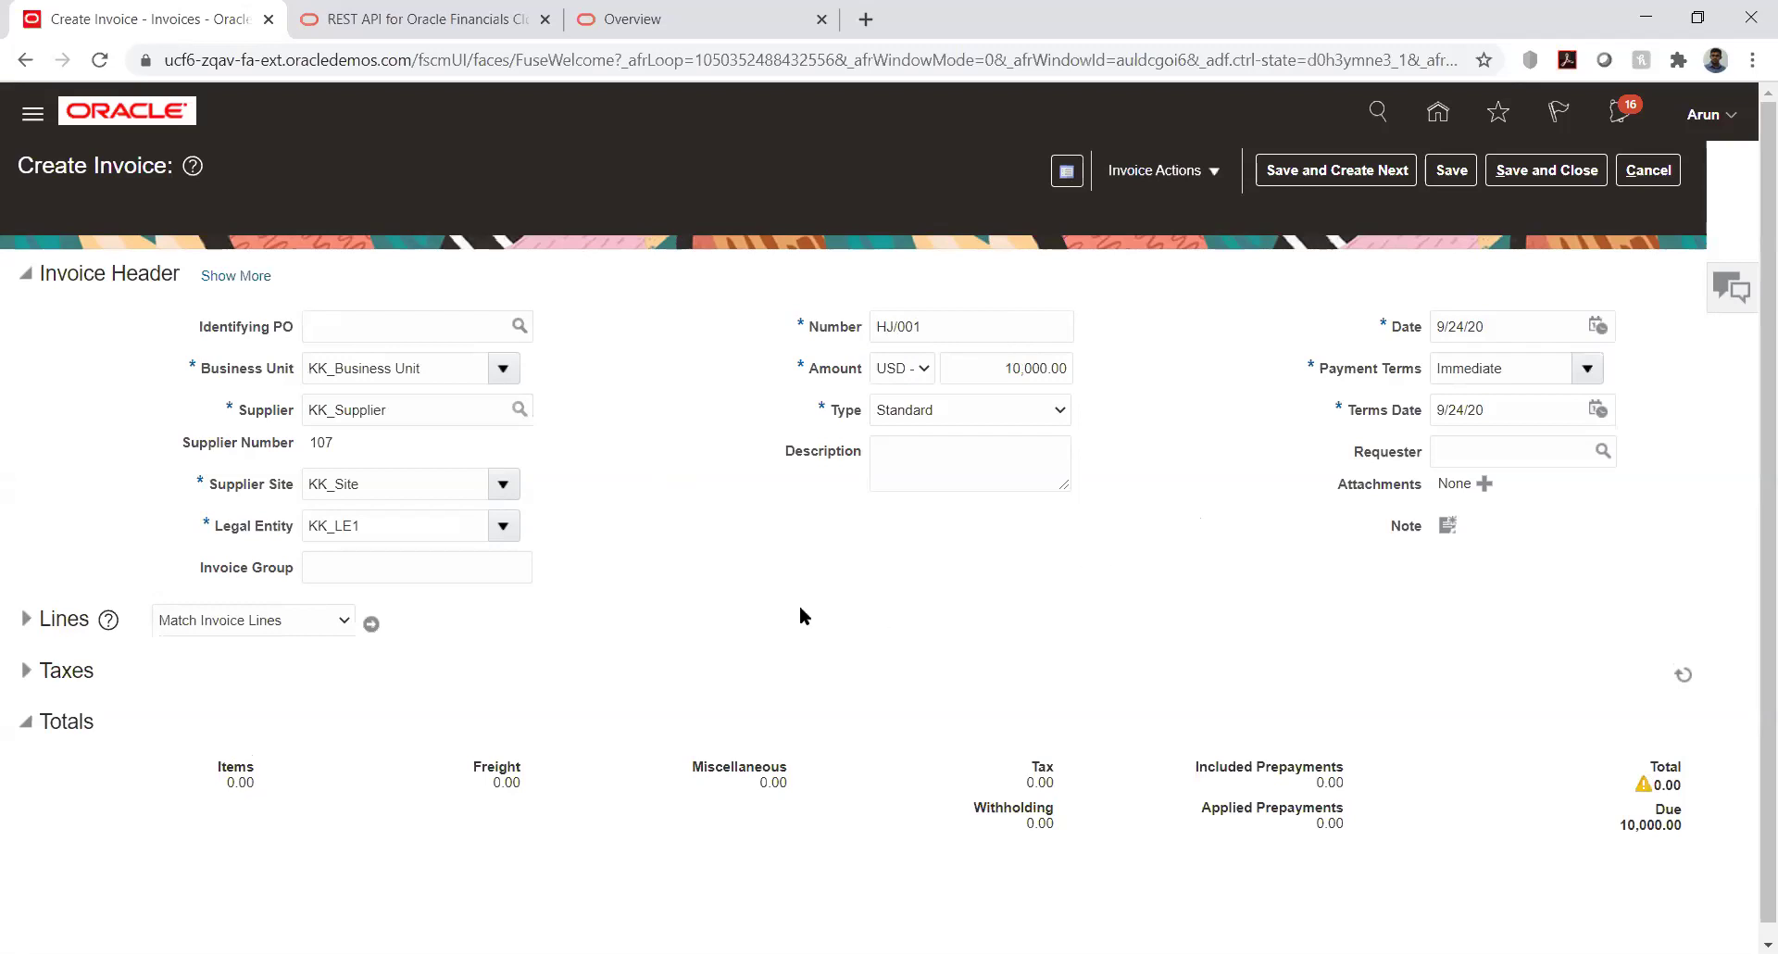
# Step: Expand the invoice lines and set the amount of item line 1 to 10,000
pyautogui.click(26, 620)
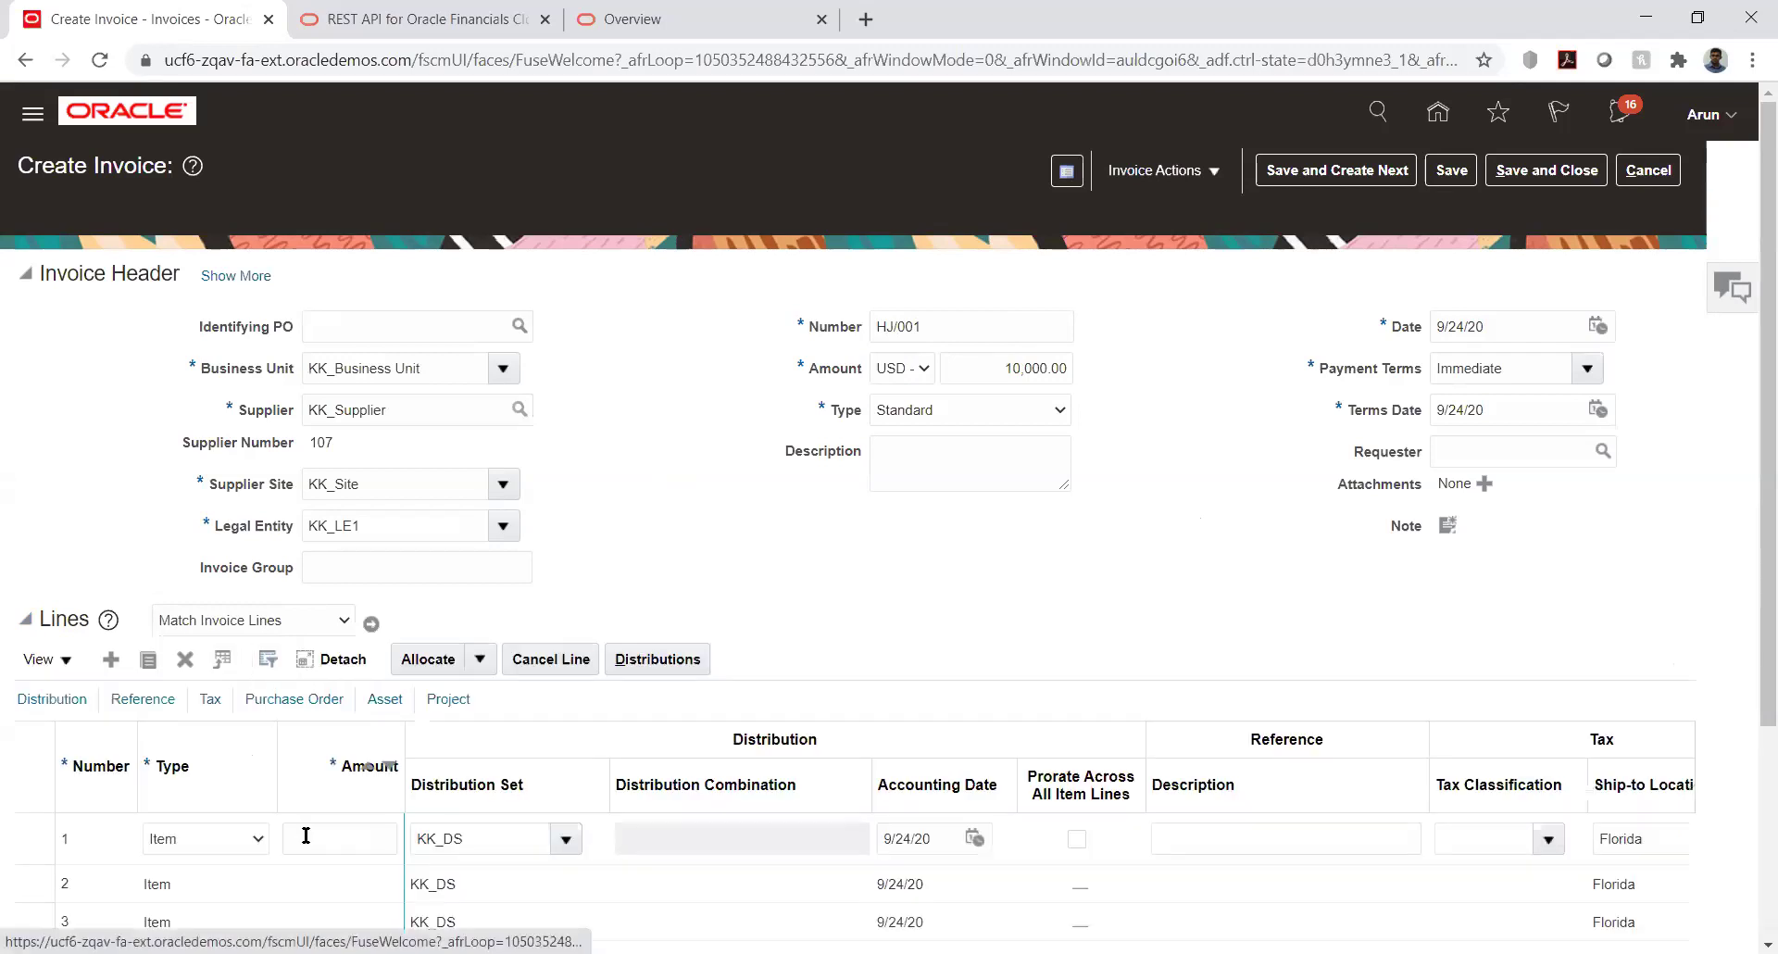
pyautogui.click(322, 840)
pyautogui.write('10,000')
pyautogui.press('Tab')
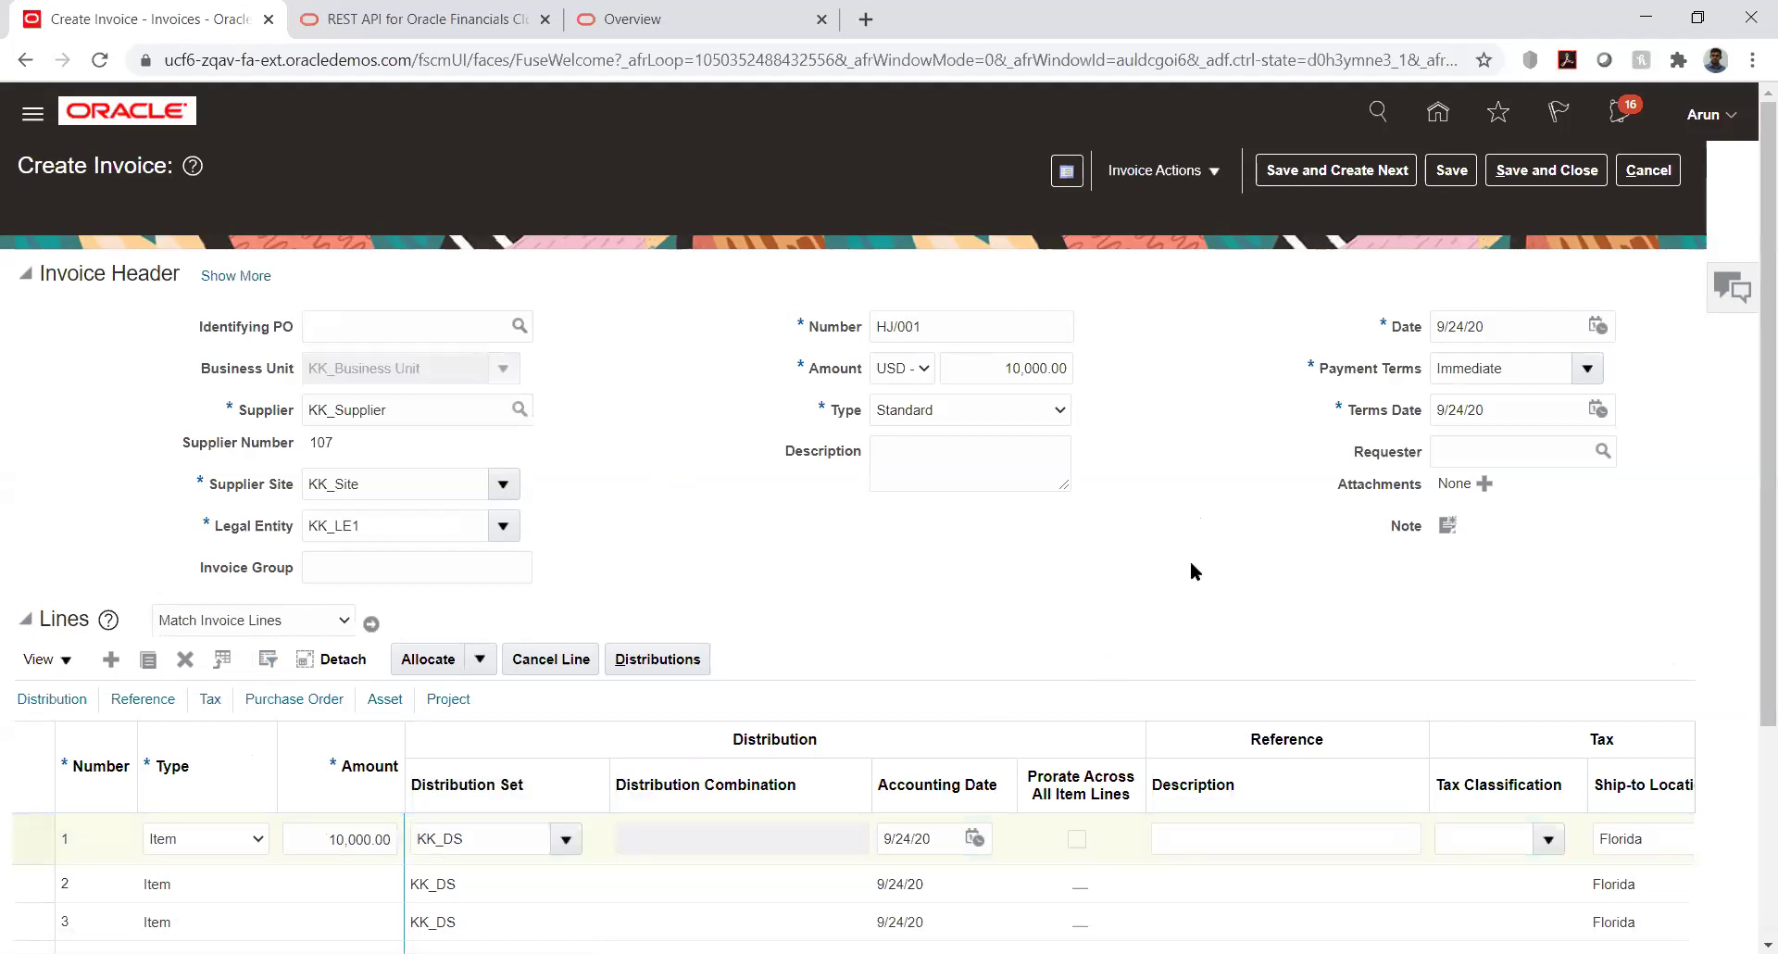
# Step: Calculate the tax for the invoice
pyautogui.moveTo(1747, 507)
pyautogui.mouseDown()
pyautogui.moveTo(1747, 743)
pyautogui.moveTo(1752, 474)
pyautogui.mouseUp()
pyautogui.click(1209, 176)
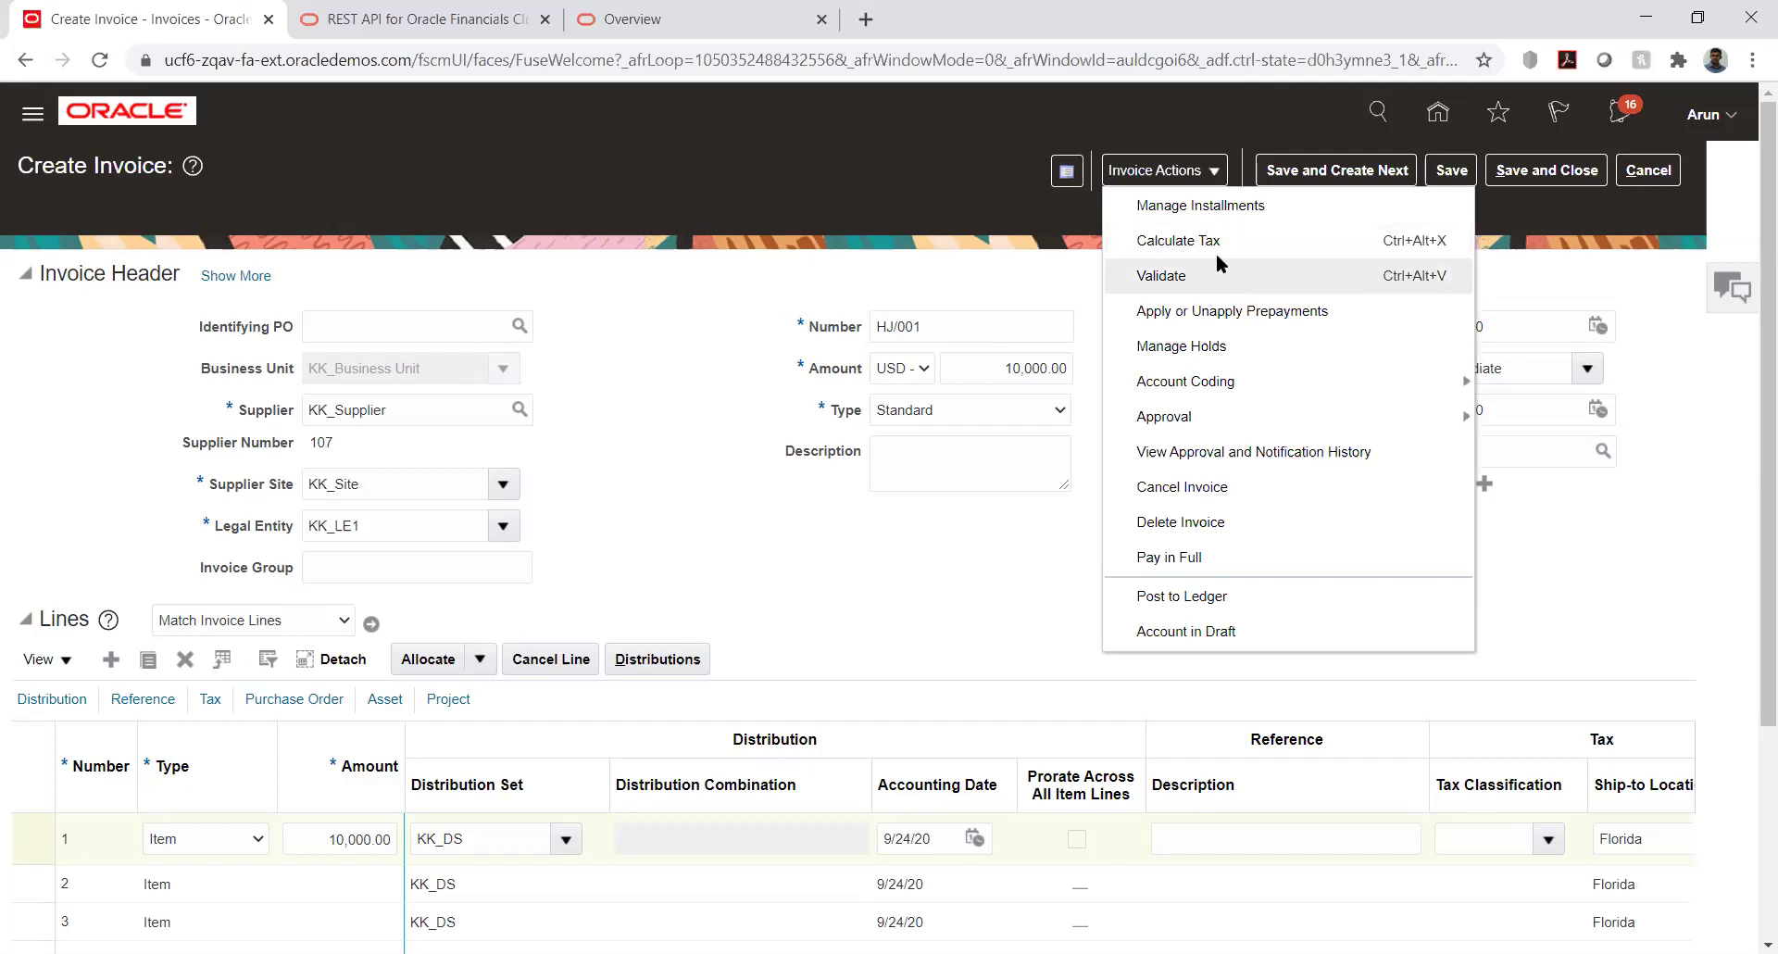
pyautogui.click(908, 268)
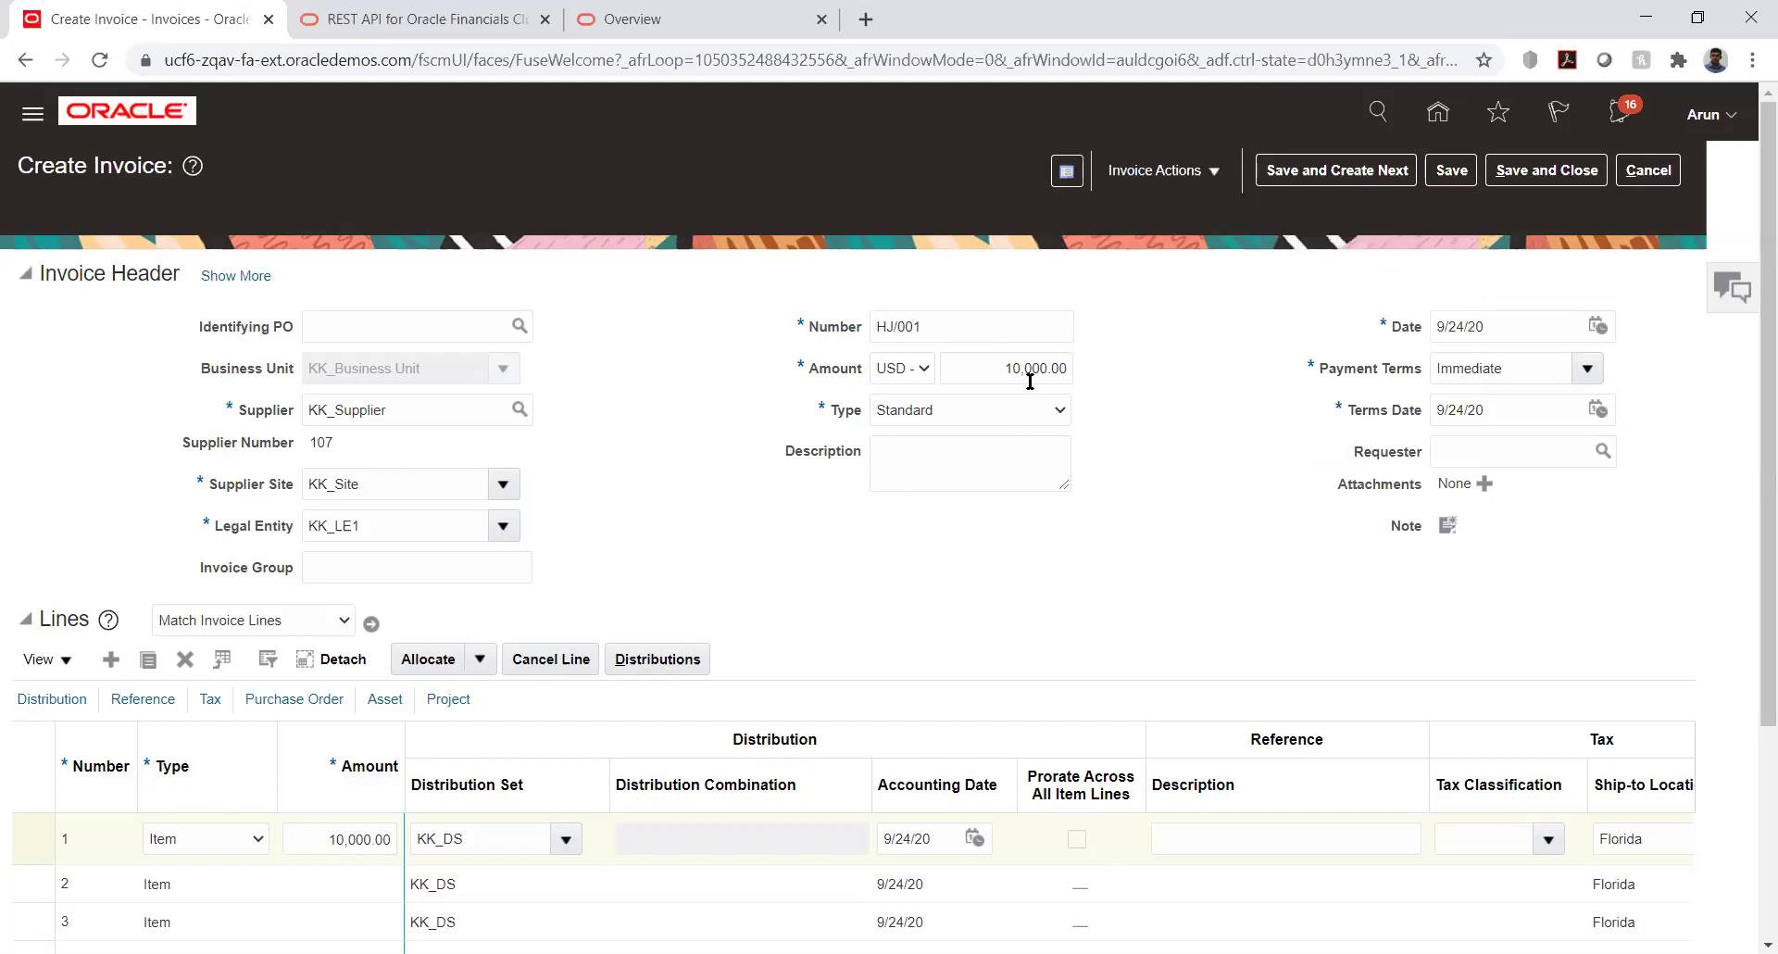
pyautogui.click(1209, 171)
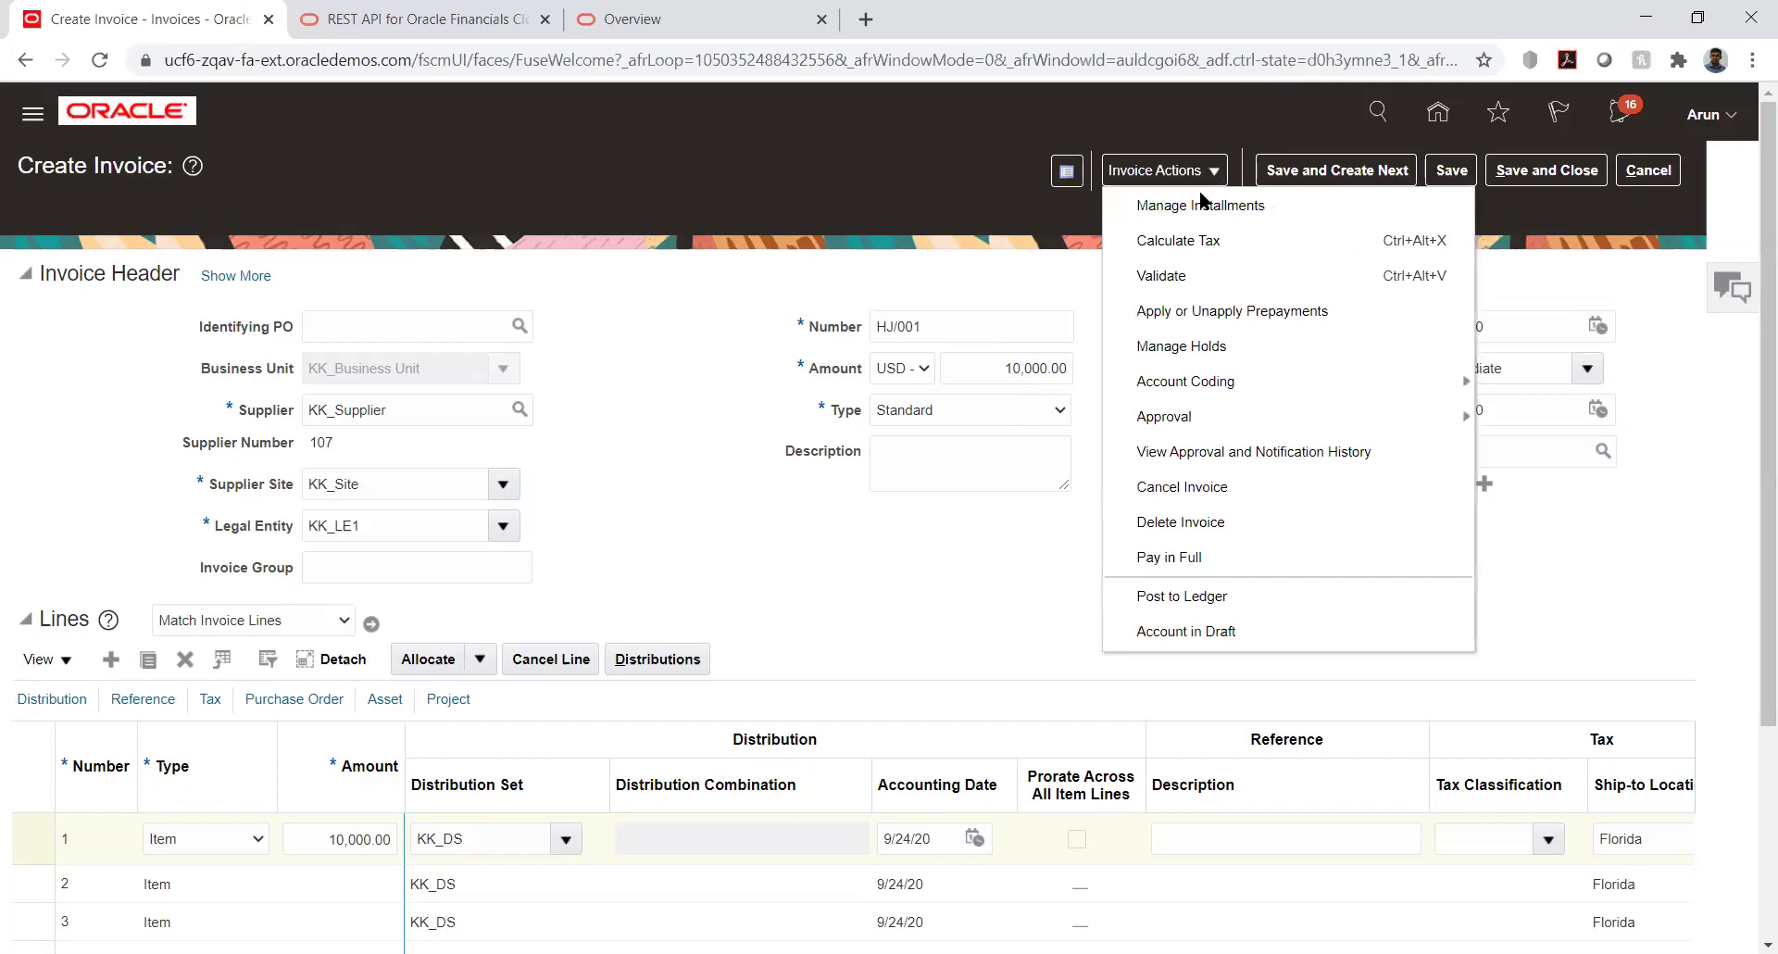
pyautogui.click(1169, 241)
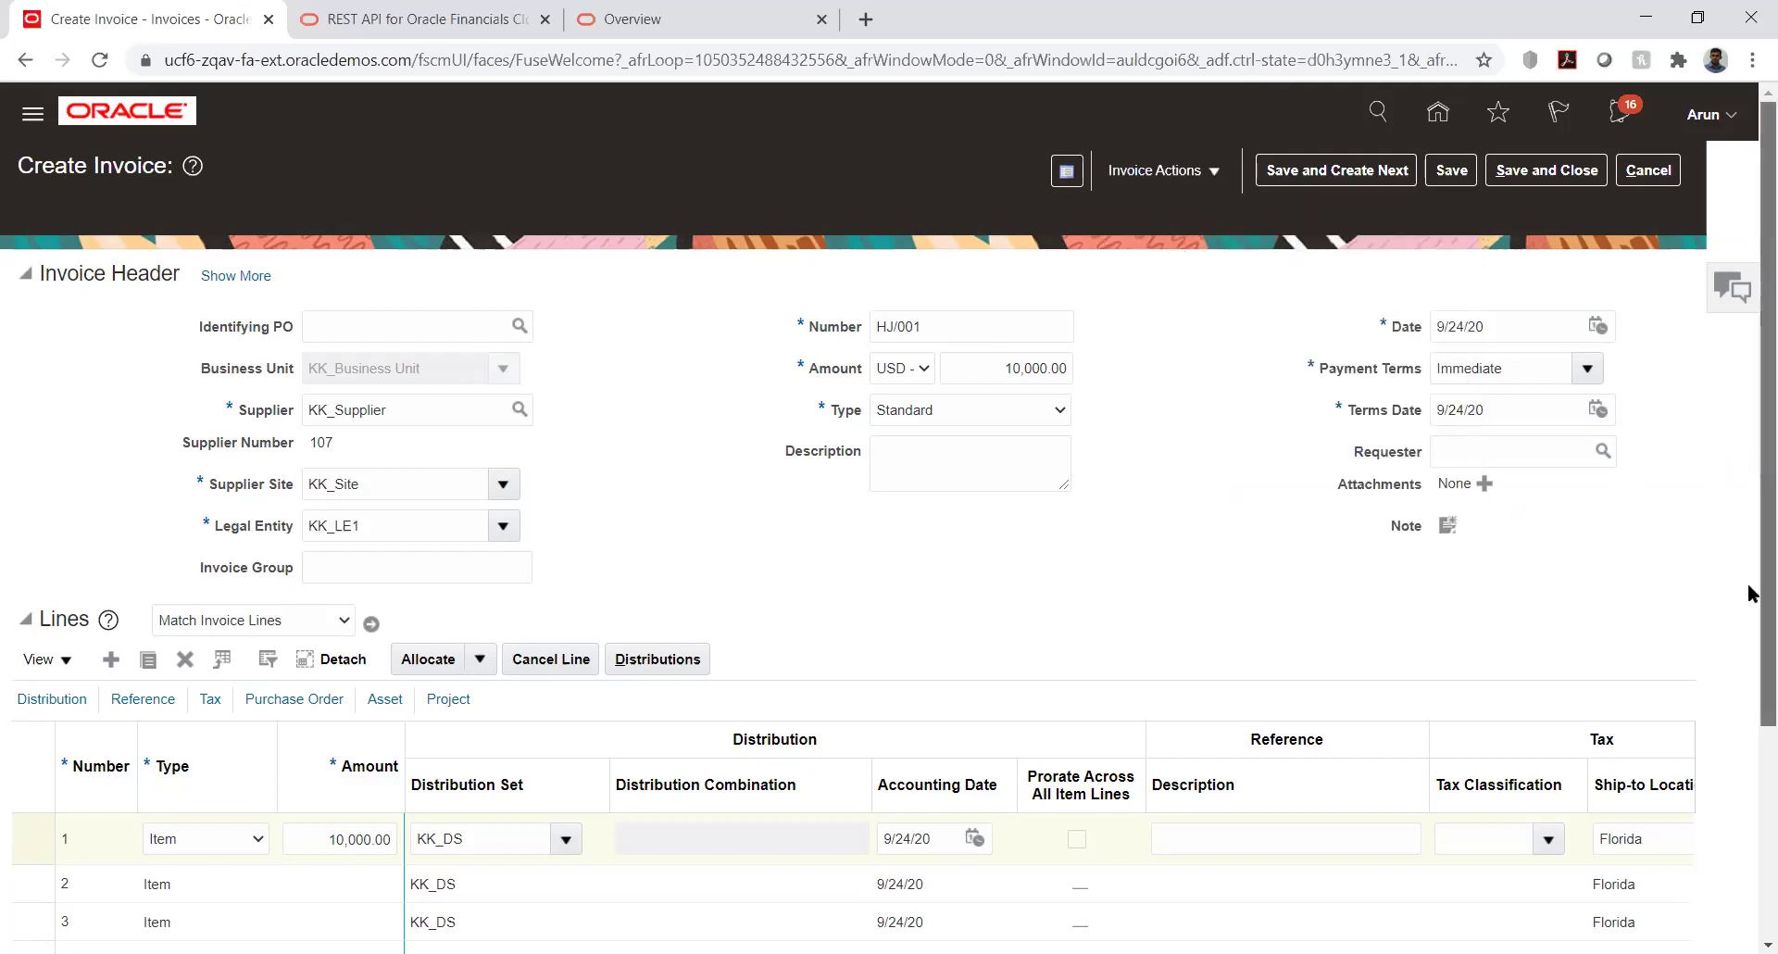
# Step: Check the invoice's tax and total amounts, and expand the tax details to review the transaction tax line
pyautogui.scroll(-3, 1746, 581)
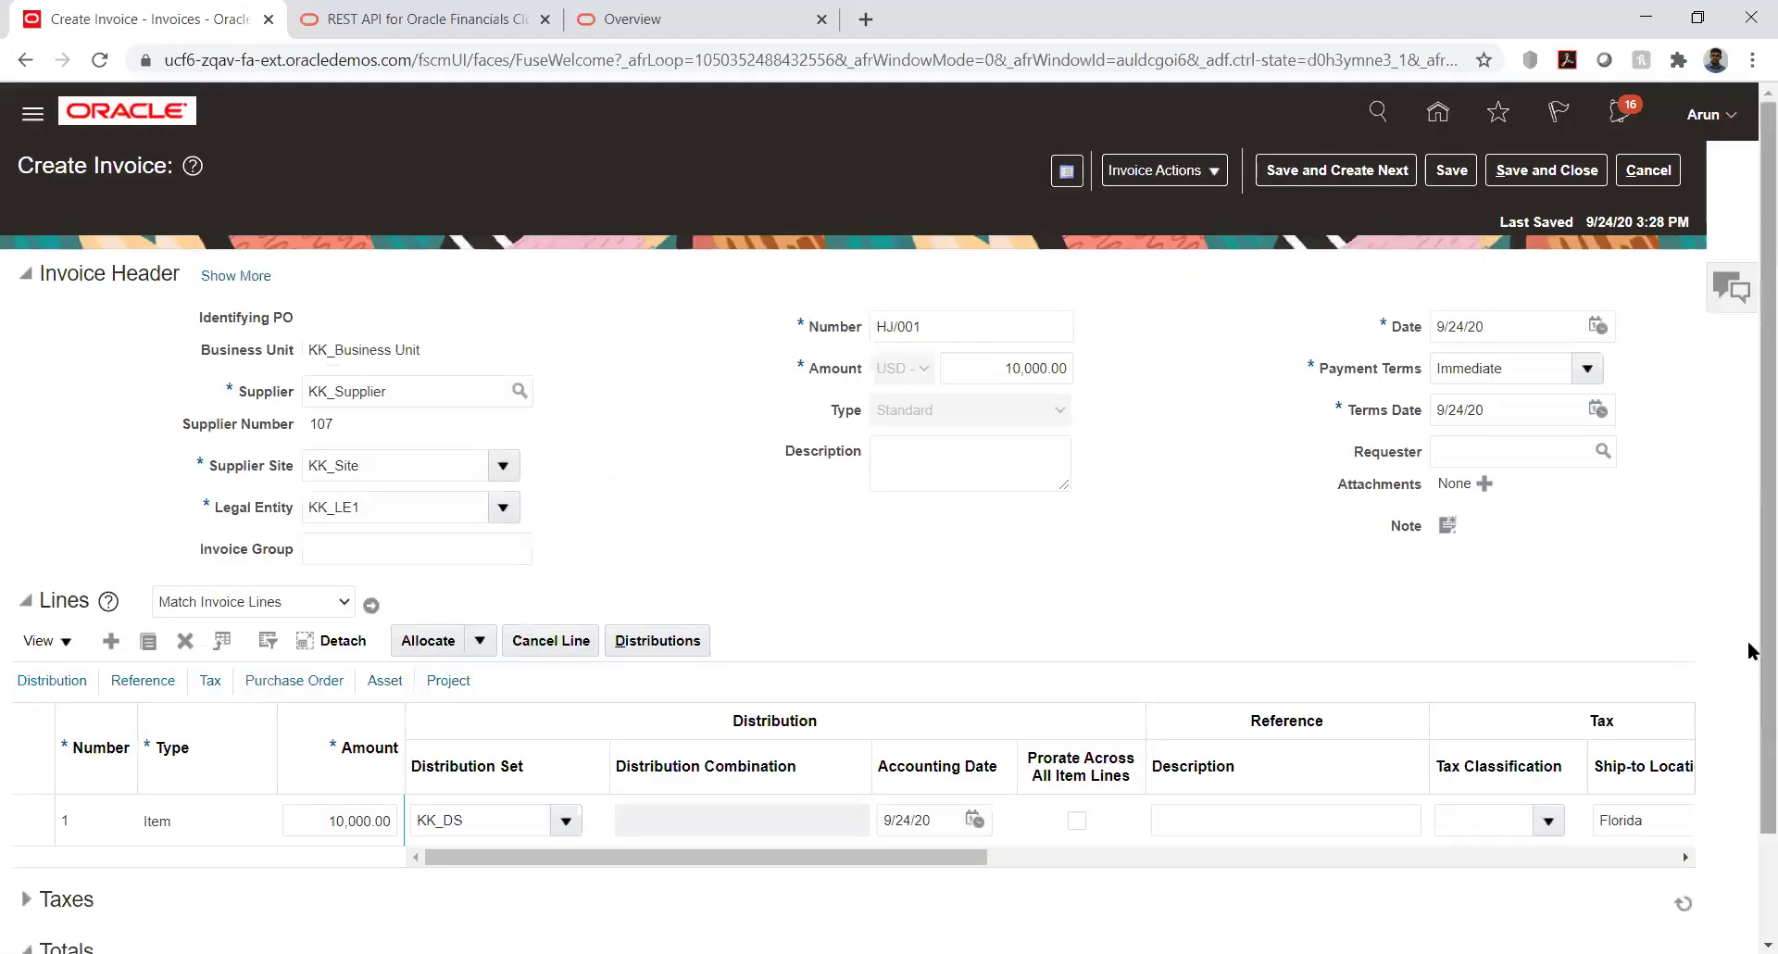
pyautogui.scroll(-2, 1730, 869)
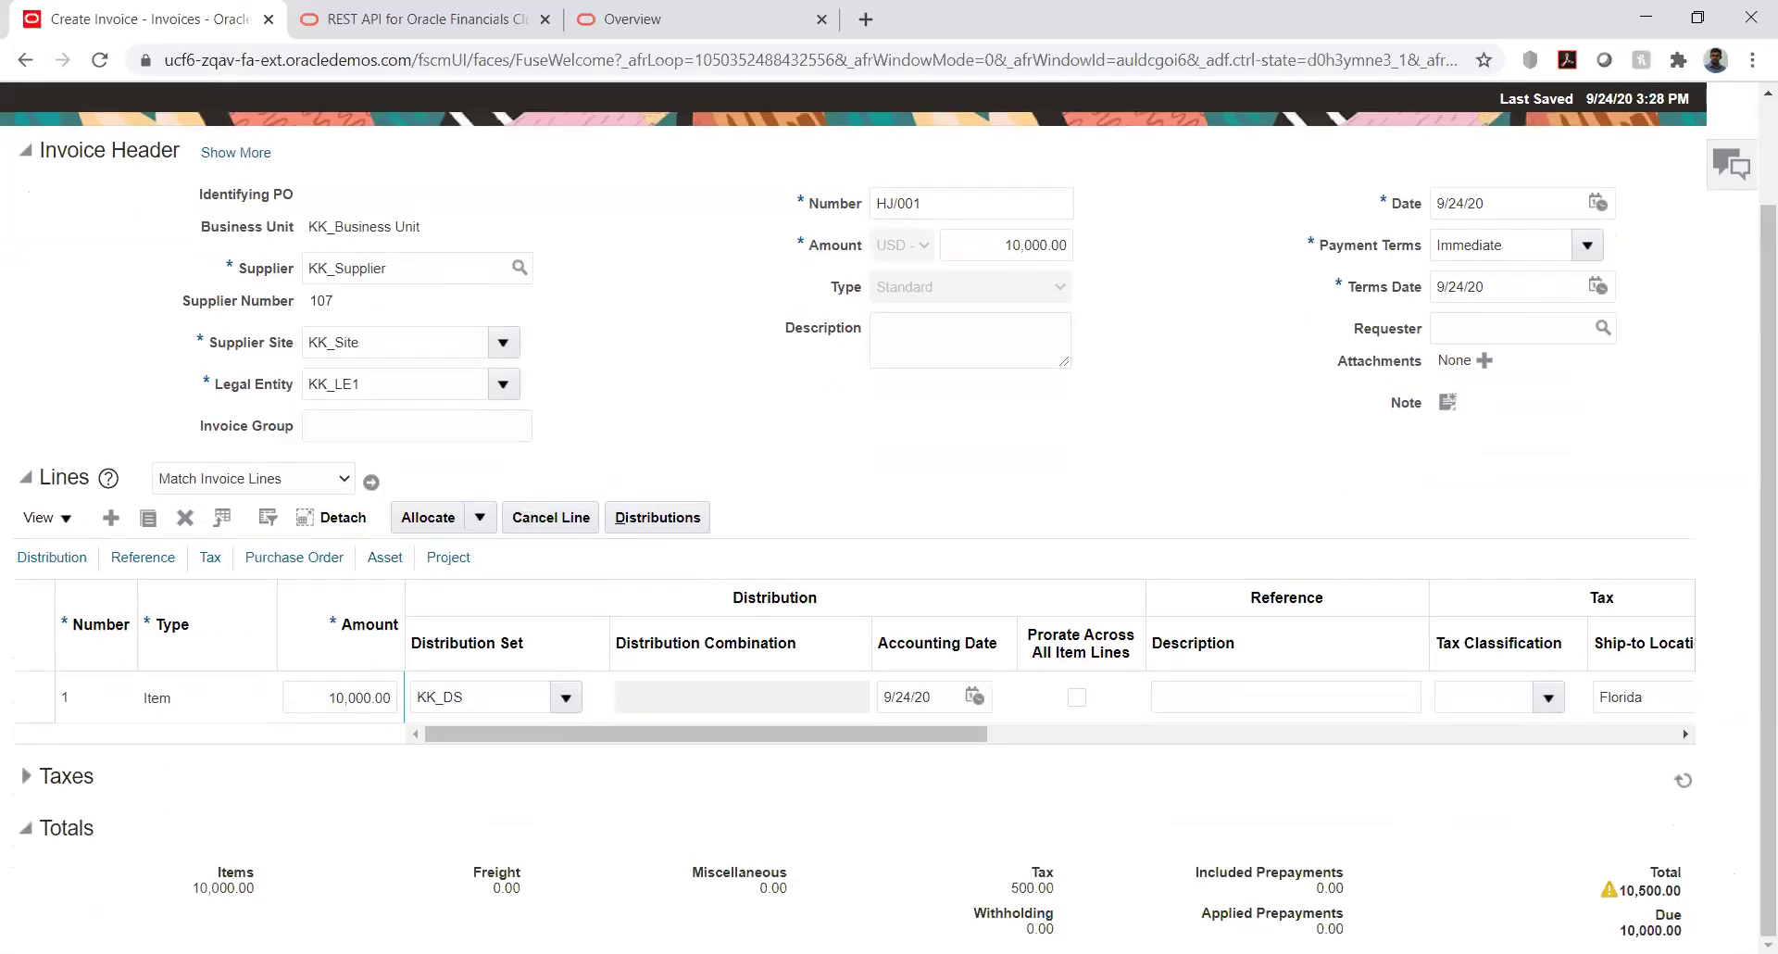
pyautogui.doubleClick(1022, 887)
pyautogui.doubleClick(1643, 889)
pyautogui.click(27, 776)
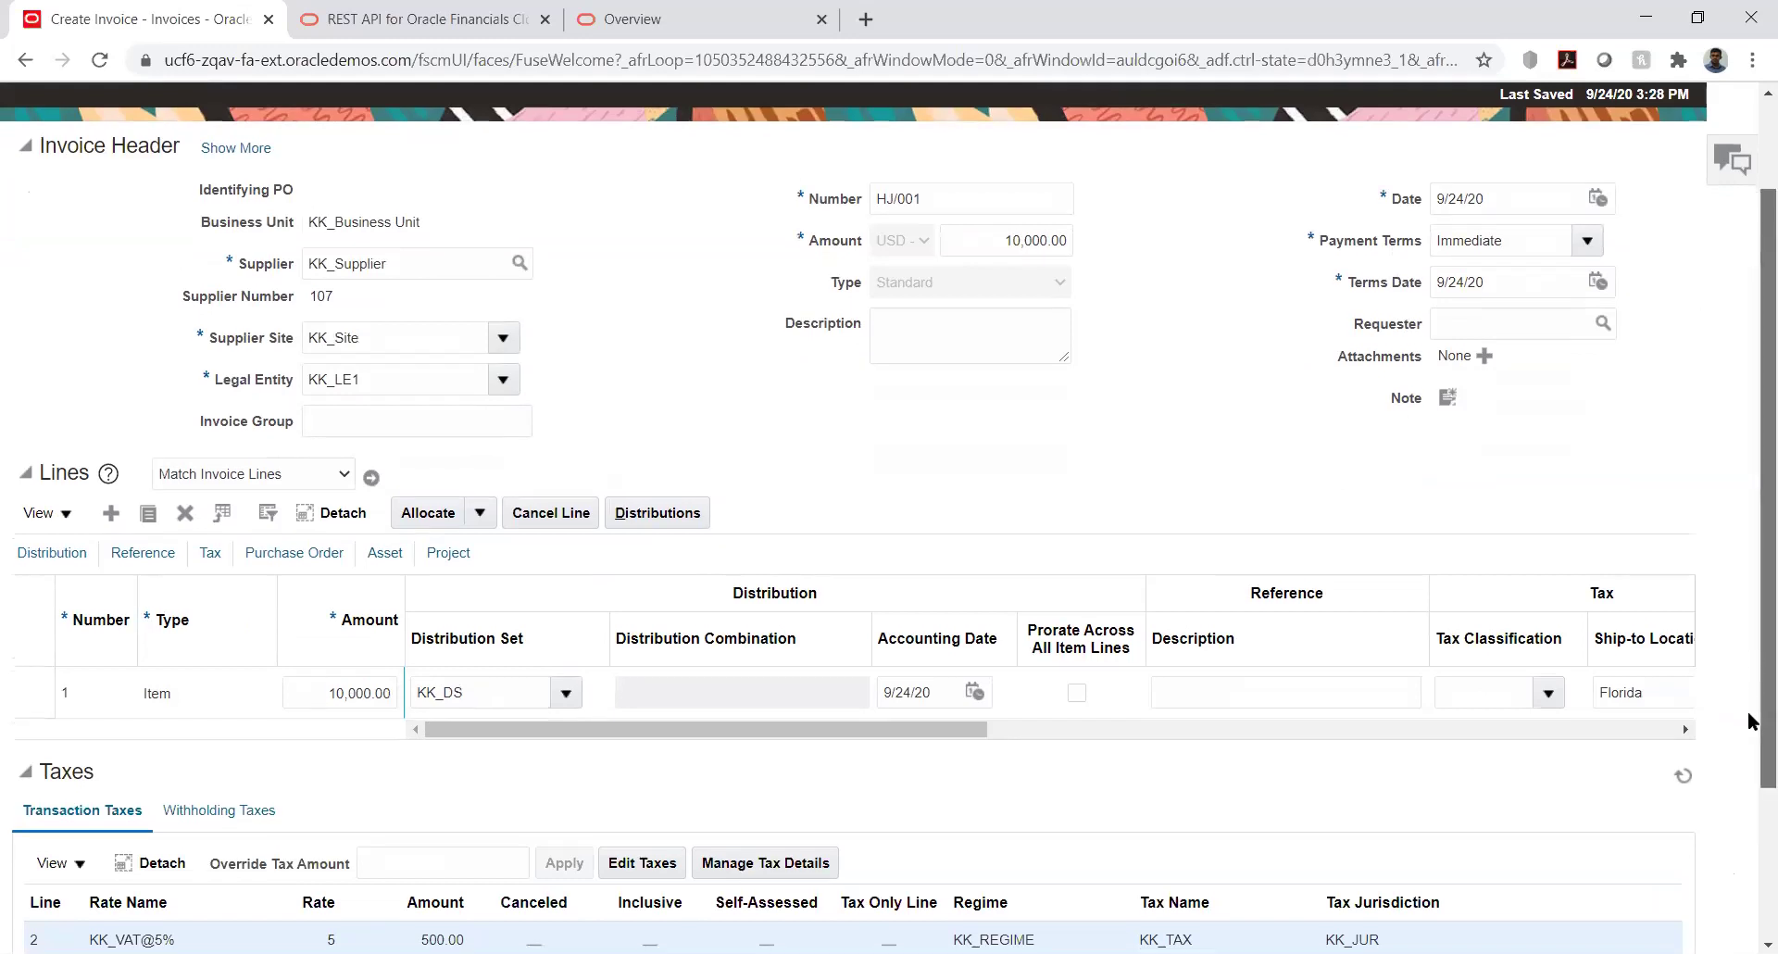
pyautogui.scroll(-2, 1750, 661)
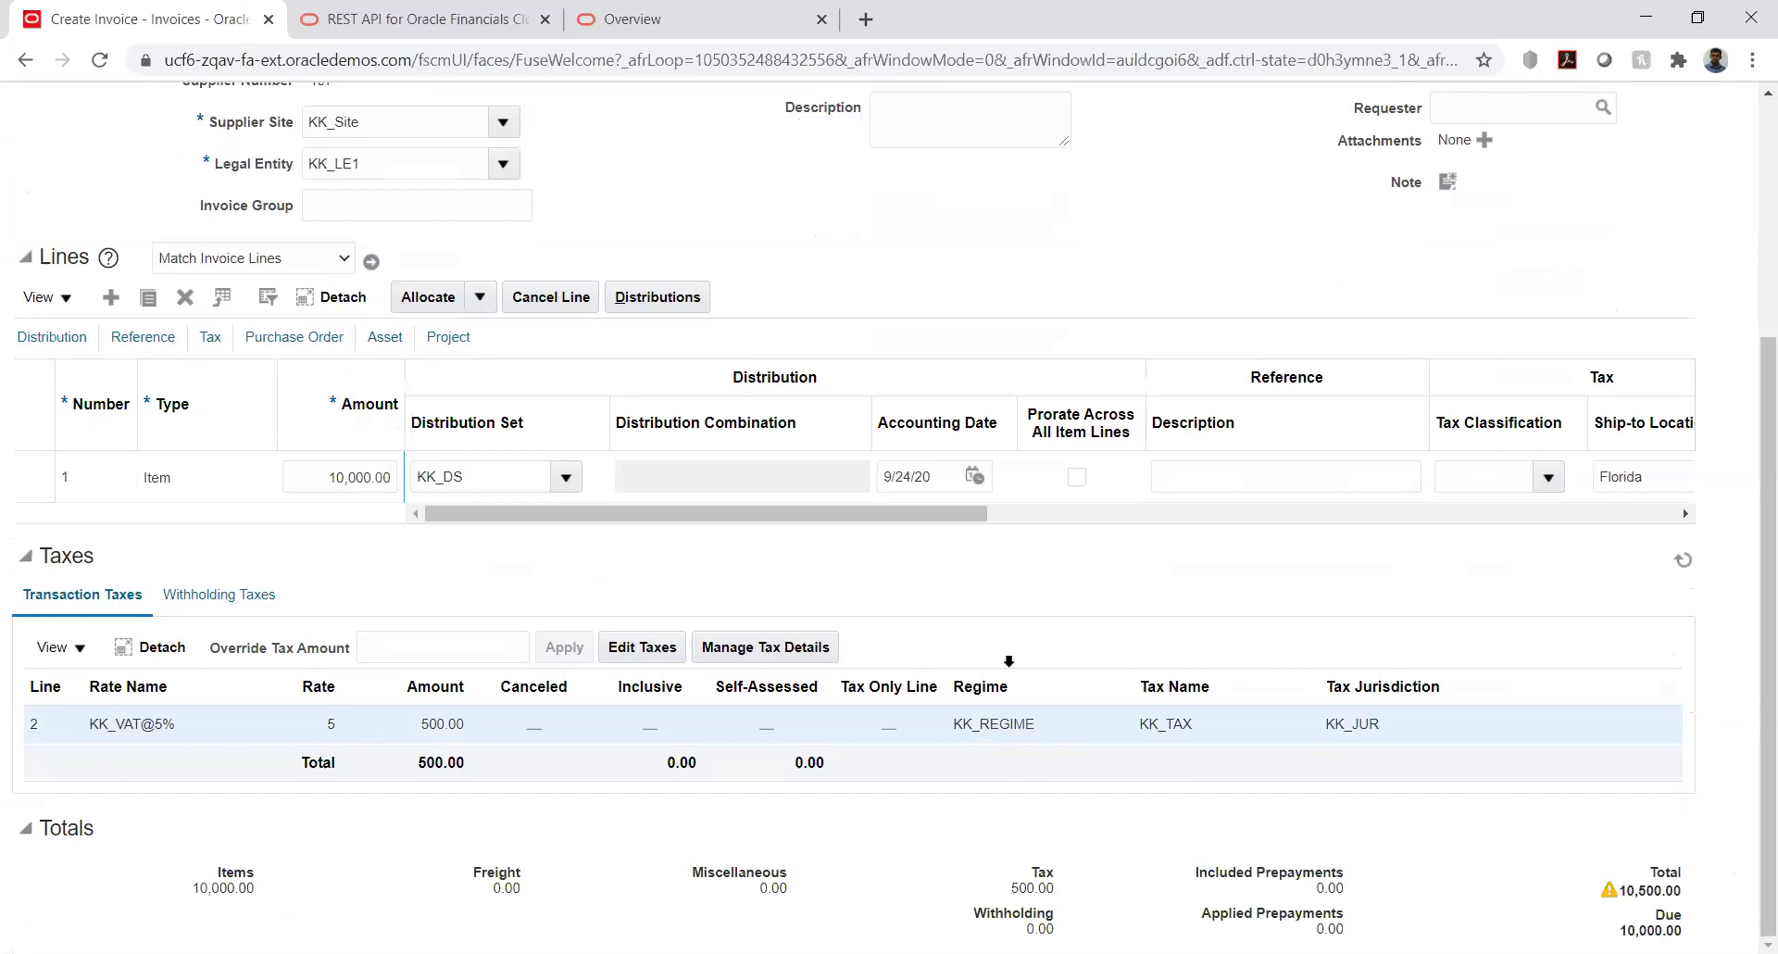
# Step: Open the invoice's transaction taxes for editing, inspect the tax amount on line 1, and close them without saving
pyautogui.click(639, 645)
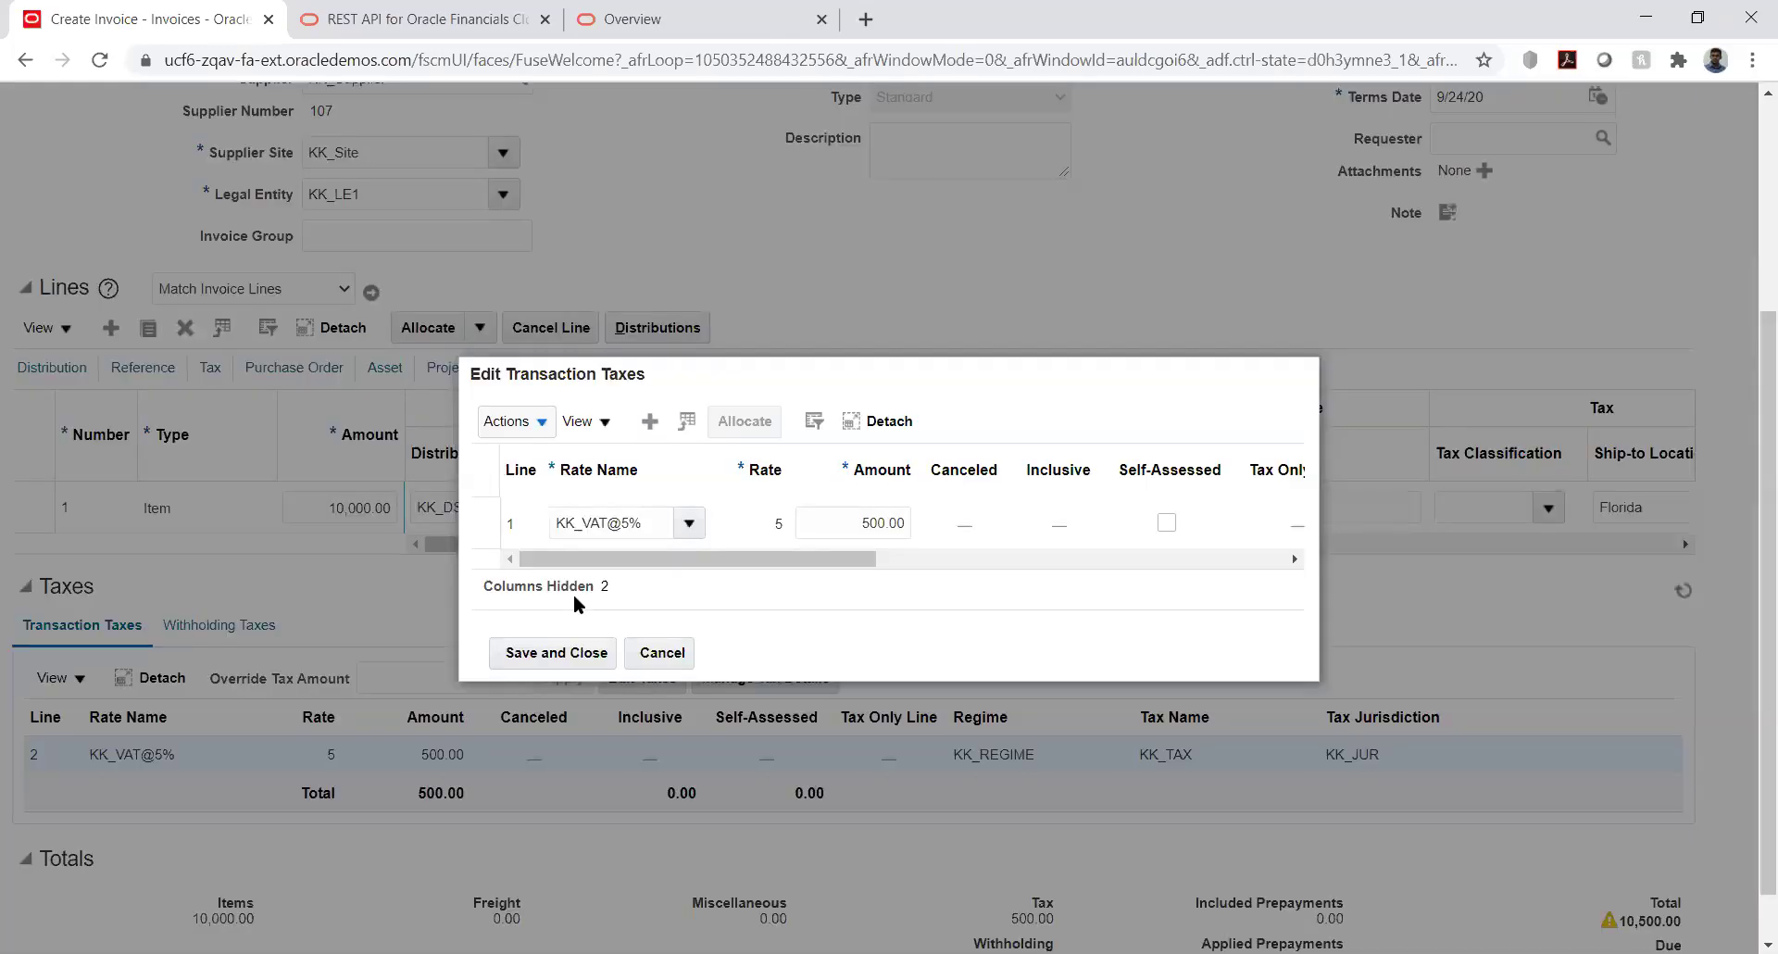
pyautogui.click(870, 525)
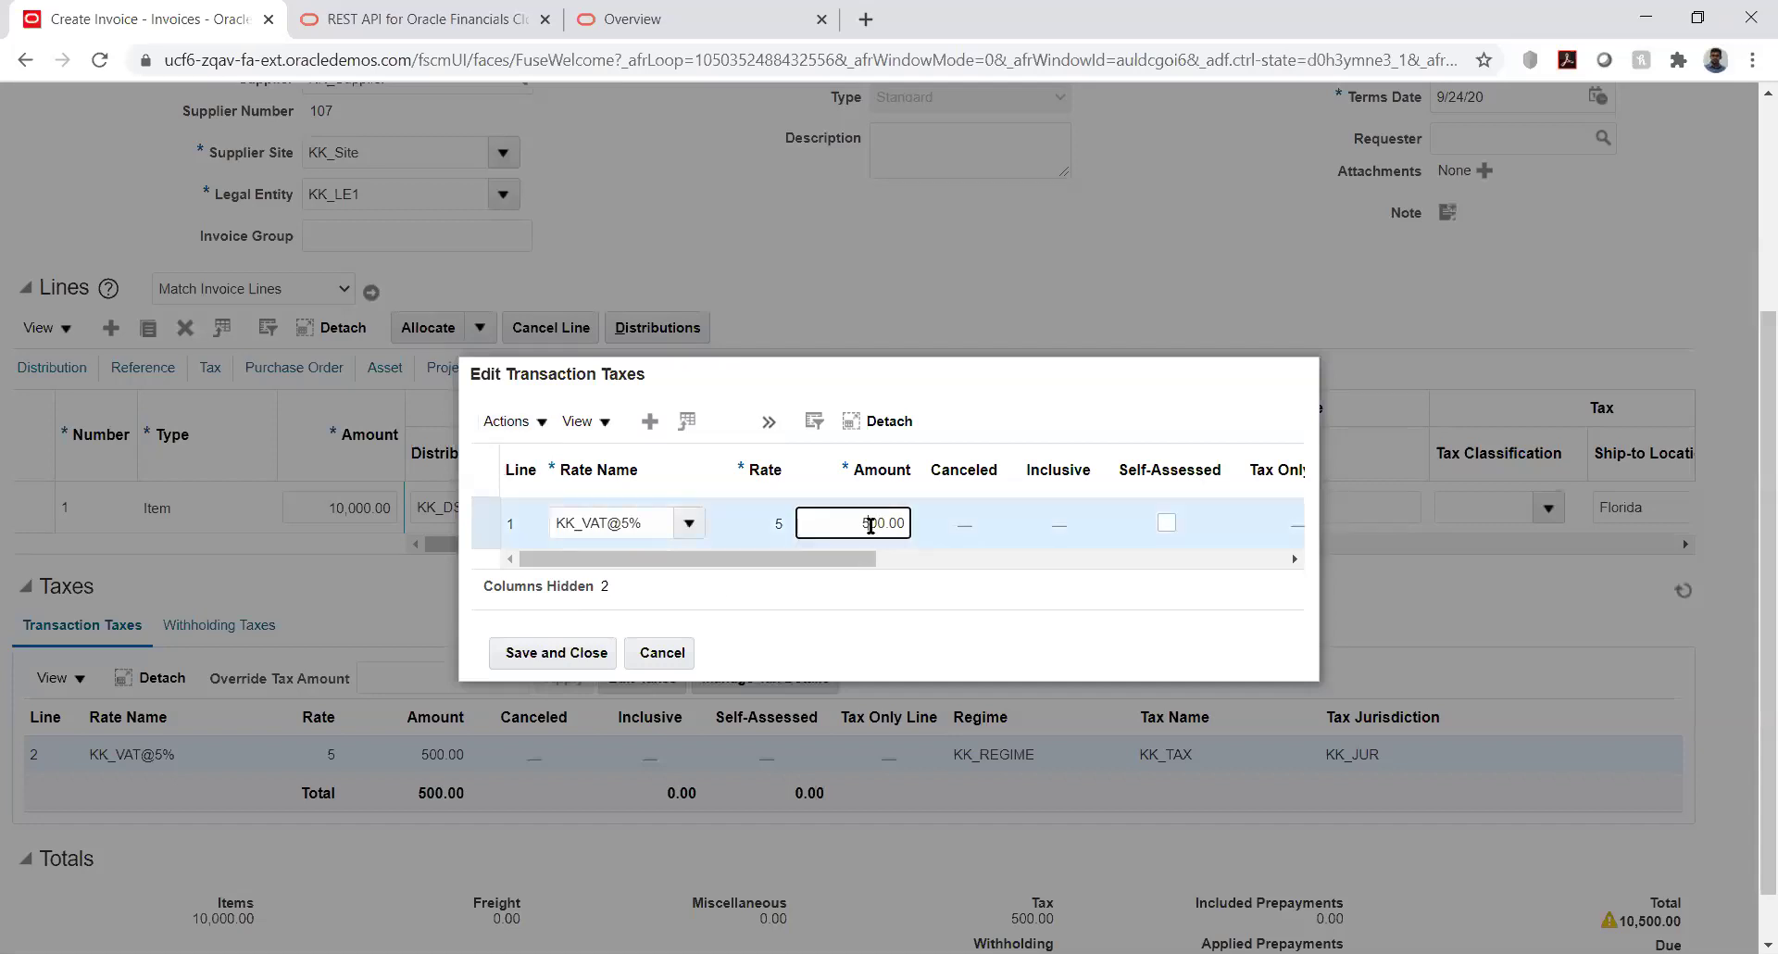
pyautogui.click(913, 619)
pyautogui.click(663, 654)
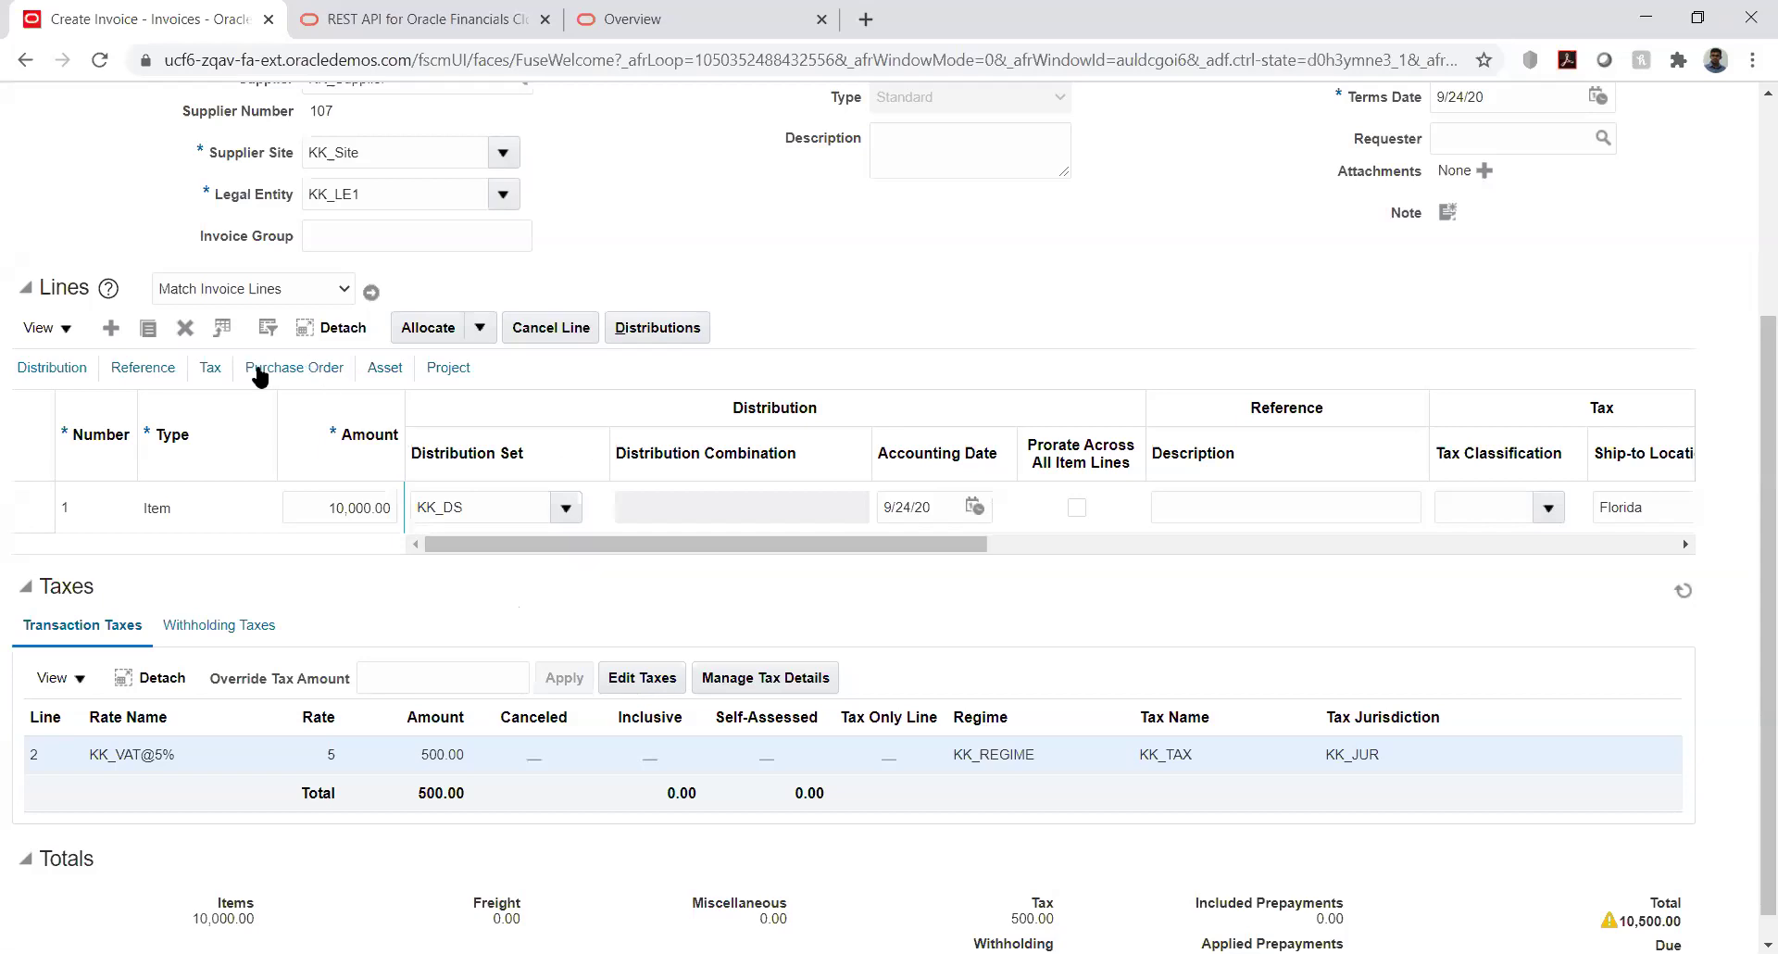
# Step: Show the tax columns of invoice line 1 and check the available tax classifications without choosing one
pyautogui.click(212, 370)
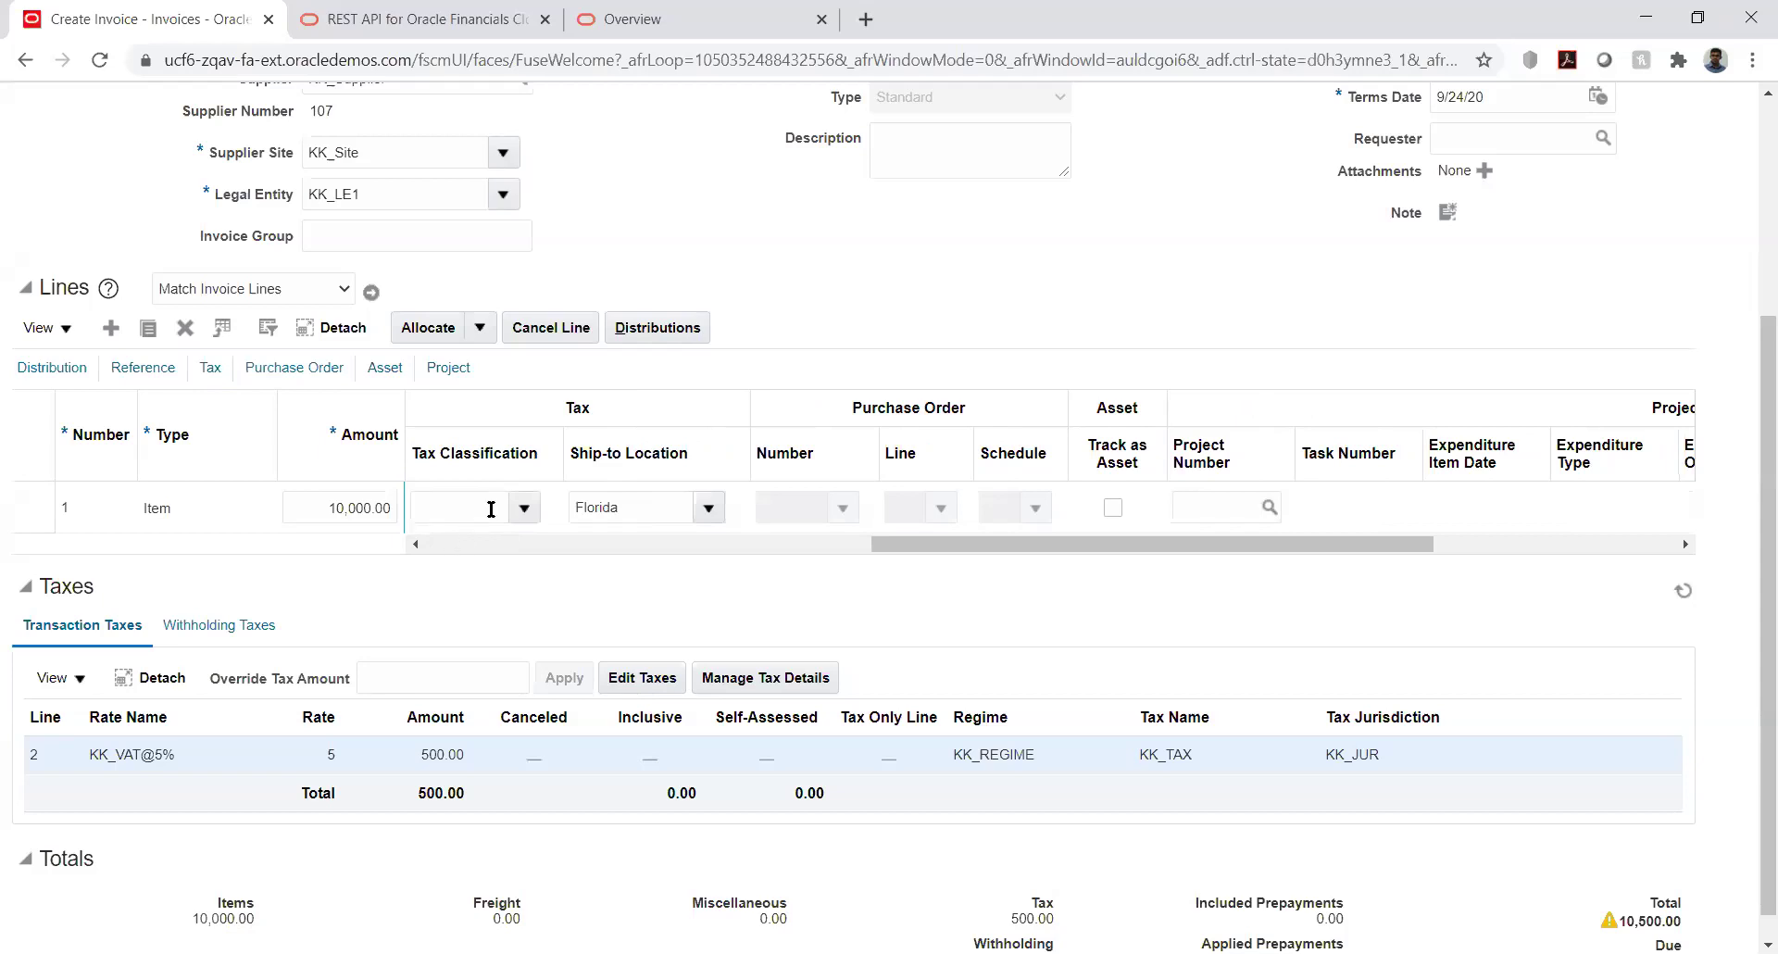
pyautogui.click(522, 507)
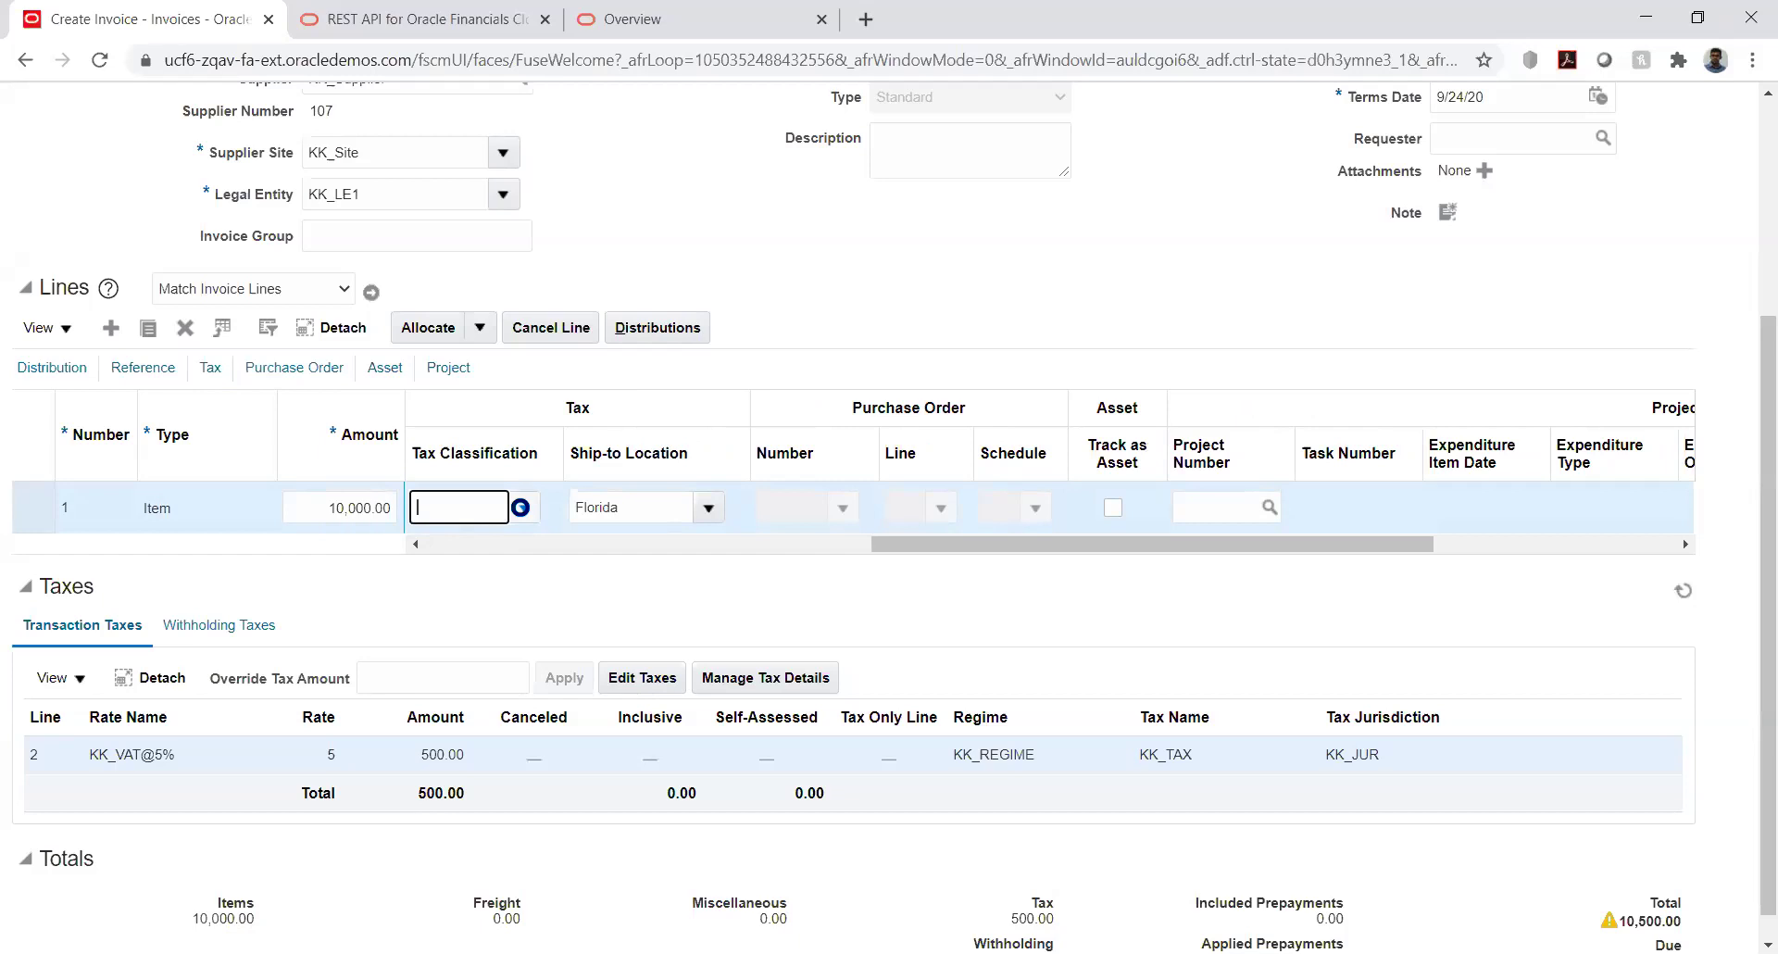
pyautogui.click(523, 510)
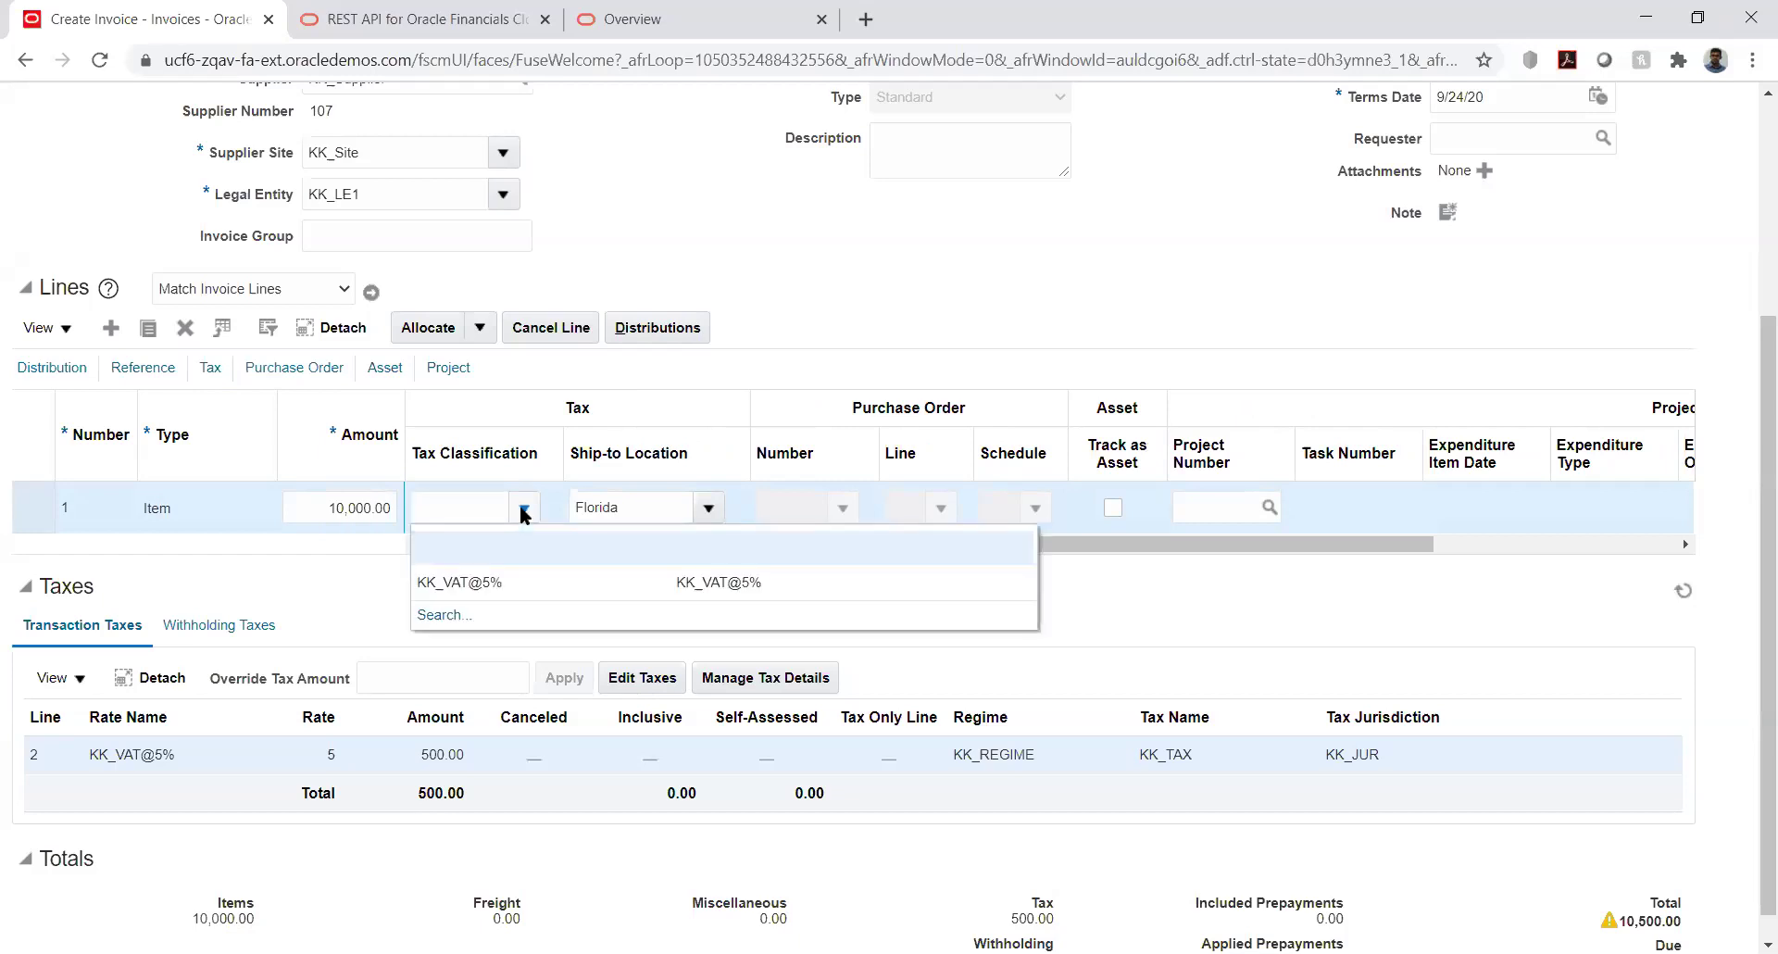
pyautogui.click(829, 302)
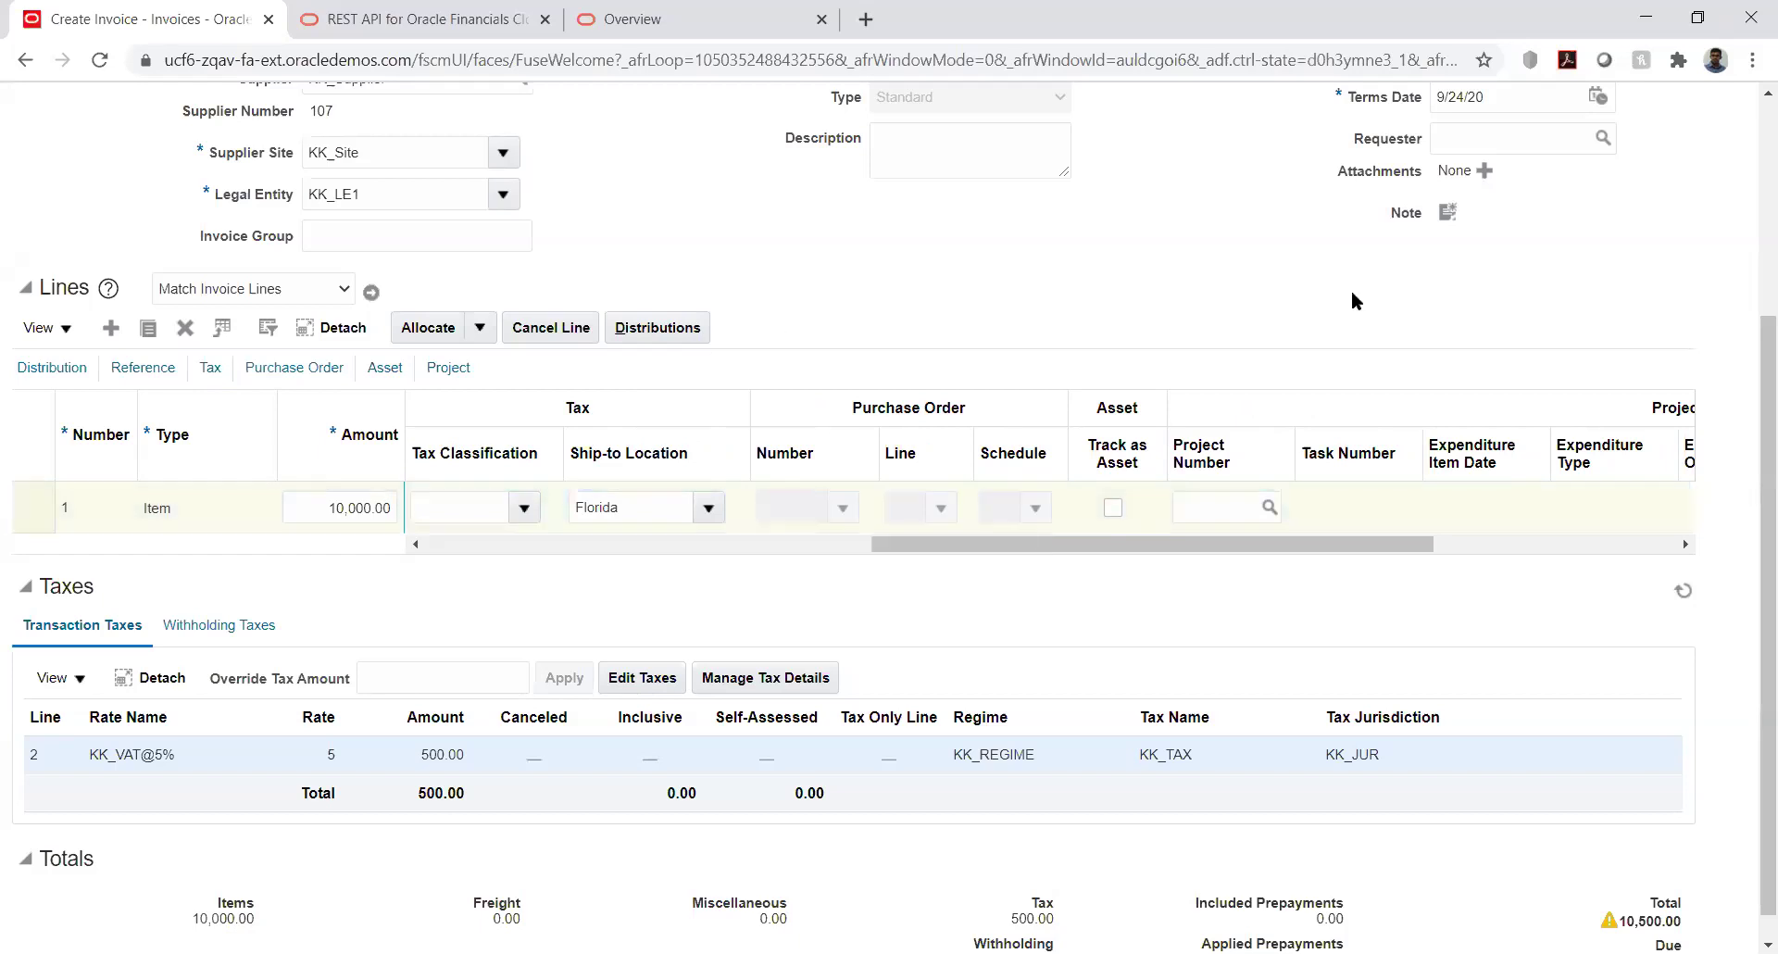
# Step: Change the invoice header amount to 10,500
pyautogui.scroll(4, 1753, 405)
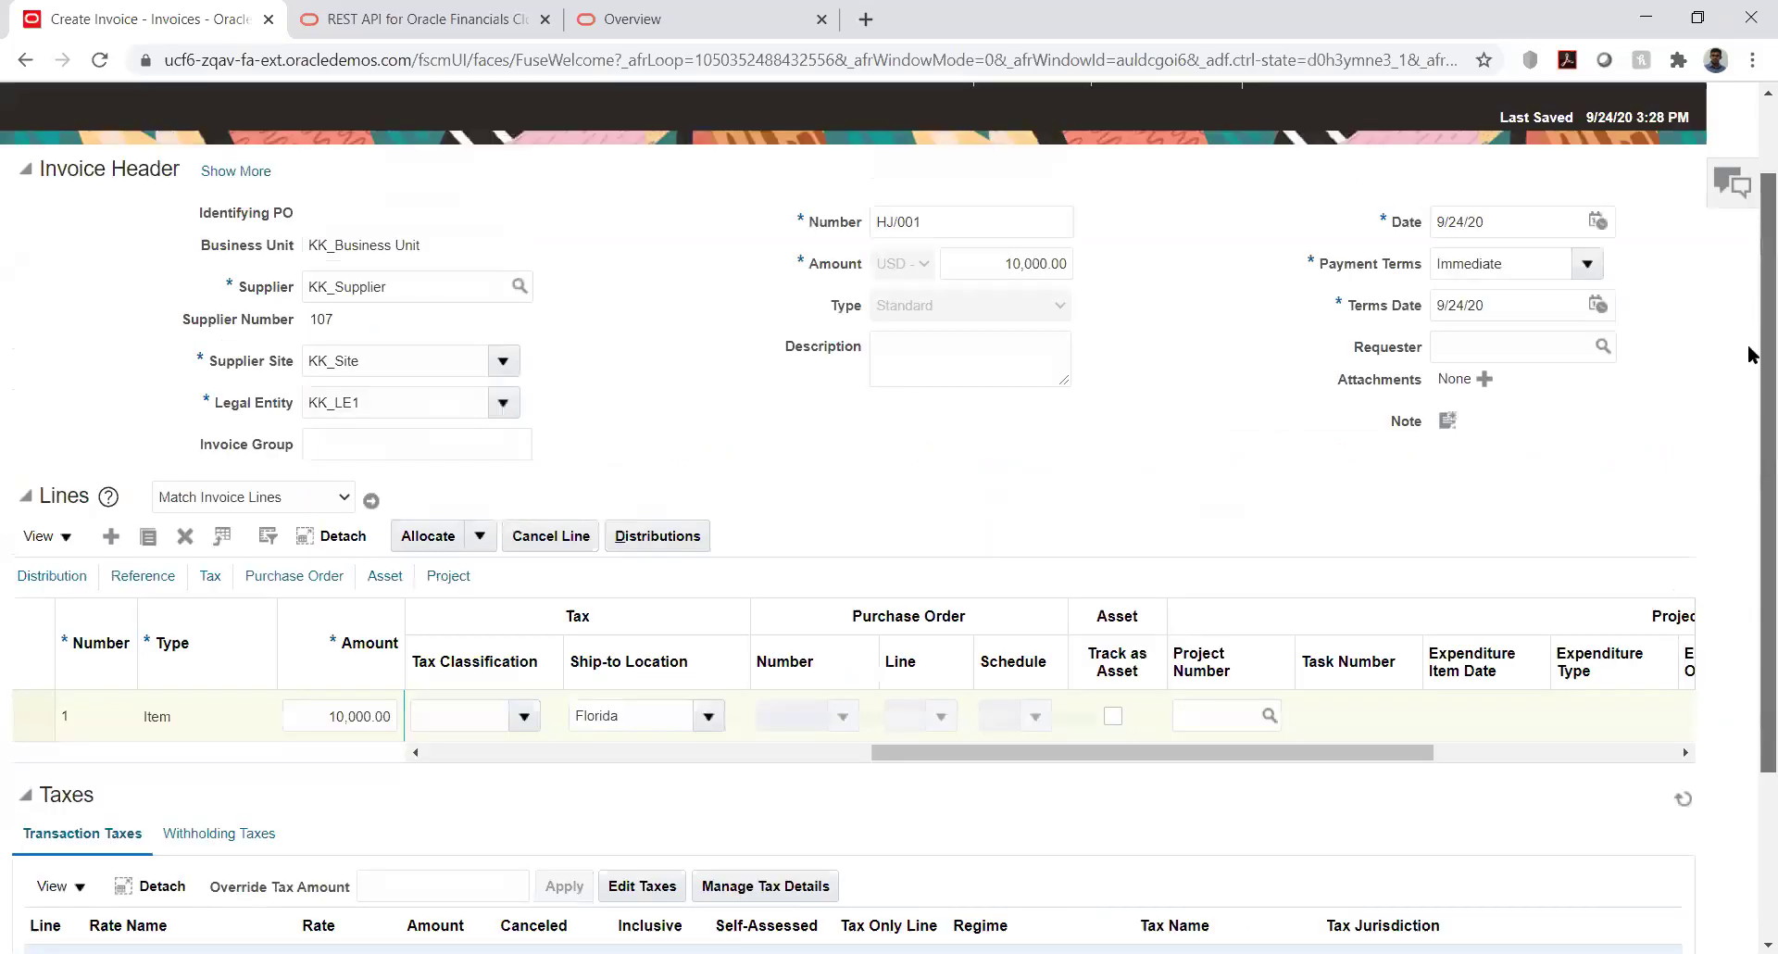
pyautogui.click(1029, 369)
pyautogui.press('BackSpace')
pyautogui.write('5')
pyautogui.press('Tab')
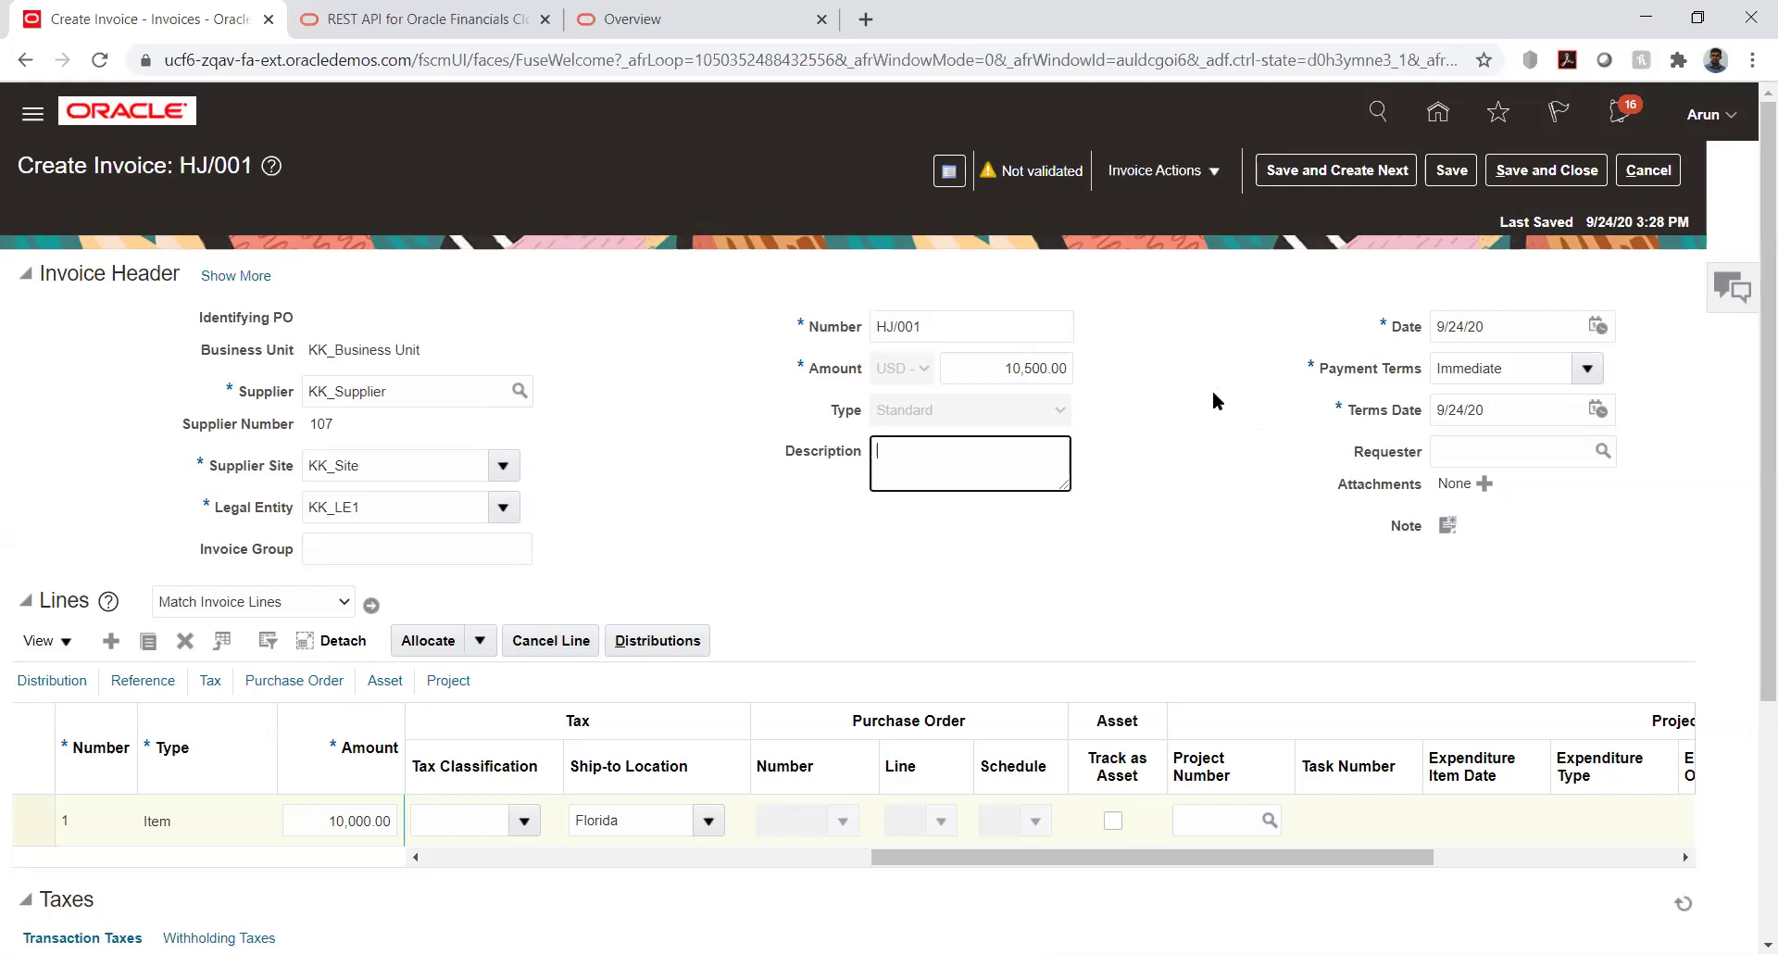
# Step: Run validation on the invoice, read the duplicate-invoice warning, and continue past it
pyautogui.click(1211, 176)
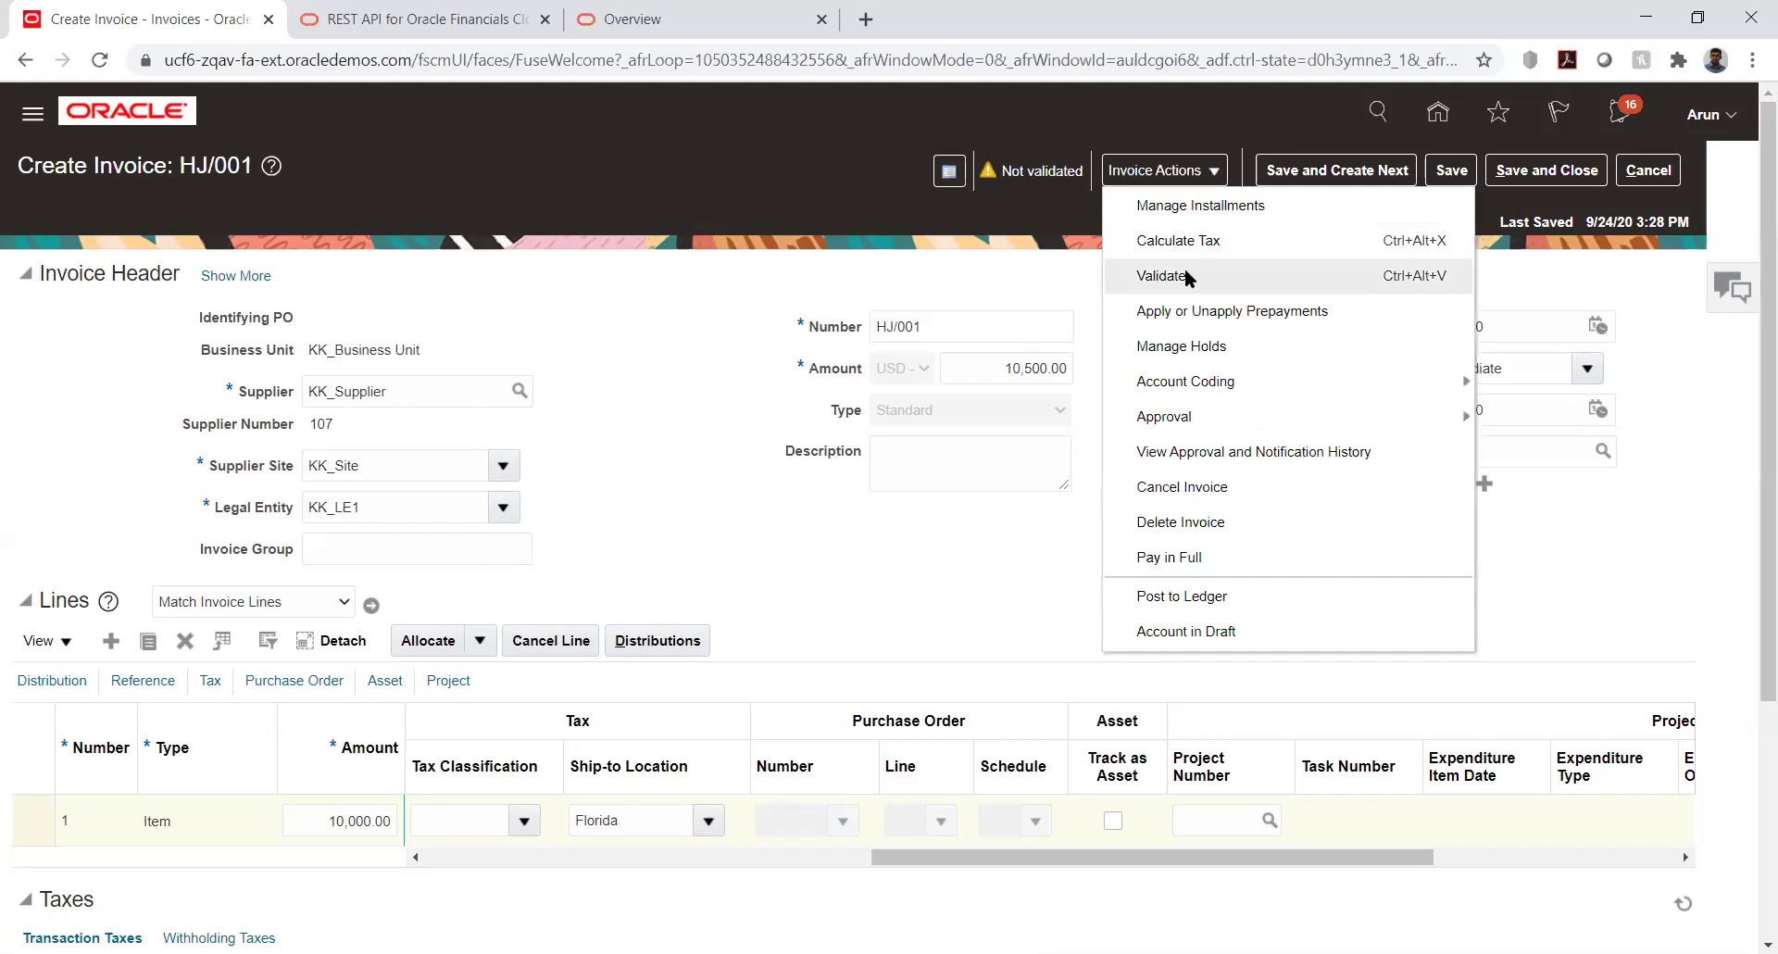
pyautogui.click(1187, 270)
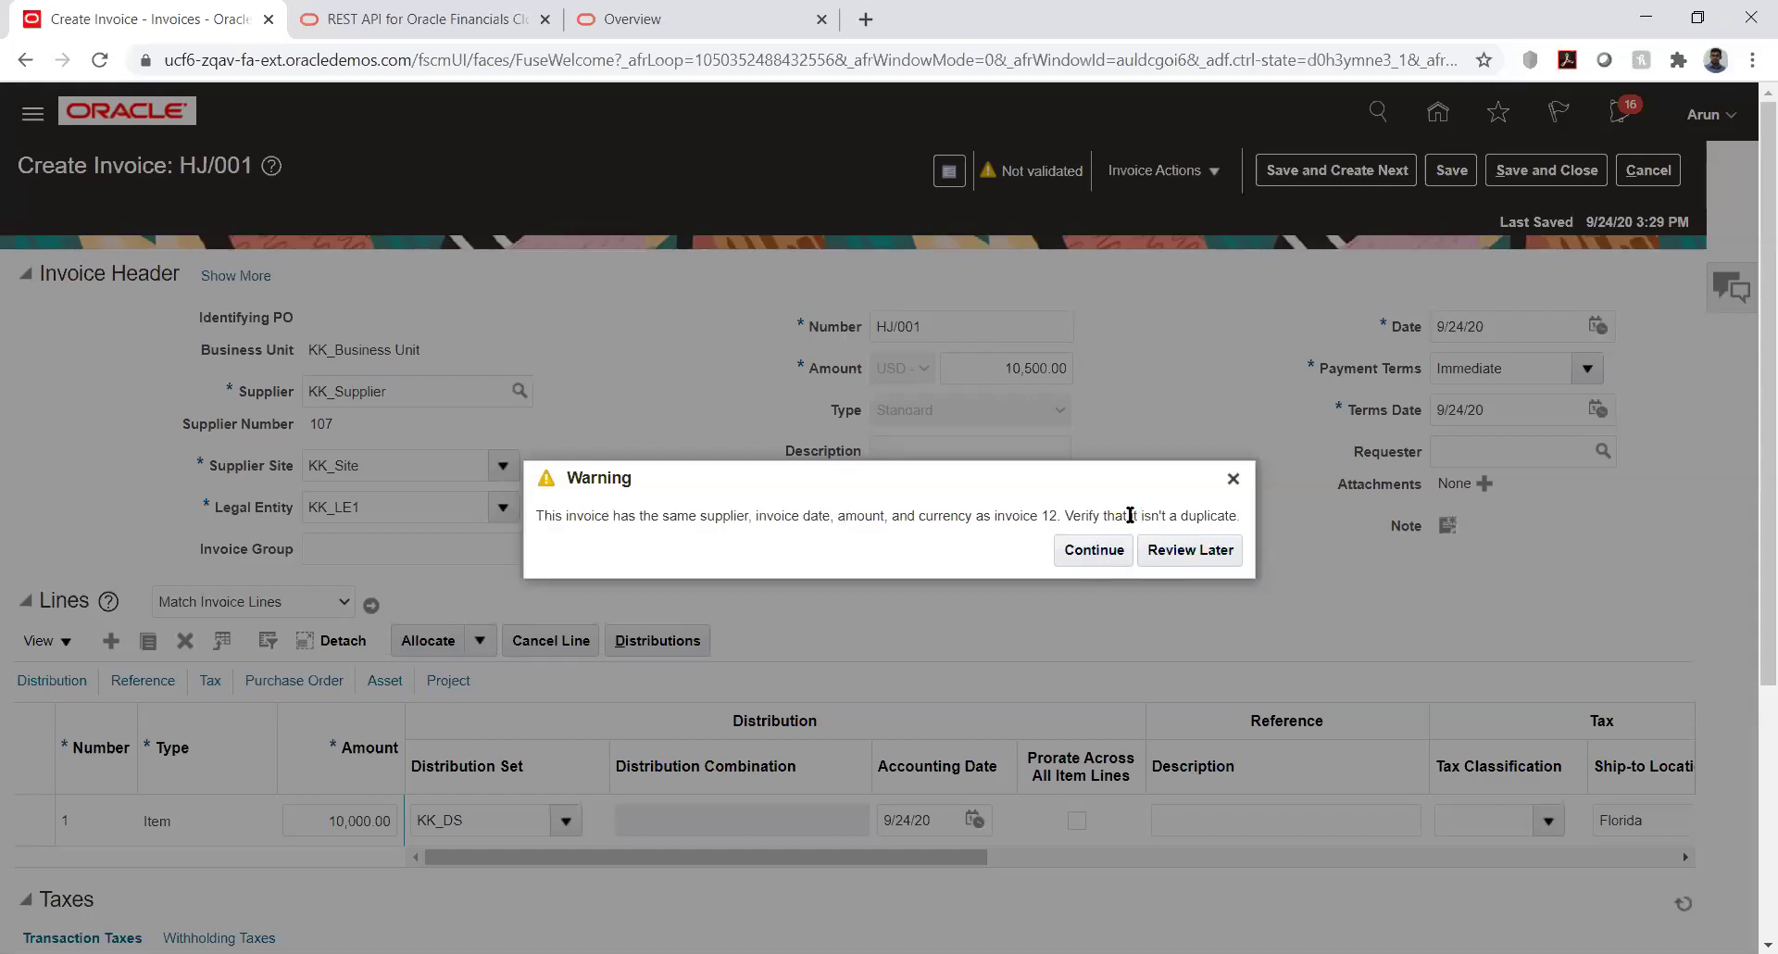
pyautogui.tripleClick(545, 515)
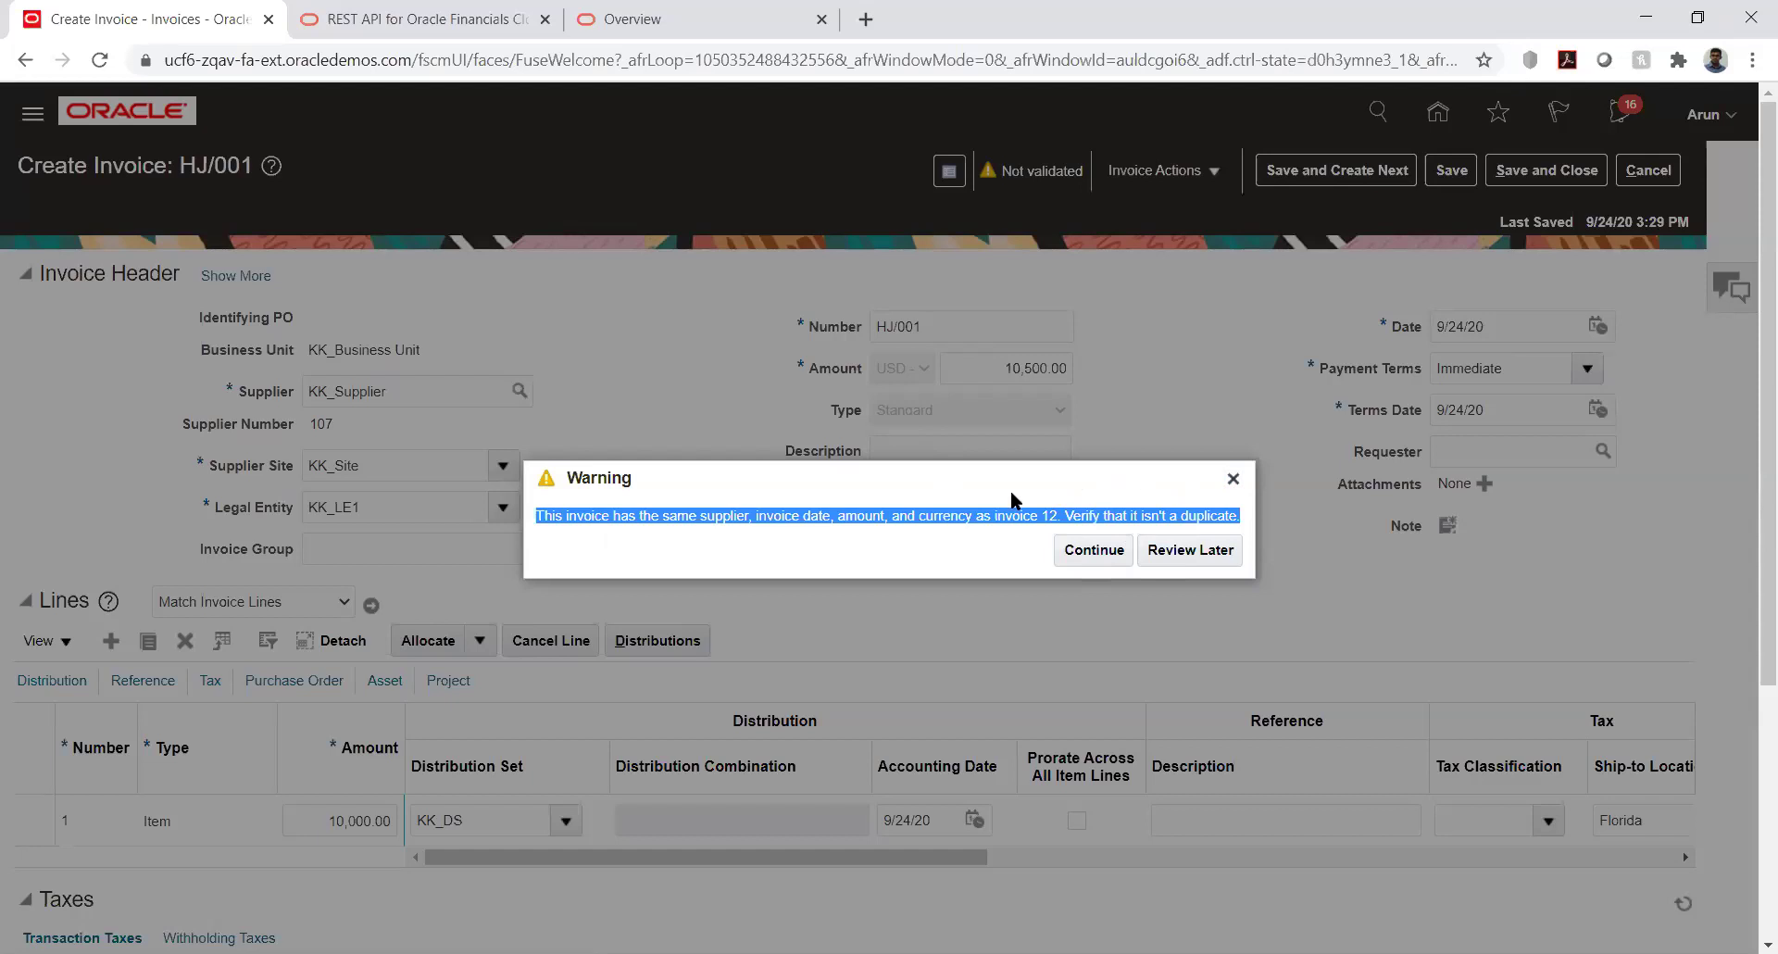
pyautogui.click(924, 515)
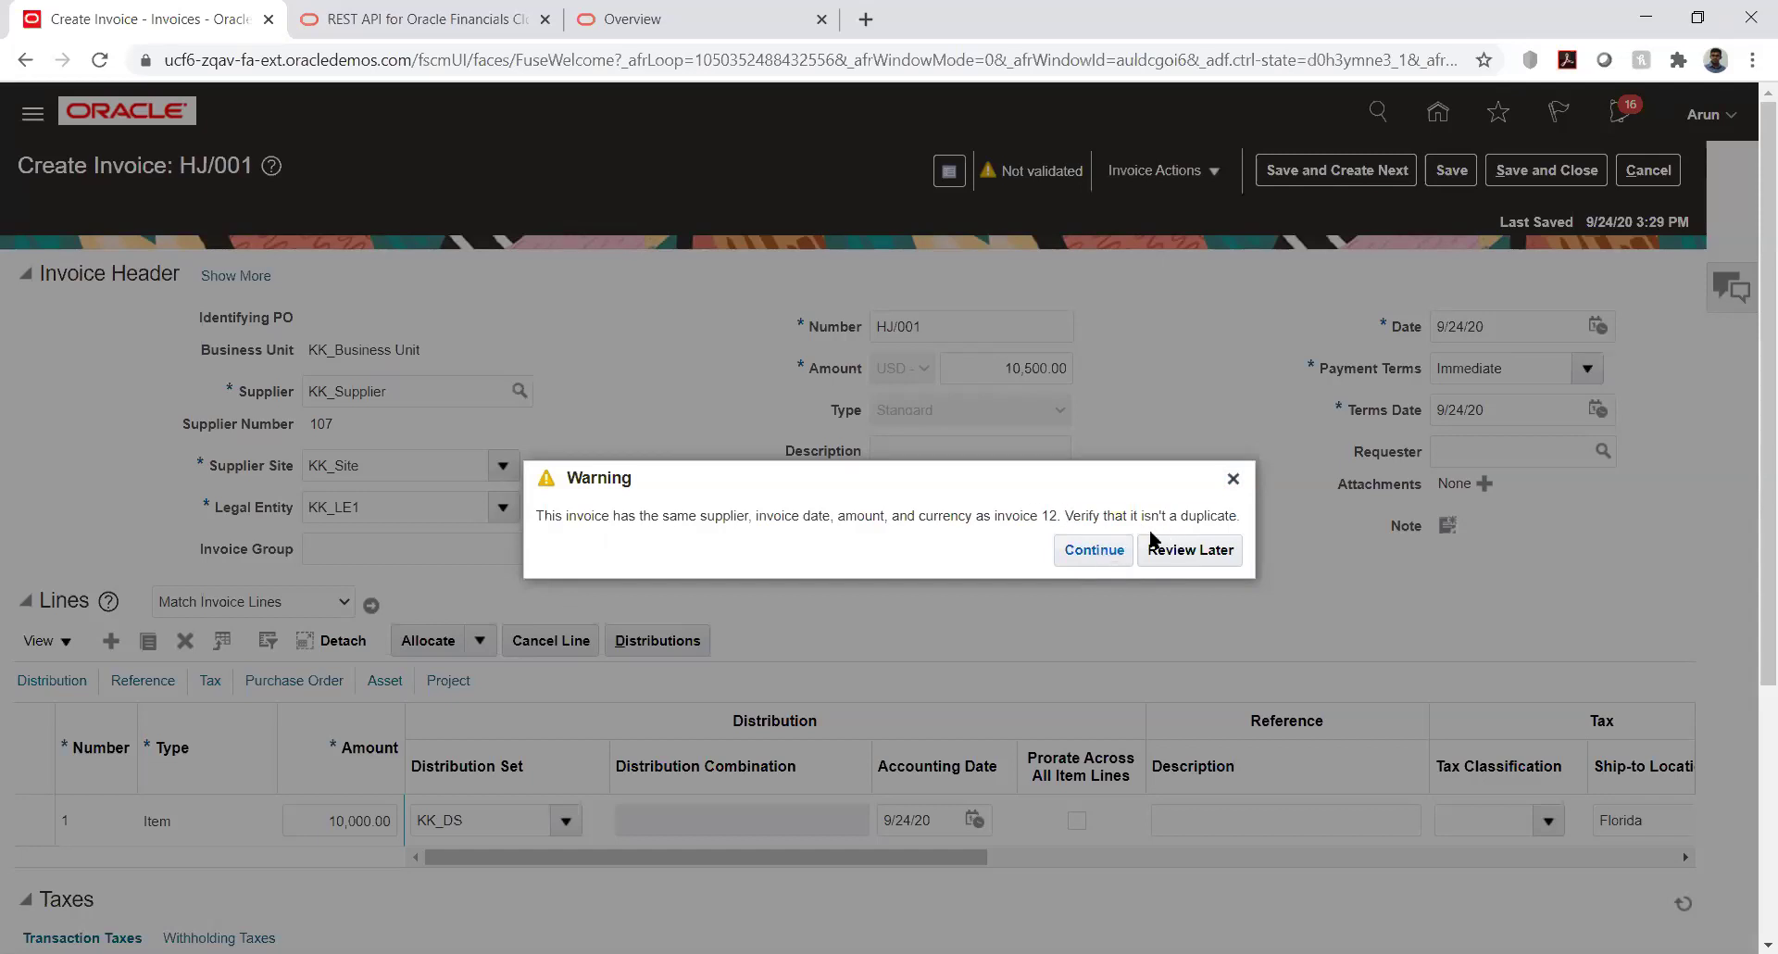
pyautogui.click(1100, 554)
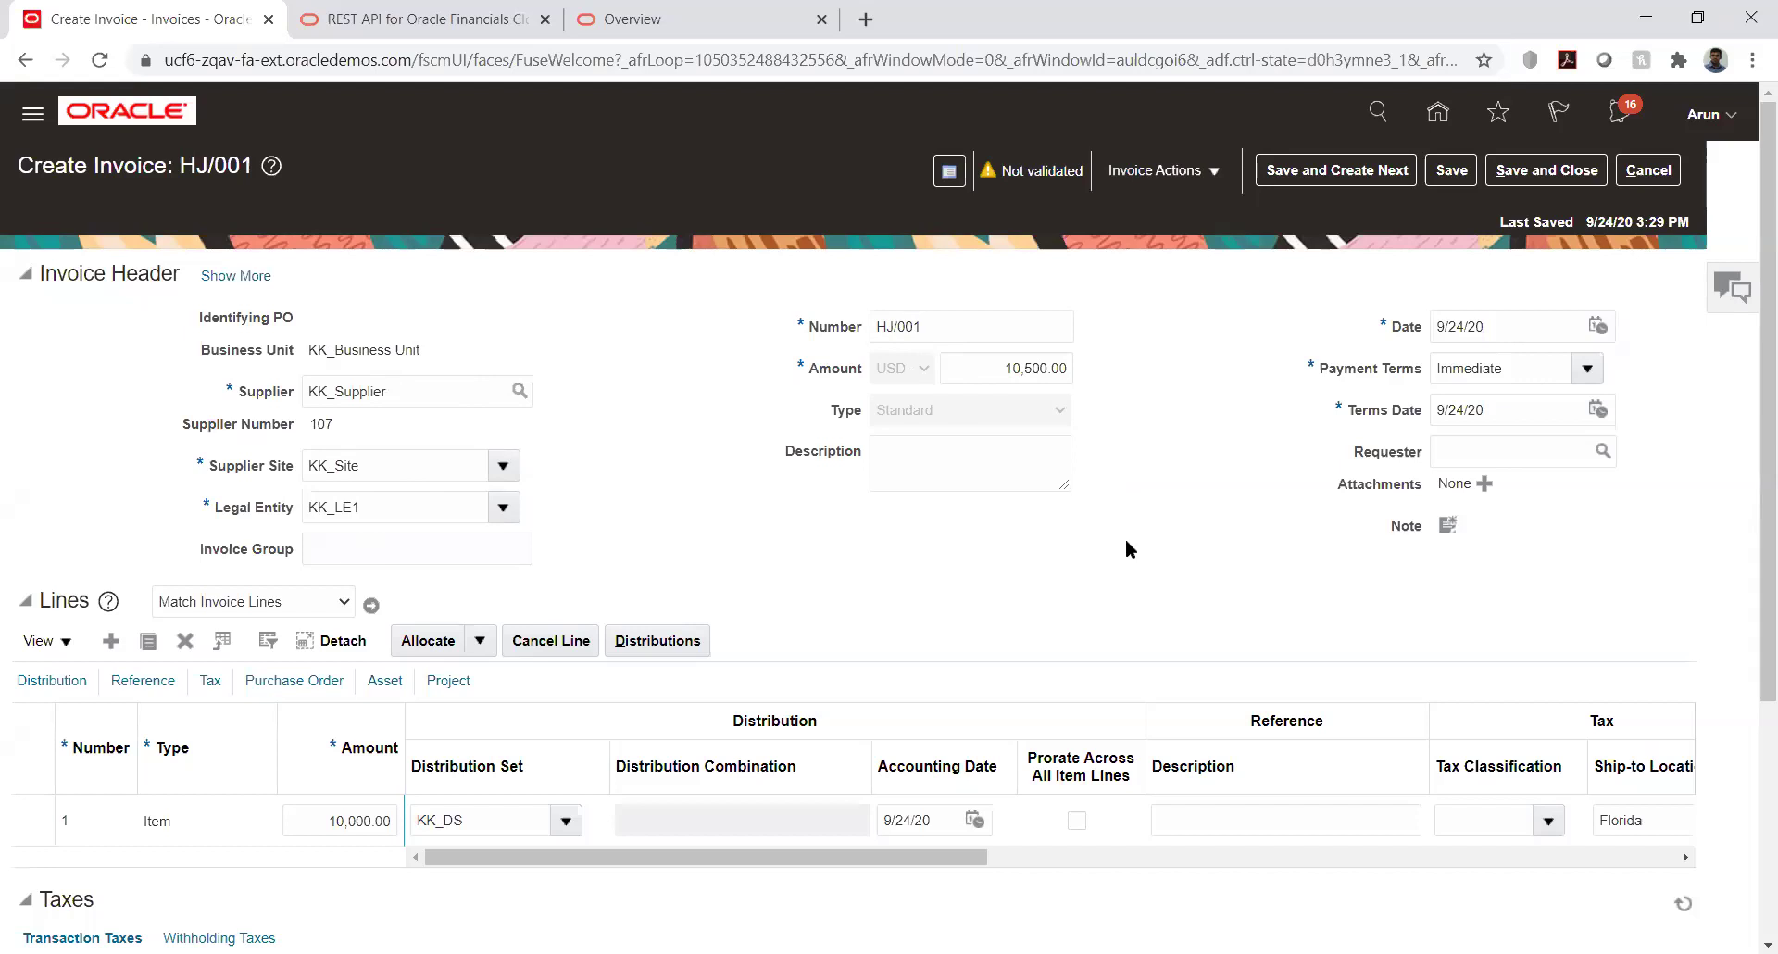
# Step: Check the invoice's tax line and totals, and run validation on the invoice again
pyautogui.click(389, 805)
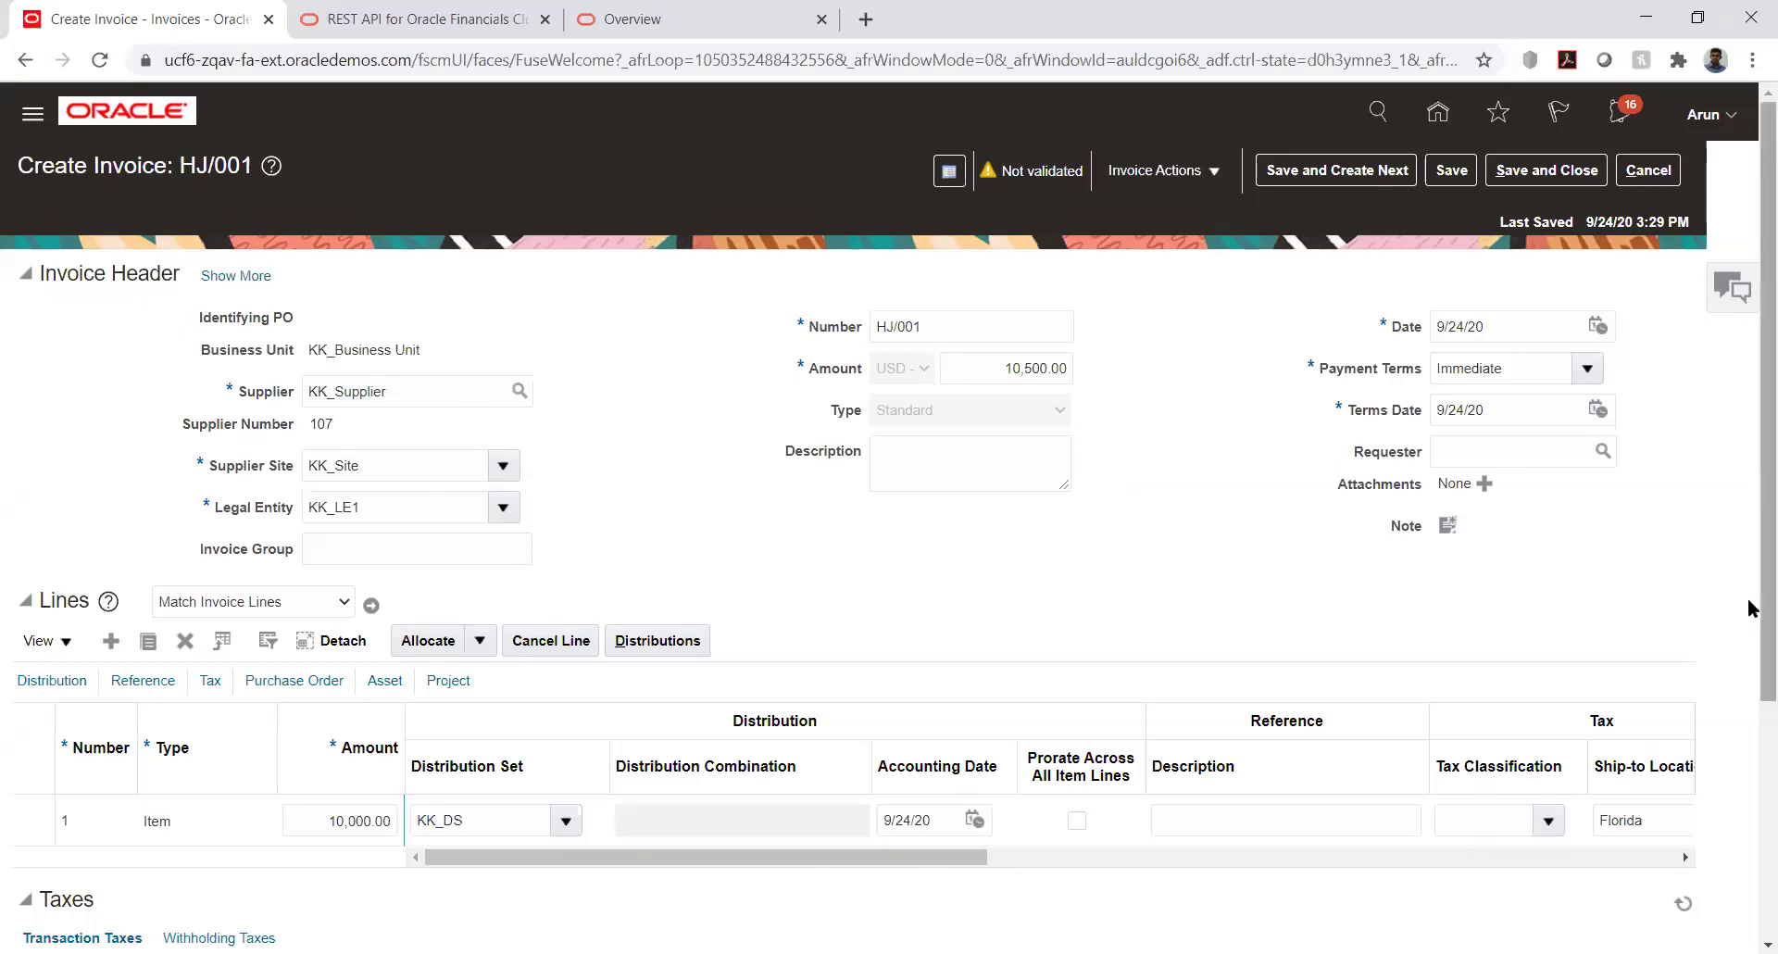
pyautogui.scroll(-4, 1748, 630)
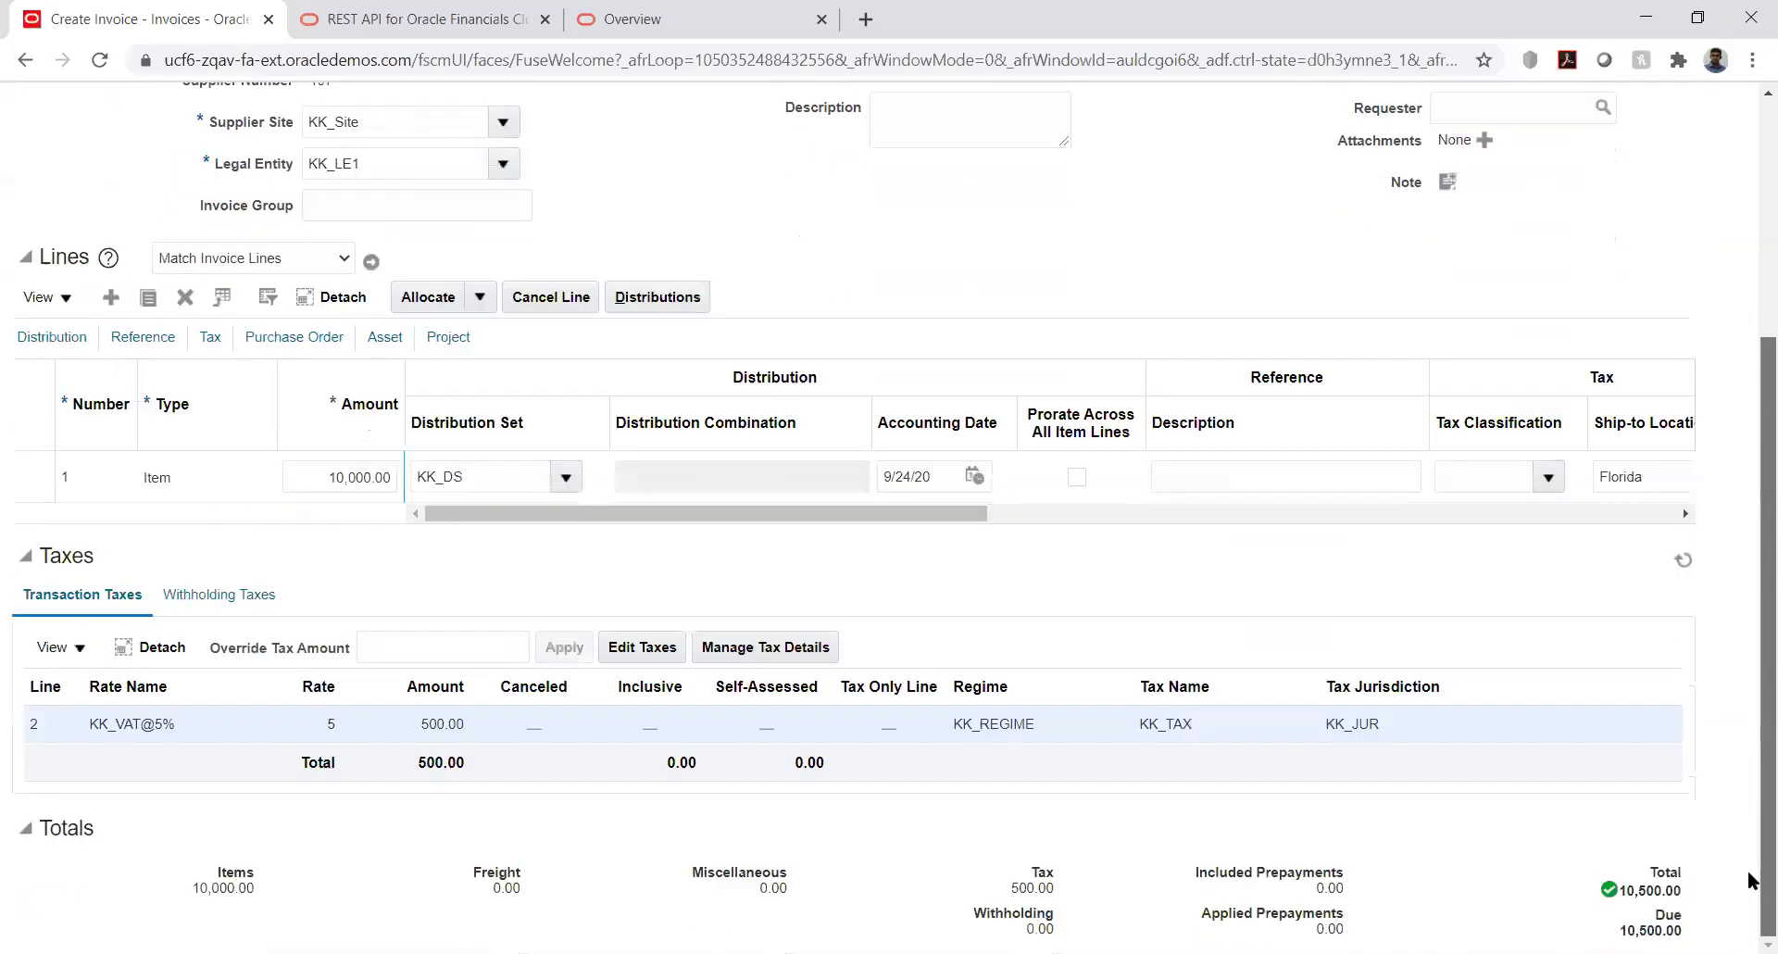
pyautogui.scroll(4, 1749, 623)
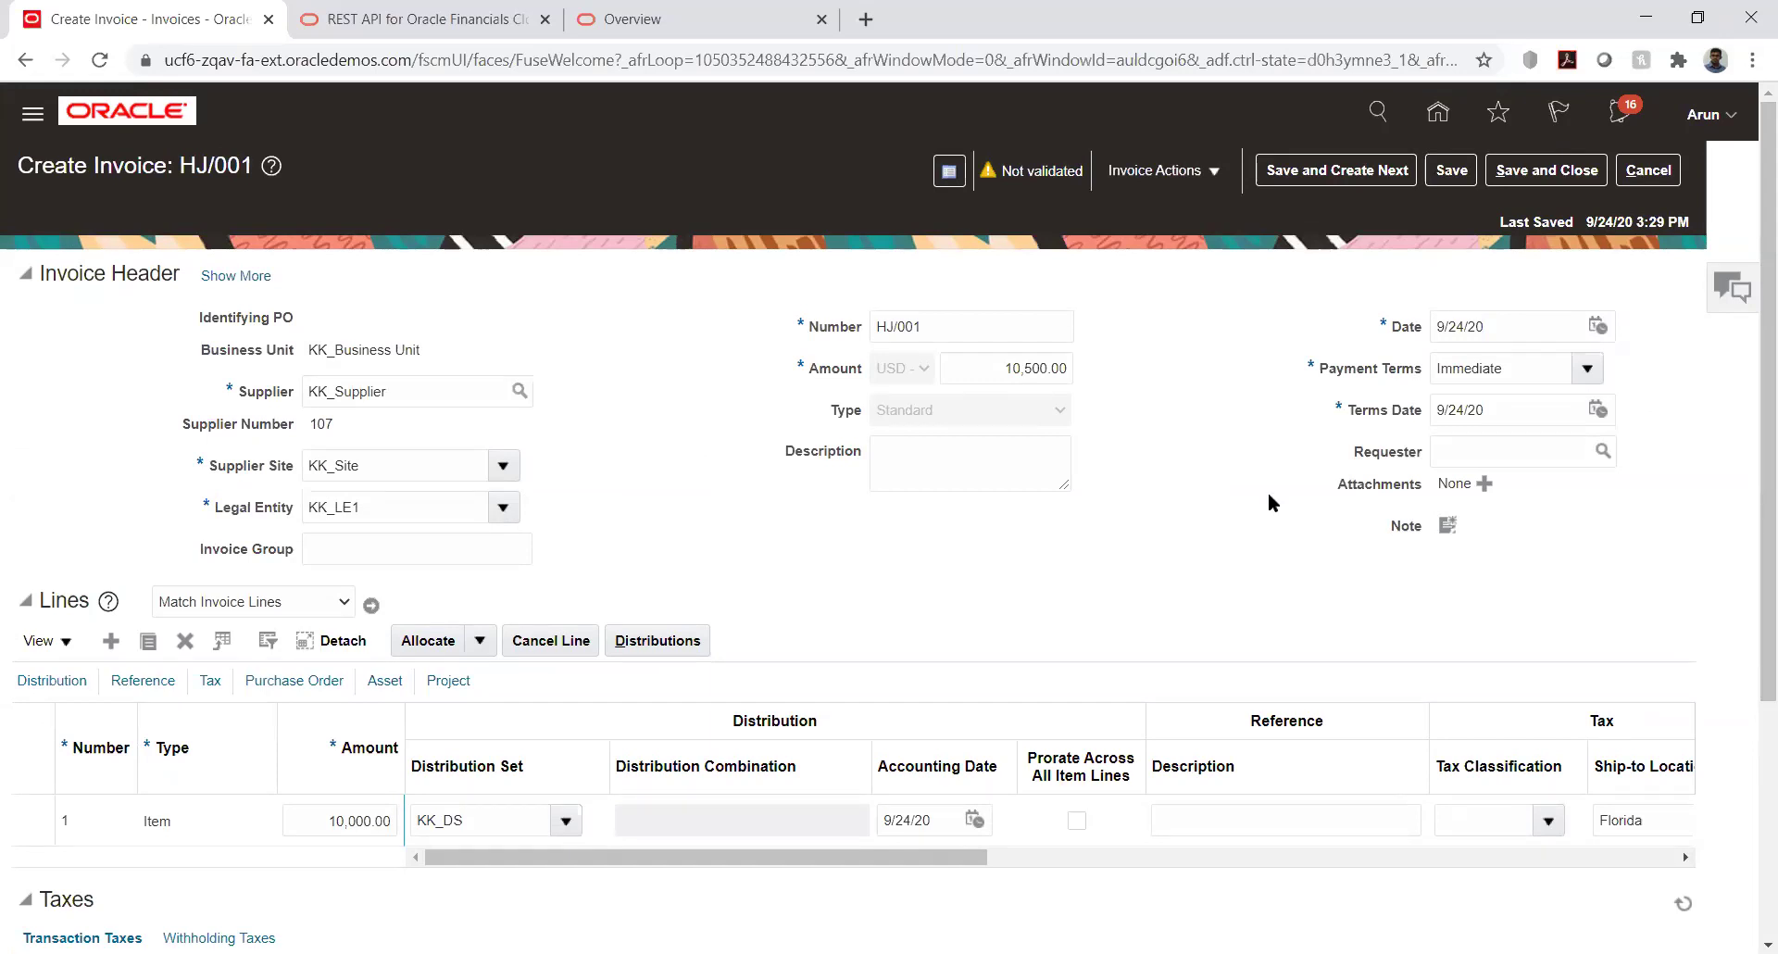
pyautogui.click(1203, 176)
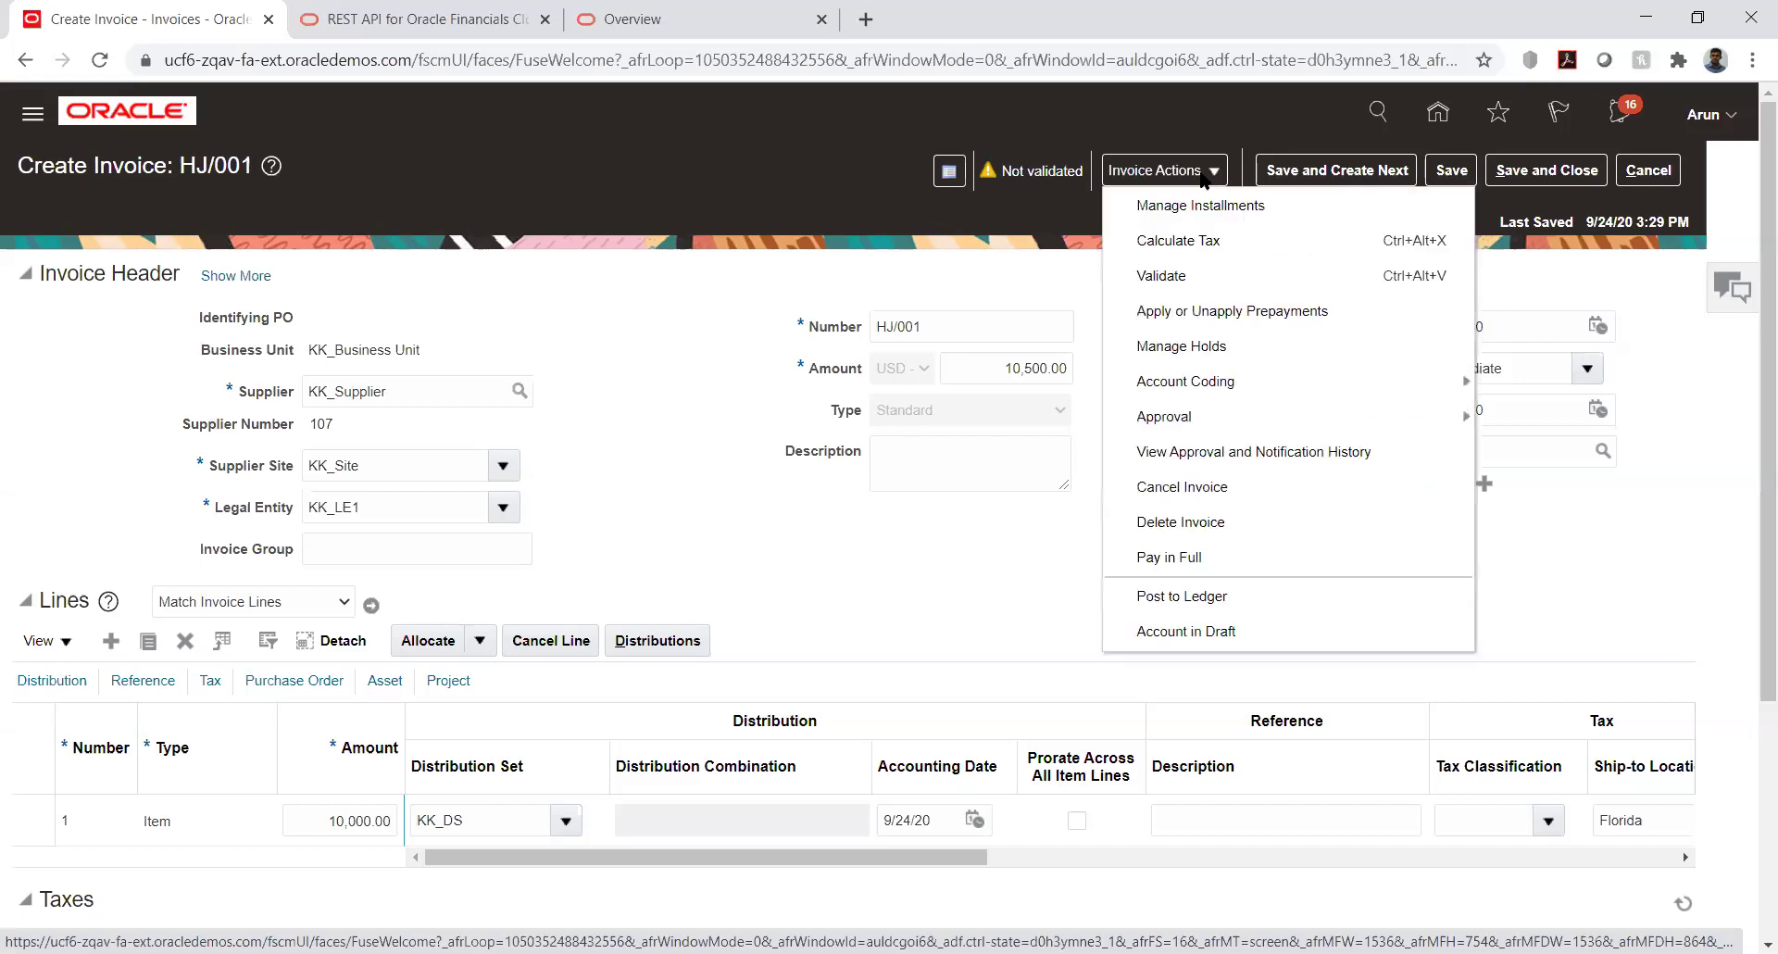
pyautogui.click(1196, 275)
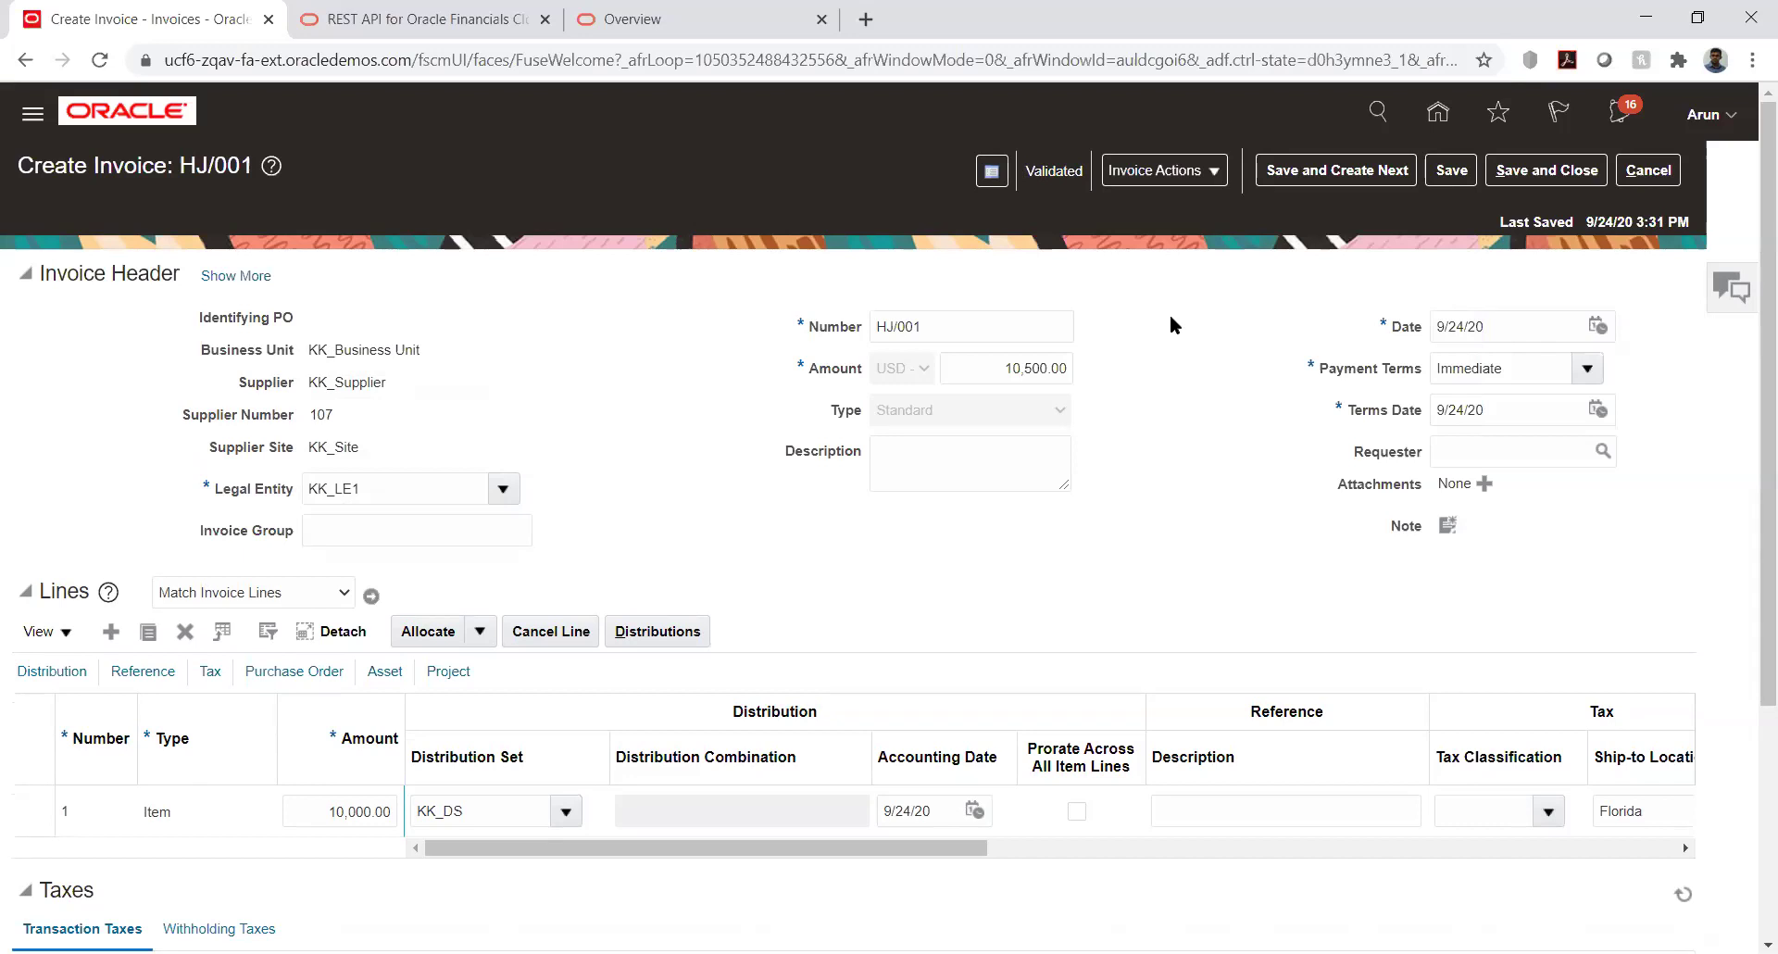
# Step: Post the validated invoice to the ledger without viewing the accounting entries
pyautogui.click(1211, 176)
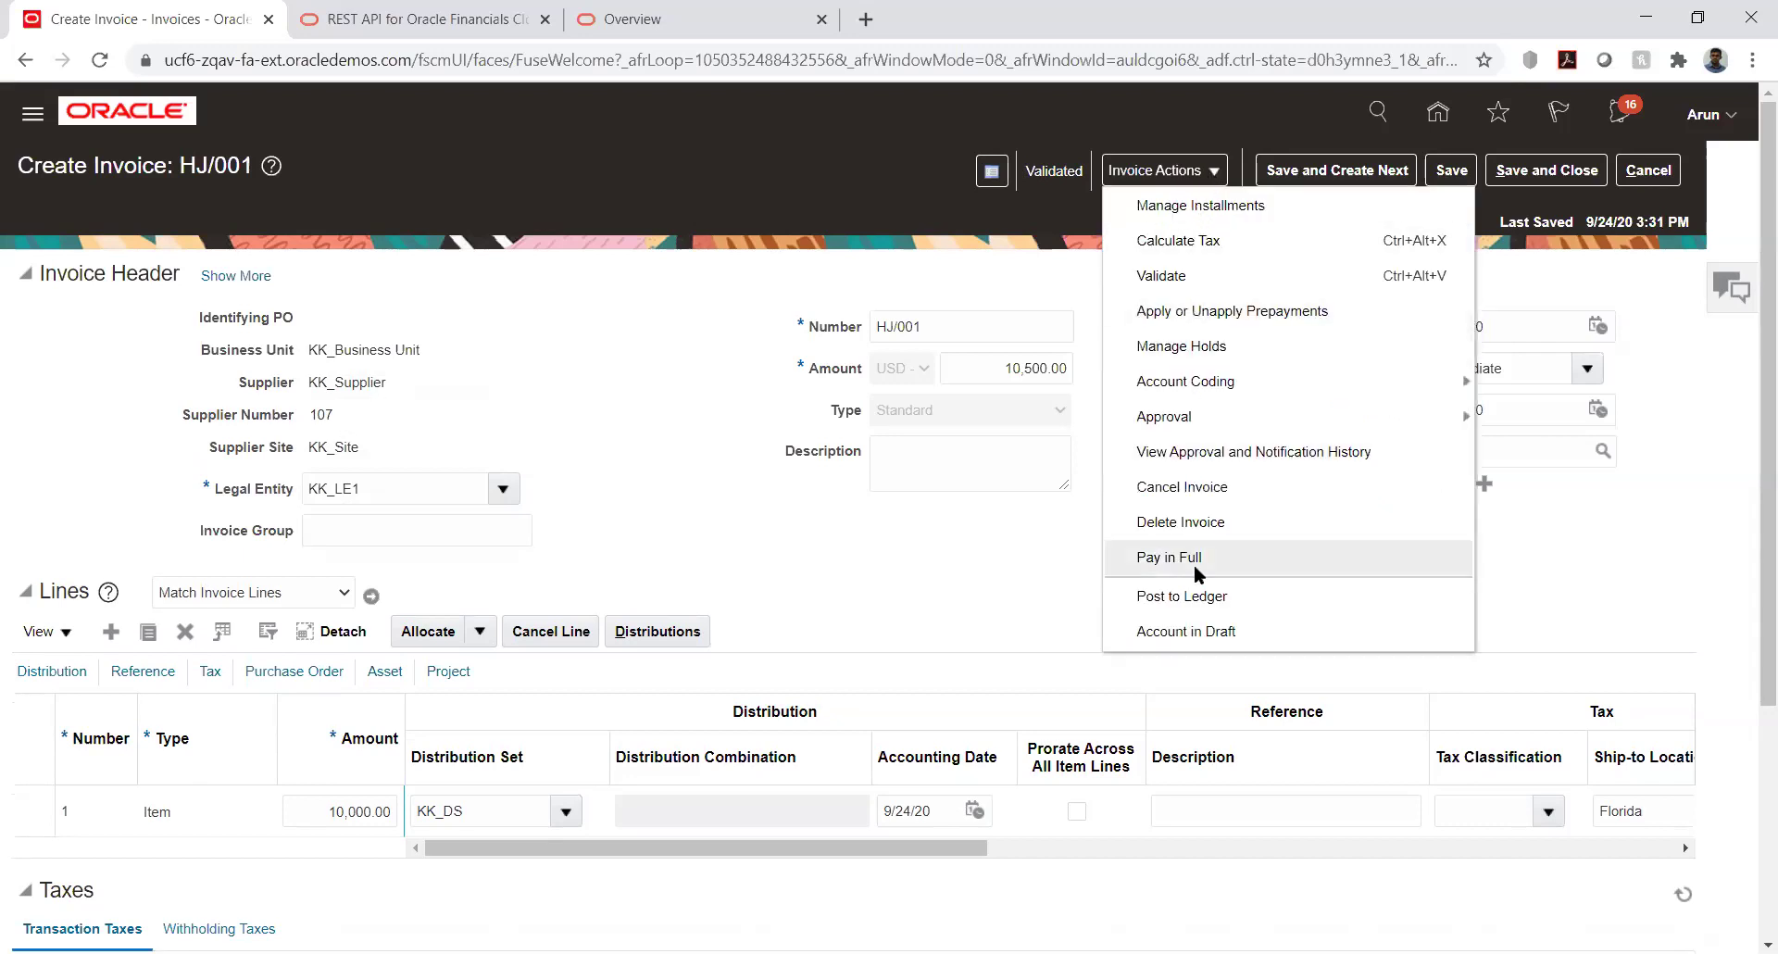
pyautogui.click(1195, 597)
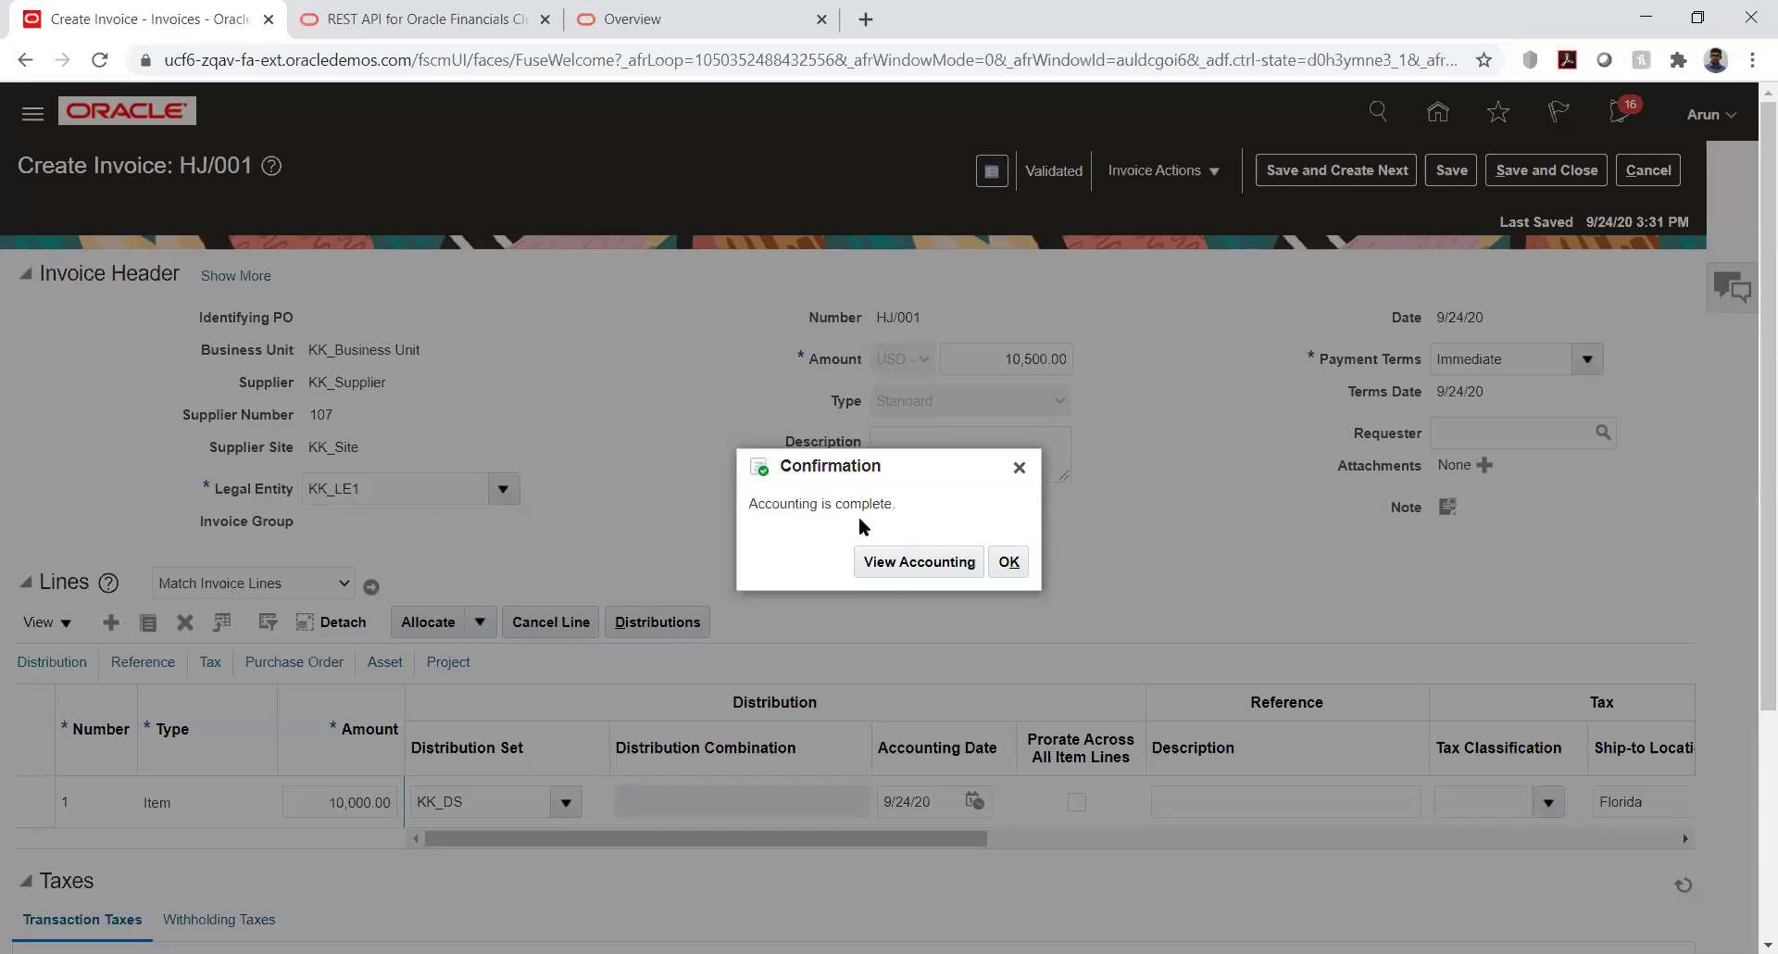
pyautogui.click(1011, 561)
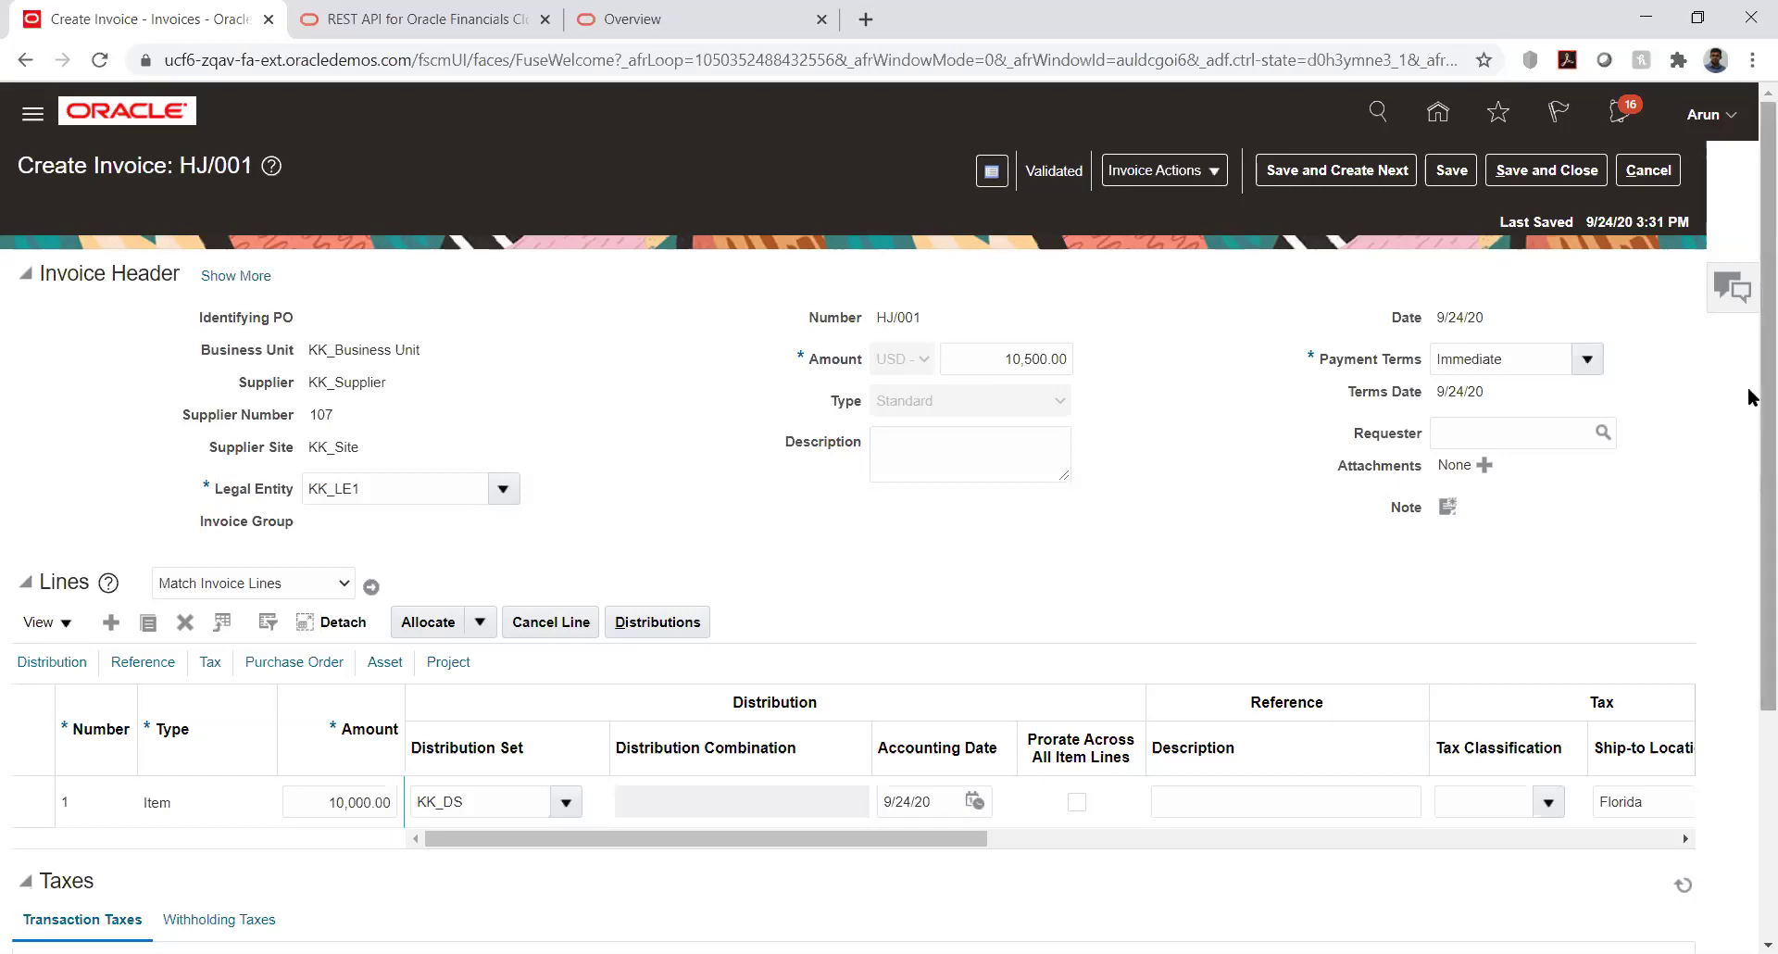
# Step: Review the posted invoice's lines and taxes, and save and close the invoice
pyautogui.scroll(-2, 1748, 398)
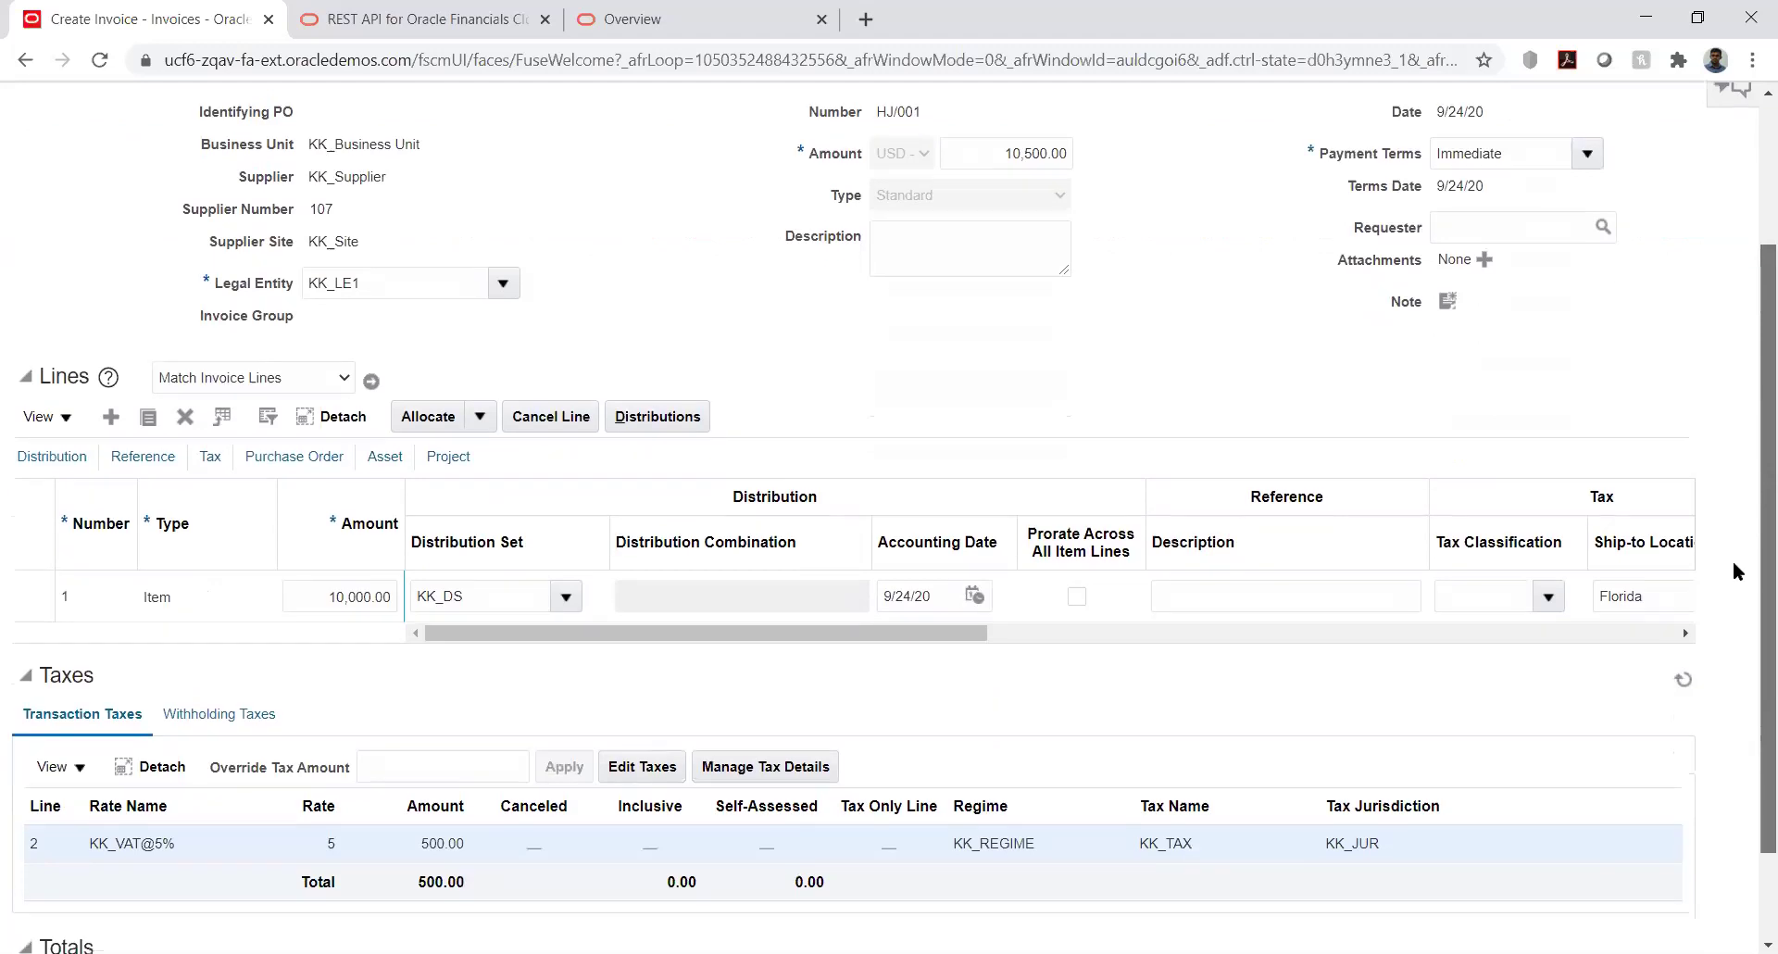
pyautogui.scroll(-1, 1731, 559)
pyautogui.scroll(4, 1737, 592)
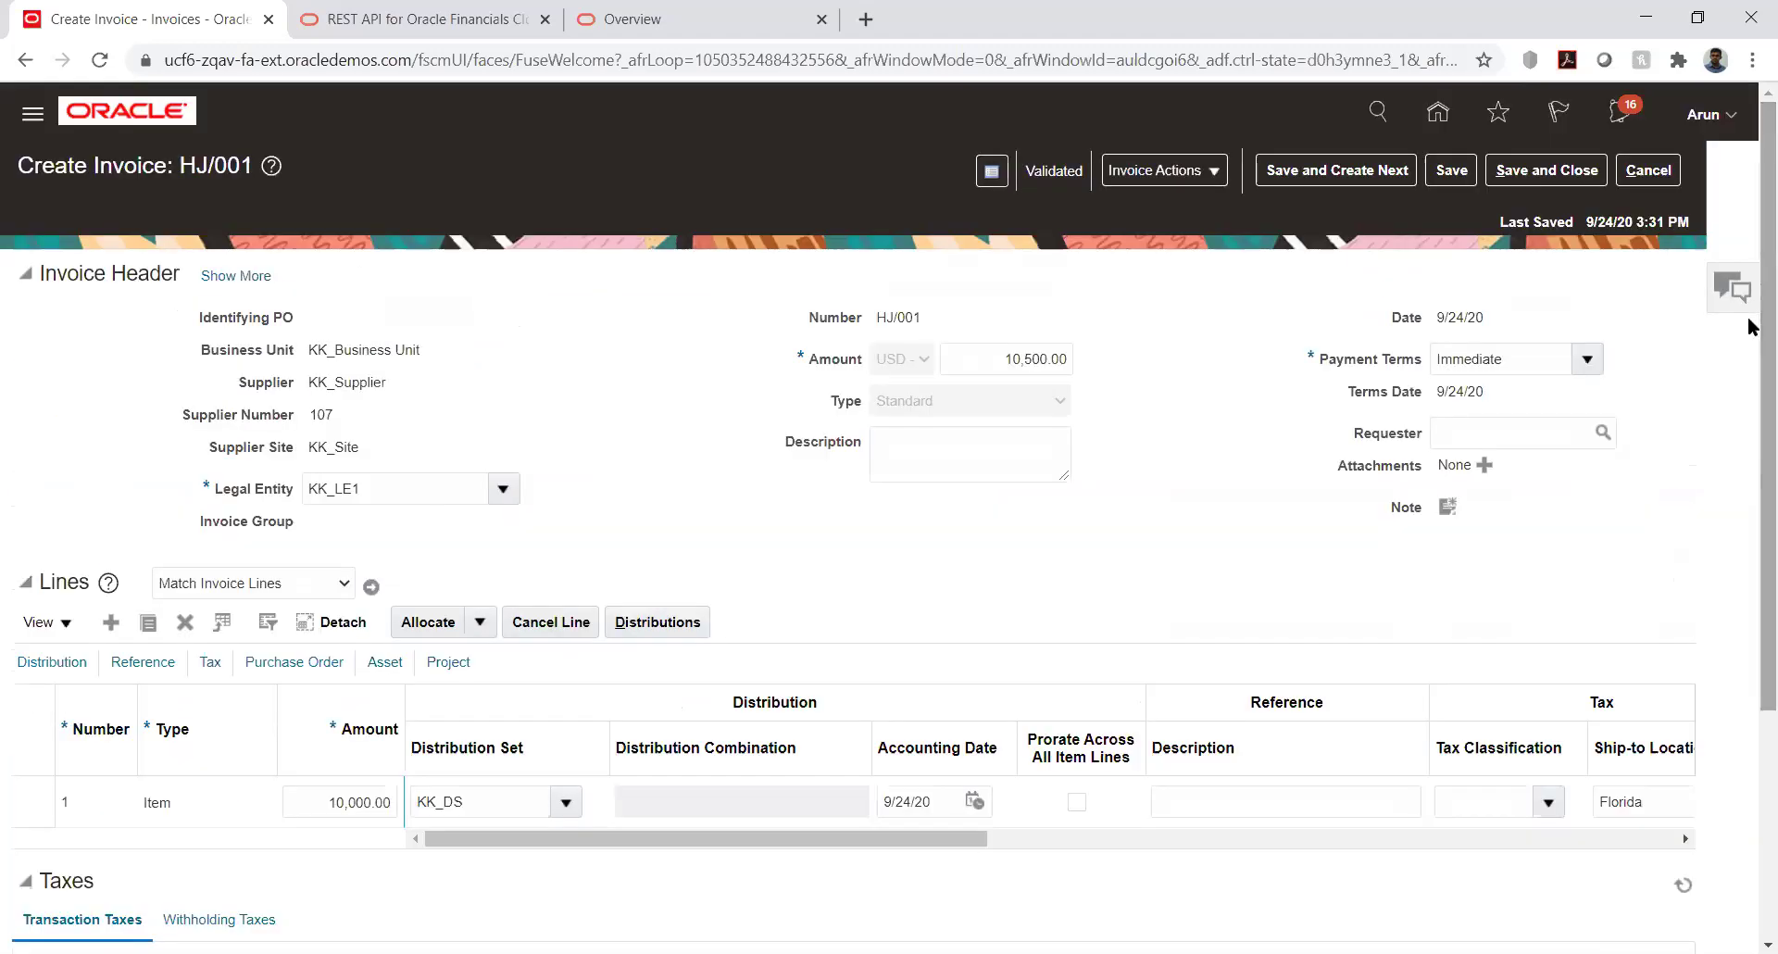
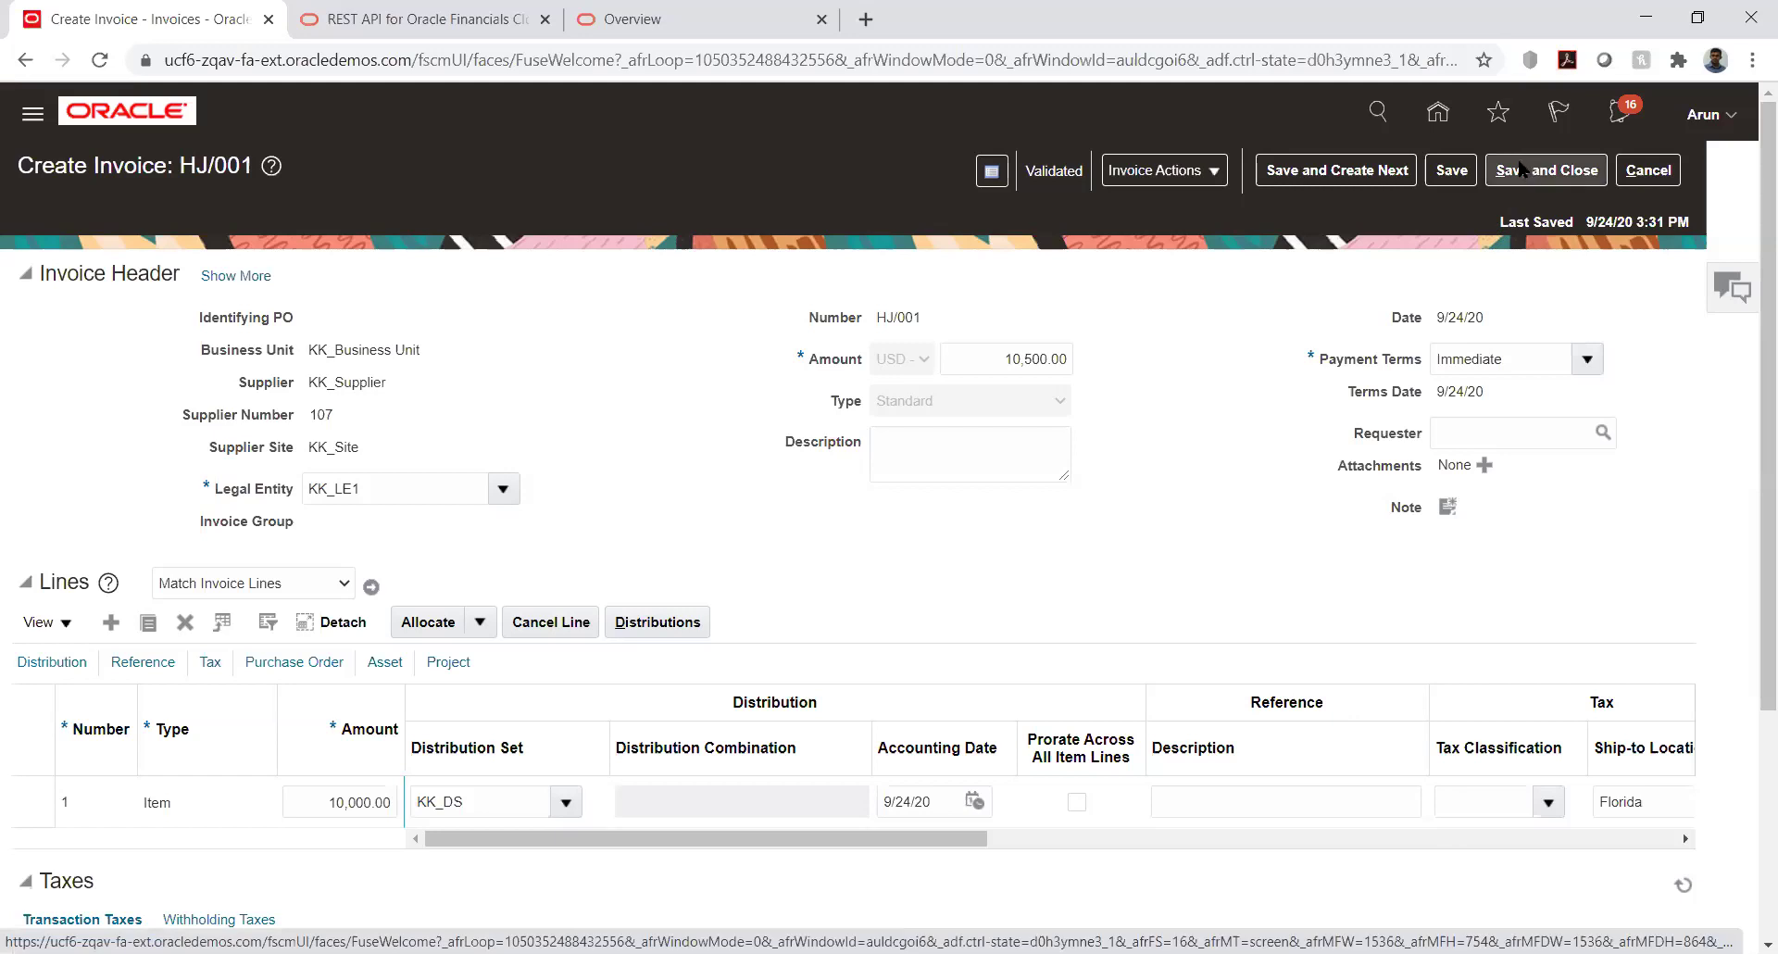
pyautogui.click(1522, 169)
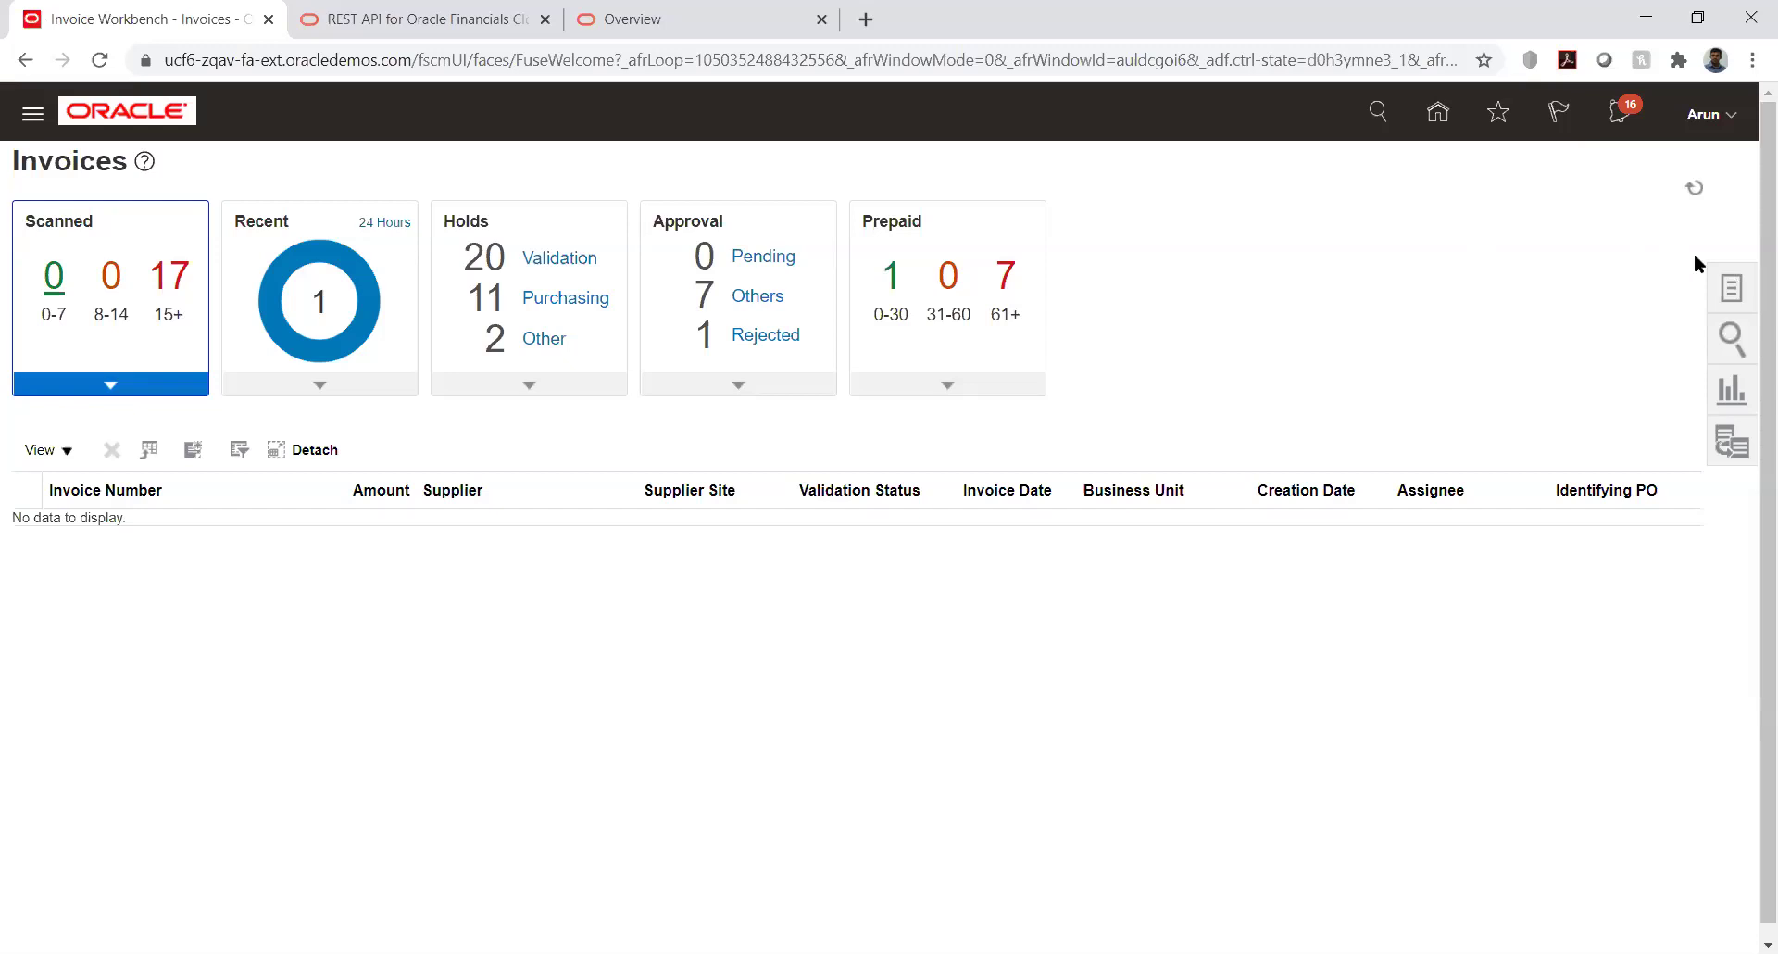
pyautogui.click(1731, 289)
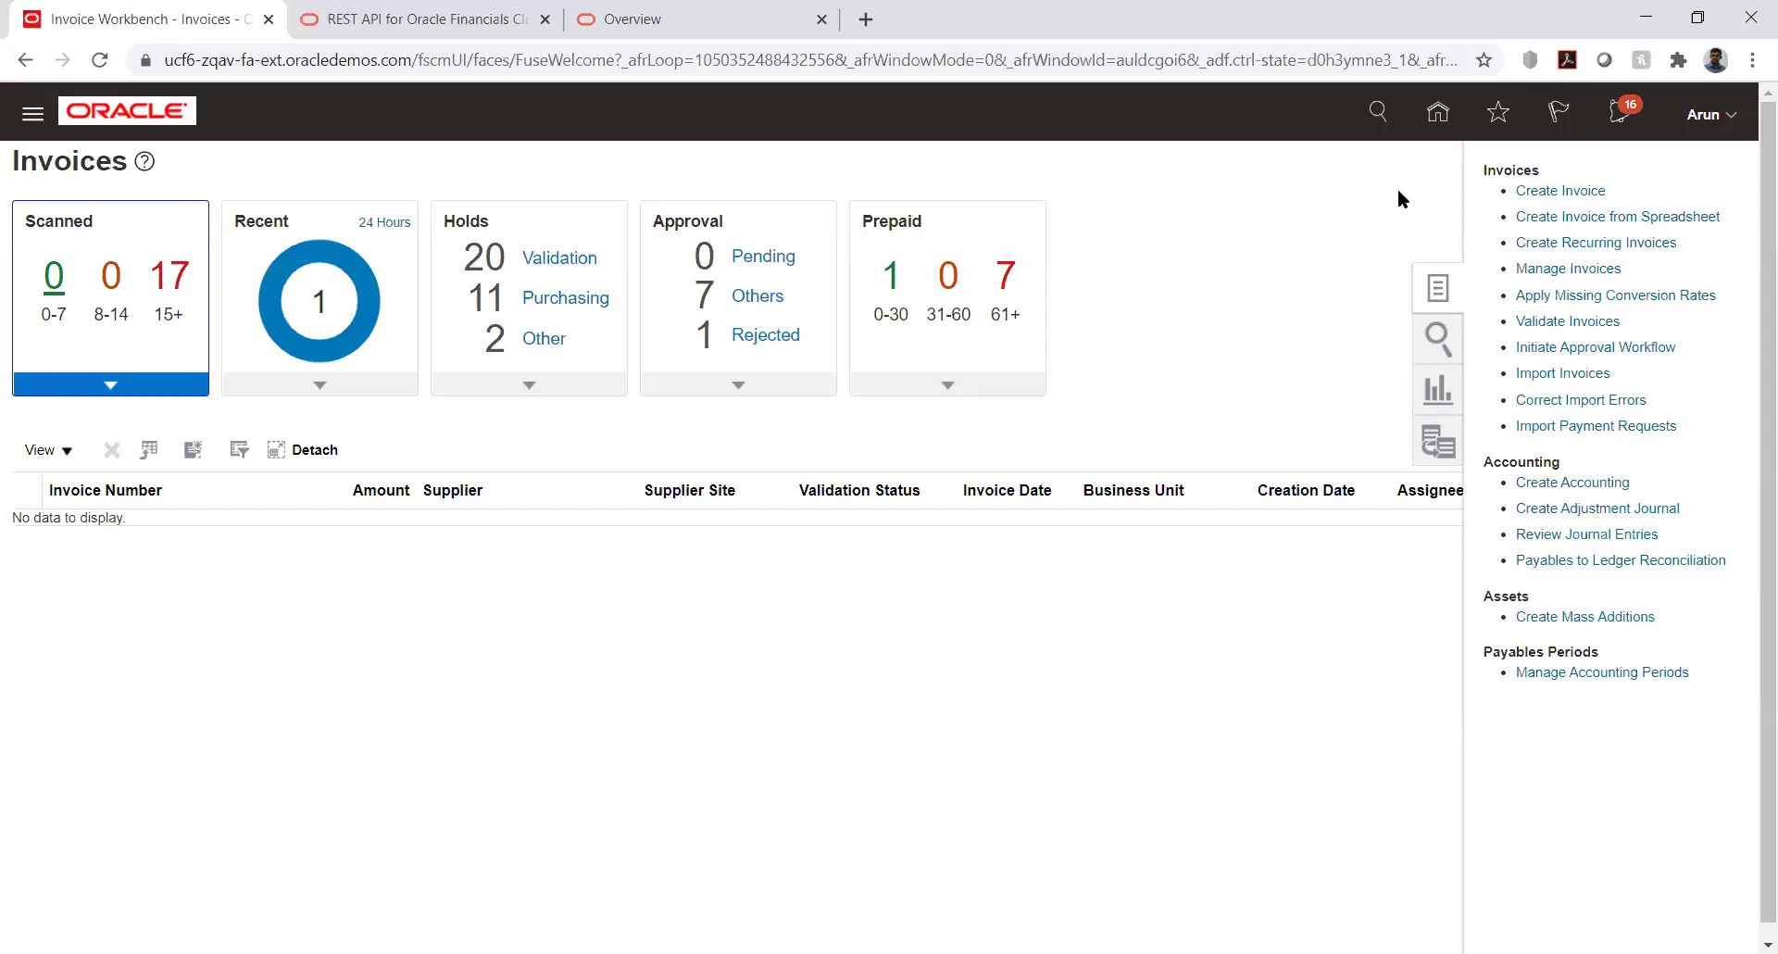
pyautogui.click(1353, 221)
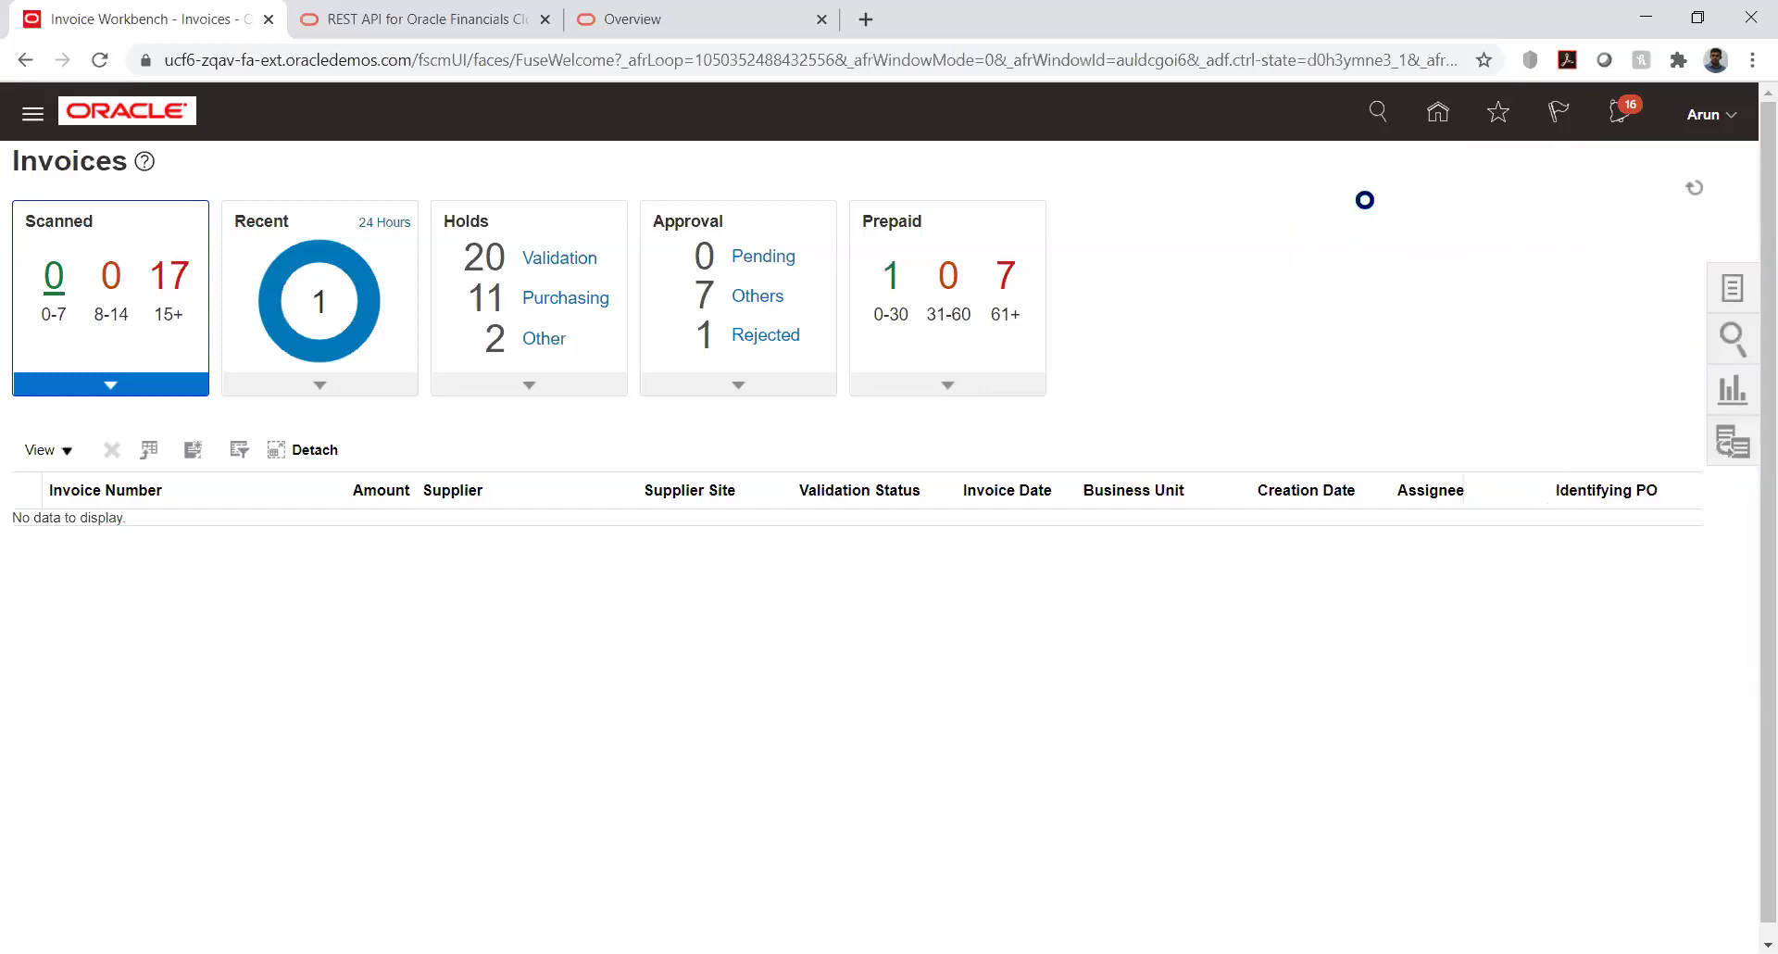
# Step: Return to the home page and open Reports and Analytics from the Tools group
pyautogui.click(1437, 120)
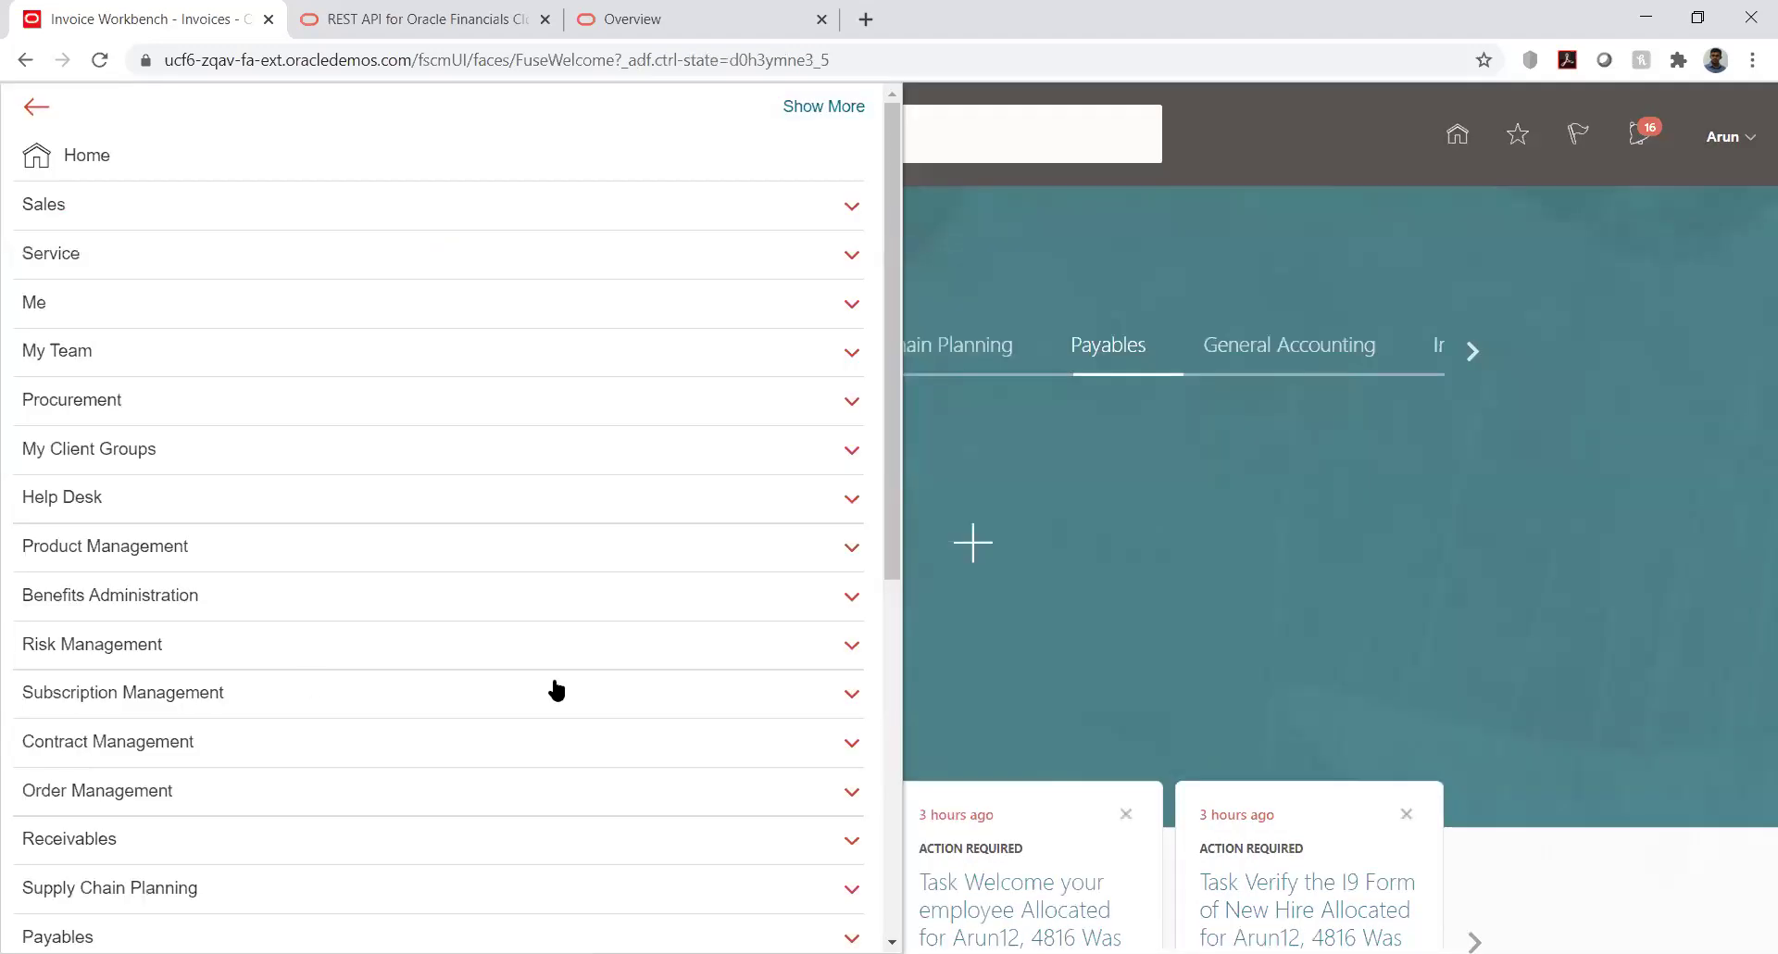
pyautogui.moveTo(891, 543); pyautogui.dragTo(796, 889)
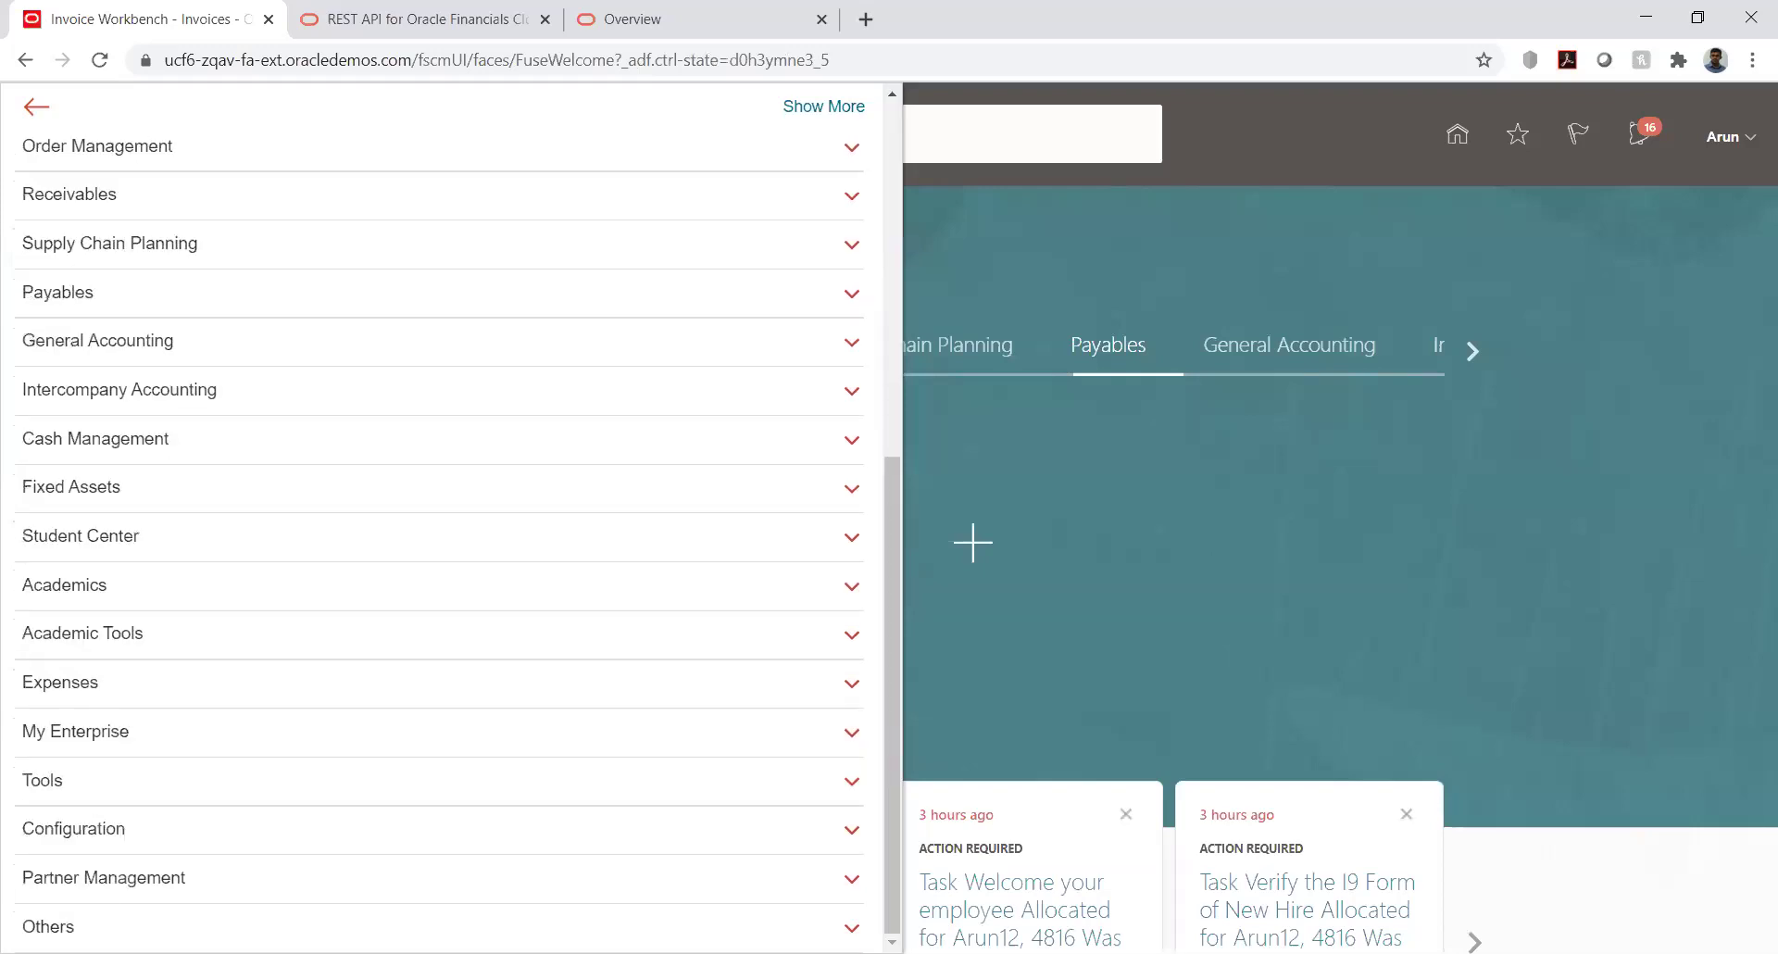
pyautogui.click(386, 780)
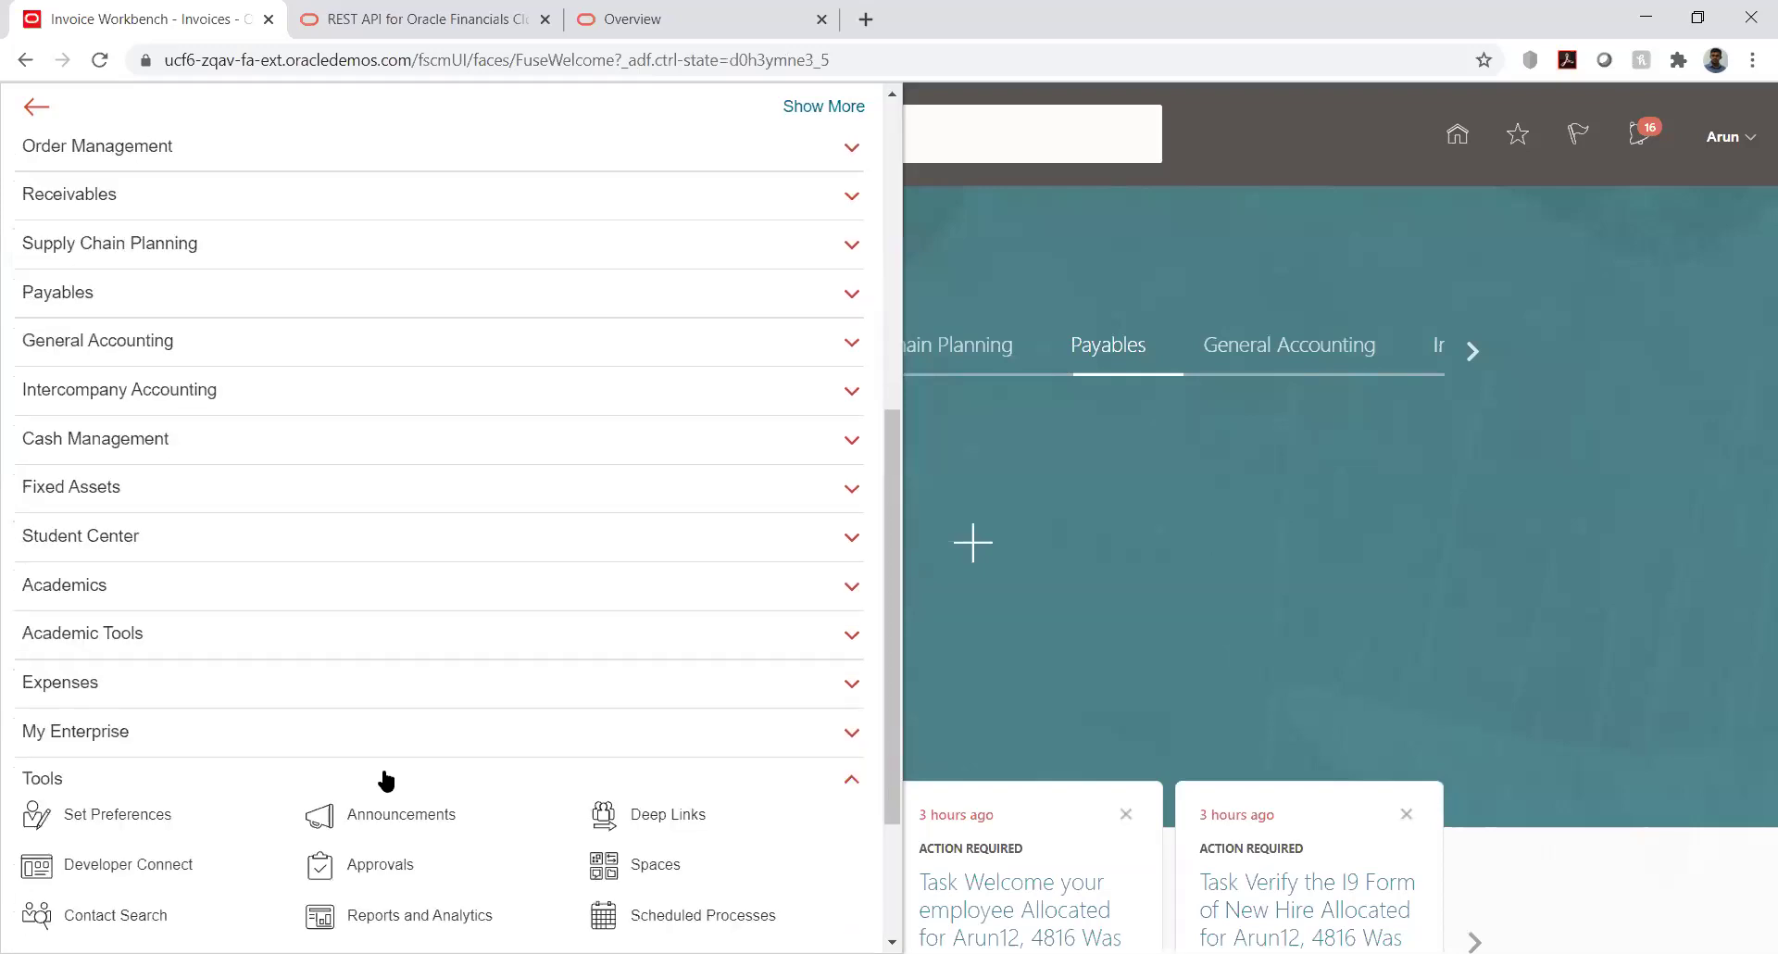
pyautogui.scroll(-2, 386, 778)
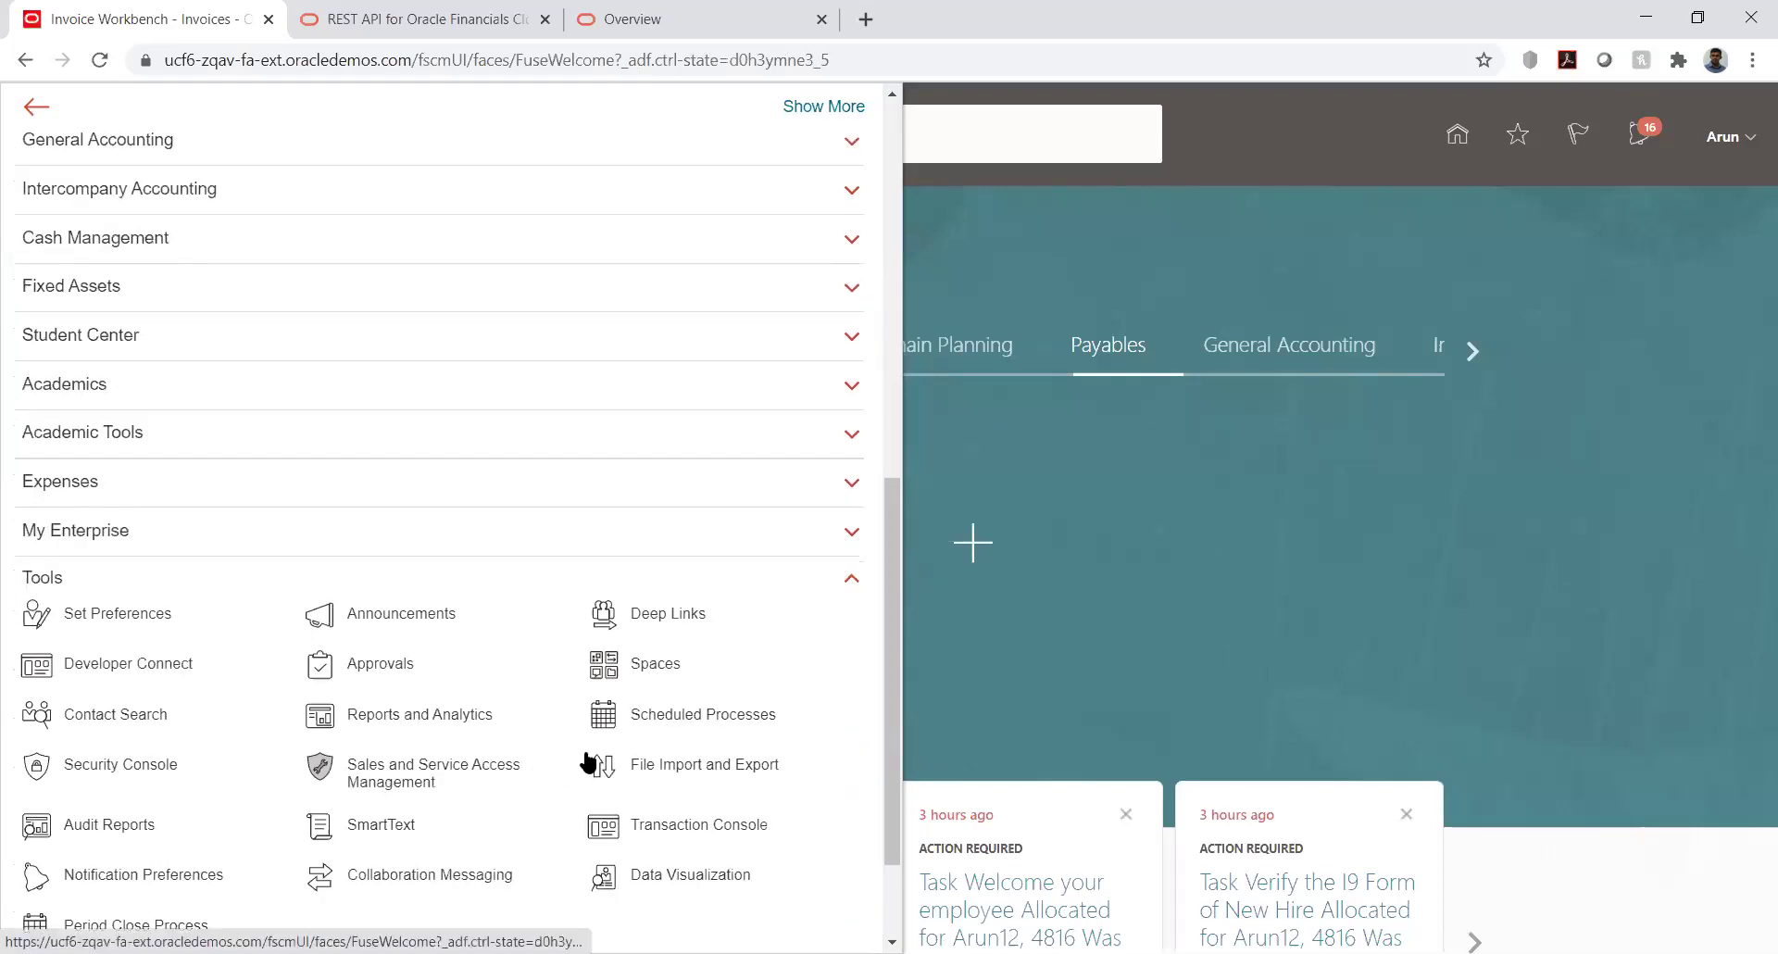
pyautogui.click(456, 720)
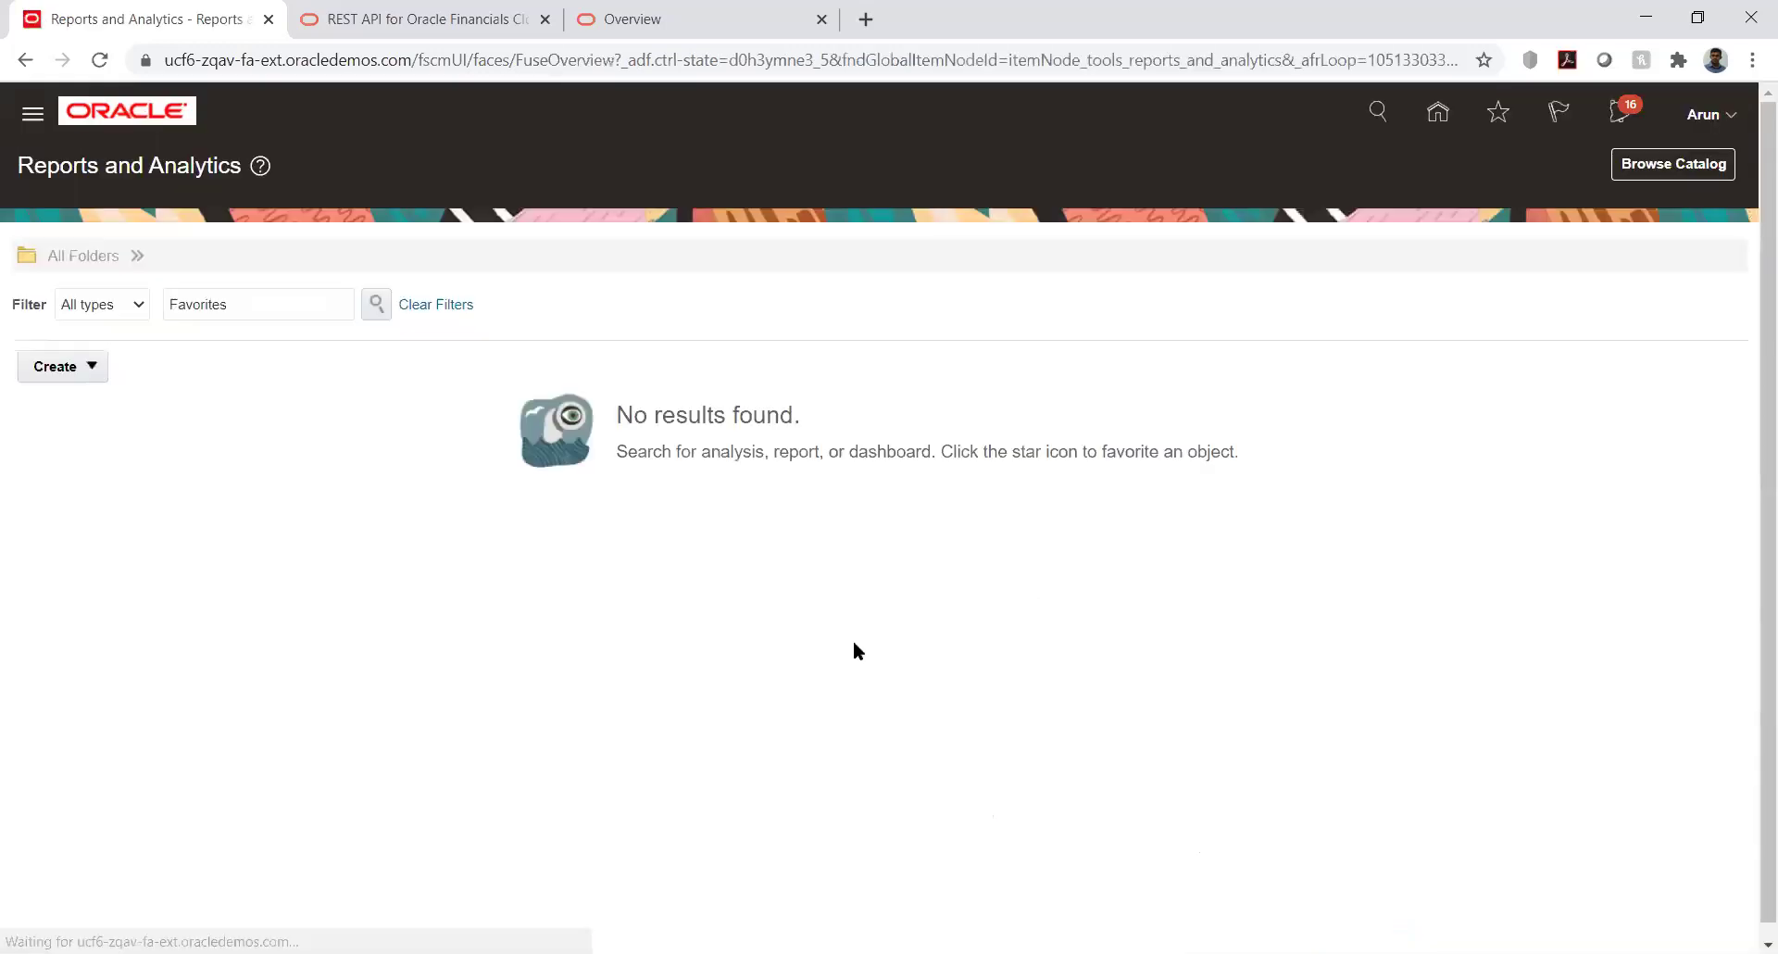
# Step: Start a new report to open BI Publisher, and cancel out of the report creation wizard
pyautogui.click(90, 370)
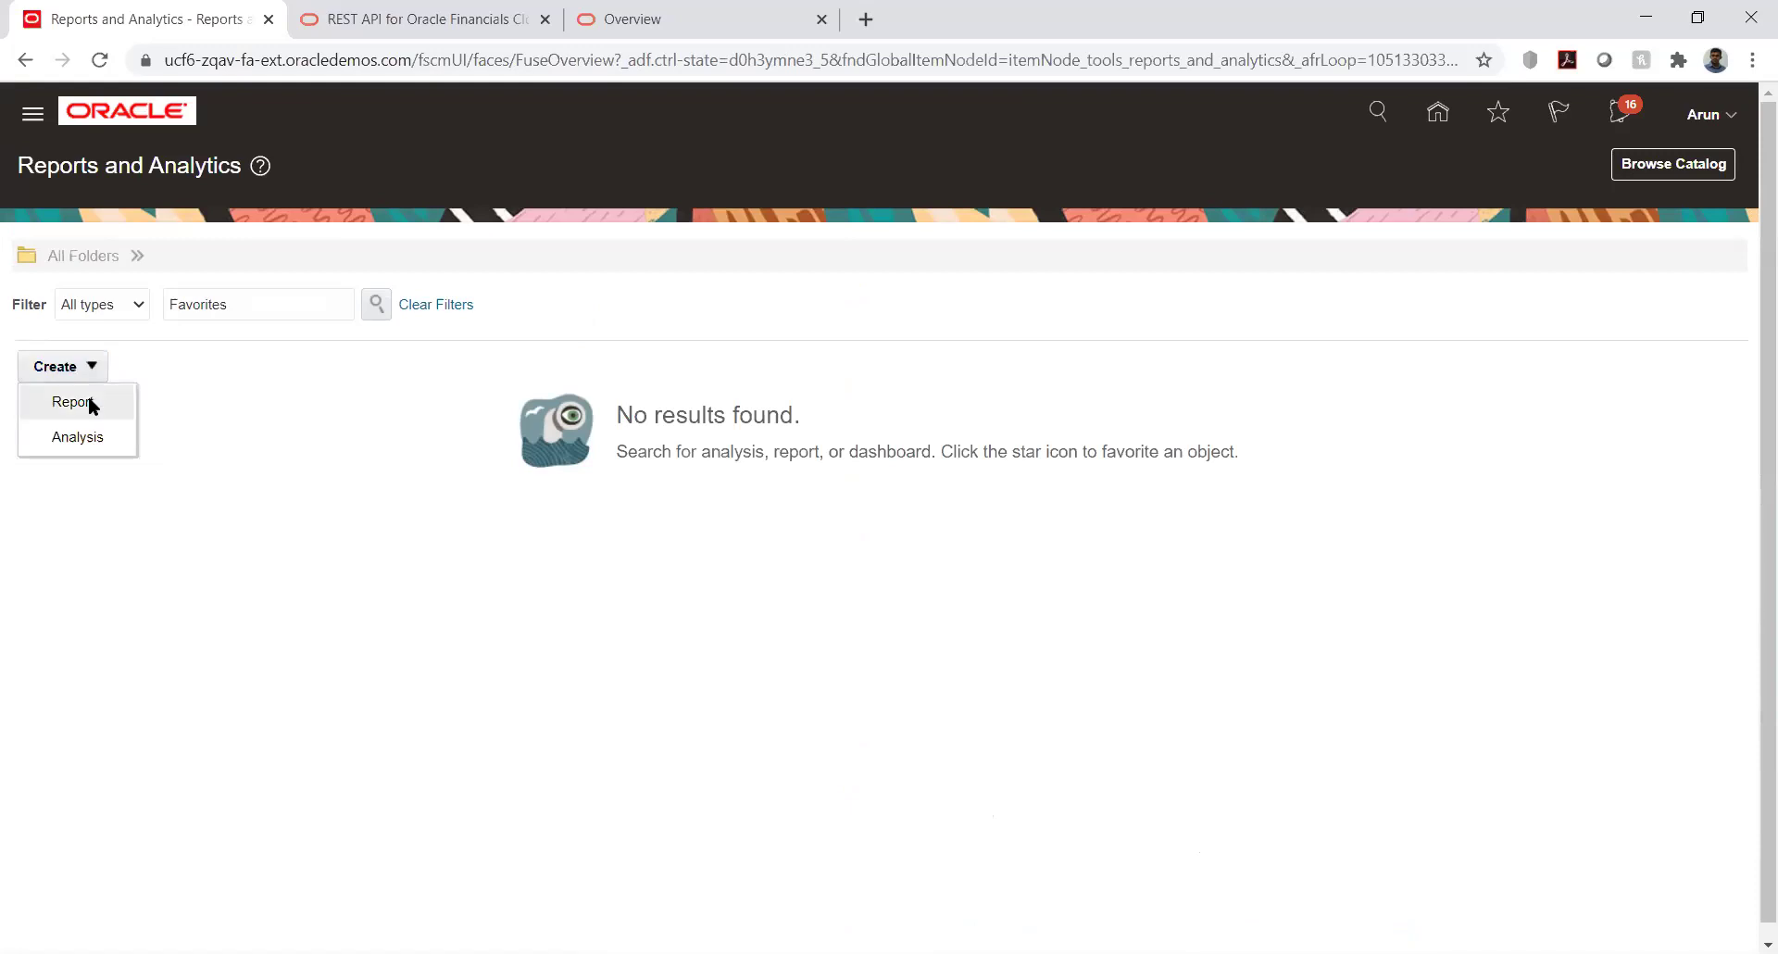
pyautogui.click(89, 405)
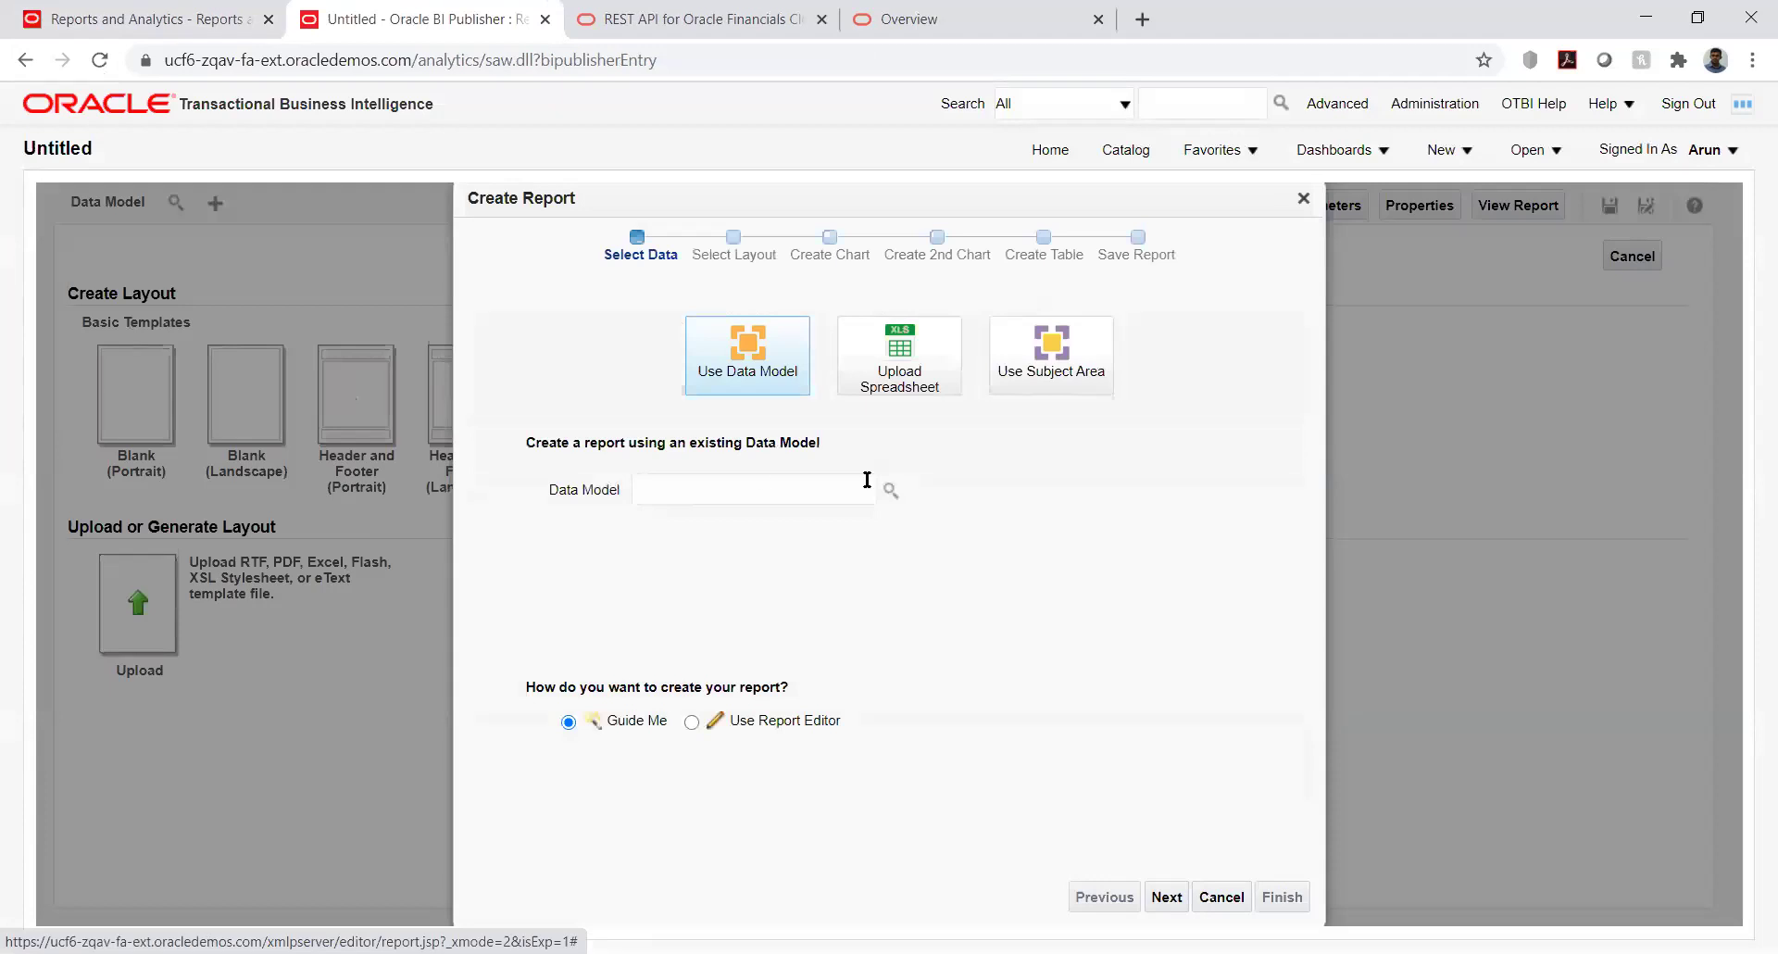
pyautogui.click(1303, 198)
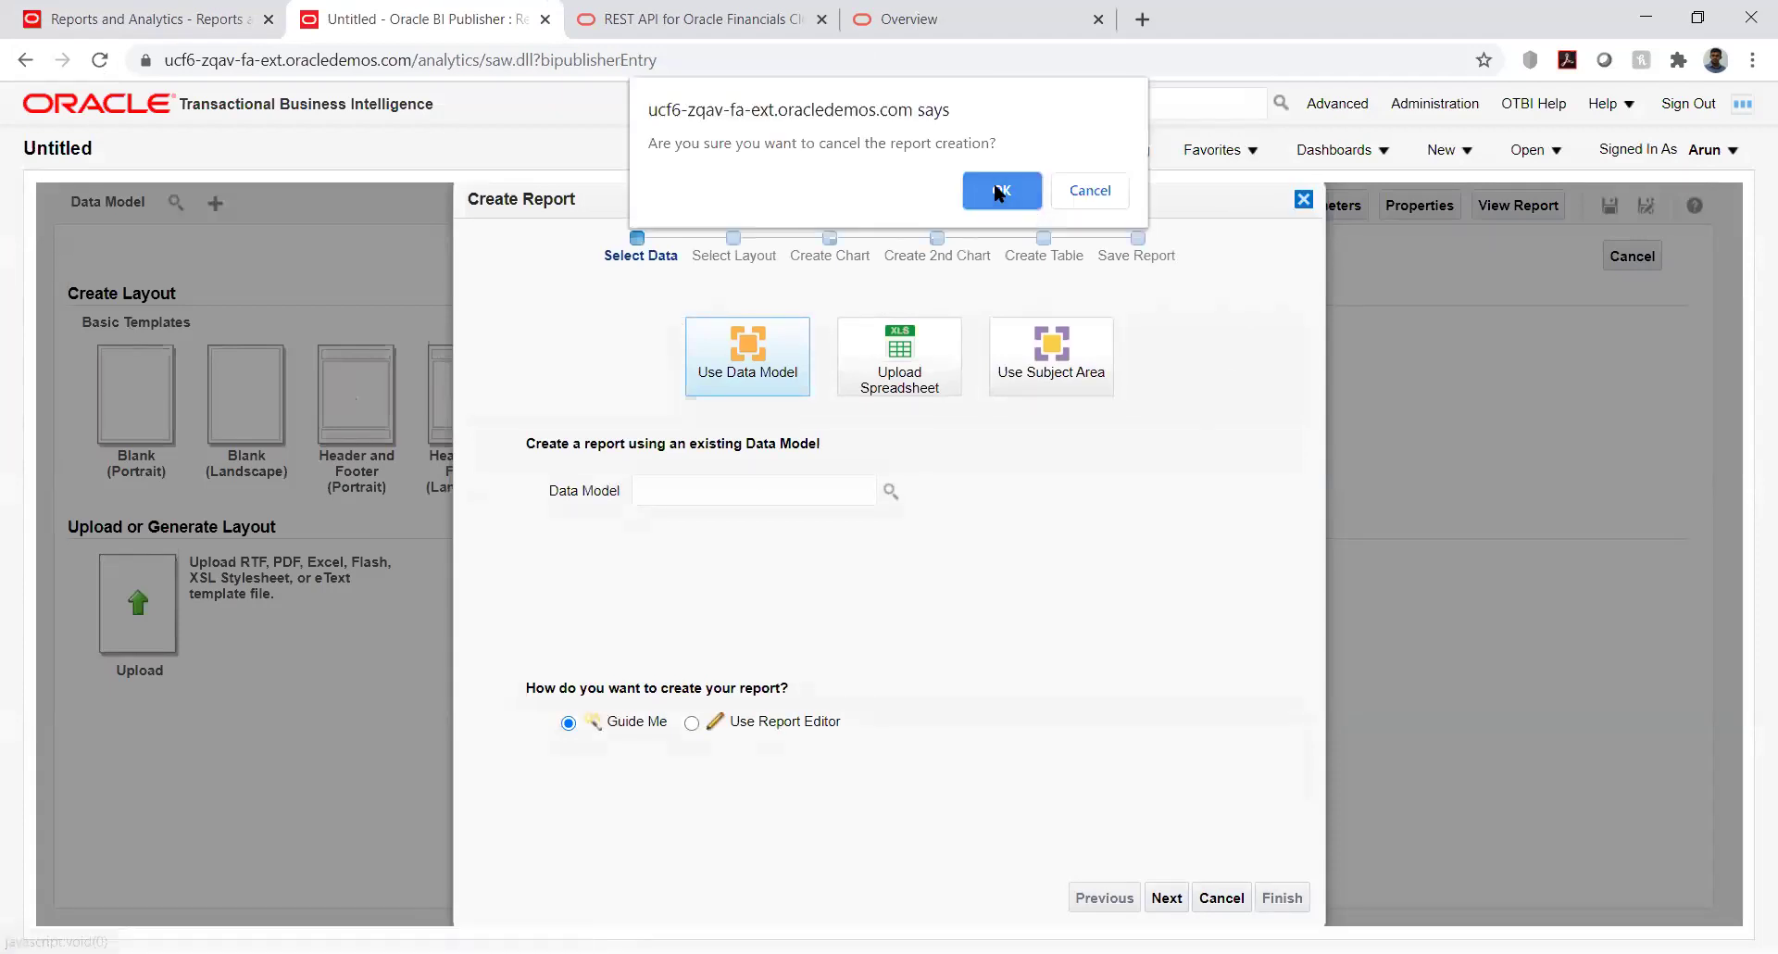
pyautogui.click(998, 186)
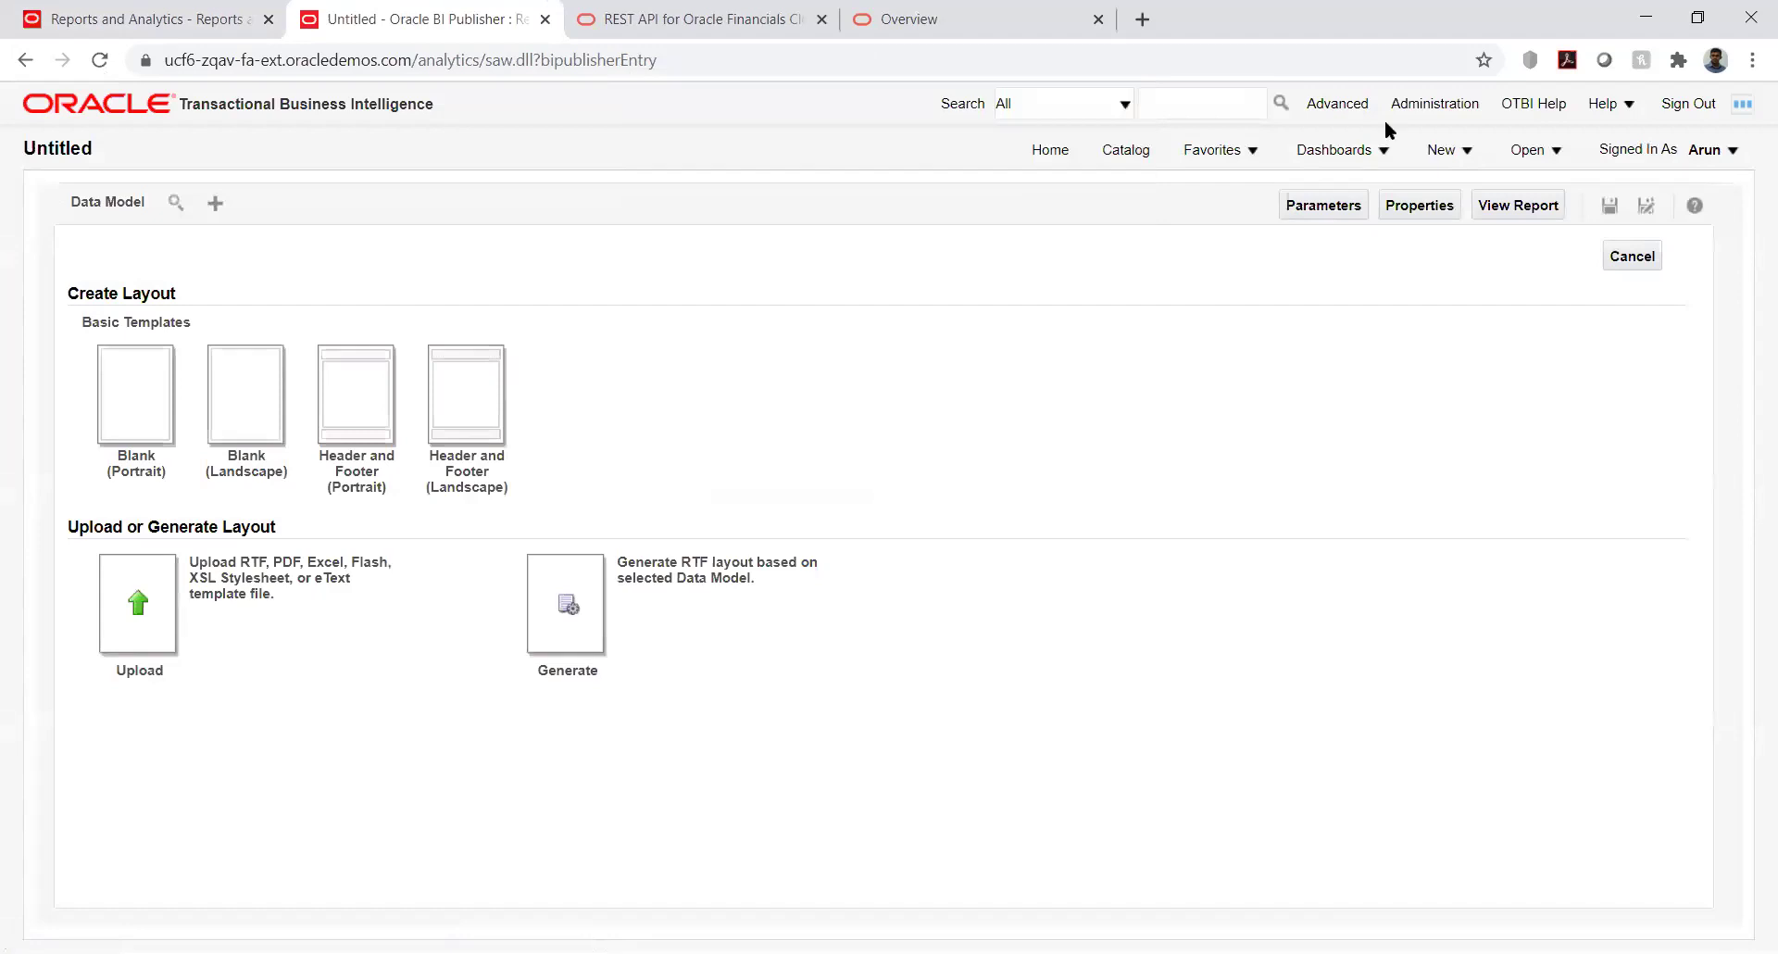
# Step: Open the Manage Privileges page in BI Administration and look through the privileges and their assigned roles
pyautogui.click(1455, 107)
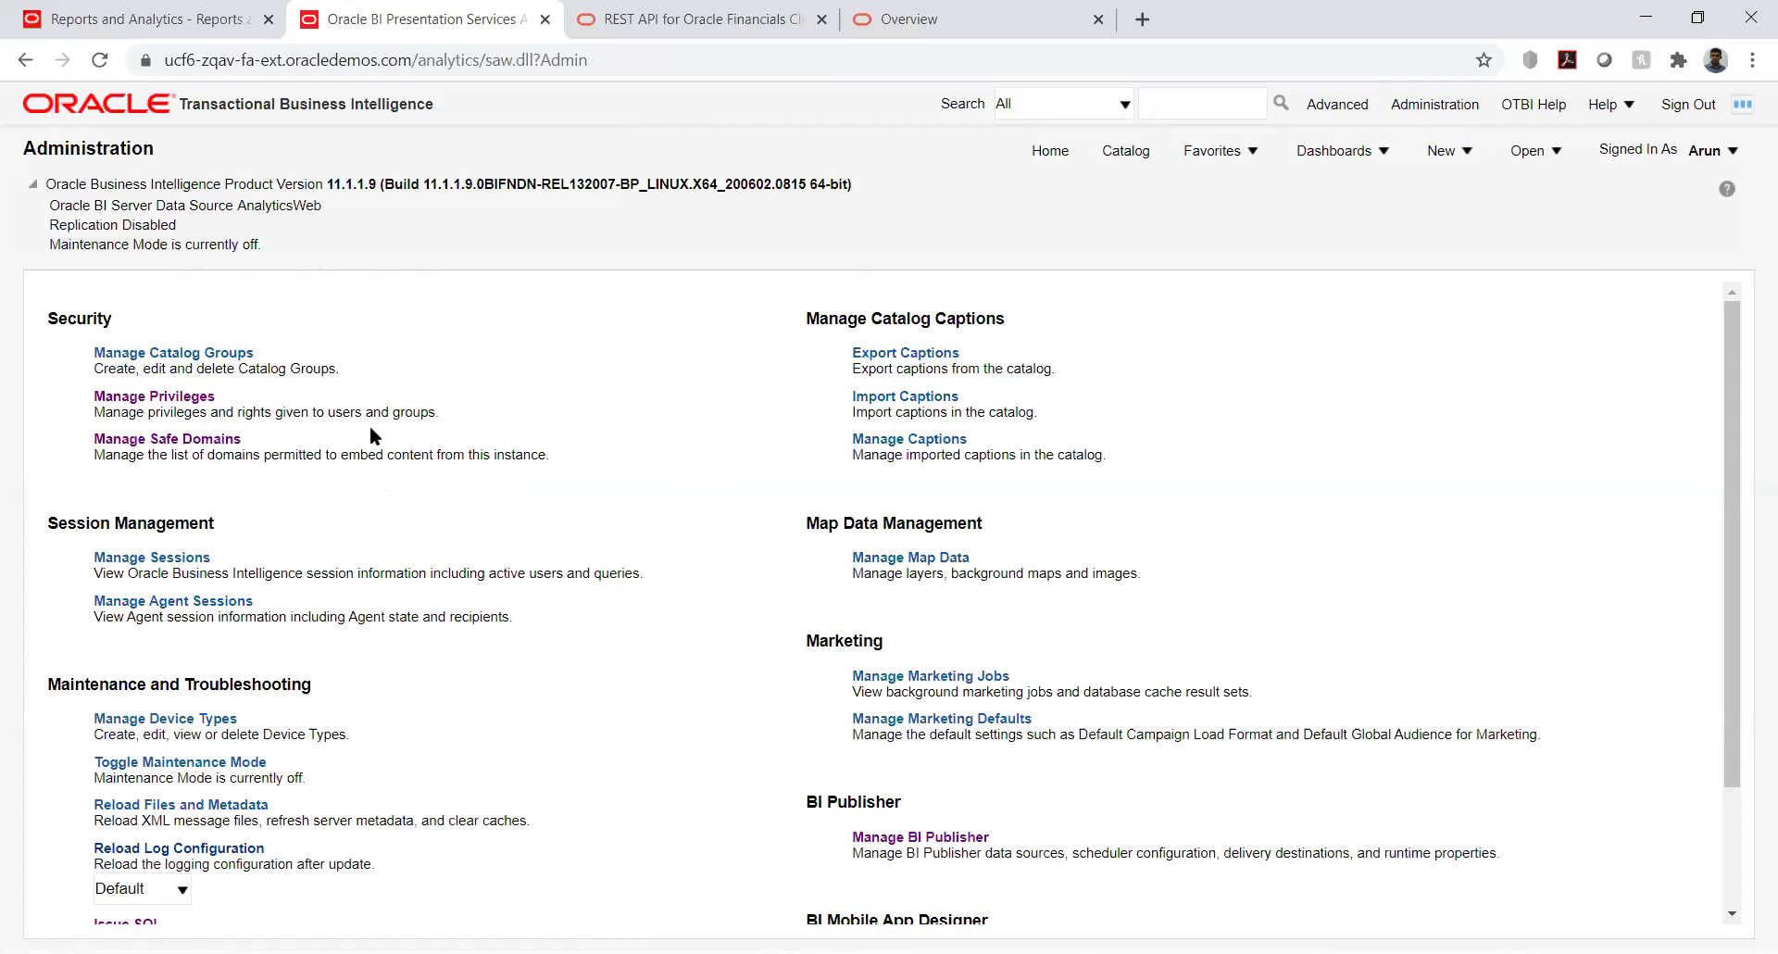
pyautogui.click(159, 404)
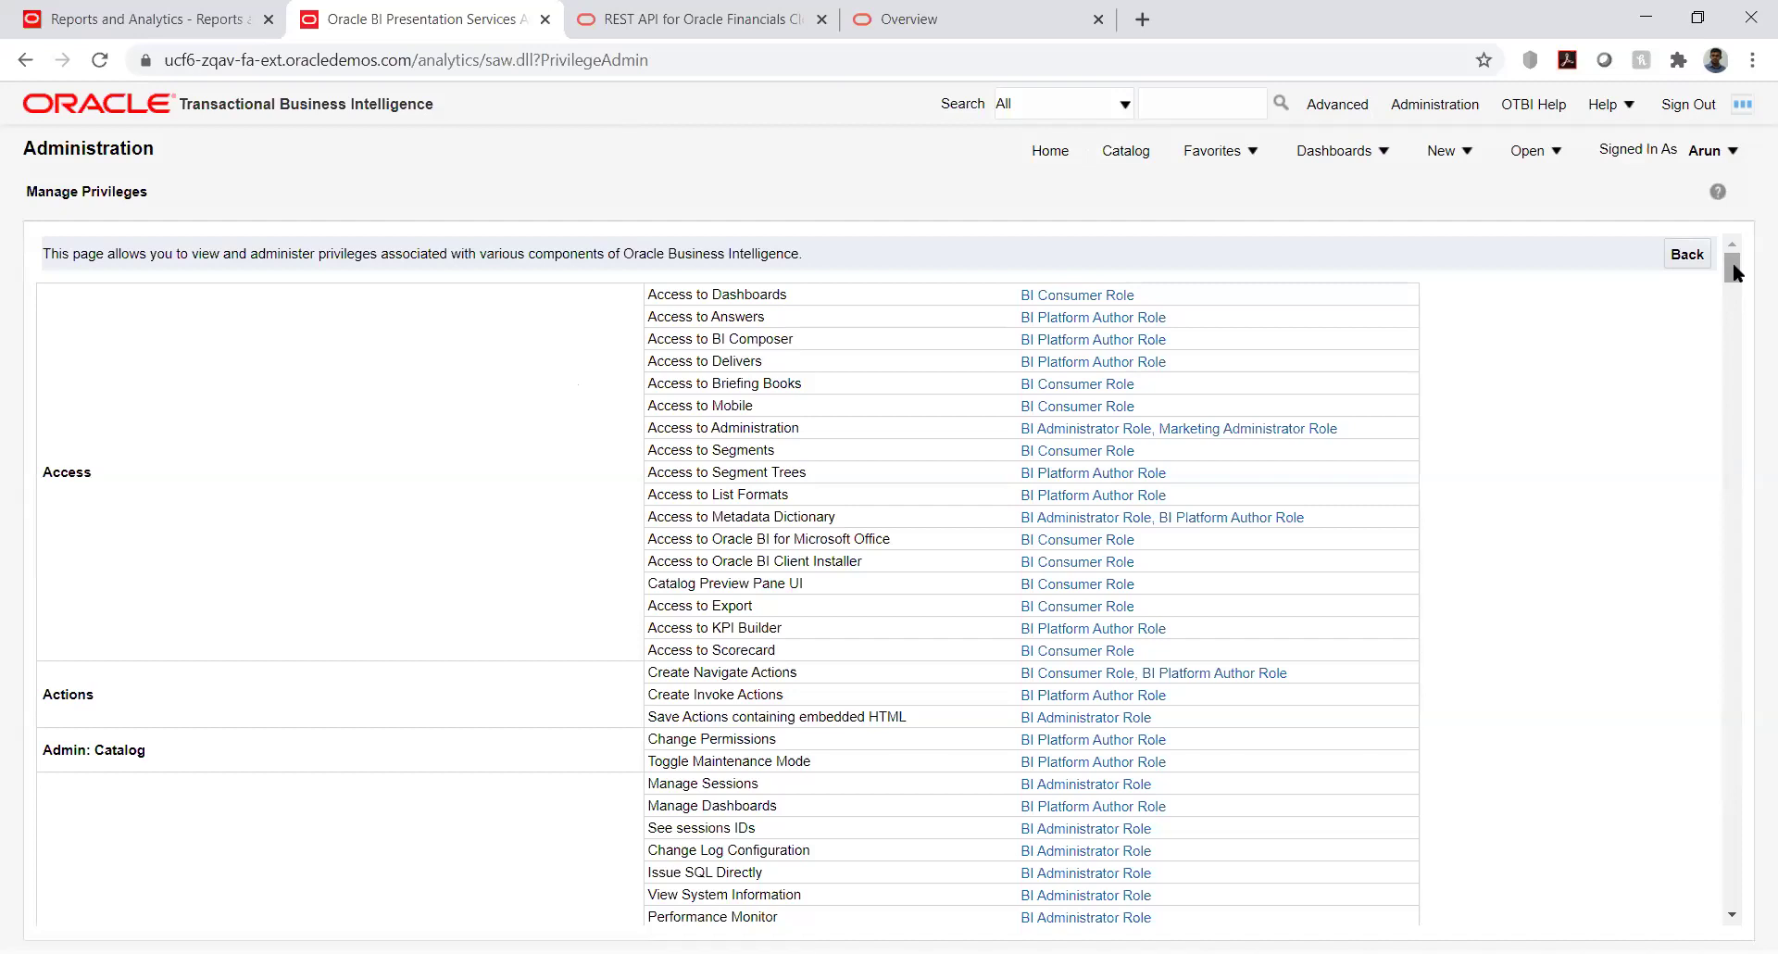
pyautogui.moveTo(1734, 272); pyautogui.dragTo(1725, 341)
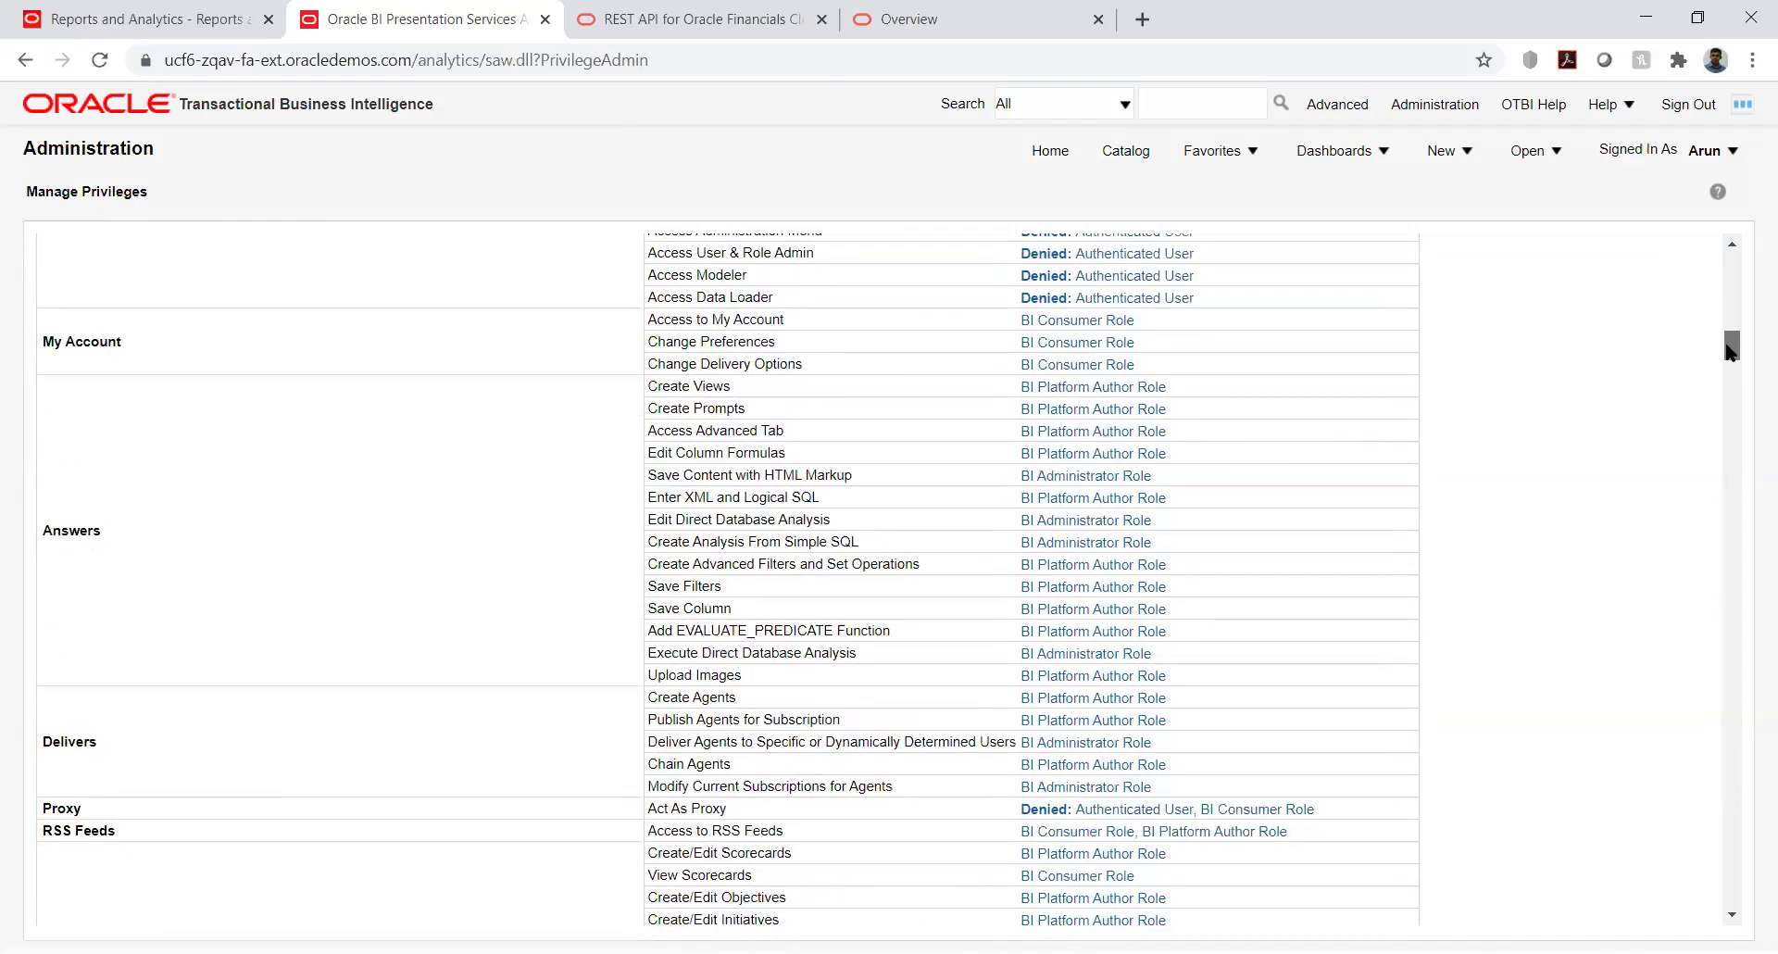